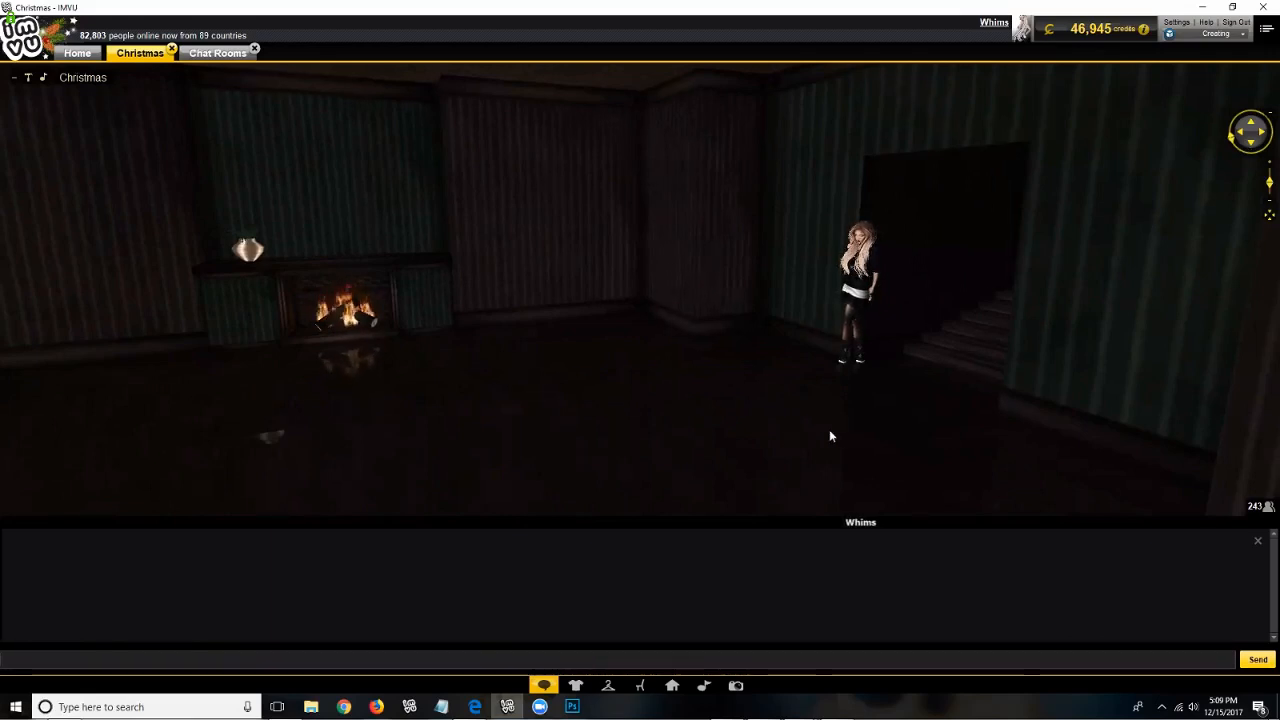
# Step: Examine the unfurnished Christmas room from several angles, including the fireplace, window seat and stair doorway
pyautogui.moveTo(830, 432)
pyautogui.mouseDown()
pyautogui.moveTo(884, 426)
pyautogui.moveTo(798, 436)
pyautogui.mouseUp()
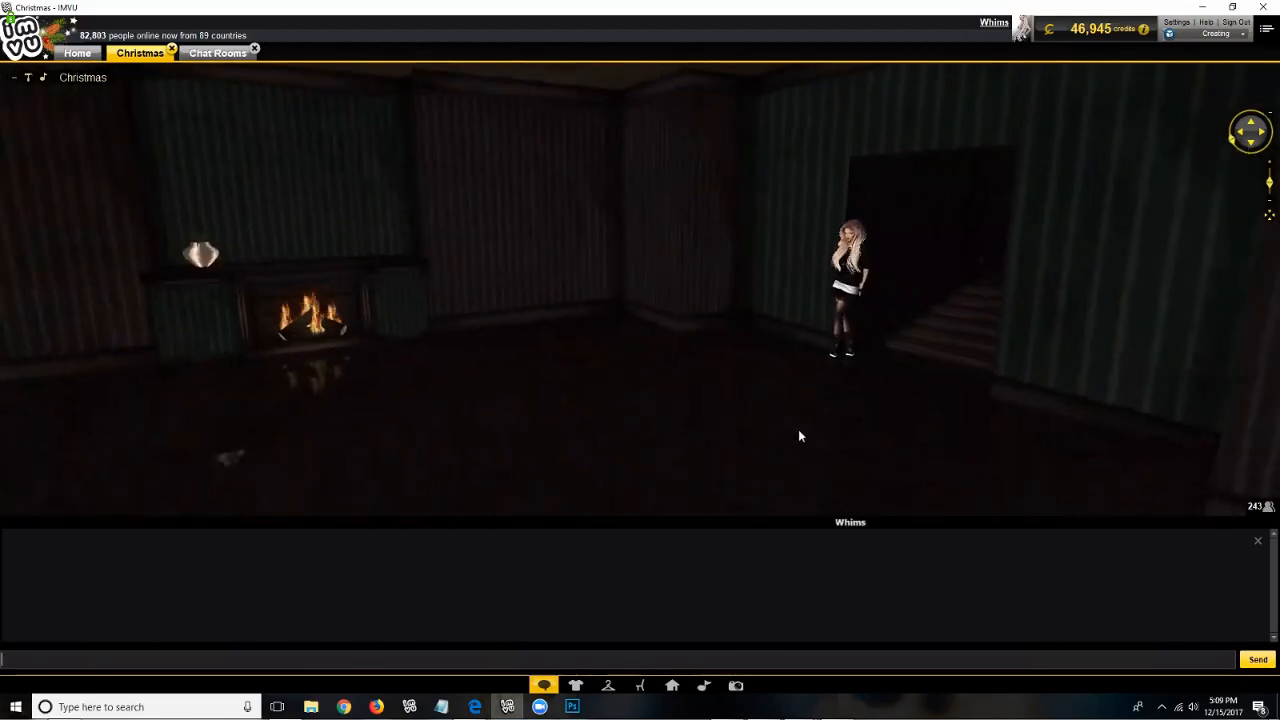
pyautogui.moveTo(945, 428); pyautogui.dragTo(869, 436)
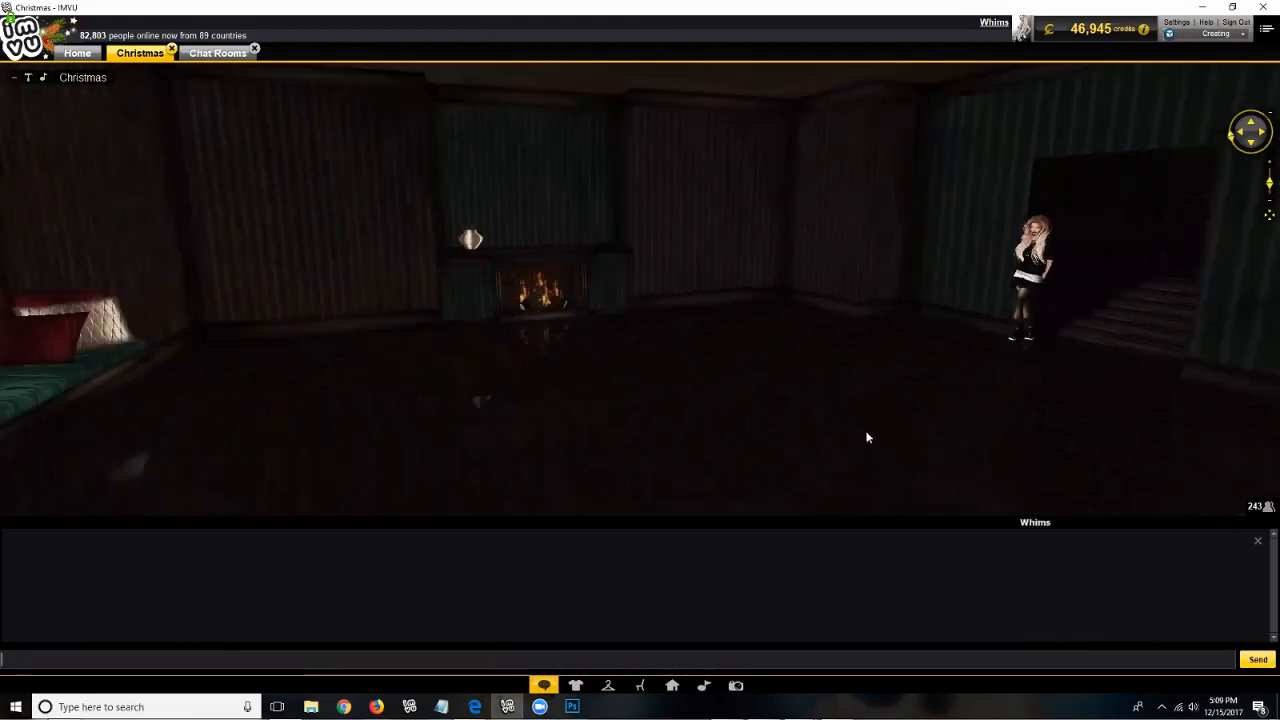
pyautogui.scroll(-2, 885, 433)
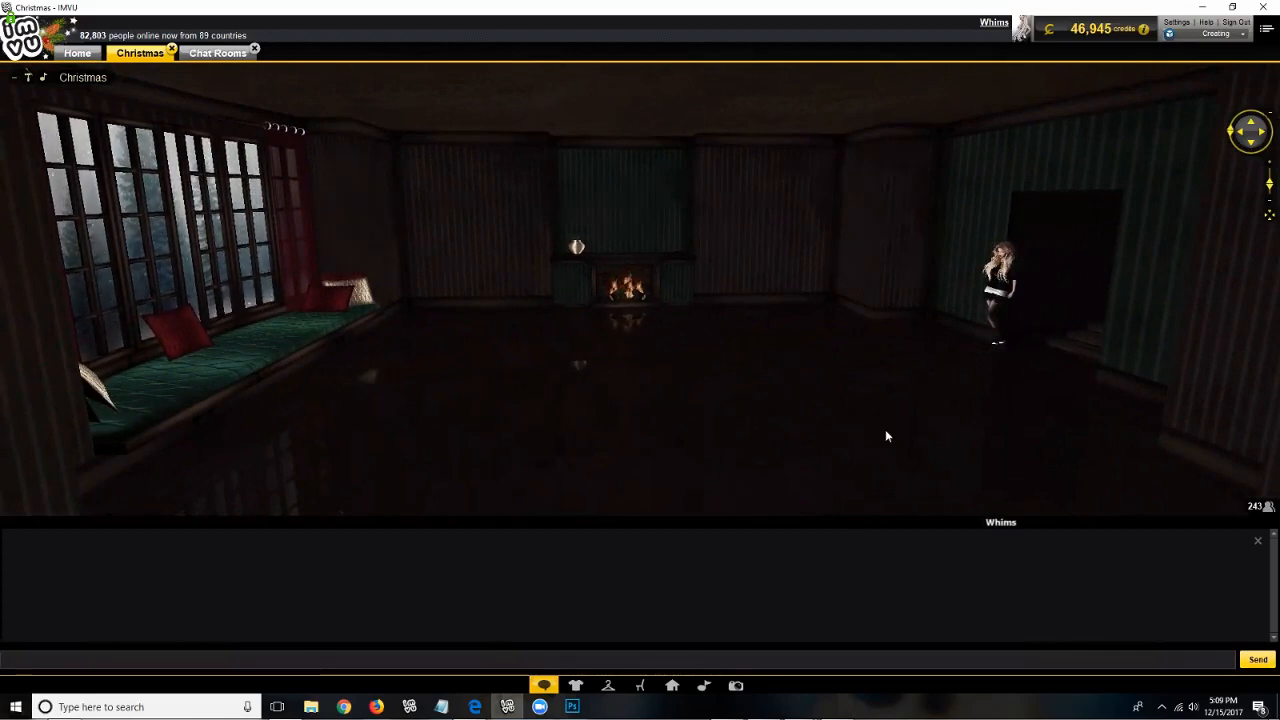
pyautogui.scroll(3, 862, 437)
pyautogui.moveTo(888, 435); pyautogui.dragTo(905, 435)
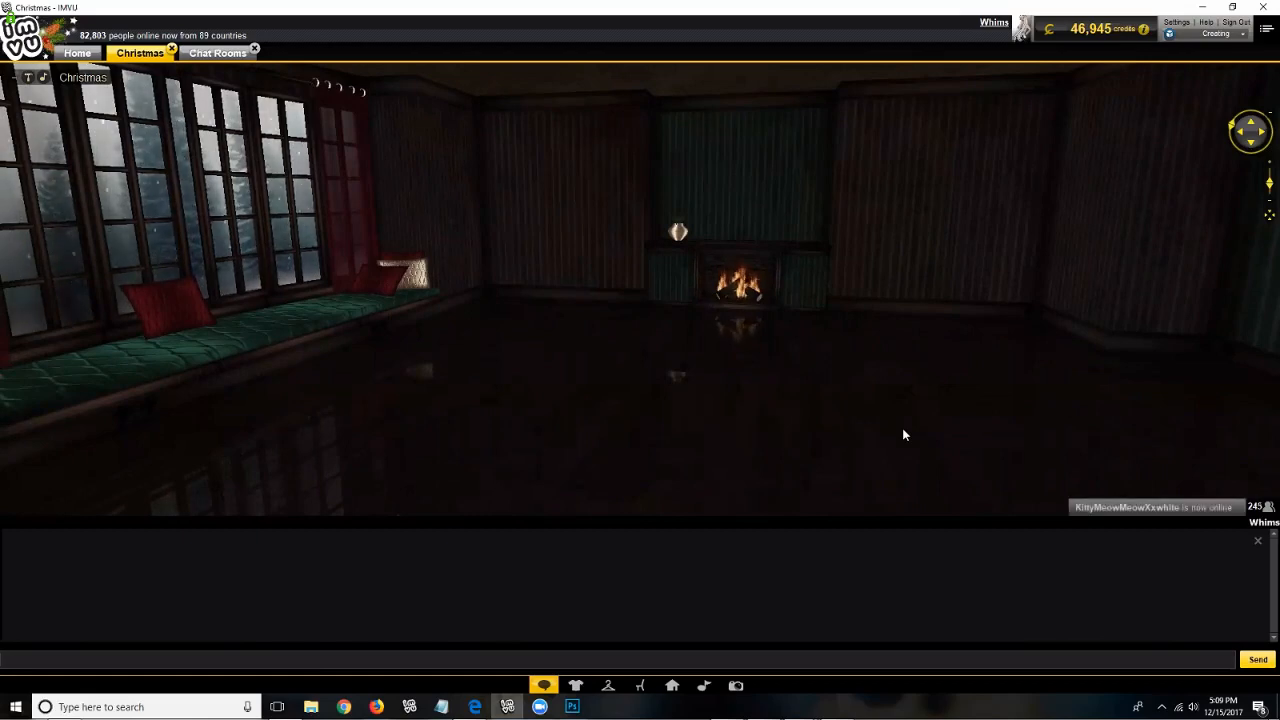
pyautogui.moveTo(914, 434)
pyautogui.mouseDown()
pyautogui.moveTo(927, 433)
pyautogui.moveTo(883, 435)
pyautogui.moveTo(911, 438)
pyautogui.mouseUp()
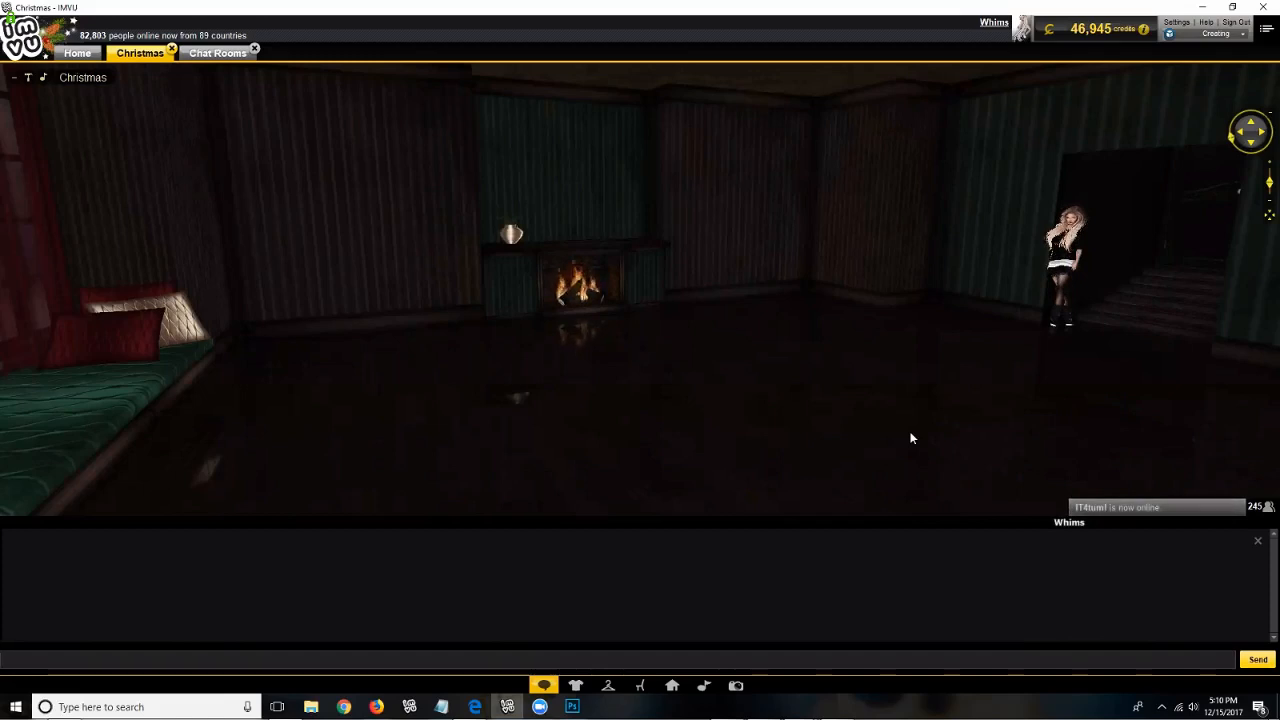
pyautogui.moveTo(897, 437); pyautogui.dragTo(871, 437)
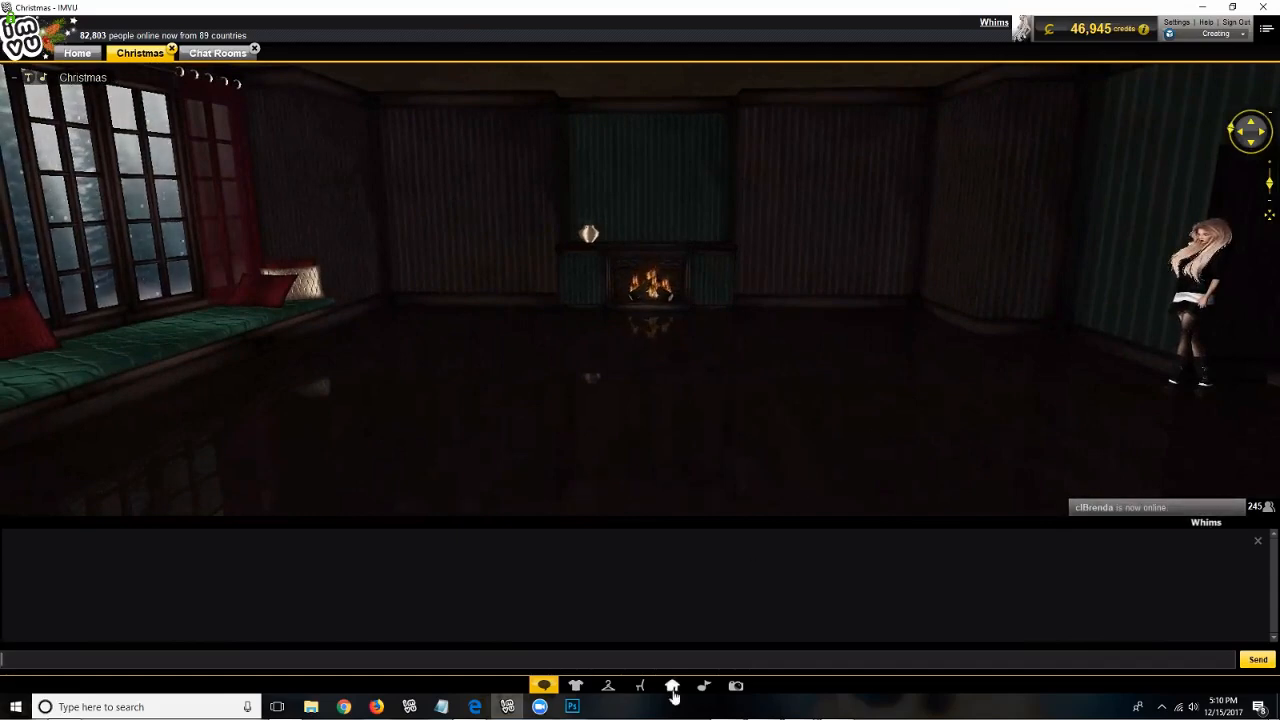
pyautogui.moveTo(650, 483); pyautogui.dragTo(720, 483)
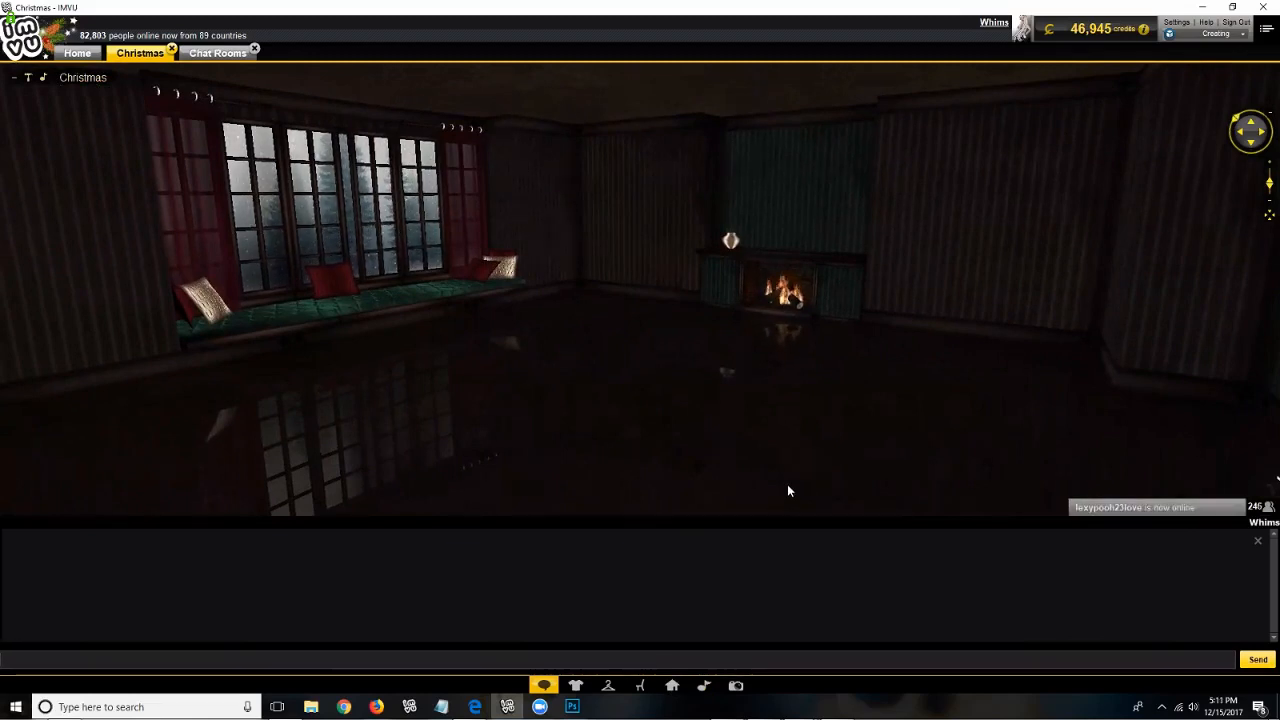
# Step: Add the decorated Christmas tree from the furniture inventory and move it from the doorway to the open floor near the window seat
pyautogui.click(646, 689)
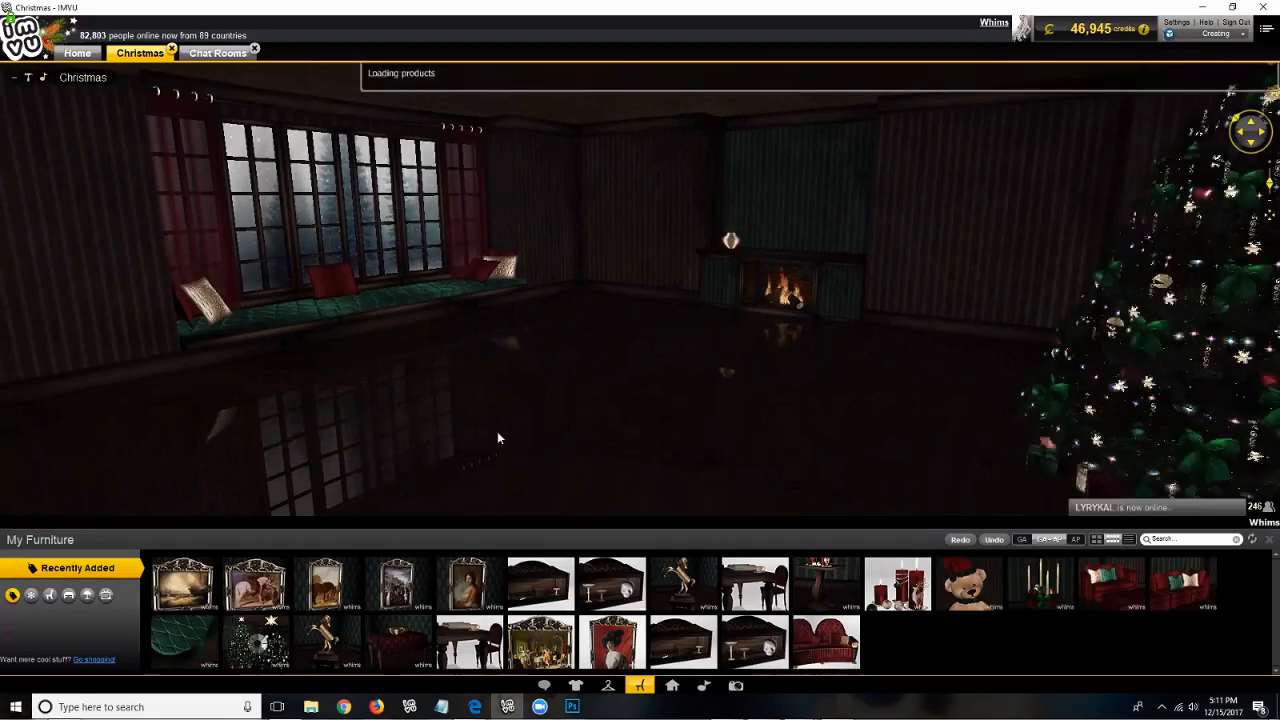
pyautogui.press('Right')
pyautogui.press('Right')
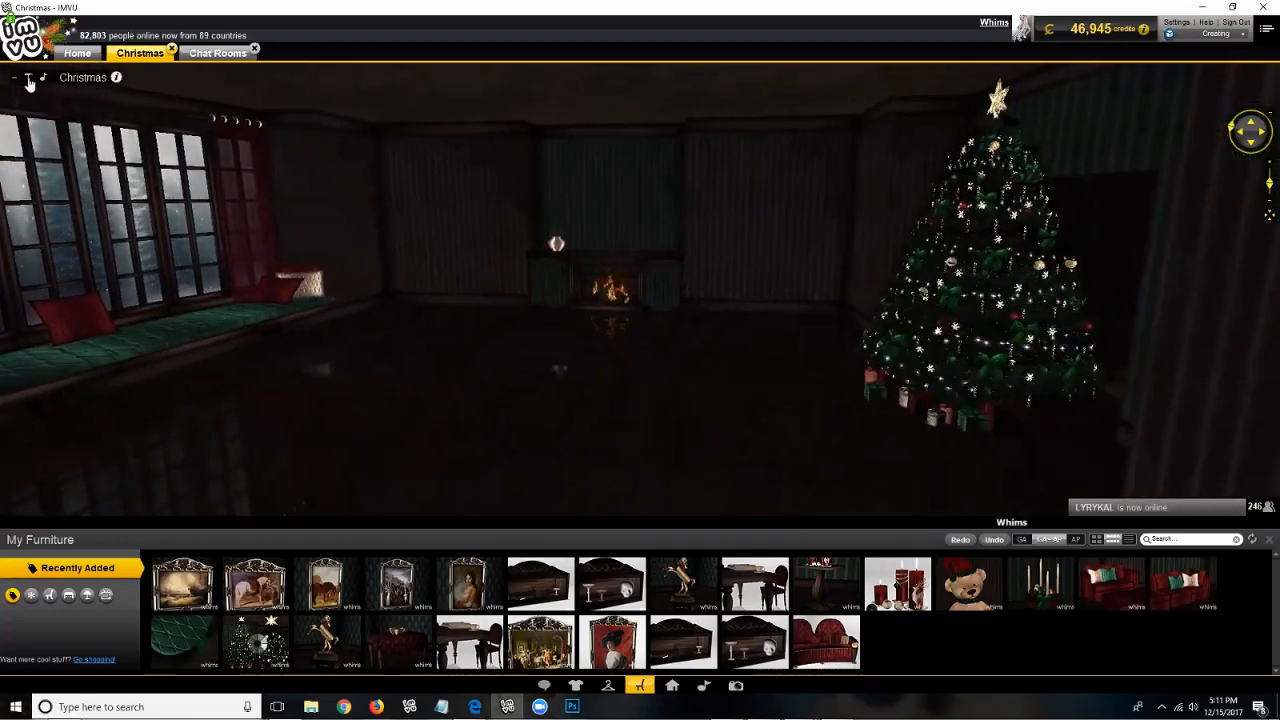
pyautogui.click(29, 79)
pyautogui.click(57, 118)
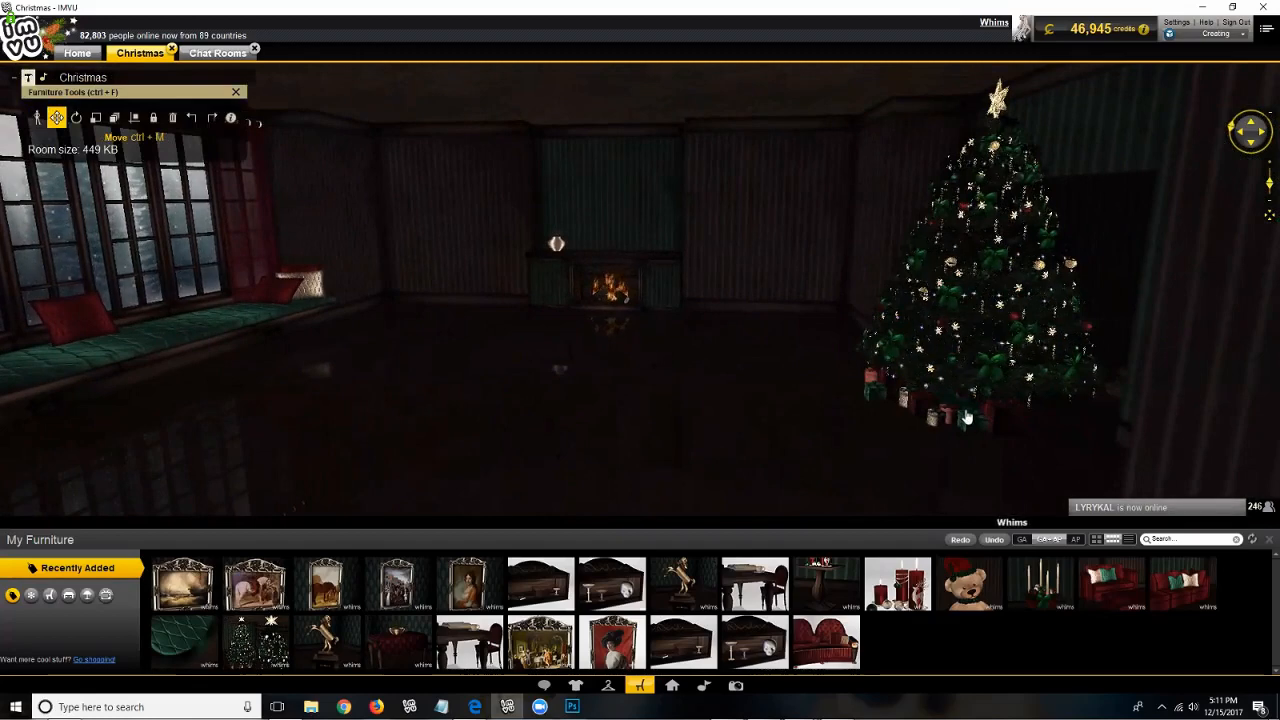
pyautogui.moveTo(967, 418); pyautogui.dragTo(265, 423)
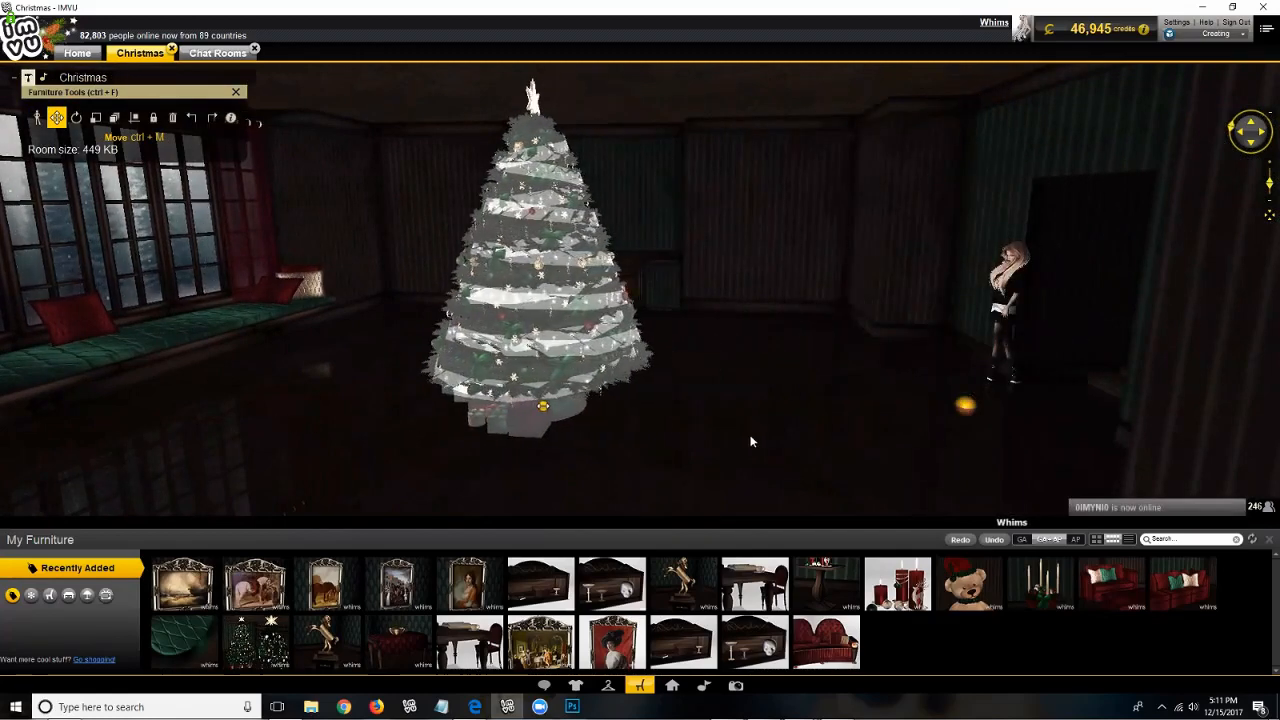
pyautogui.click(748, 440)
# Step: Rotate the Christmas tree in place on the open floor
pyautogui.scroll(3, 710, 434)
pyautogui.moveTo(690, 434); pyautogui.dragTo(772, 418)
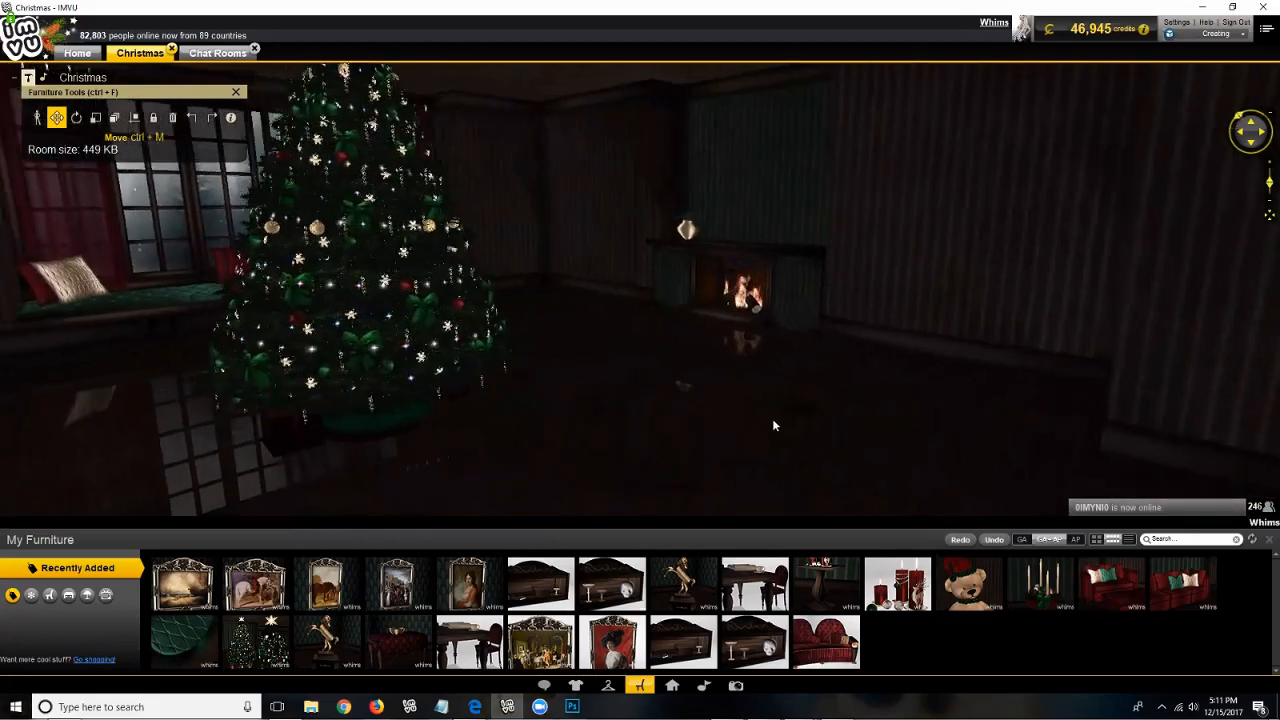
pyautogui.moveTo(857, 426); pyautogui.dragTo(907, 427)
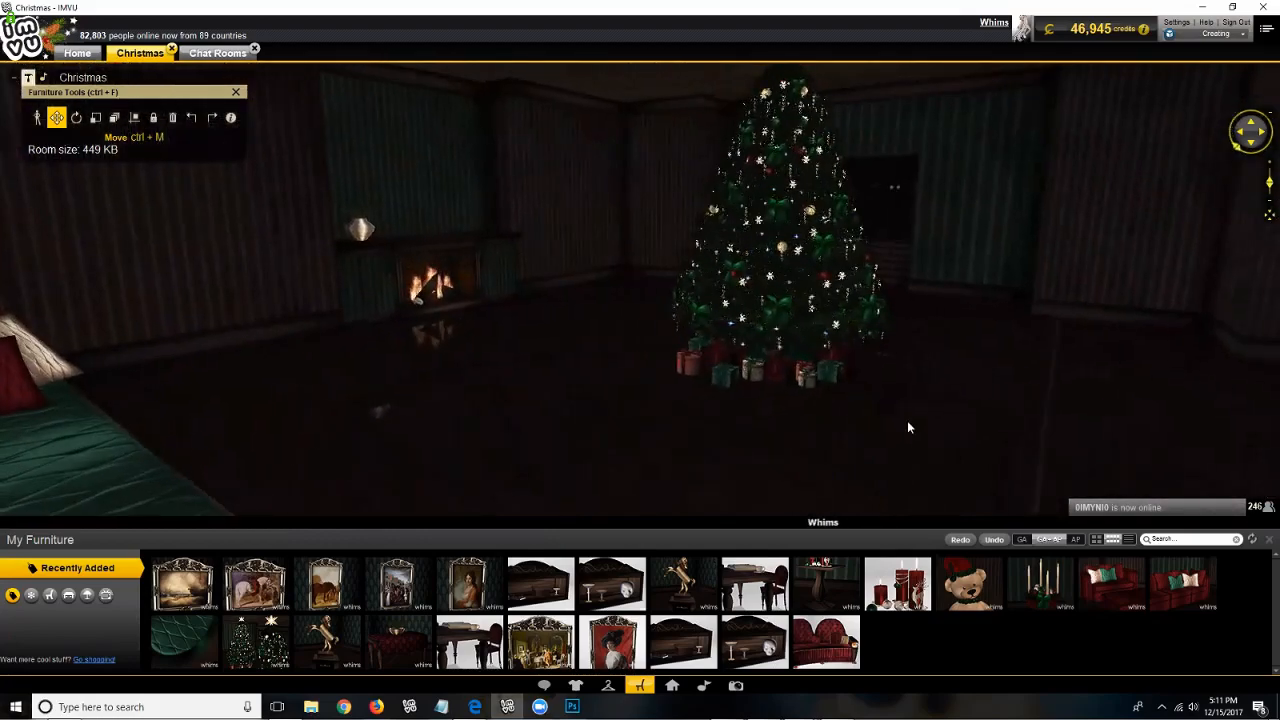
pyautogui.scroll(-3, 906, 428)
pyautogui.moveTo(893, 427); pyautogui.dragTo(174, 380)
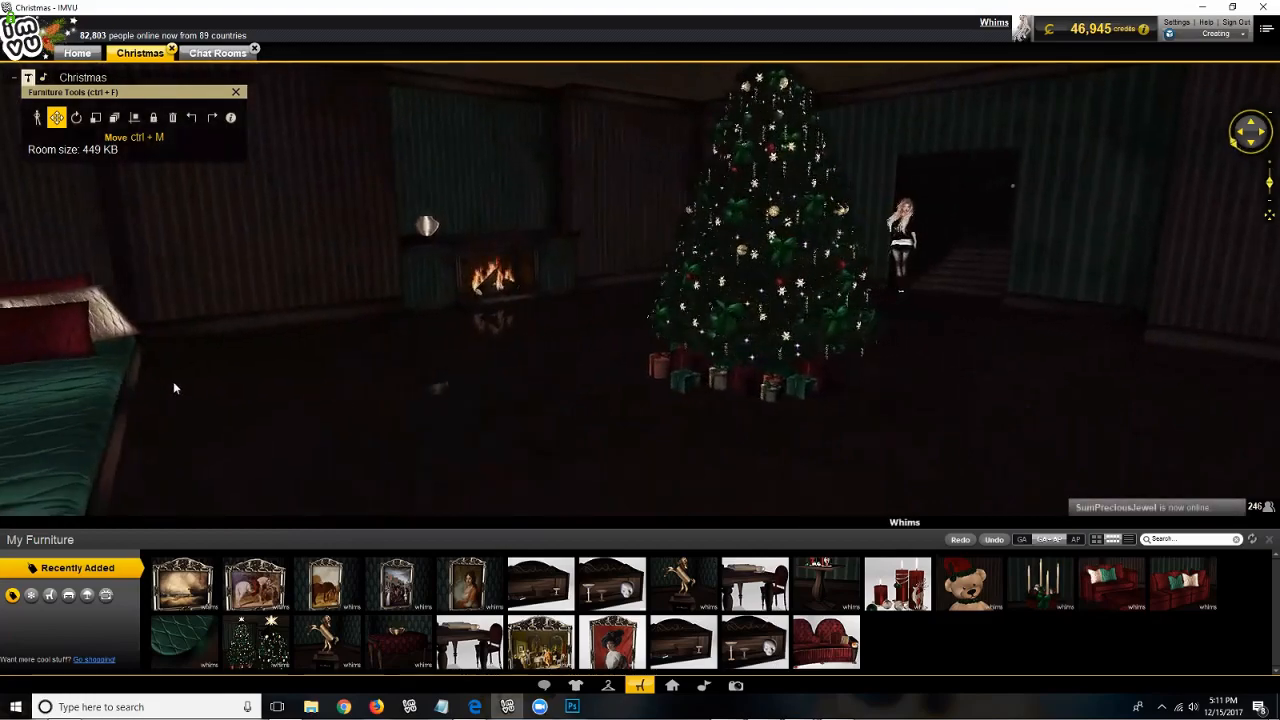
pyautogui.moveTo(307, 437); pyautogui.dragTo(75, 121)
pyautogui.click(644, 413)
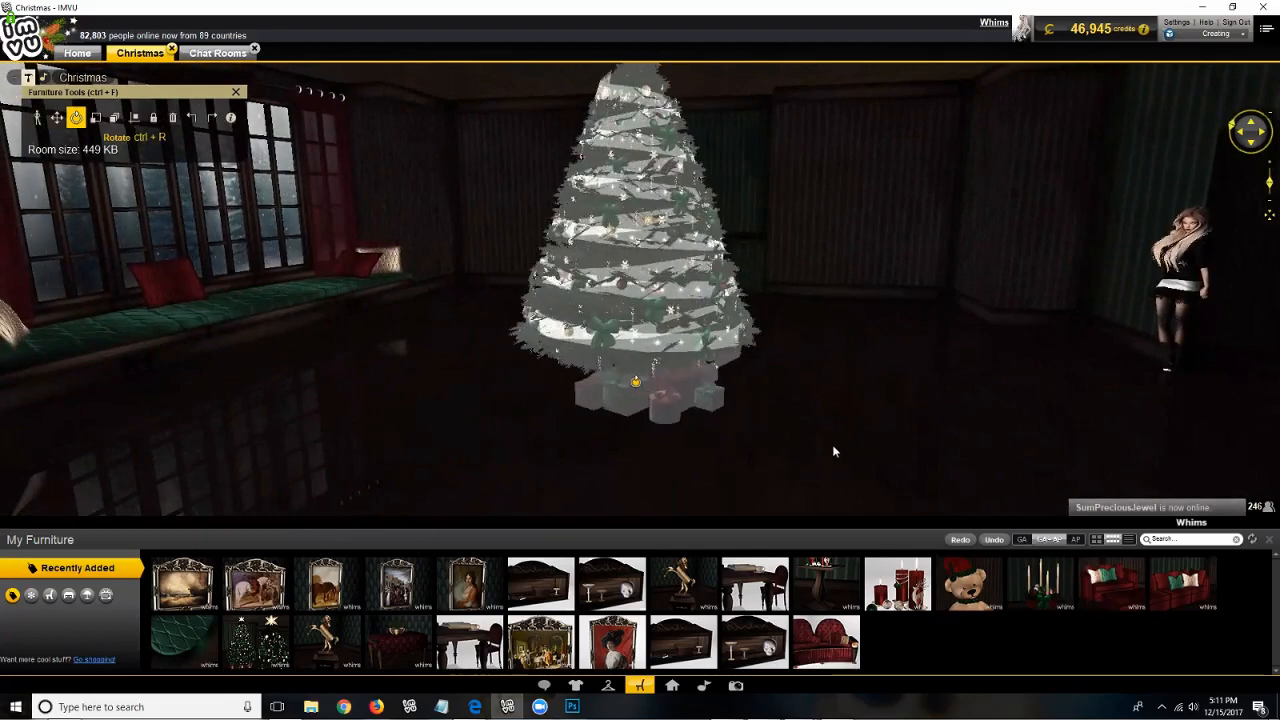
pyautogui.moveTo(835, 452)
pyautogui.mouseDown()
pyautogui.moveTo(820, 450)
pyautogui.moveTo(831, 450)
pyautogui.mouseUp()
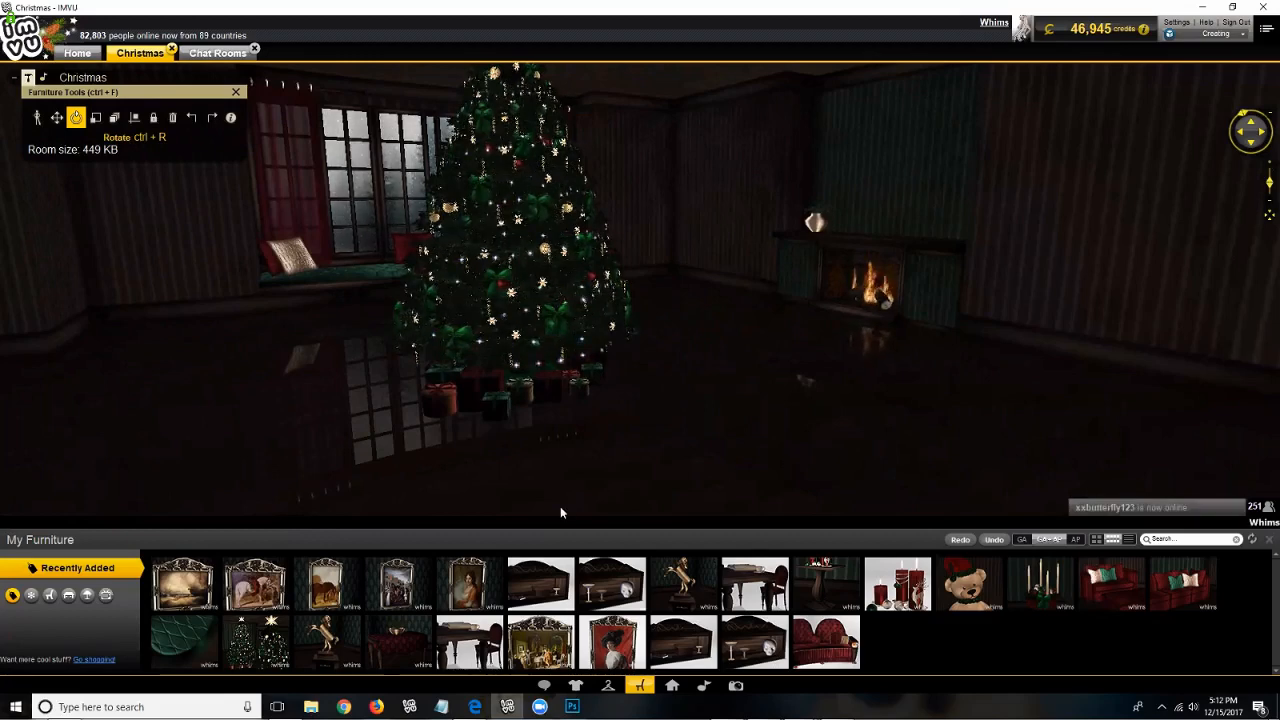
# Step: Add the round green quilted rug to the room and move it from the doorway to underneath the Christmas tree
pyautogui.moveTo(197, 657)
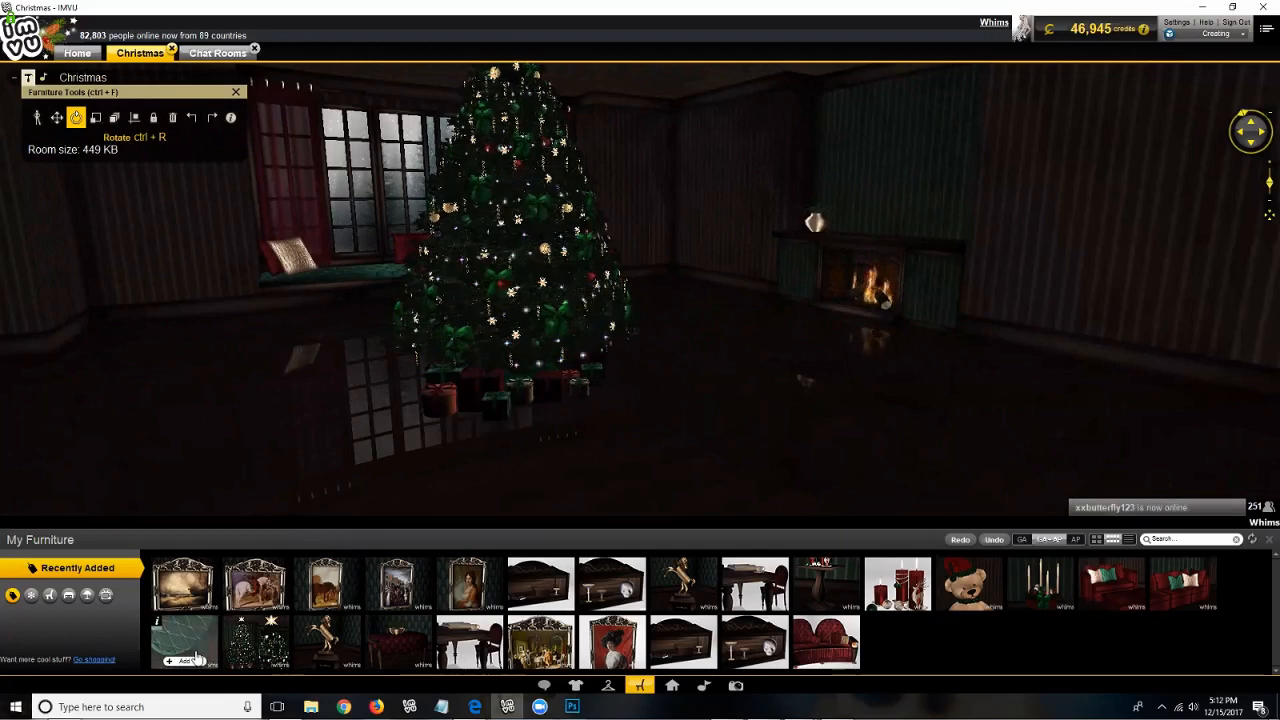
pyautogui.moveTo(352, 466); pyautogui.dragTo(377, 463)
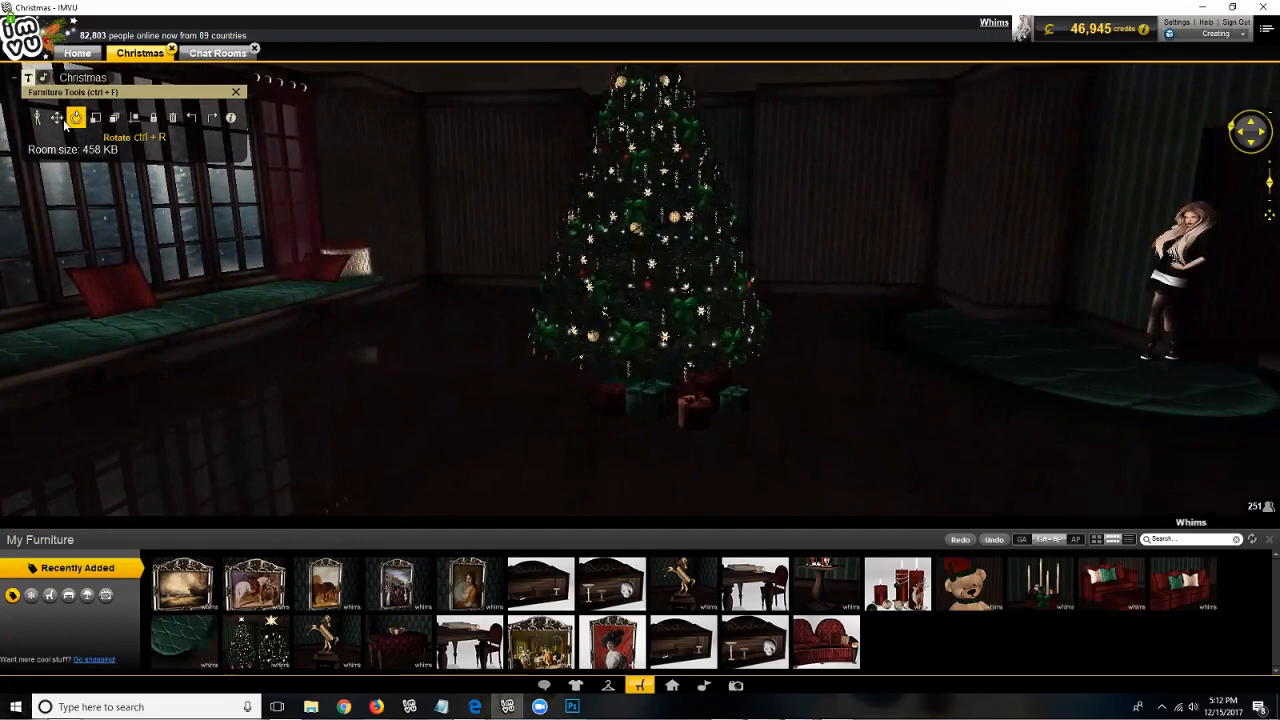
pyautogui.click(1075, 372)
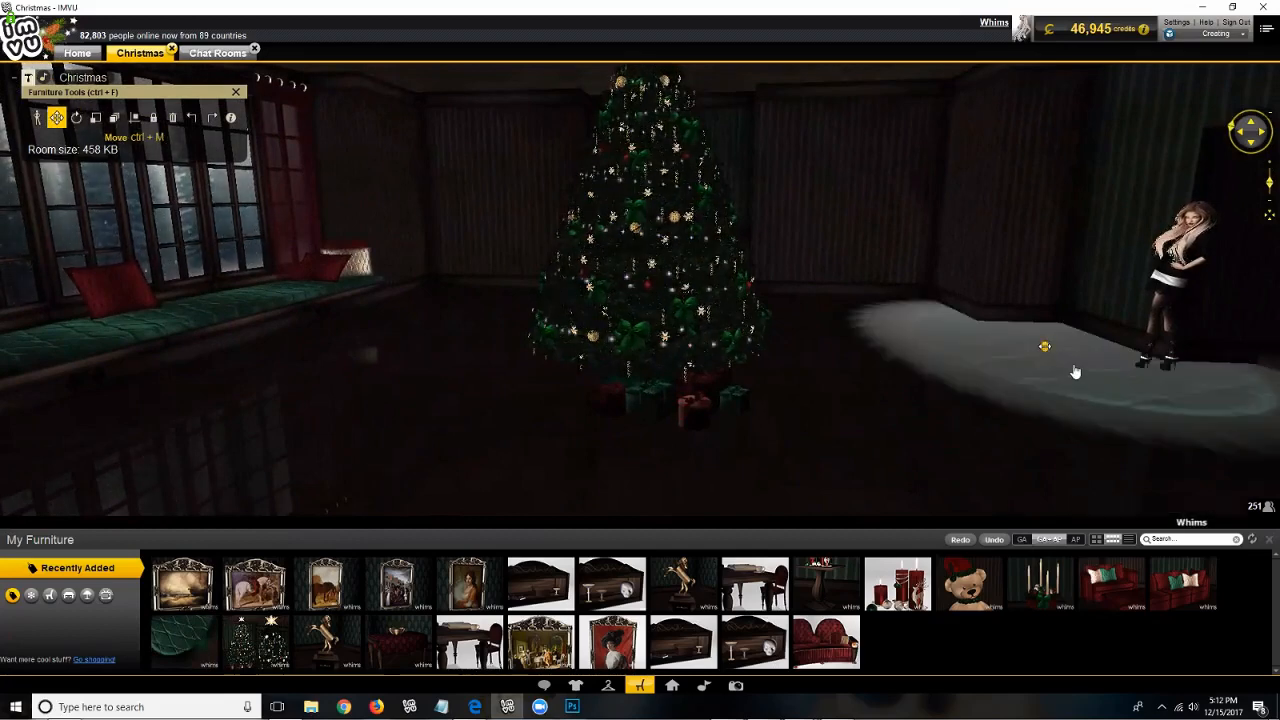
pyautogui.moveTo(1038, 381); pyautogui.dragTo(1005, 391)
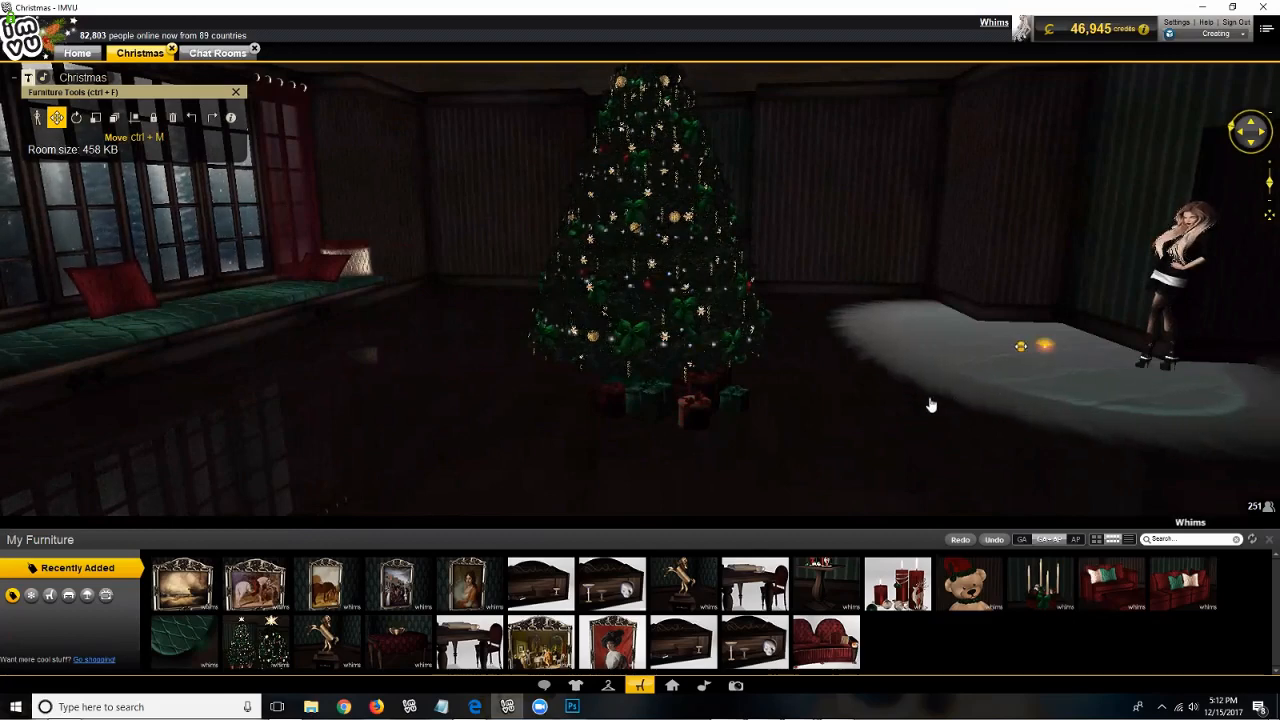
pyautogui.moveTo(930, 405); pyautogui.dragTo(713, 426)
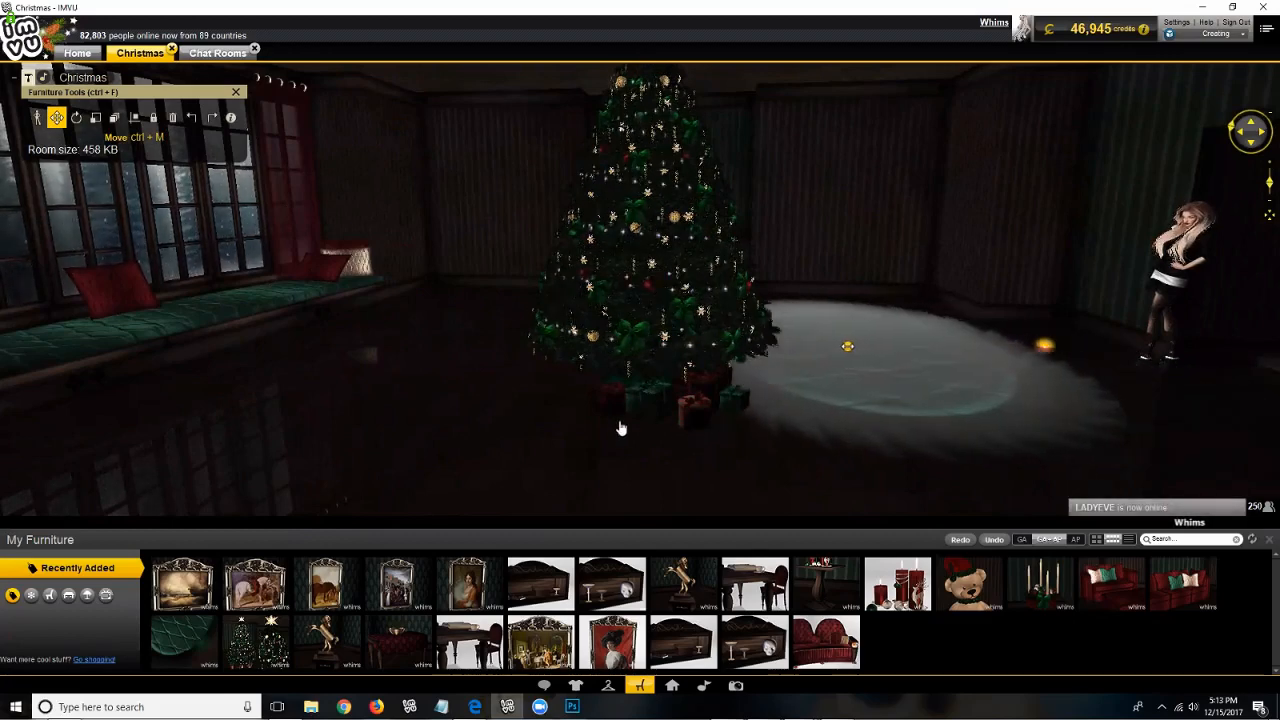
pyautogui.moveTo(620, 428); pyautogui.dragTo(679, 455)
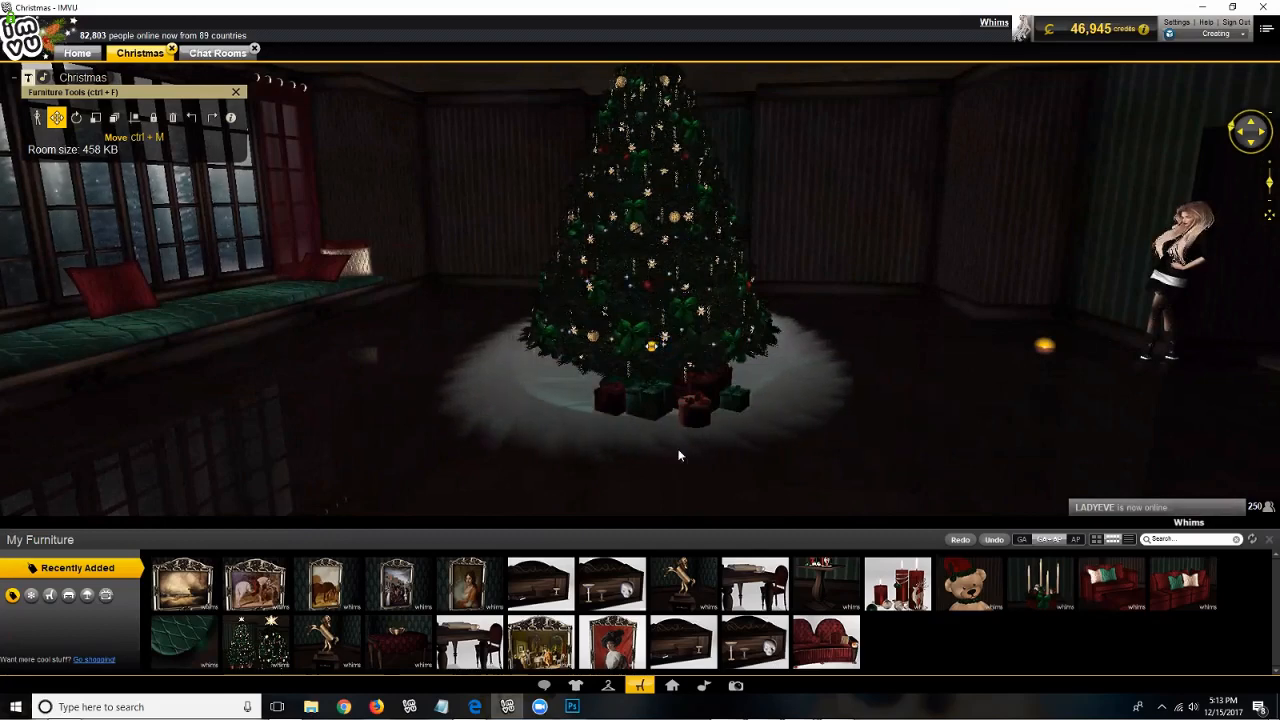
# Step: Scale the round green rug down so it fits more closely around the Christmas tree's base
pyautogui.moveTo(864, 468); pyautogui.dragTo(440, 398)
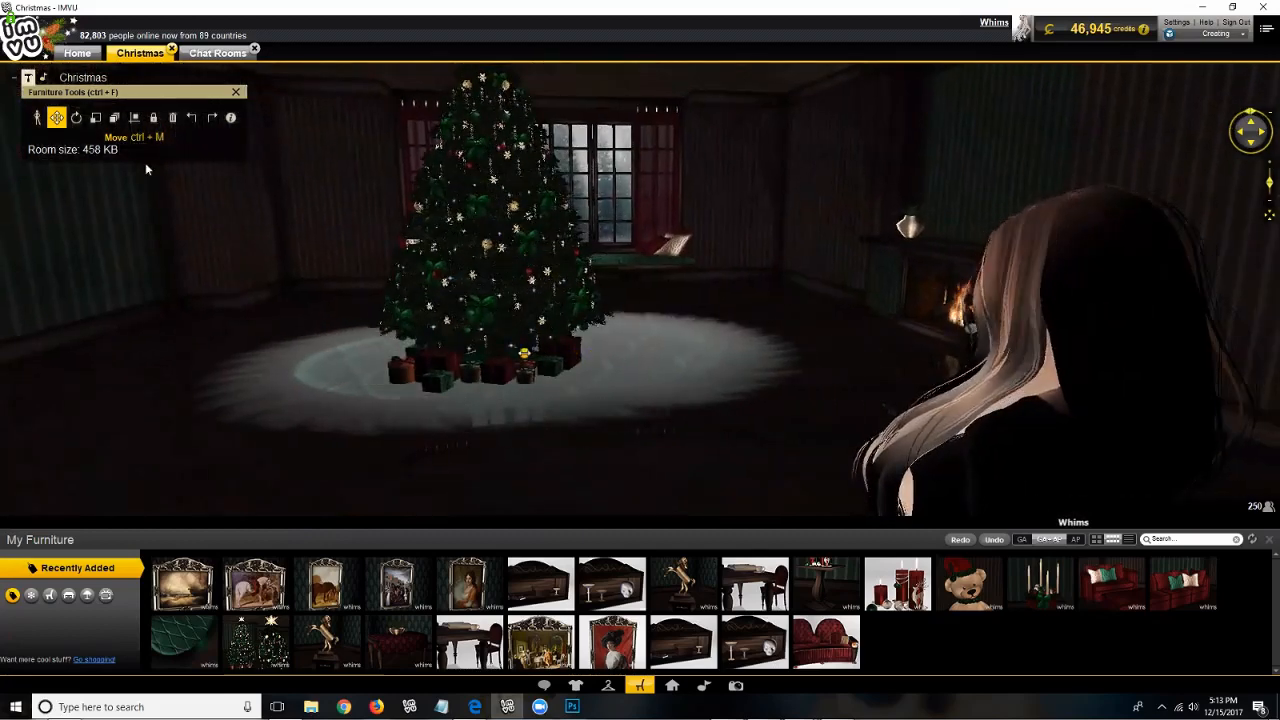
pyautogui.click(94, 117)
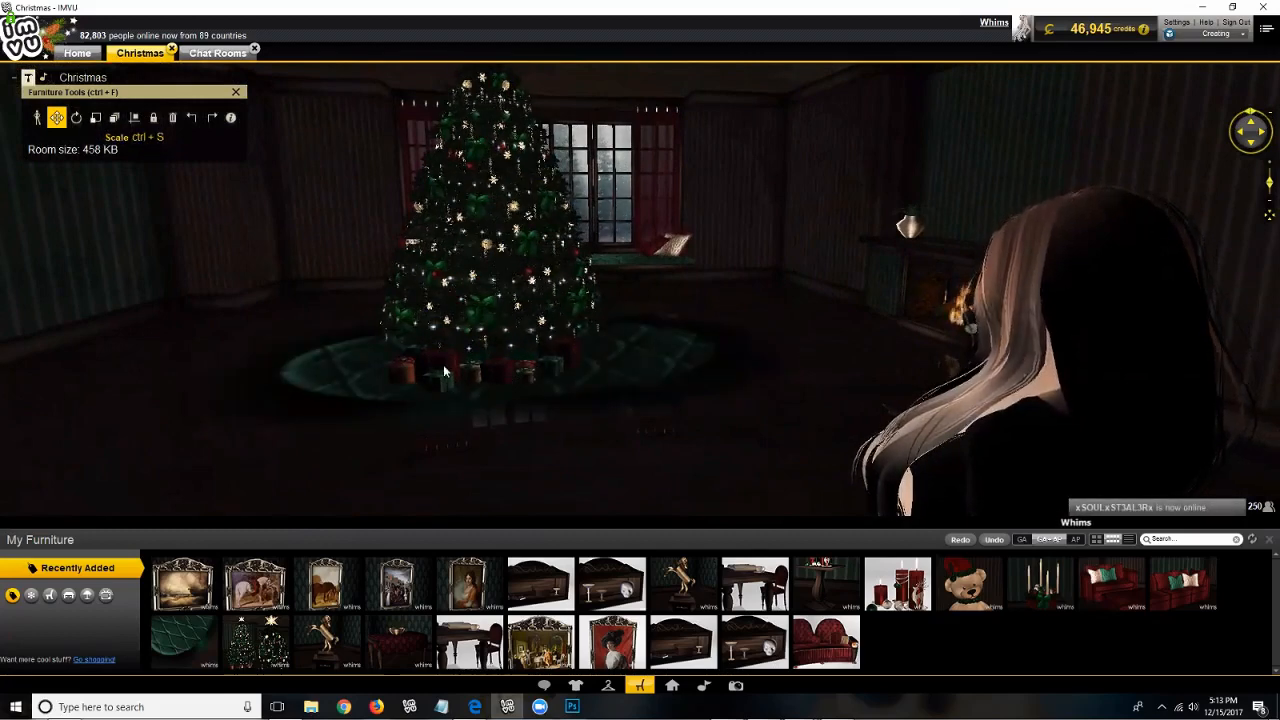
pyautogui.click(556, 392)
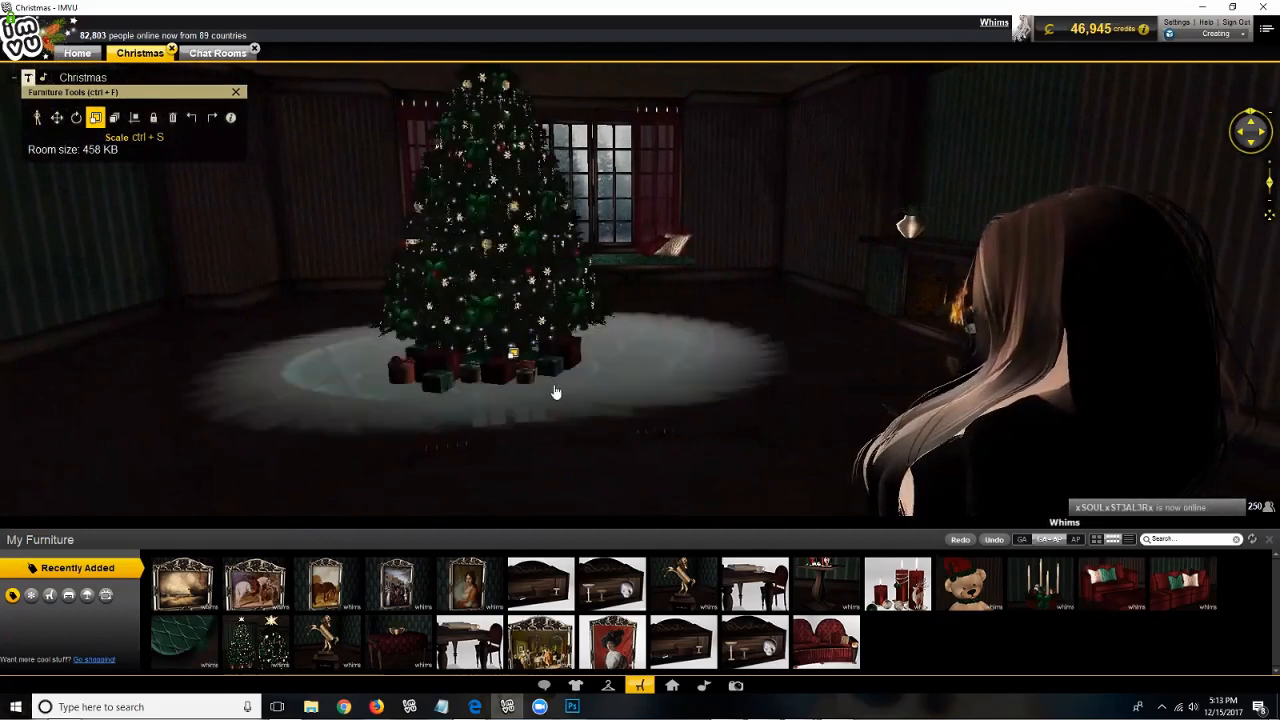
pyautogui.moveTo(572, 389); pyautogui.dragTo(575, 387)
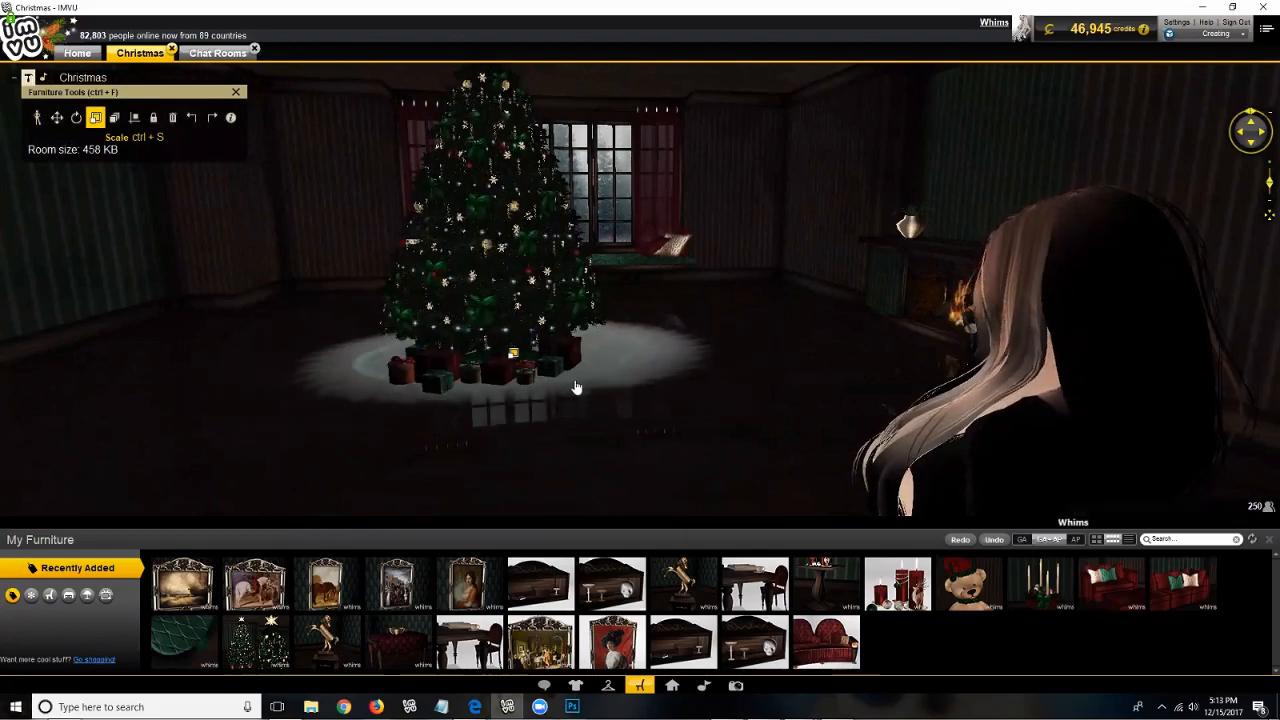
# Step: Move the scaled green rug so it is centred under the Christmas tree and its presents
pyautogui.moveTo(703, 452); pyautogui.dragTo(751, 448)
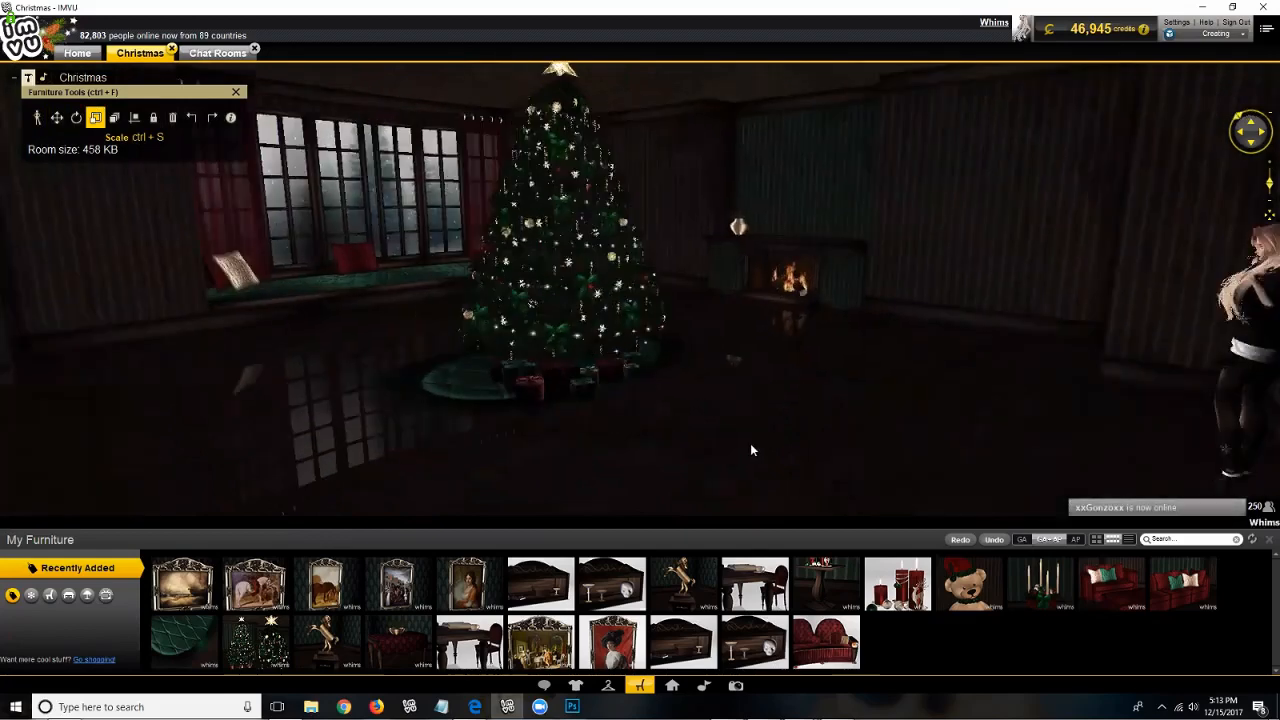
pyautogui.click(62, 122)
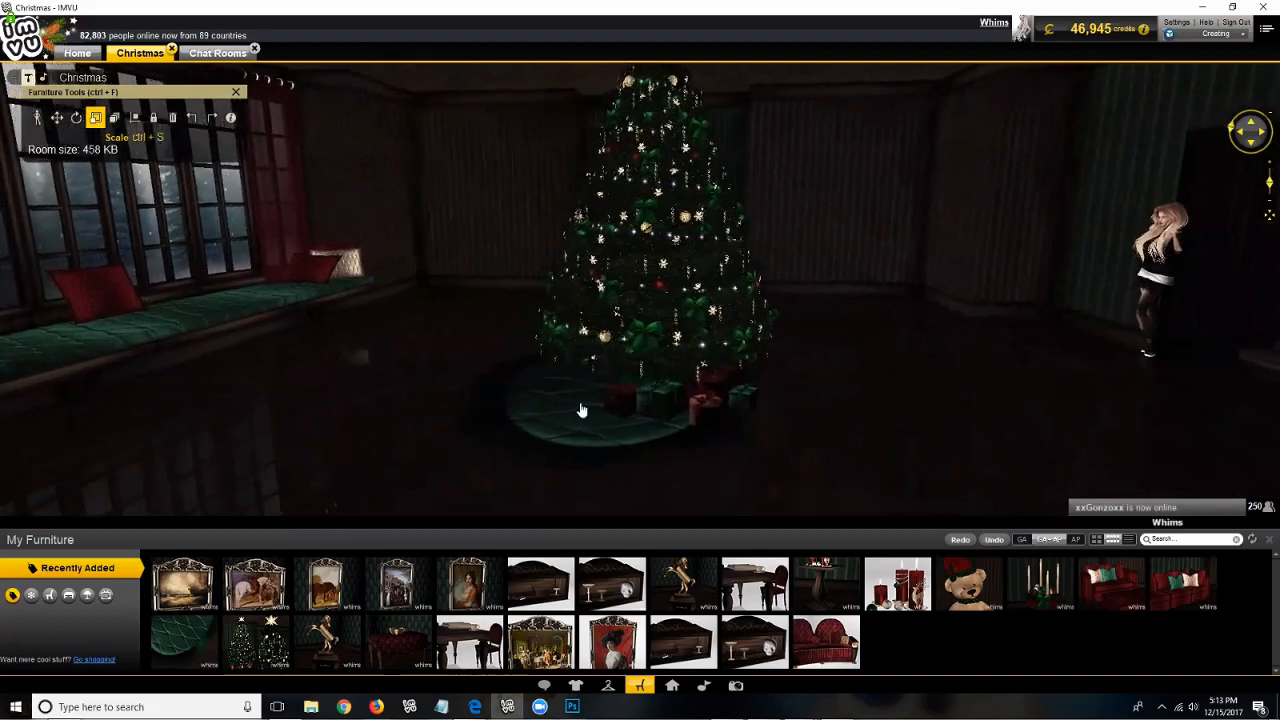
pyautogui.moveTo(663, 421); pyautogui.dragTo(920, 414)
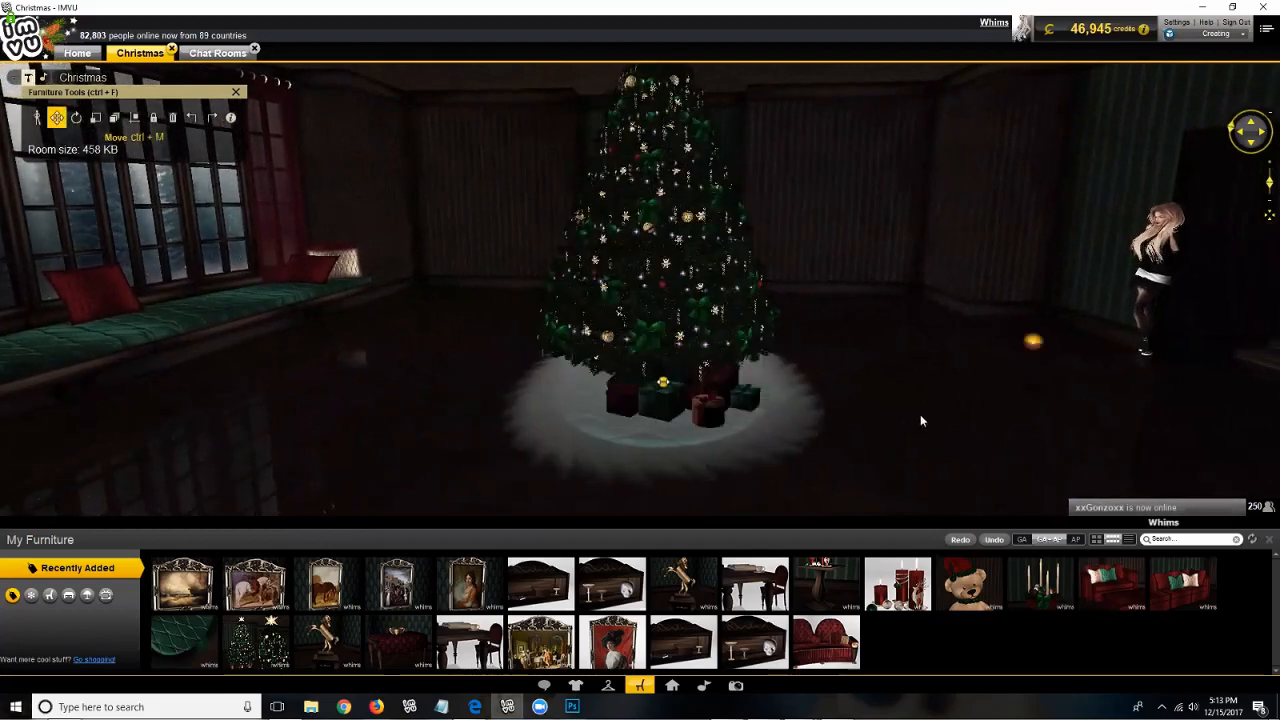
pyautogui.moveTo(832, 419); pyautogui.dragTo(560, 424)
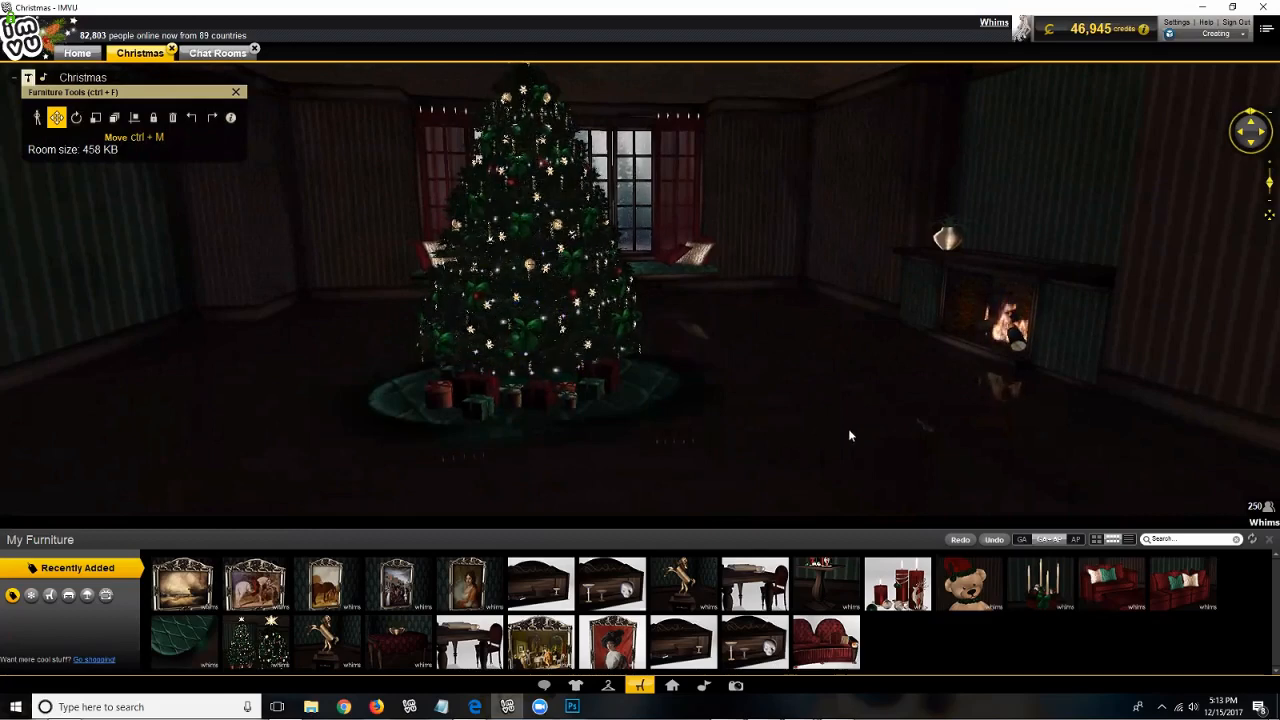
# Step: Switch to Explore mode and seat the avatar on the window bench, first at its middle cushion and finally at the fireplace end
pyautogui.moveTo(849, 430); pyautogui.dragTo(859, 430)
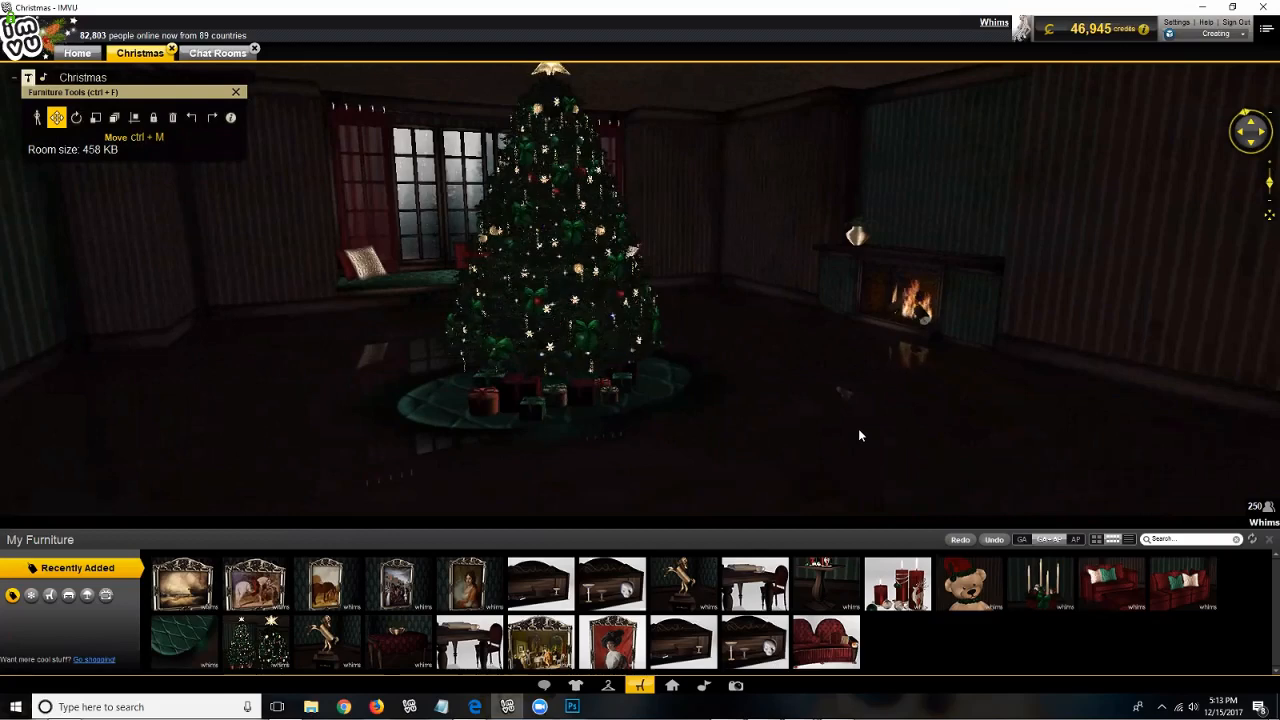
pyautogui.moveTo(1190, 604)
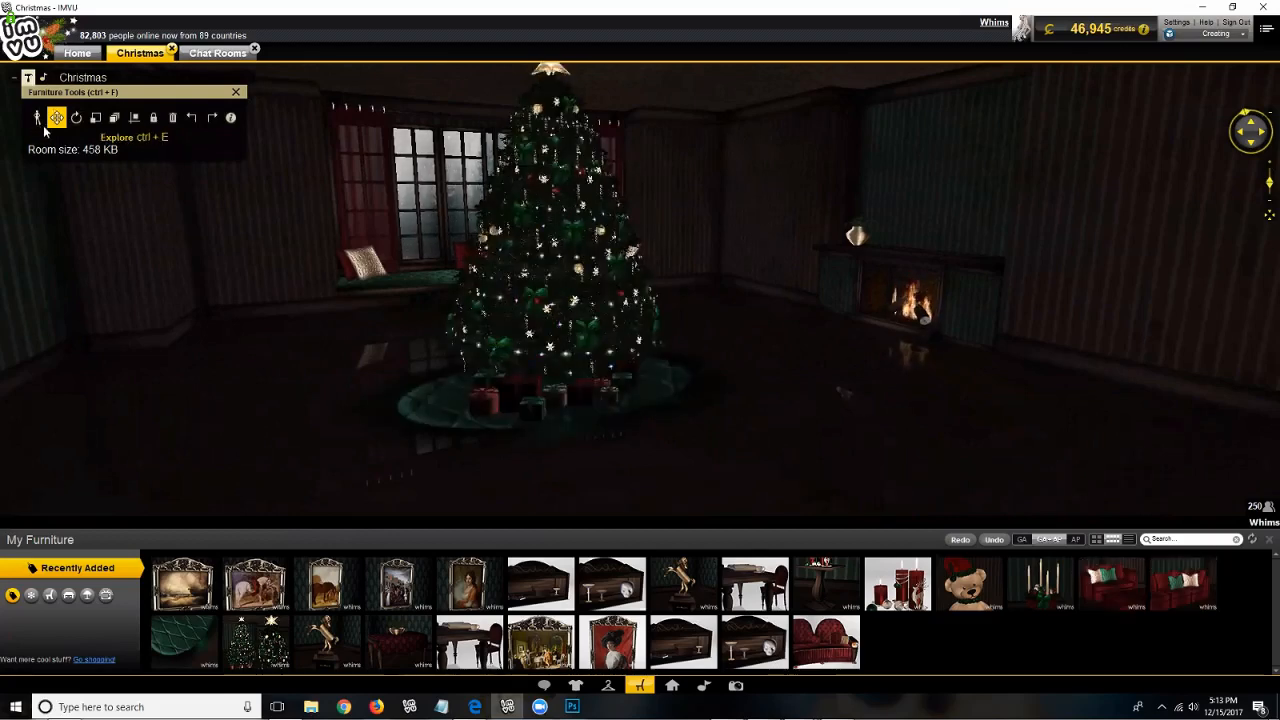
pyautogui.moveTo(198, 344); pyautogui.dragTo(300, 334)
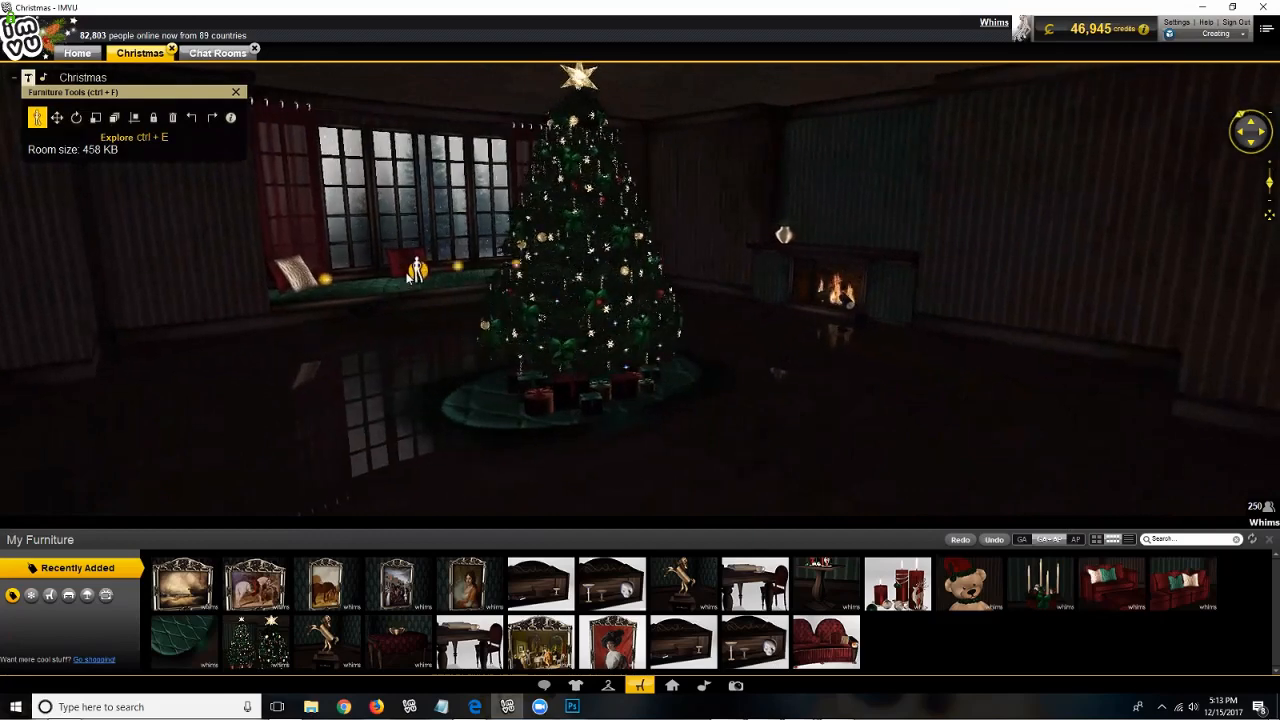
pyautogui.click(414, 270)
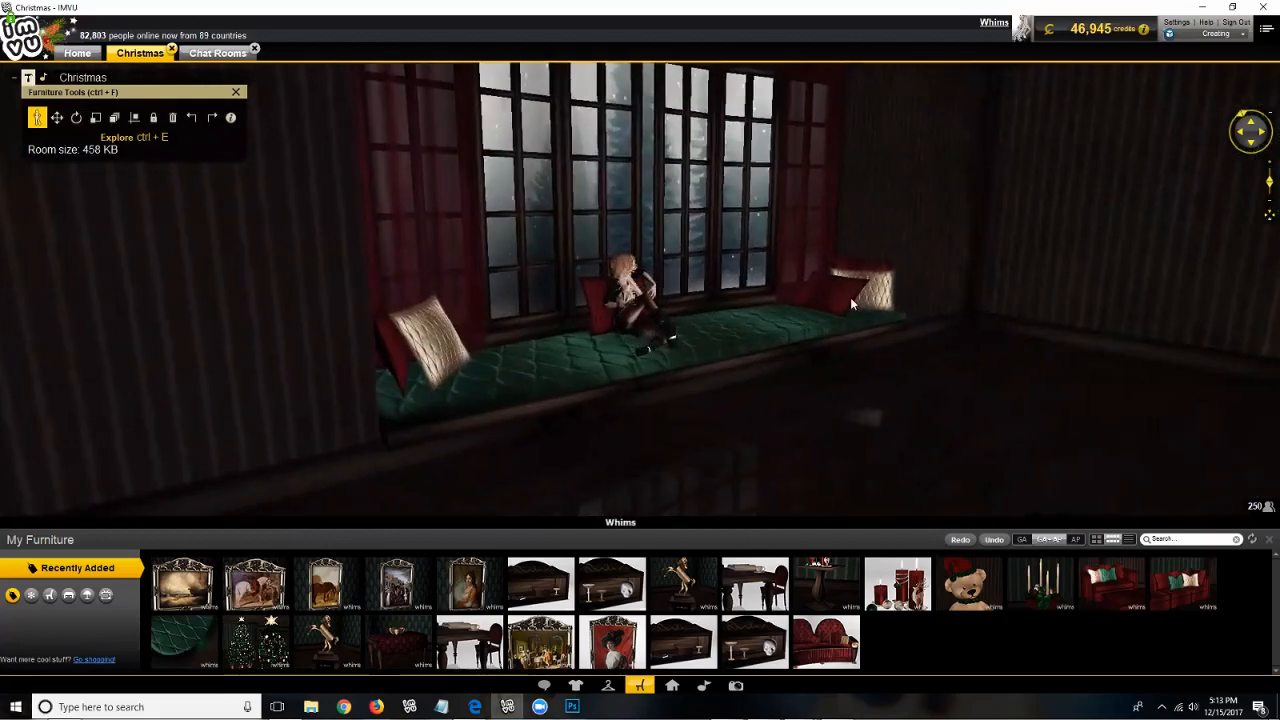
pyautogui.click(805, 300)
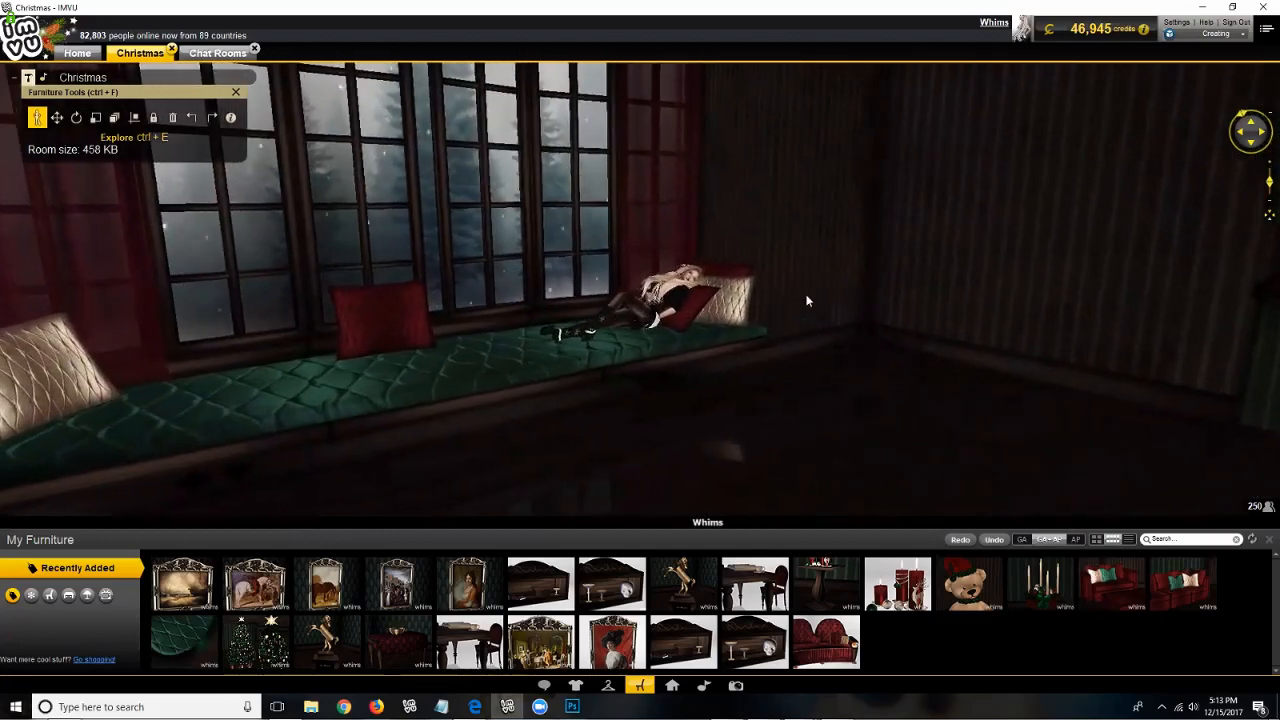
# Step: Leave the Christmas room for the home page and open the shop's rooms category
pyautogui.scroll(-5, 804, 311)
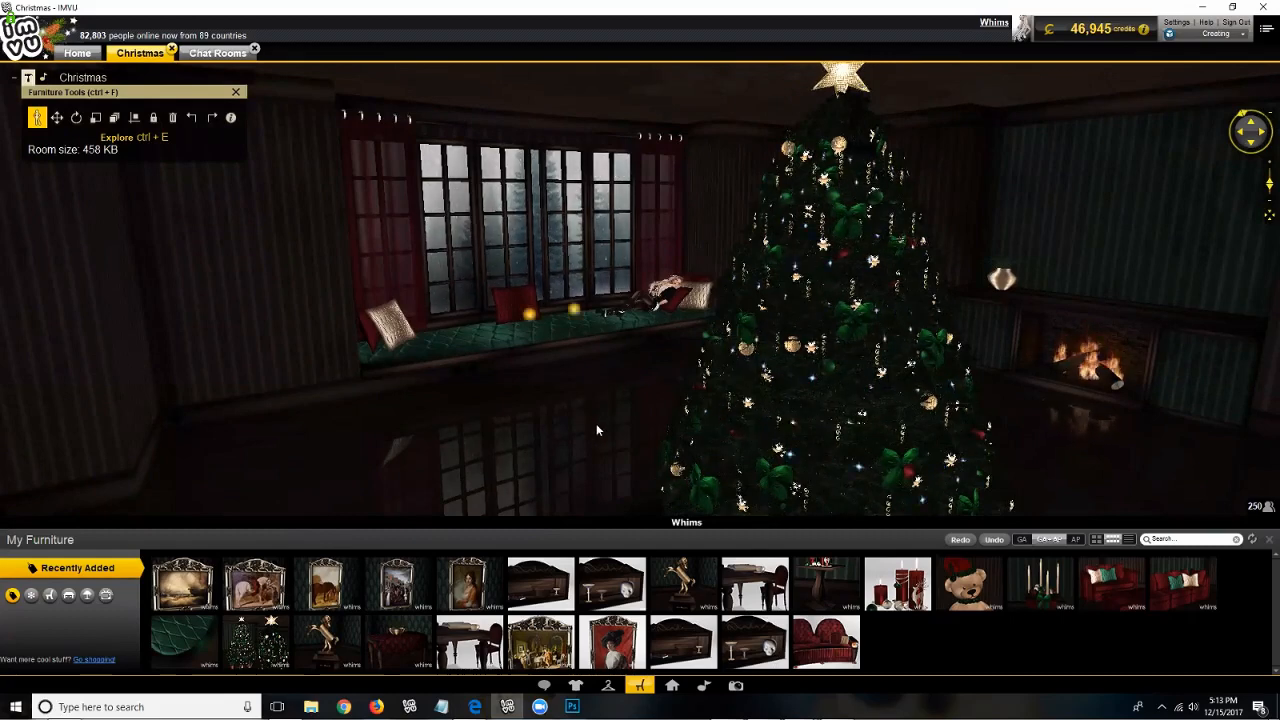
pyautogui.scroll(-3, 601, 426)
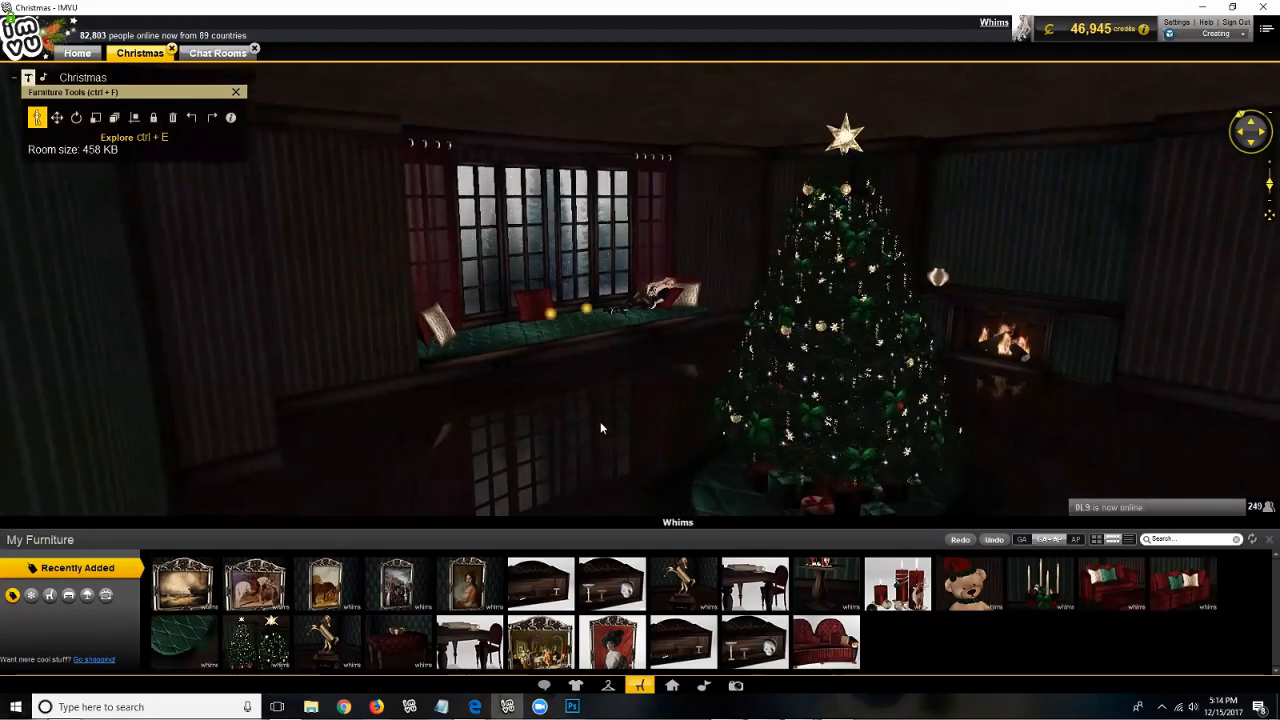
pyautogui.click(72, 53)
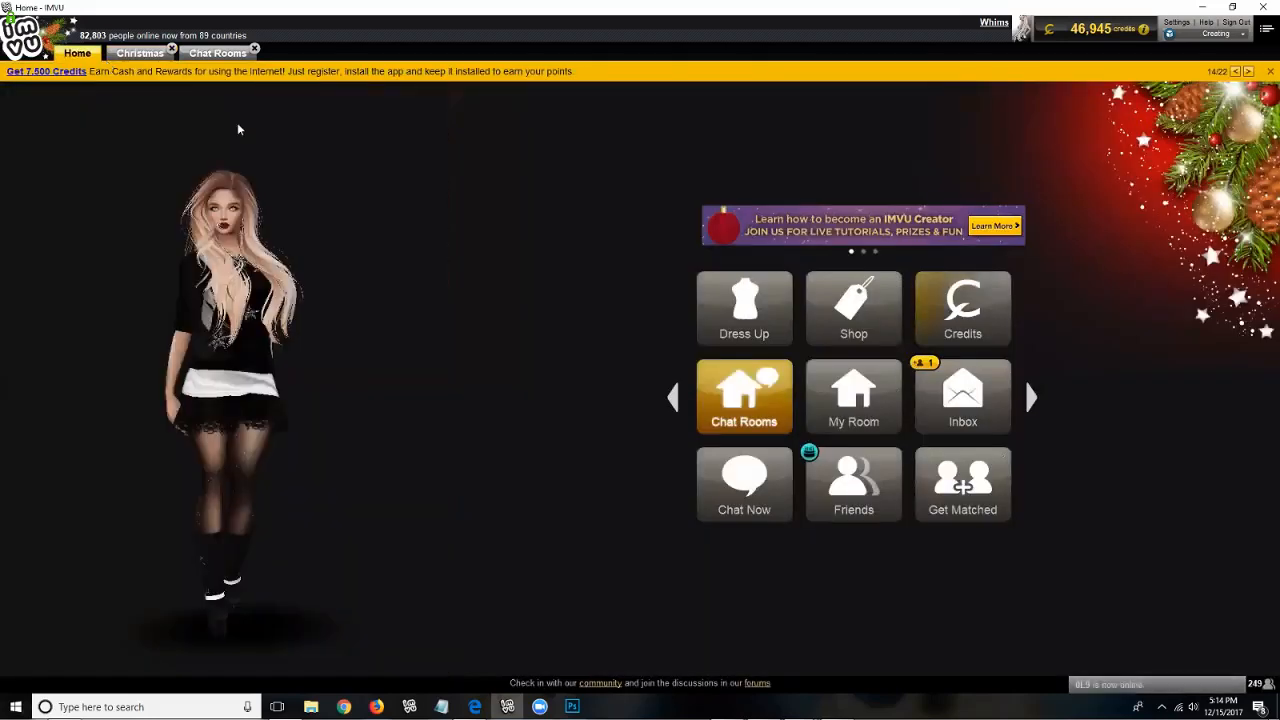
pyautogui.click(853, 310)
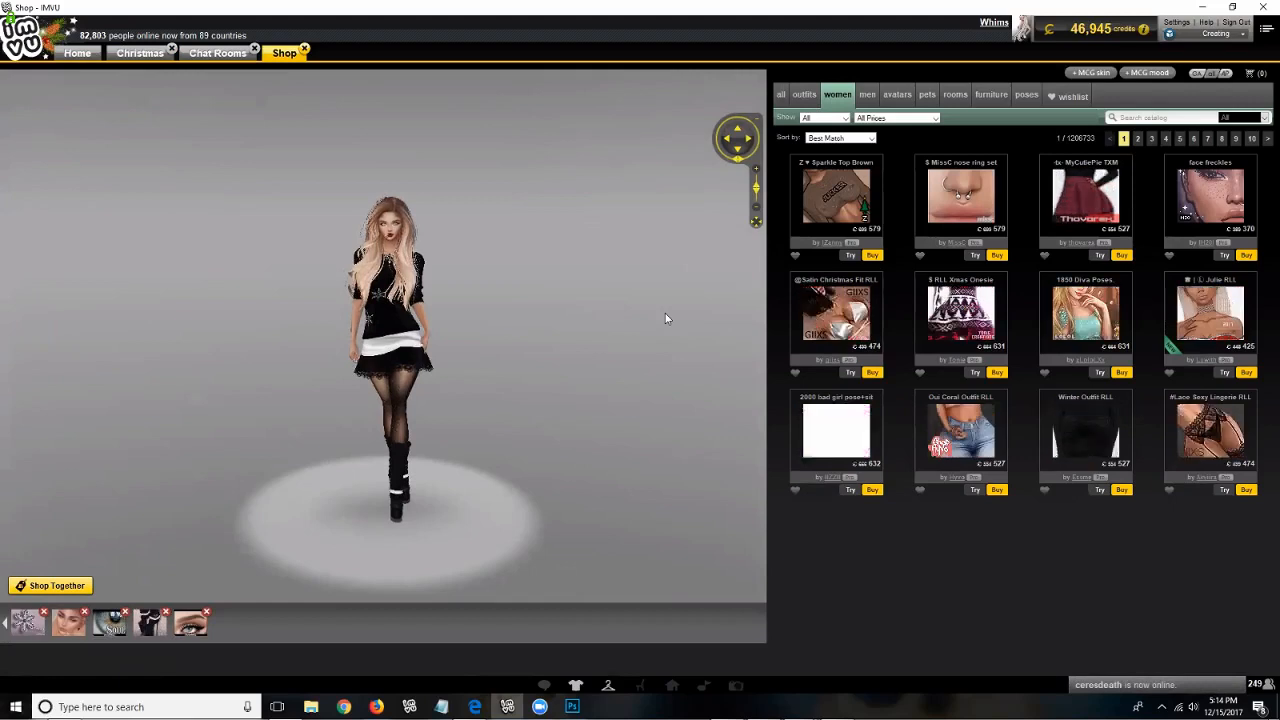
pyautogui.click(956, 96)
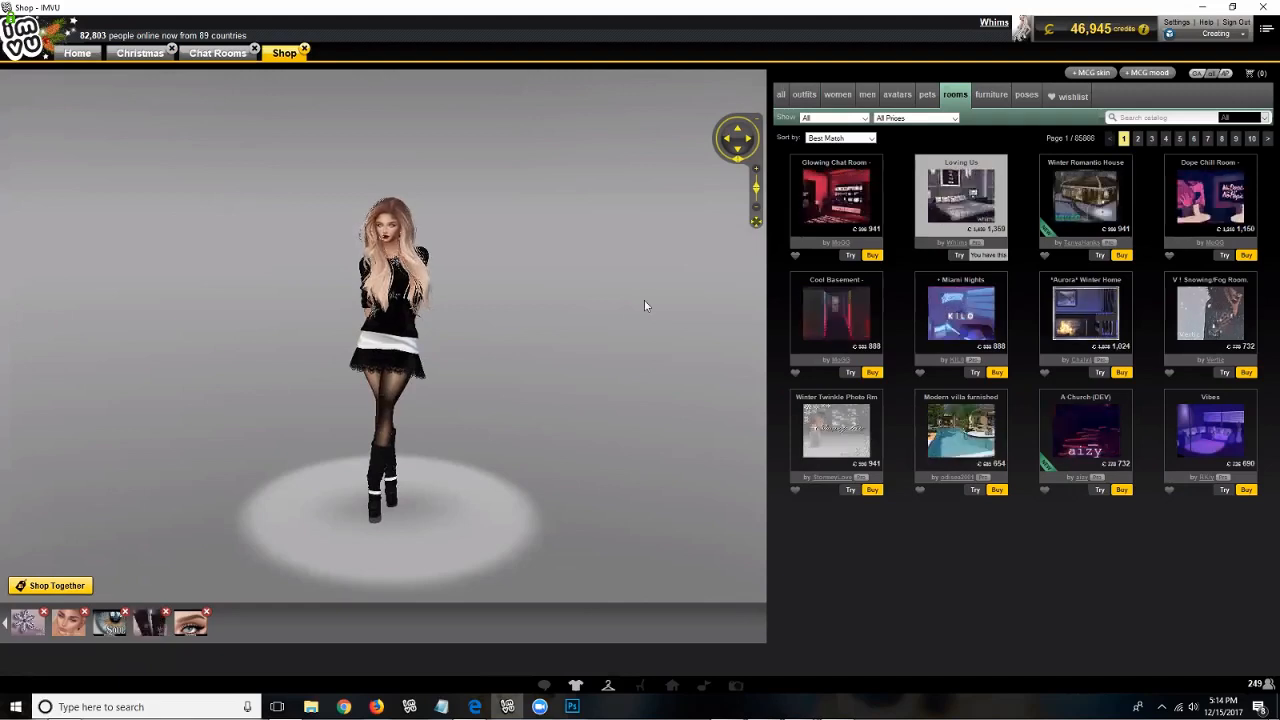
# Step: Try the Loving Us room in the shop preview, seat the avatar on its curved sofa and examine the furnishings
pyautogui.scroll(2, 640, 303)
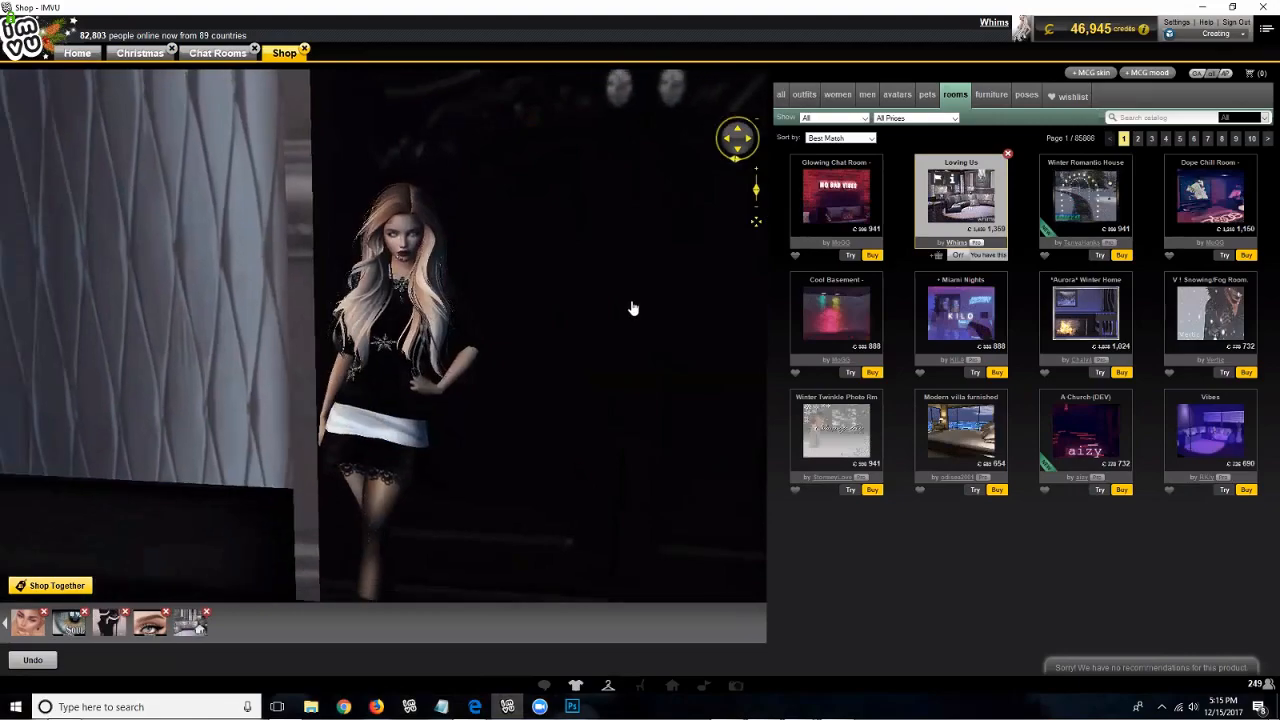
pyautogui.scroll(-3, 633, 308)
pyautogui.moveTo(594, 306); pyautogui.dragTo(677, 294)
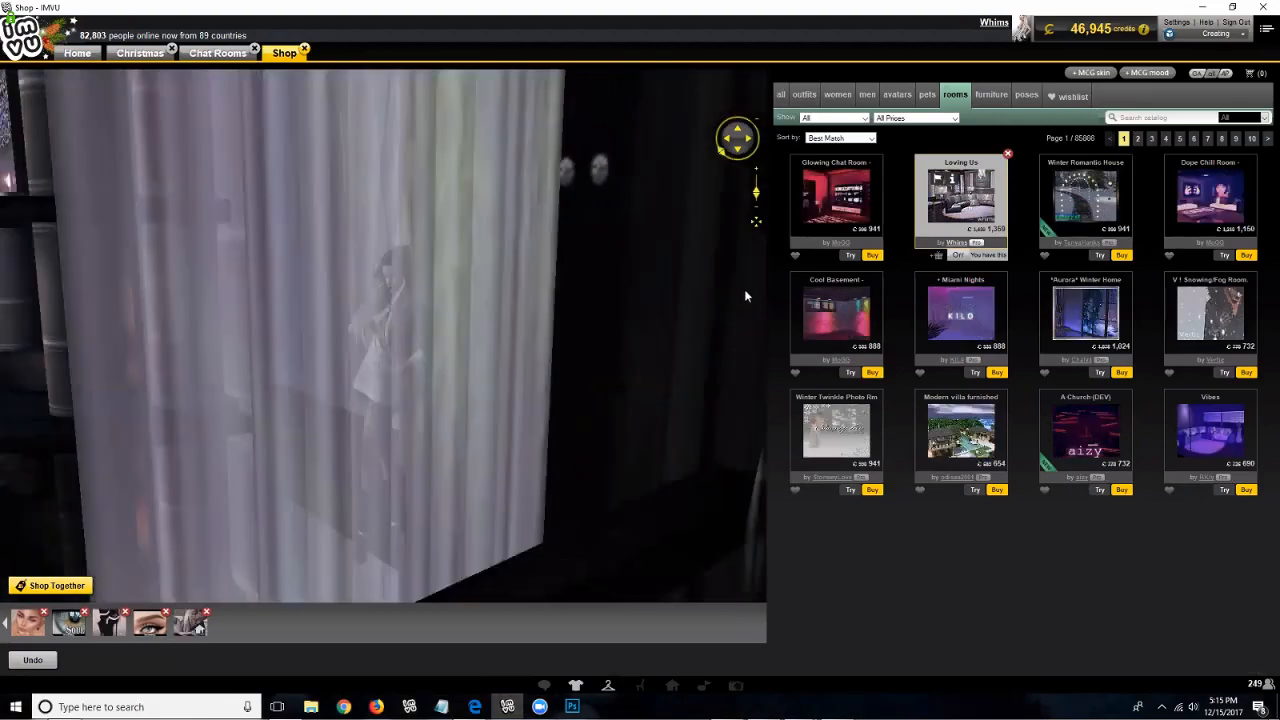
pyautogui.moveTo(784, 296); pyautogui.dragTo(271, 315)
pyautogui.click(271, 315)
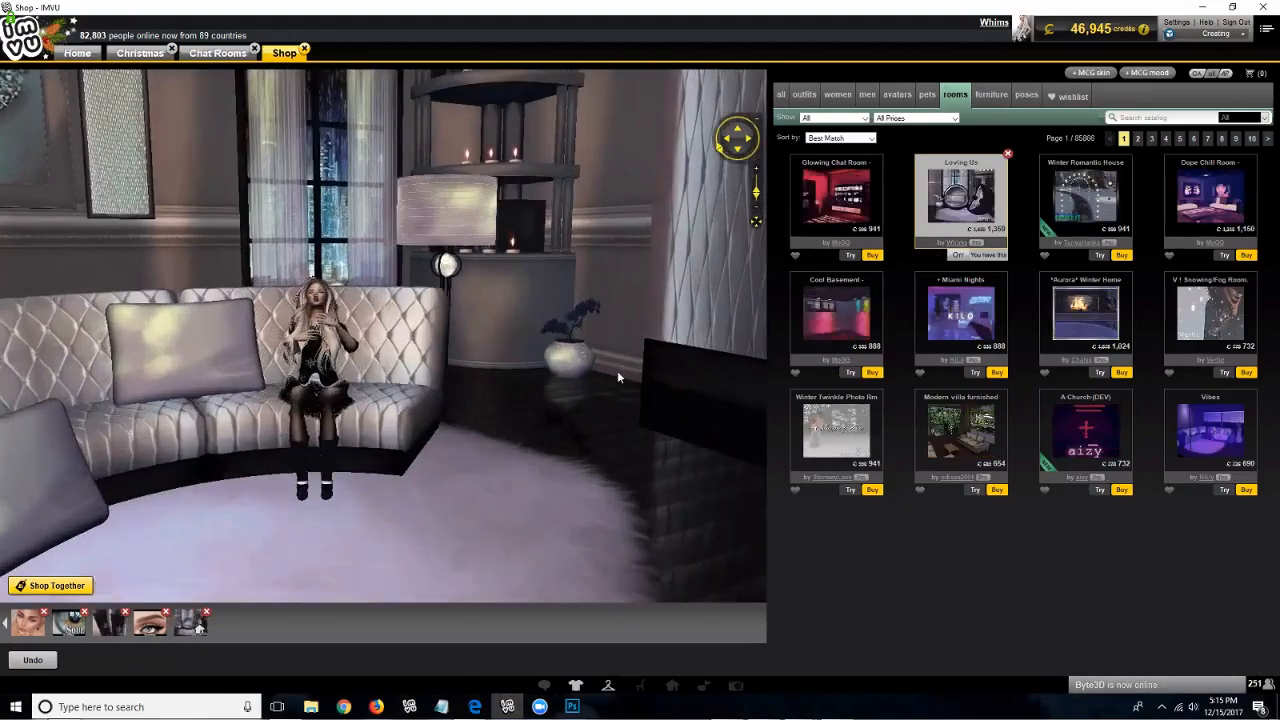
pyautogui.scroll(-5, 576, 381)
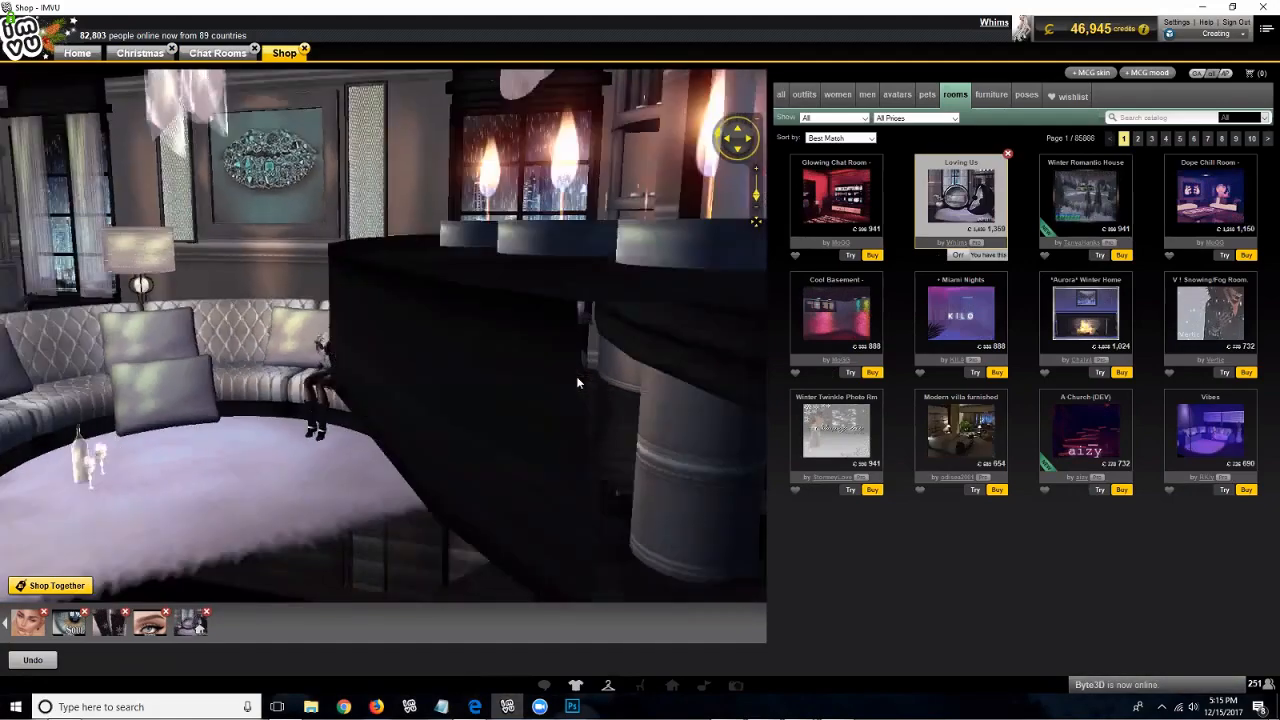
pyautogui.moveTo(577, 378); pyautogui.dragTo(942, 267)
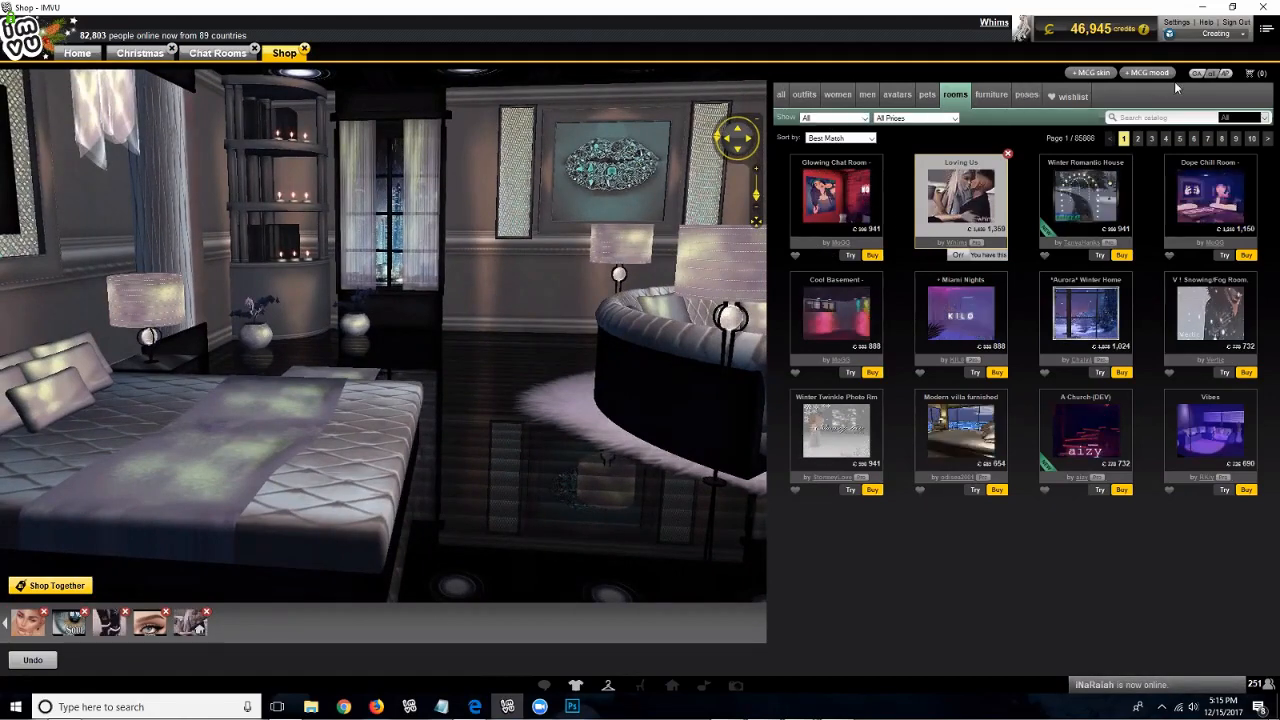
# Step: Change the shop catalogue's content rating filter and view the whole Loving Us room from beside the bed
pyautogui.click(1203, 75)
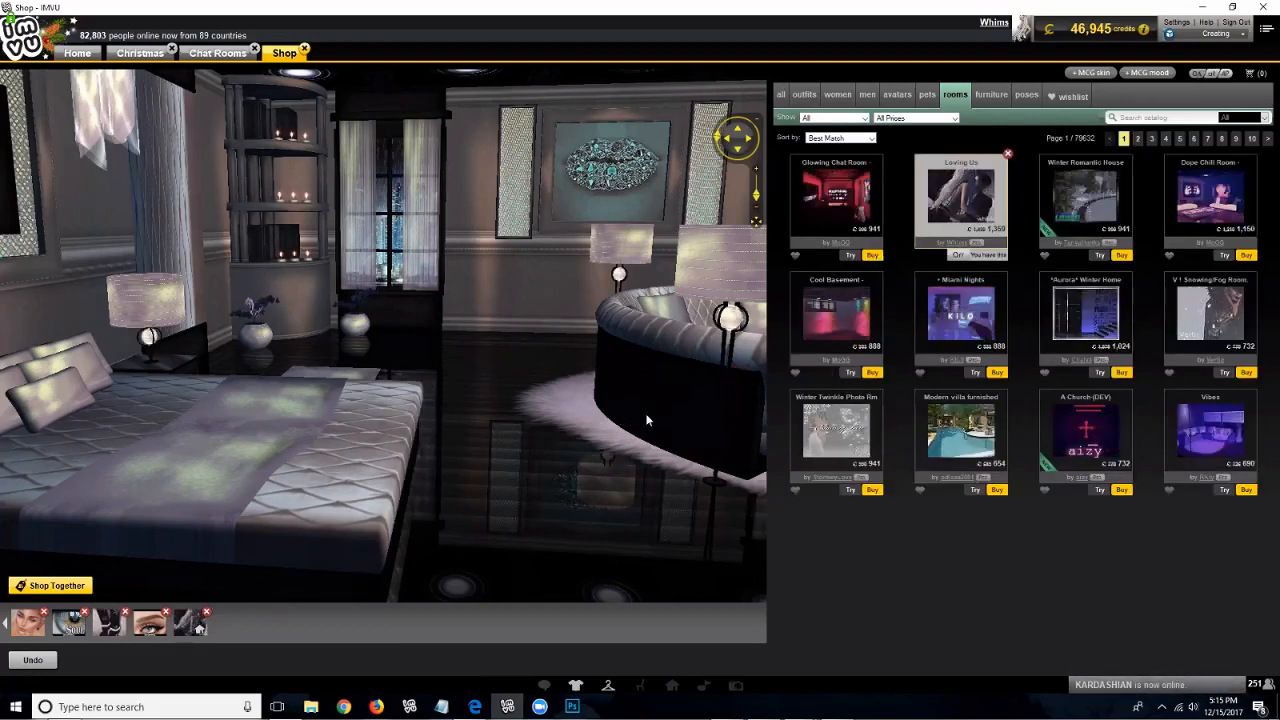
pyautogui.moveTo(661, 418); pyautogui.dragTo(679, 372)
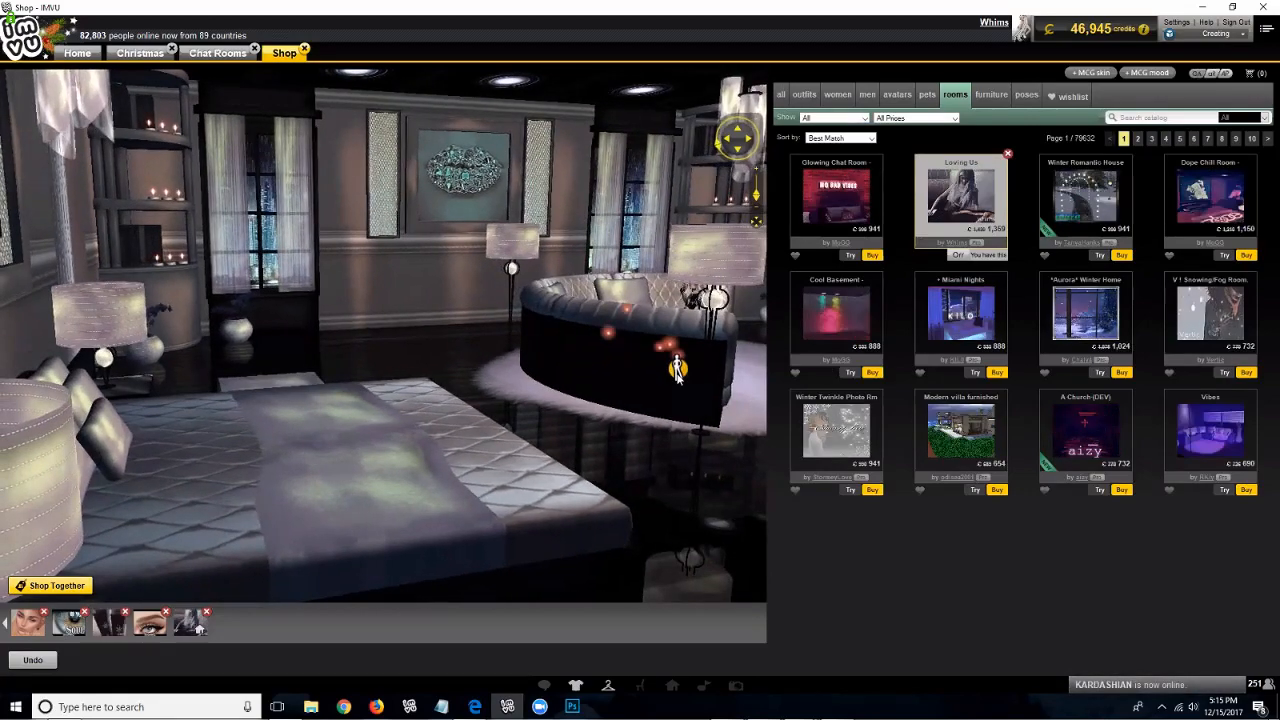
pyautogui.click(615, 410)
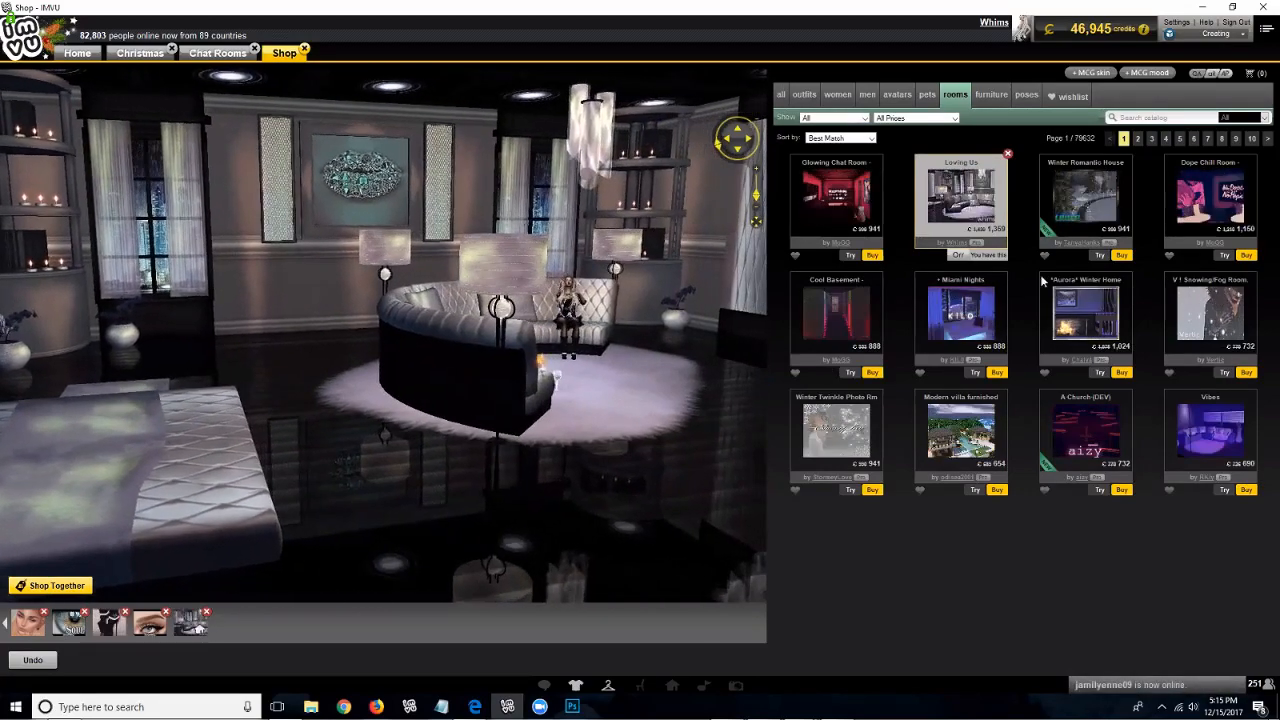
# Step: Try the Winter Romantic House room in the preview and buy it for 941 credits
pyautogui.click(1098, 256)
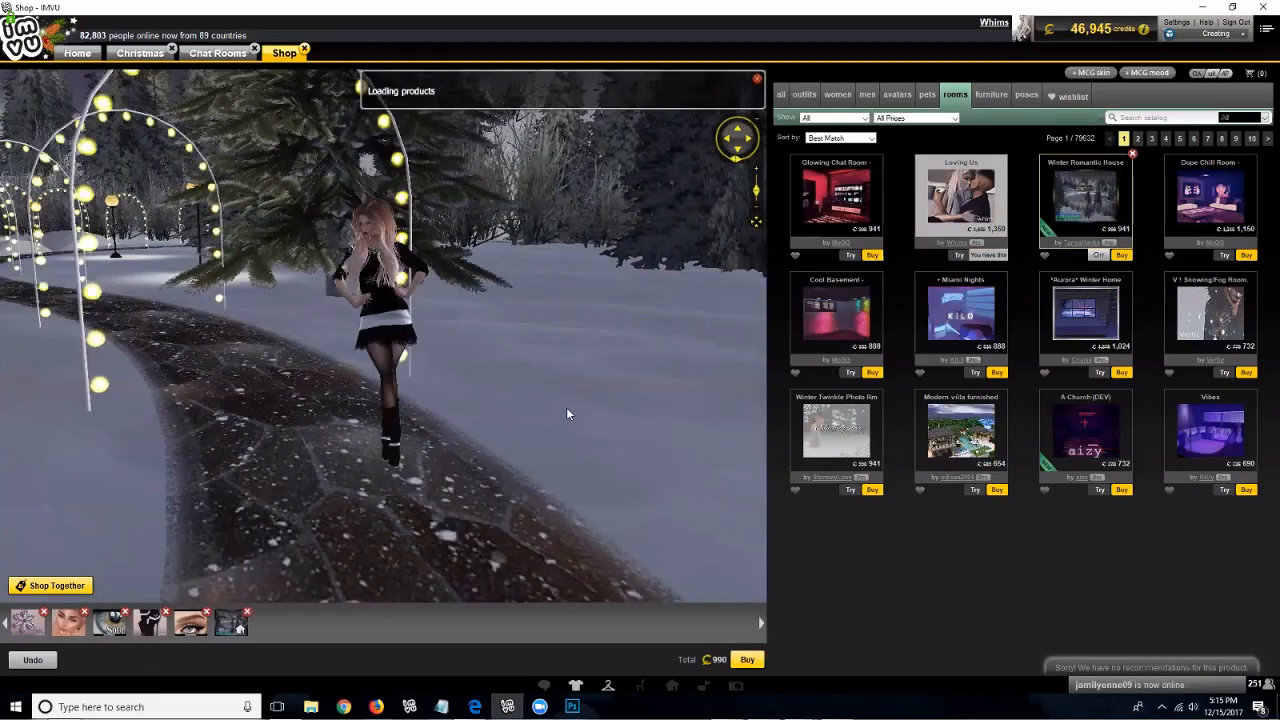
pyautogui.moveTo(567, 408); pyautogui.dragTo(700, 403)
pyautogui.moveTo(567, 406); pyautogui.dragTo(609, 334)
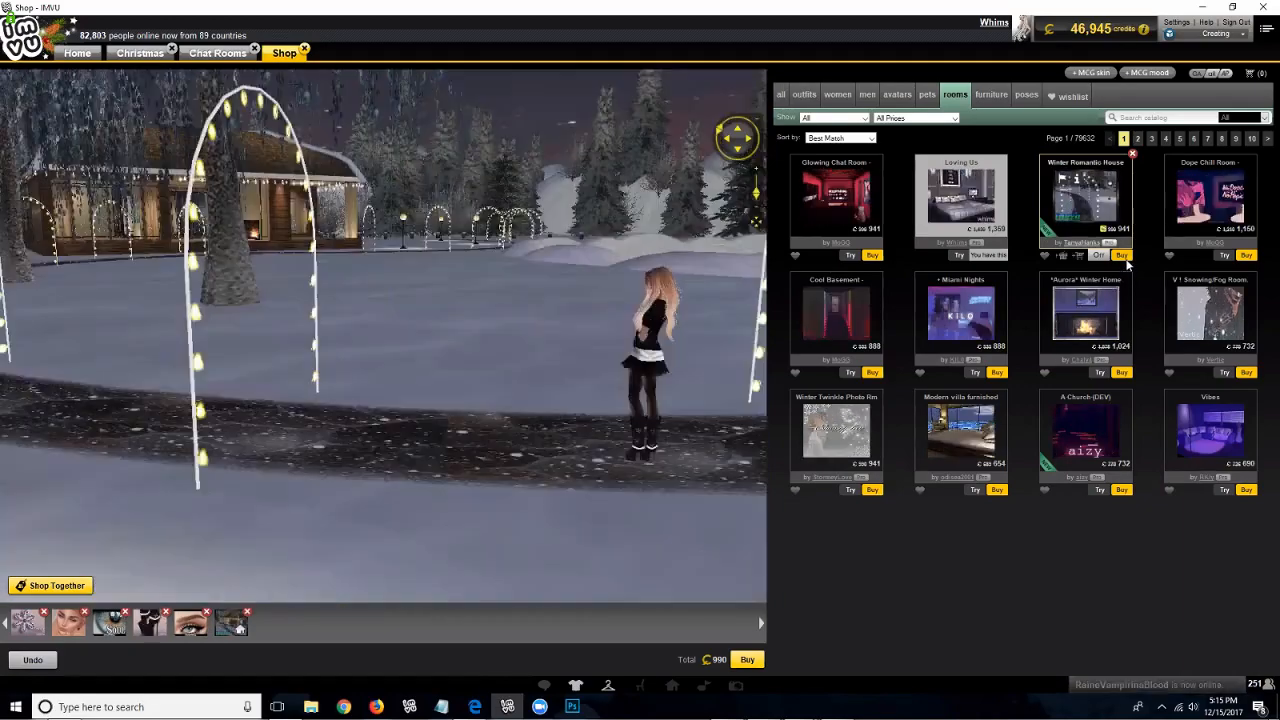
pyautogui.click(1122, 257)
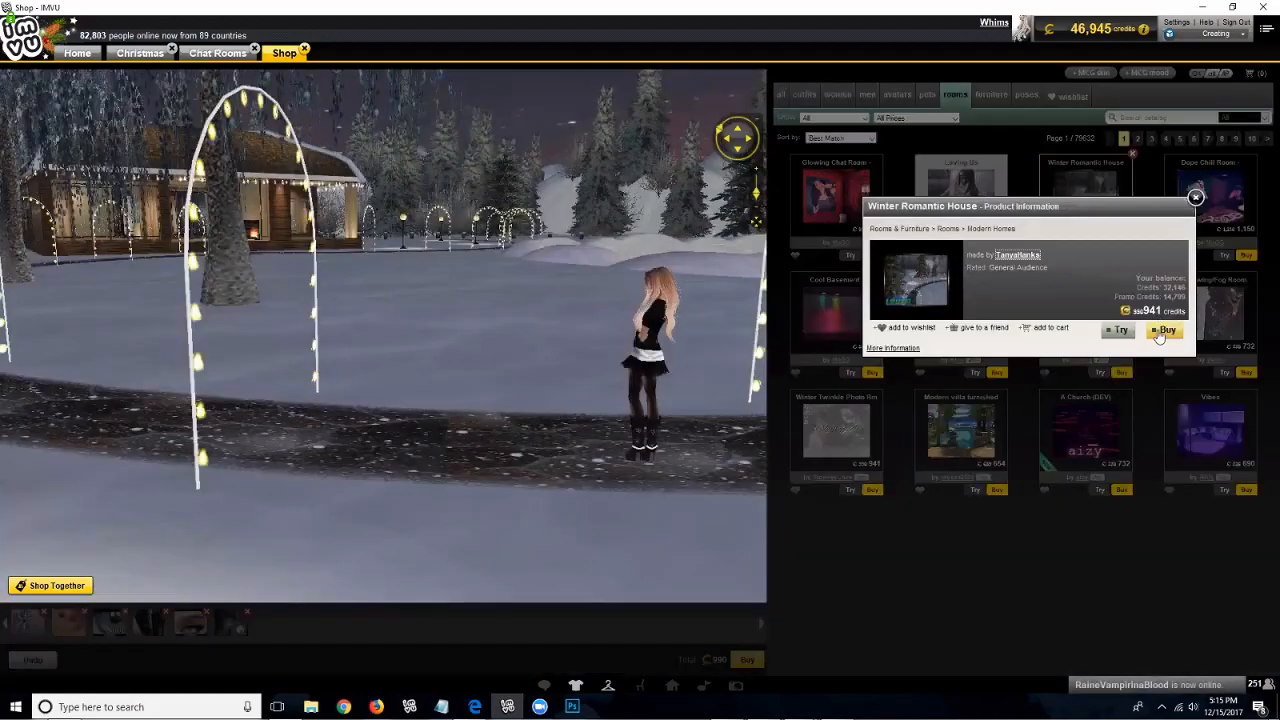
pyautogui.click(1163, 331)
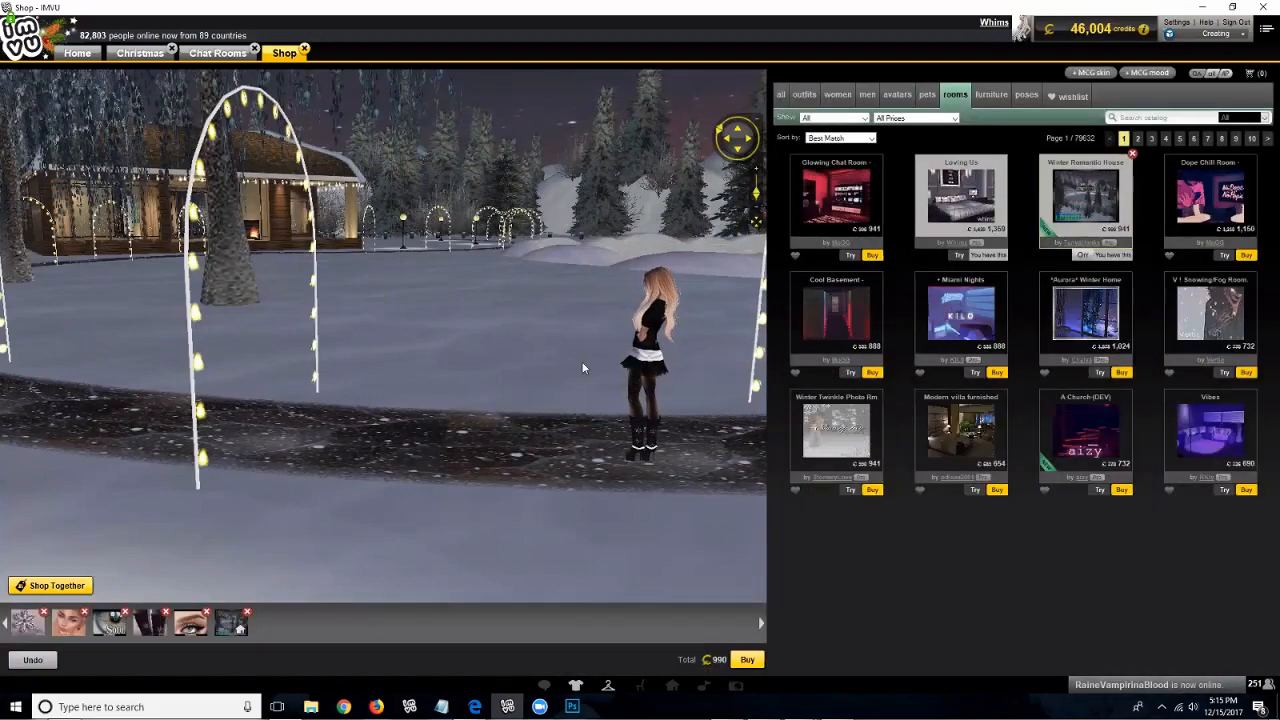
# Step: Show the shop's furniture category and try the Xmas Tree Animated product in the snowy room preview
pyautogui.click(989, 97)
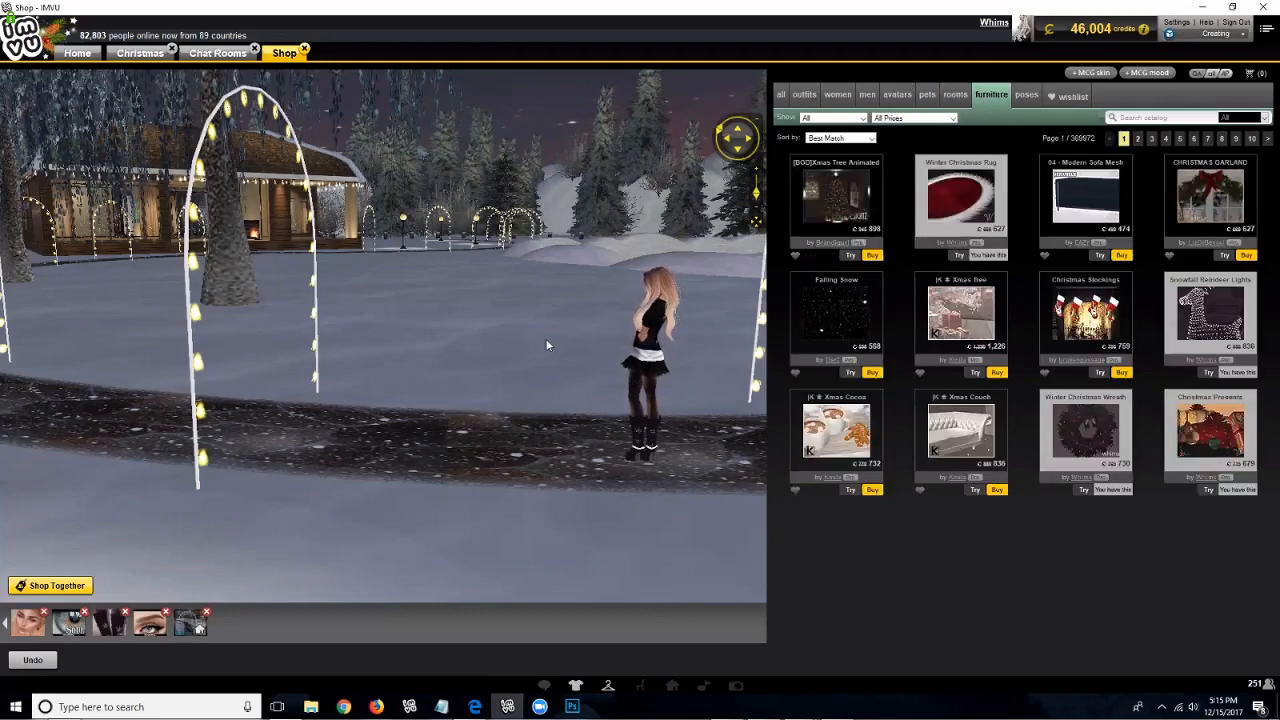
pyautogui.moveTo(547, 345); pyautogui.dragTo(616, 329)
pyautogui.scroll(4, 616, 329)
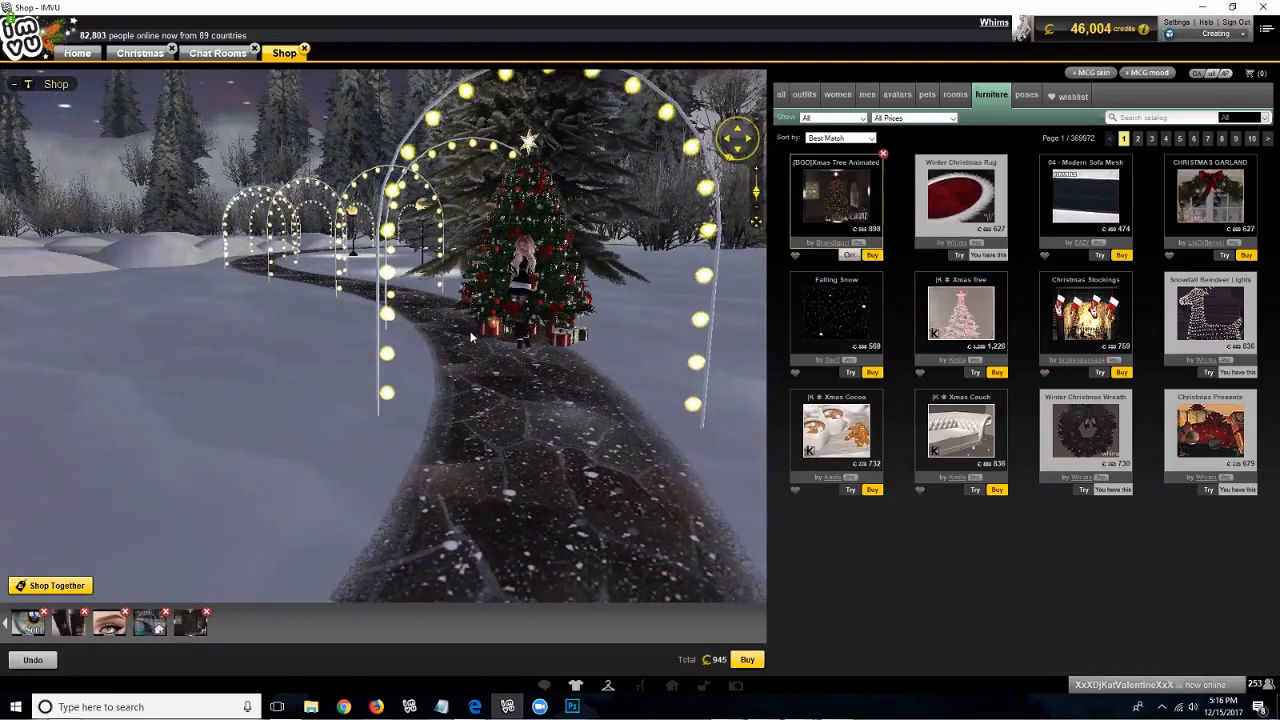
# Step: Add the long red sofa with cushions to the Christmas room and rotate it to face the tree and fireplace
pyautogui.click(145, 53)
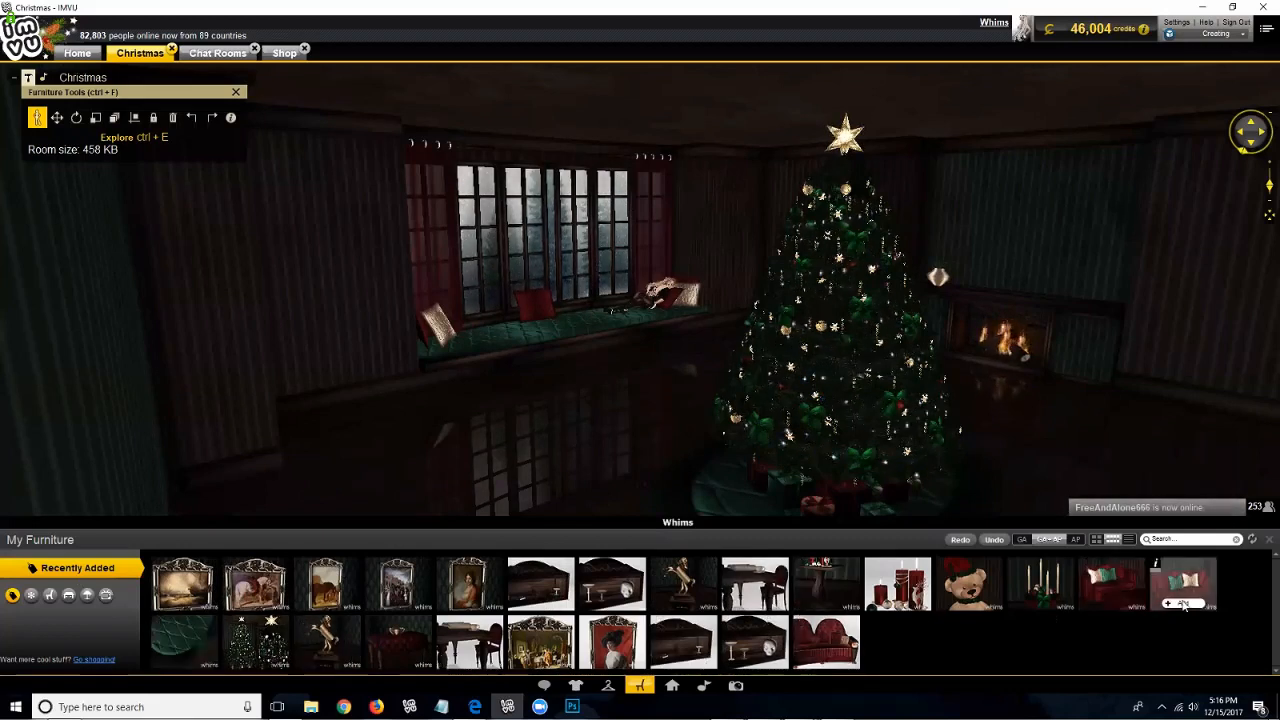
pyautogui.click(1168, 598)
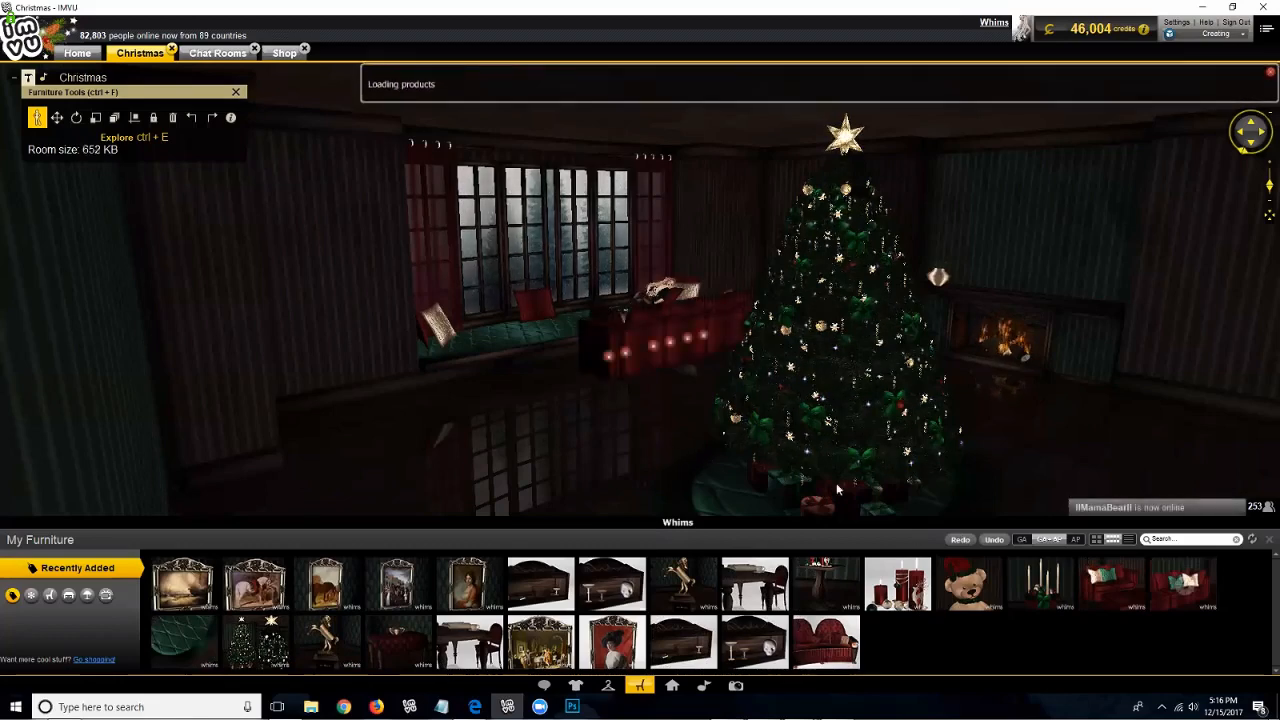
pyautogui.moveTo(626, 429); pyautogui.dragTo(487, 367)
pyautogui.scroll(-5, 487, 367)
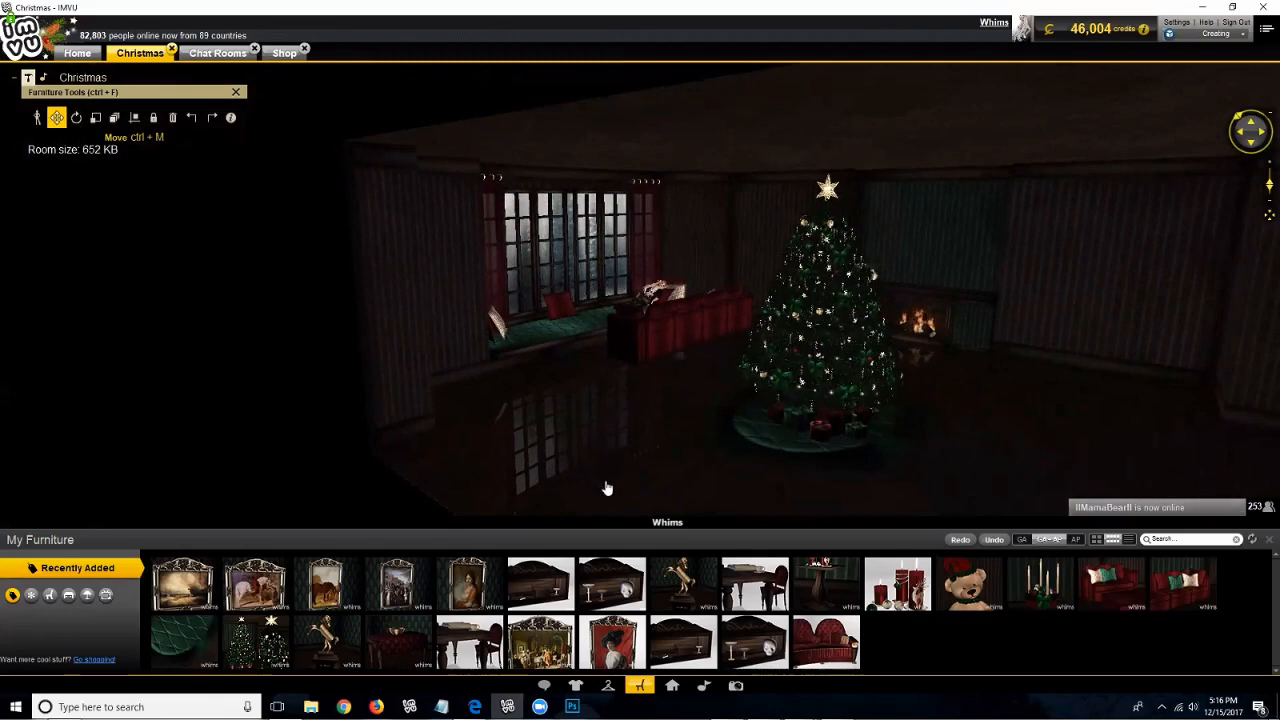
pyautogui.moveTo(662, 335); pyautogui.dragTo(563, 413)
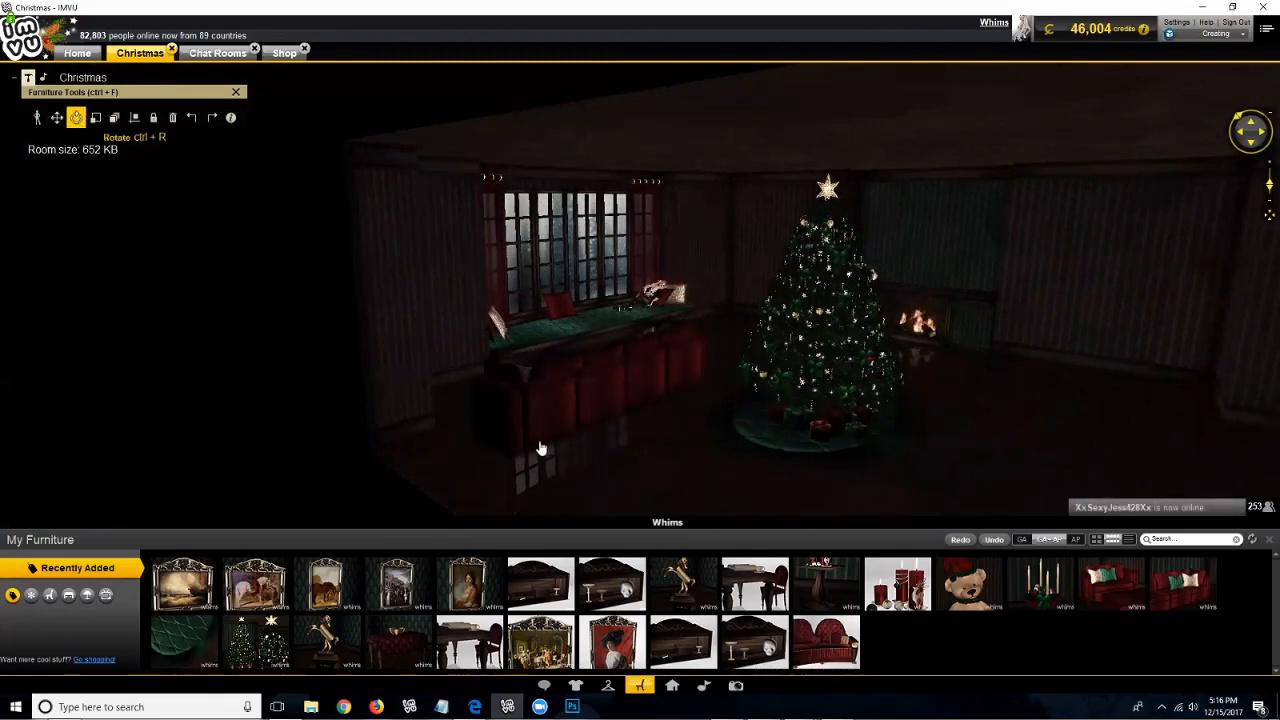
pyautogui.moveTo(514, 446); pyautogui.dragTo(122, 206)
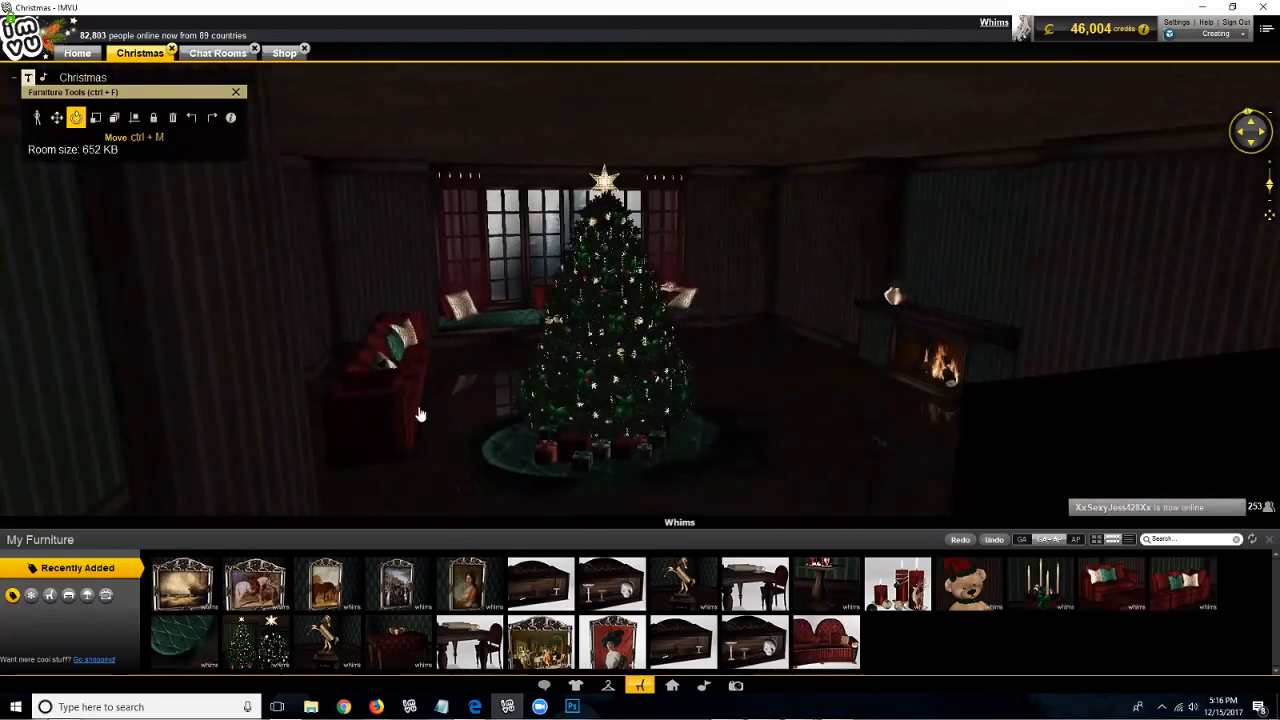
# Step: Move the long red sofa against the green striped wall opposite the fireplace
pyautogui.moveTo(420, 414); pyautogui.dragTo(245, 437)
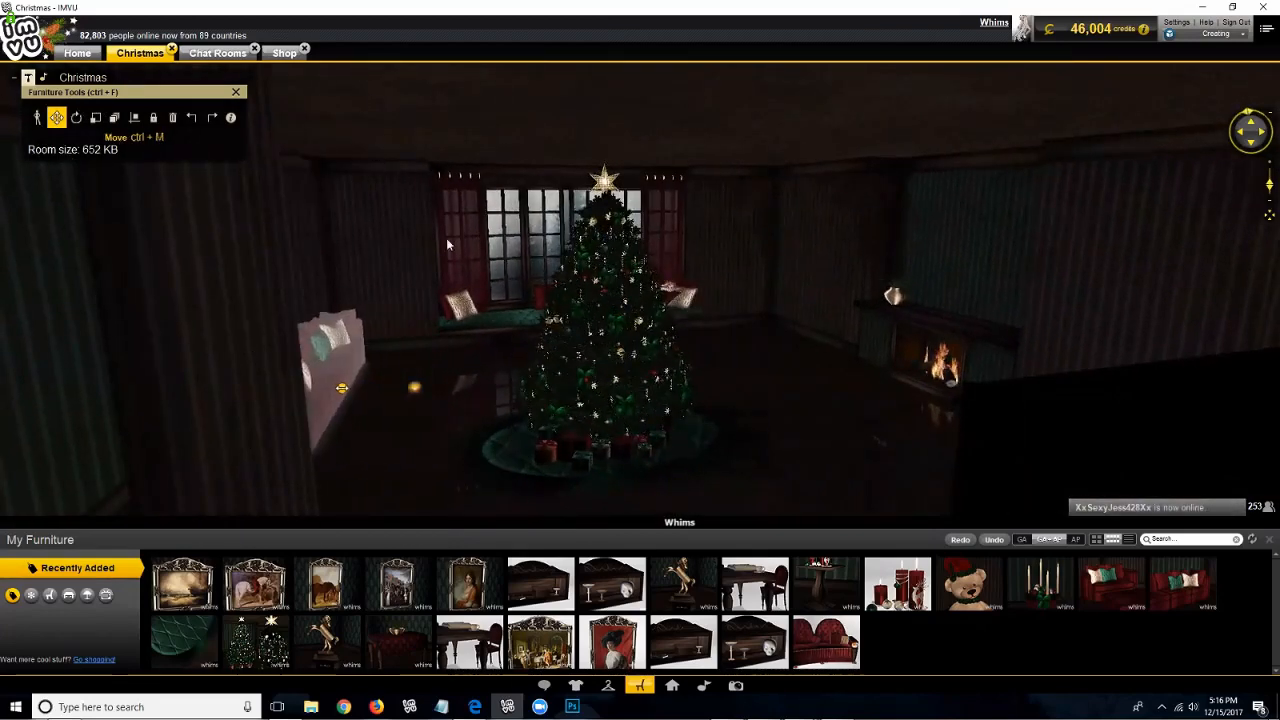
pyautogui.moveTo(448, 244); pyautogui.dragTo(243, 474)
pyautogui.scroll(4, 516, 446)
pyautogui.scroll(-6, 401, 255)
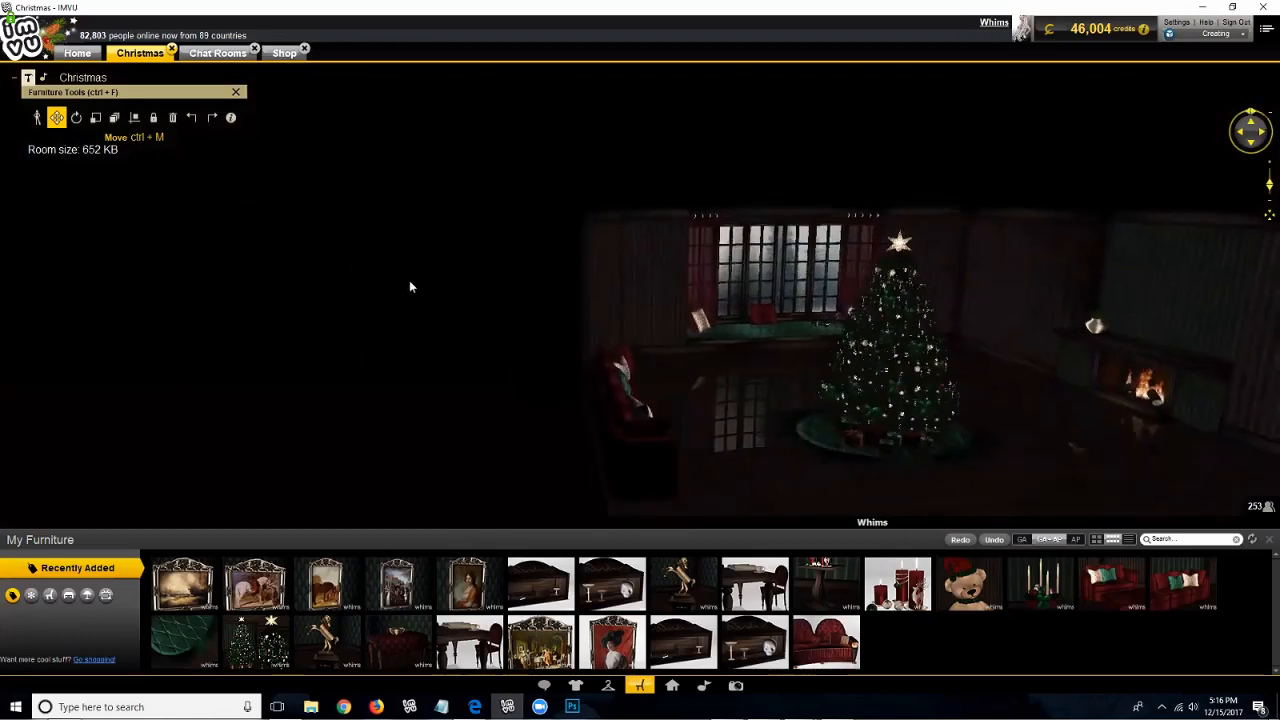
pyautogui.scroll(2, 605, 477)
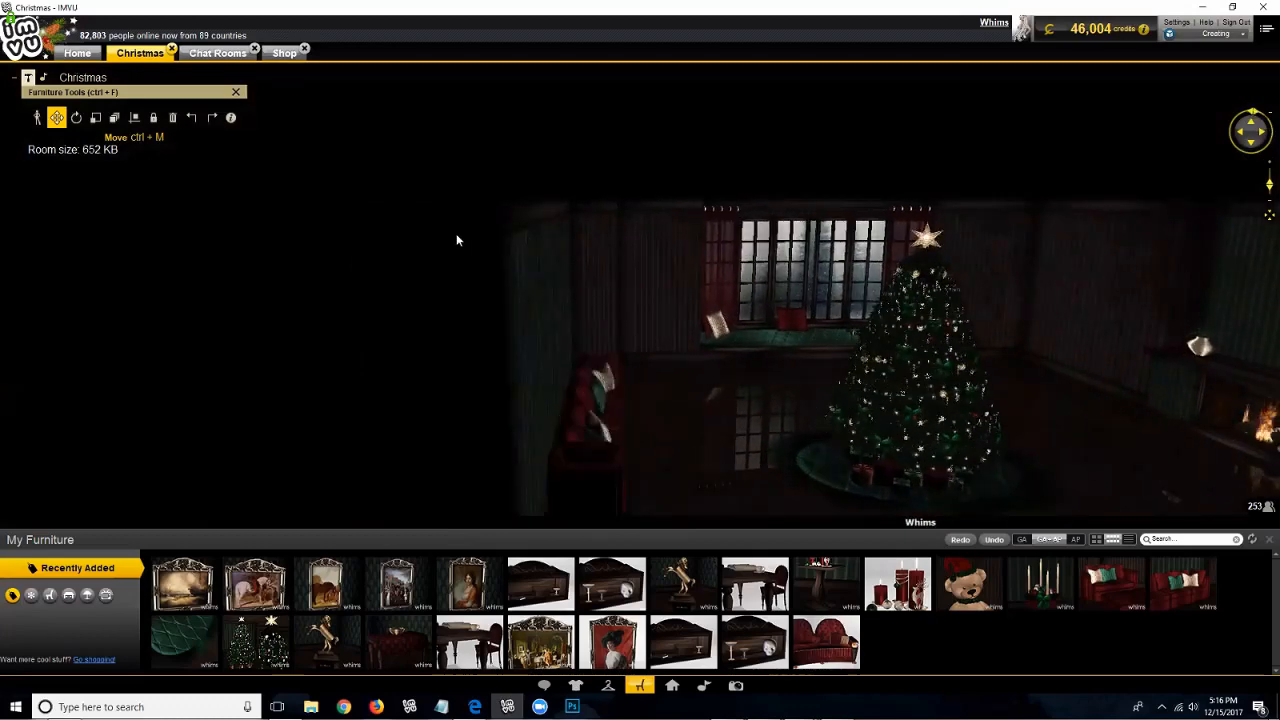
pyautogui.scroll(-3, 430, 233)
pyautogui.moveTo(429, 233); pyautogui.dragTo(555, 219)
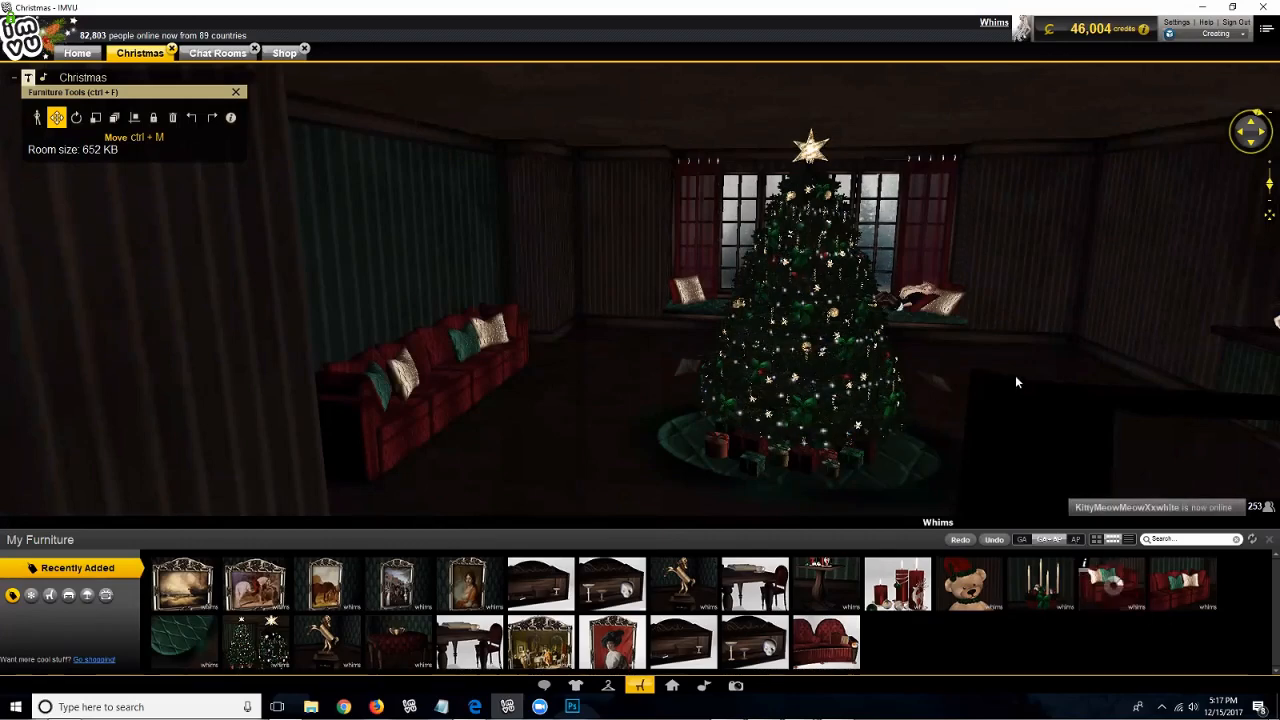
# Step: Add the red armchair with its ottoman and move it from the window bench past the tree towards the fireplace
pyautogui.moveTo(1057, 376); pyautogui.dragTo(766, 337)
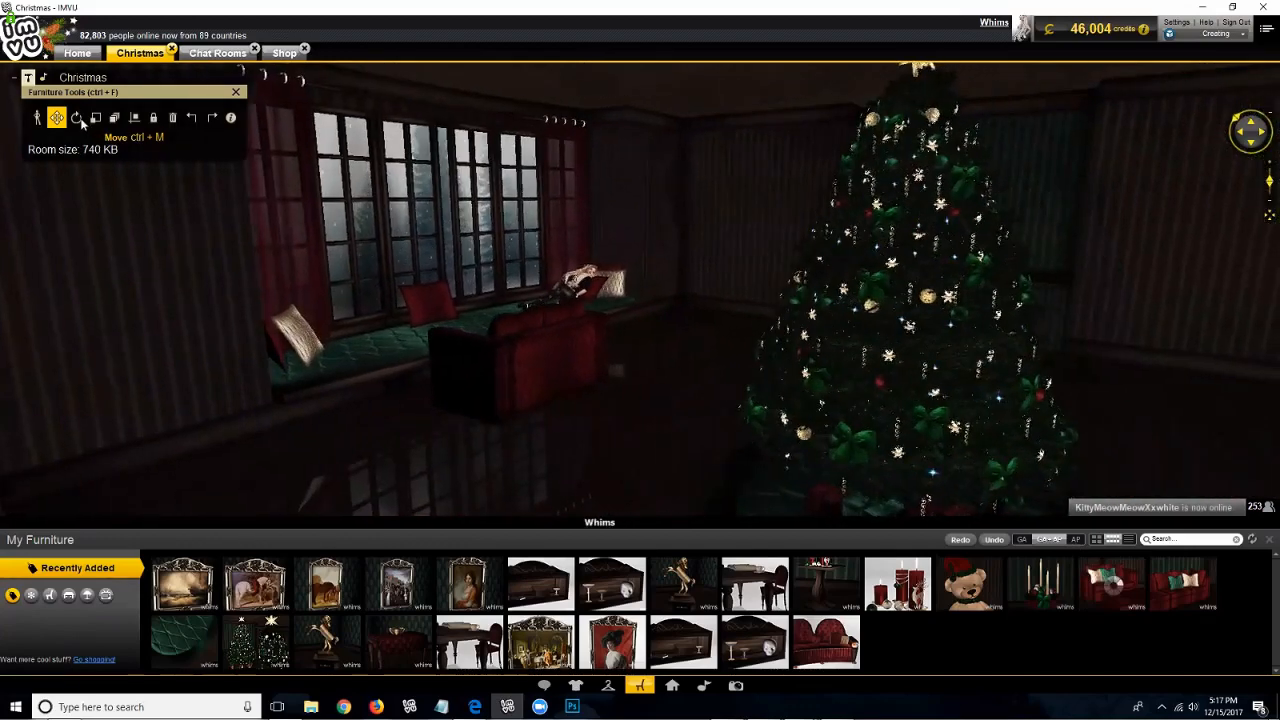
pyautogui.click(77, 118)
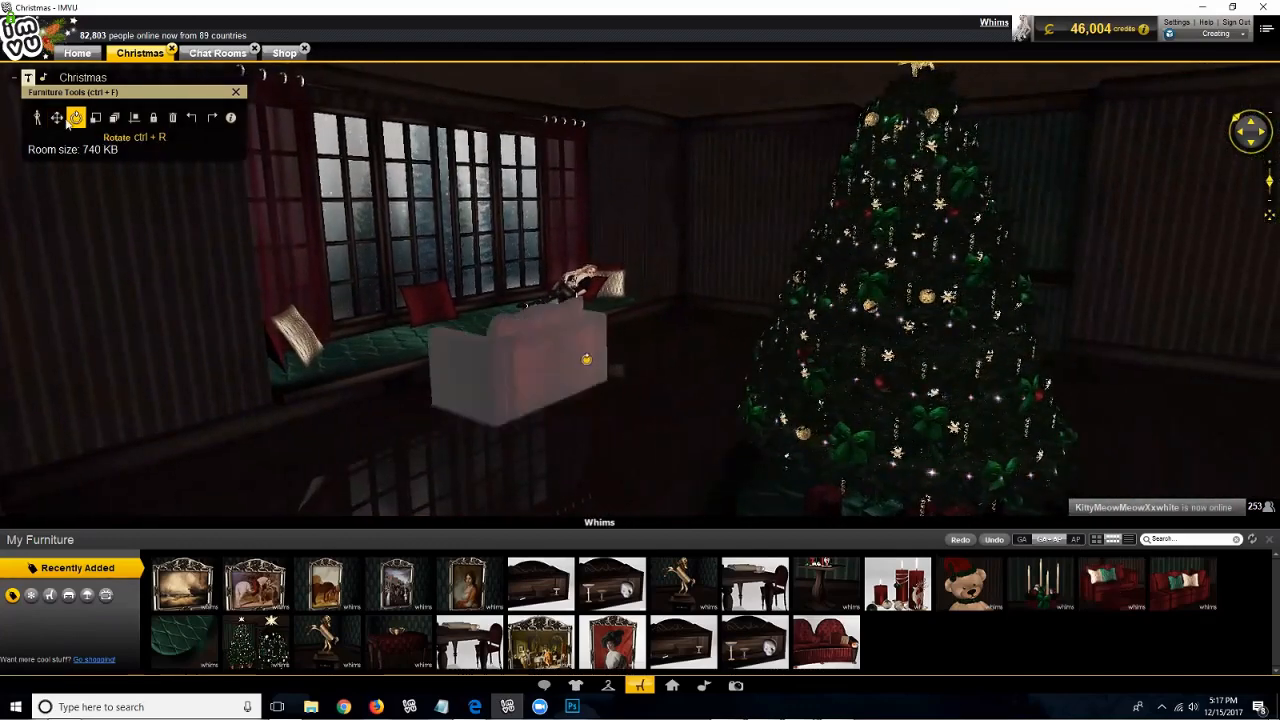
pyautogui.hotkey('ctrl', 'm')
pyautogui.moveTo(518, 362); pyautogui.dragTo(1152, 412)
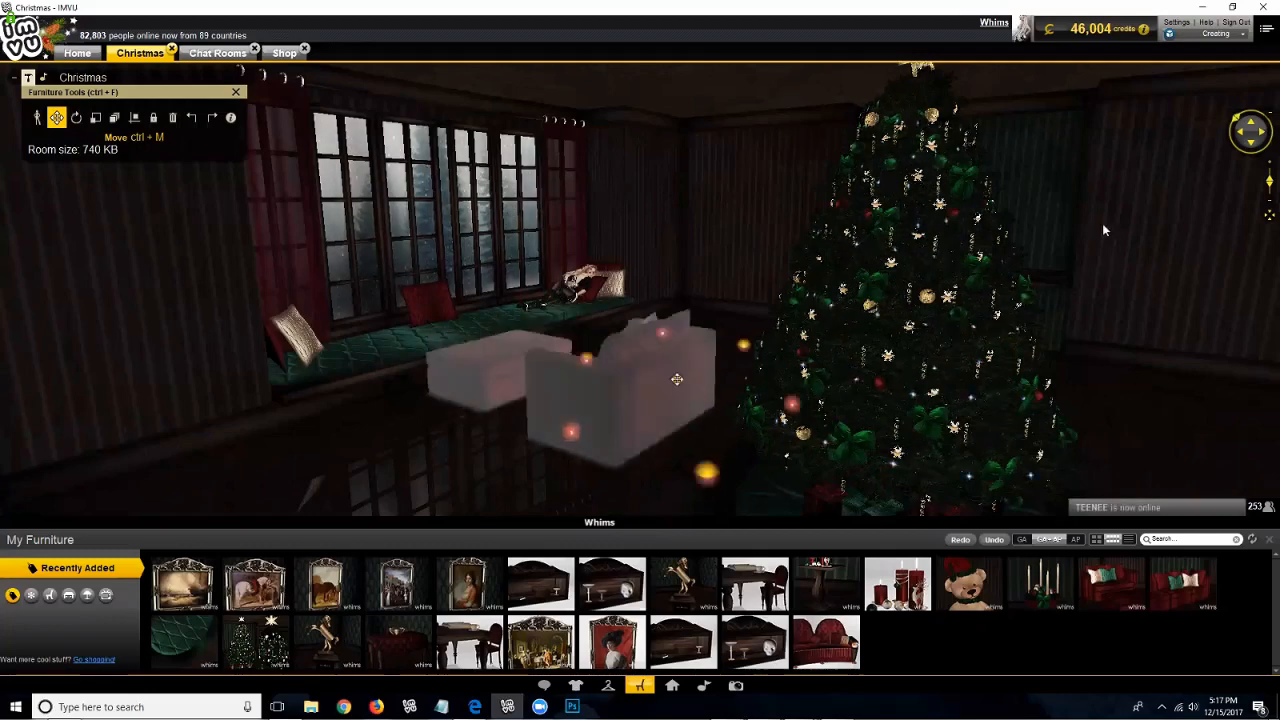
pyautogui.moveTo(1029, 237); pyautogui.dragTo(850, 242)
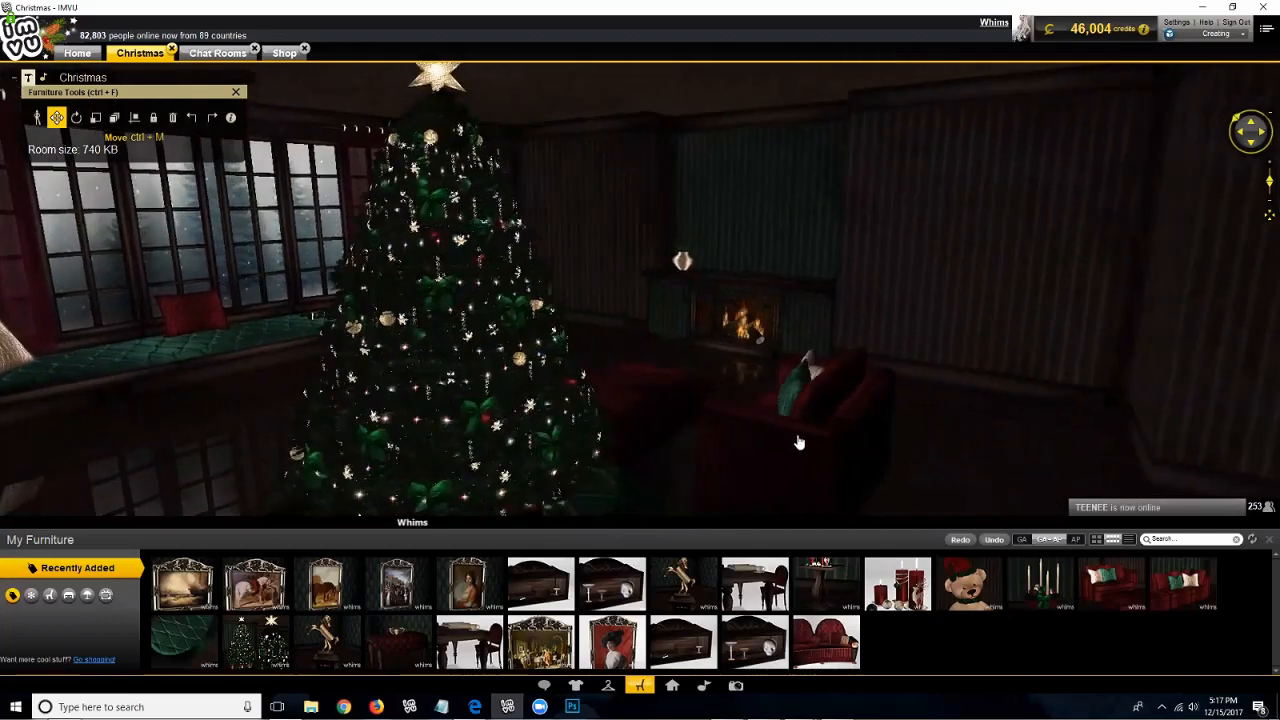
pyautogui.scroll(-3, 804, 443)
pyautogui.moveTo(1140, 448); pyautogui.dragTo(1129, 438)
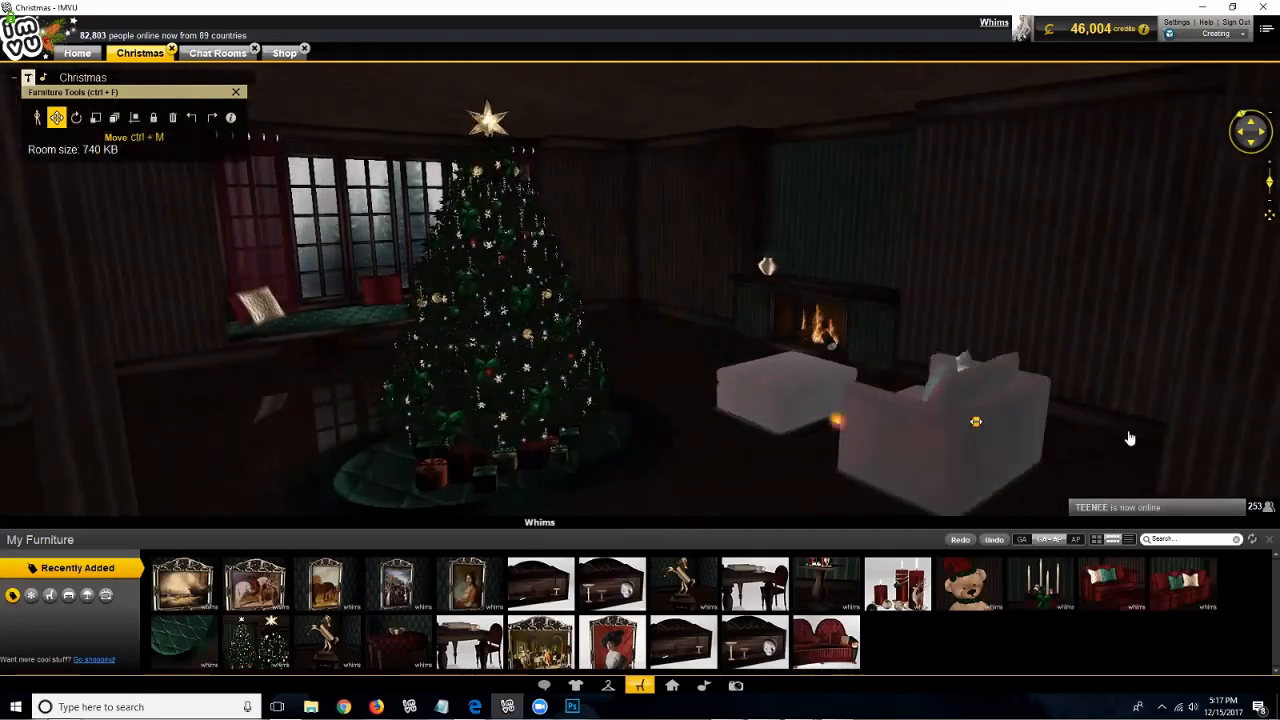
# Step: Rotate the red armchair and ottoman beside the fireplace so the seat faces into the room from the corner
pyautogui.click(673, 343)
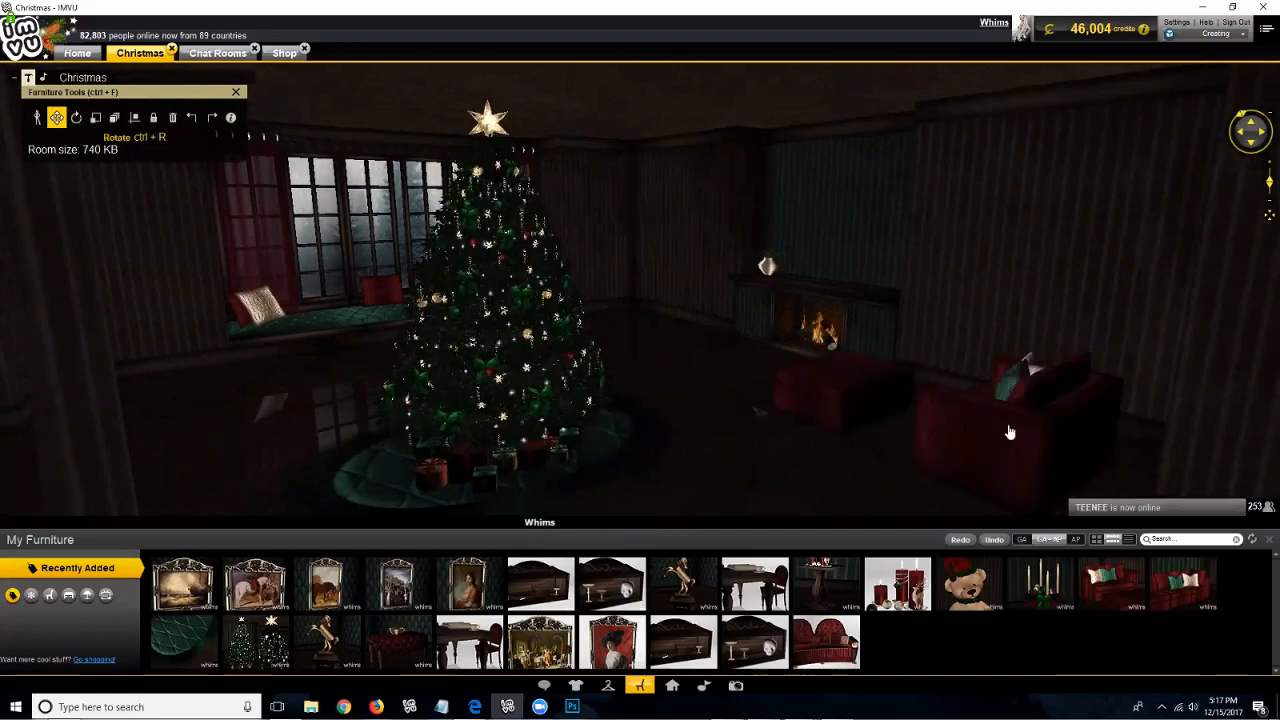
pyautogui.moveTo(1021, 437); pyautogui.dragTo(973, 247)
pyautogui.scroll(6, 975, 252)
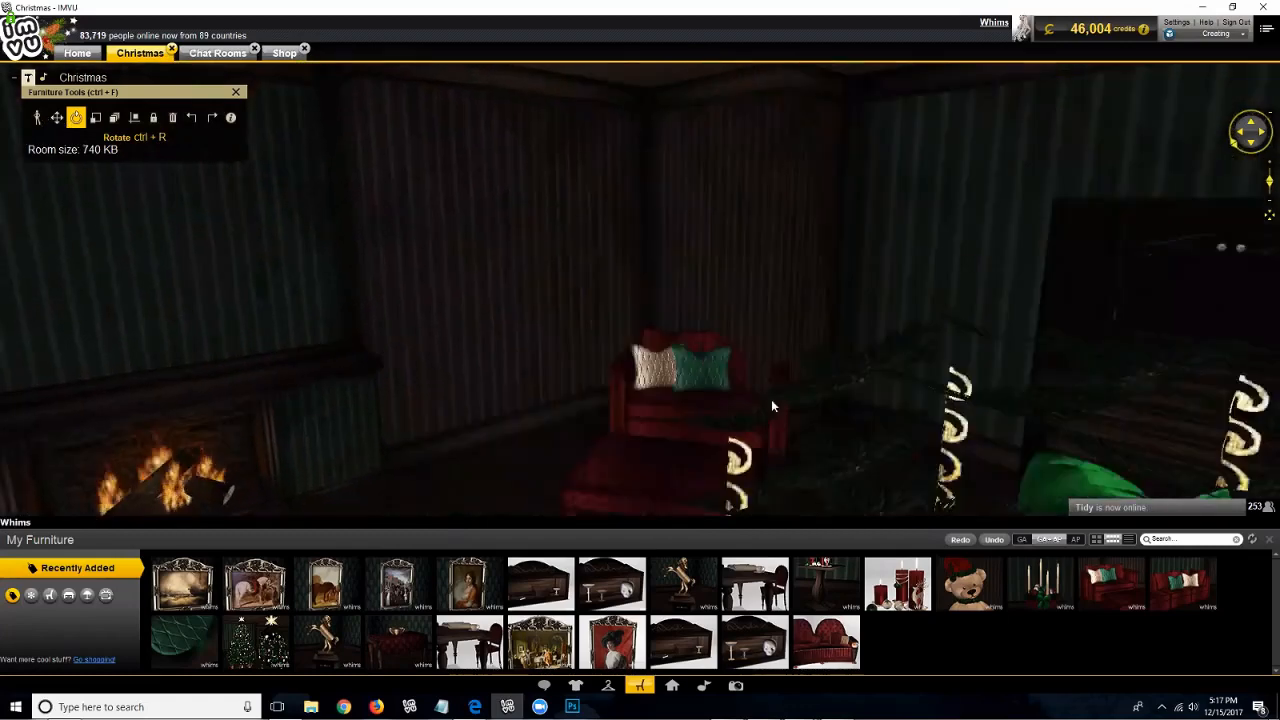
# Step: Adjust the placement of the red armchair and ottoman in the corner beside the fireplace
pyautogui.moveTo(670, 388); pyautogui.dragTo(522, 388)
pyautogui.hotkey('ctrl', 'm')
pyautogui.click(584, 222)
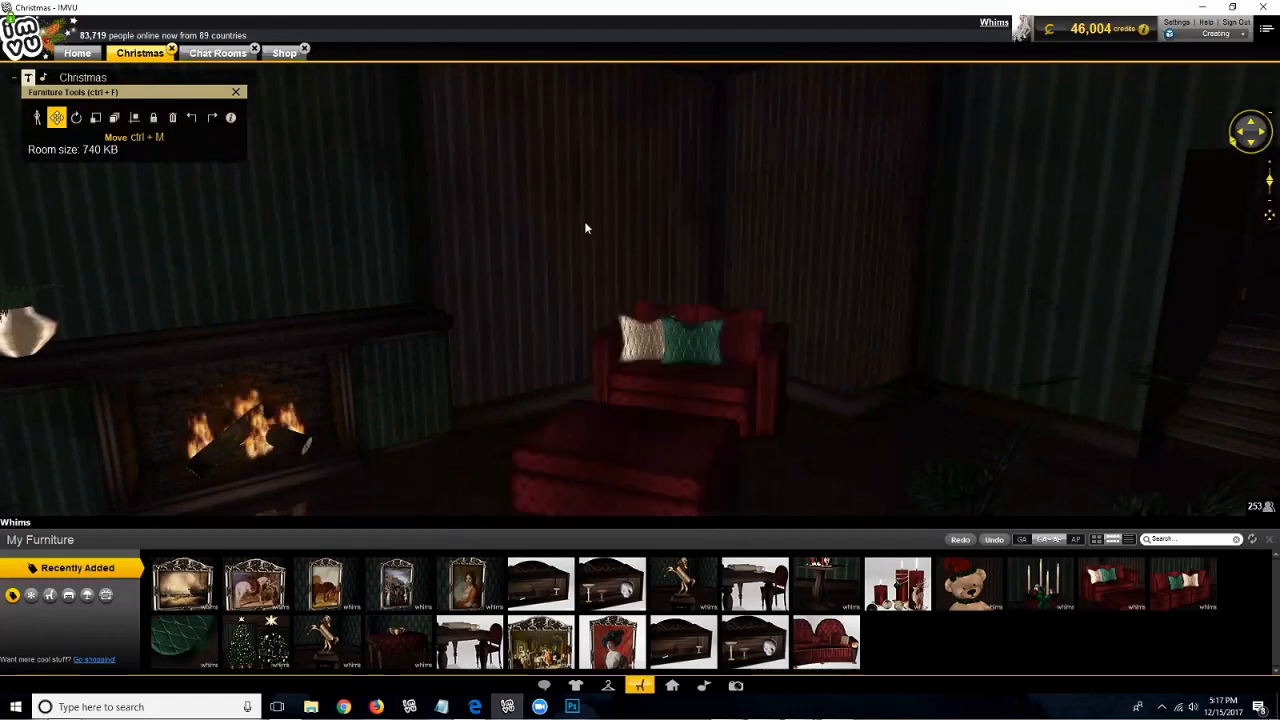
pyautogui.moveTo(584, 222); pyautogui.dragTo(944, 370)
pyautogui.scroll(-4, 578, 221)
pyautogui.scroll(-2, 624, 229)
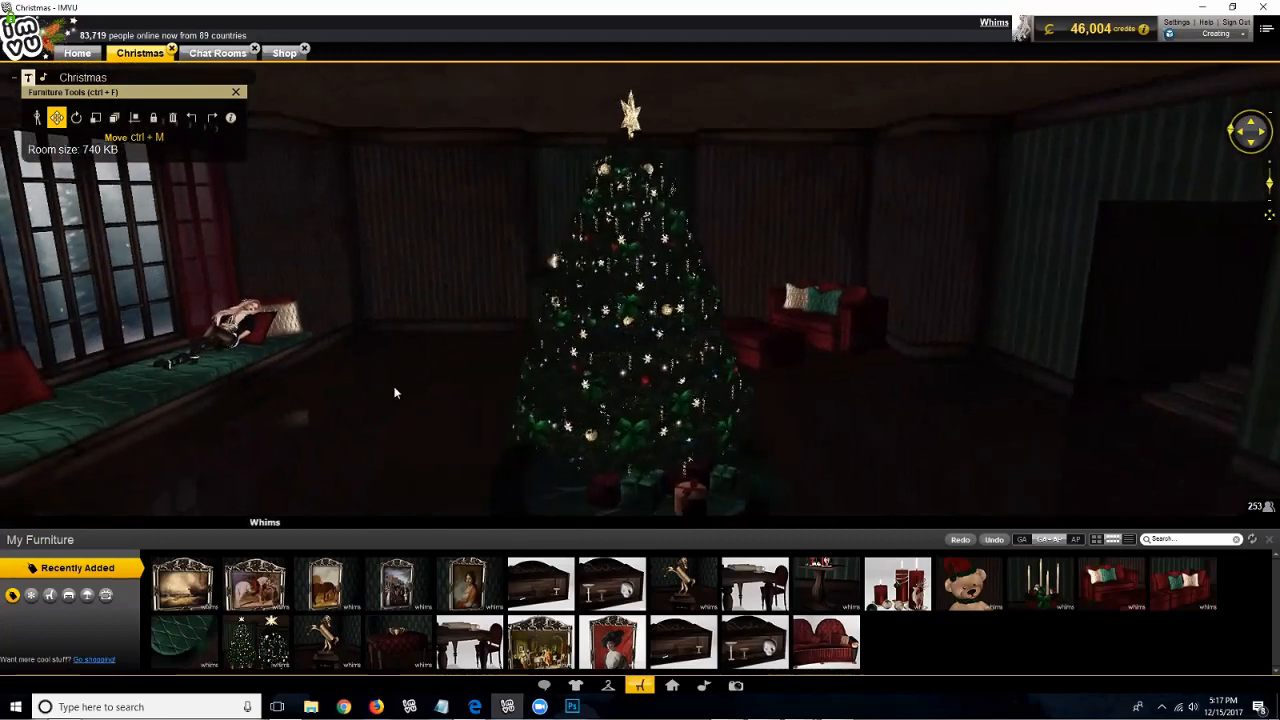
# Step: Add the four-candle holiday centerpiece to the room and move it from beside the window bench to the floor by the fireplace
pyautogui.moveTo(606, 389); pyautogui.dragTo(606, 377)
pyautogui.scroll(6, 377, 412)
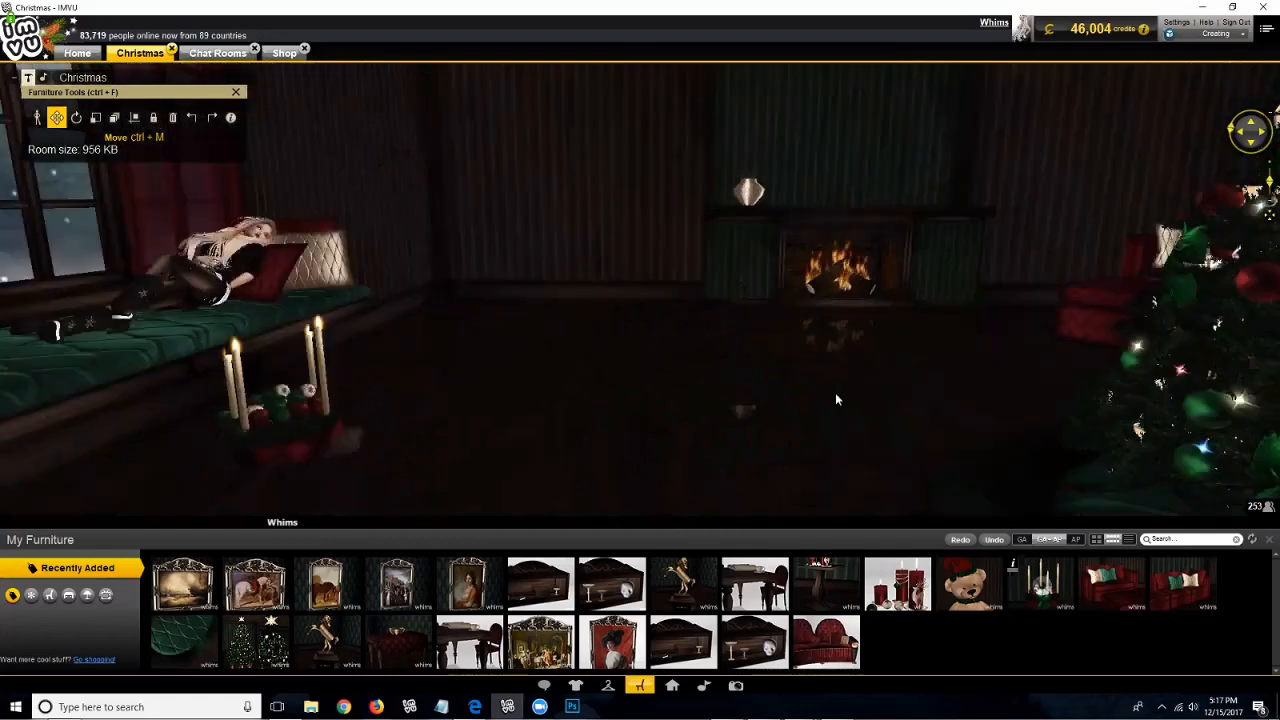
pyautogui.scroll(-4, 563, 422)
pyautogui.moveTo(634, 408); pyautogui.dragTo(688, 455)
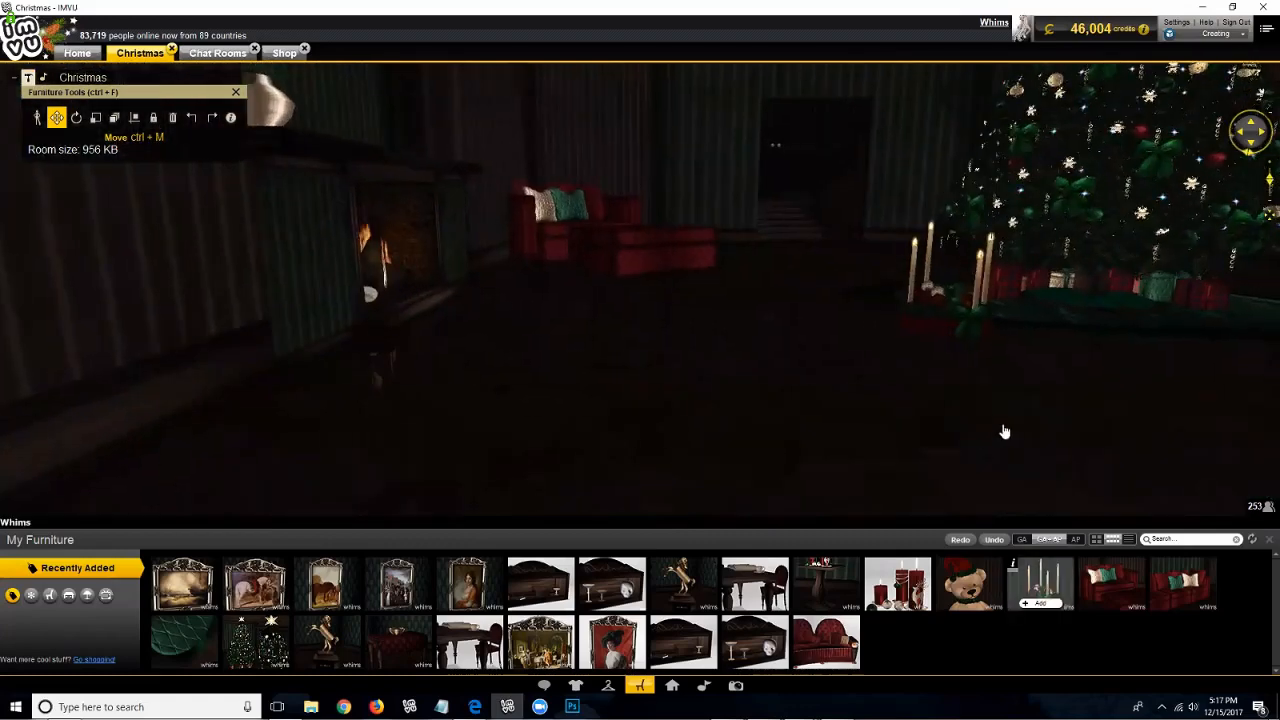
pyautogui.scroll(-3, 948, 430)
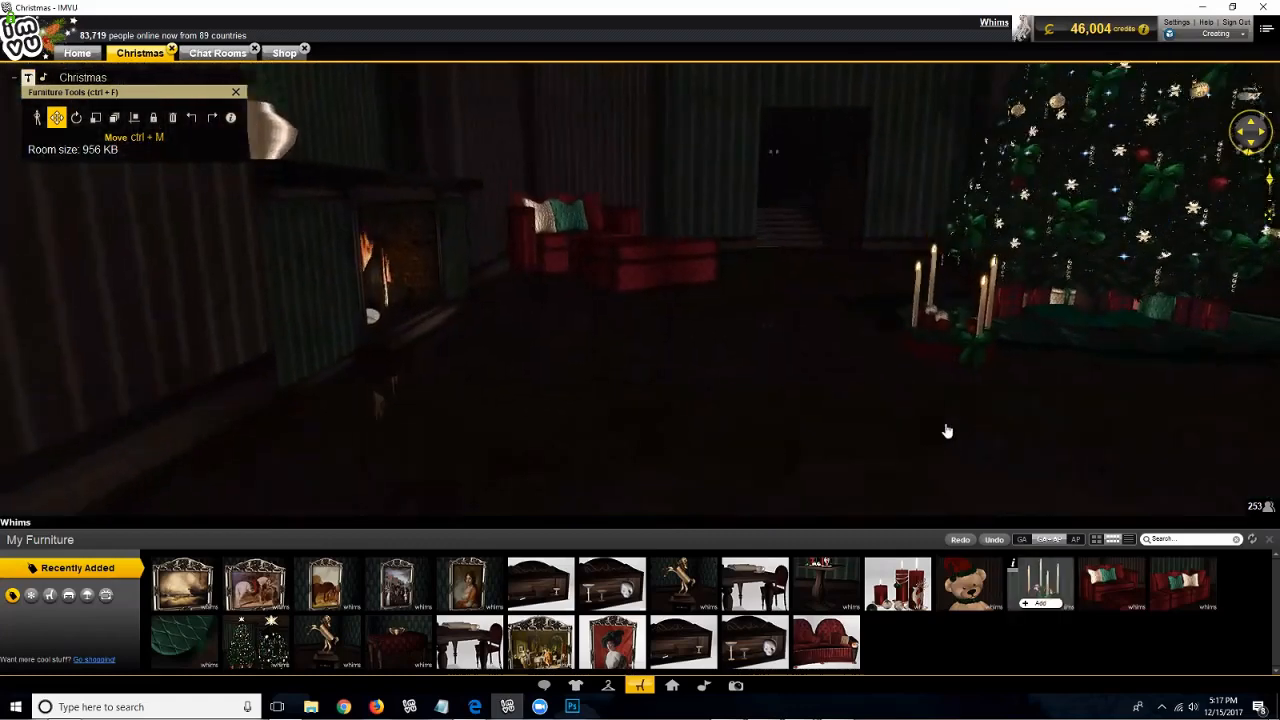
pyautogui.click(505, 412)
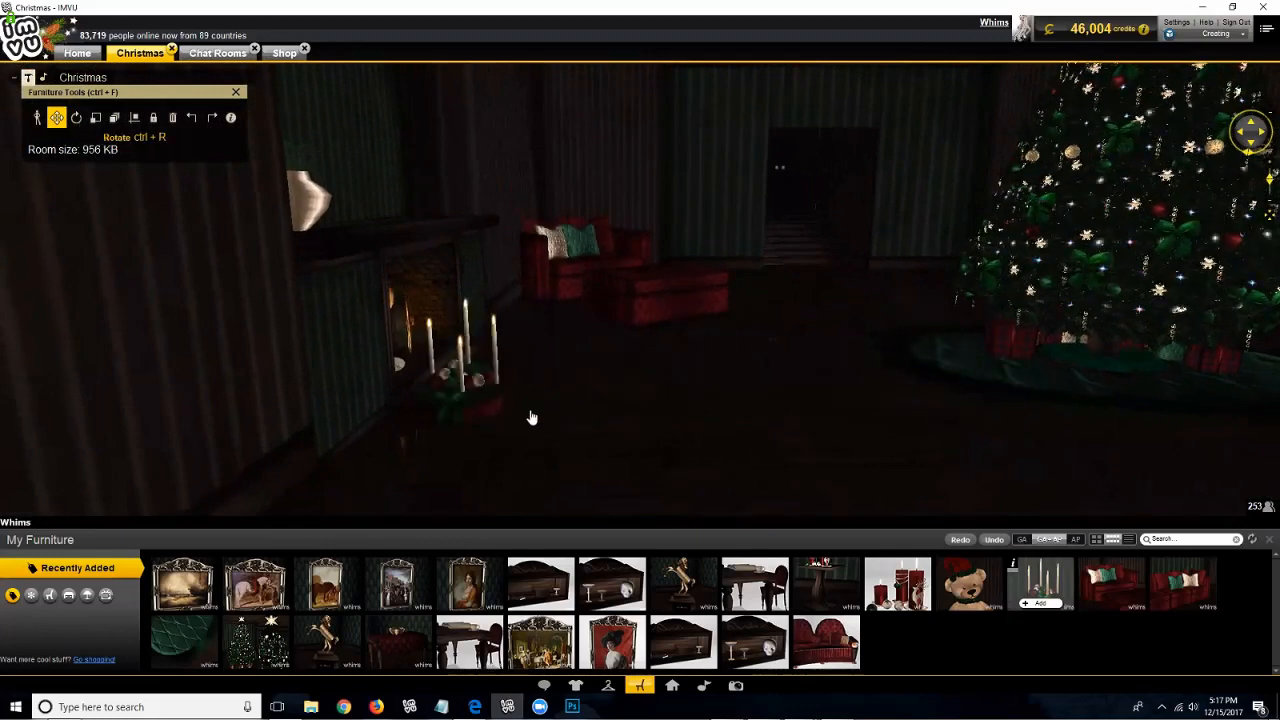
# Step: Rotate the candle centerpiece on the floor by the fireplace so its green bow faces into the room
pyautogui.hotkey('ctrl', 'r')
pyautogui.moveTo(566, 411); pyautogui.dragTo(646, 418)
pyautogui.moveTo(551, 417); pyautogui.dragTo(310, 418)
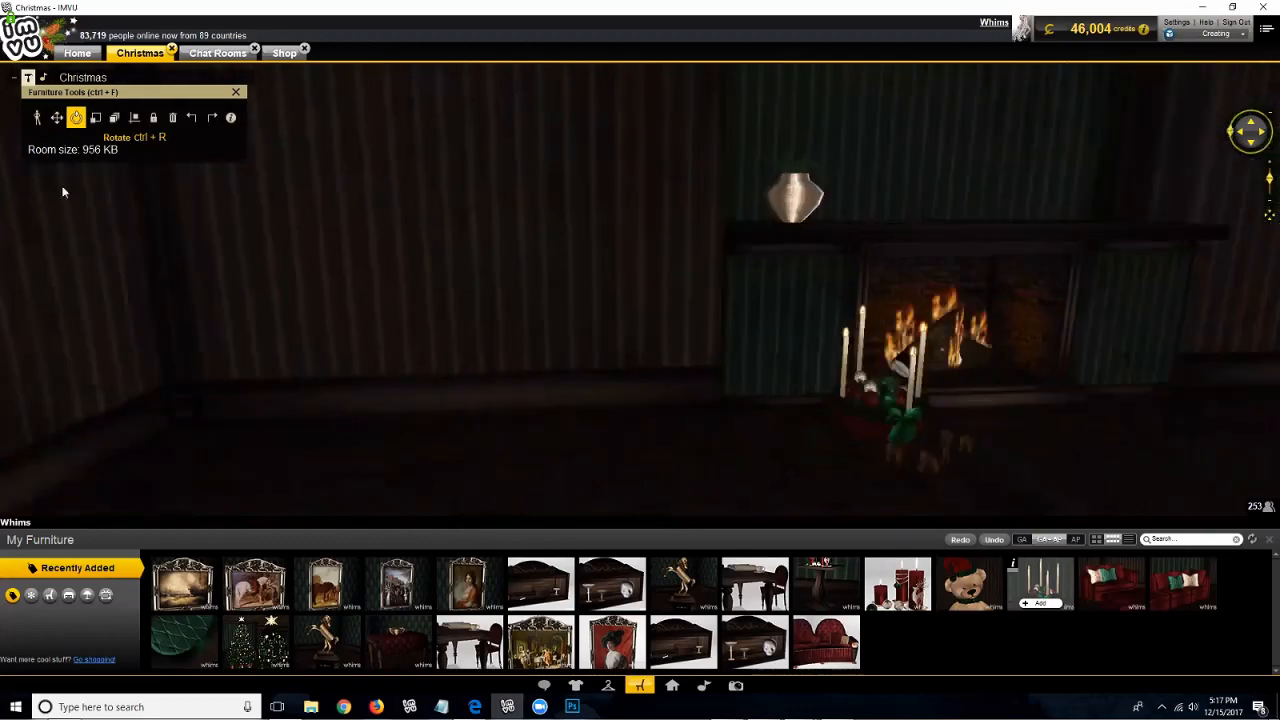
# Step: Raise the candle centerpiece above the fireplace and set it down on the mantel beside the silver vase
pyautogui.click(57, 122)
pyautogui.moveTo(566, 407); pyautogui.dragTo(804, 314)
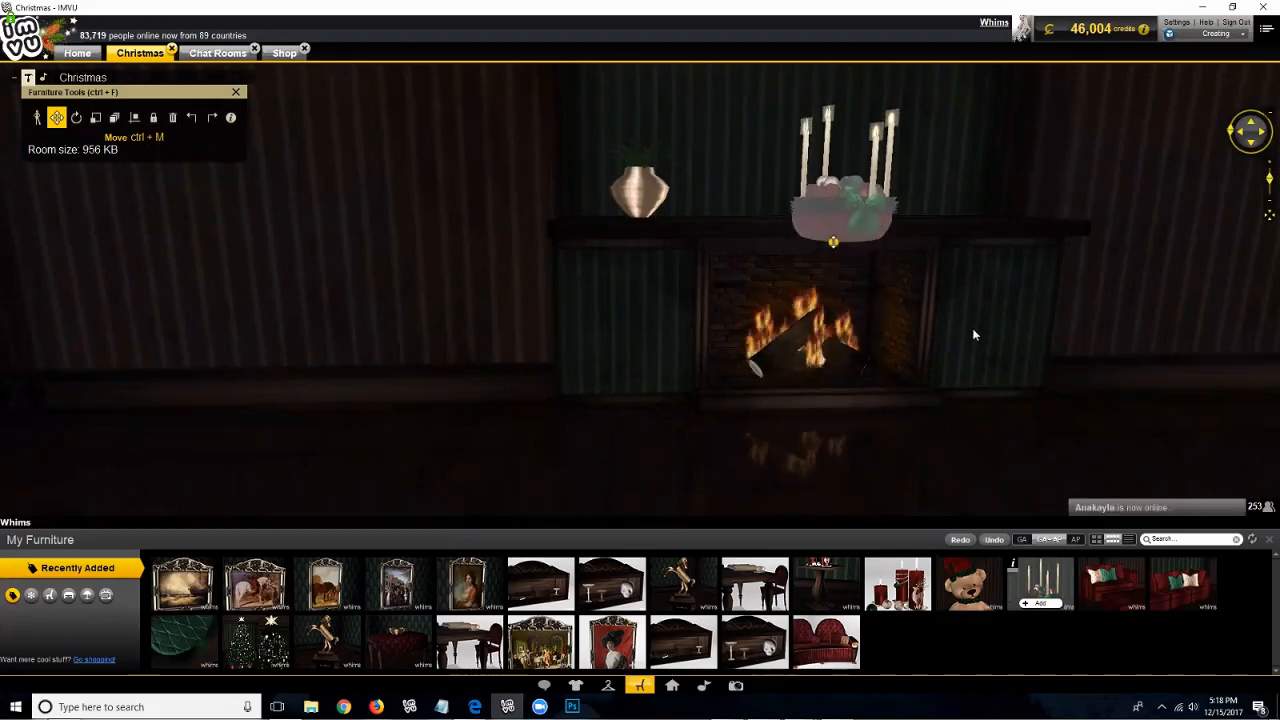
pyautogui.moveTo(897, 343); pyautogui.dragTo(1062, 342)
pyautogui.keyDown('shift'); pyautogui.moveTo(1109, 263); pyautogui.dragTo(1087, 324); pyautogui.keyUp('shift')
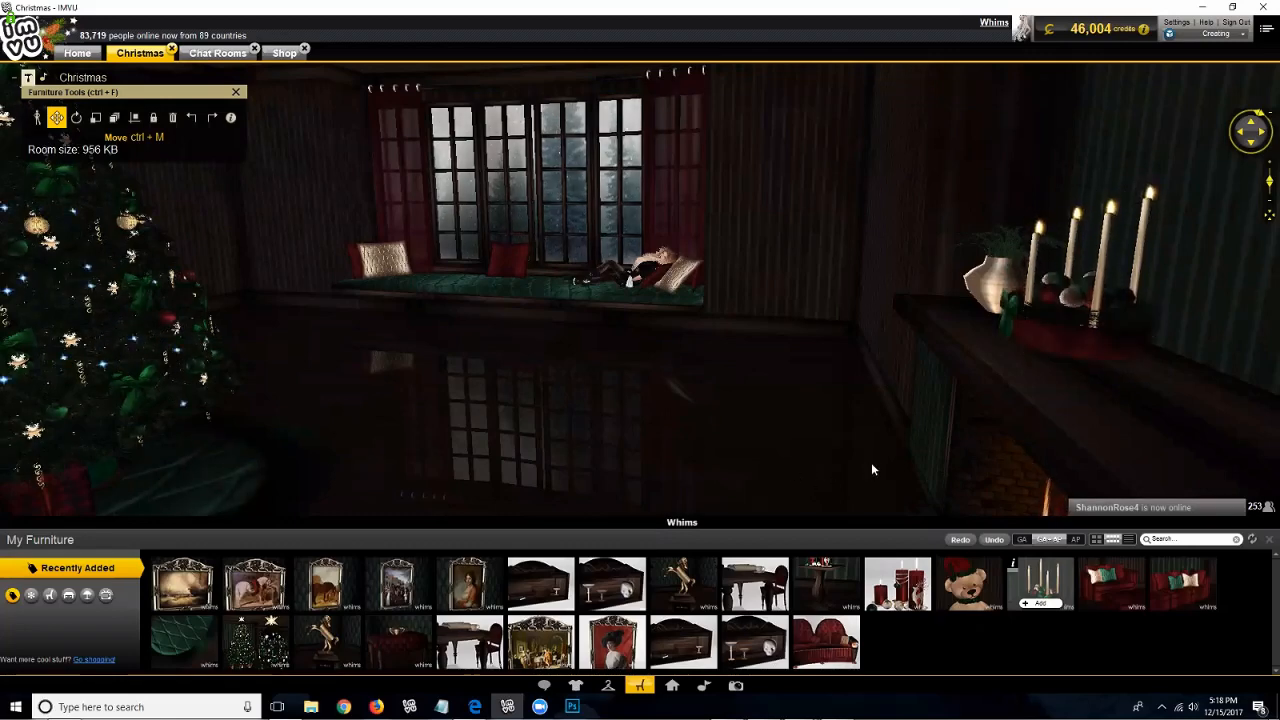
pyautogui.moveTo(918, 462); pyautogui.dragTo(921, 457)
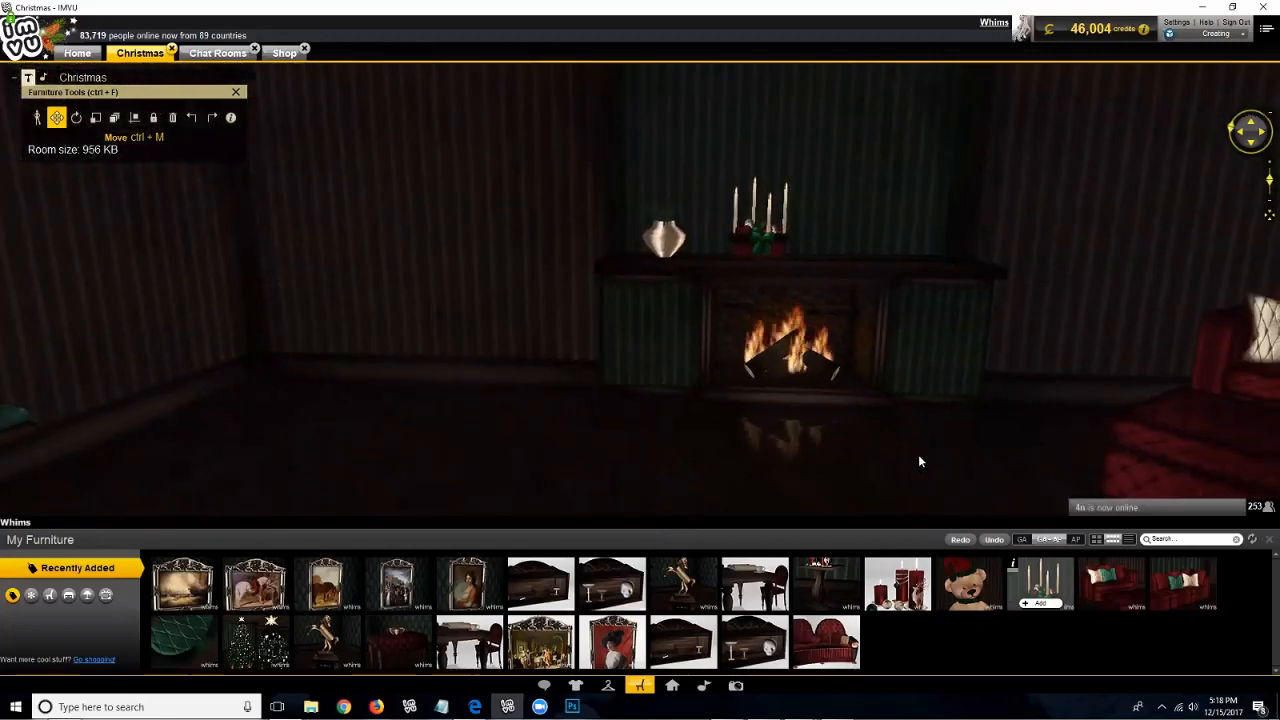
# Step: Undo the last move of the candle centerpiece, and lower it back onto the mantel
pyautogui.click(758, 245)
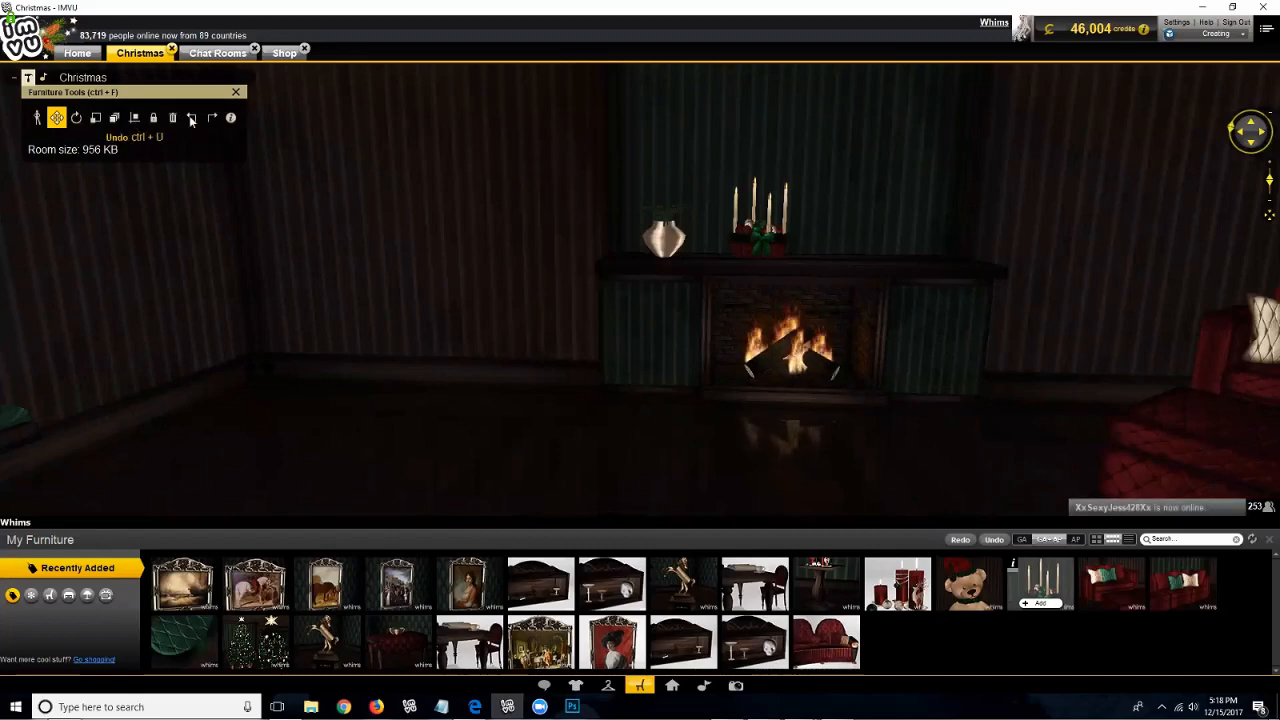
pyautogui.click(743, 240)
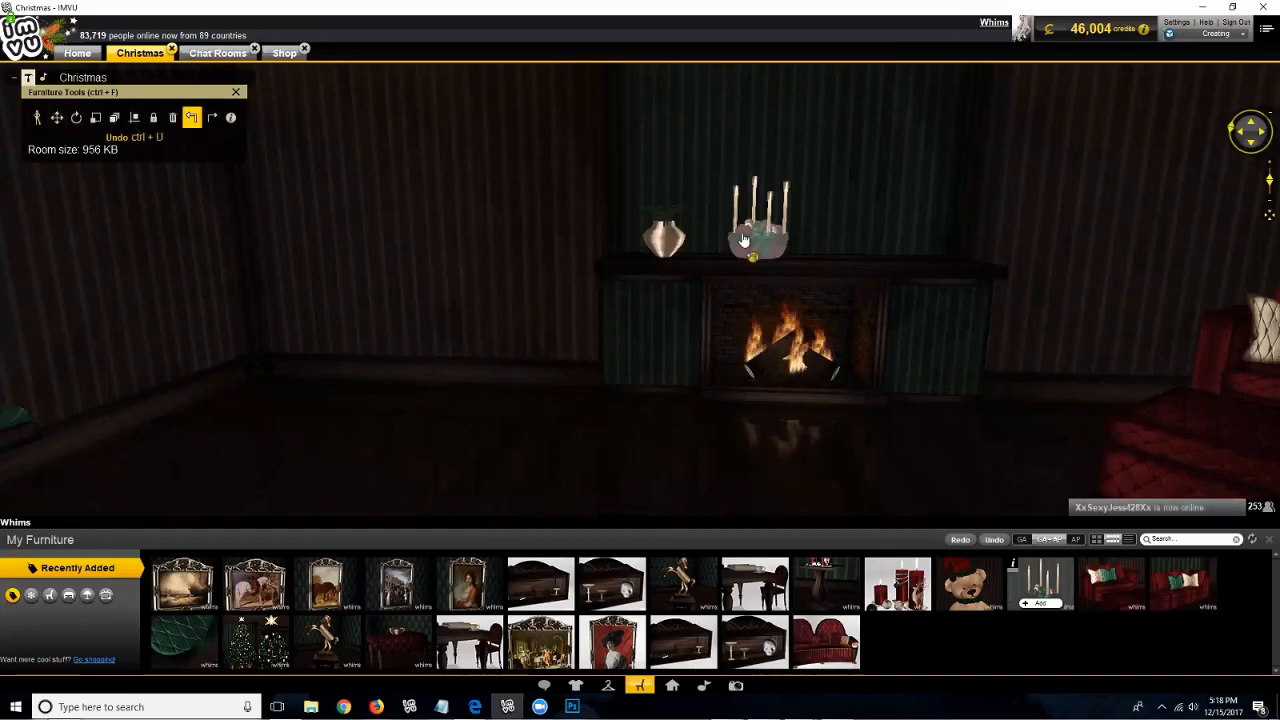
pyautogui.hotkey('ctrl', 'u')
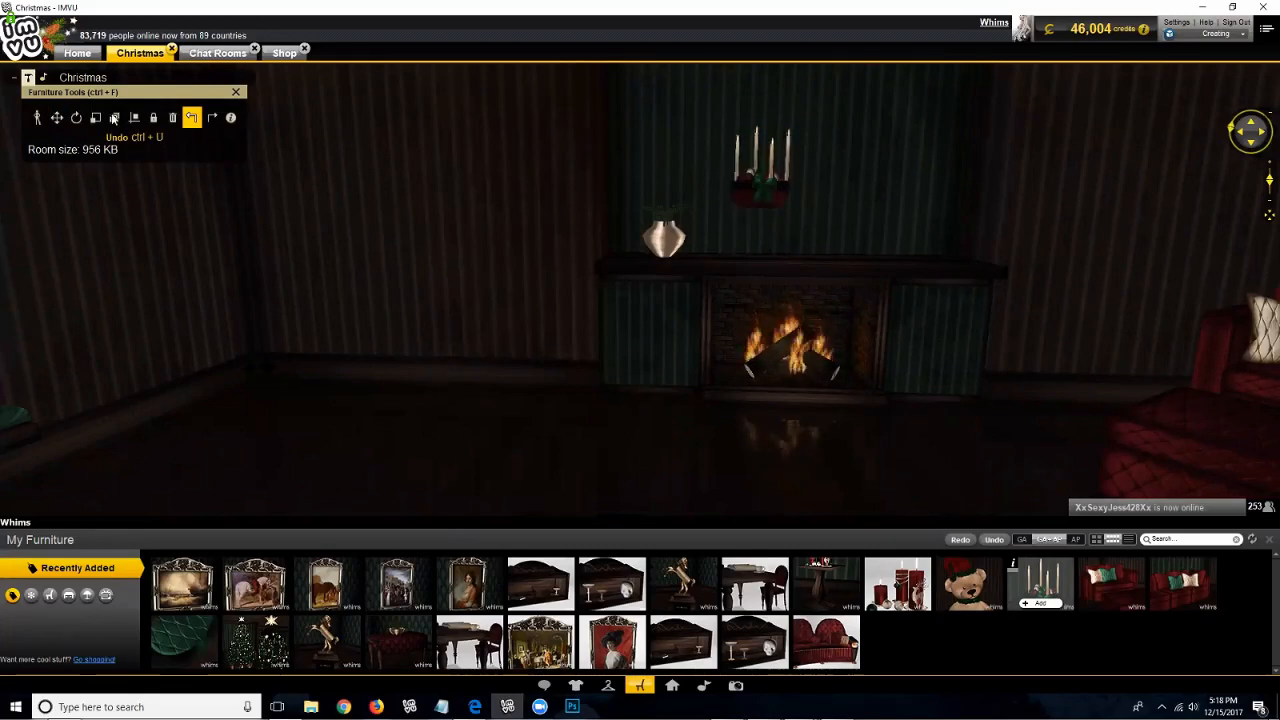
pyautogui.click(786, 192)
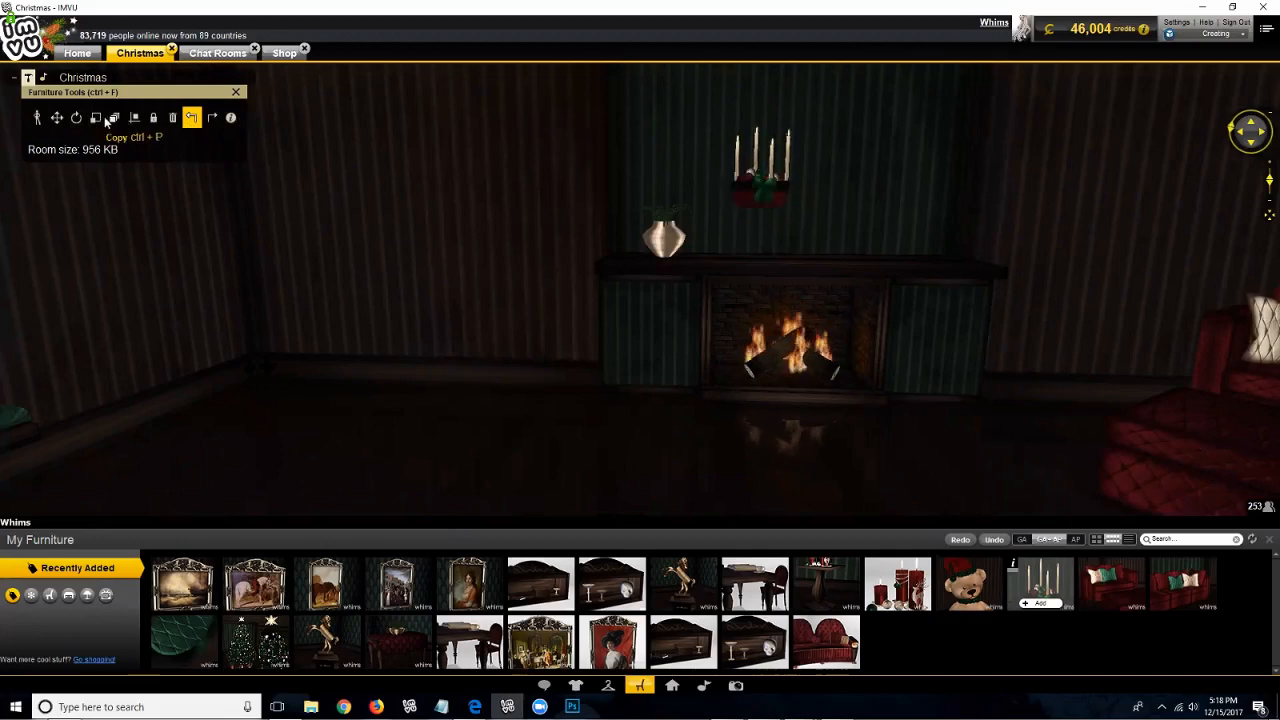
pyautogui.click(779, 207)
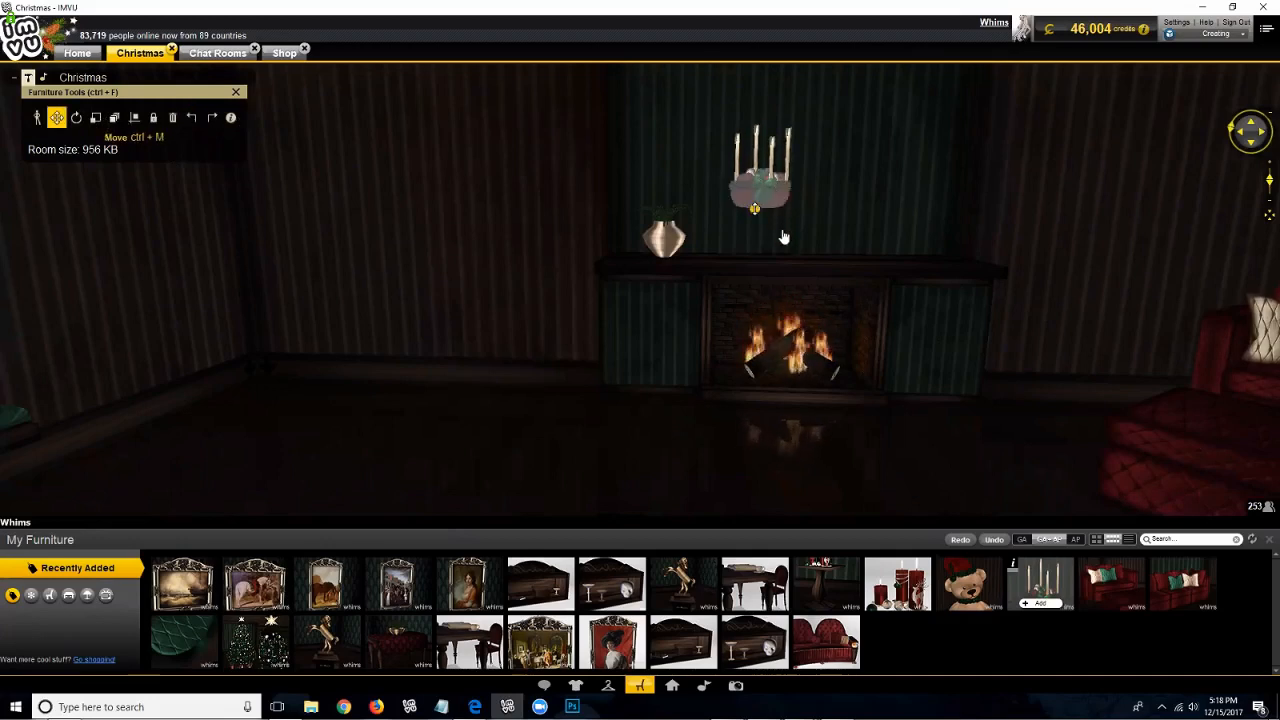
pyautogui.moveTo(784, 237); pyautogui.dragTo(789, 254)
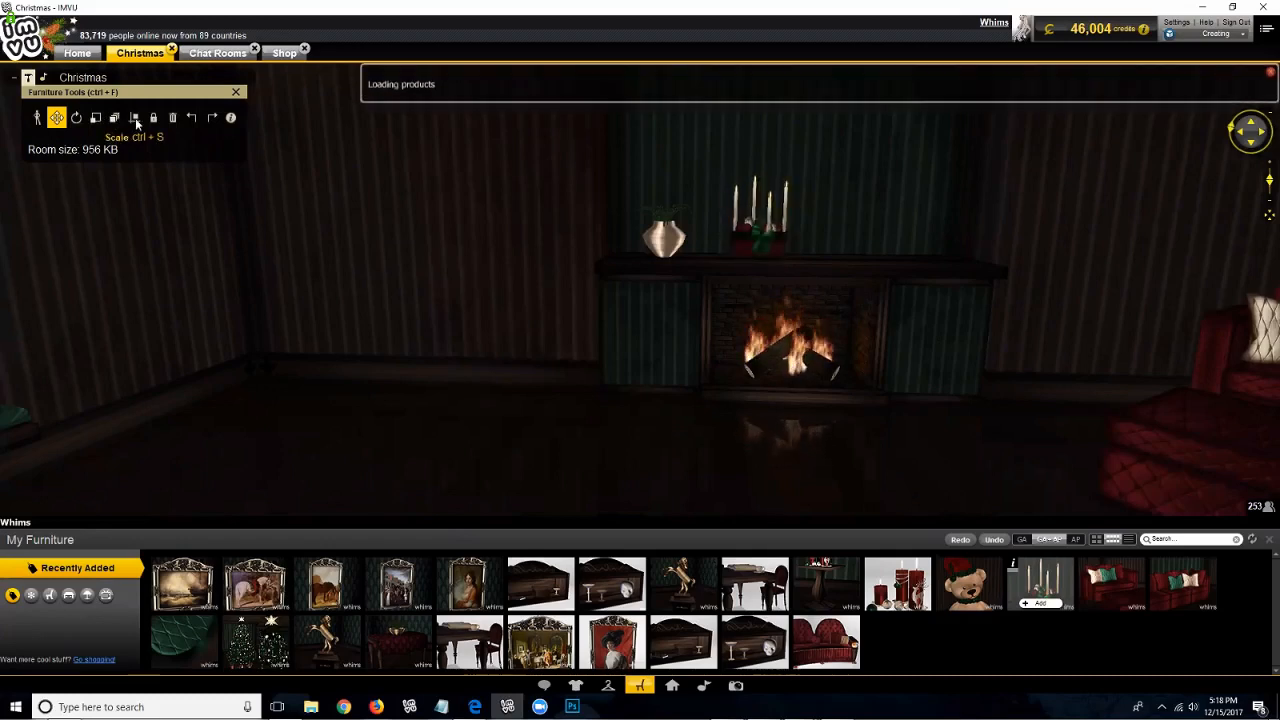
# Step: Reset the candle centerpiece on the mantel to its default placement
pyautogui.click(775, 241)
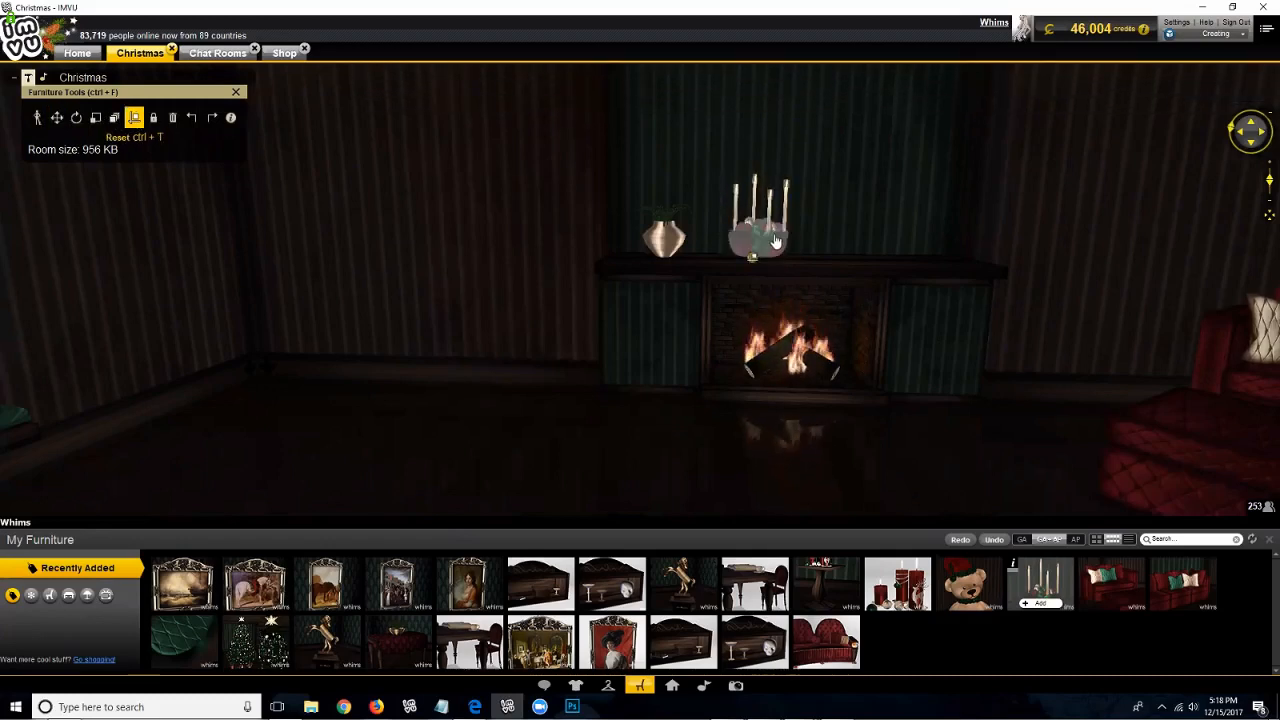
pyautogui.press('Delete')
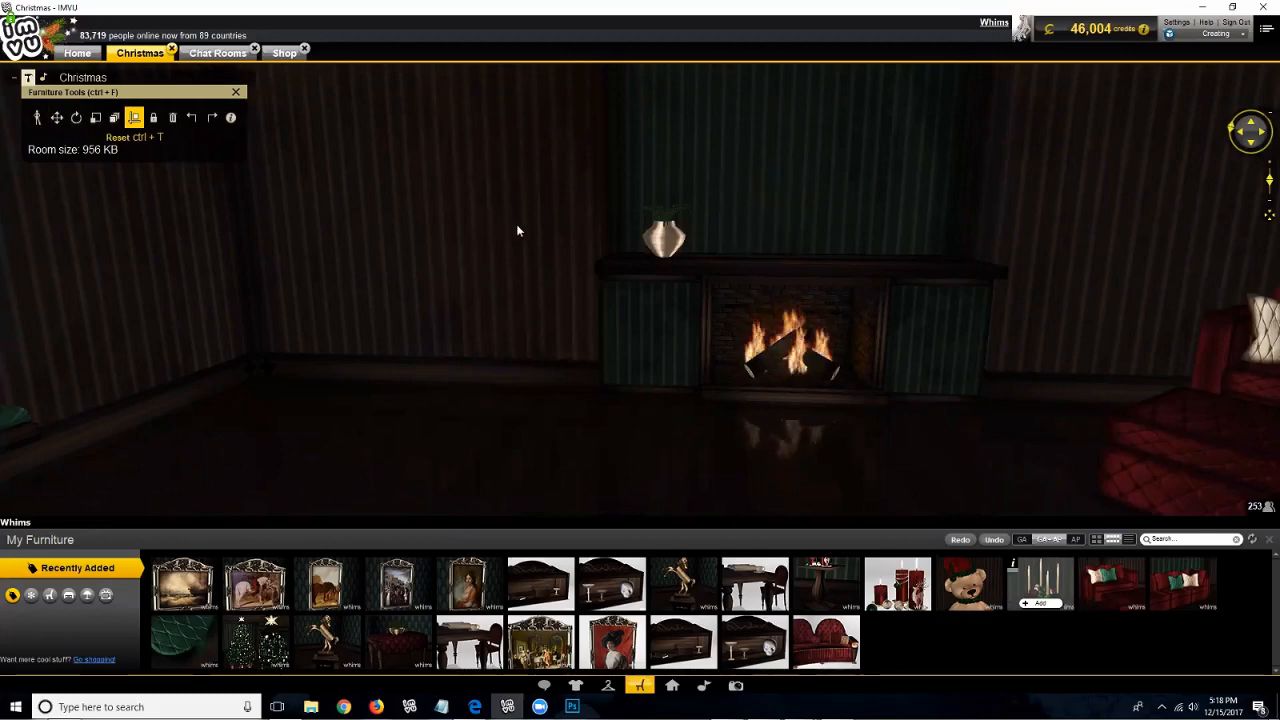
pyautogui.scroll(-5, 517, 230)
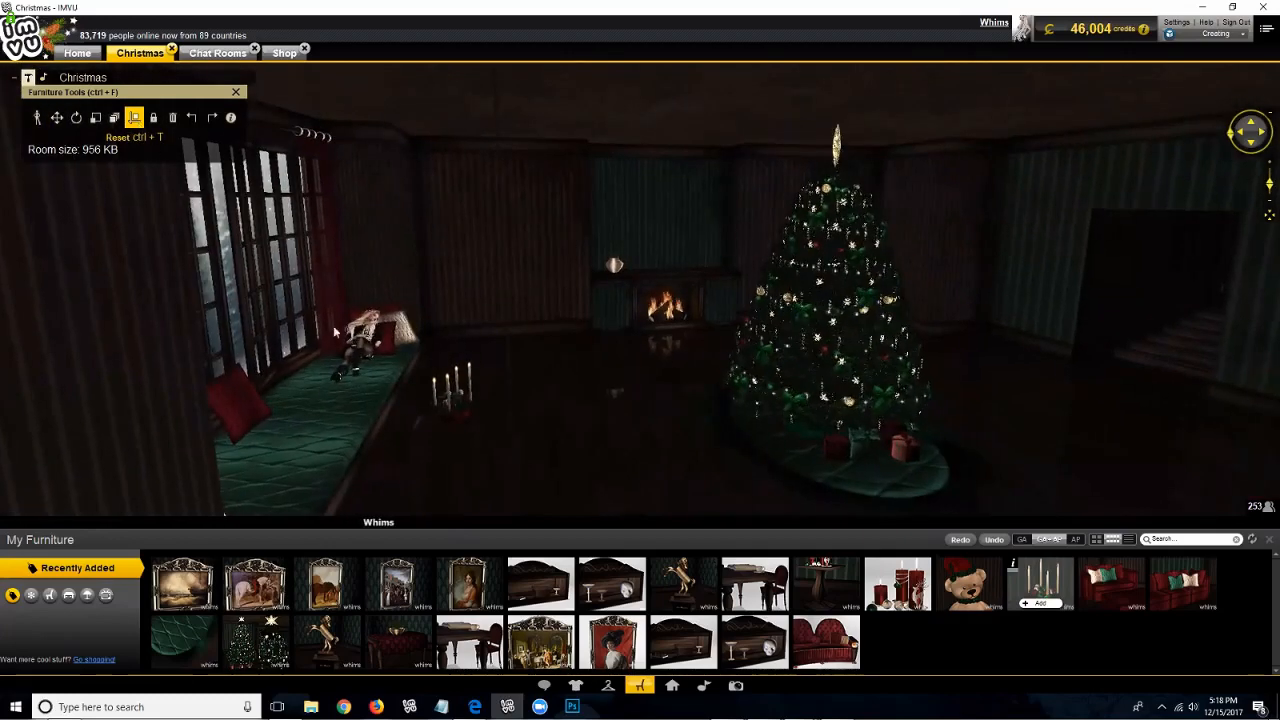
# Step: Move the candle centerpiece from beside the window bench across the floor towards the fireplace
pyautogui.click(481, 397)
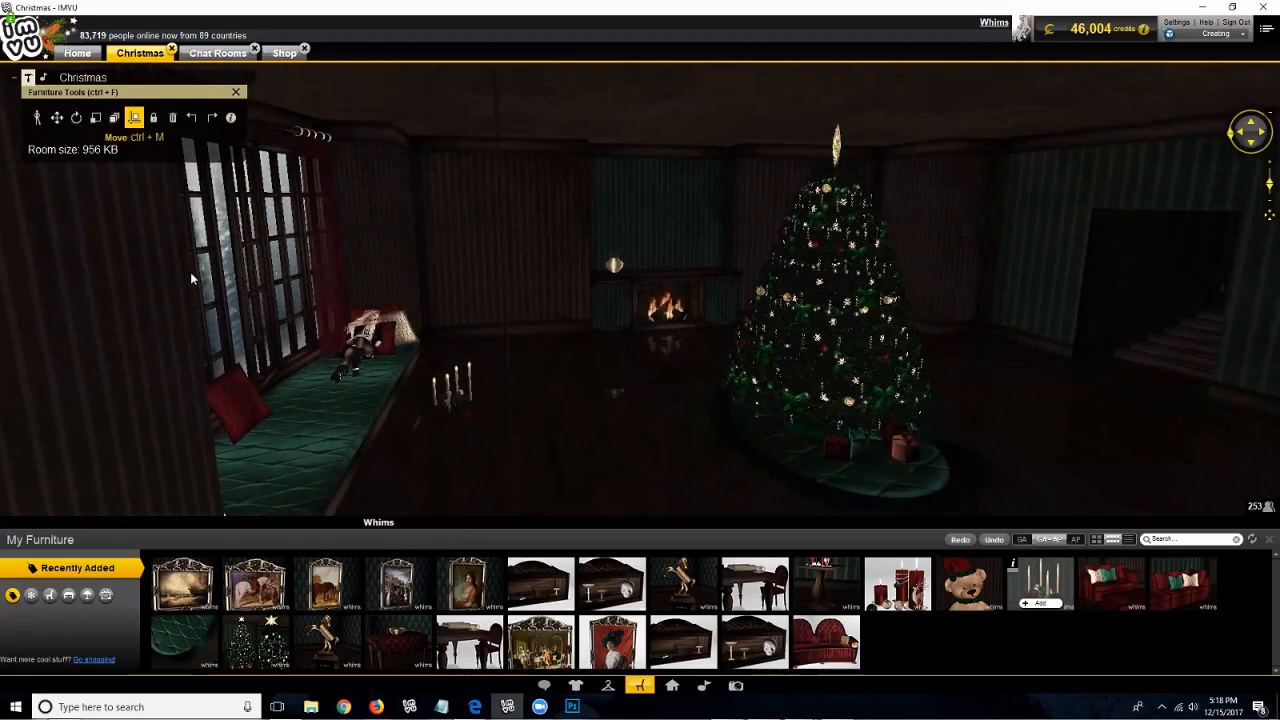
pyautogui.moveTo(718, 428); pyautogui.dragTo(772, 428)
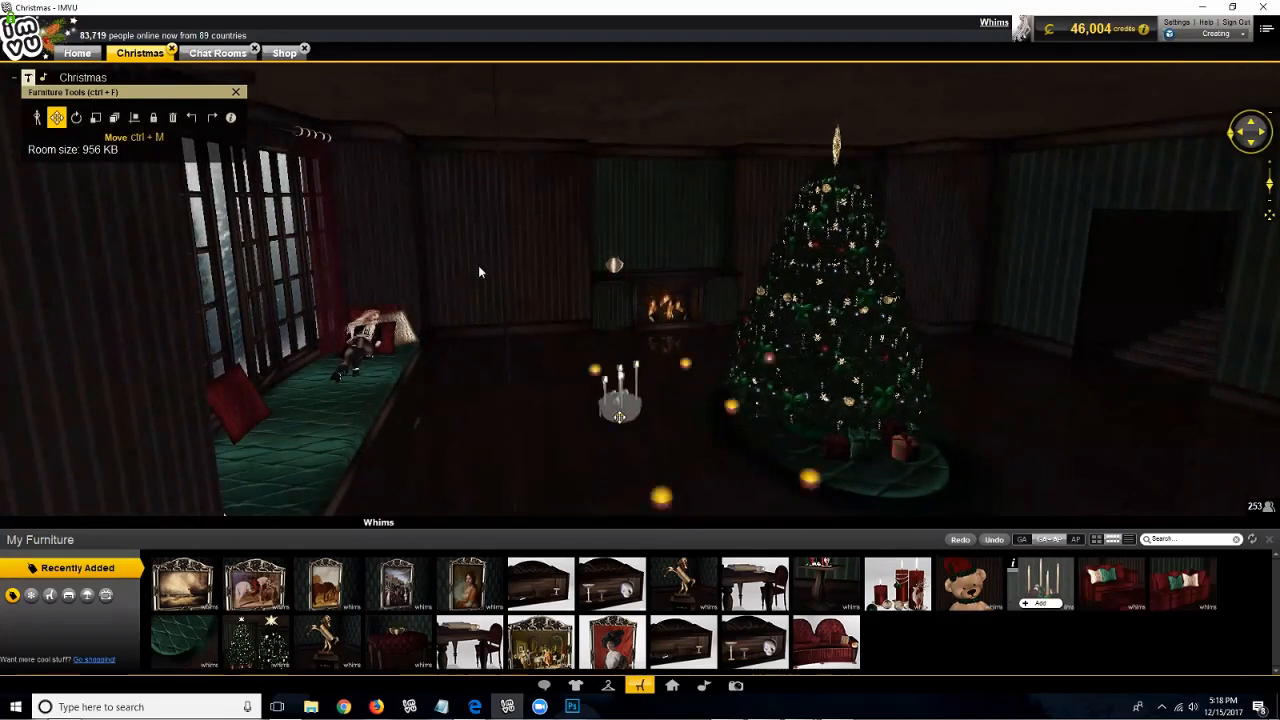
pyautogui.moveTo(548, 265); pyautogui.dragTo(623, 494)
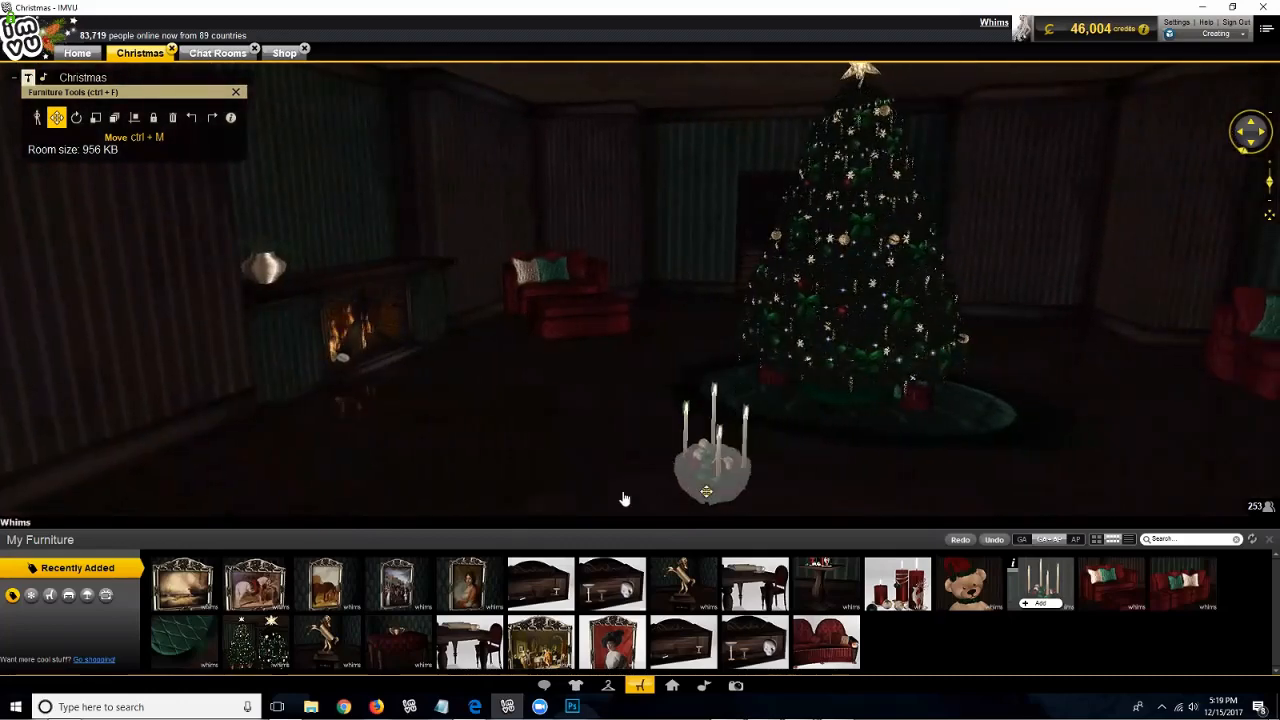
pyautogui.moveTo(491, 494); pyautogui.dragTo(448, 494)
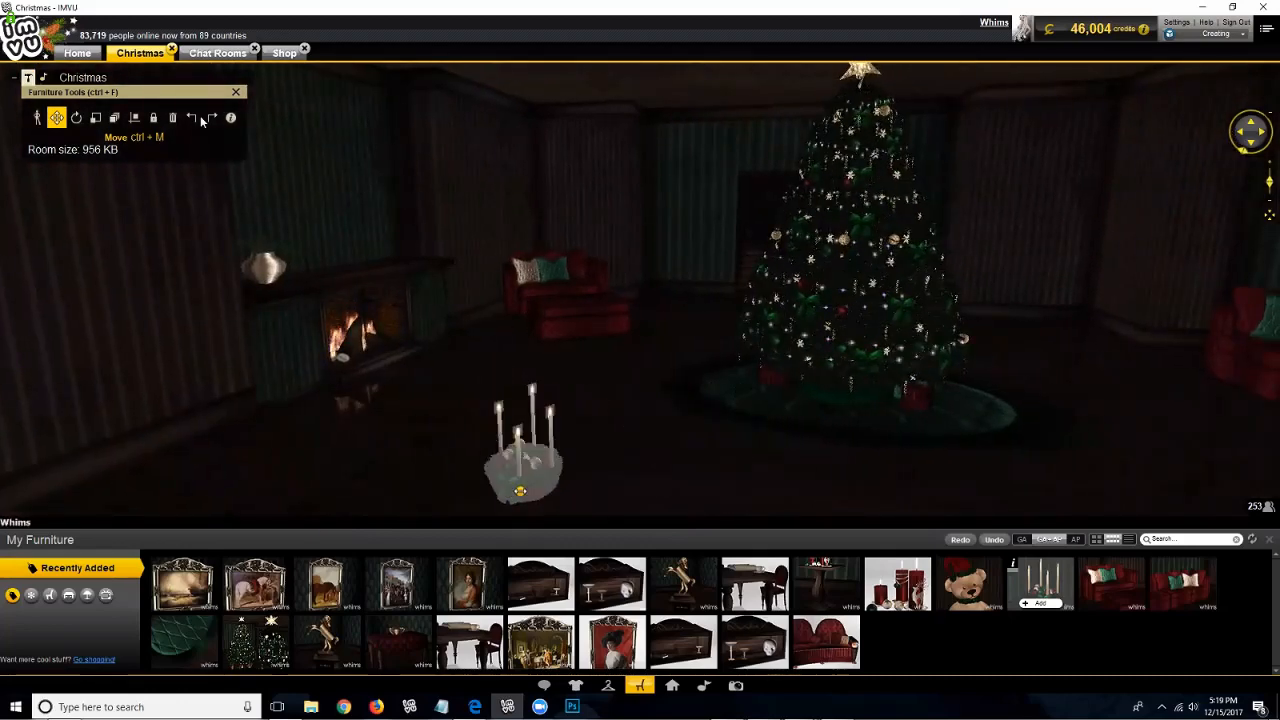
# Step: Scale the candle centerpiece up to several times its size
pyautogui.click(485, 456)
pyautogui.hotkey('ctrl', 's')
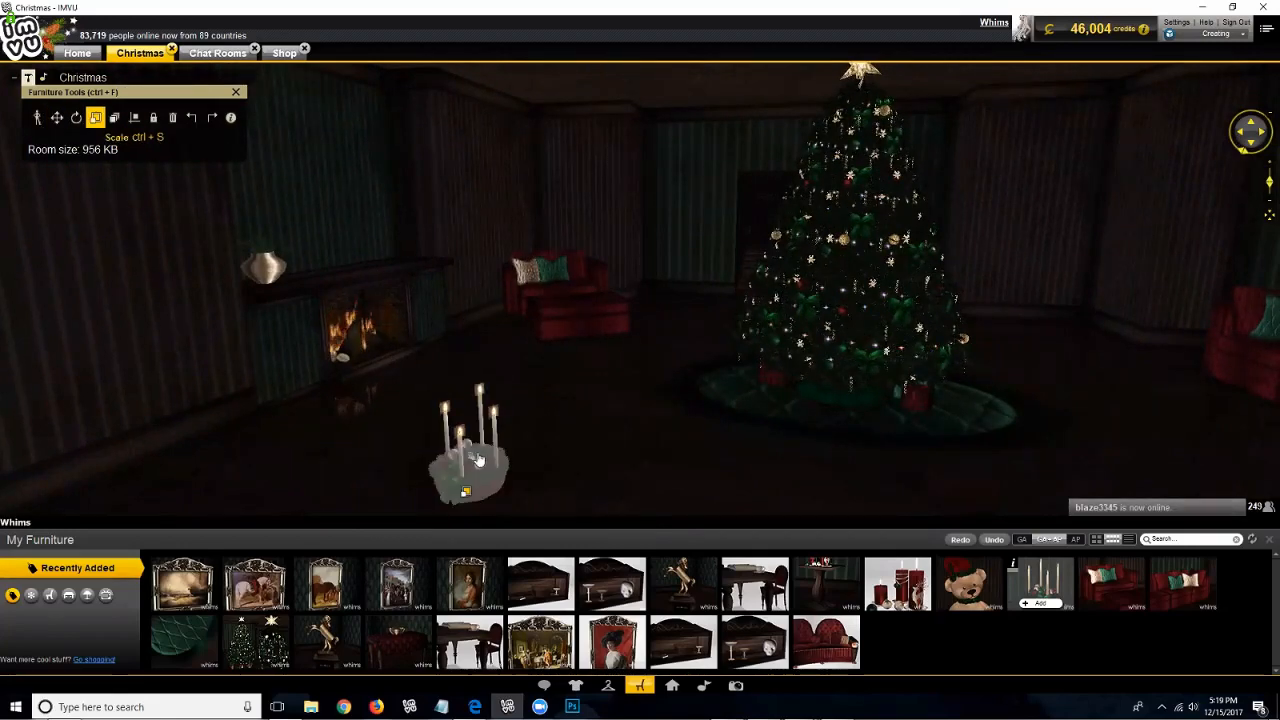
pyautogui.moveTo(438, 467); pyautogui.dragTo(107, 117)
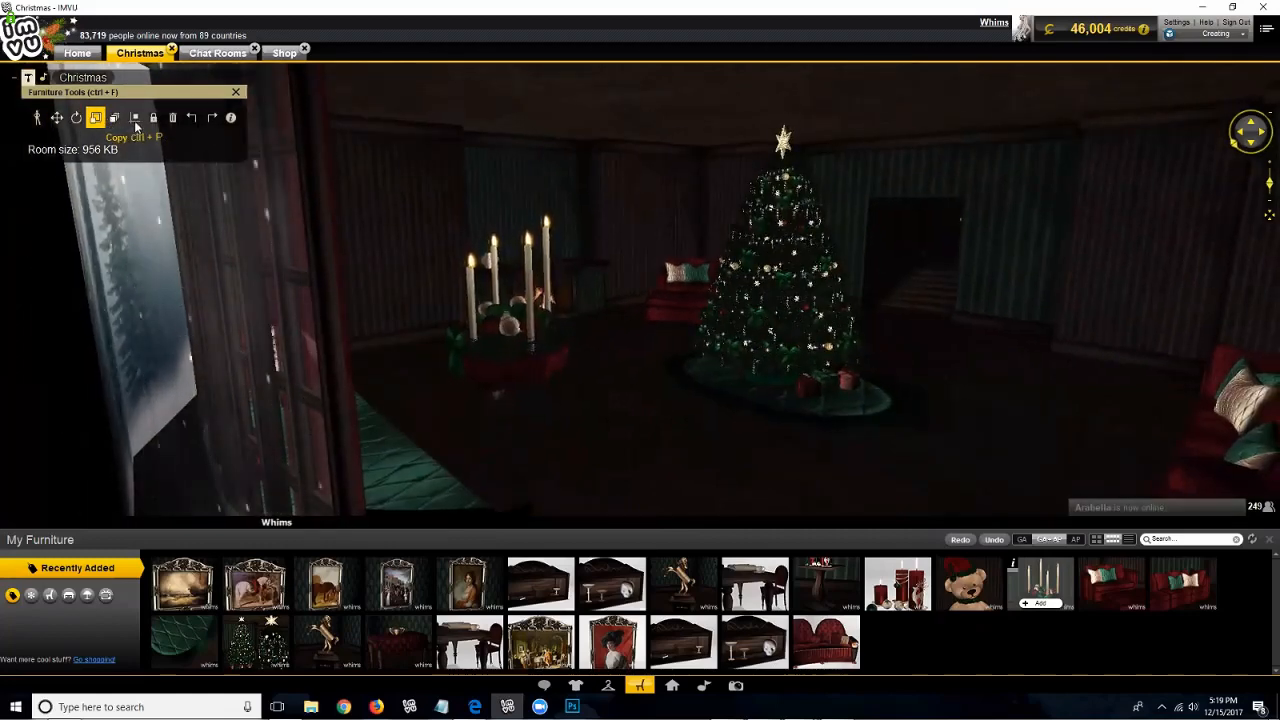
# Step: Reset the enlarged candle centerpiece to its default size and placement
pyautogui.click(535, 380)
pyautogui.hotkey('ctrl', 't')
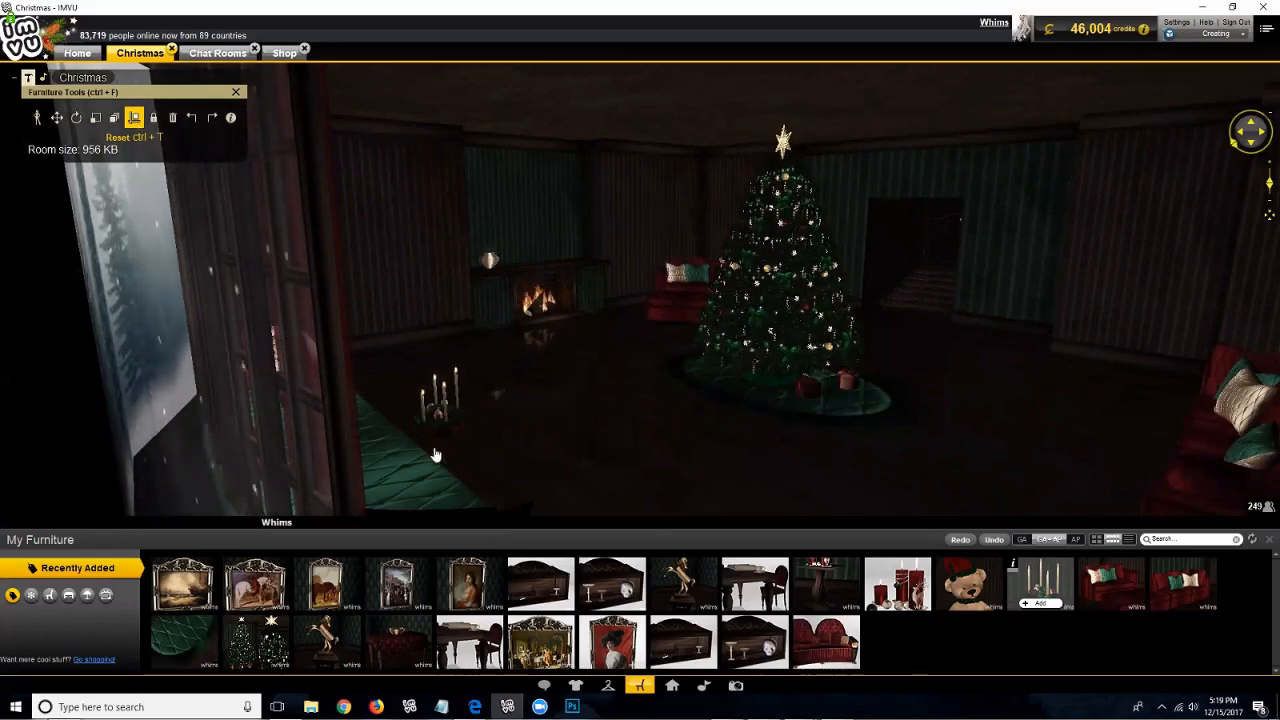
pyautogui.click(438, 410)
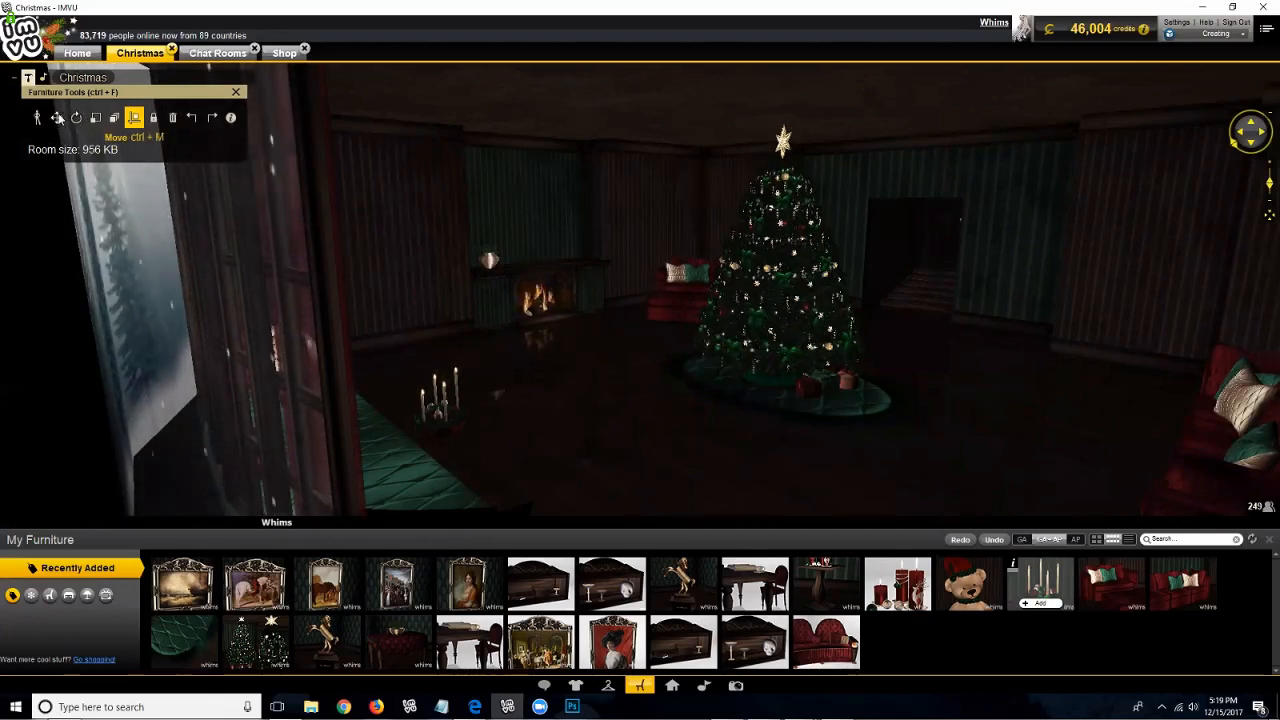
# Step: Move the candle centerpiece from the window bench past the tree to the floor by the fireplace
pyautogui.click(460, 436)
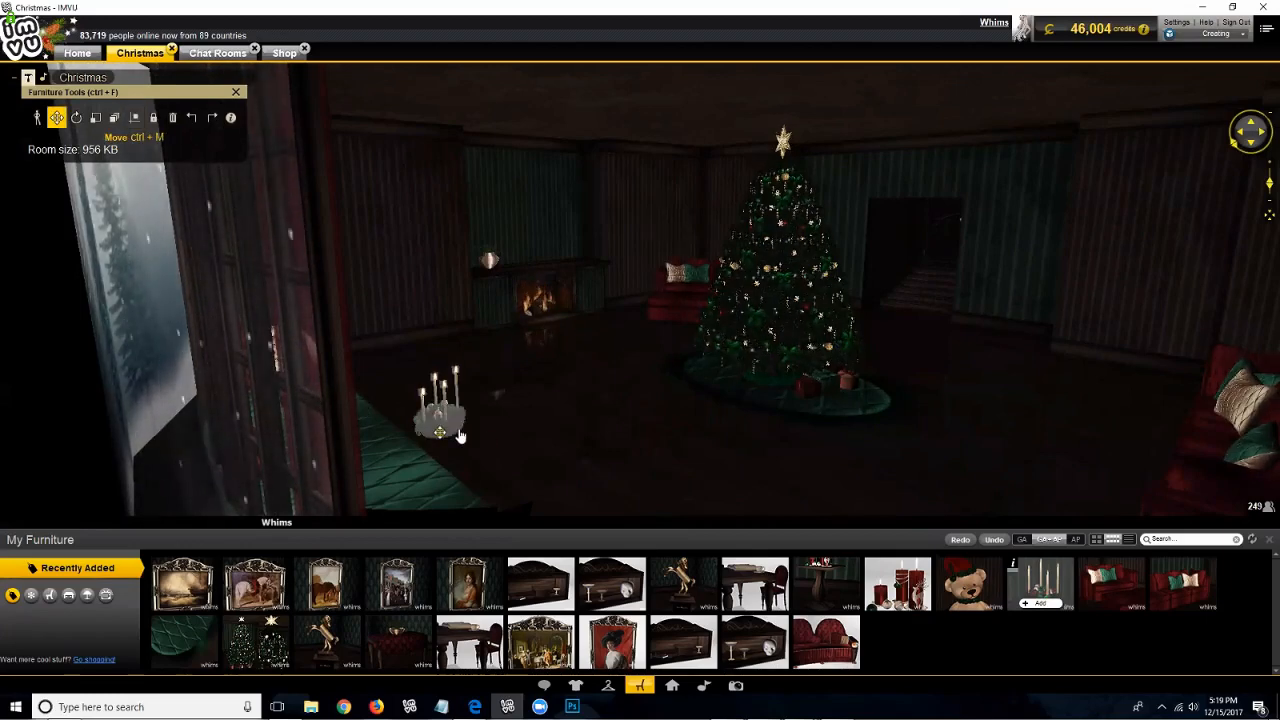
pyautogui.moveTo(541, 432); pyautogui.dragTo(831, 431)
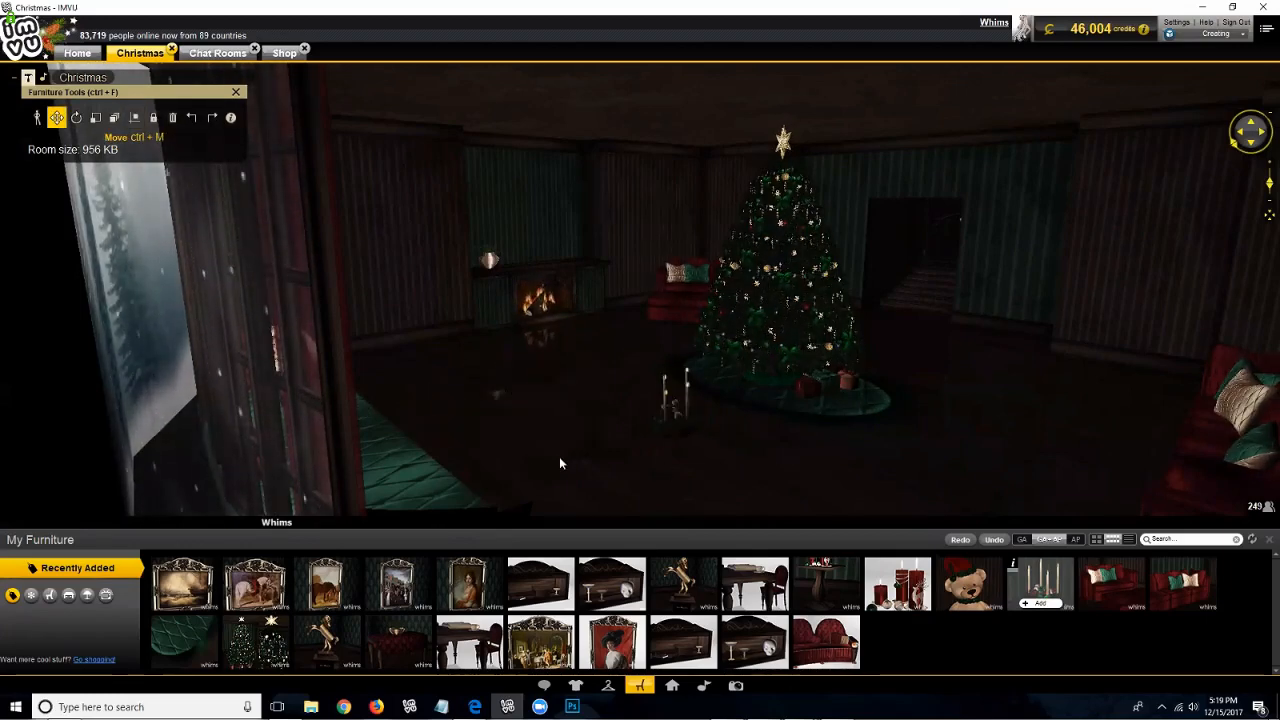
pyautogui.moveTo(588, 454); pyautogui.dragTo(584, 456)
pyautogui.scroll(3, 582, 453)
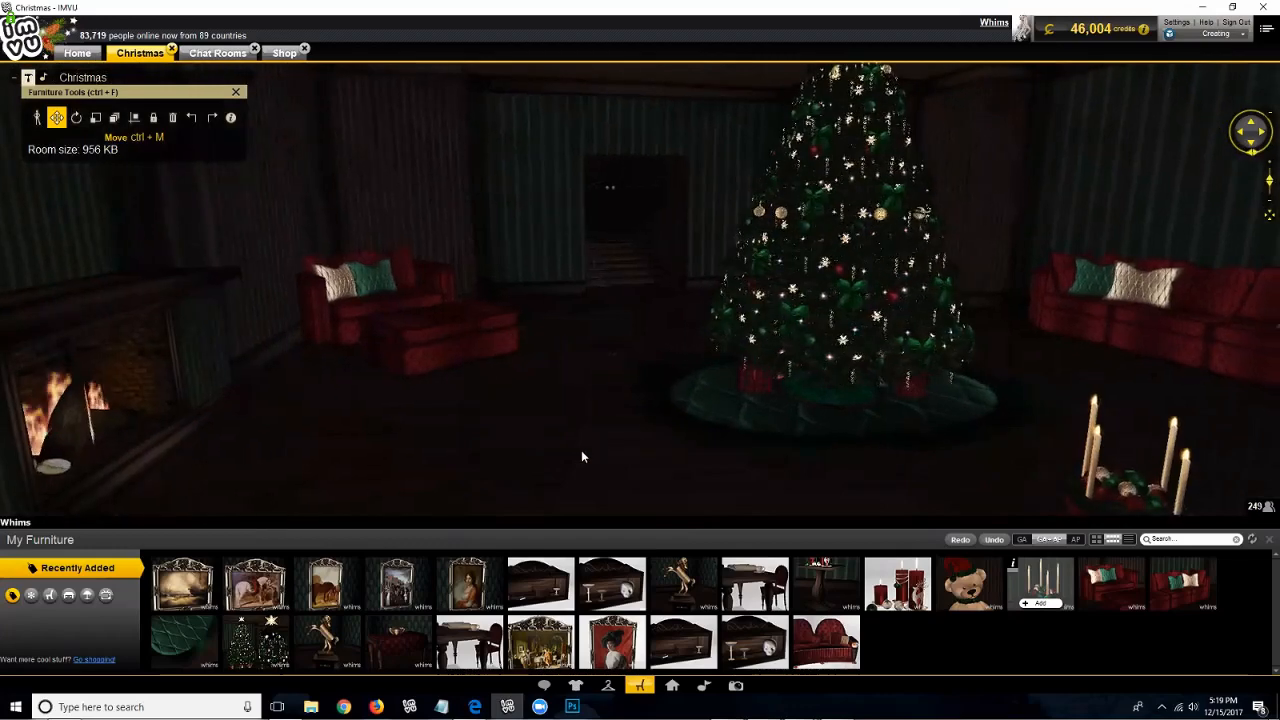
pyautogui.moveTo(988, 488); pyautogui.dragTo(240, 418)
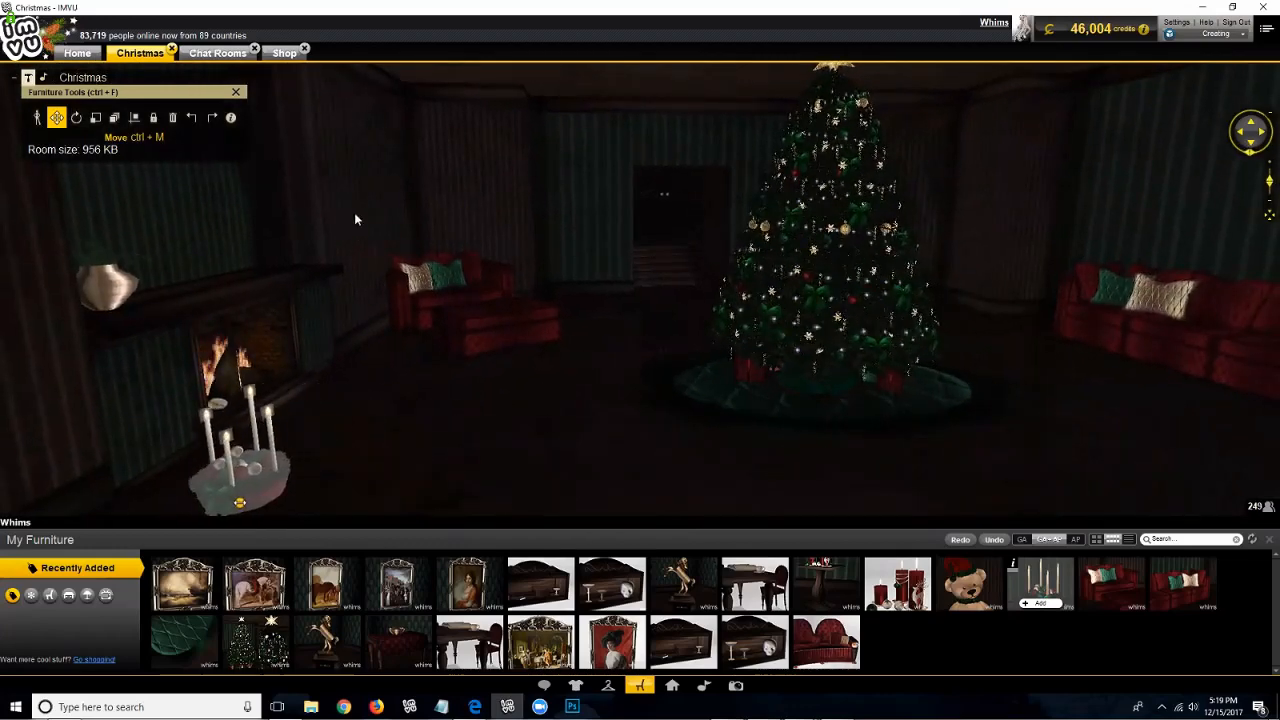
# Step: Rotate the candle centerpiece in front of the fireplace so its green bow faces into the room
pyautogui.moveTo(251, 194); pyautogui.dragTo(532, 392)
pyautogui.moveTo(677, 393); pyautogui.dragTo(848, 335)
pyautogui.click(680, 430)
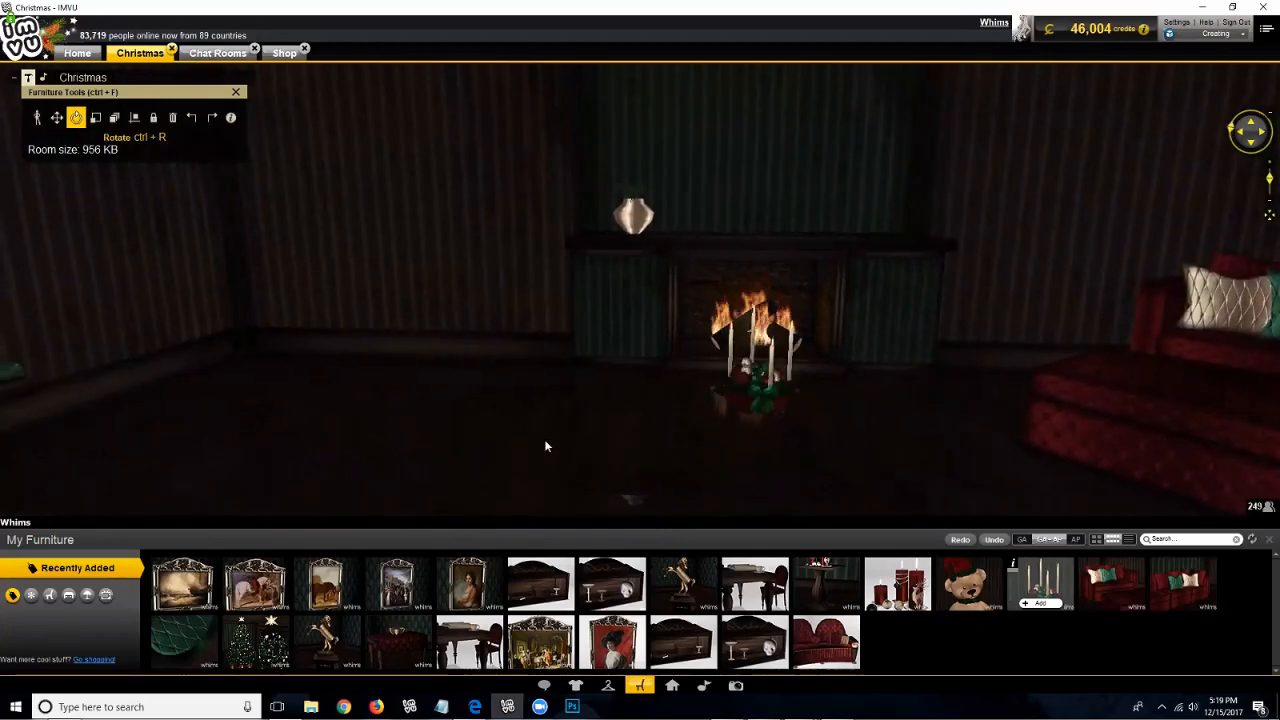
# Step: Lift the candle centerpiece and move it back onto the fireplace mantel, on the armchair side of the silver vase
pyautogui.moveTo(545, 446); pyautogui.dragTo(65, 119)
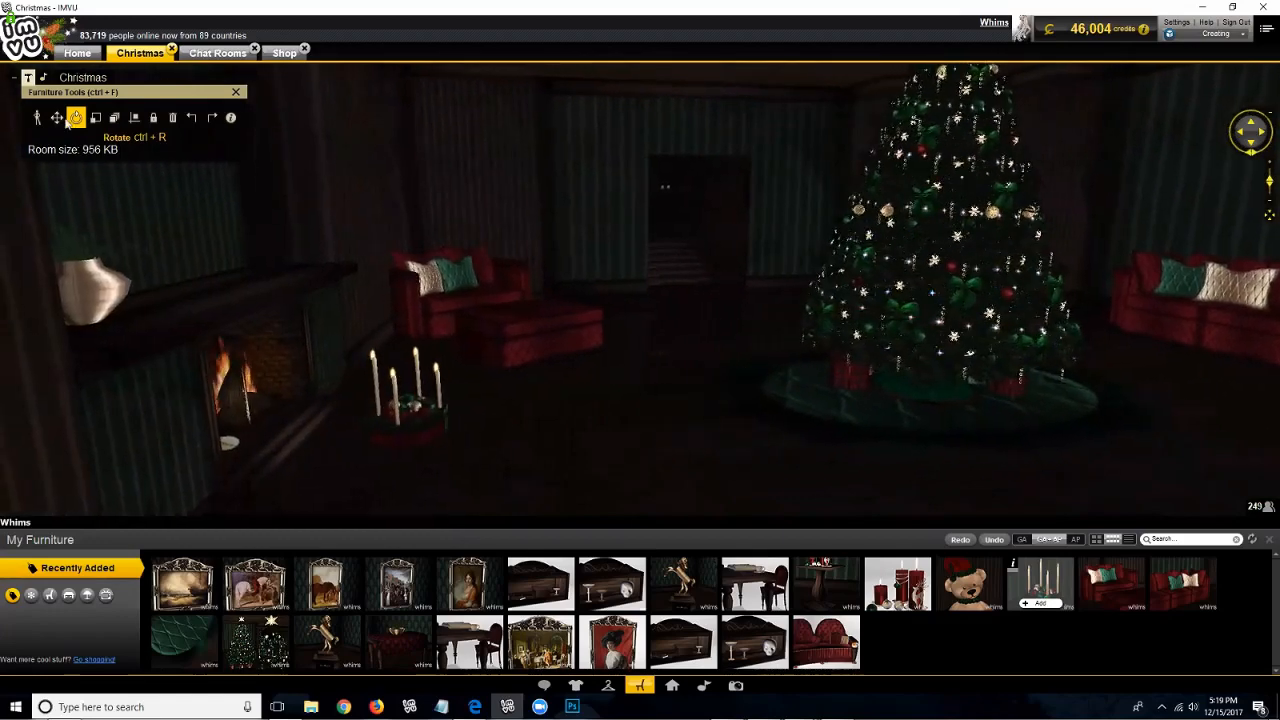
pyautogui.click(426, 436)
pyautogui.moveTo(389, 257); pyautogui.dragTo(407, 294)
pyautogui.moveTo(328, 301); pyautogui.dragTo(251, 303)
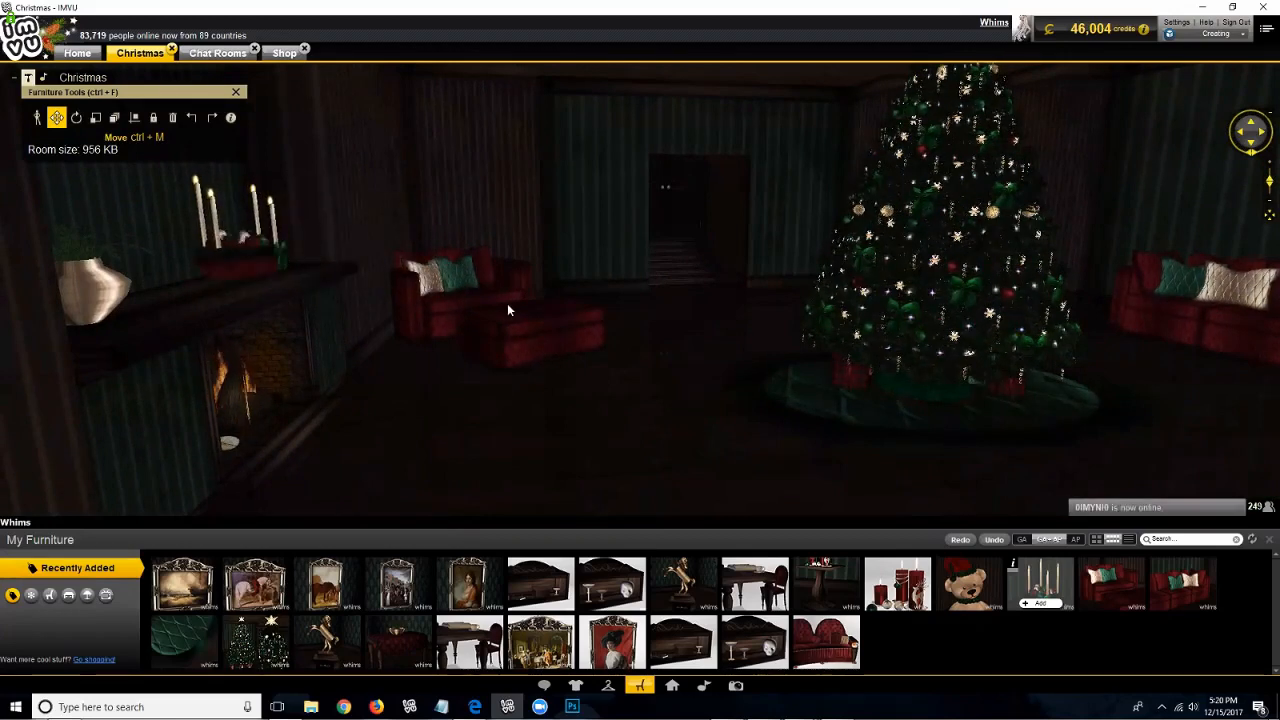
pyautogui.moveTo(435, 155); pyautogui.dragTo(114, 117)
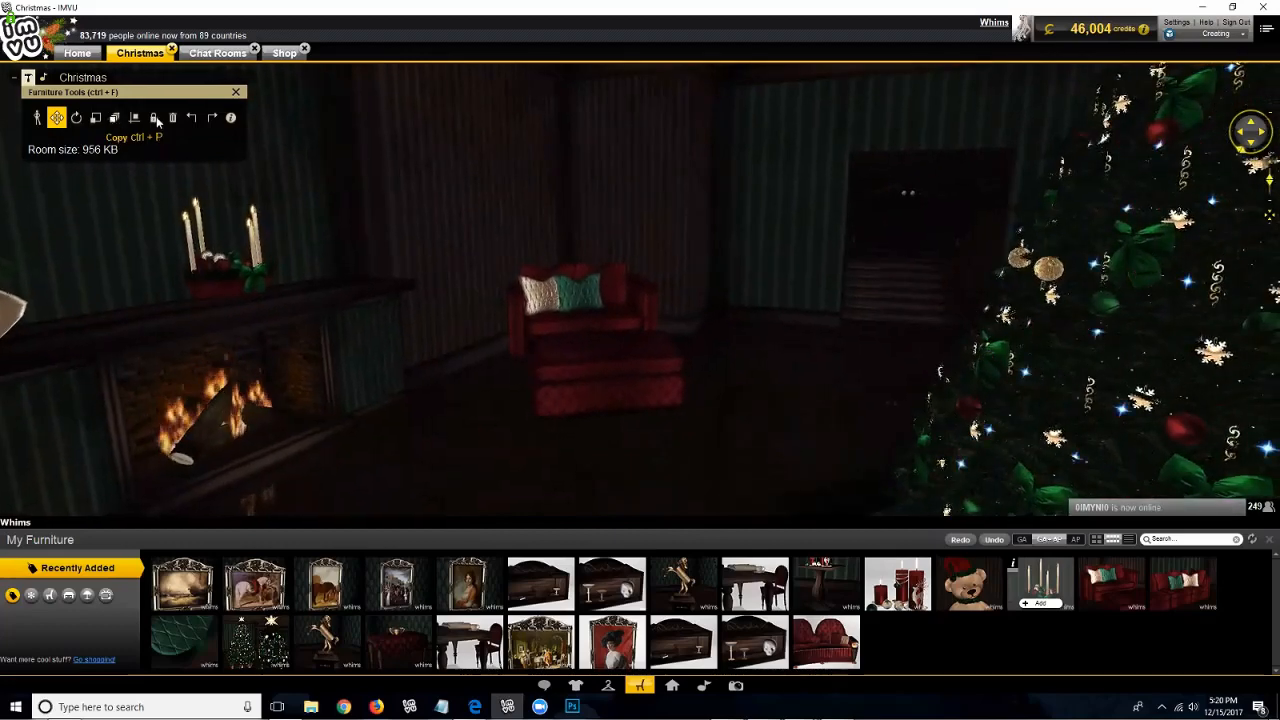
# Step: Reset the red armchair with ottoman to its default placement and rotate it so the seat faces the Christmas tree
pyautogui.click(497, 358)
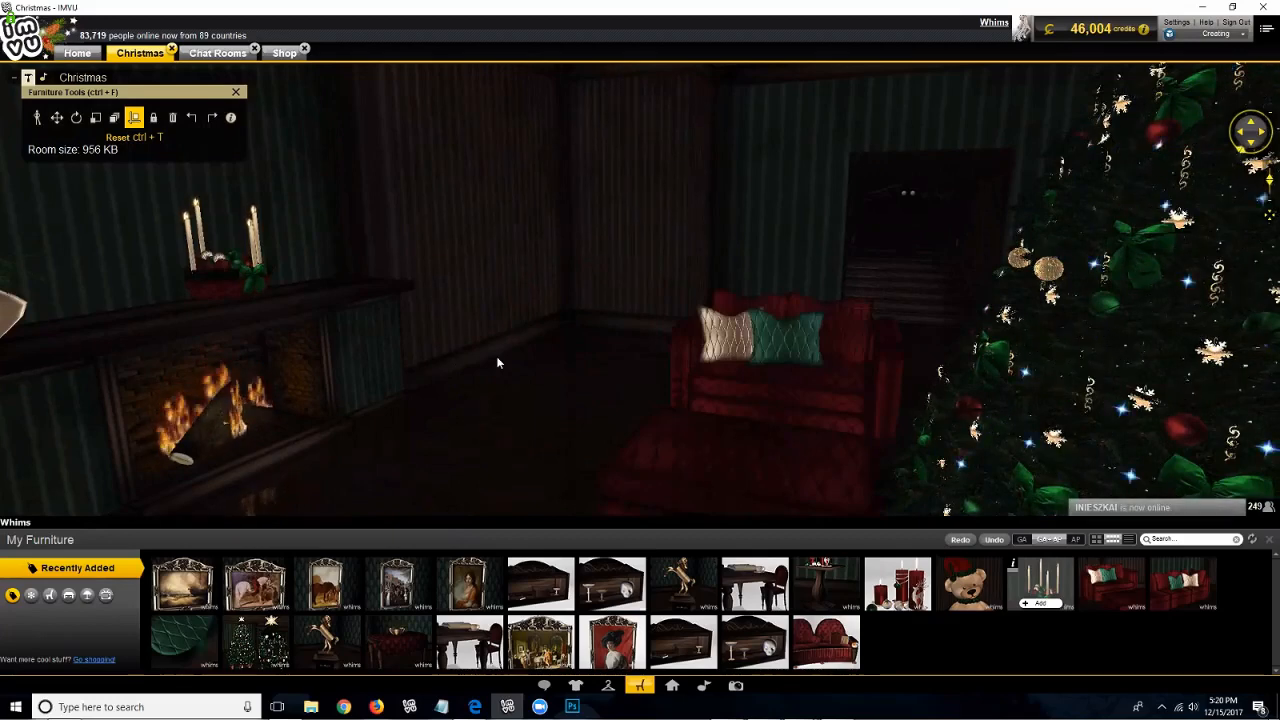
pyautogui.moveTo(532, 265); pyautogui.dragTo(206, 437)
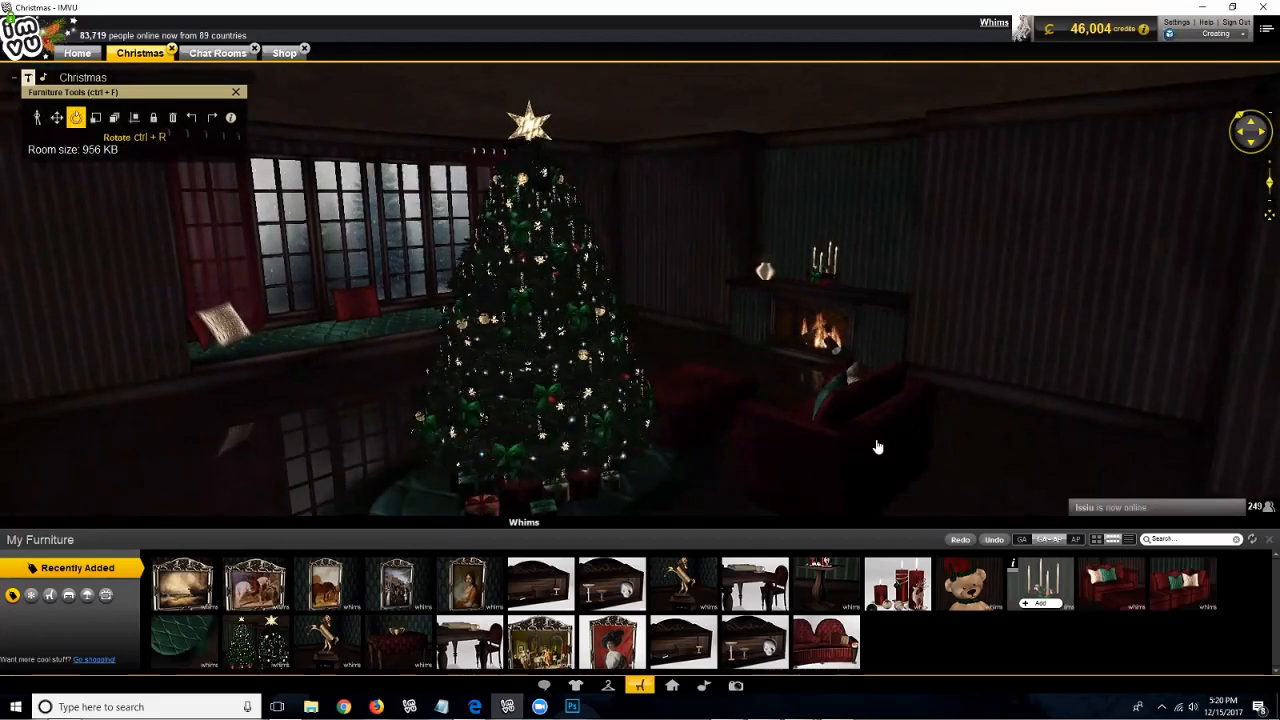
pyautogui.moveTo(878, 447); pyautogui.dragTo(980, 243)
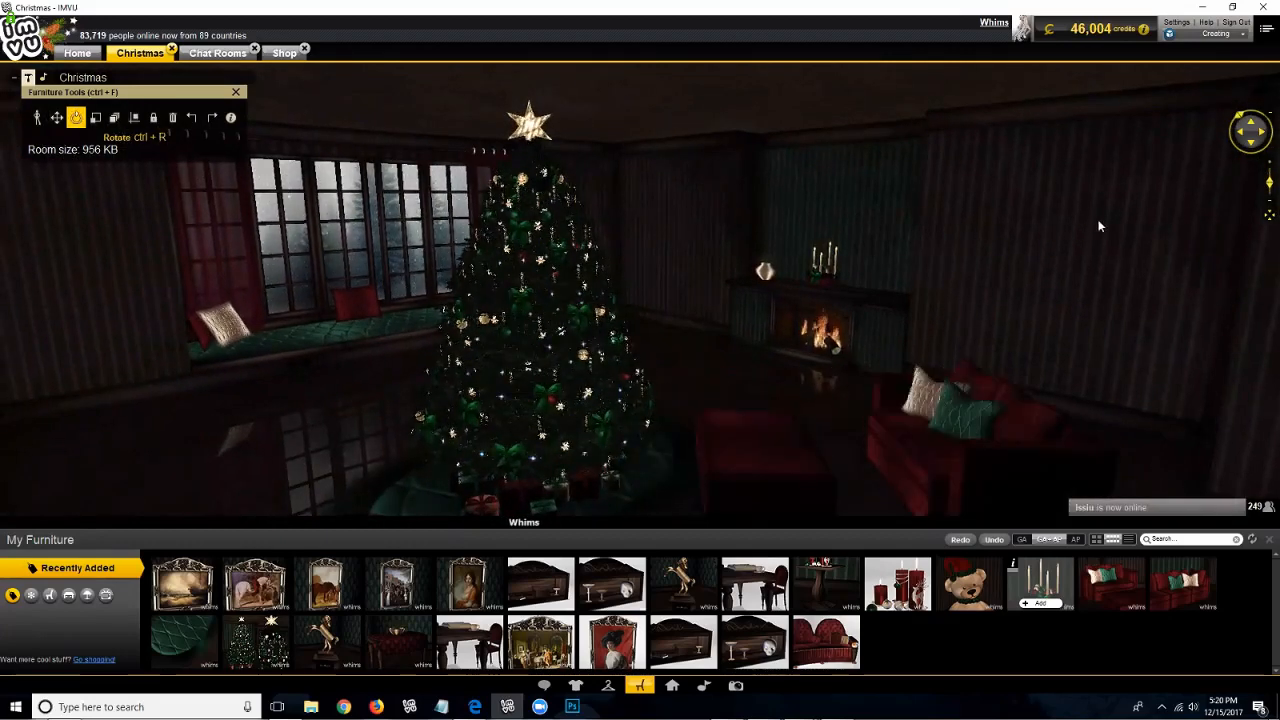
# Step: Move the red armchair with ottoman away from the tree, across the floor toward the fireplace
pyautogui.moveTo(1098, 226)
pyautogui.mouseDown()
pyautogui.moveTo(1130, 229)
pyautogui.moveTo(1118, 228)
pyautogui.mouseUp()
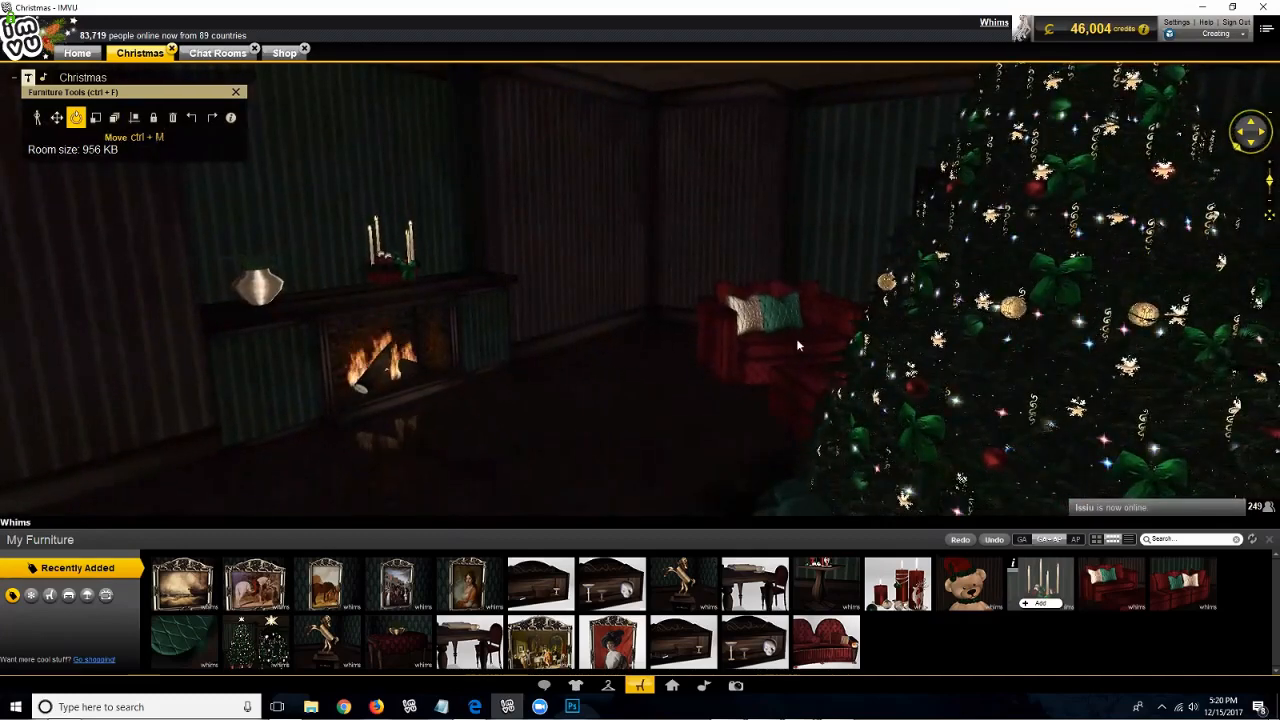
pyautogui.click(705, 348)
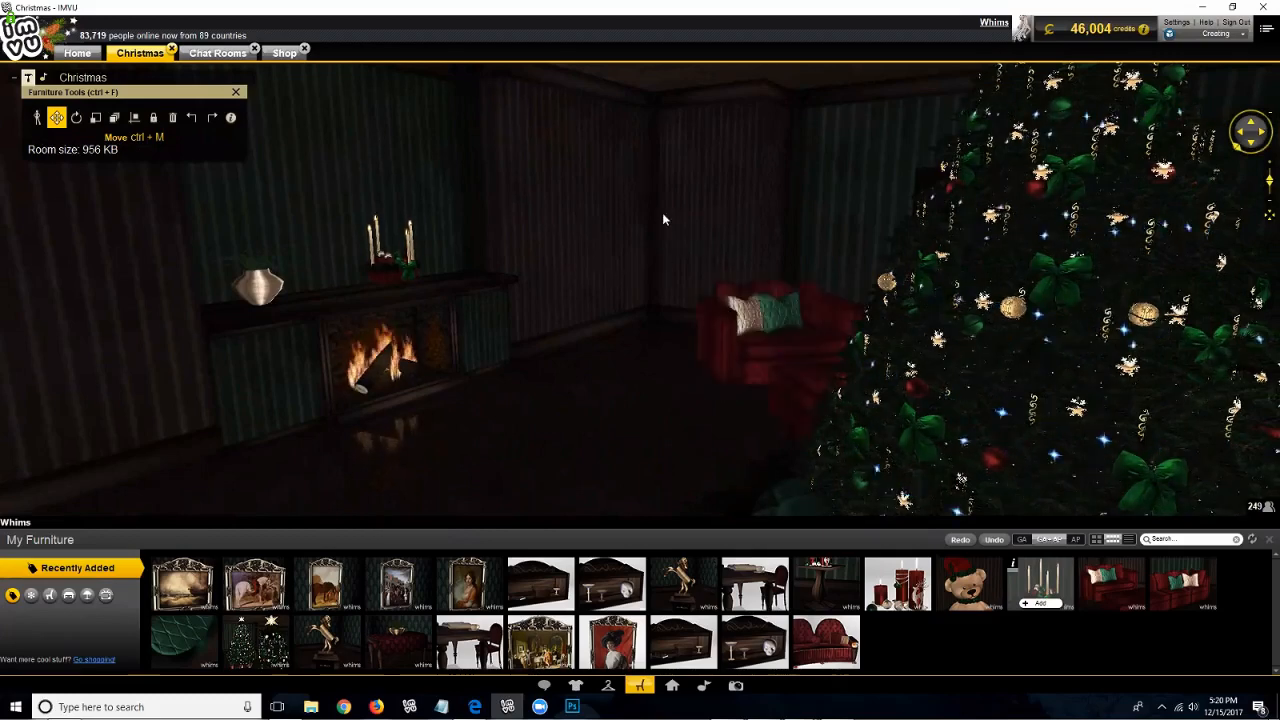
pyautogui.moveTo(604, 385); pyautogui.dragTo(534, 381)
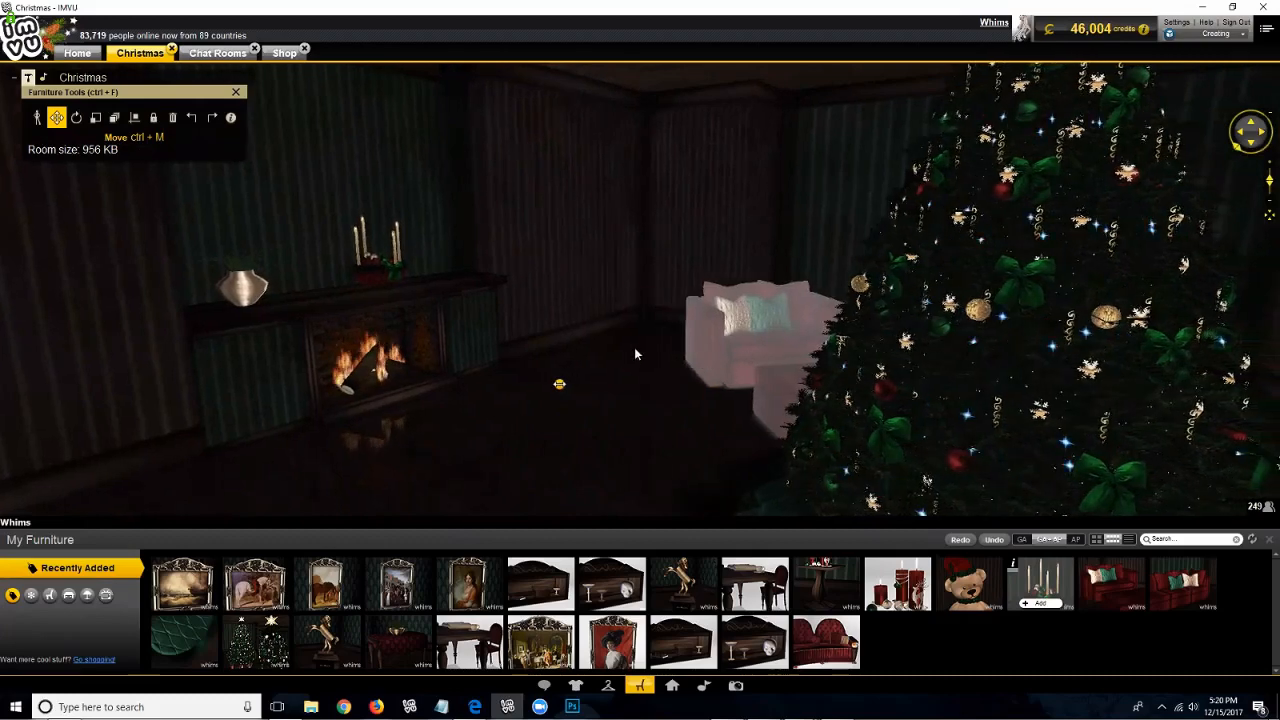
pyautogui.click(394, 273)
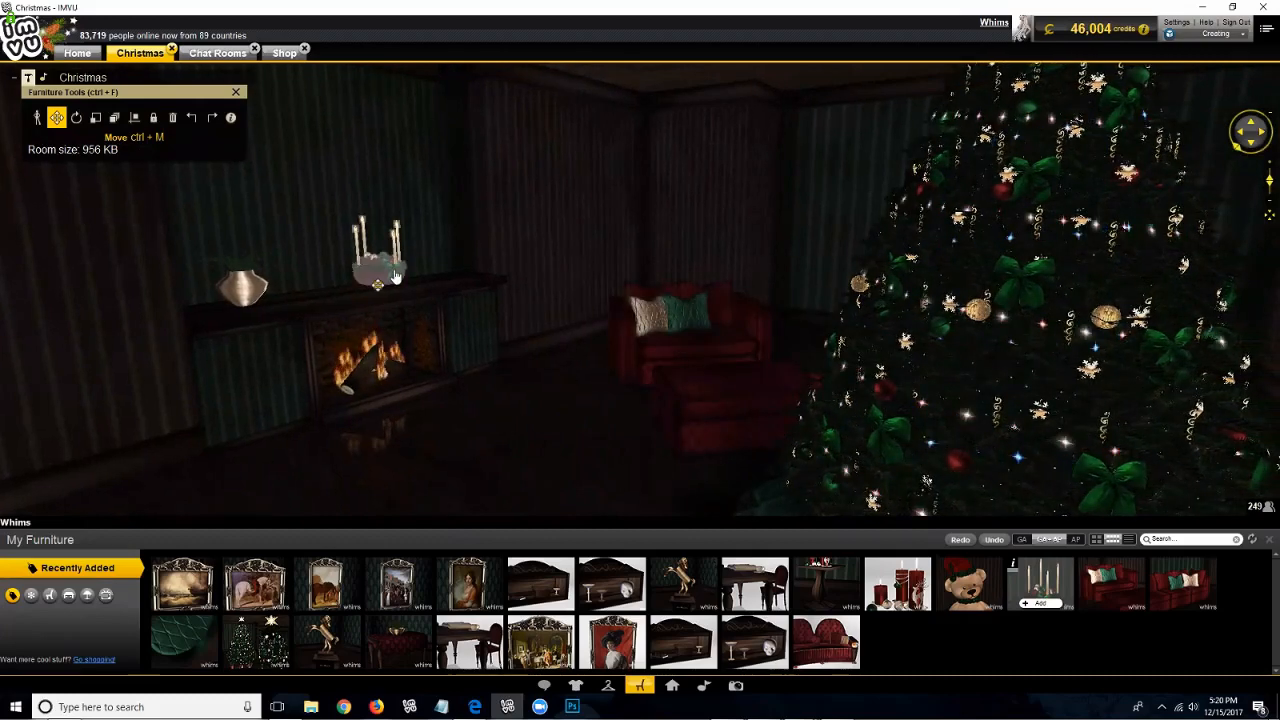
pyautogui.click(585, 191)
pyautogui.scroll(-3, 580, 193)
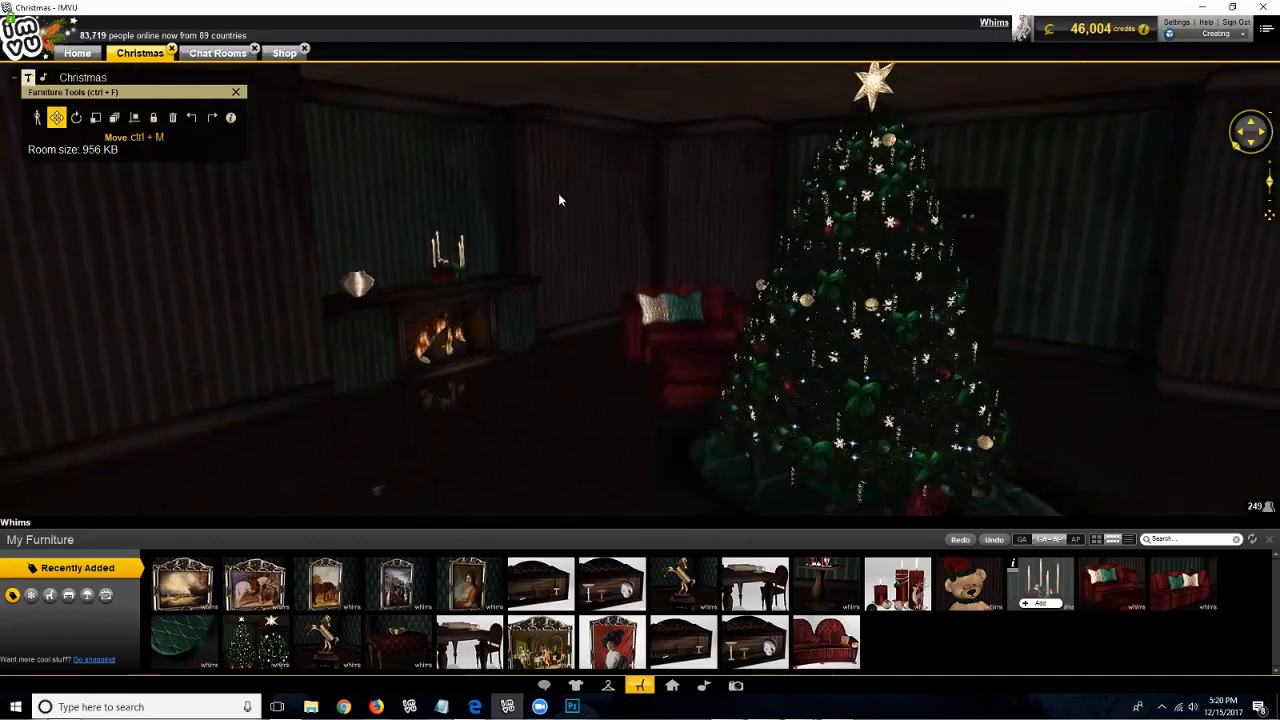
# Step: Nudge the red armchair with ottoman slightly closer to the fireplace wall
pyautogui.scroll(-3, 490, 205)
pyautogui.moveTo(889, 434); pyautogui.dragTo(1065, 346)
pyautogui.moveTo(1075, 237); pyautogui.dragTo(1148, 222)
pyautogui.scroll(2, 1148, 222)
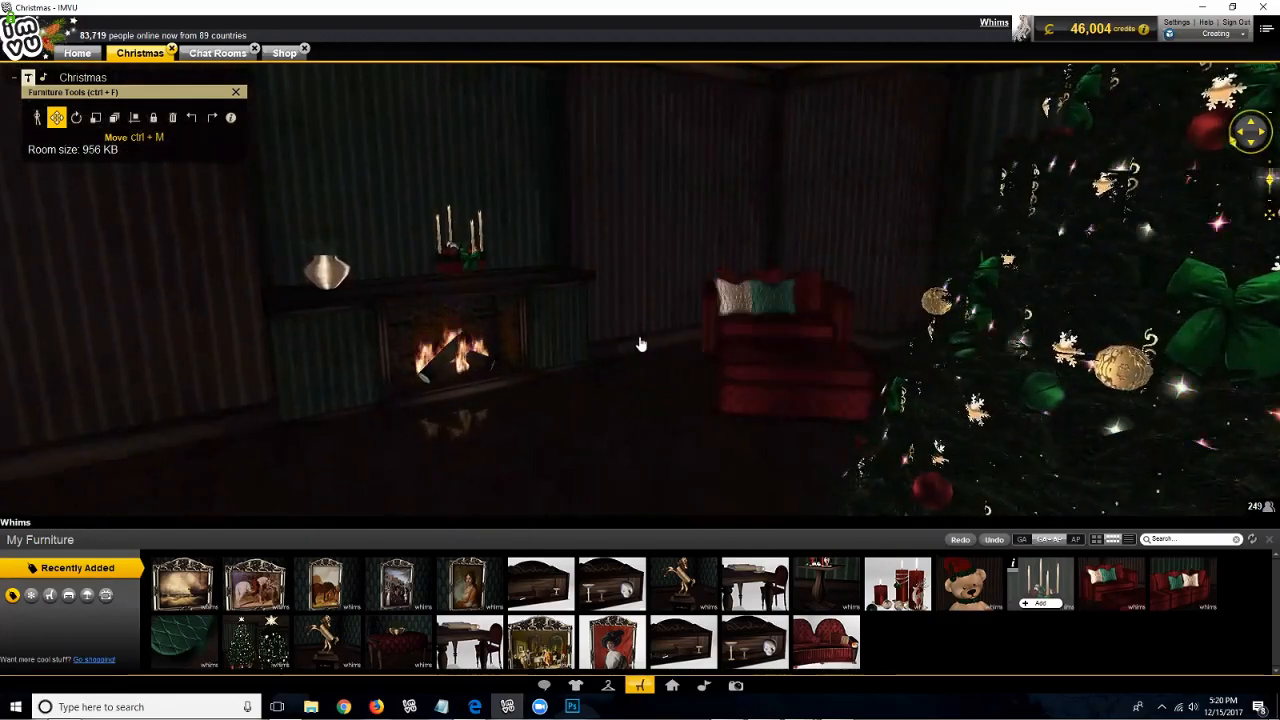
pyautogui.moveTo(645, 345); pyautogui.dragTo(629, 336)
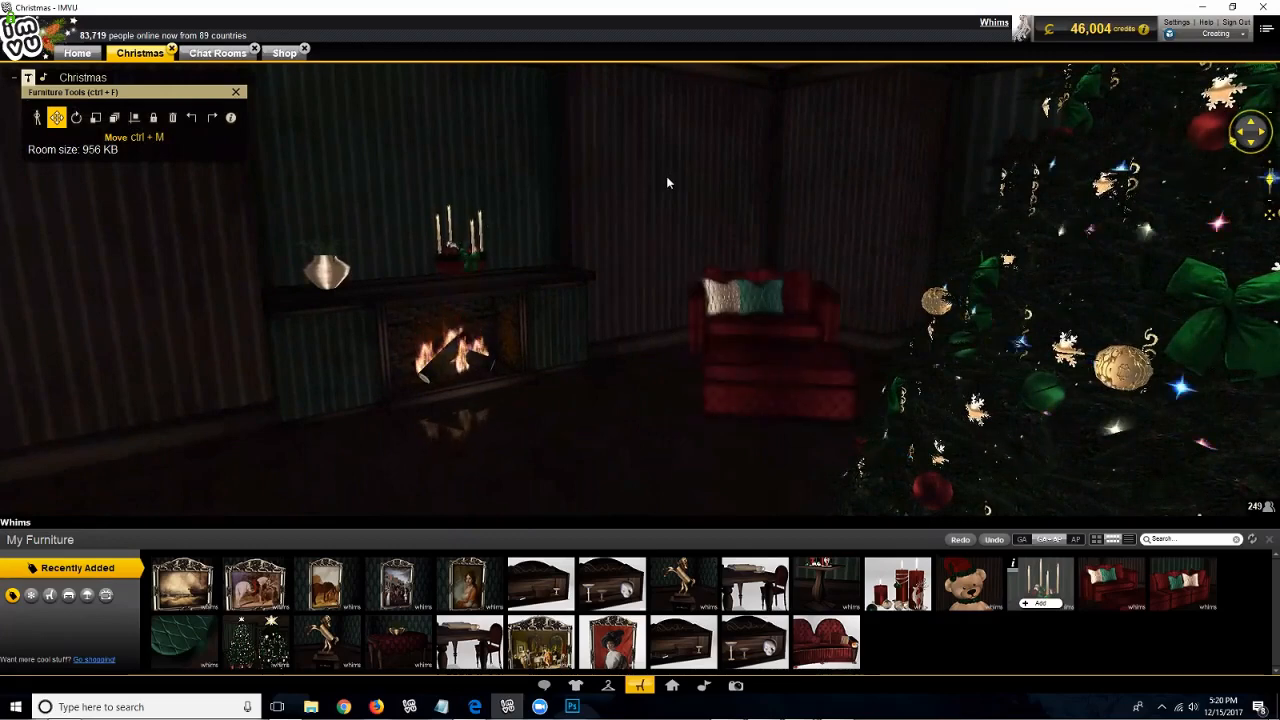
# Step: Fine-adjust the position of the candle centerpiece on the fireplace mantel
pyautogui.moveTo(559, 177); pyautogui.dragTo(528, 156)
pyautogui.moveTo(531, 346); pyautogui.dragTo(675, 225)
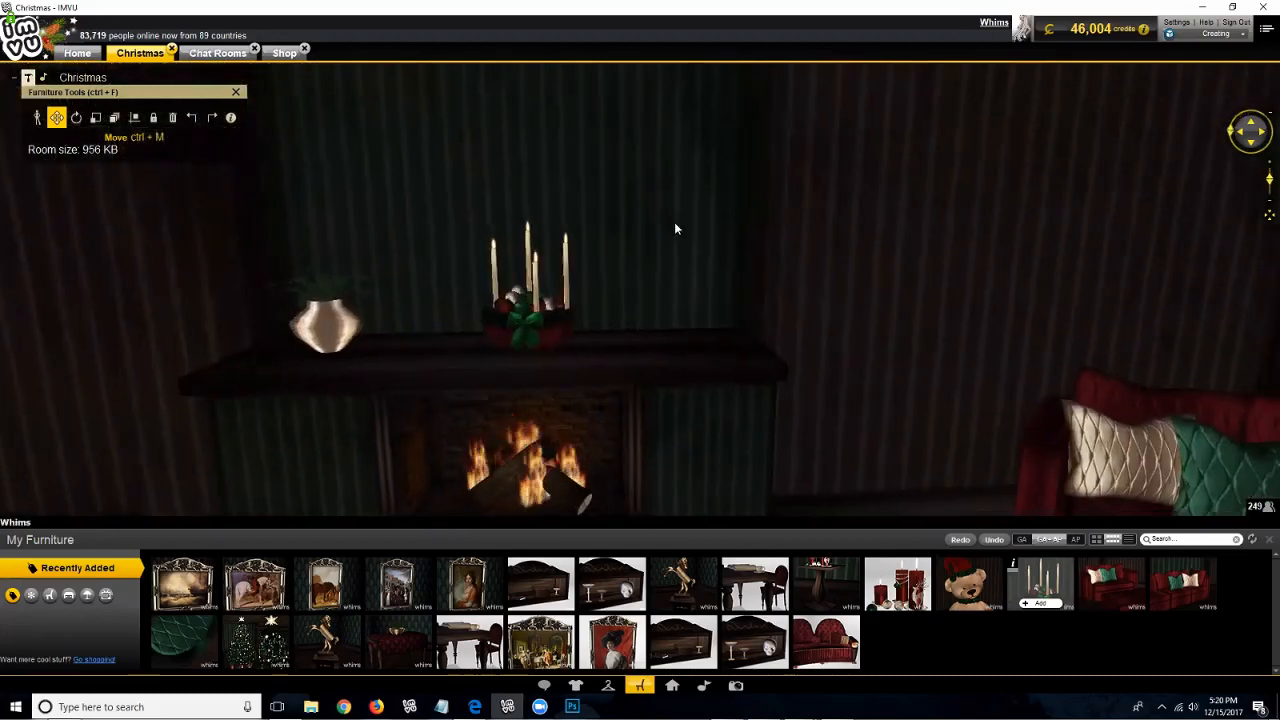
pyautogui.click(525, 332)
pyautogui.moveTo(526, 335); pyautogui.dragTo(527, 338)
# Step: Add the teddy bear with the red Santa hat from the furniture inventory to the room
pyautogui.scroll(-10, 672, 252)
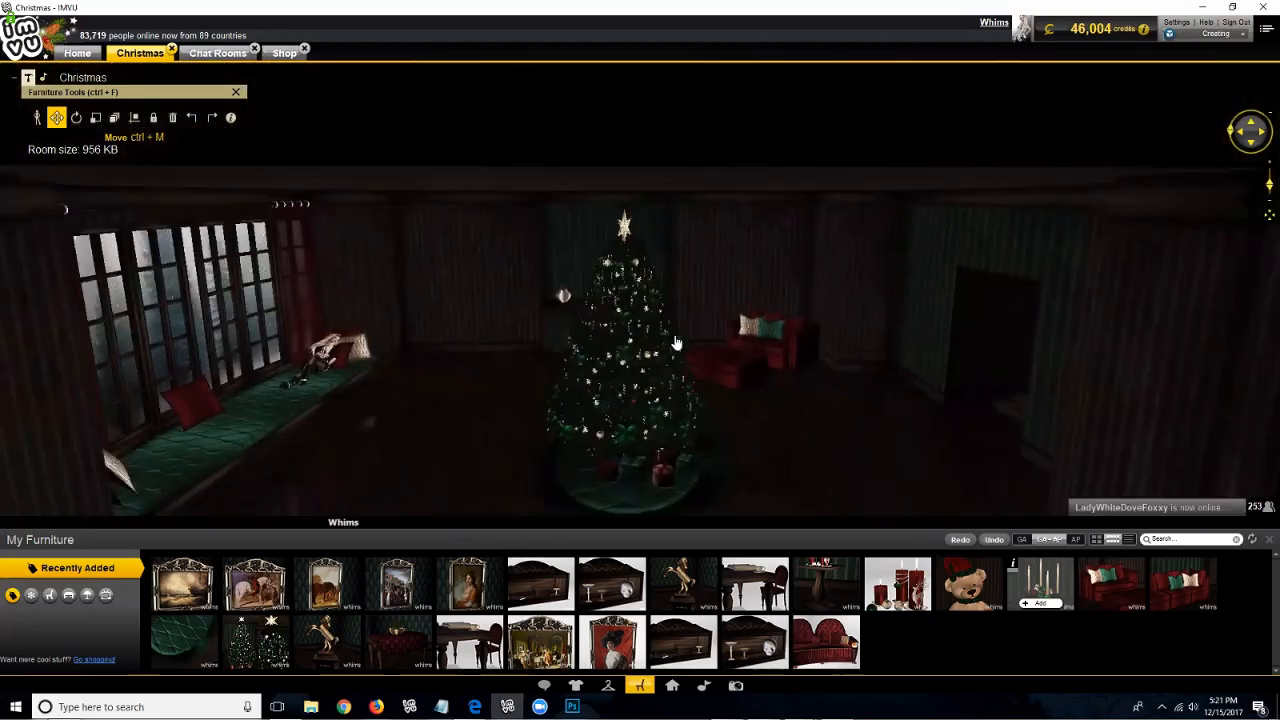
pyautogui.scroll(6, 676, 343)
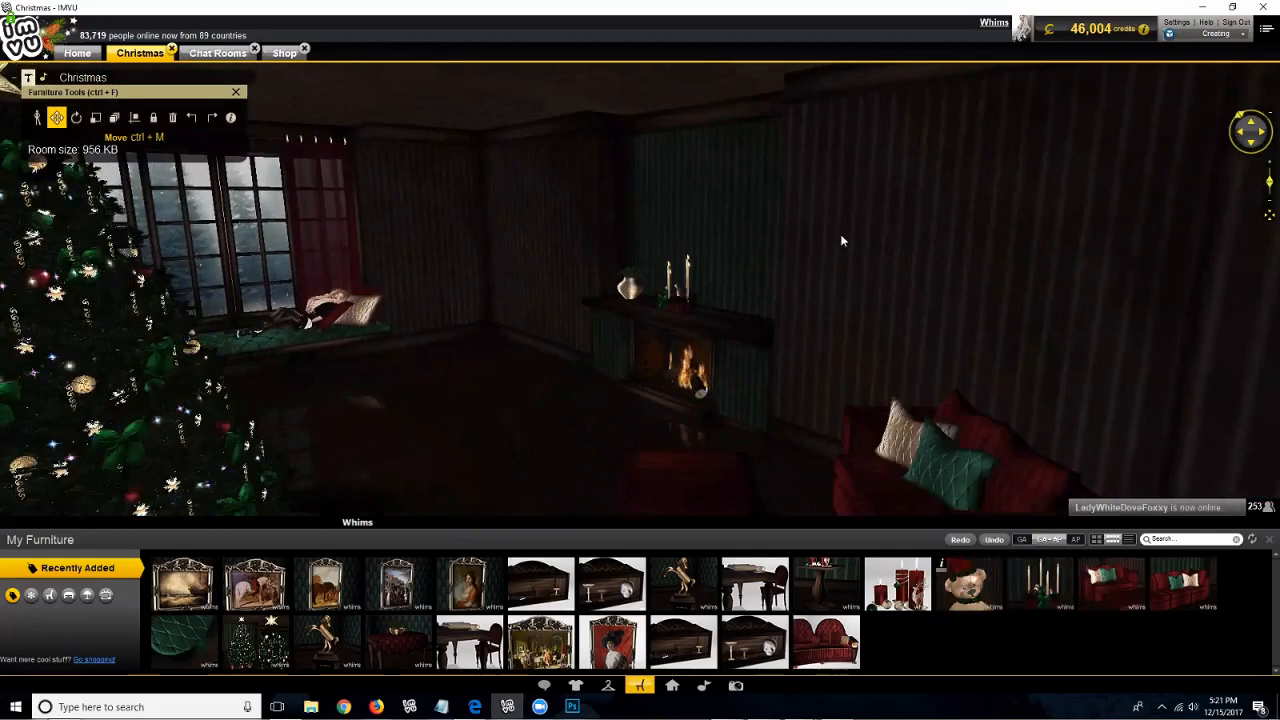
pyautogui.scroll(-5, 890, 251)
pyautogui.moveTo(898, 241); pyautogui.dragTo(798, 238)
pyautogui.scroll(3, 906, 237)
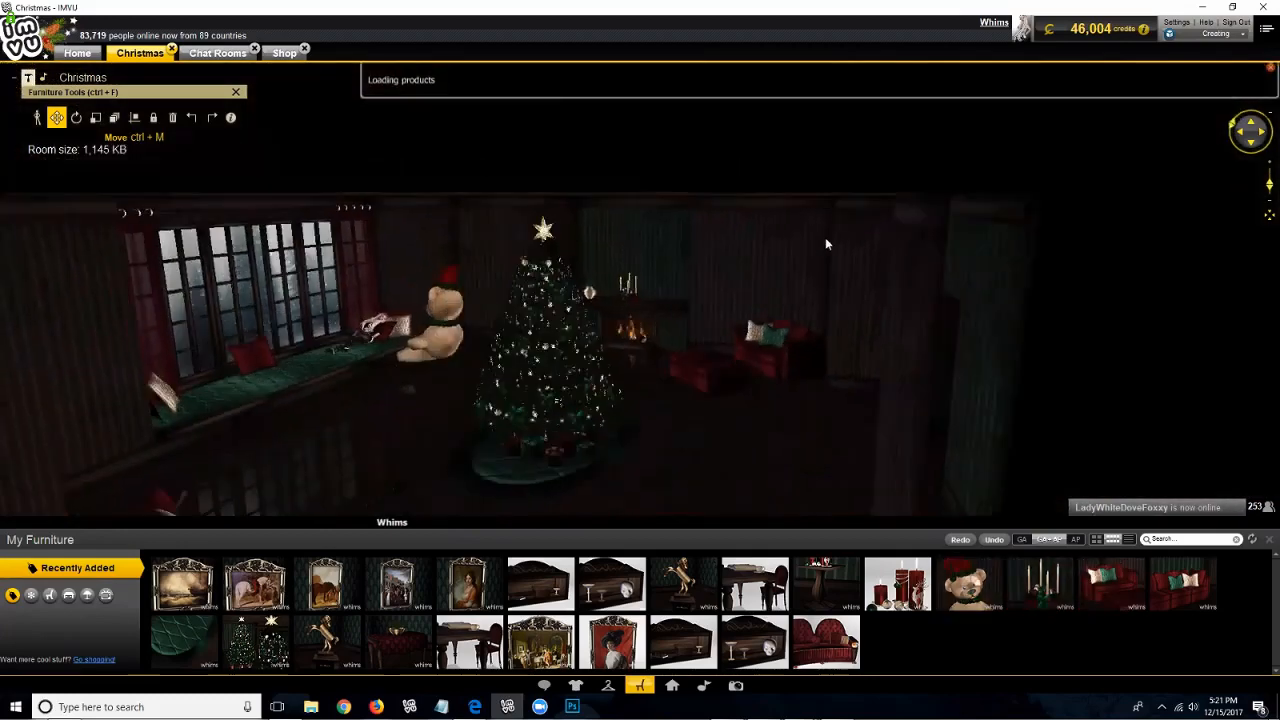
pyautogui.moveTo(693, 232); pyautogui.dragTo(520, 245)
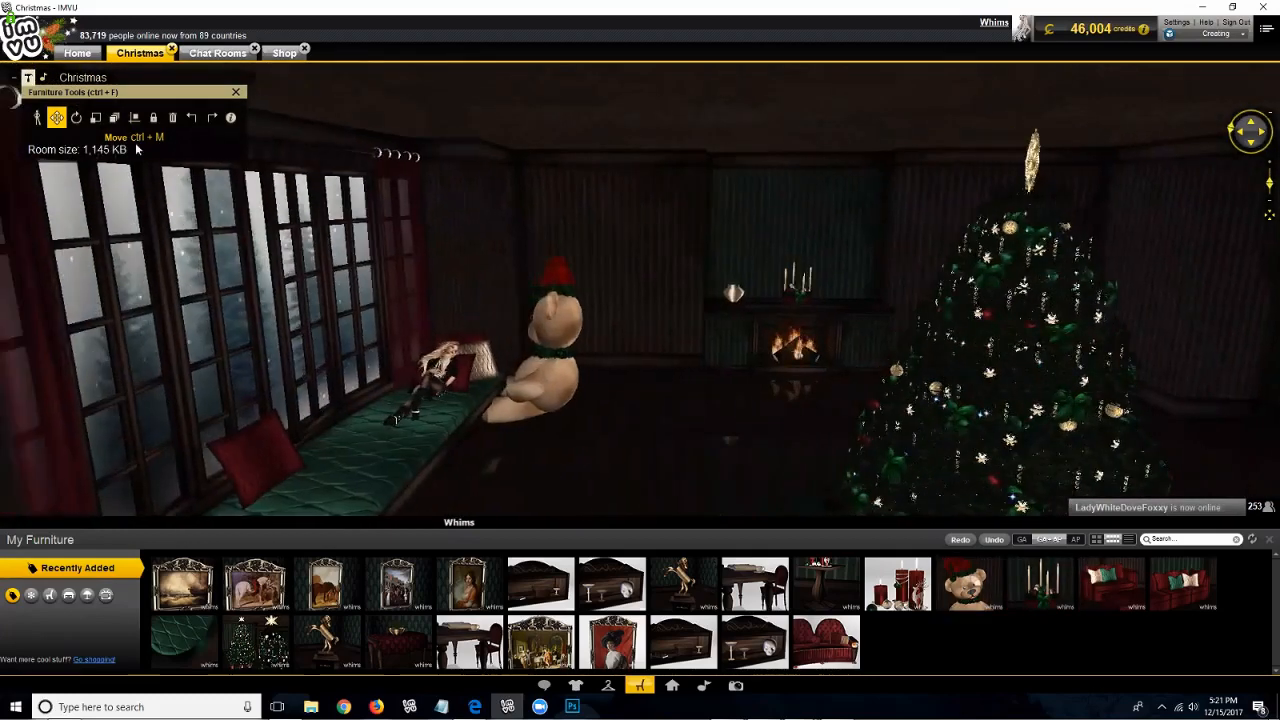
pyautogui.scroll(4, 462, 440)
pyautogui.scroll(3, 463, 440)
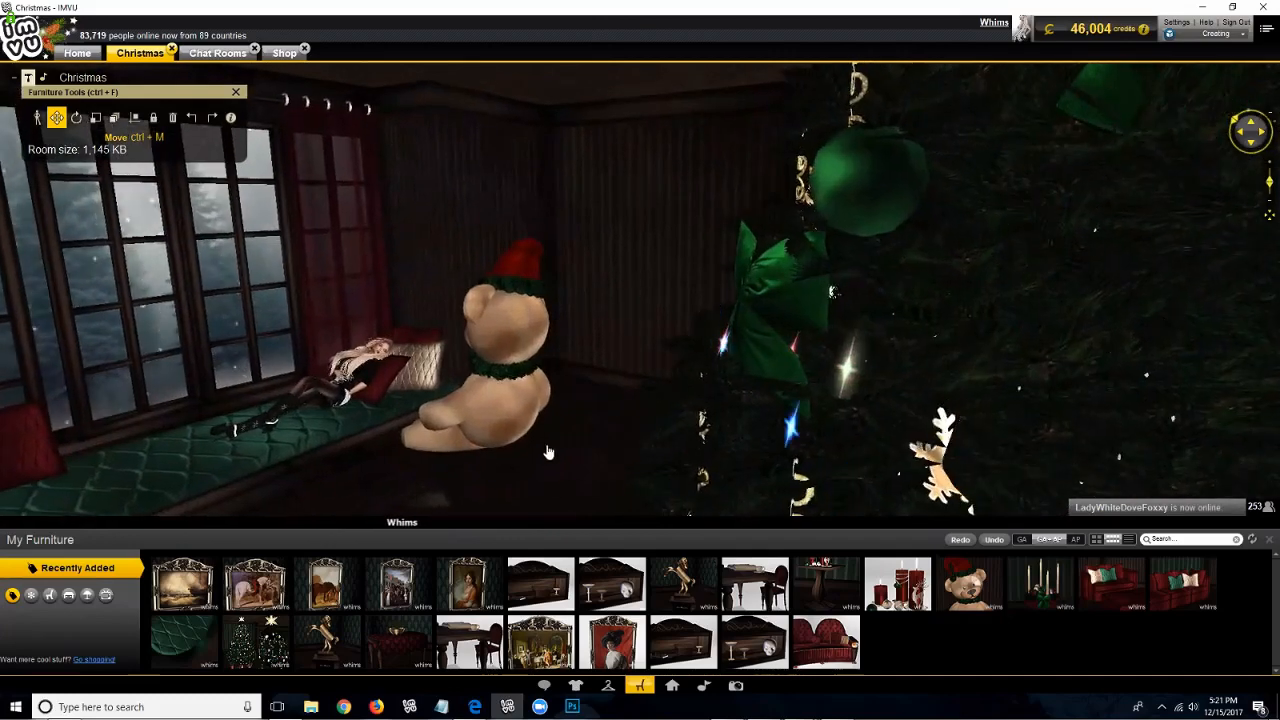
# Step: Rotate the teddy bear to face into the room and move it into the corner between the window bench and the fireplace
pyautogui.click(500, 444)
pyautogui.moveTo(499, 253); pyautogui.dragTo(494, 200)
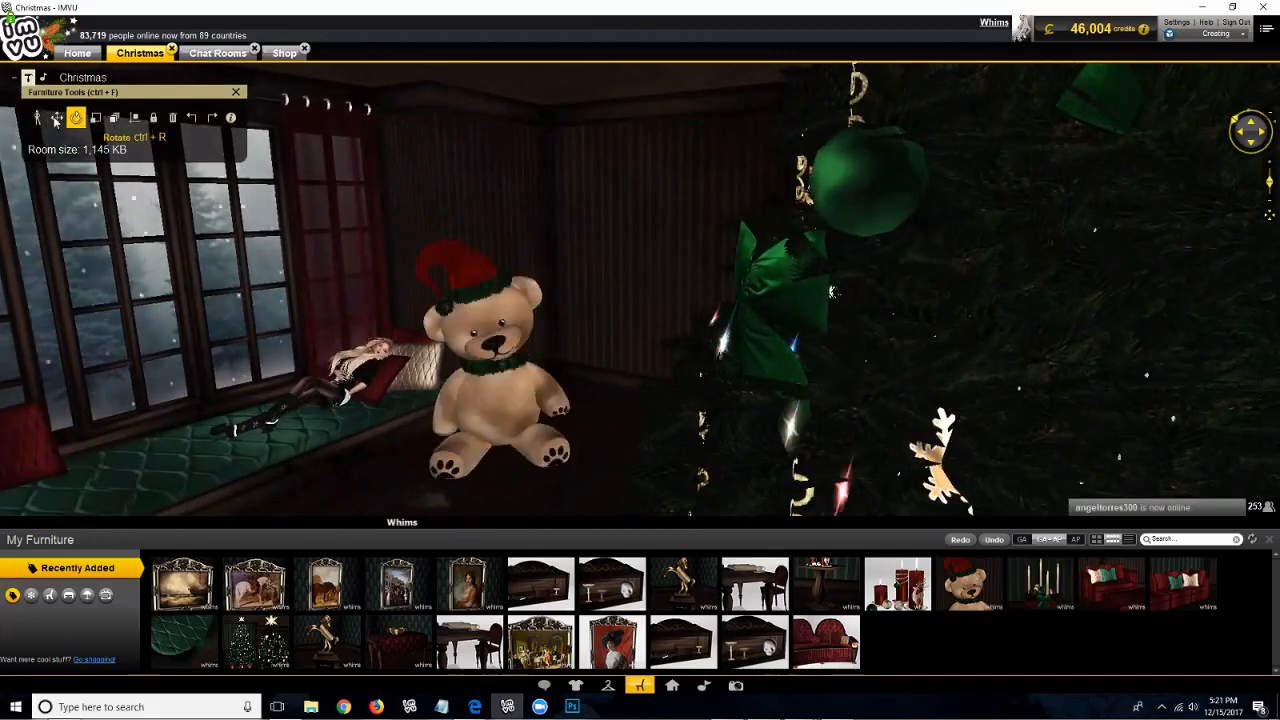
pyautogui.click(570, 410)
pyautogui.moveTo(500, 444)
pyautogui.mouseDown()
pyautogui.moveTo(500, 162)
pyautogui.moveTo(557, 158)
pyautogui.moveTo(704, 464)
pyautogui.moveTo(643, 486)
pyautogui.moveTo(558, 482)
pyautogui.moveTo(490, 458)
pyautogui.mouseUp()
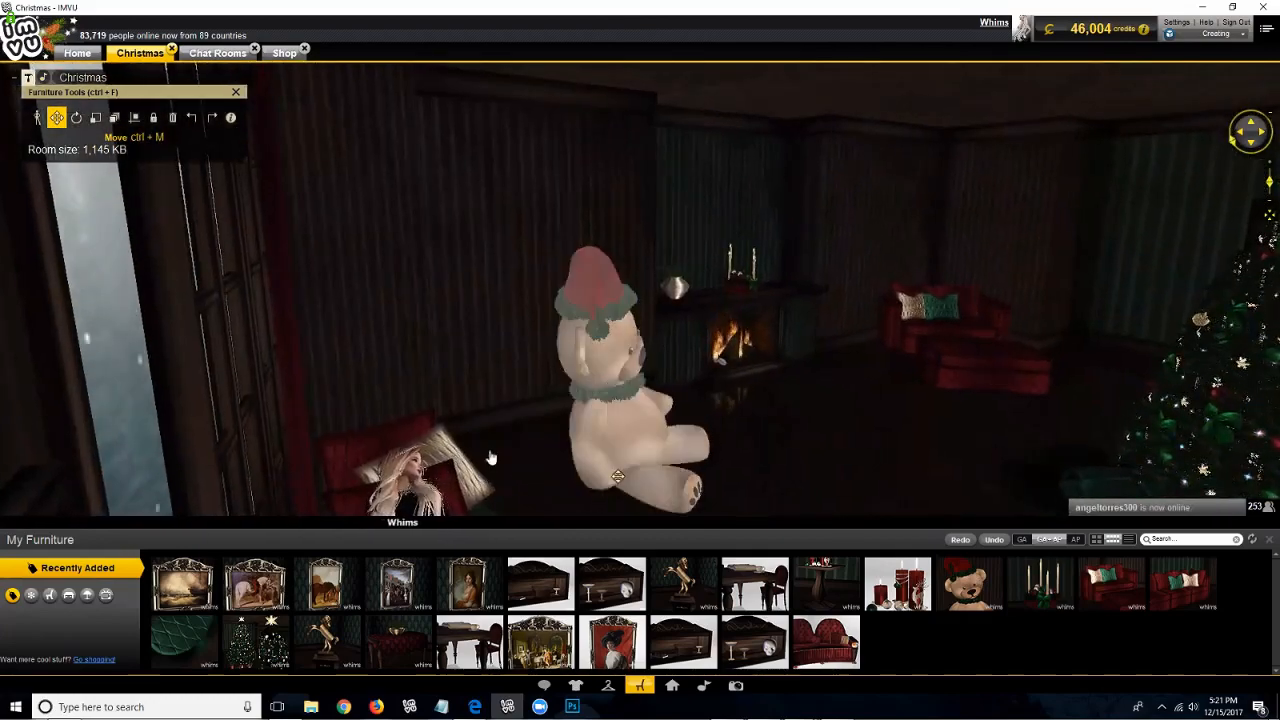
pyautogui.moveTo(568, 170); pyautogui.dragTo(560, 396)
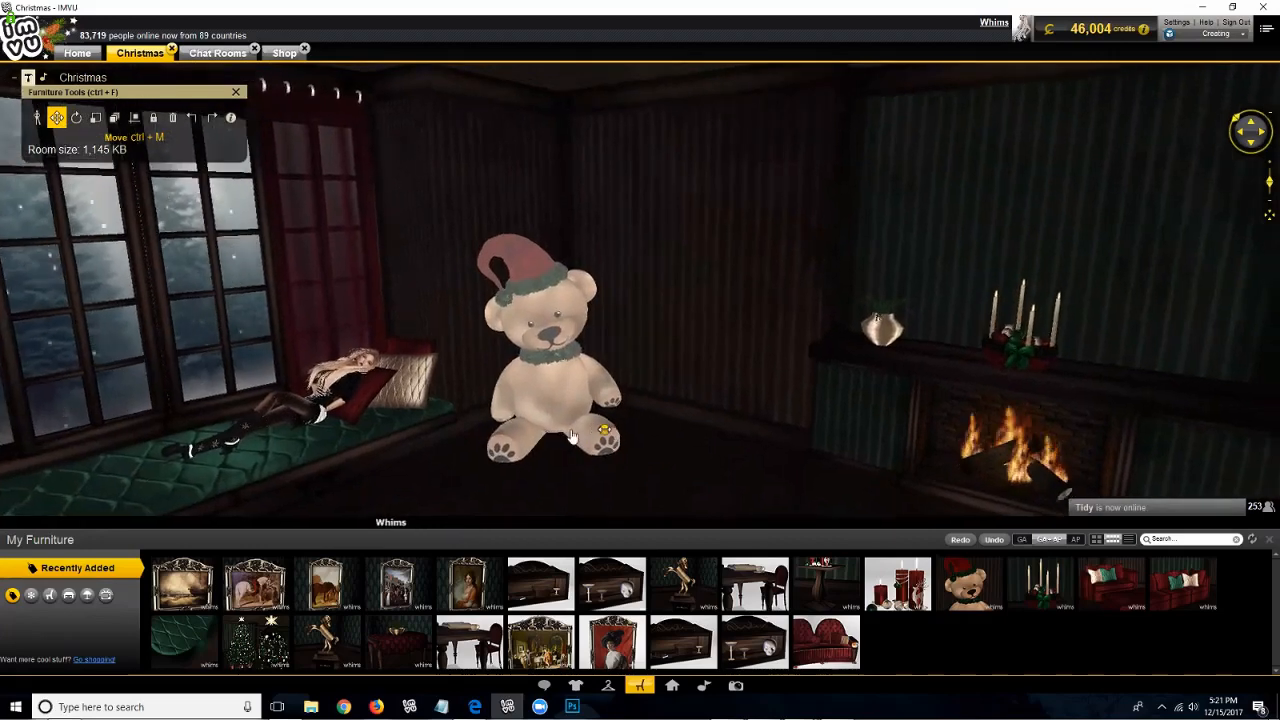
pyautogui.moveTo(552, 441)
pyautogui.mouseDown()
pyautogui.moveTo(523, 443)
pyautogui.moveTo(546, 446)
pyautogui.mouseUp()
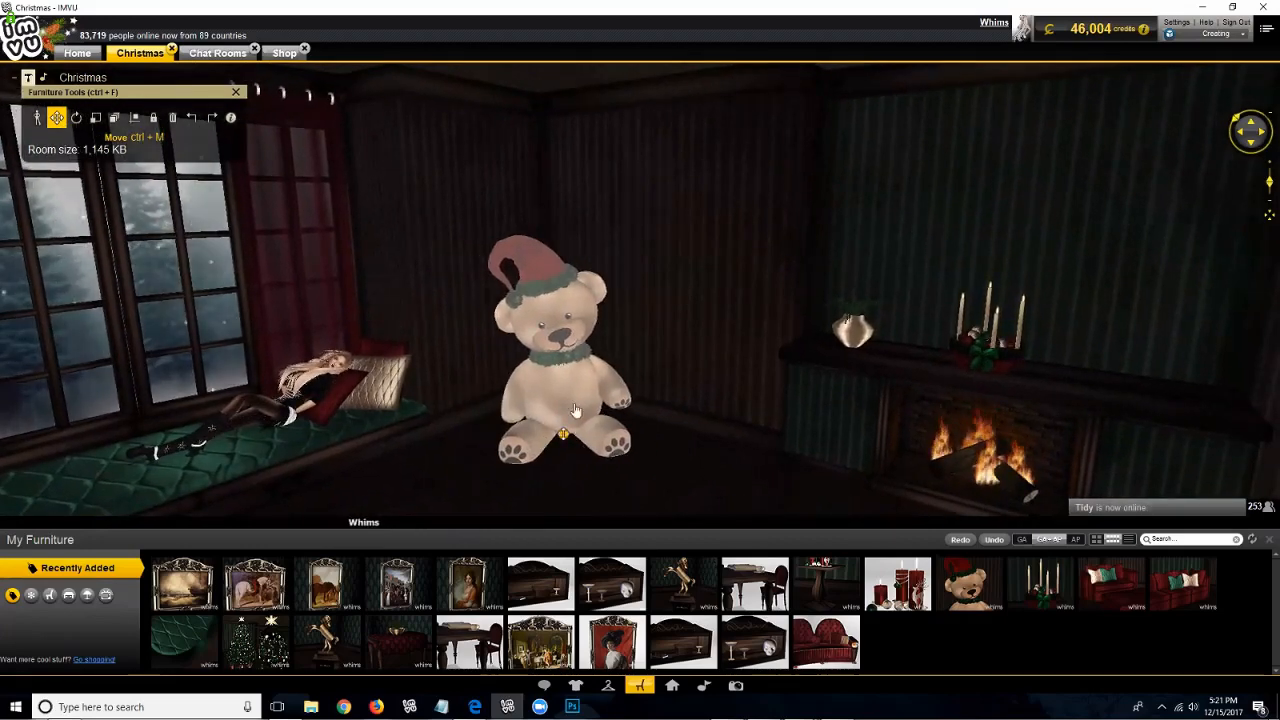
pyautogui.moveTo(565, 347); pyautogui.dragTo(588, 424)
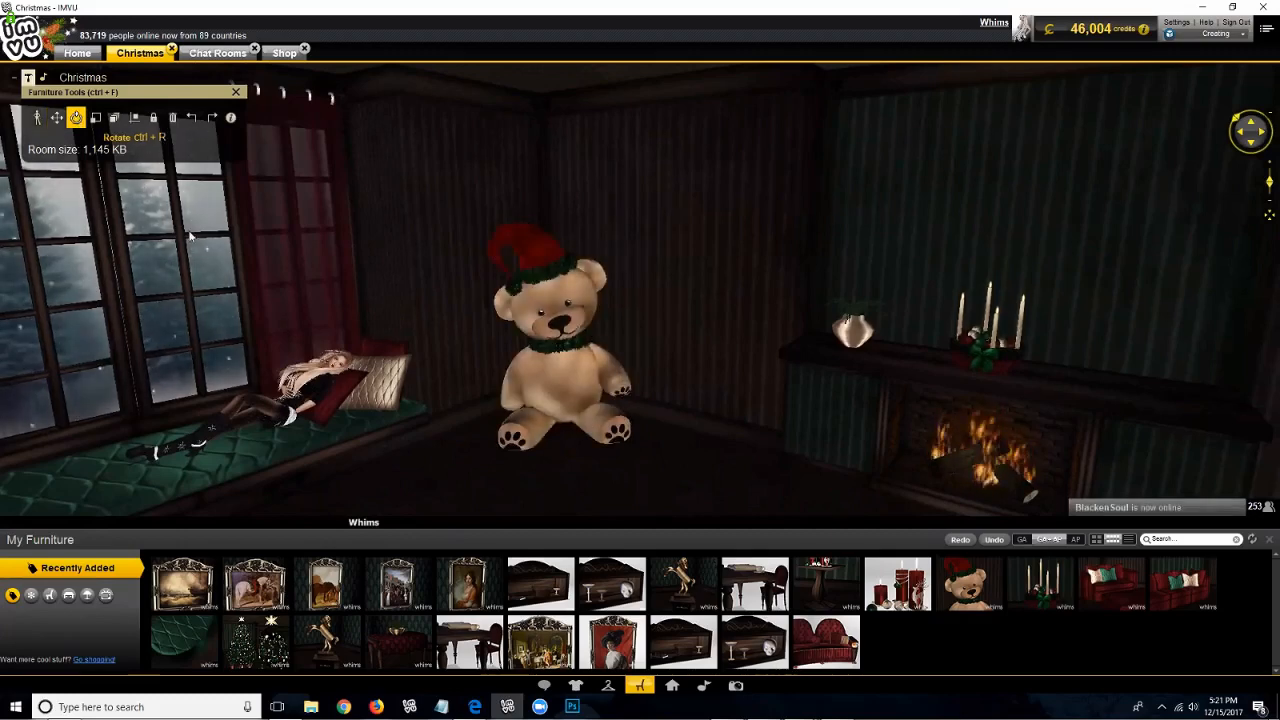
# Step: Fine-tune the teddy bear's rotation in the corner and shift it slightly toward the window bench
pyautogui.click(573, 438)
pyautogui.moveTo(585, 435)
pyautogui.mouseDown()
pyautogui.moveTo(566, 437)
pyautogui.moveTo(583, 423)
pyautogui.mouseUp()
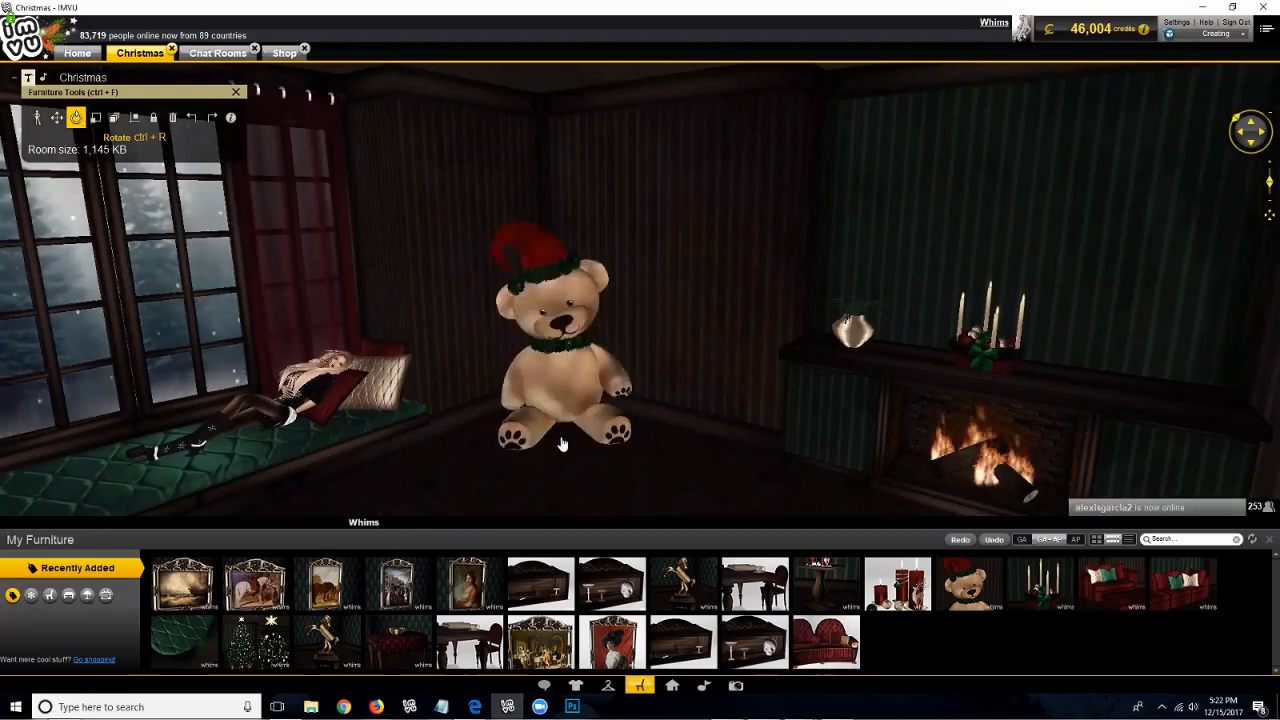
pyautogui.moveTo(560, 443); pyautogui.dragTo(563, 444)
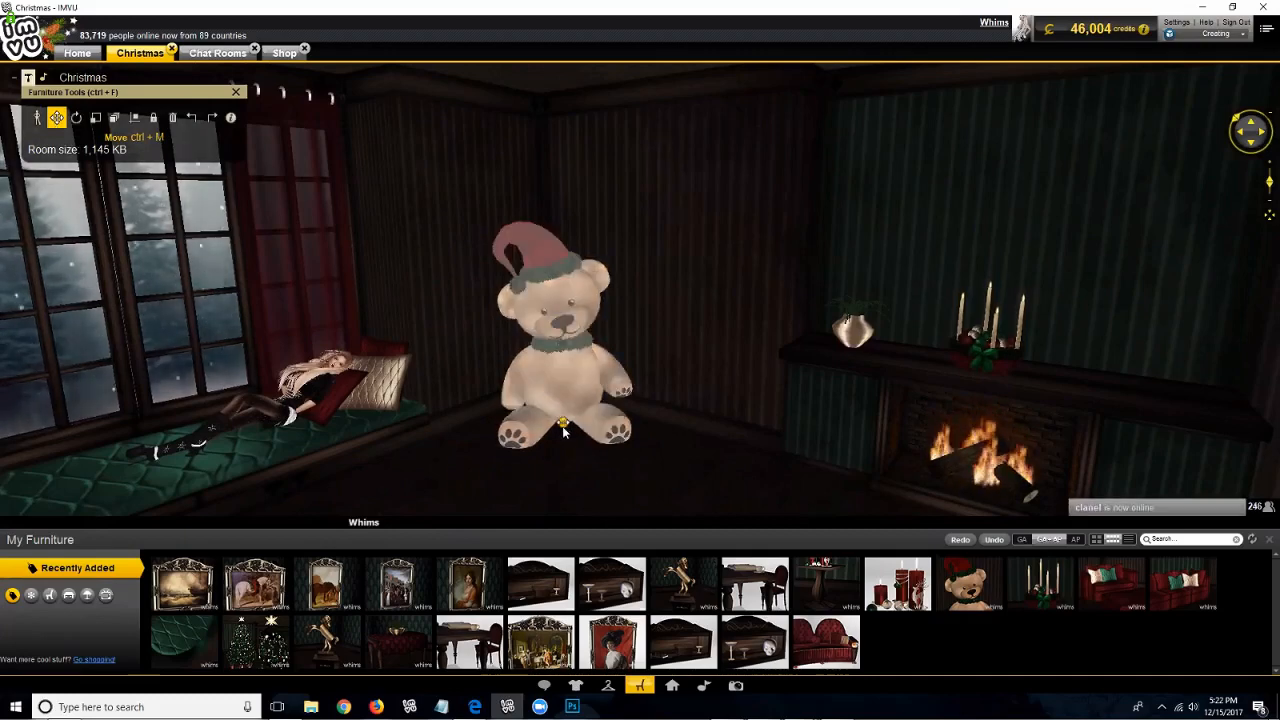
pyautogui.moveTo(562, 427); pyautogui.dragTo(553, 427)
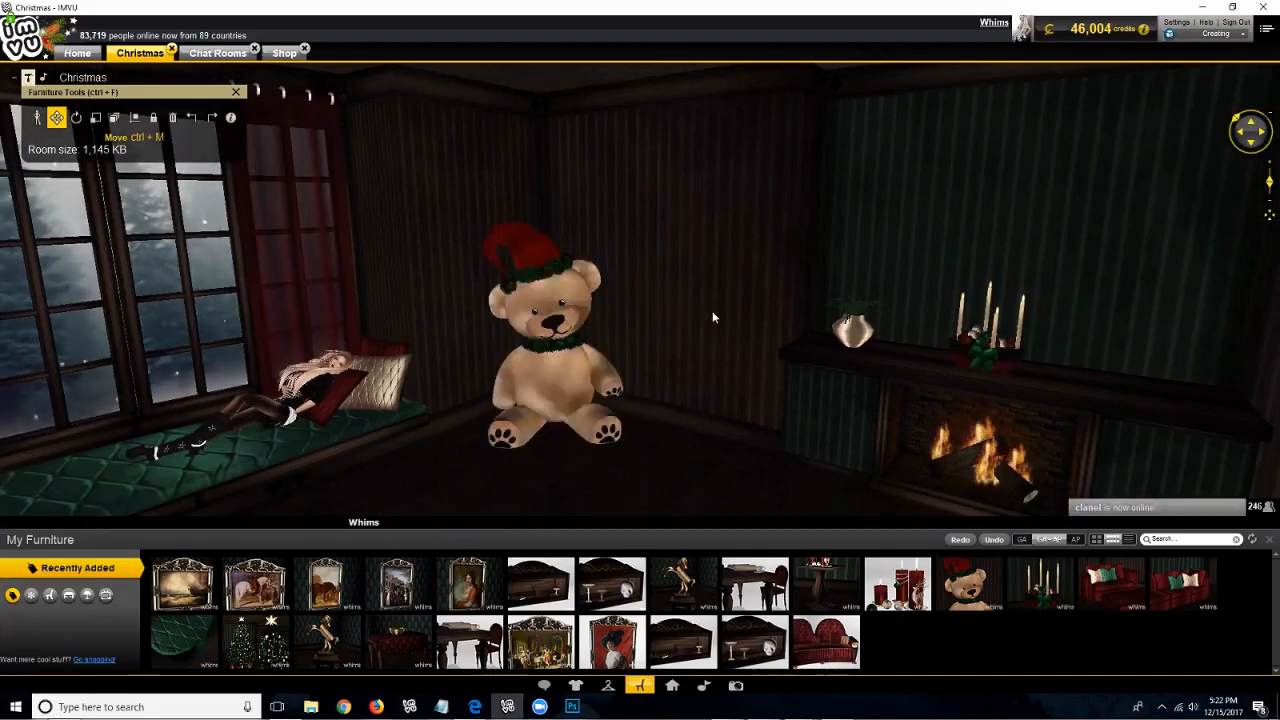
# Step: Scale the corner teddy bear down to a smaller size
pyautogui.scroll(-5, 720, 319)
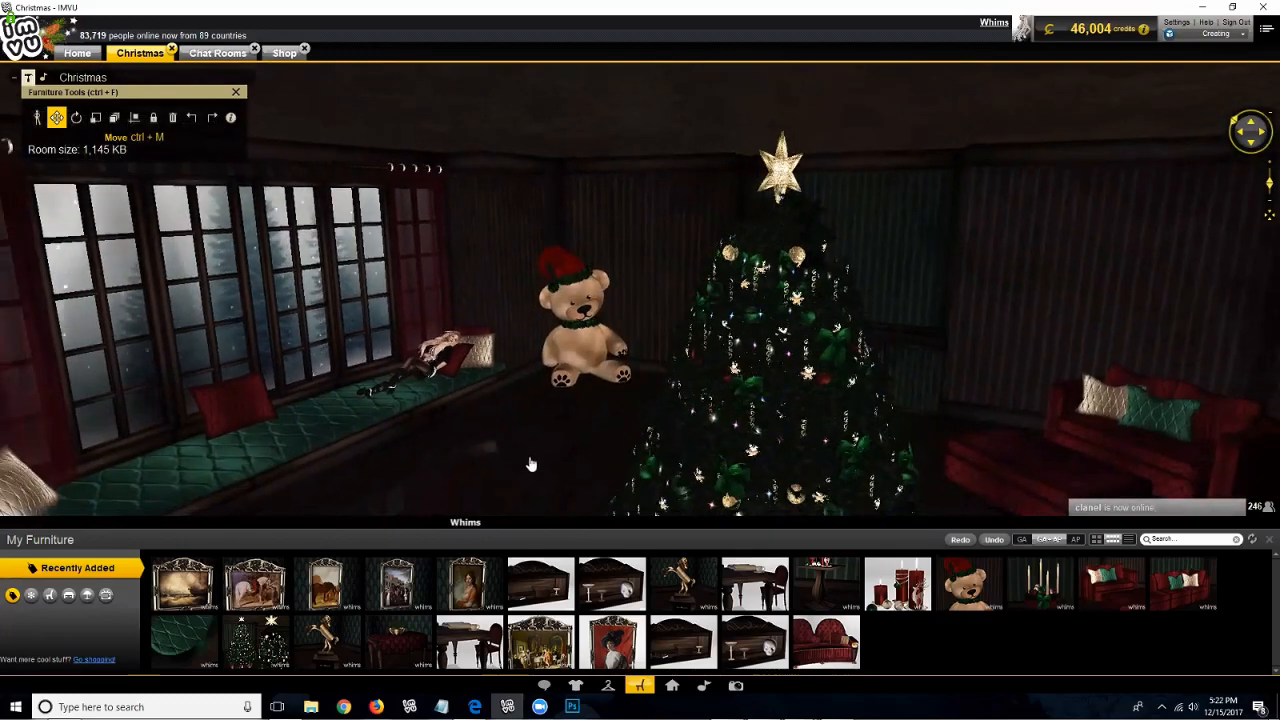
pyautogui.scroll(2, 541, 462)
pyautogui.scroll(4, 672, 266)
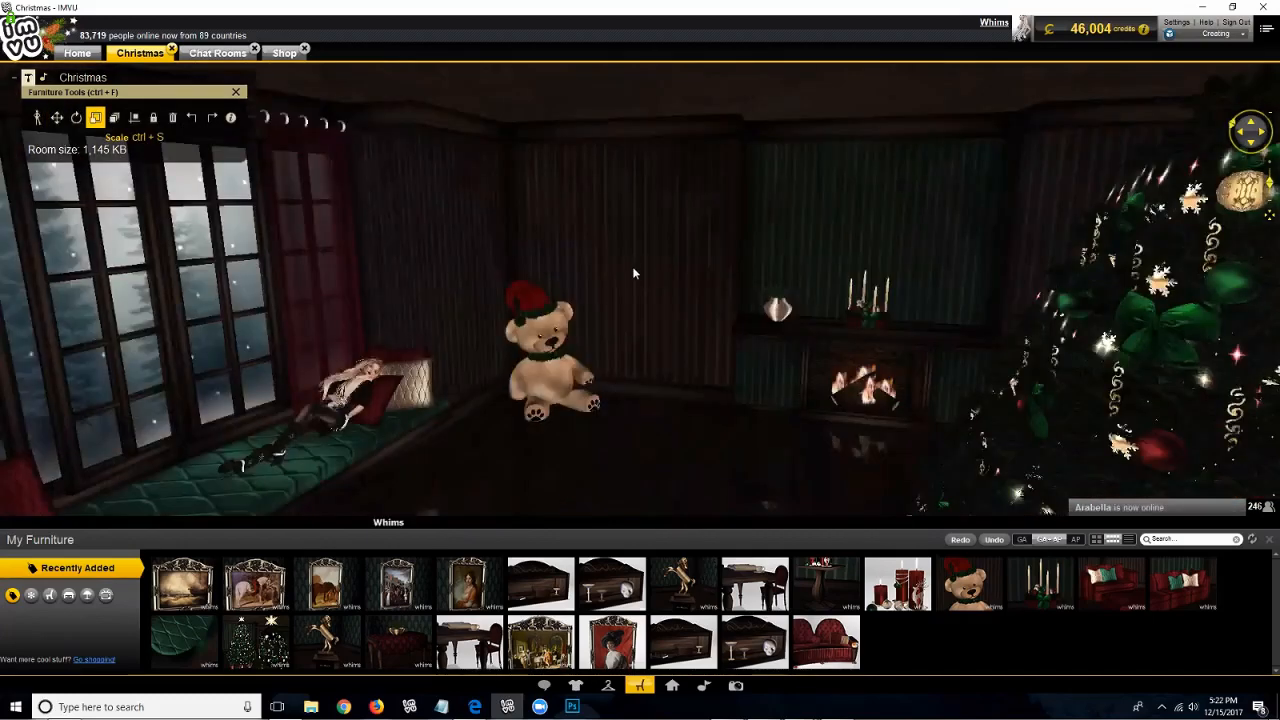
pyautogui.scroll(-2, 640, 275)
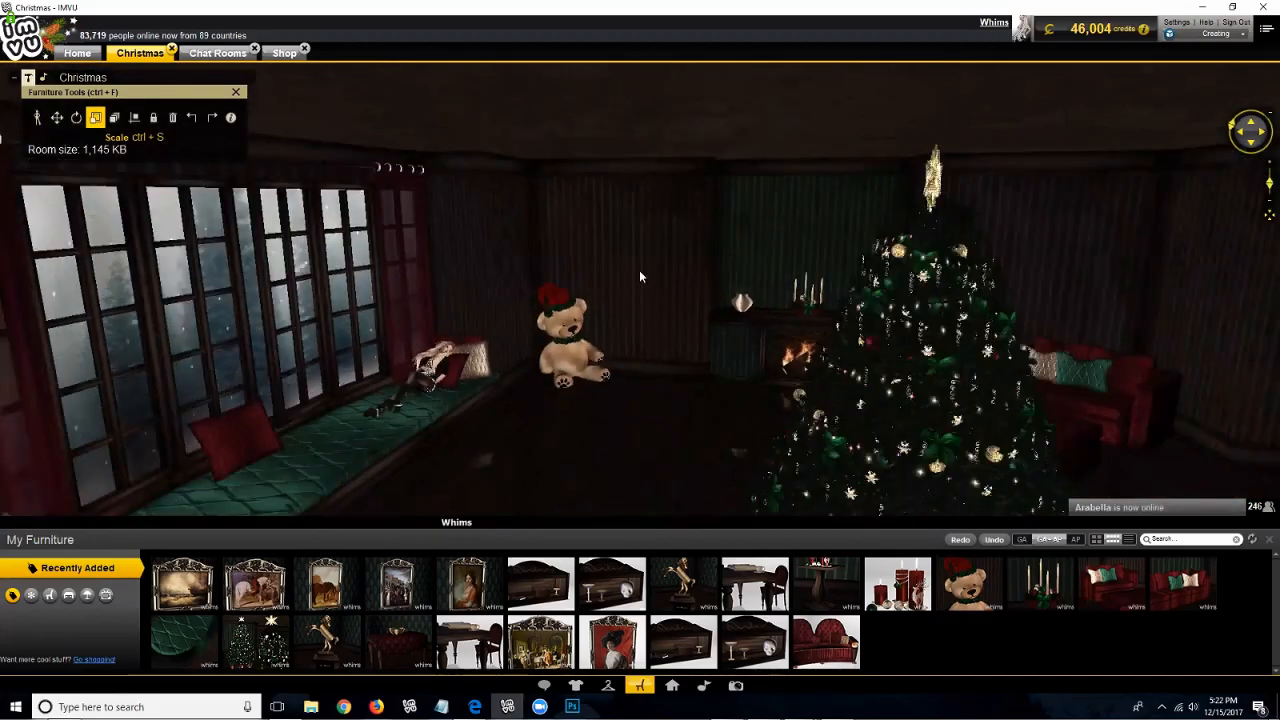
# Step: Add the small pedestal side table from the furniture inventory to the room
pyautogui.scroll(-3, 640, 272)
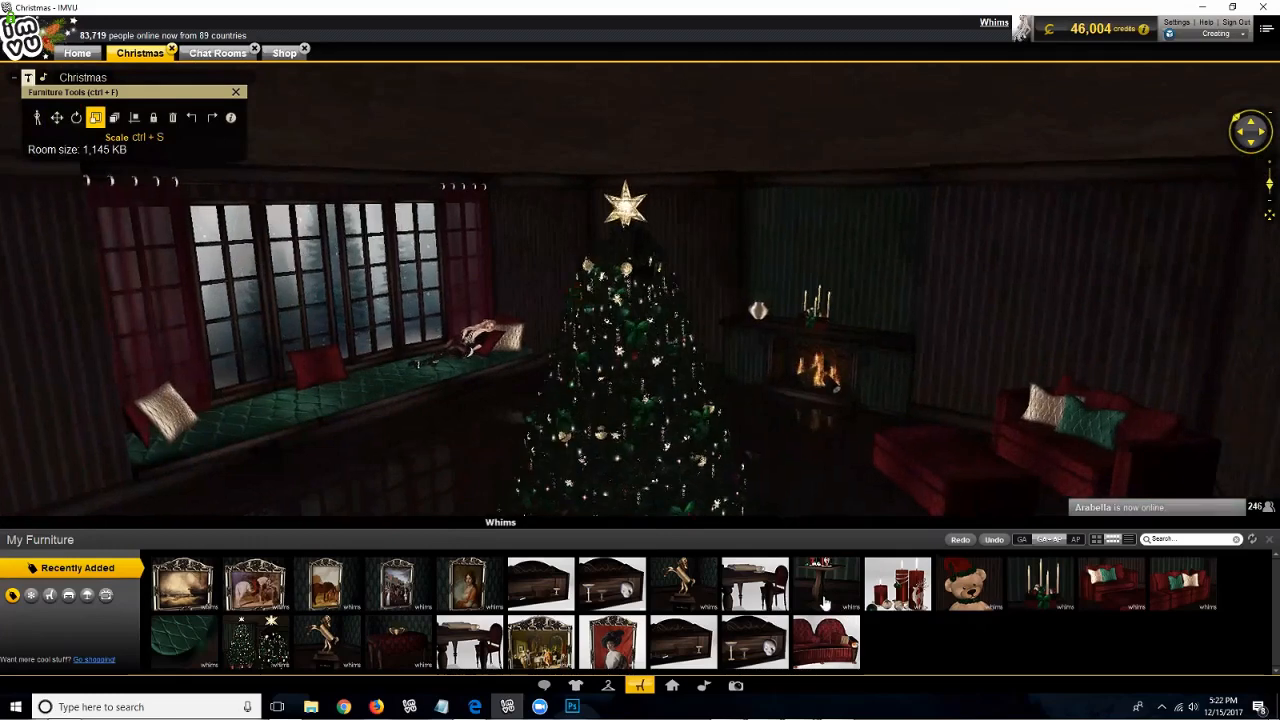
pyautogui.scroll(1, 645, 210)
pyautogui.moveTo(645, 208); pyautogui.dragTo(806, 189)
pyautogui.scroll(-3, 763, 211)
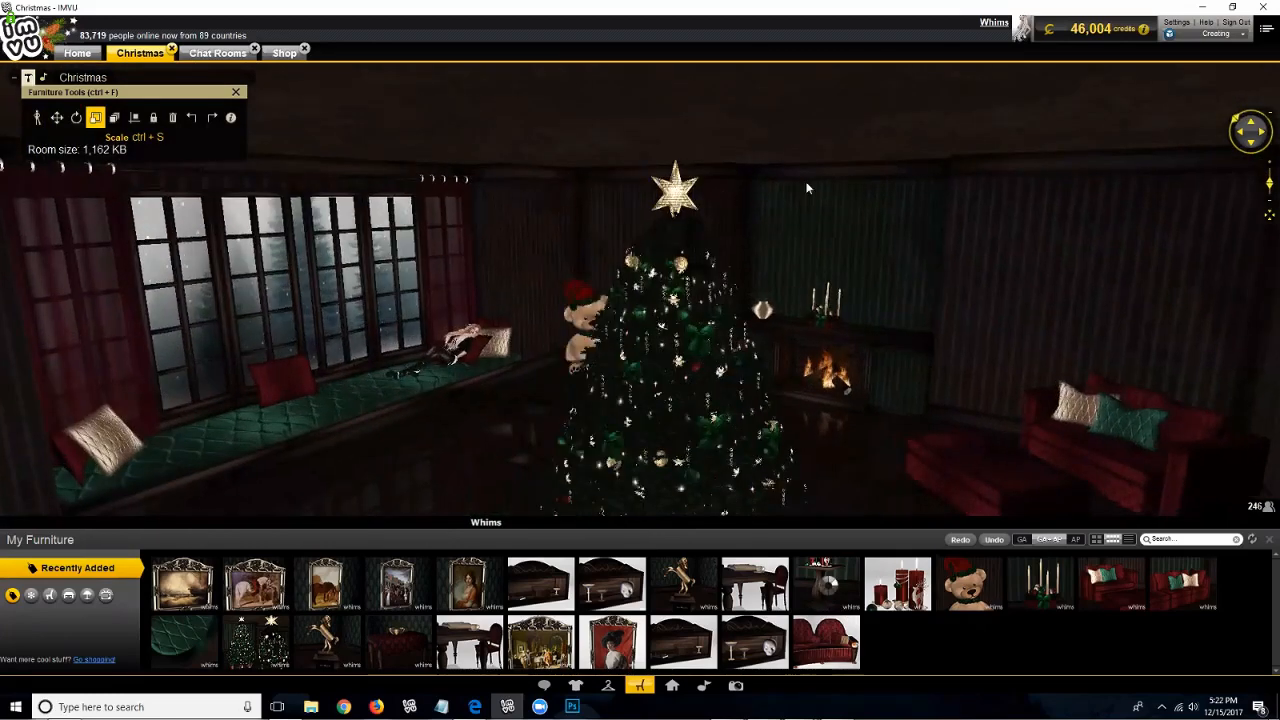
pyautogui.scroll(-2, 797, 206)
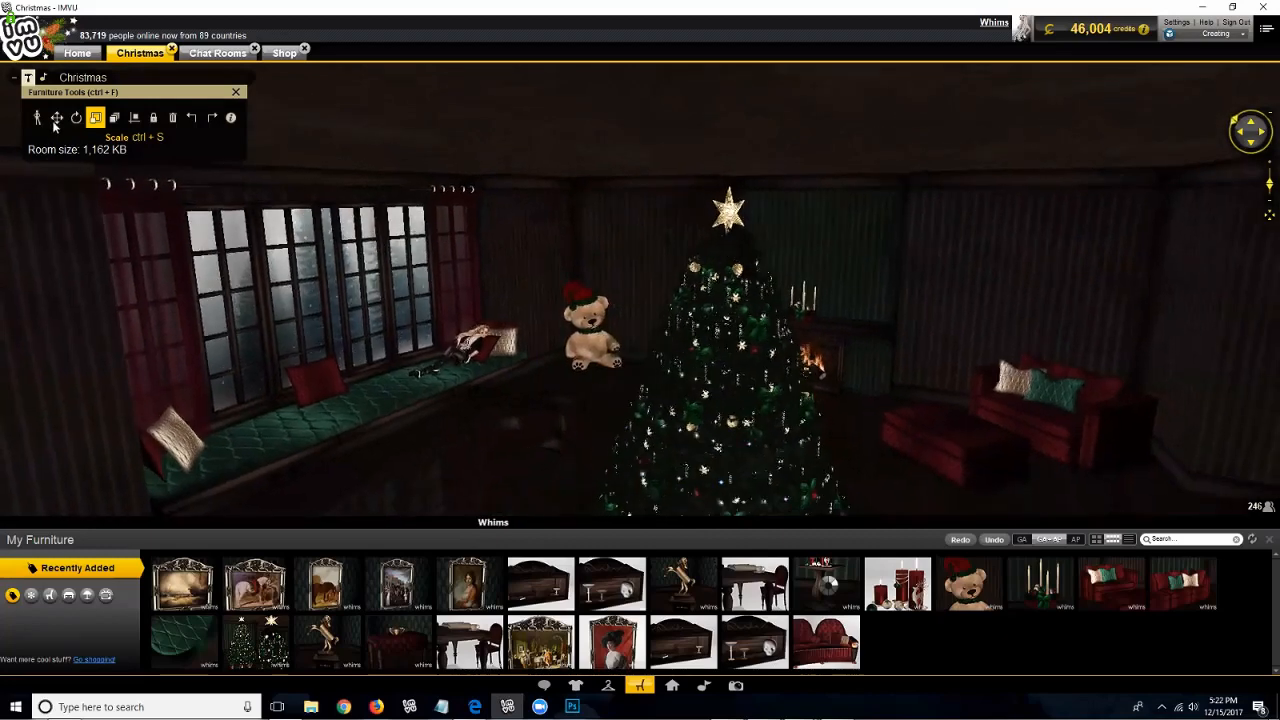
# Step: Move the pedestal side table from near the tree across the floor, past the window bench, to beside the red armchair
pyautogui.moveTo(780, 408); pyautogui.dragTo(627, 488)
pyautogui.scroll(5, 655, 457)
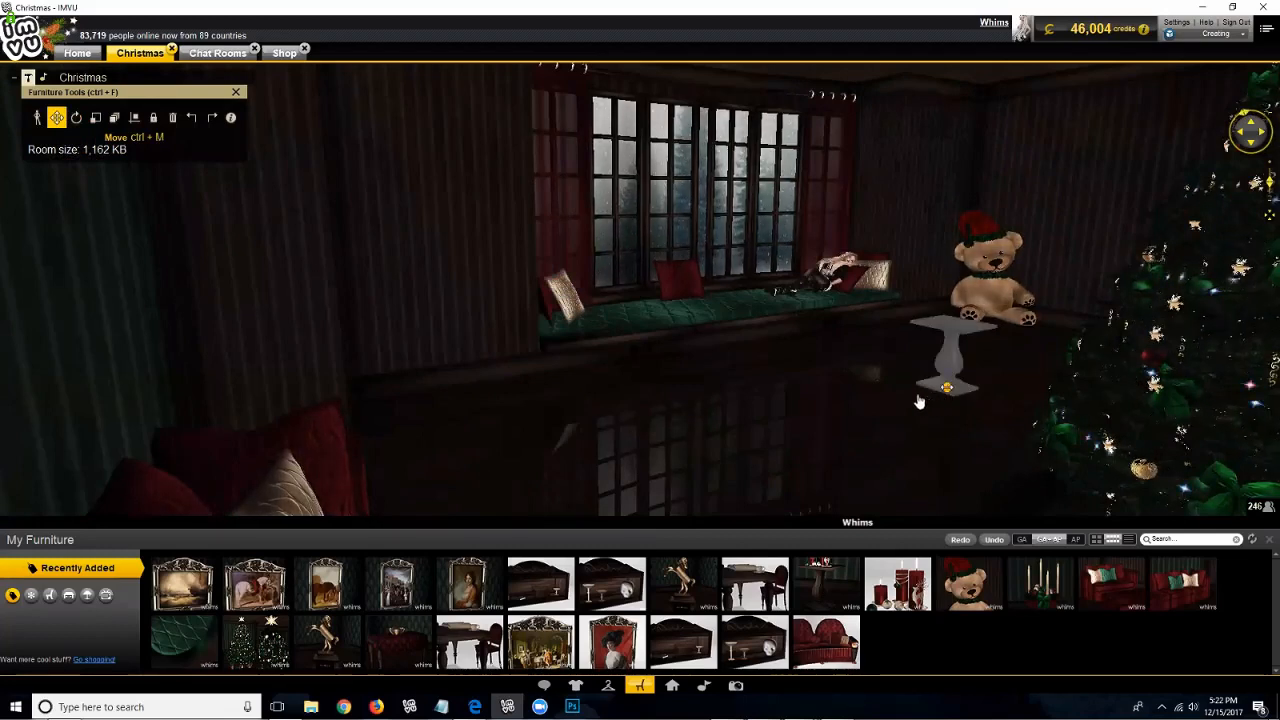
pyautogui.moveTo(775, 410); pyautogui.dragTo(706, 433)
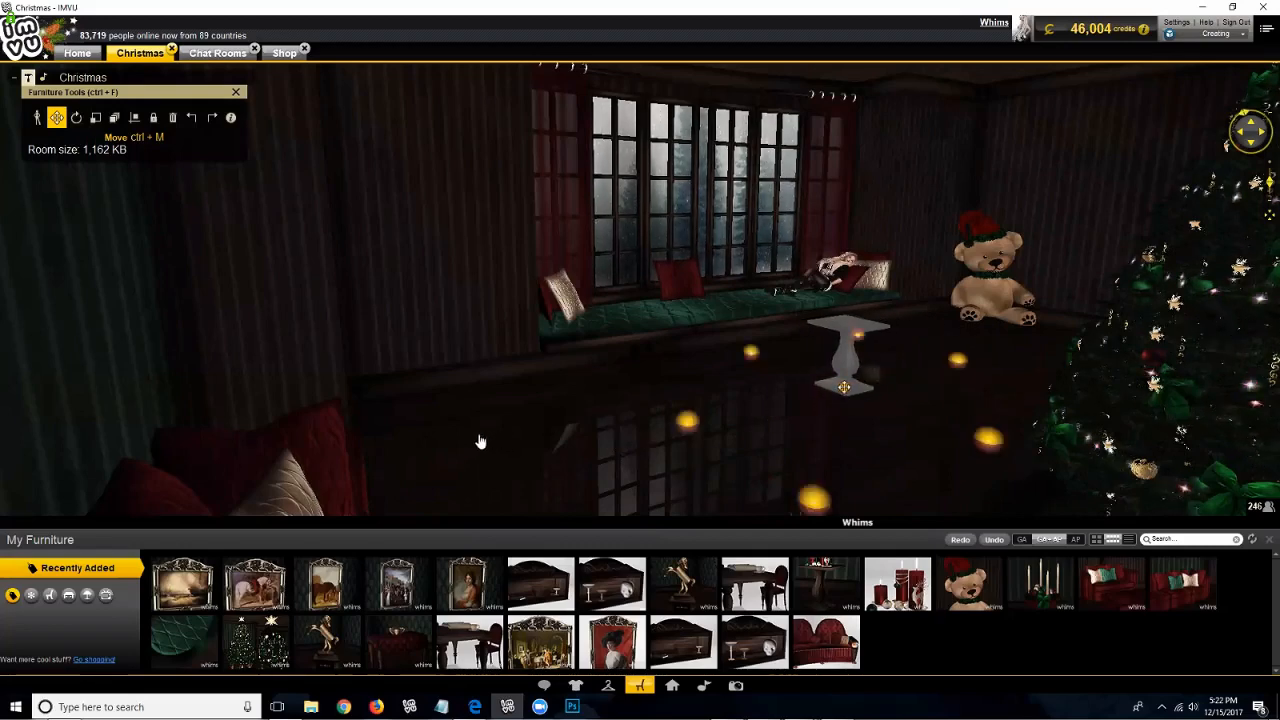
pyautogui.moveTo(480, 441); pyautogui.dragTo(480, 441)
pyautogui.moveTo(831, 404); pyautogui.dragTo(703, 427)
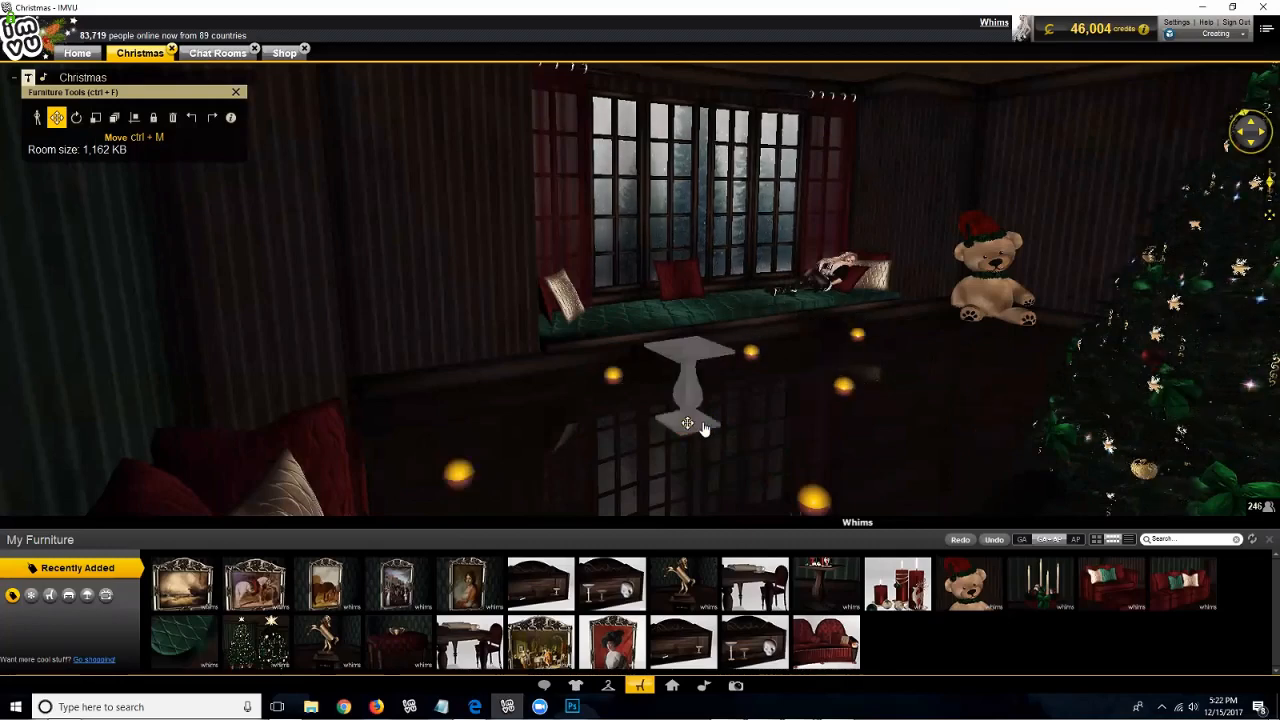
pyautogui.moveTo(853, 430); pyautogui.dragTo(502, 483)
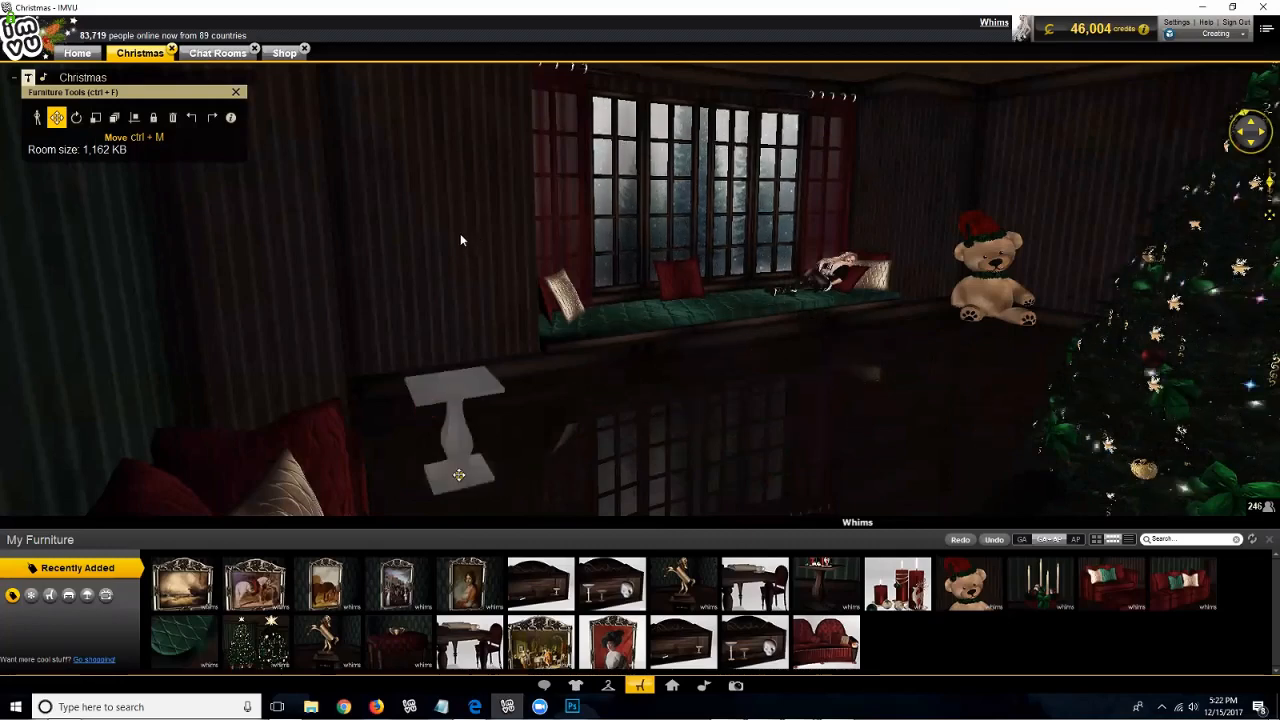
pyautogui.moveTo(461, 235); pyautogui.dragTo(331, 458)
pyautogui.click(445, 450)
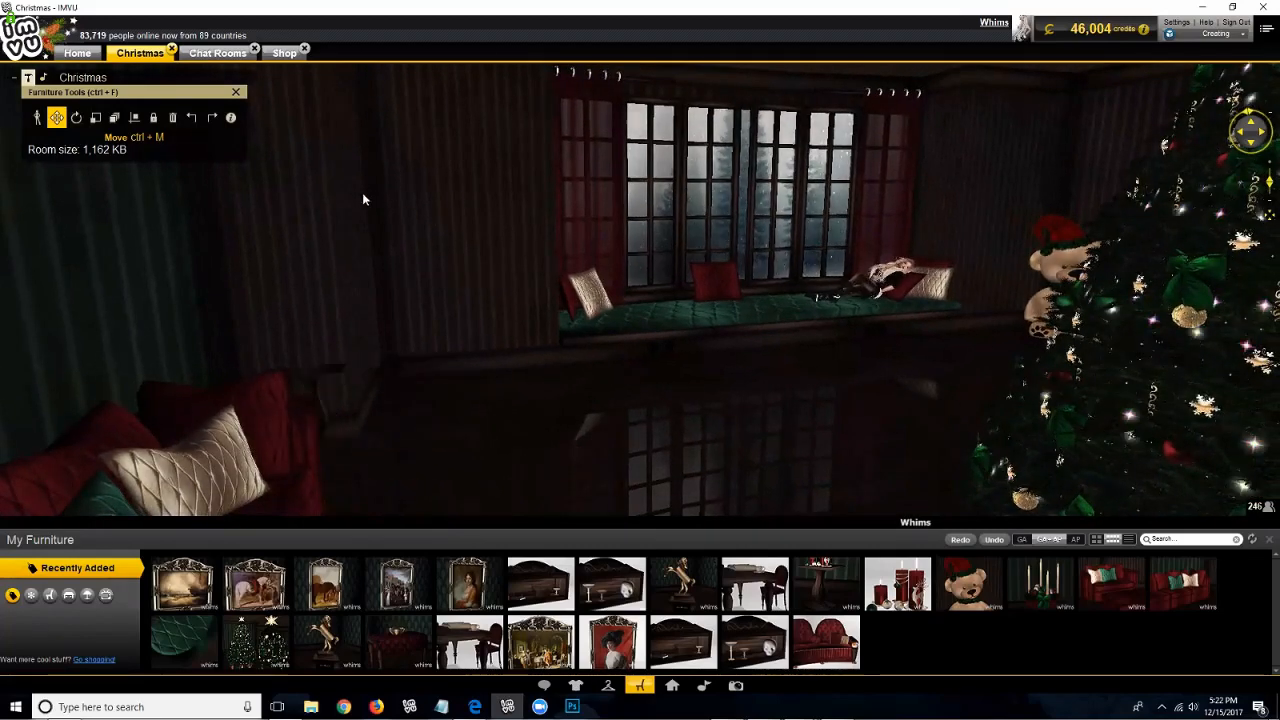
# Step: Seat the avatar on the long red sofa, at the end away from the side table
pyautogui.moveTo(362, 192); pyautogui.dragTo(501, 412)
pyautogui.moveTo(558, 383); pyautogui.dragTo(478, 382)
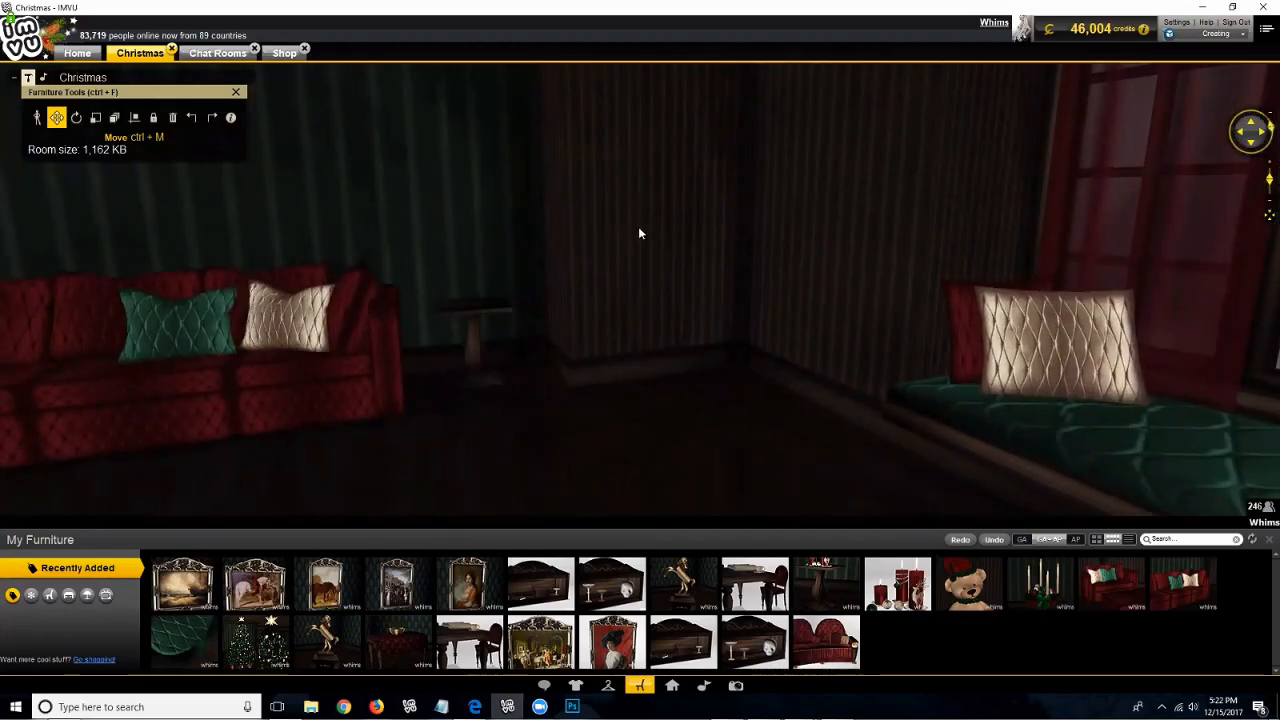
pyautogui.scroll(-10, 697, 254)
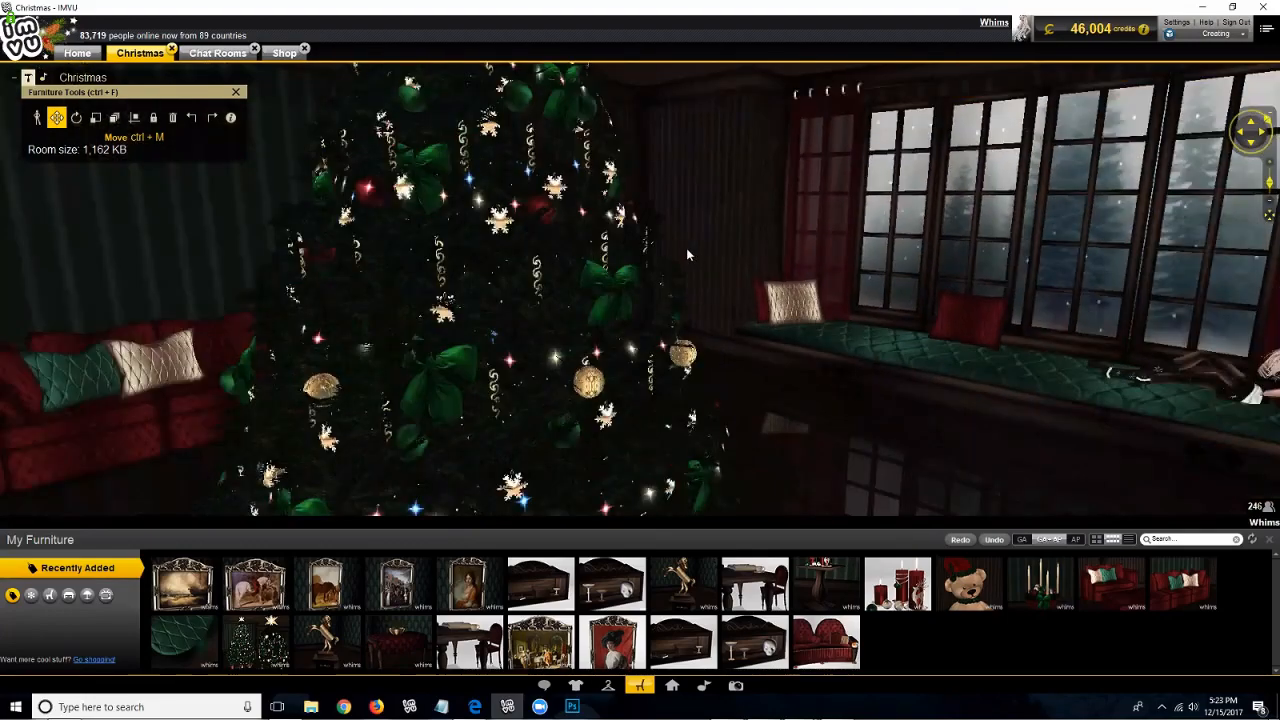
pyautogui.moveTo(684, 252); pyautogui.dragTo(247, 166)
pyautogui.scroll(-5, 247, 166)
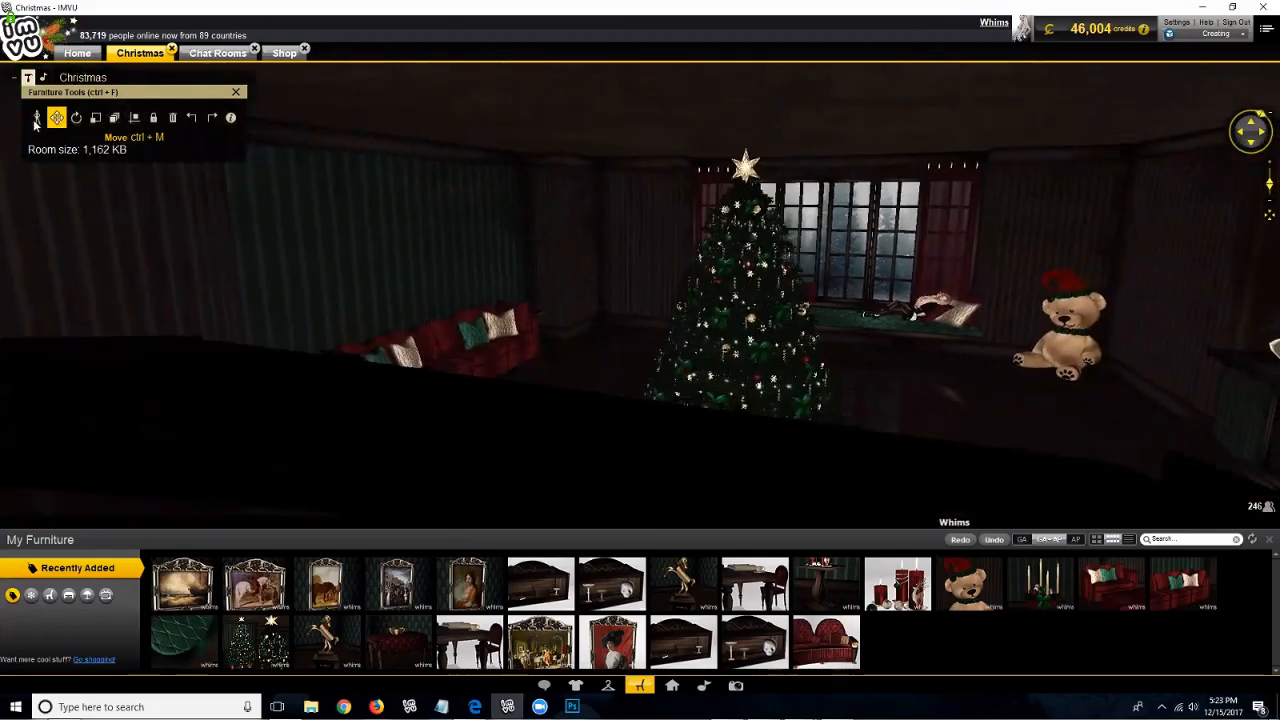
pyautogui.scroll(5, 371, 434)
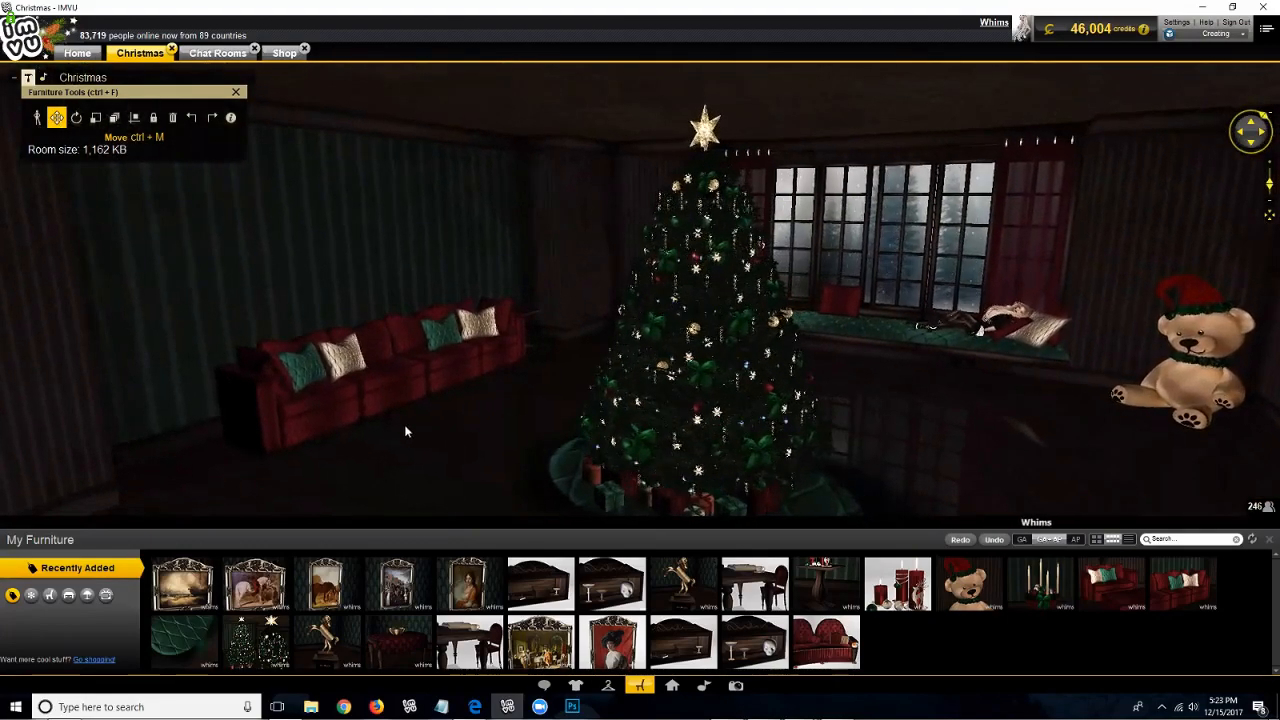
pyautogui.hotkey('ctrl', 'e')
pyautogui.click(394, 424)
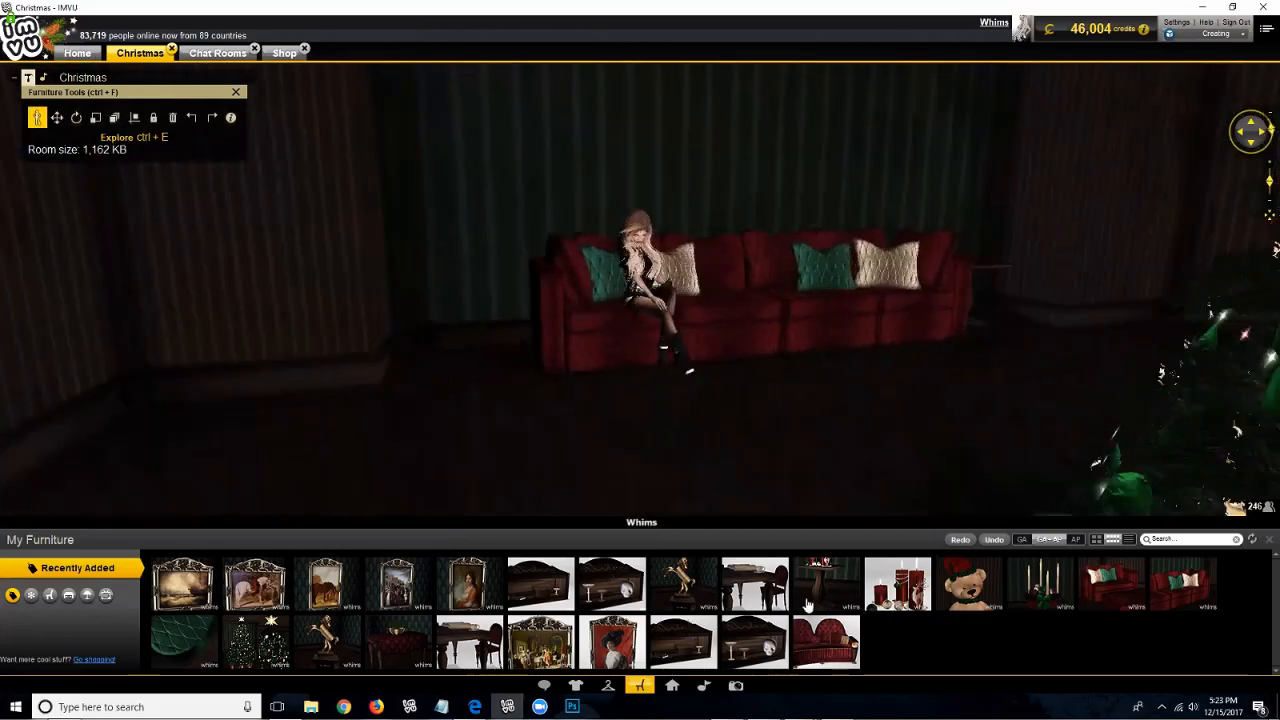
# Step: Add a second pedestal side table from the furniture inventory and move it toward the sofa end where the avatar sits
pyautogui.click(818, 602)
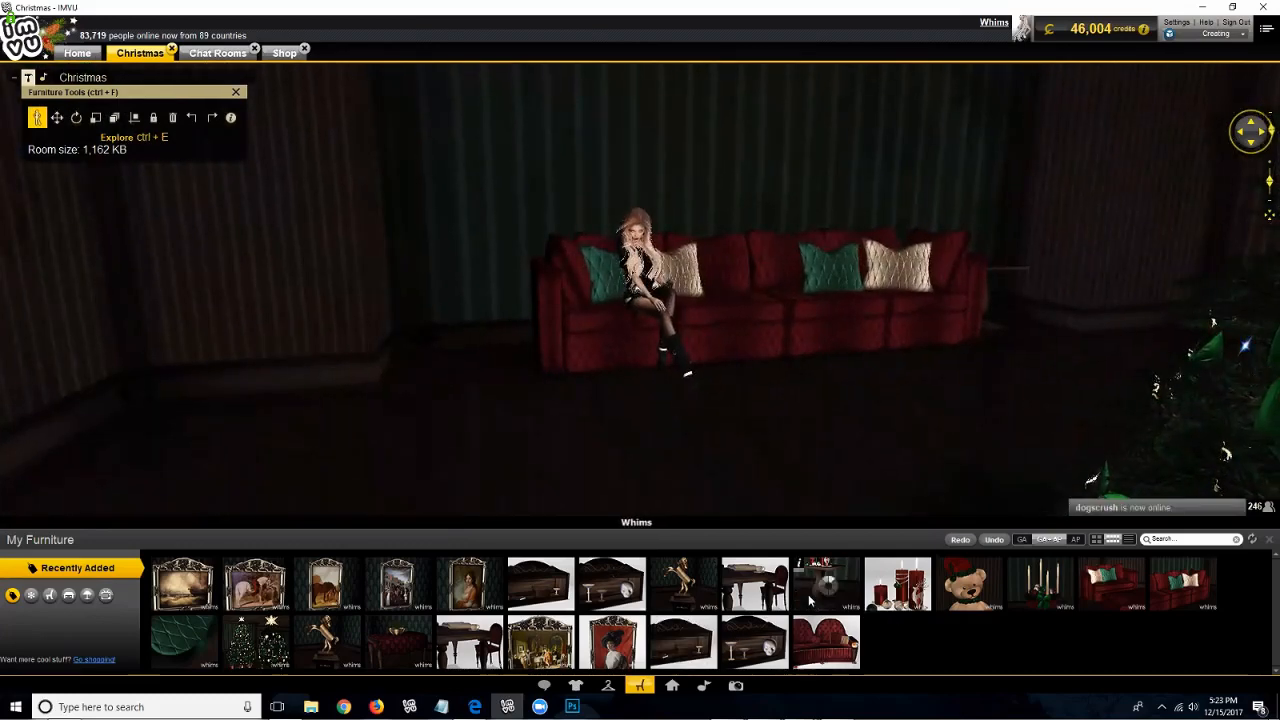
pyautogui.click(57, 118)
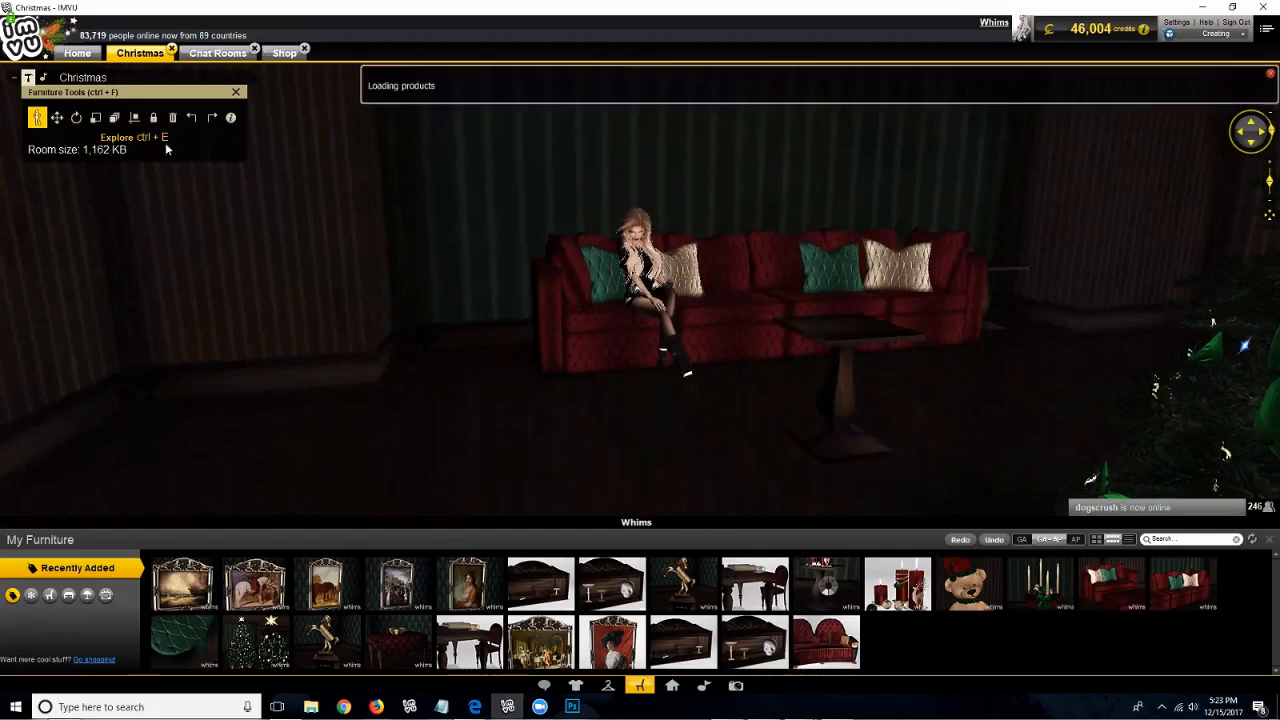
pyautogui.moveTo(845, 447); pyautogui.dragTo(529, 451)
pyautogui.moveTo(405, 154); pyautogui.dragTo(676, 405)
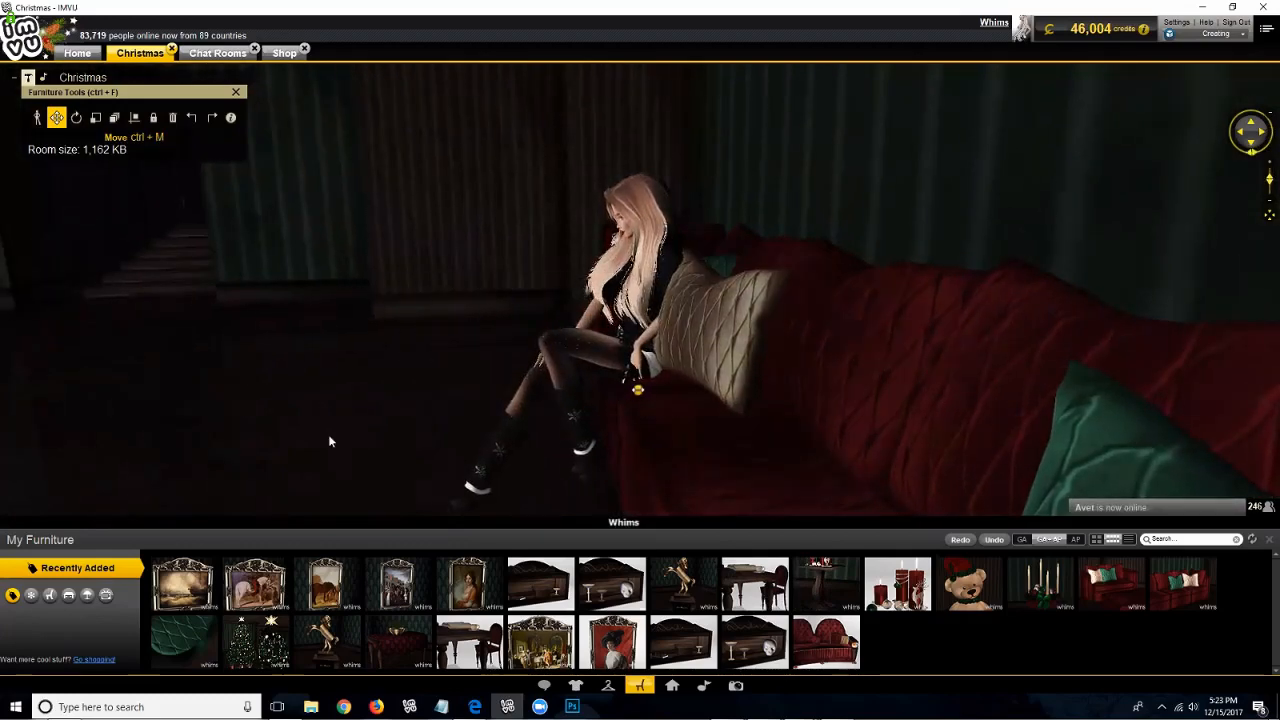
# Step: Align the second side table next to the wall, just beyond the avatar's end of the red sofa
pyautogui.moveTo(400, 449); pyautogui.dragTo(451, 447)
pyautogui.scroll(-3, 451, 447)
pyautogui.moveTo(447, 403); pyautogui.dragTo(436, 408)
pyautogui.moveTo(732, 172); pyautogui.dragTo(543, 220)
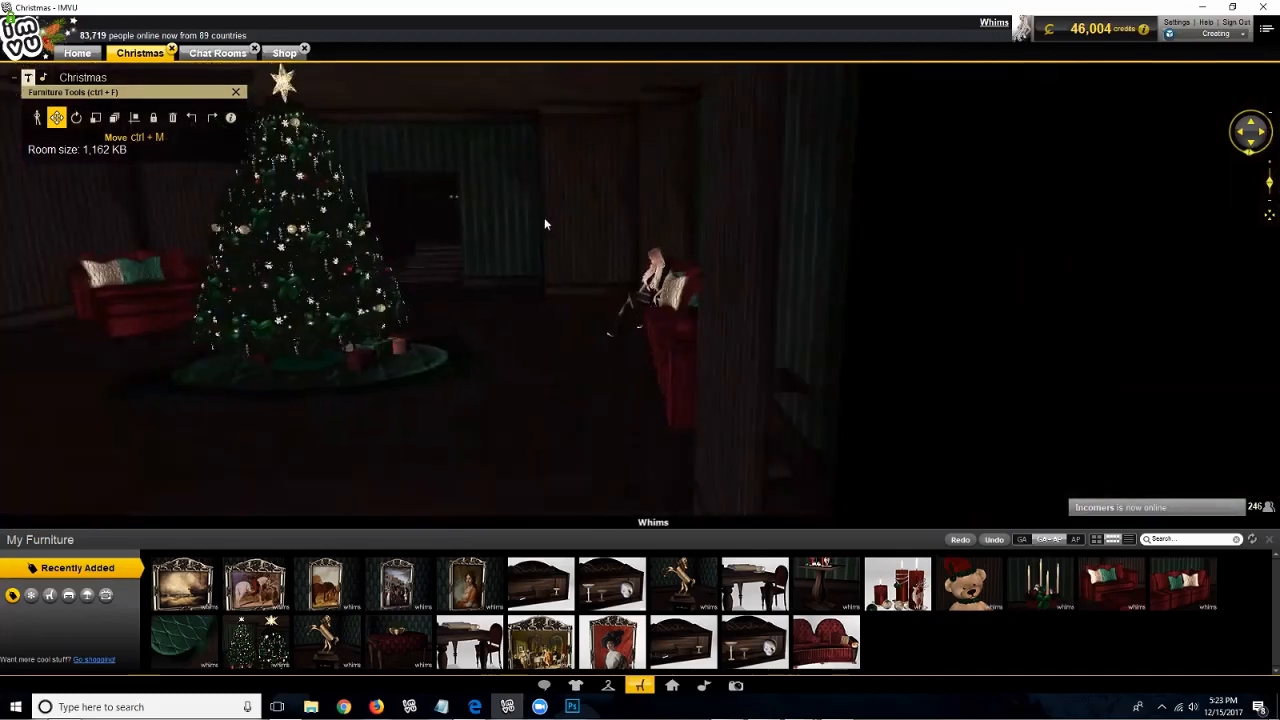
pyautogui.scroll(-4, 725, 445)
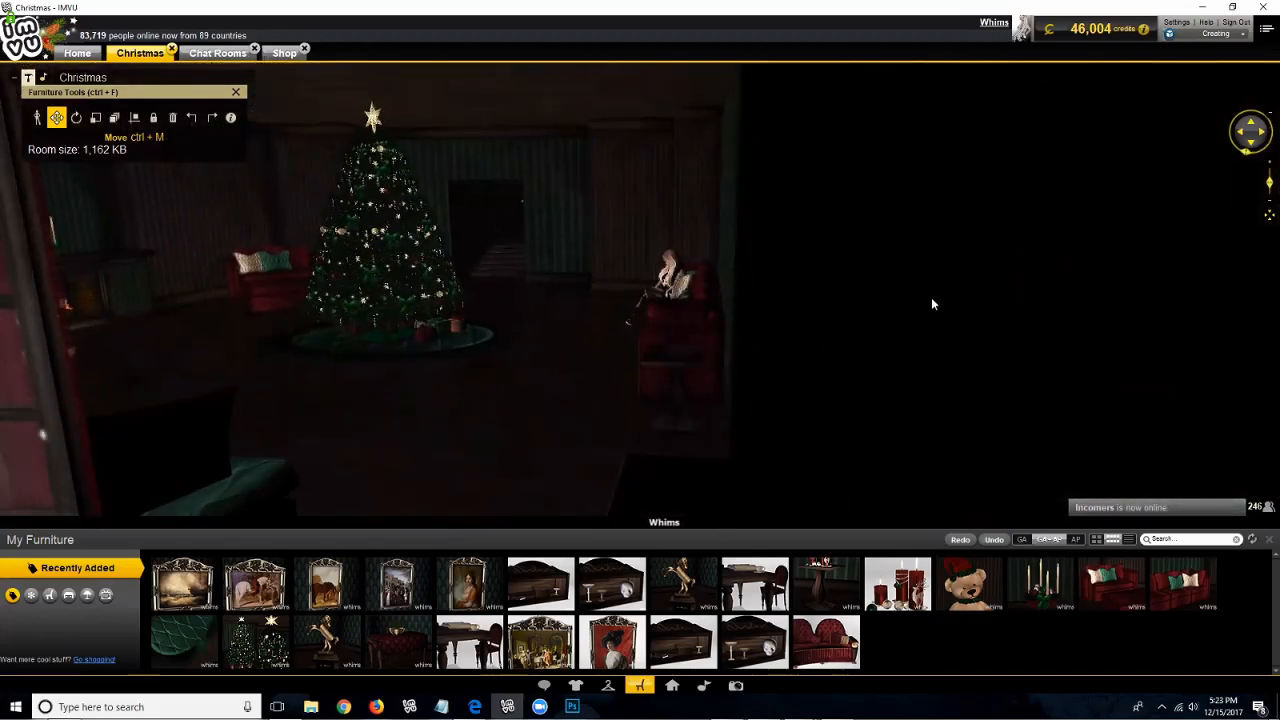
pyautogui.moveTo(931, 303); pyautogui.dragTo(985, 330)
pyautogui.moveTo(628, 498); pyautogui.dragTo(570, 488)
pyautogui.moveTo(372, 473); pyautogui.dragTo(793, 600)
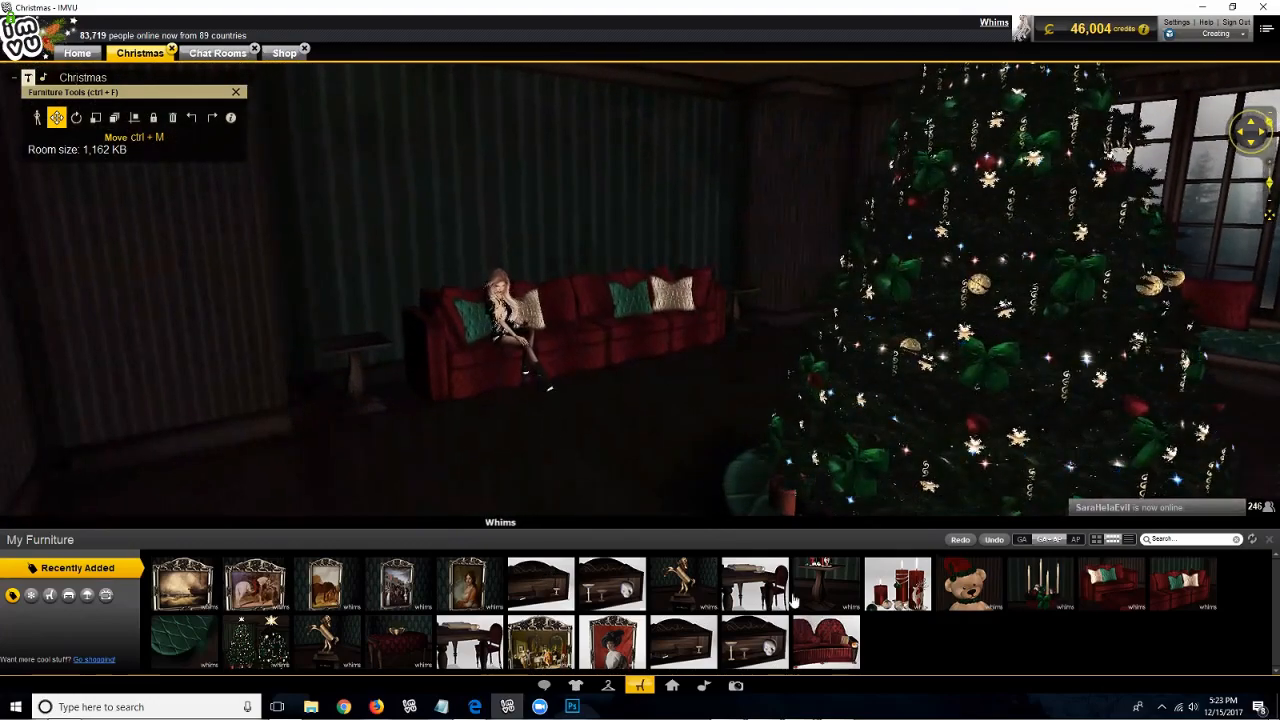
# Step: Add the red candle set to the room and turn it near the side table at the avatar's end of the sofa
pyautogui.click(885, 603)
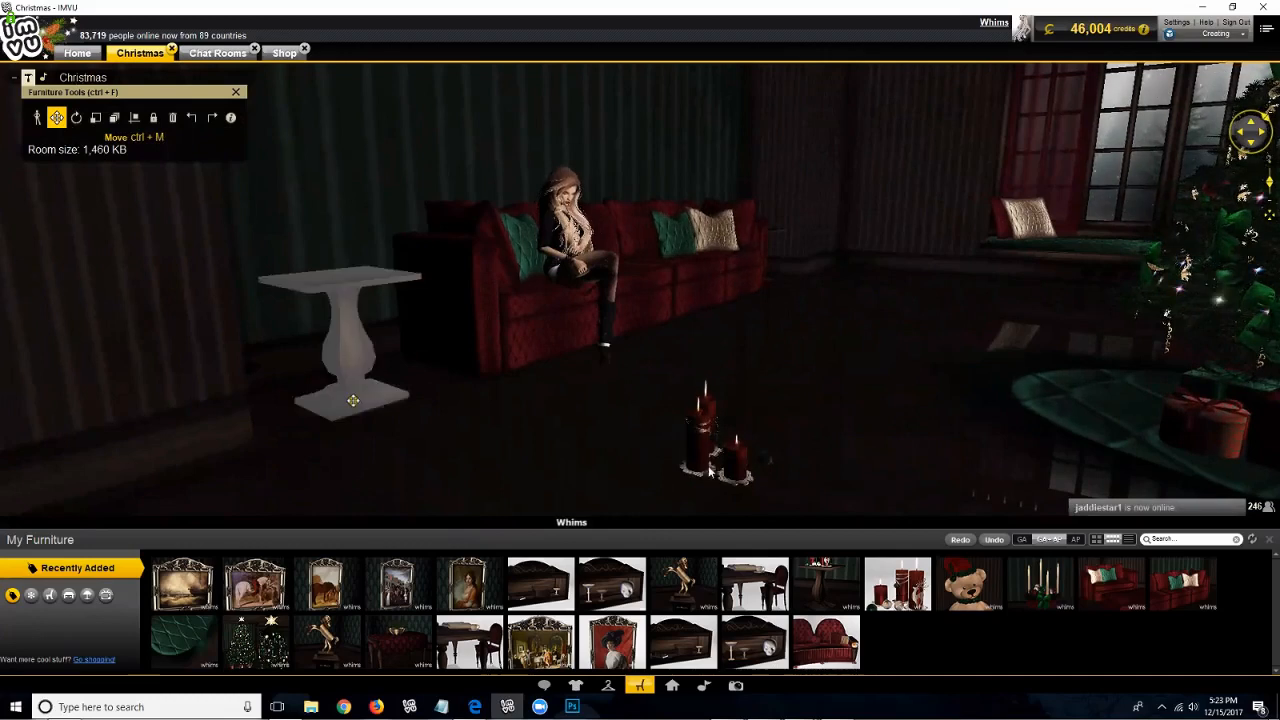
pyautogui.moveTo(490, 459); pyautogui.dragTo(527, 456)
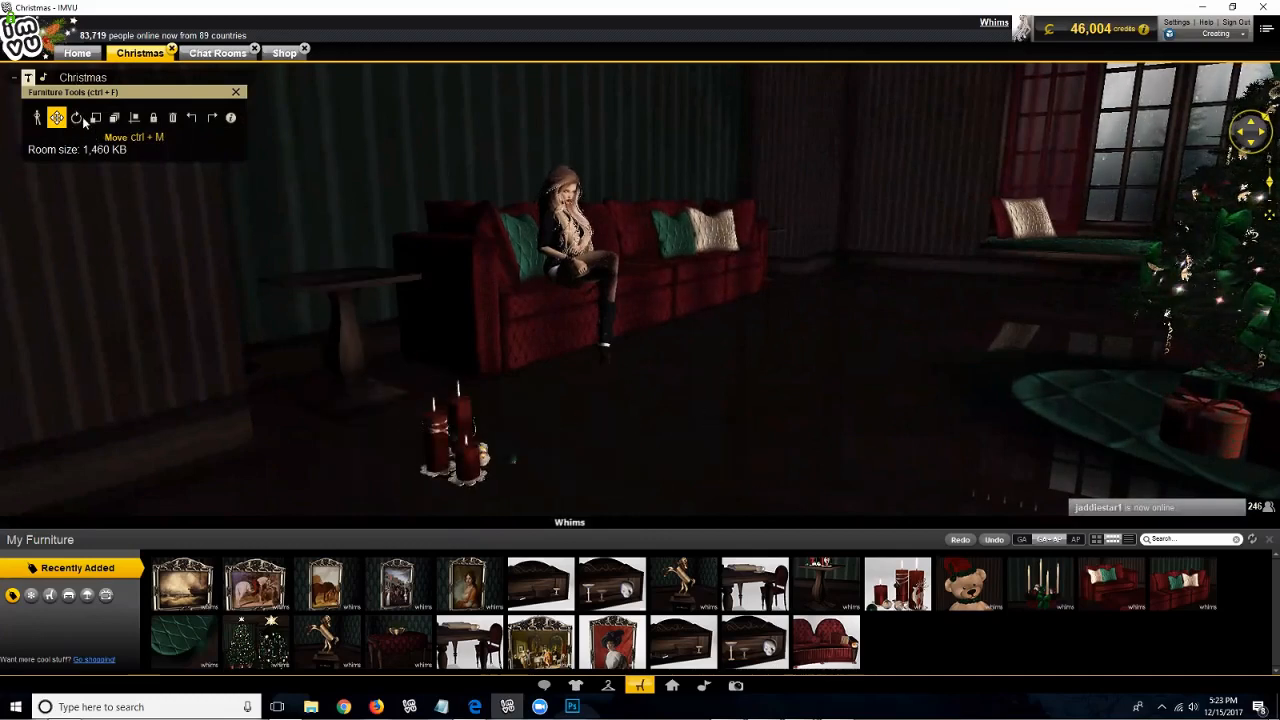
pyautogui.moveTo(511, 458); pyautogui.dragTo(653, 423)
pyautogui.moveTo(547, 419); pyautogui.dragTo(497, 409)
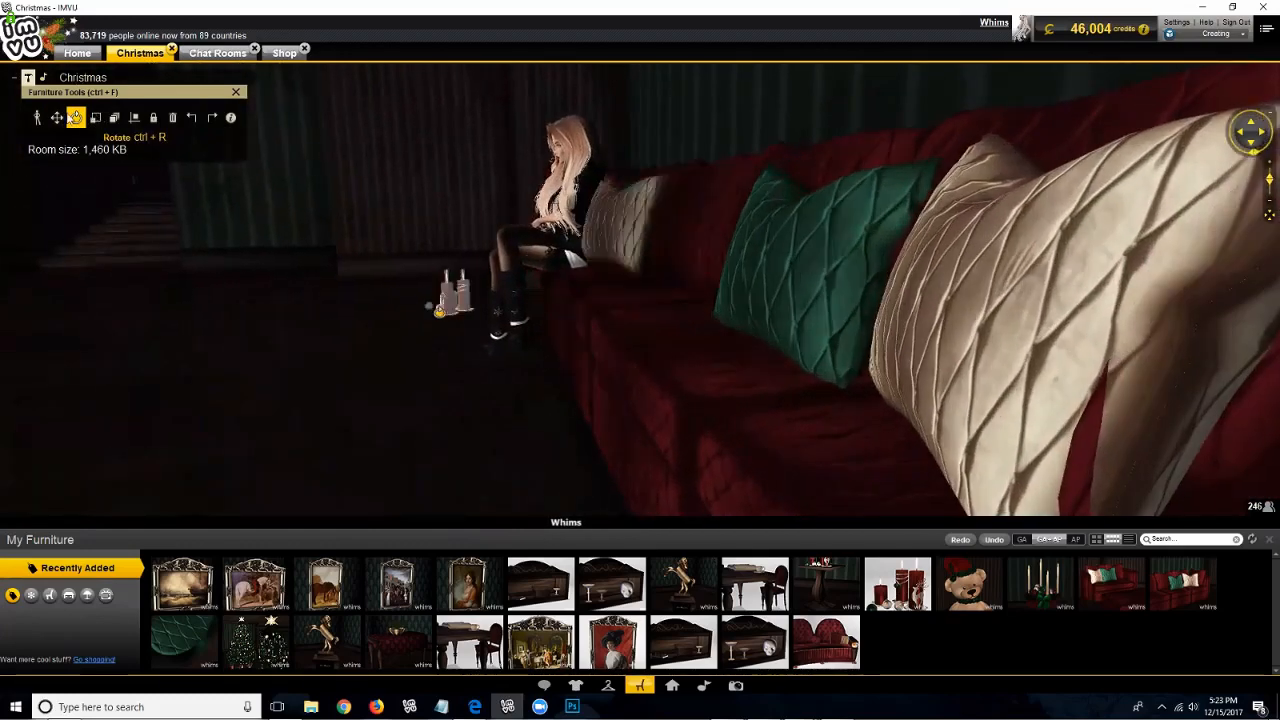
# Step: Move the candle set up to the side table and raise it onto the tabletop
pyautogui.click(57, 118)
pyautogui.moveTo(448, 306); pyautogui.dragTo(576, 316)
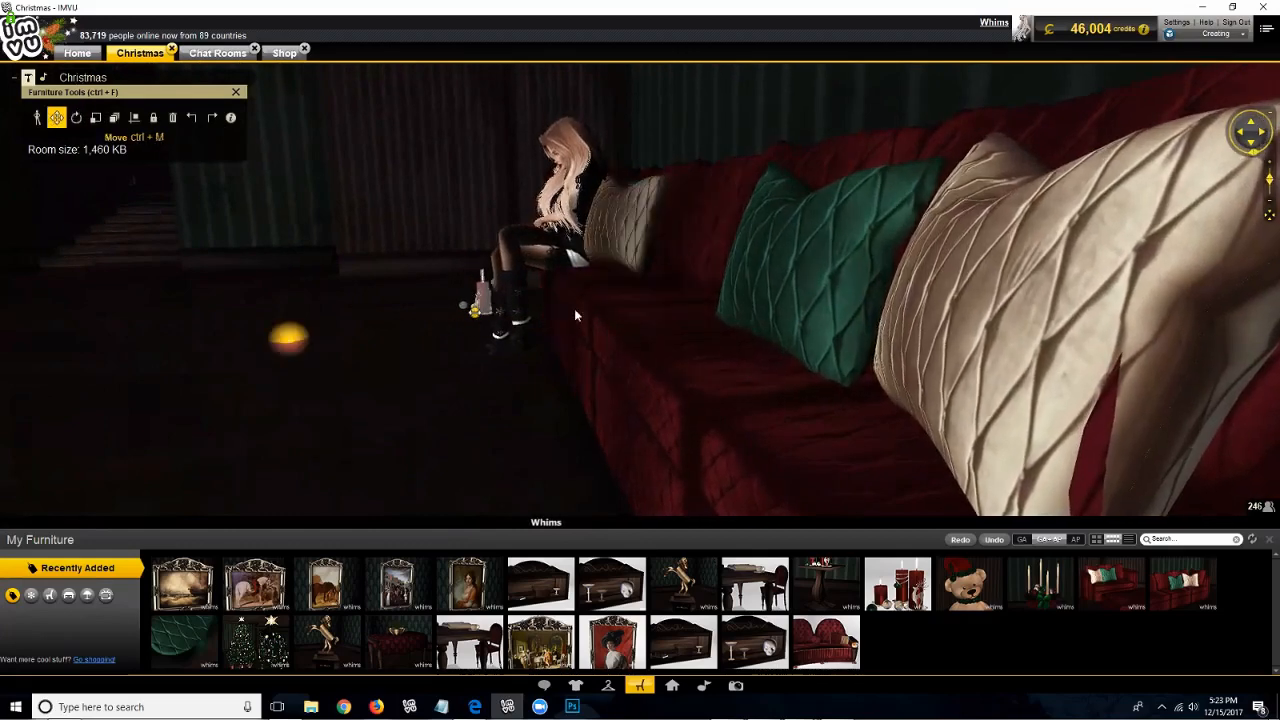
pyautogui.scroll(-3, 790, 134)
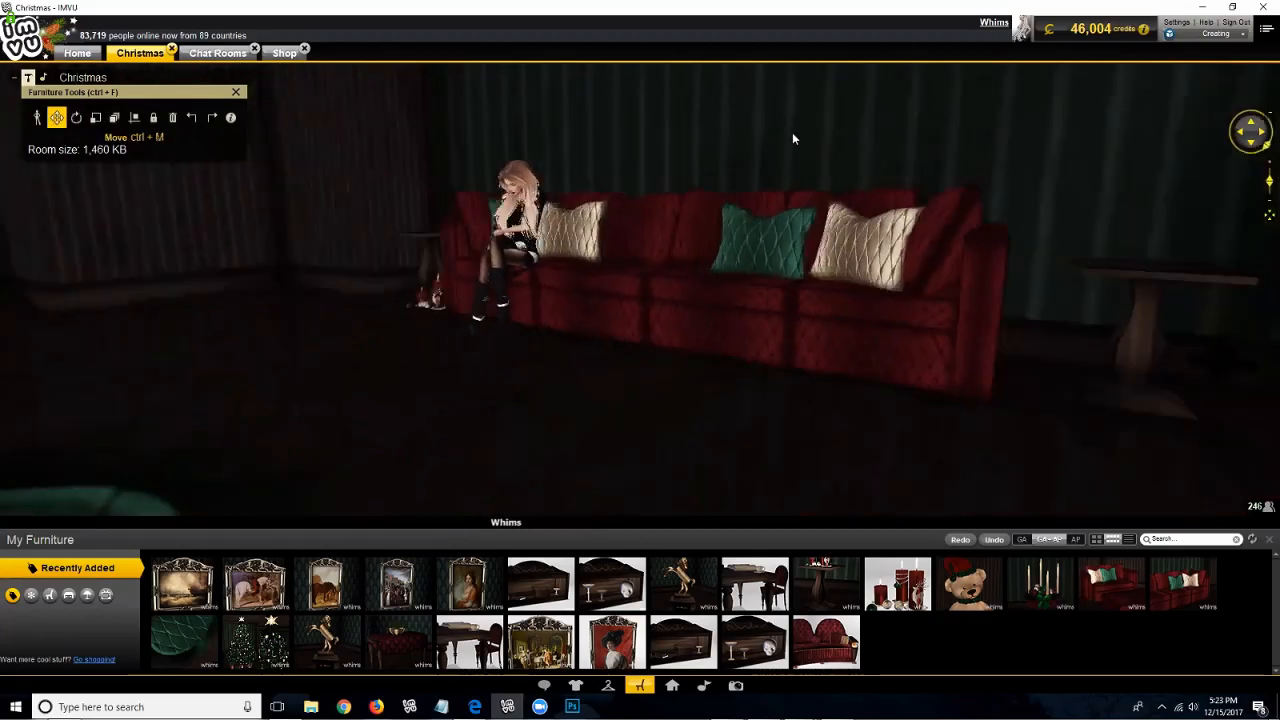
pyautogui.moveTo(790, 134); pyautogui.dragTo(530, 205)
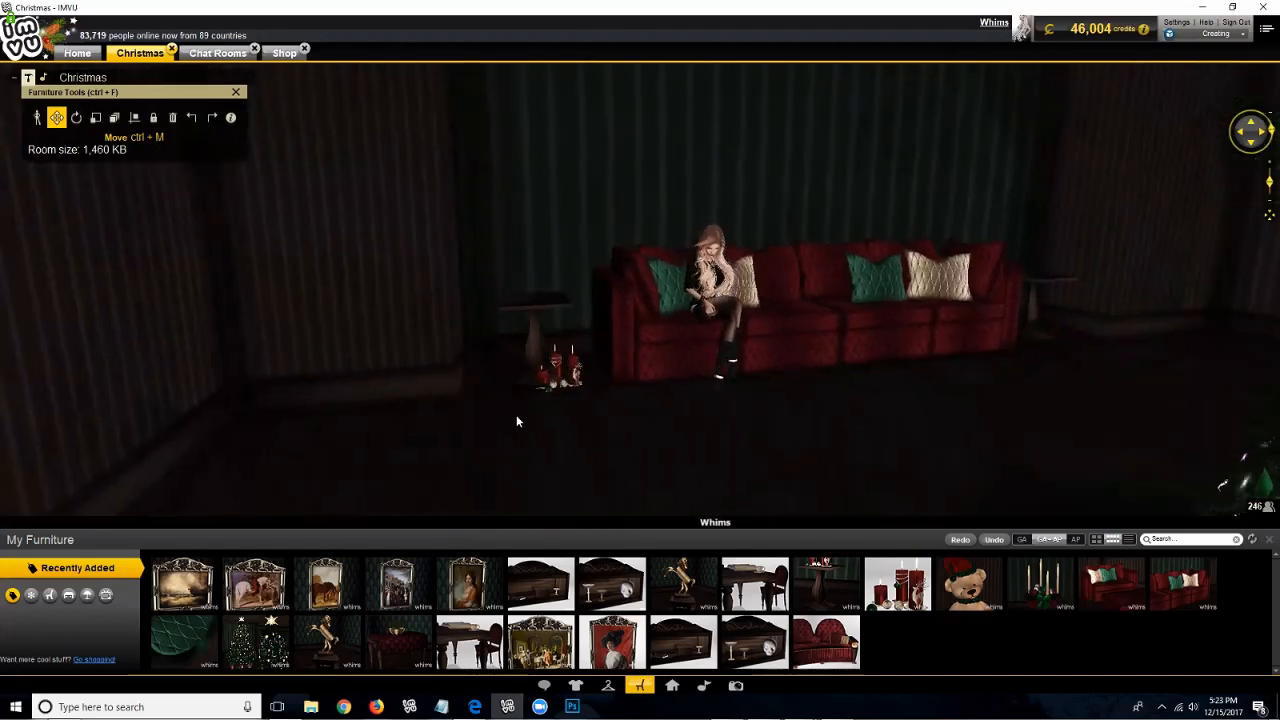
pyautogui.scroll(4, 480, 495)
pyautogui.moveTo(480, 452); pyautogui.dragTo(510, 296)
pyautogui.moveTo(472, 335); pyautogui.dragTo(556, 209)
pyautogui.click(556, 206)
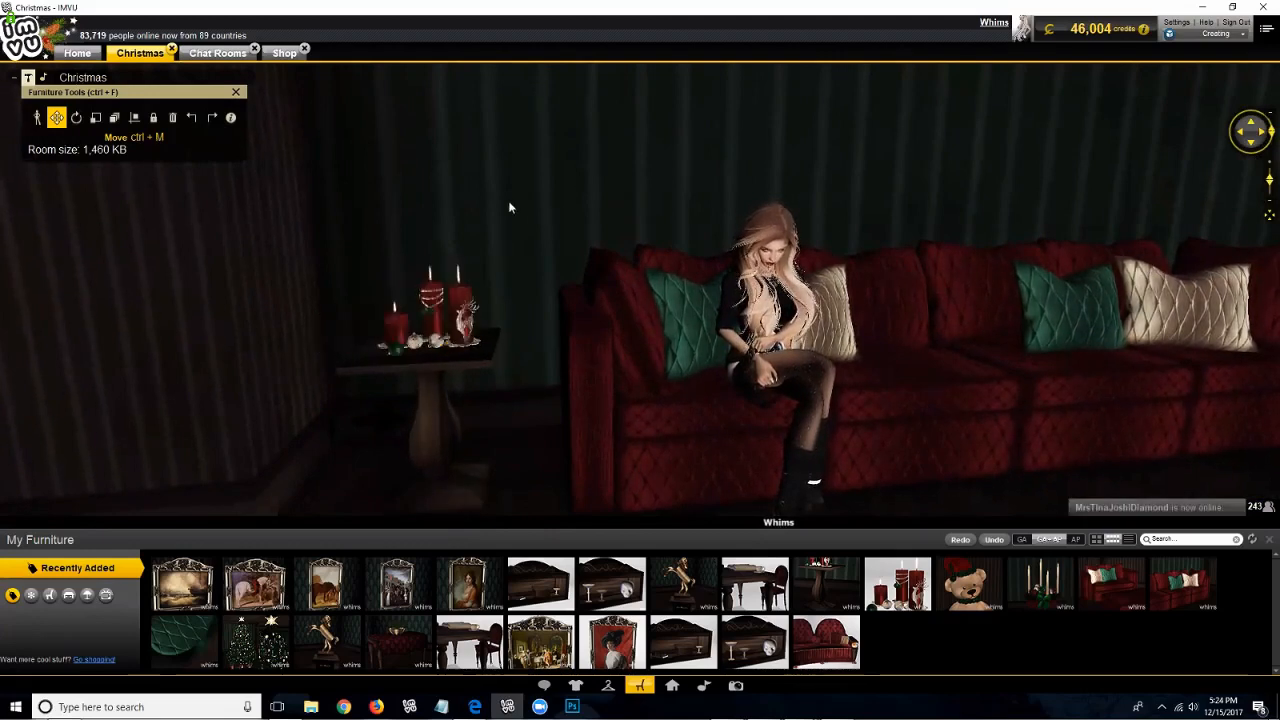
# Step: Seat the avatar at the opposite end of the sofa and delete the extra pedestal table standing in front of it
pyautogui.moveTo(461, 198); pyautogui.dragTo(3, 155)
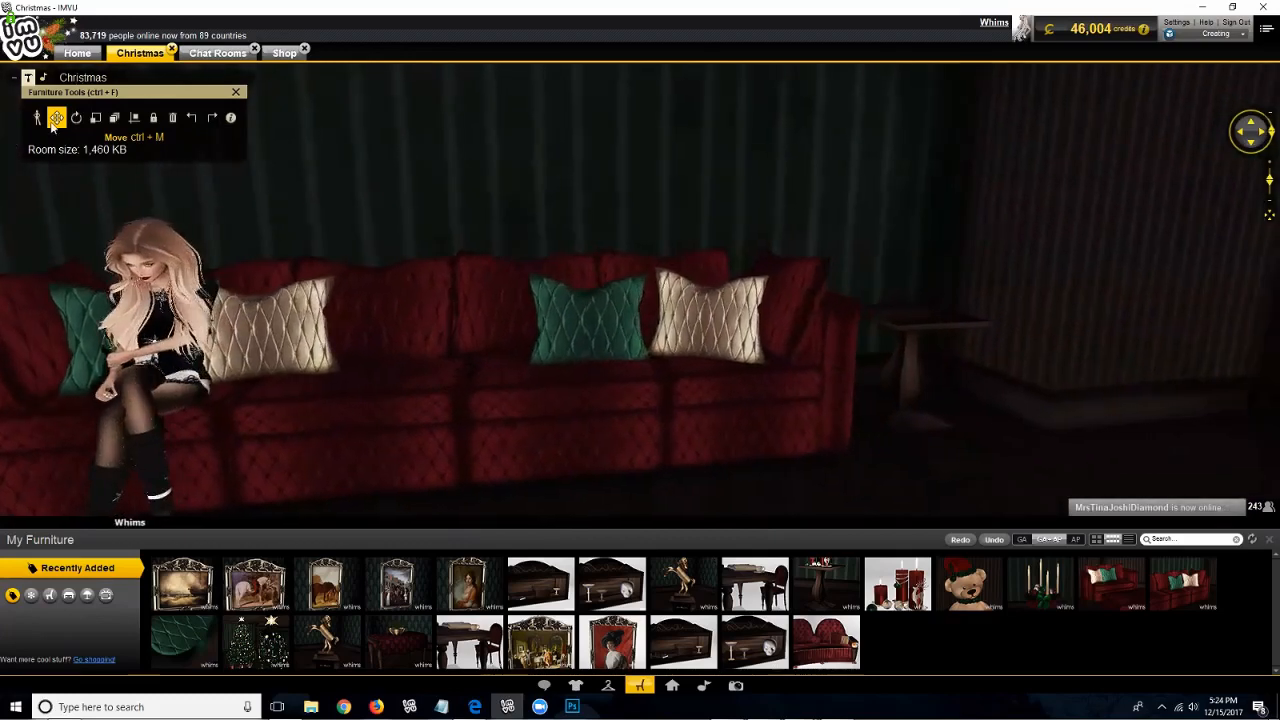
pyautogui.hotkey('ctrl', 'e')
pyautogui.click(693, 424)
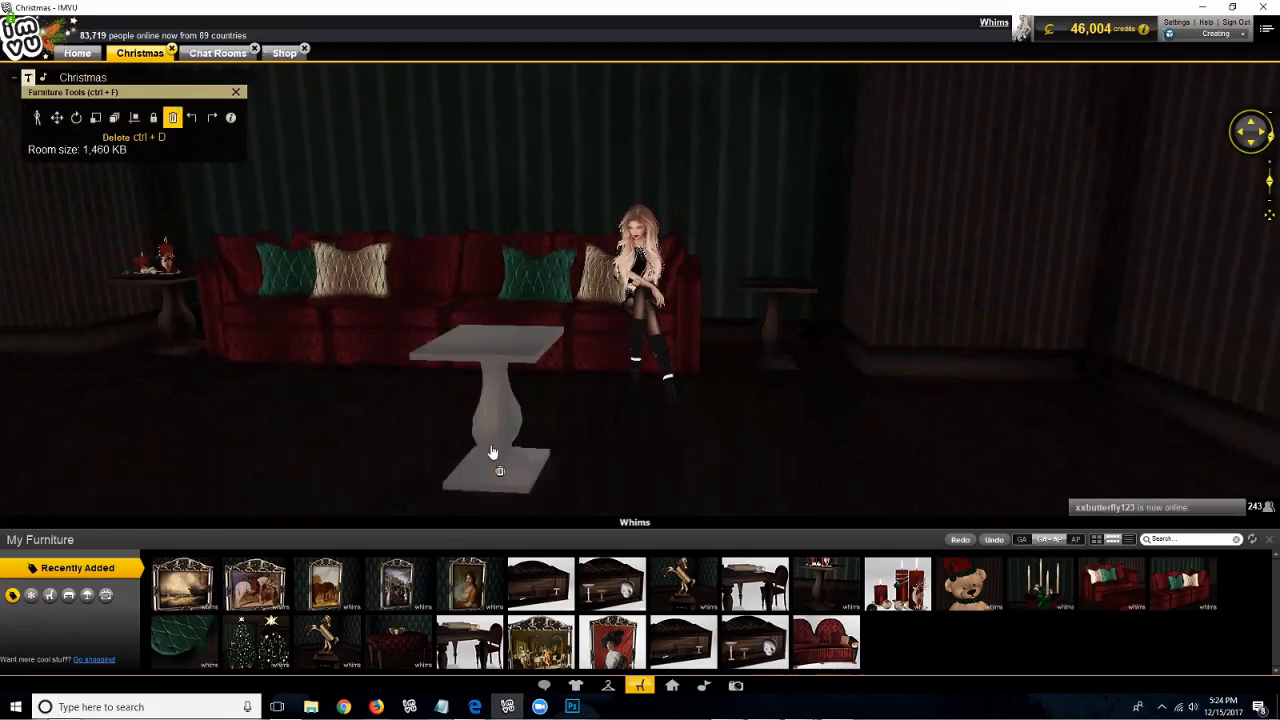
pyautogui.click(494, 455)
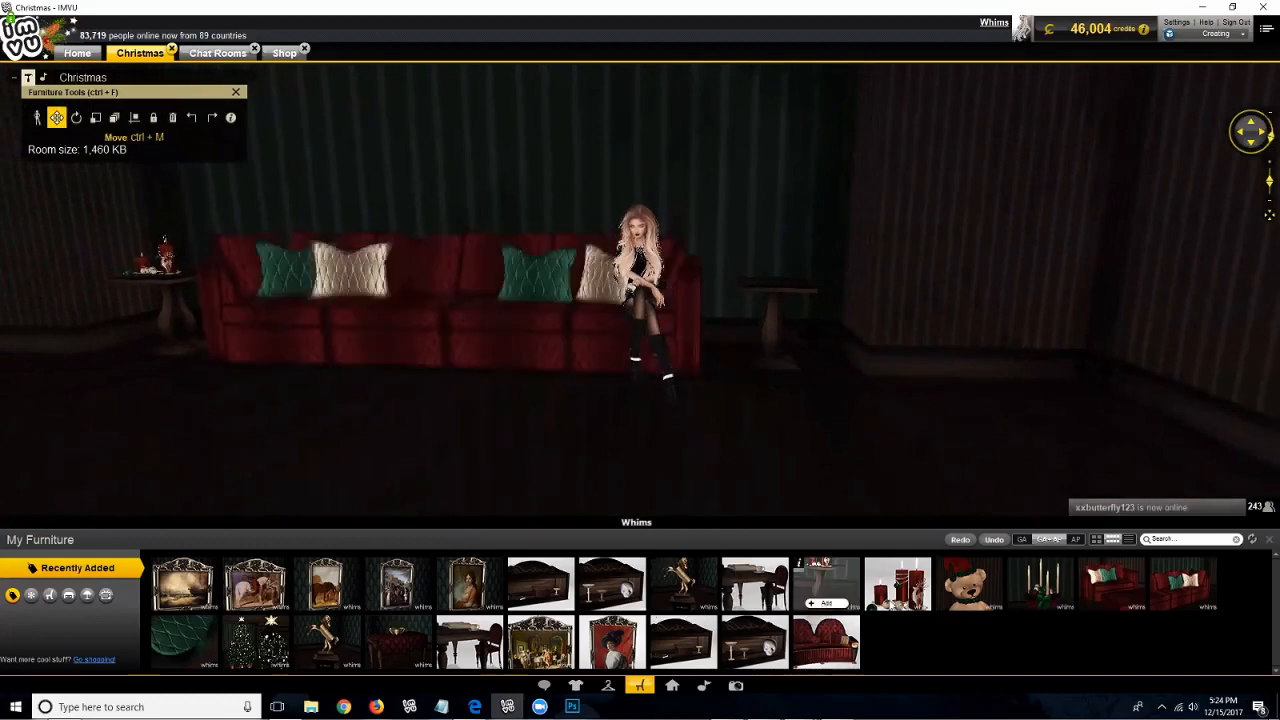
# Step: Add a second red candle set and move it across the floor in front of the empty side table
pyautogui.moveTo(893, 605)
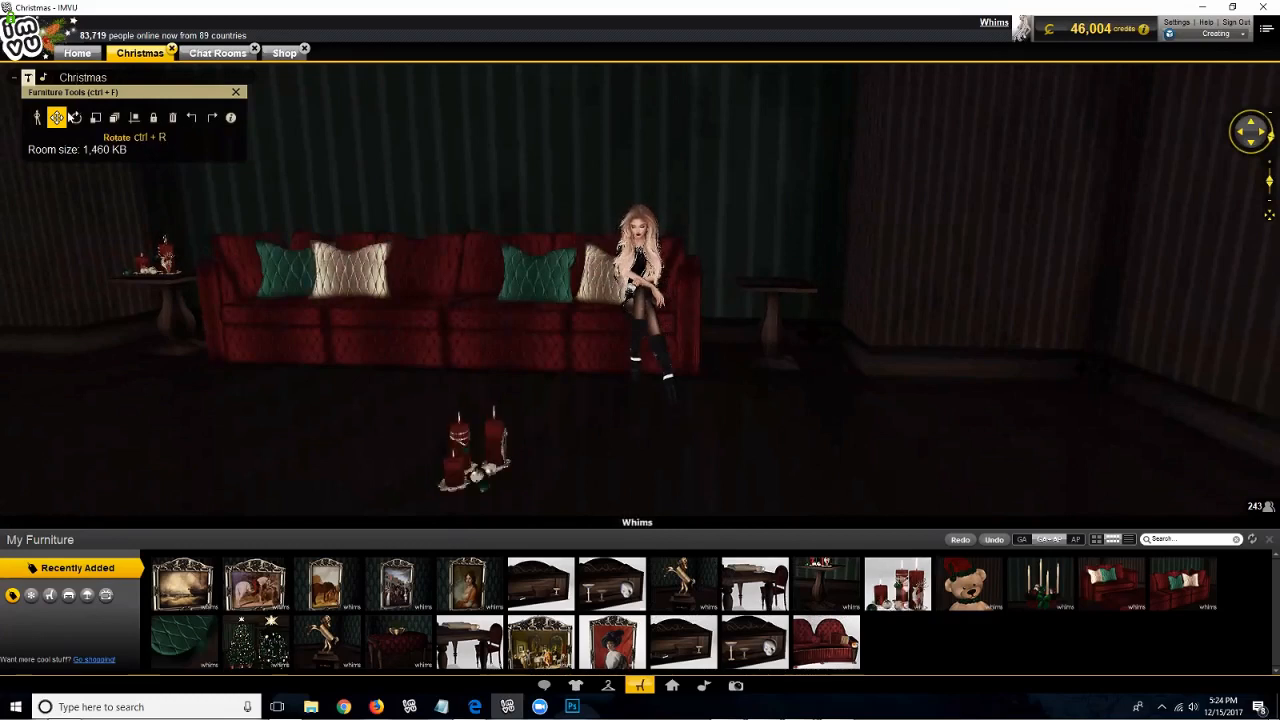
pyautogui.moveTo(525, 473); pyautogui.dragTo(825, 478)
pyautogui.moveTo(748, 175); pyautogui.dragTo(631, 178)
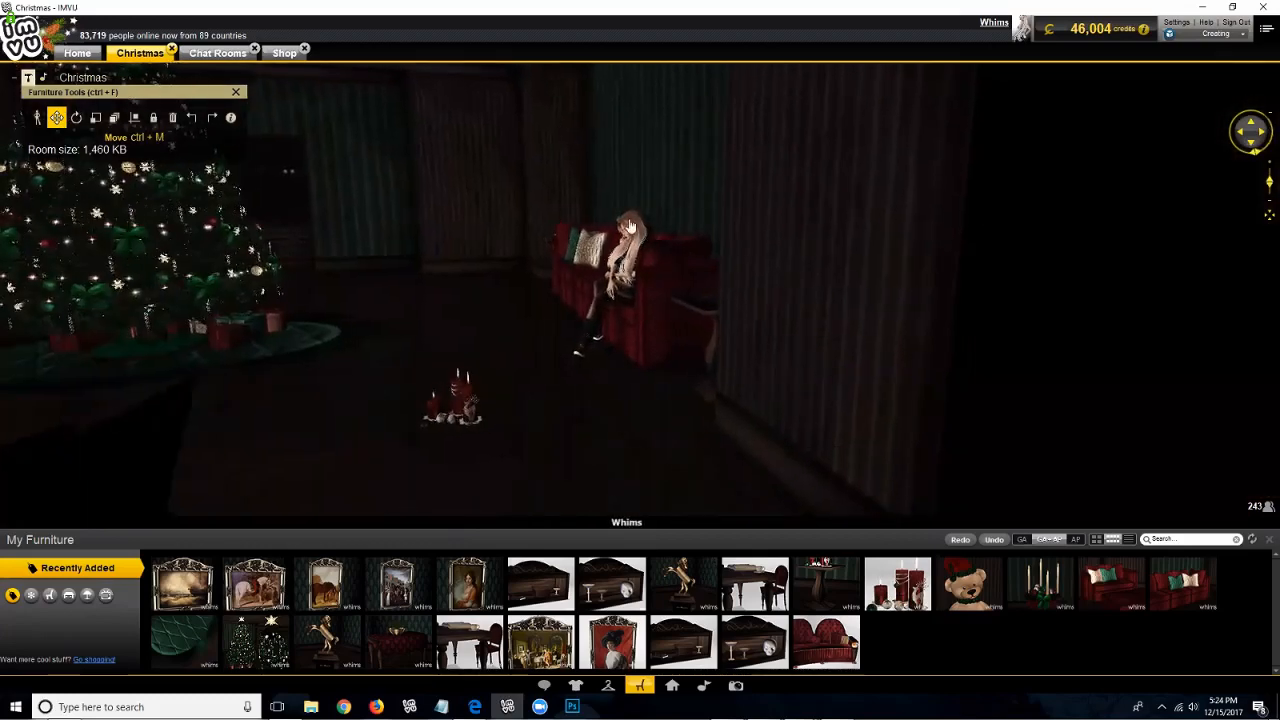
pyautogui.moveTo(572, 440); pyautogui.dragTo(645, 440)
pyautogui.click(477, 473)
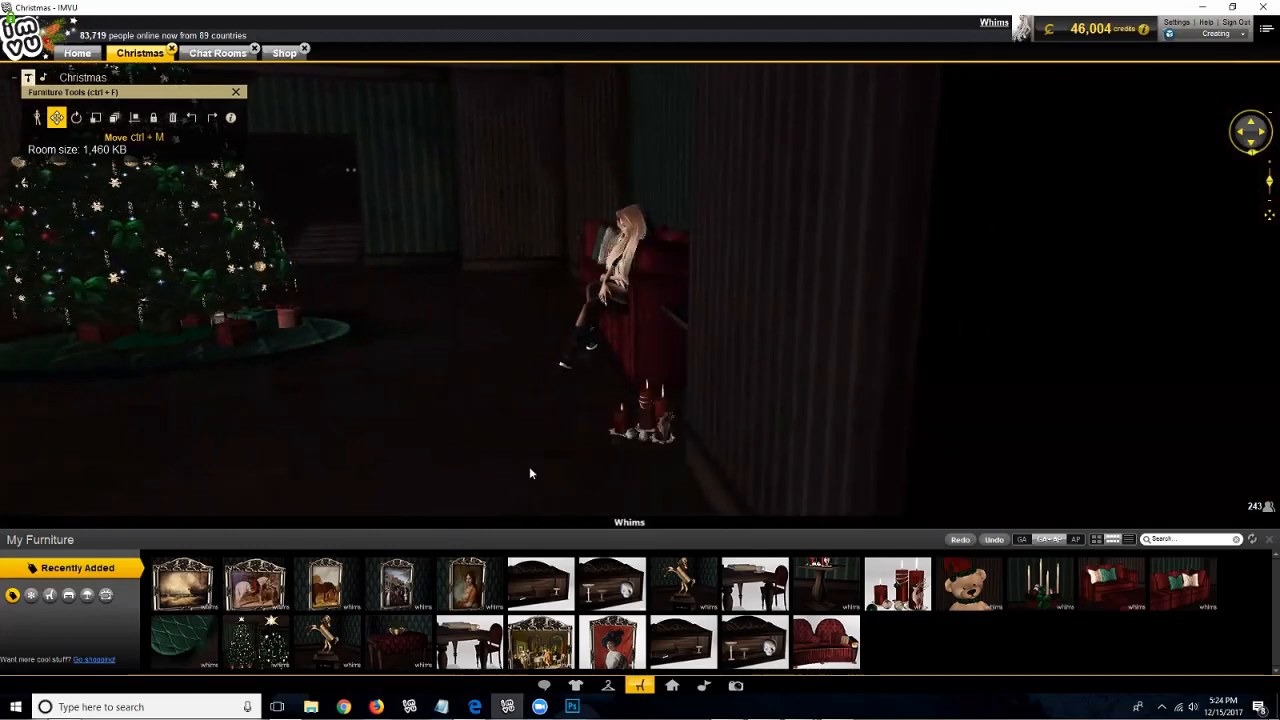
pyautogui.moveTo(554, 473); pyautogui.dragTo(592, 473)
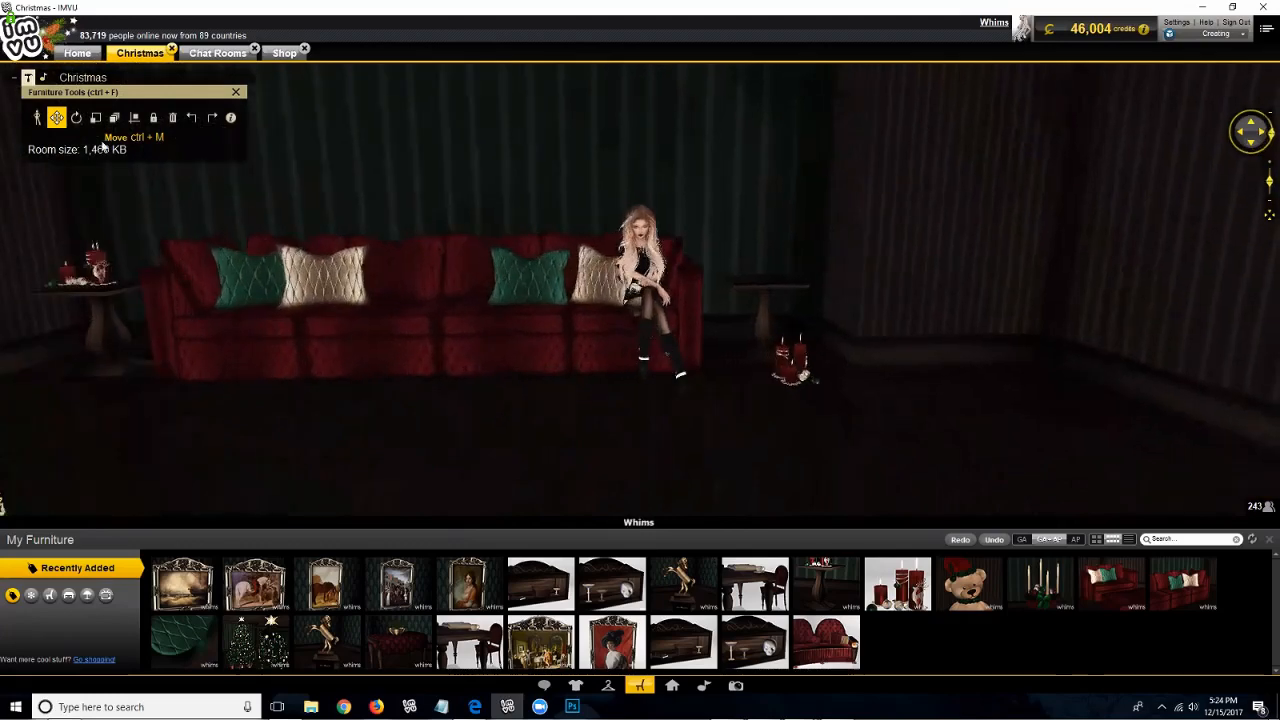
# Step: Rotate the second candle set and lift it onto the top of the side table beside the avatar
pyautogui.click(57, 118)
pyautogui.click(801, 390)
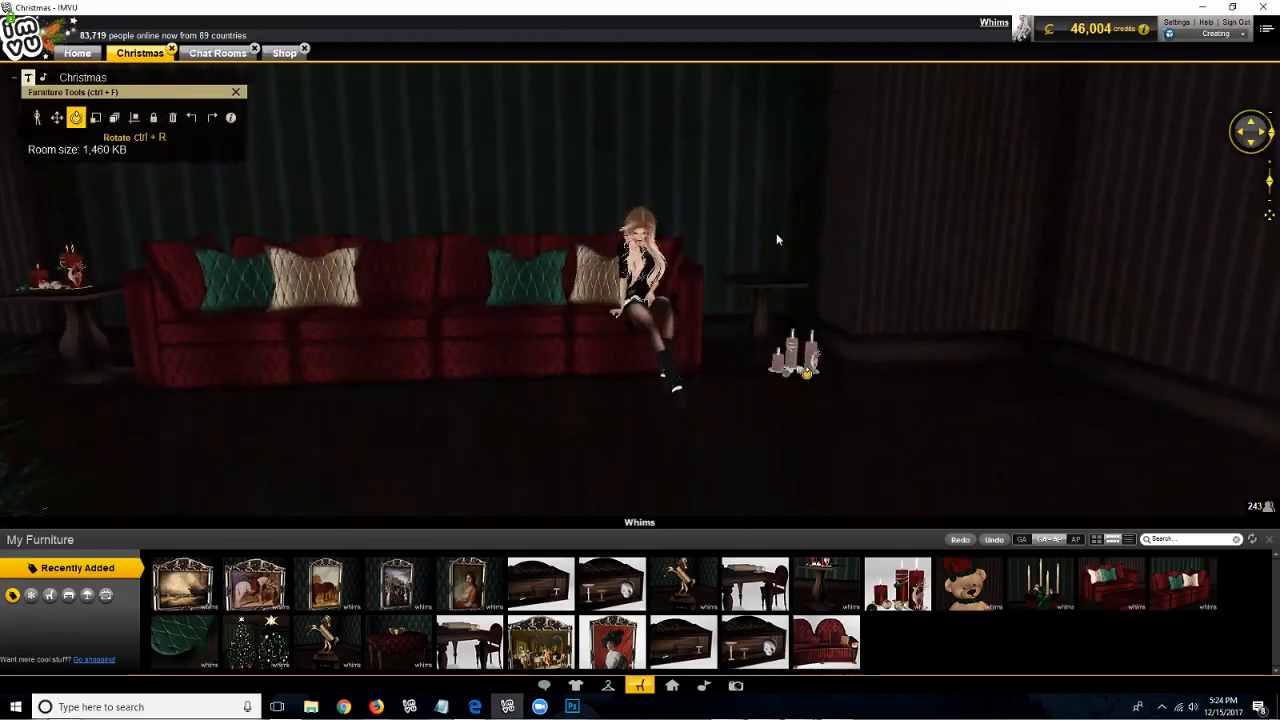
pyautogui.doubleClick(743, 229)
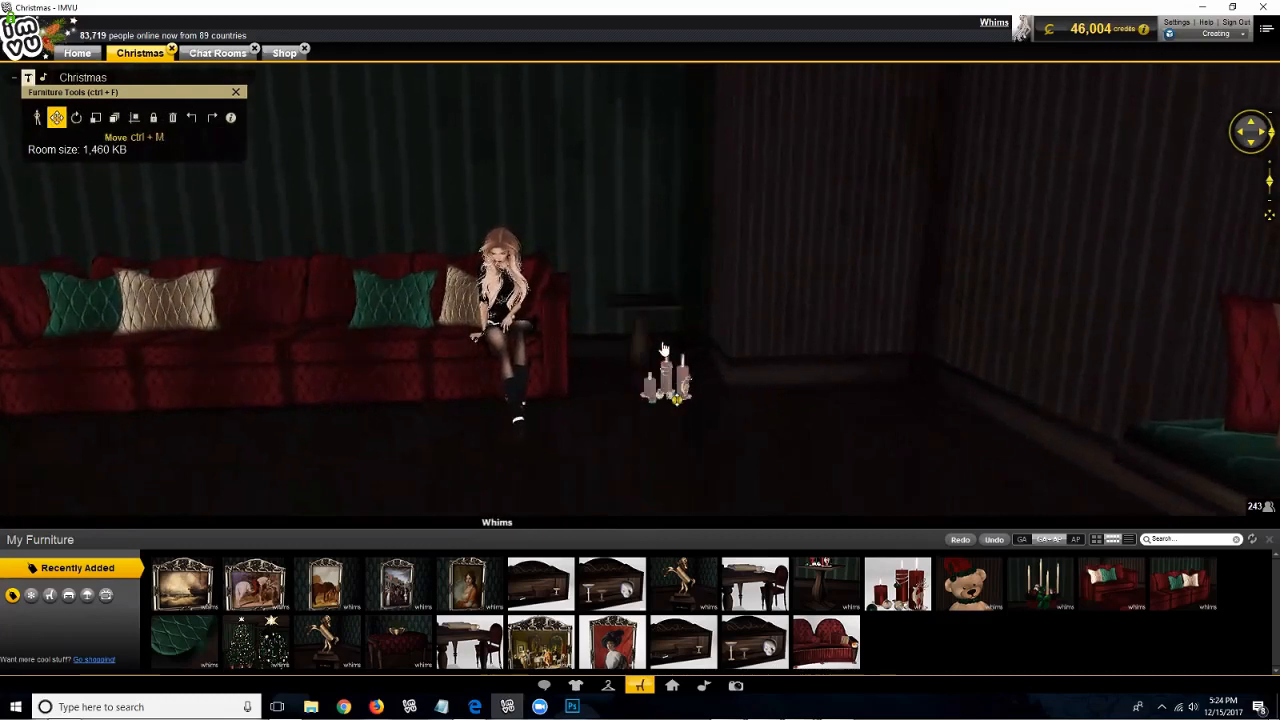
pyautogui.moveTo(654, 315)
pyautogui.mouseDown()
pyautogui.moveTo(650, 302)
pyautogui.moveTo(678, 323)
pyautogui.mouseUp()
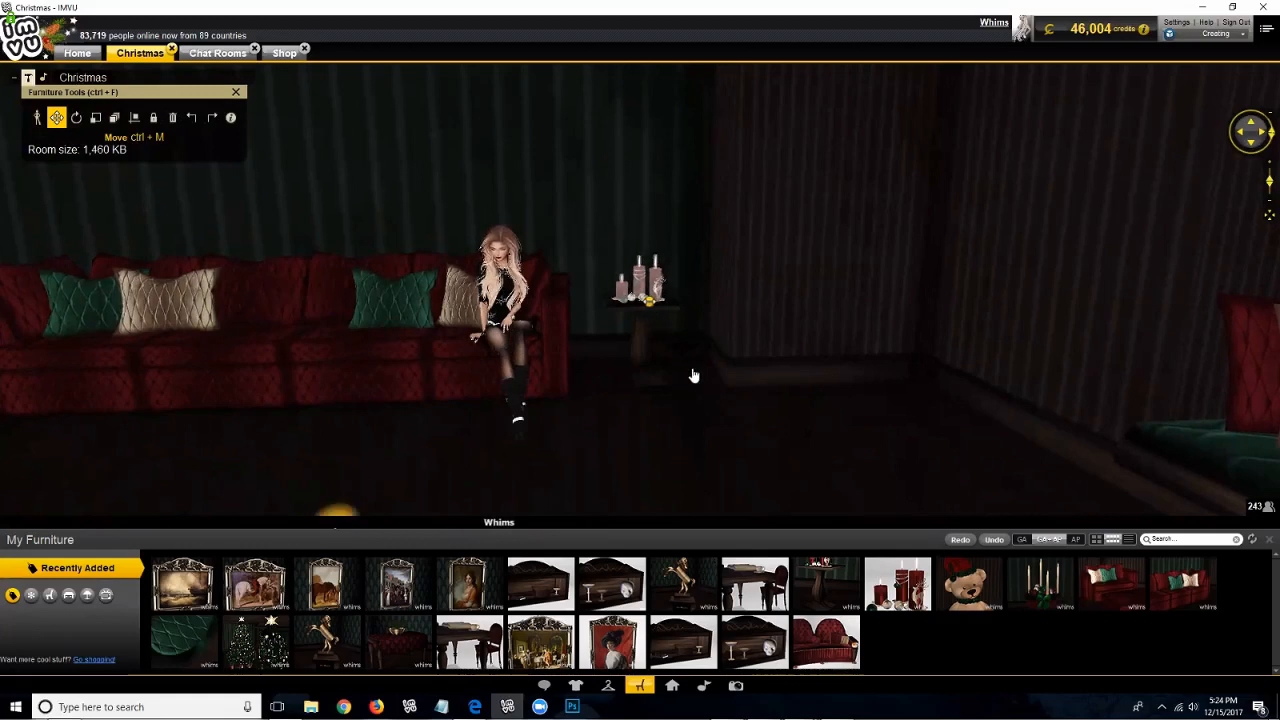
pyautogui.moveTo(701, 372); pyautogui.dragTo(668, 313)
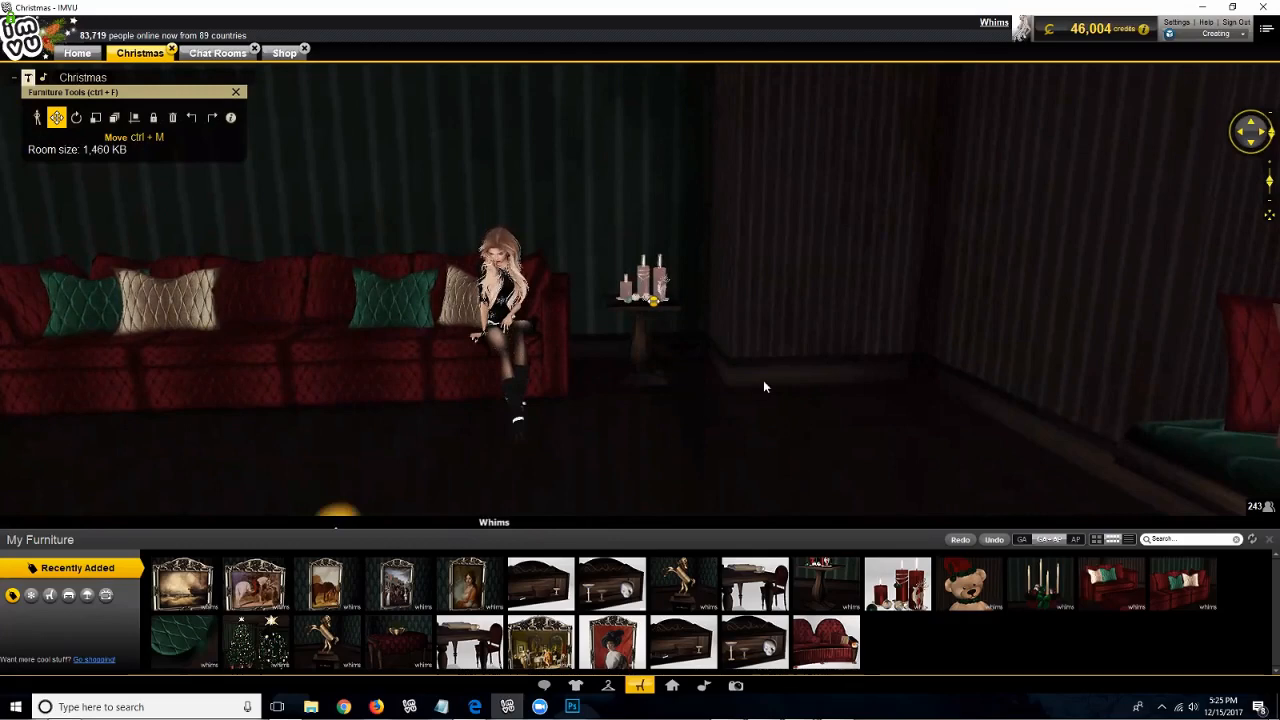
# Step: Shift the second candle set inward from the table edge so it rests fully on the tabletop
pyautogui.moveTo(548, 445); pyautogui.dragTo(471, 443)
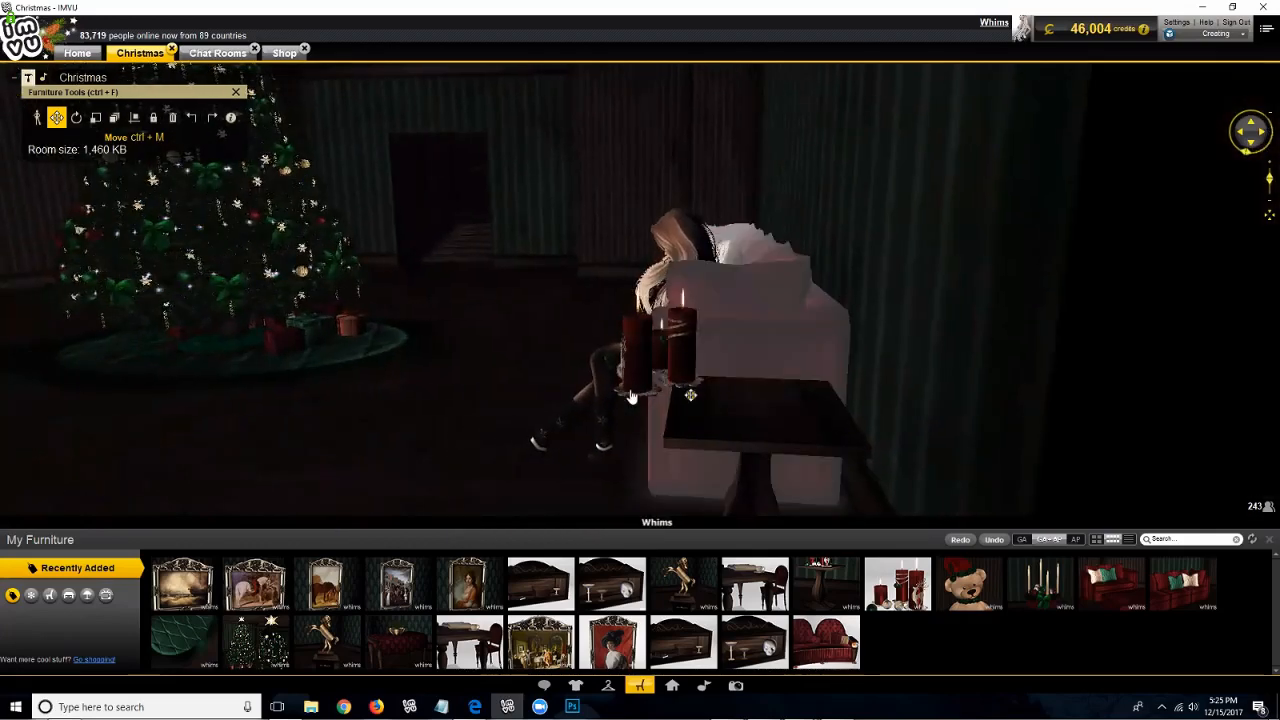
pyautogui.moveTo(631, 397); pyautogui.dragTo(743, 402)
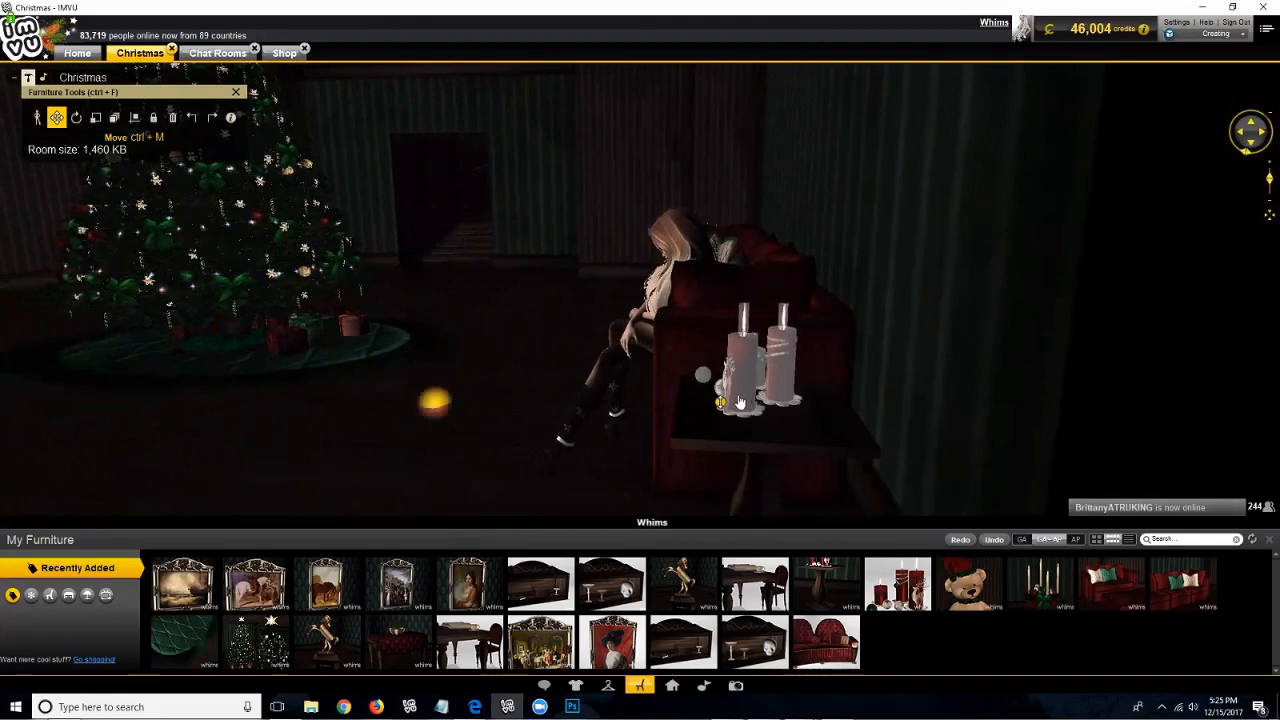
pyautogui.click(379, 413)
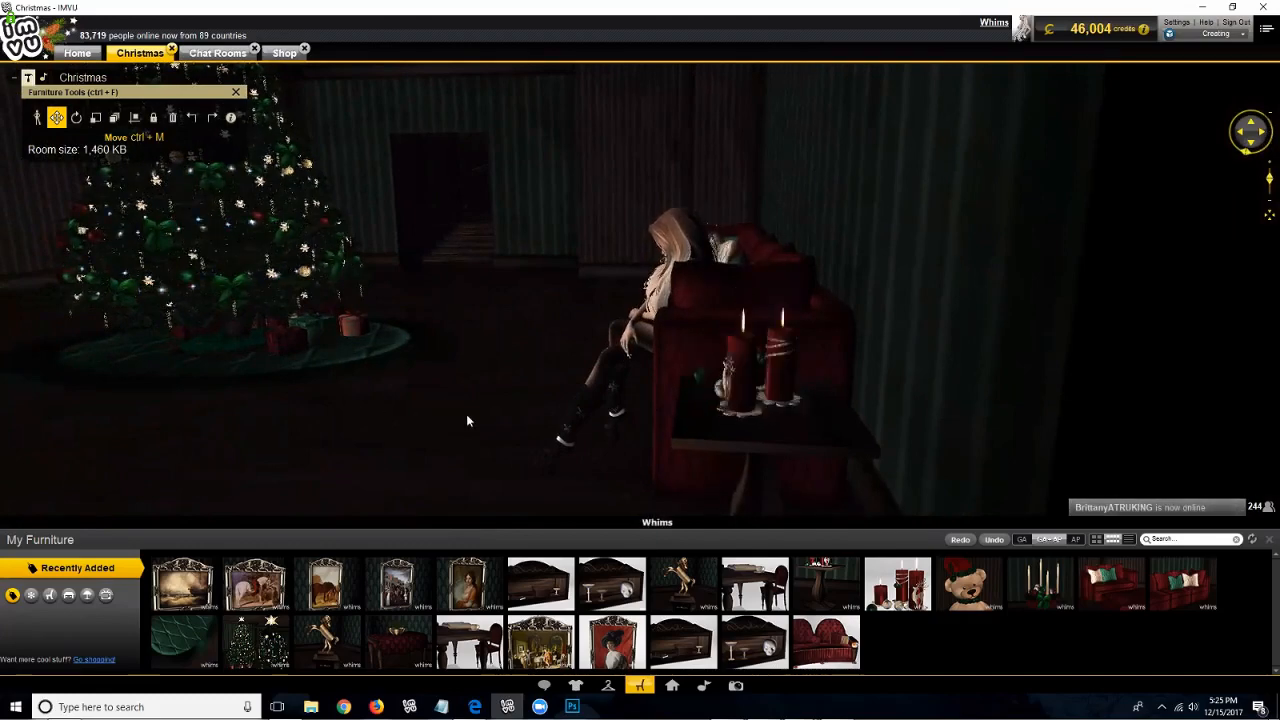
pyautogui.moveTo(466, 415); pyautogui.dragTo(559, 433)
pyautogui.scroll(-5, 492, 429)
pyautogui.moveTo(412, 295); pyautogui.dragTo(503, 389)
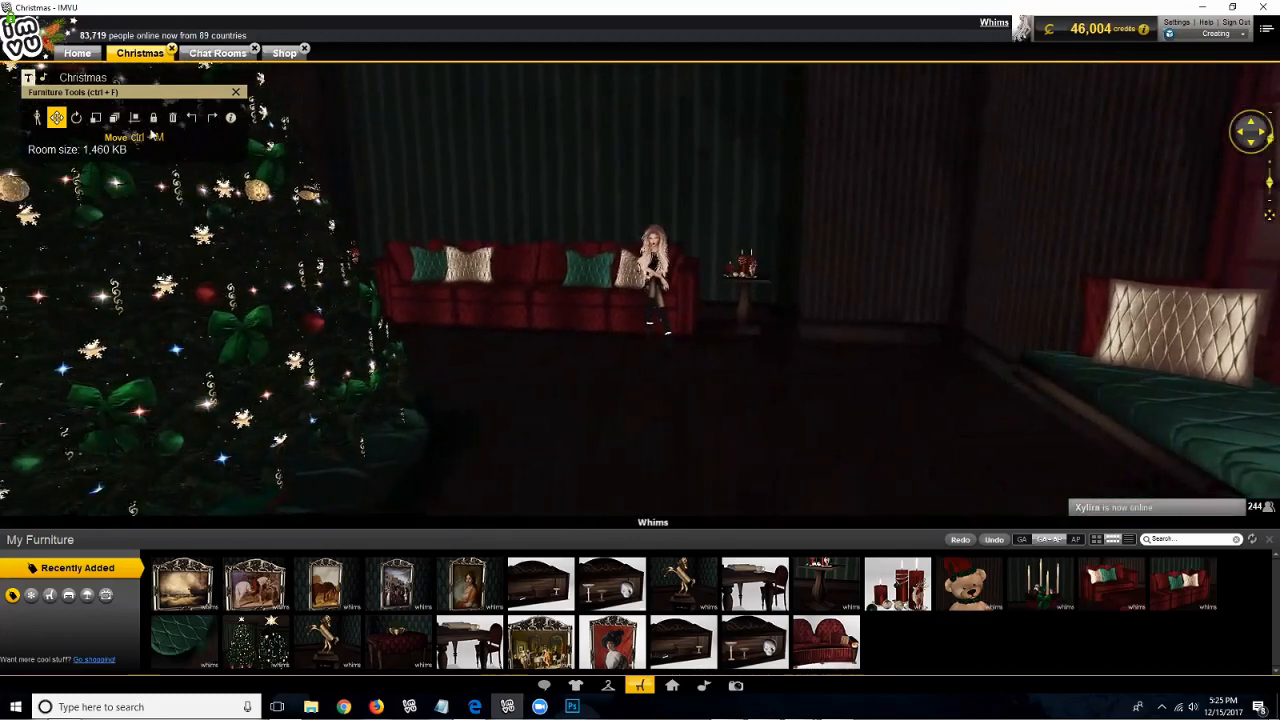
# Step: Lock the pedestal side table beside the avatar in place with the Lock tool
pyautogui.hotkey('ctrl', 'l')
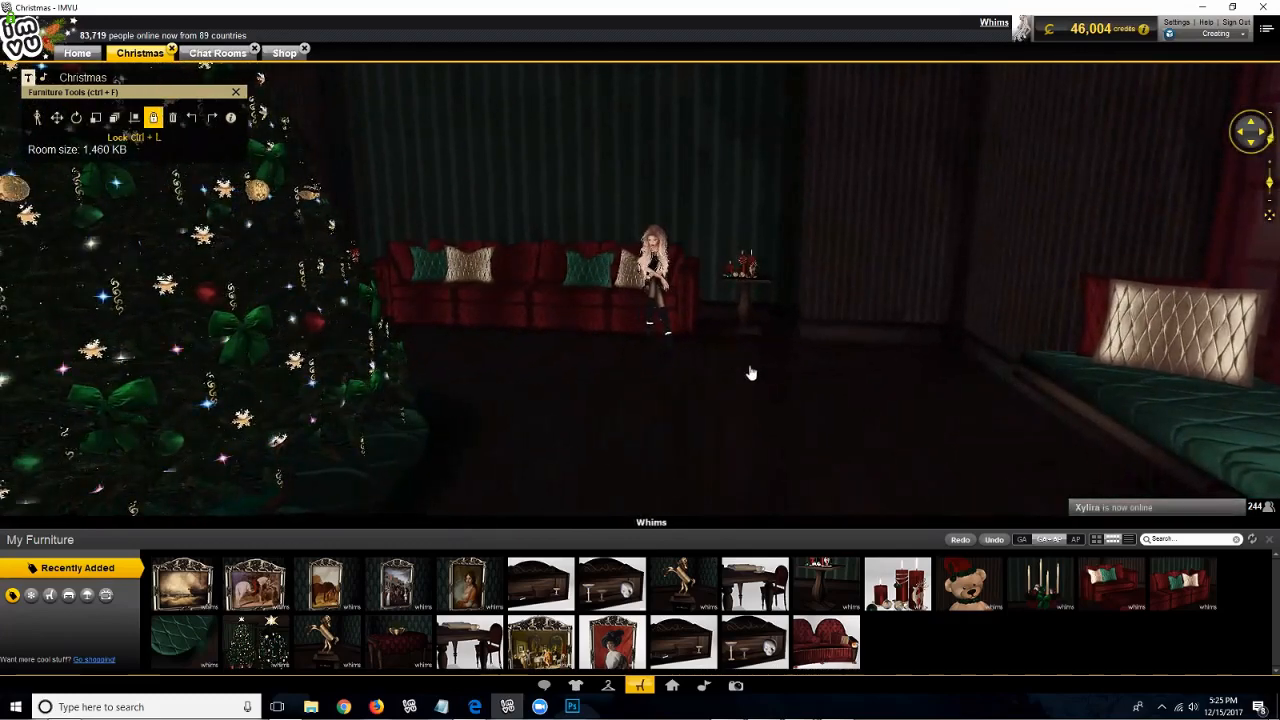
pyautogui.click(750, 366)
pyautogui.moveTo(650, 450); pyautogui.dragTo(844, 413)
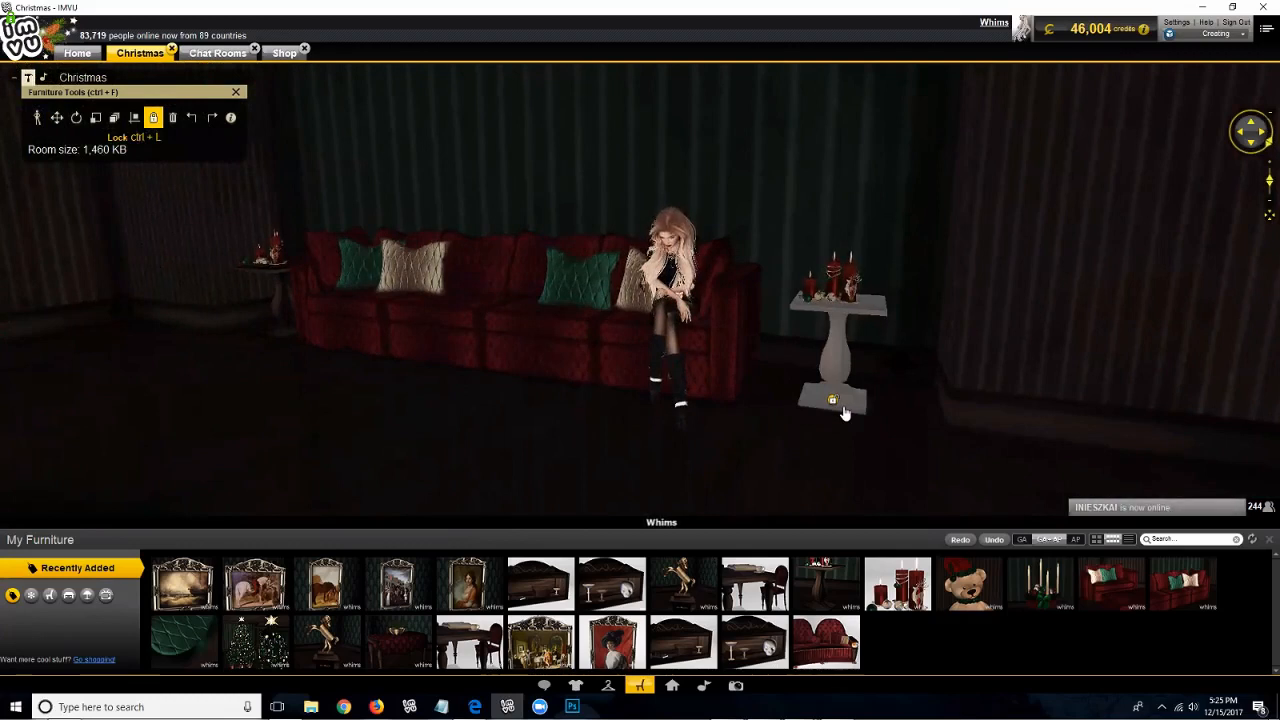
# Step: Lock the second candle set, the red sofa, the far side table and the candle set standing on it
pyautogui.click(851, 319)
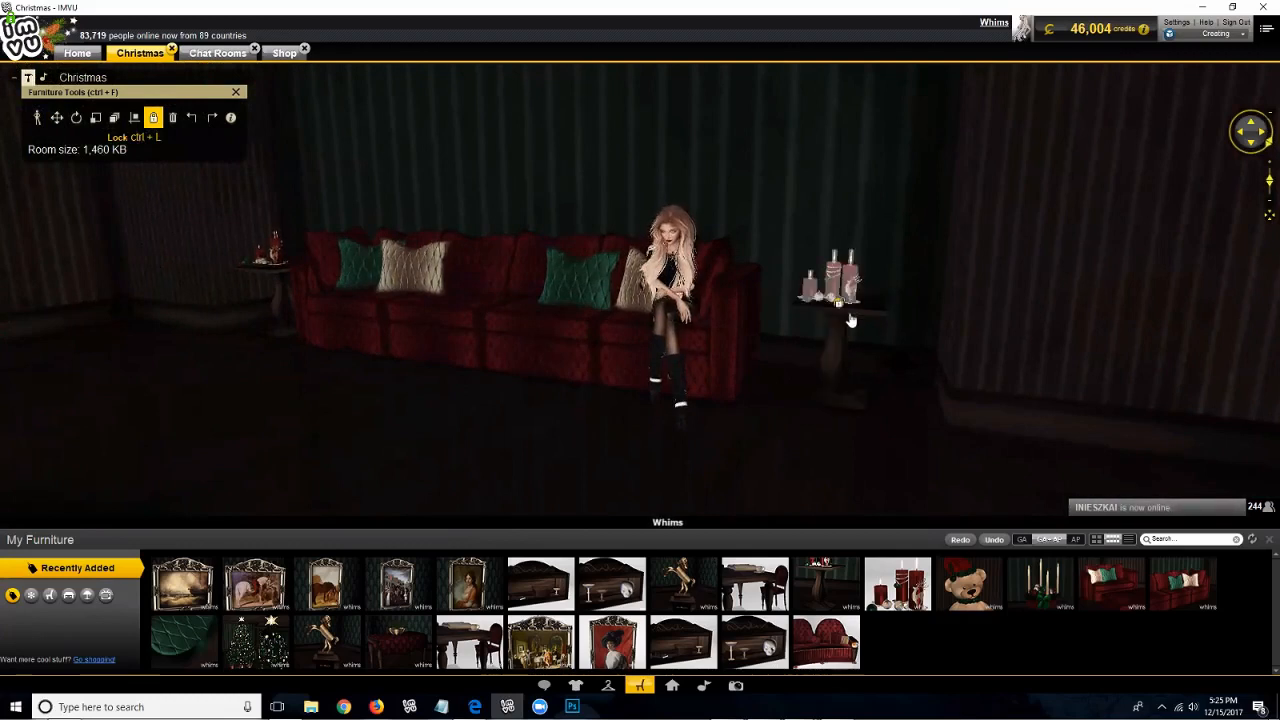
pyautogui.click(509, 366)
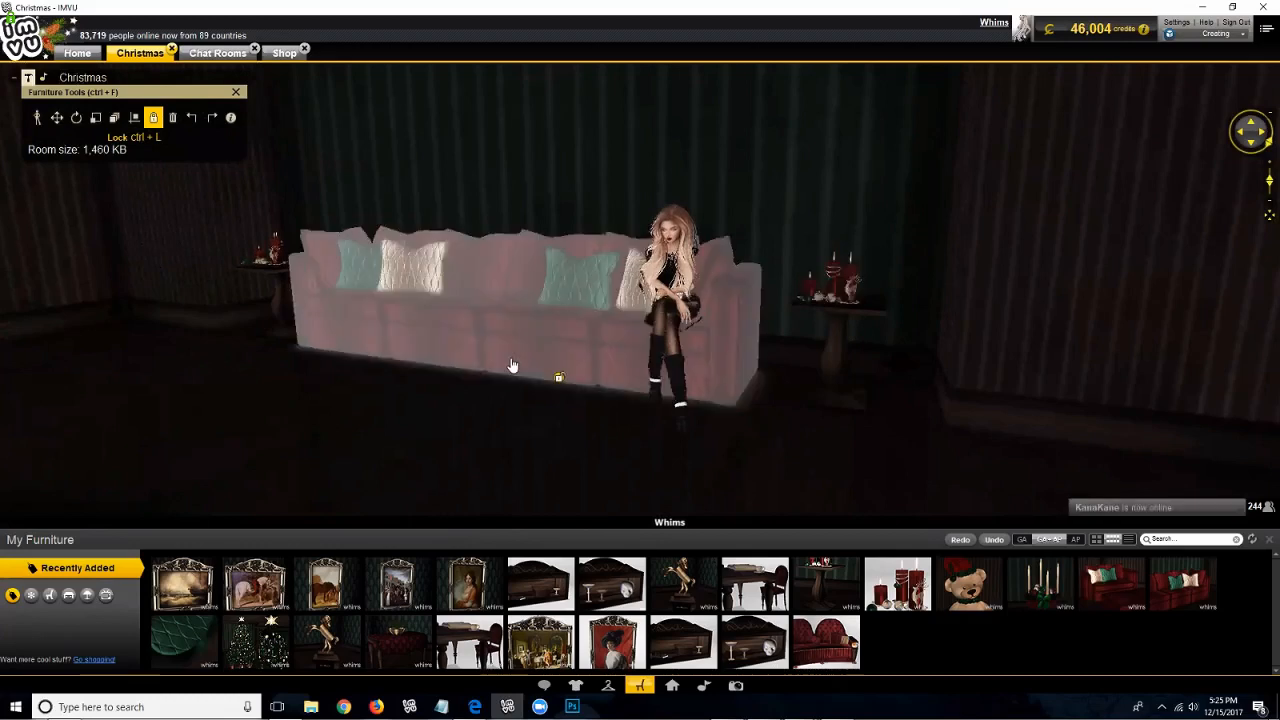
pyautogui.click(276, 270)
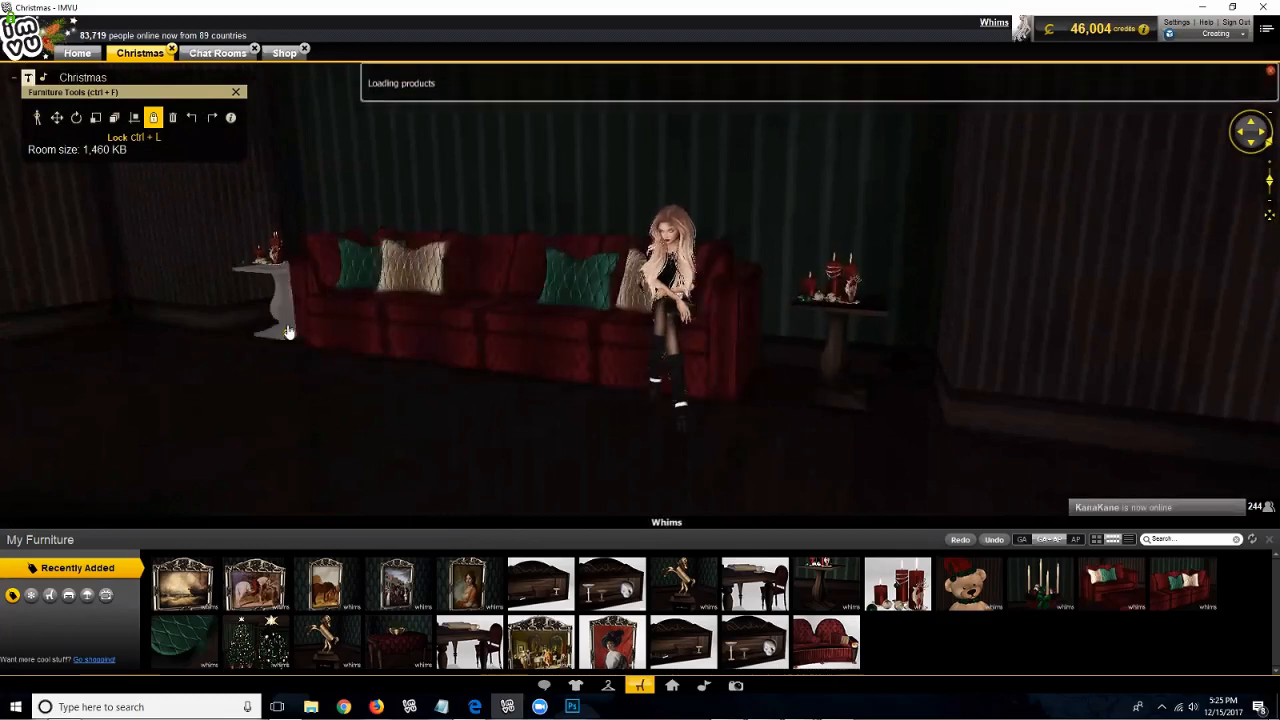
pyautogui.click(276, 270)
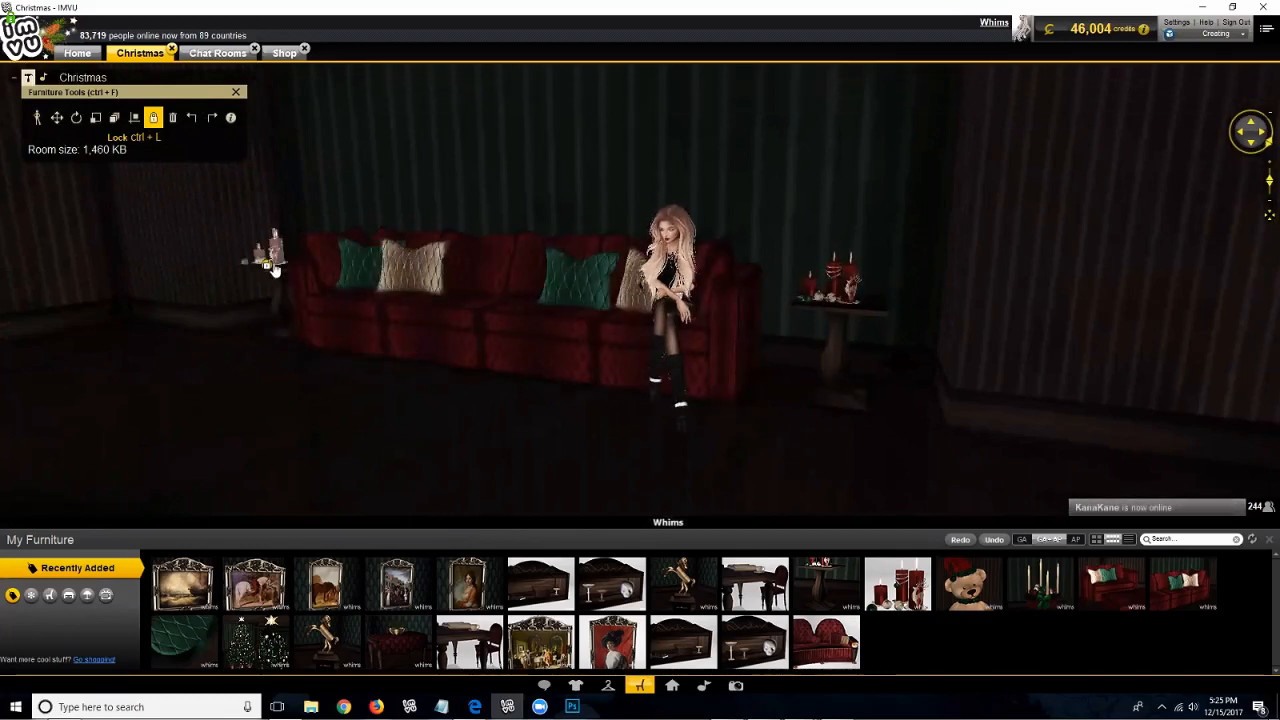
pyautogui.click(476, 154)
# Step: Lock the Christmas tree with its presents and the round green rug beneath it
pyautogui.scroll(-3, 499, 177)
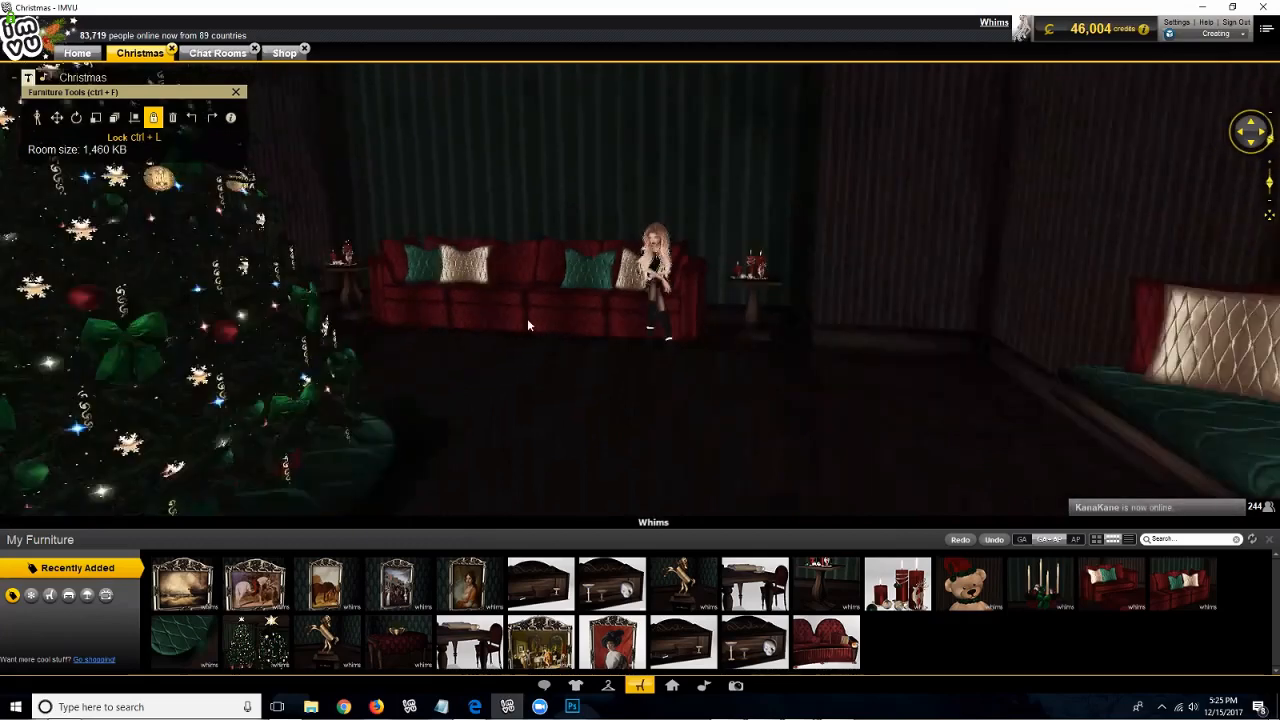
pyautogui.scroll(-5, 528, 325)
pyautogui.click(512, 390)
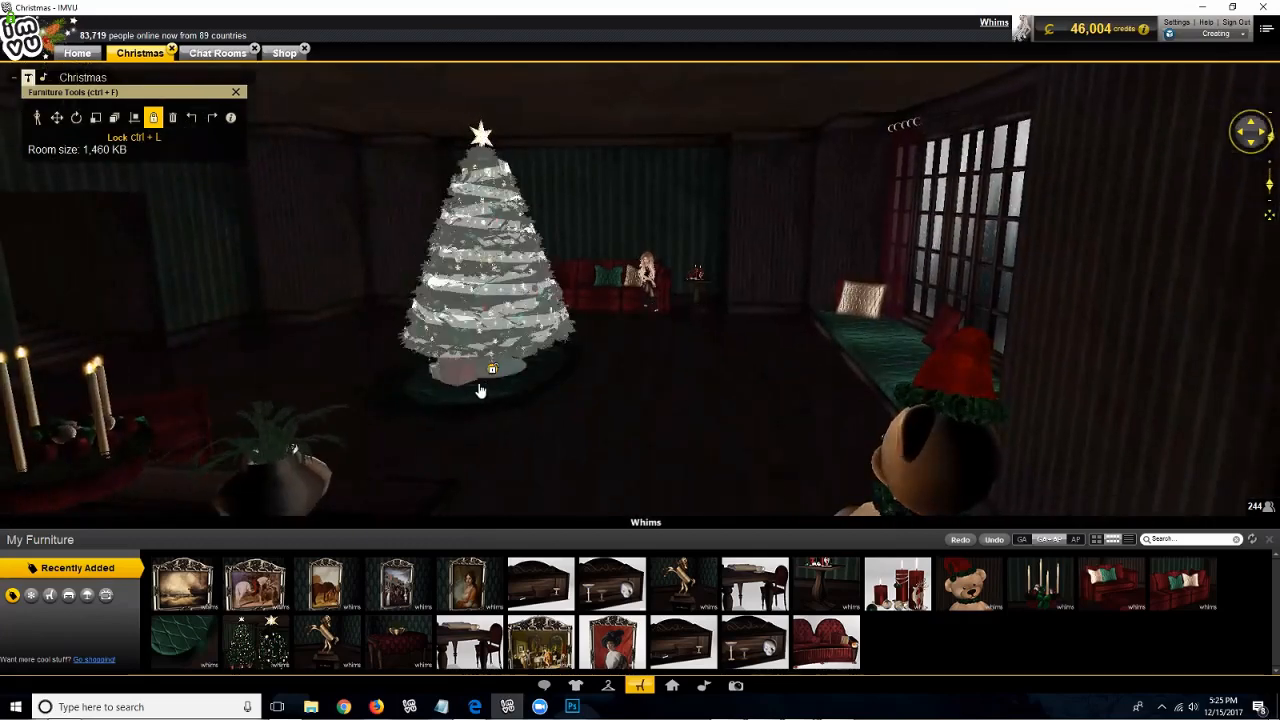
pyautogui.click(364, 358)
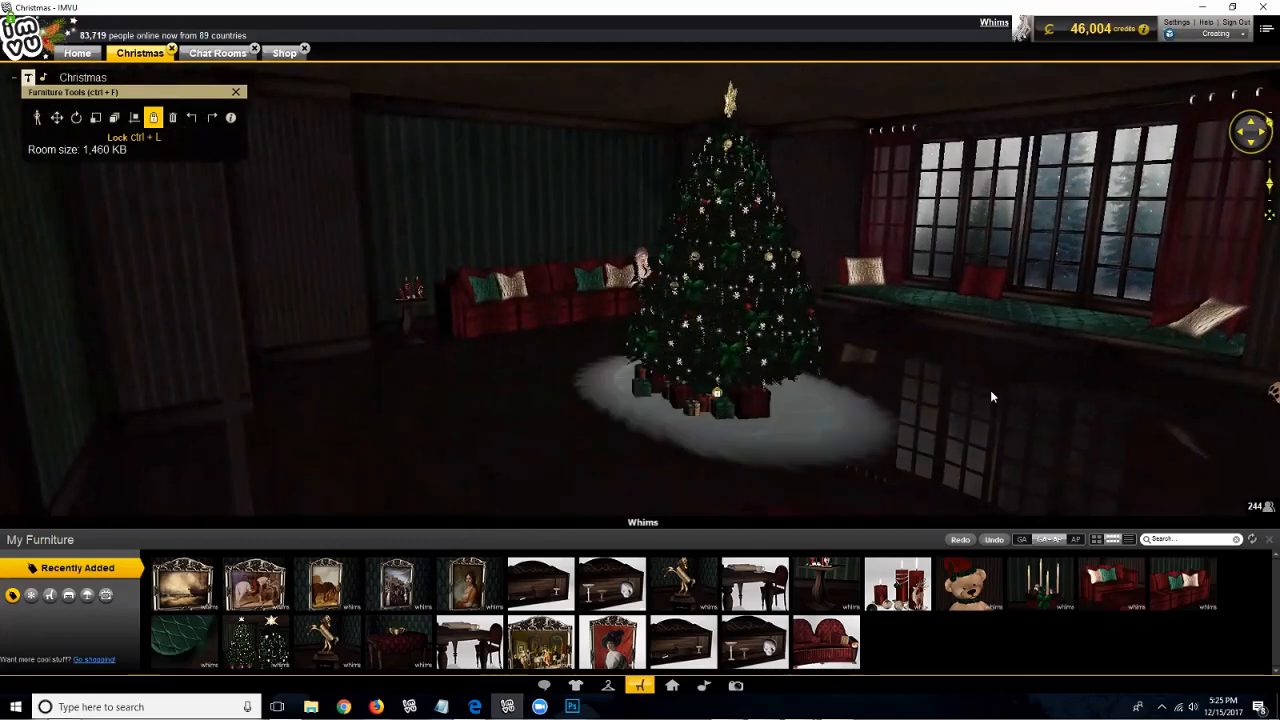
pyautogui.click(930, 404)
# Step: Switch to the Explore tool, then hide the furniture inventory and the furniture tools overlay
pyautogui.moveTo(819, 407); pyautogui.dragTo(637, 441)
pyautogui.moveTo(740, 432); pyautogui.dragTo(947, 397)
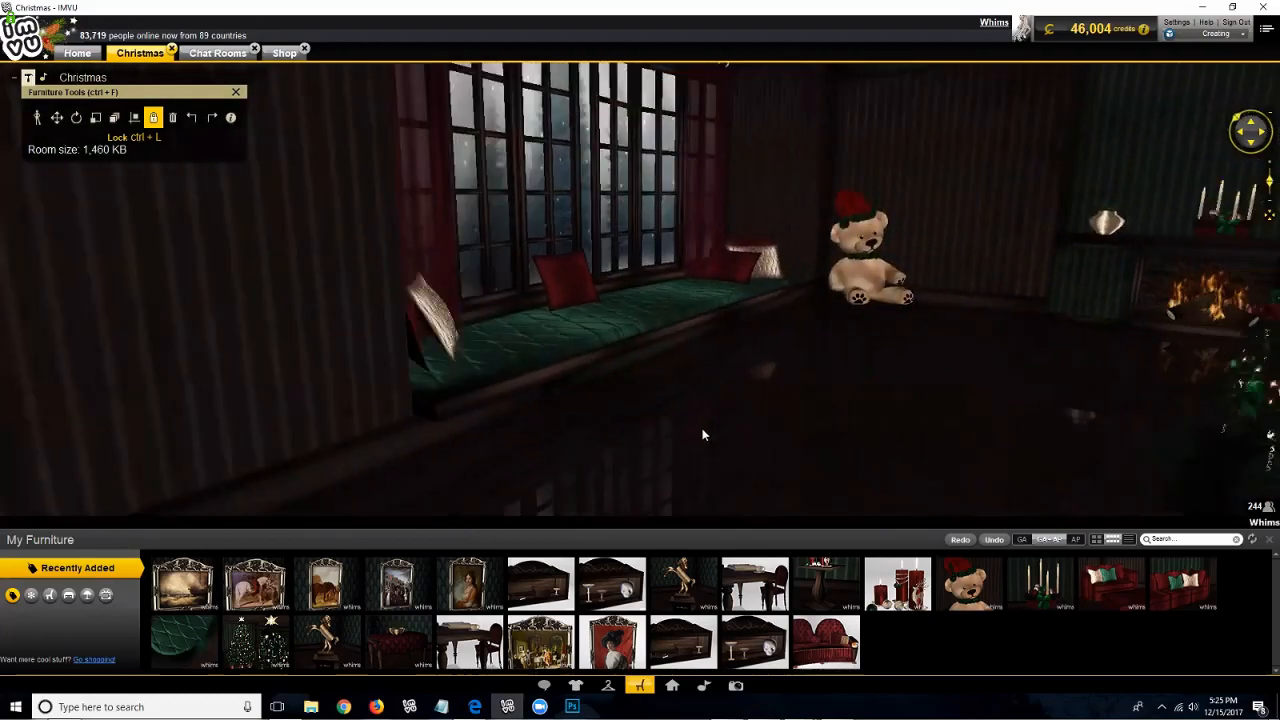
pyautogui.moveTo(609, 434); pyautogui.dragTo(1070, 232)
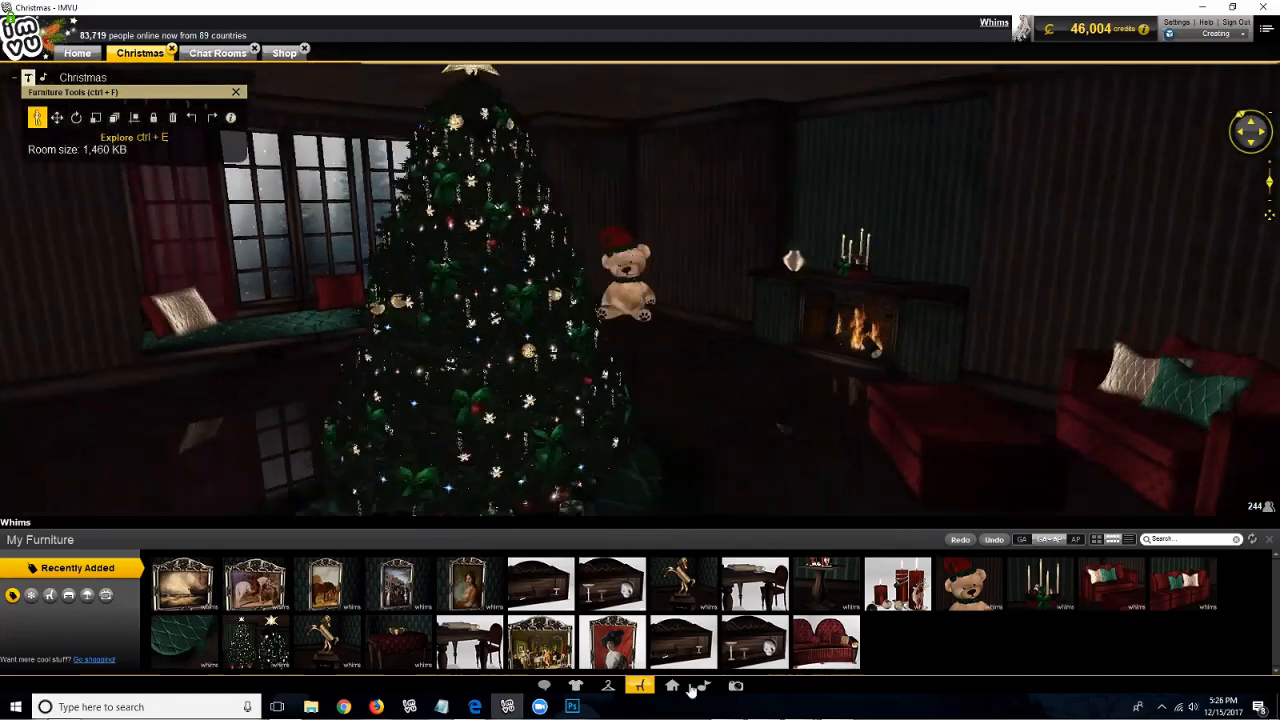
pyautogui.scroll(-4, 818, 500)
pyautogui.scroll(-2, 818, 502)
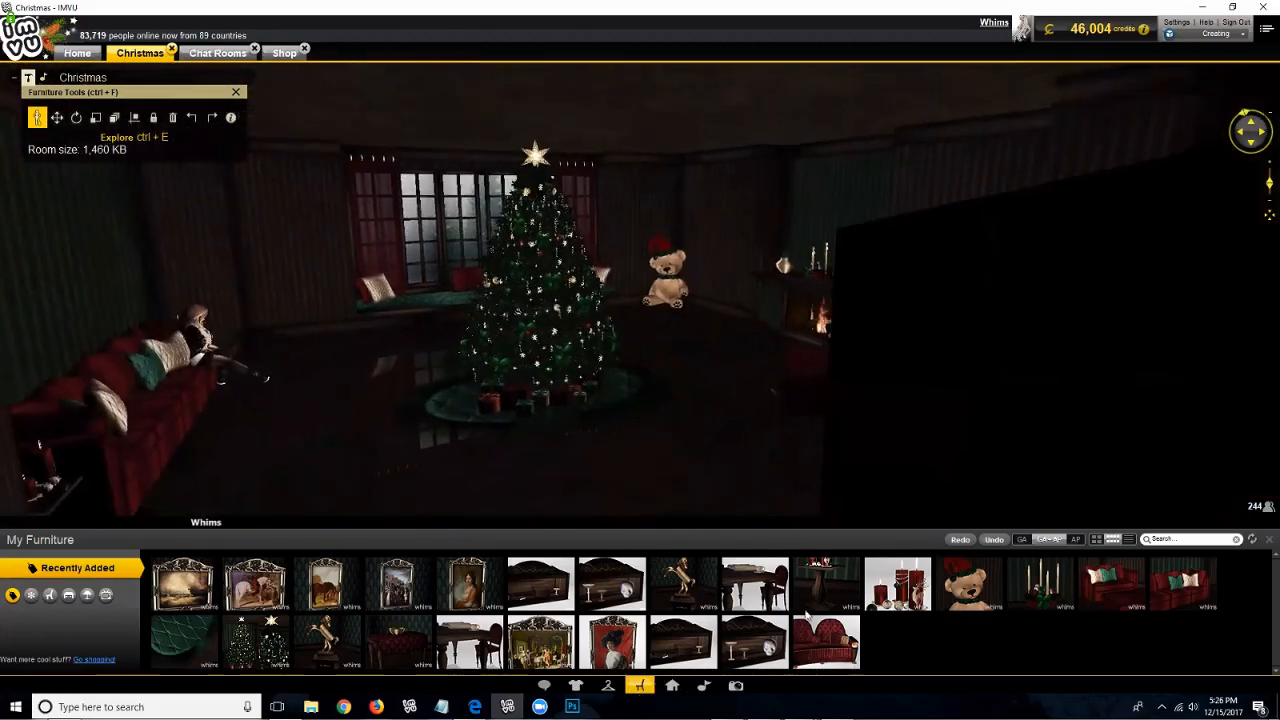
pyautogui.scroll(2, 818, 502)
pyautogui.click(640, 685)
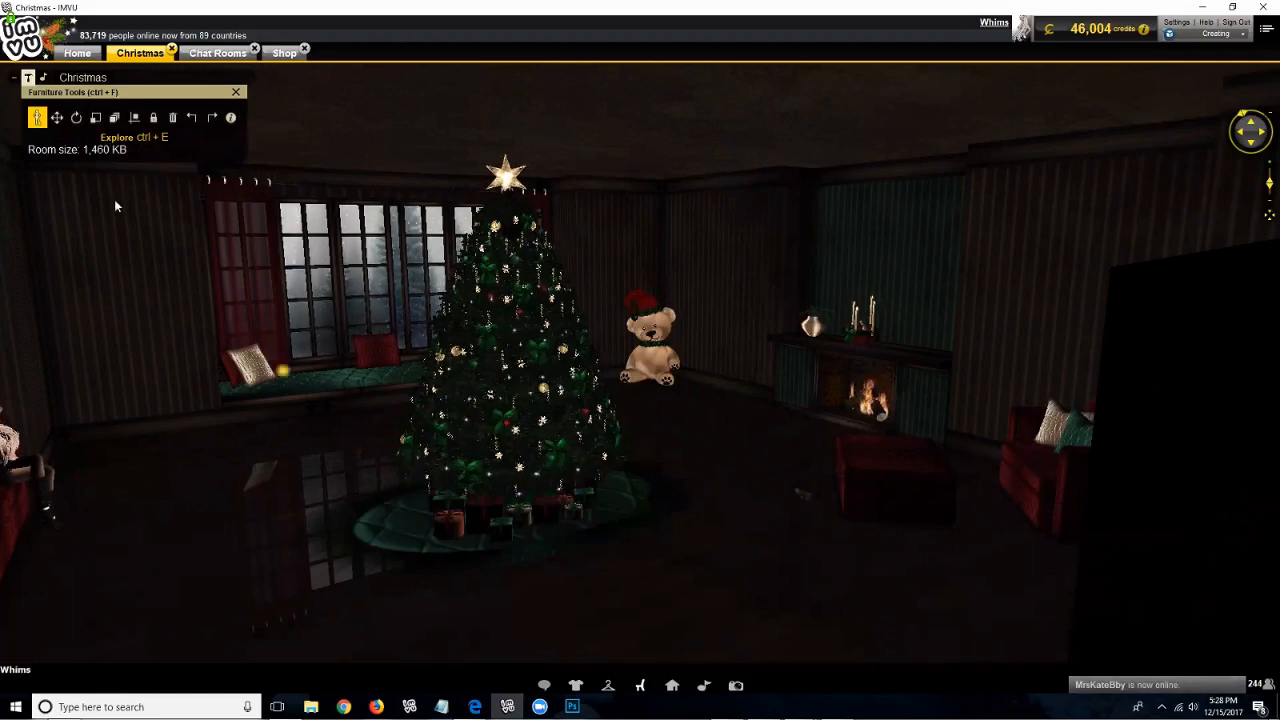
pyautogui.click(13, 78)
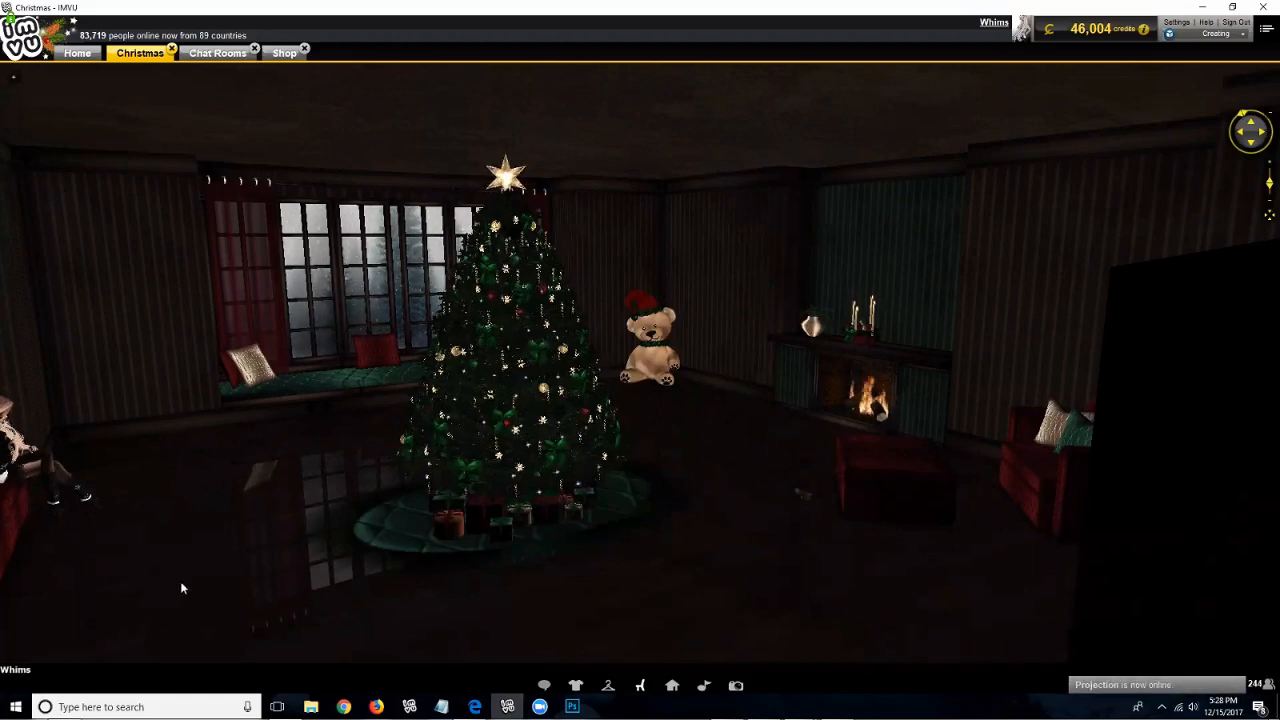
# Step: Take a wide-format photo framing the Christmas tree, window seat and teddy bear, and save it
pyautogui.moveTo(180, 581); pyautogui.dragTo(201, 577)
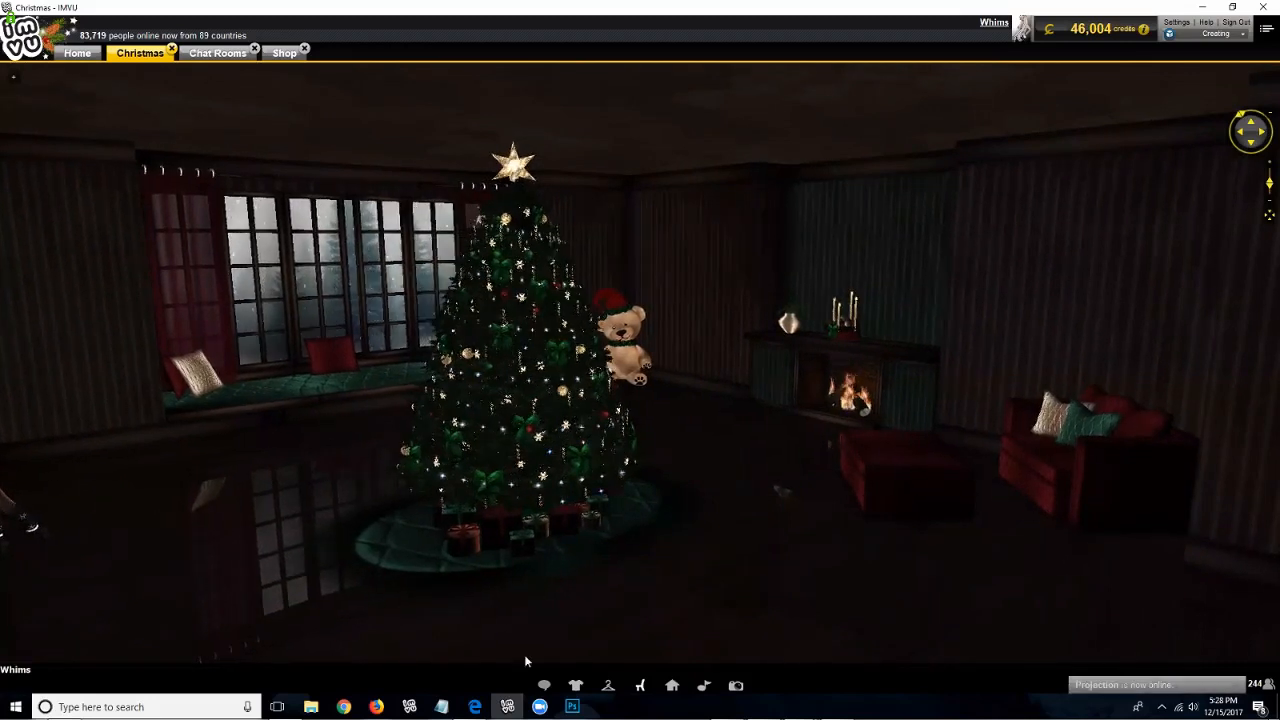
pyautogui.click(736, 686)
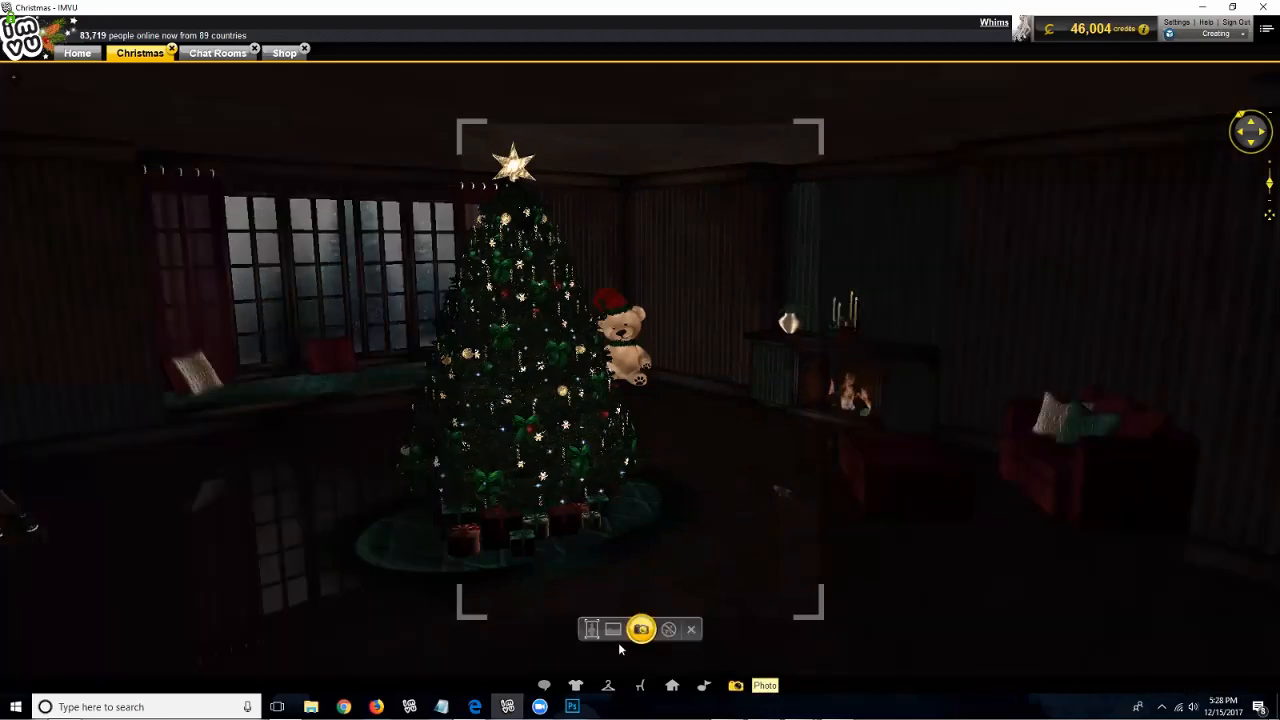
pyautogui.click(613, 630)
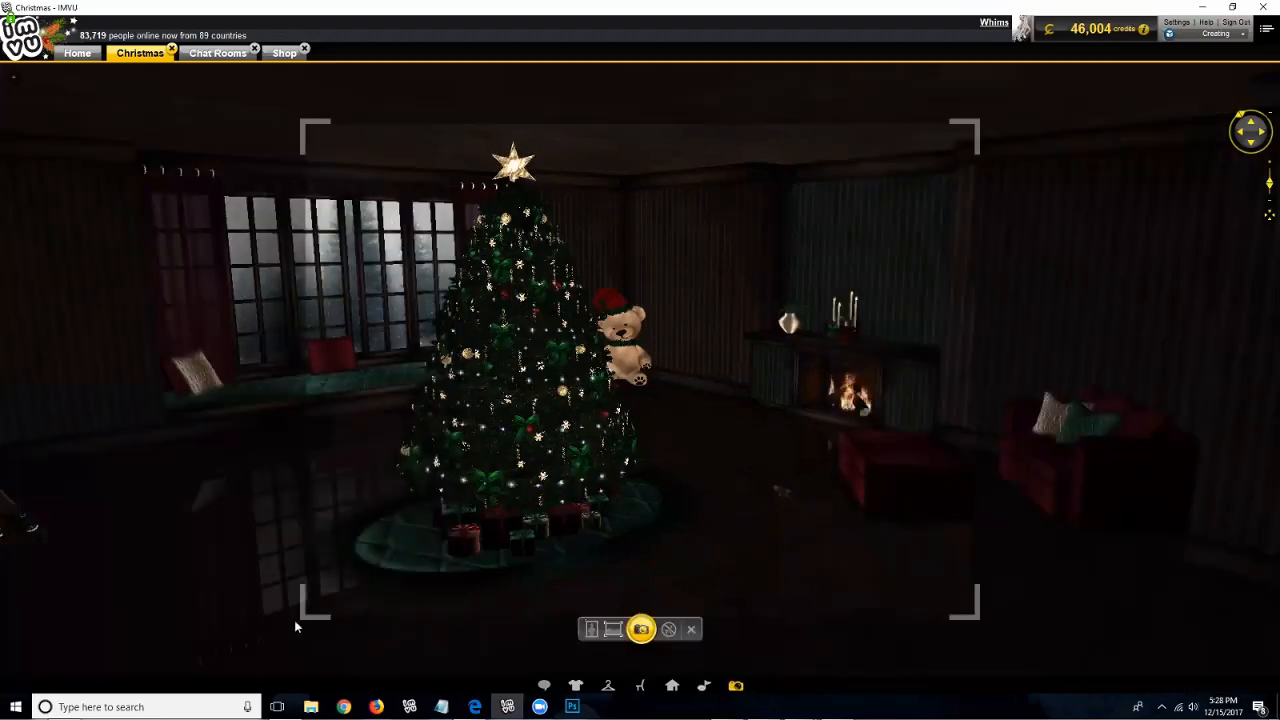
pyautogui.moveTo(252, 572); pyautogui.dragTo(215, 571)
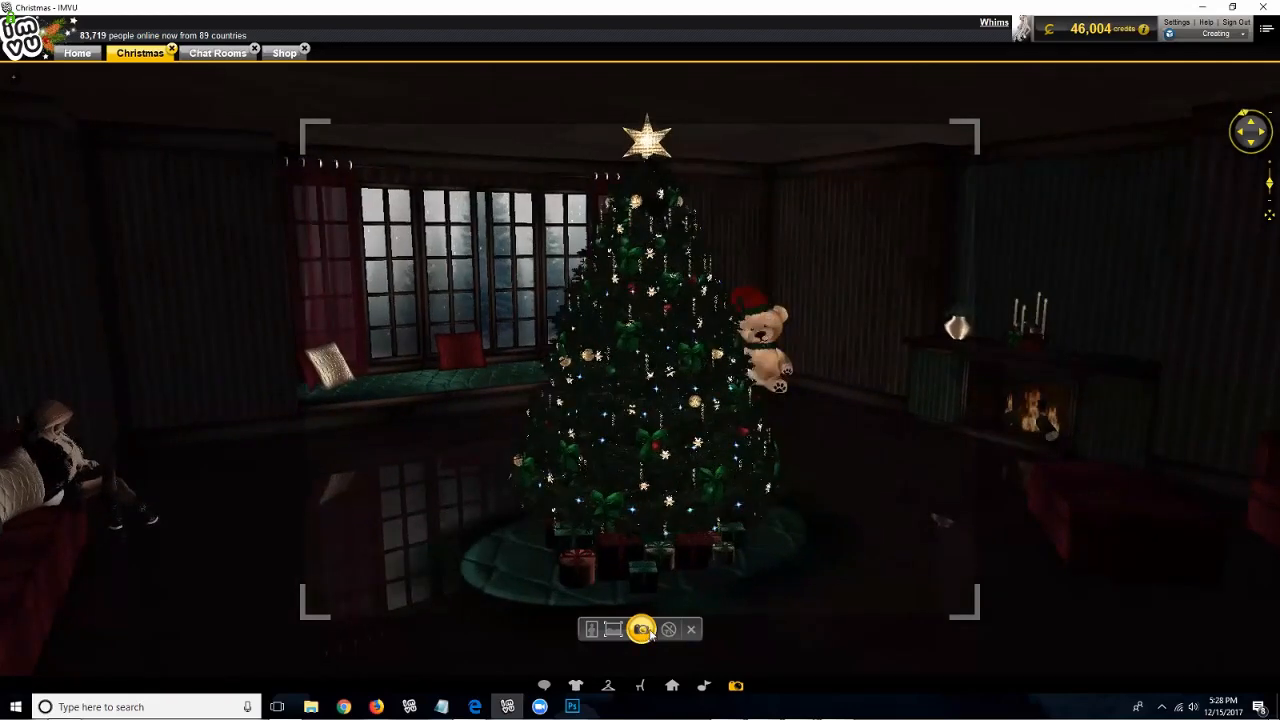
pyautogui.click(642, 629)
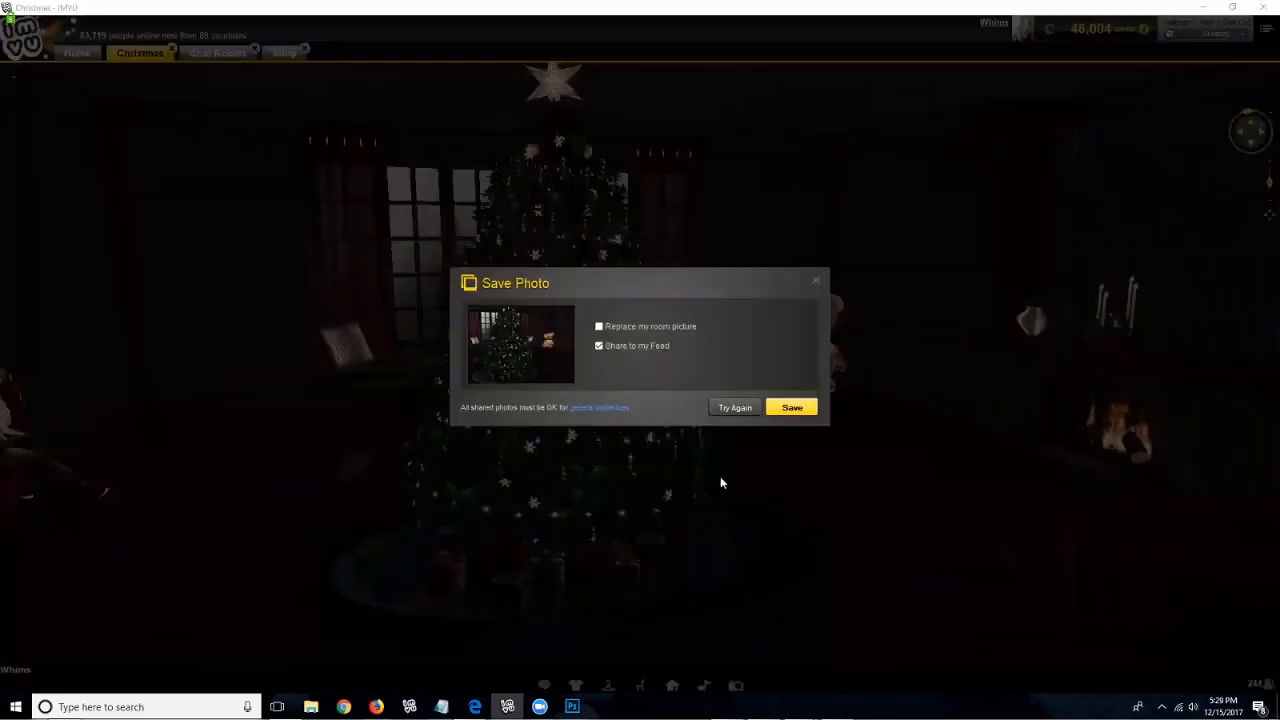
pyautogui.click(792, 408)
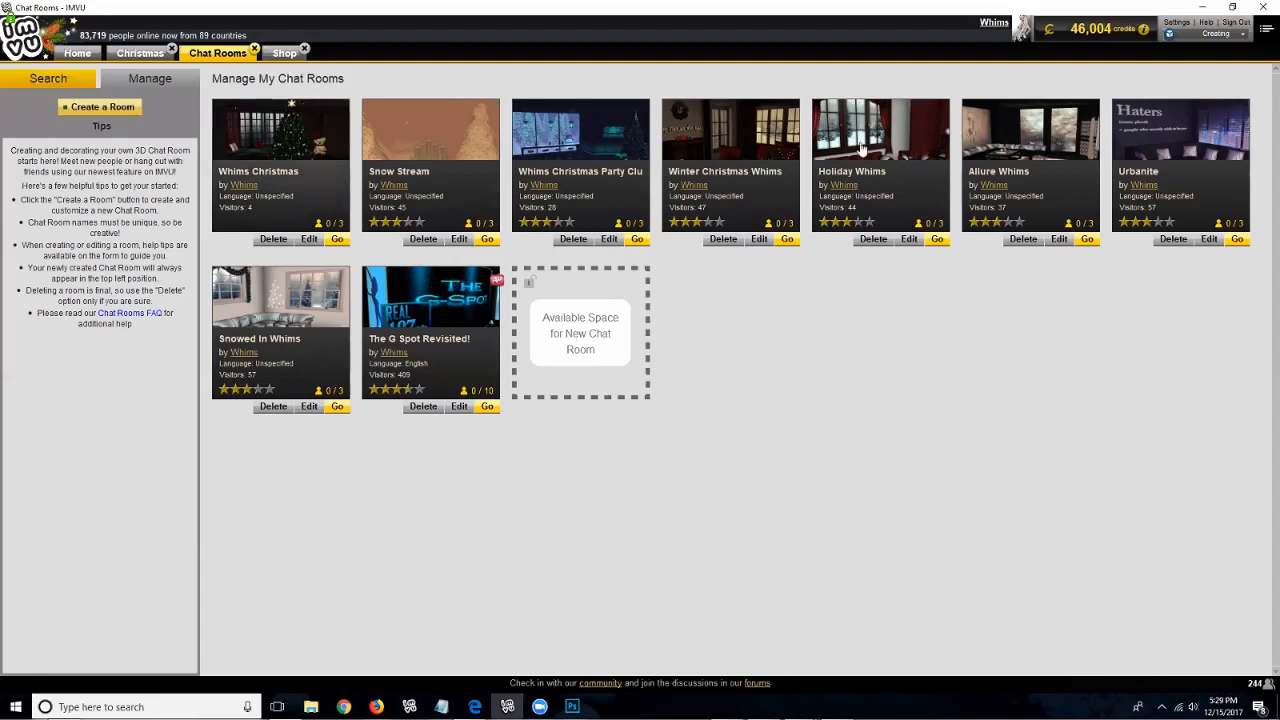
# Step: Start a new chat room named "Gift Boxes Christmas Room" with a maximum of 10 users
pyautogui.click(97, 107)
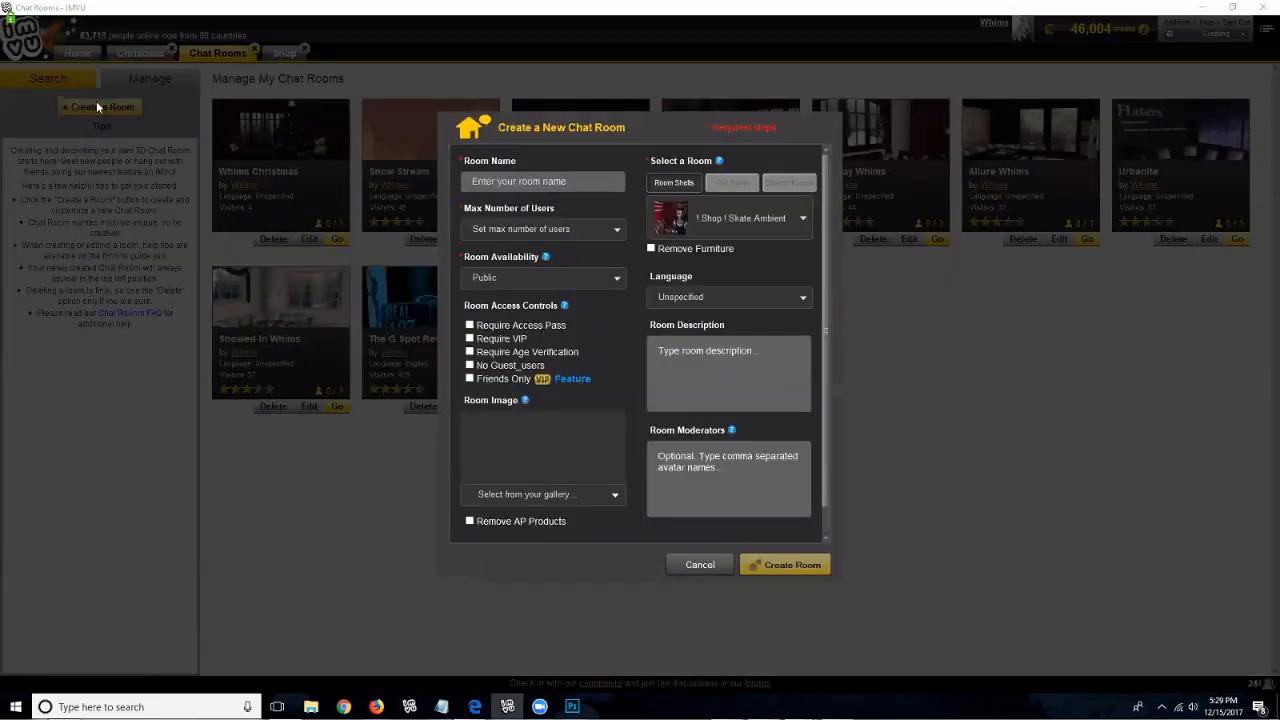
pyautogui.click(514, 184)
pyautogui.write('Gift Boxes Christmas Room')
pyautogui.click(532, 229)
pyautogui.click(532, 229)
pyautogui.click(532, 229)
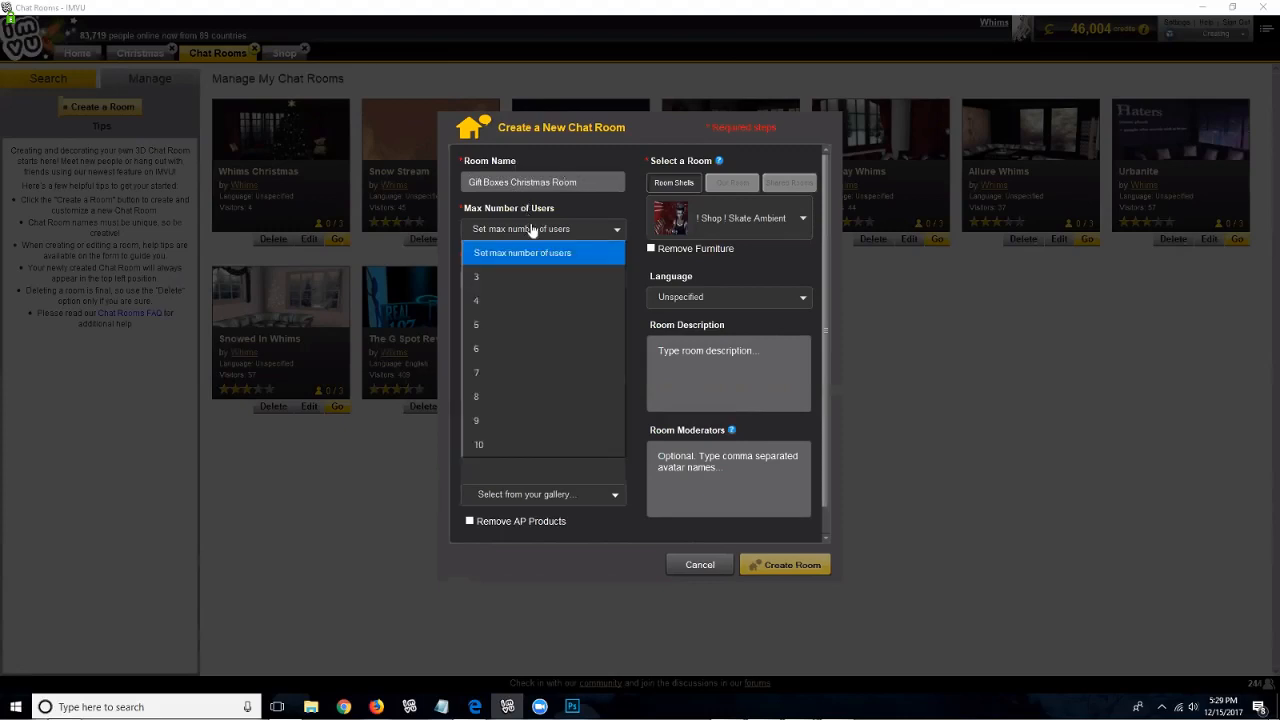
pyautogui.click(493, 444)
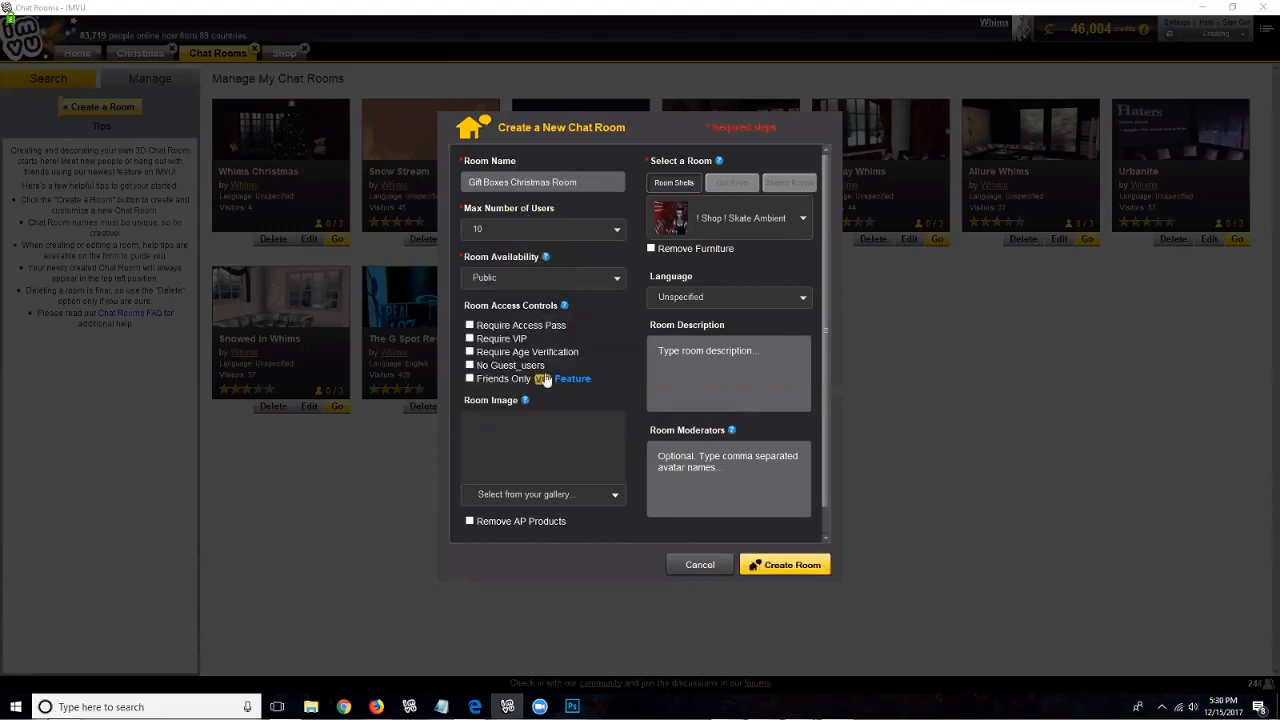
# Step: Set the room image to the gallery snapshot showing the Christmas tree beside the window
pyautogui.click(556, 495)
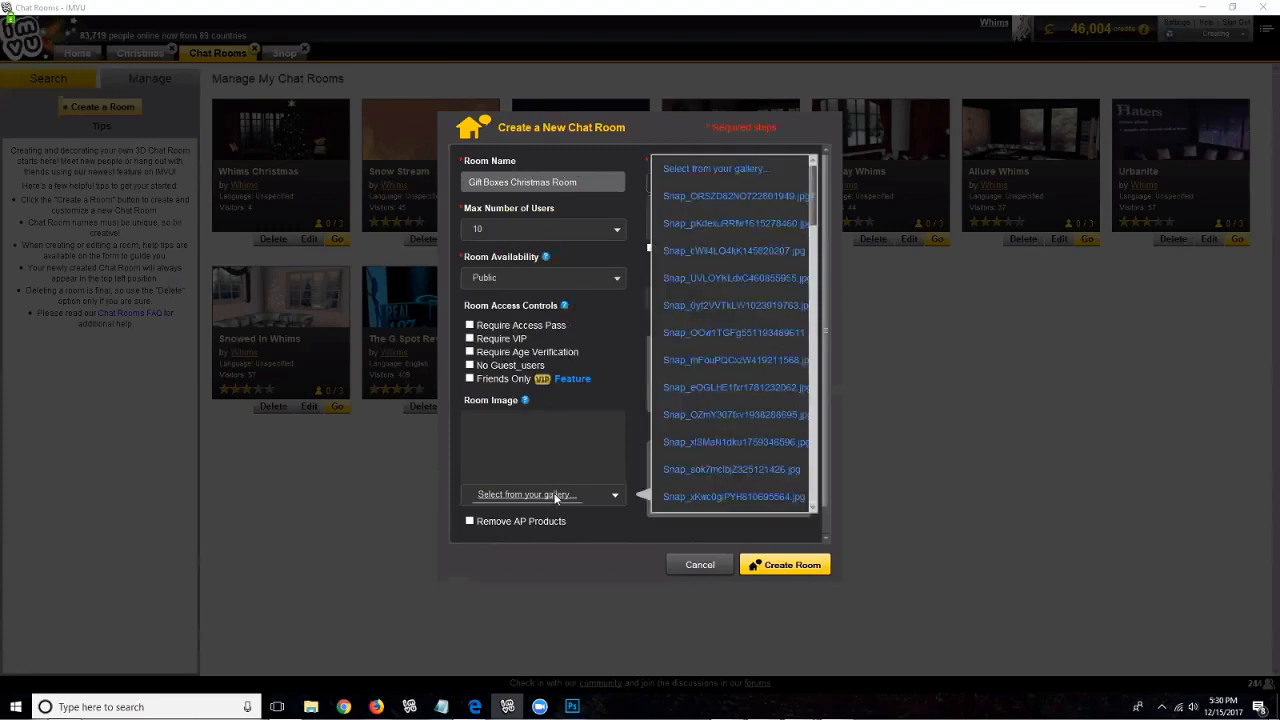
pyautogui.click(700, 197)
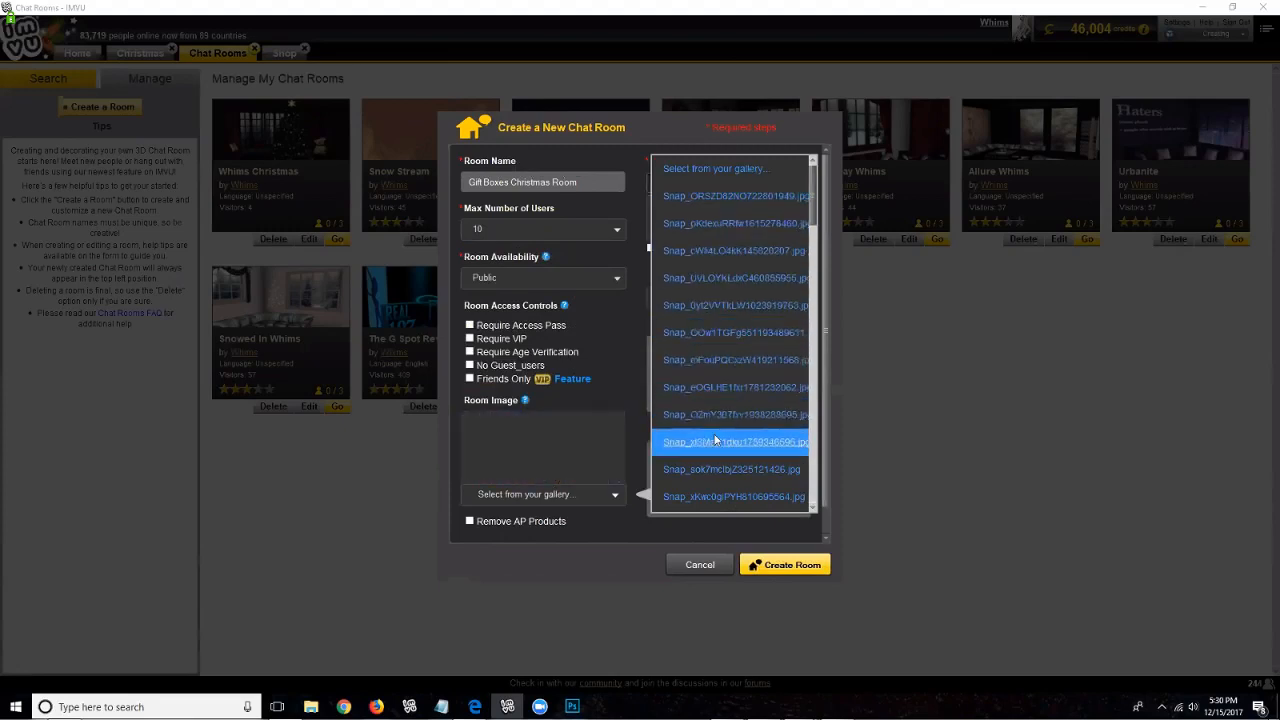
pyautogui.scroll(-1, 716, 440)
pyautogui.press('Return')
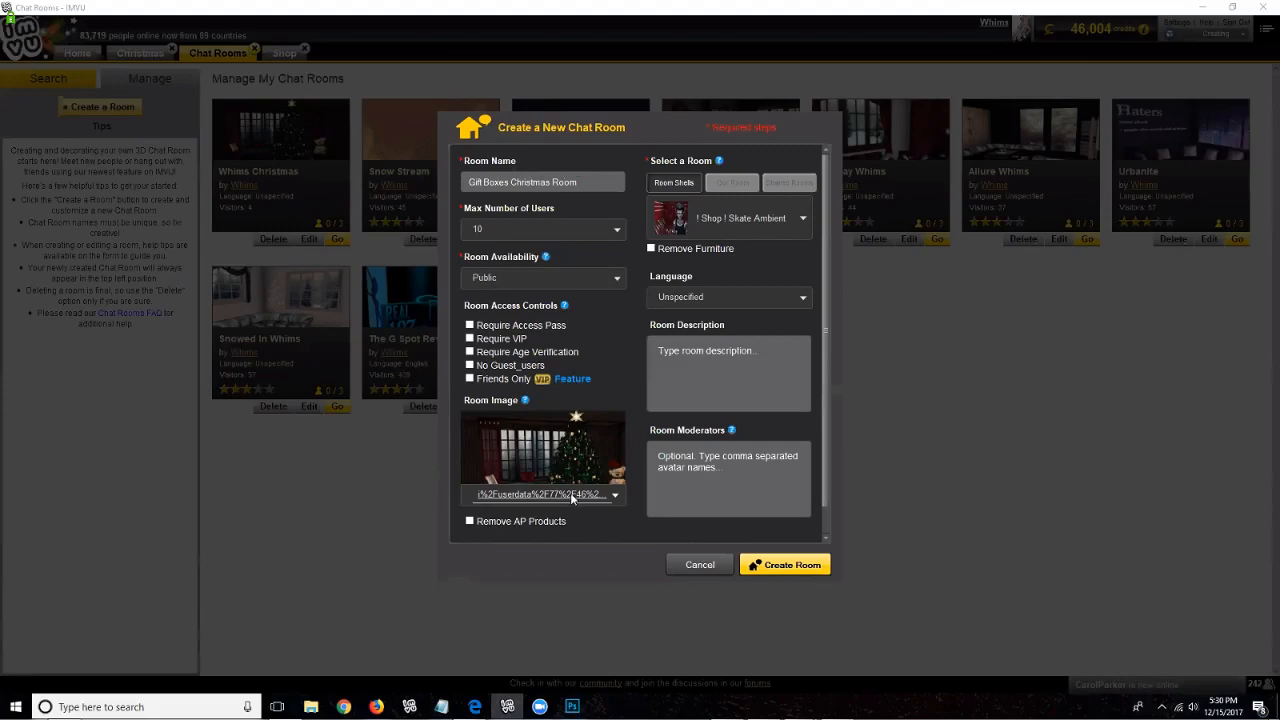
# Step: Choose the first Christmas entry among the room shells as the new room's base
pyautogui.click(746, 226)
pyautogui.scroll(-8, 758, 351)
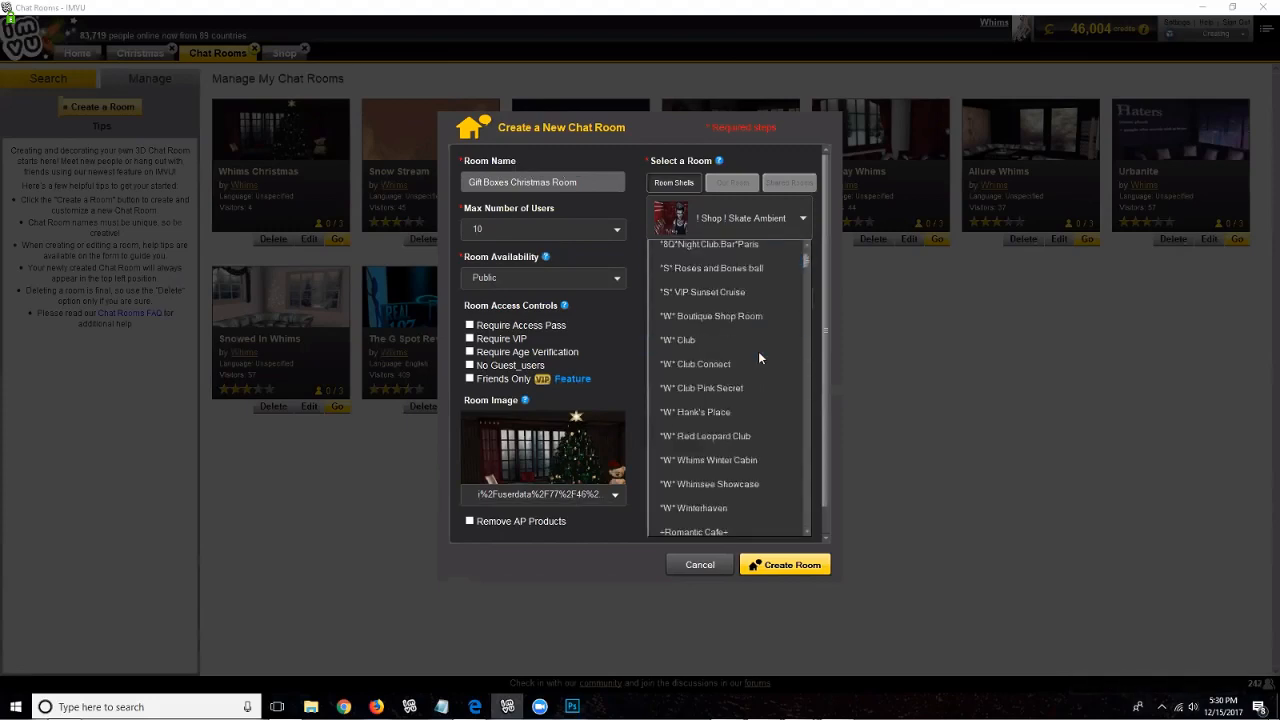
pyautogui.scroll(-5, 758, 351)
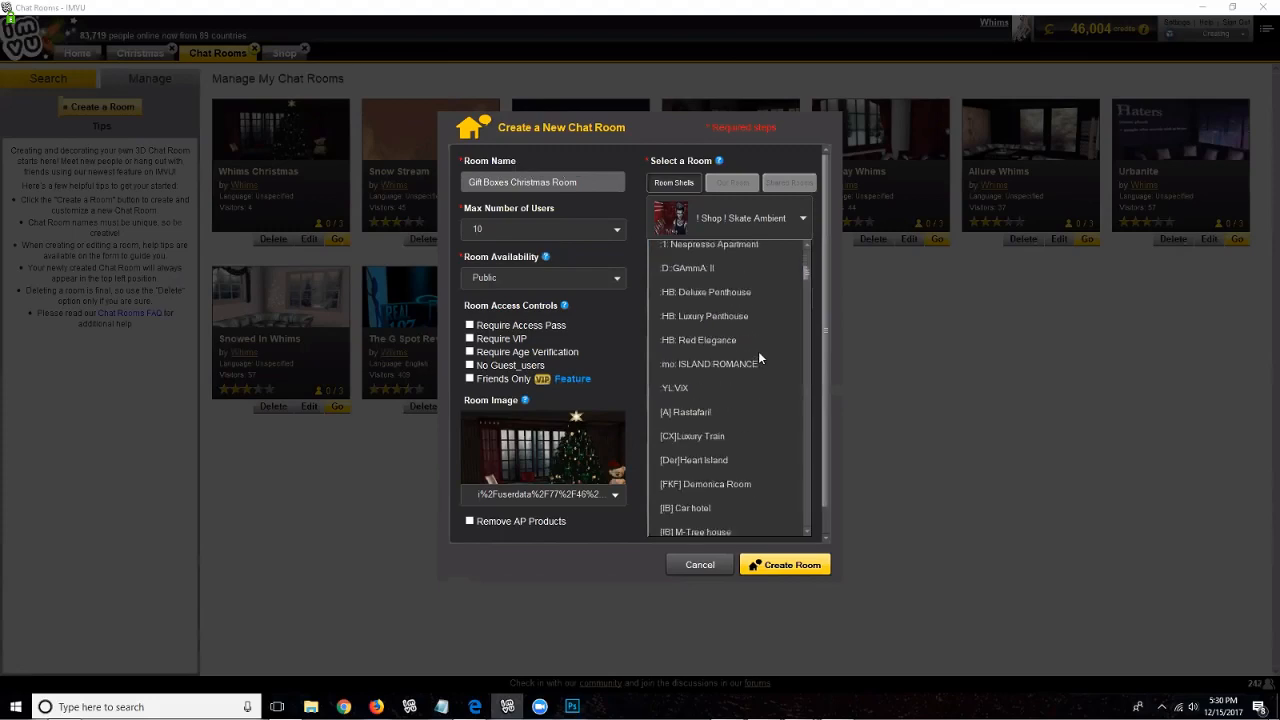
pyautogui.scroll(-3, 758, 351)
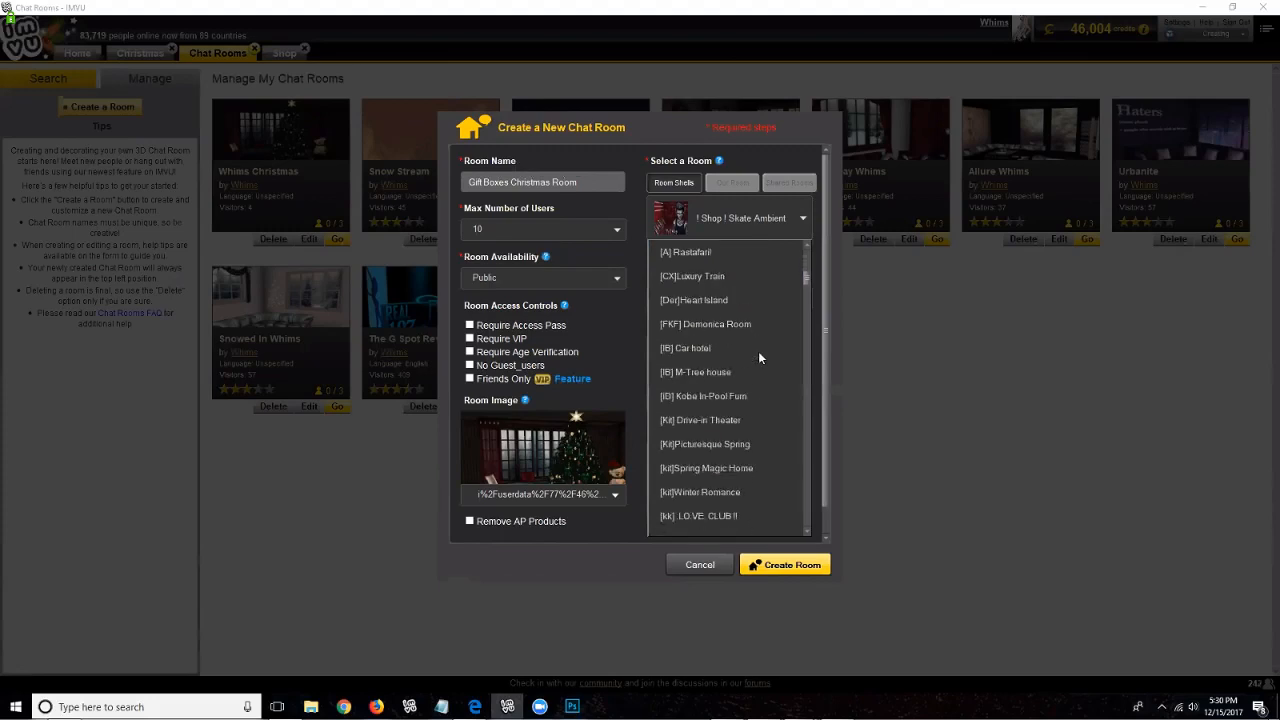
pyautogui.scroll(-8, 758, 352)
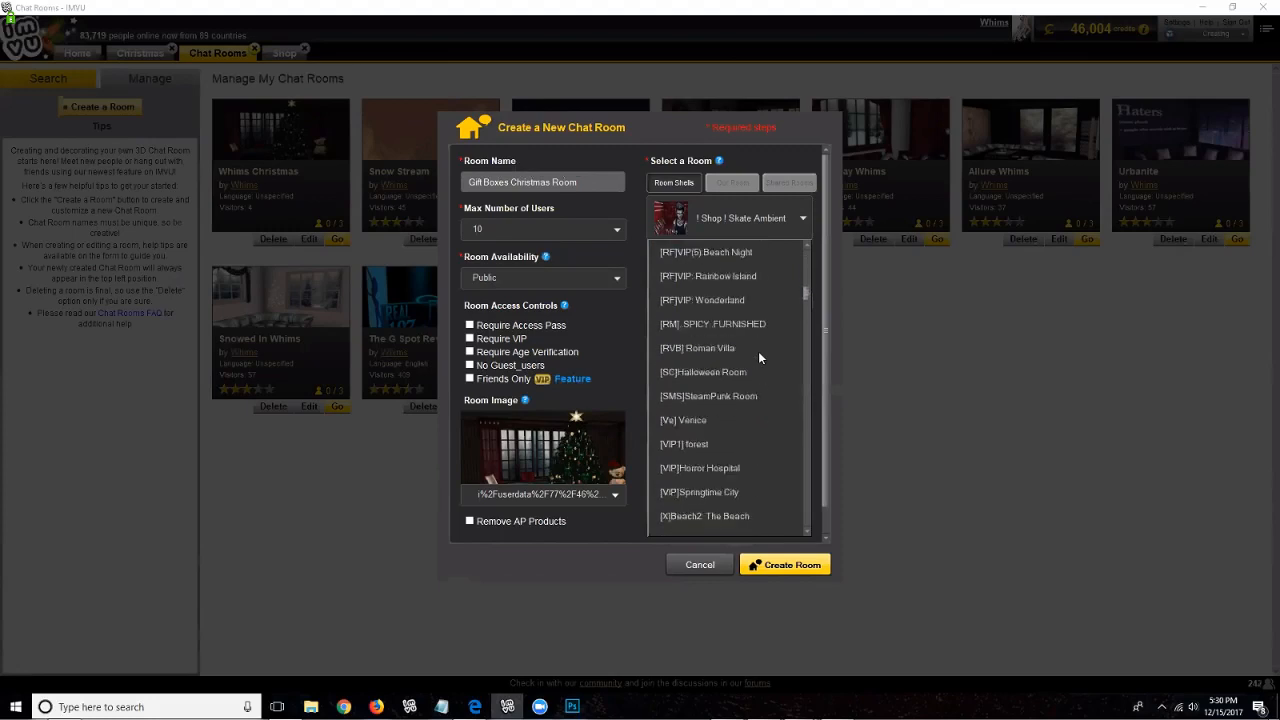
pyautogui.scroll(-10, 758, 352)
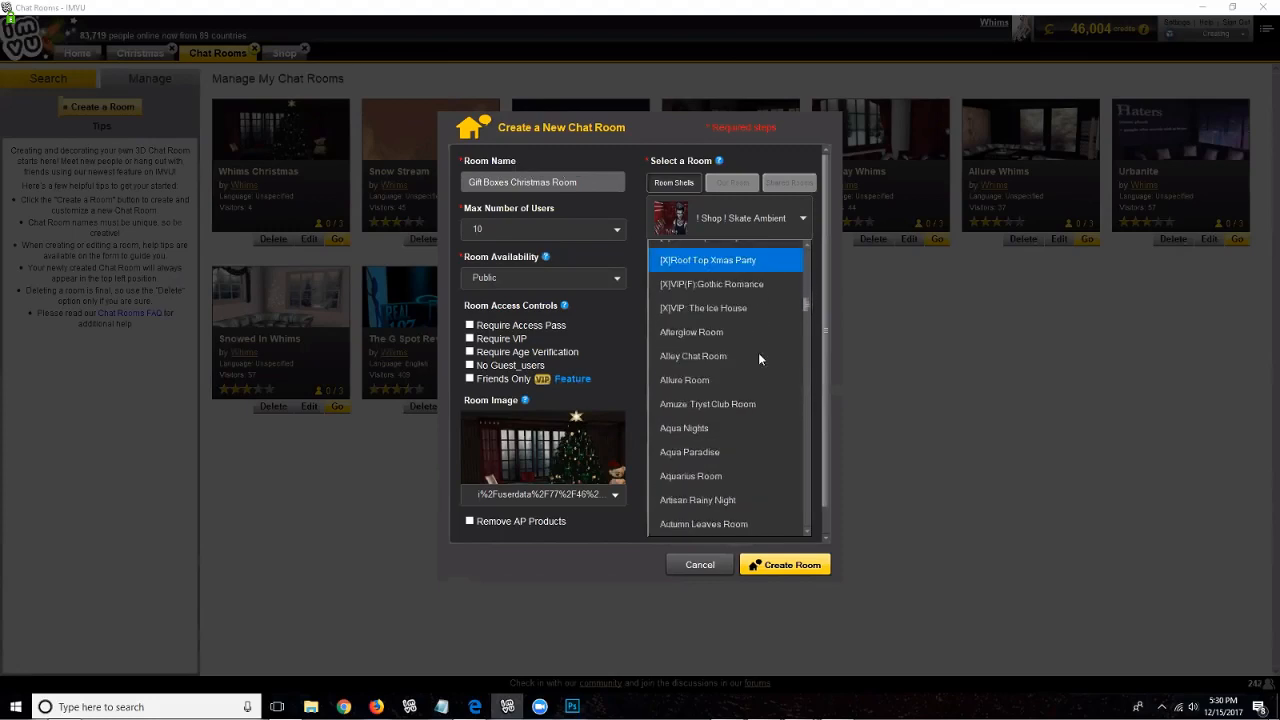
pyautogui.scroll(-10, 758, 352)
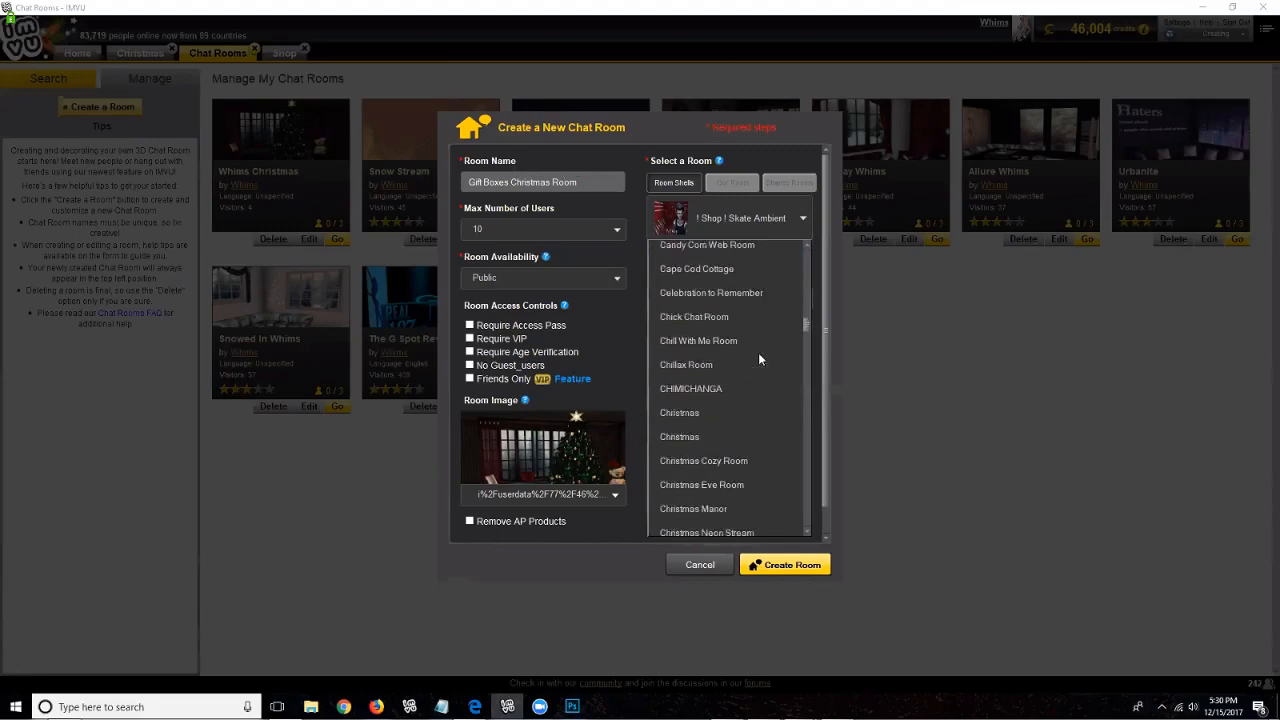
pyautogui.click(721, 410)
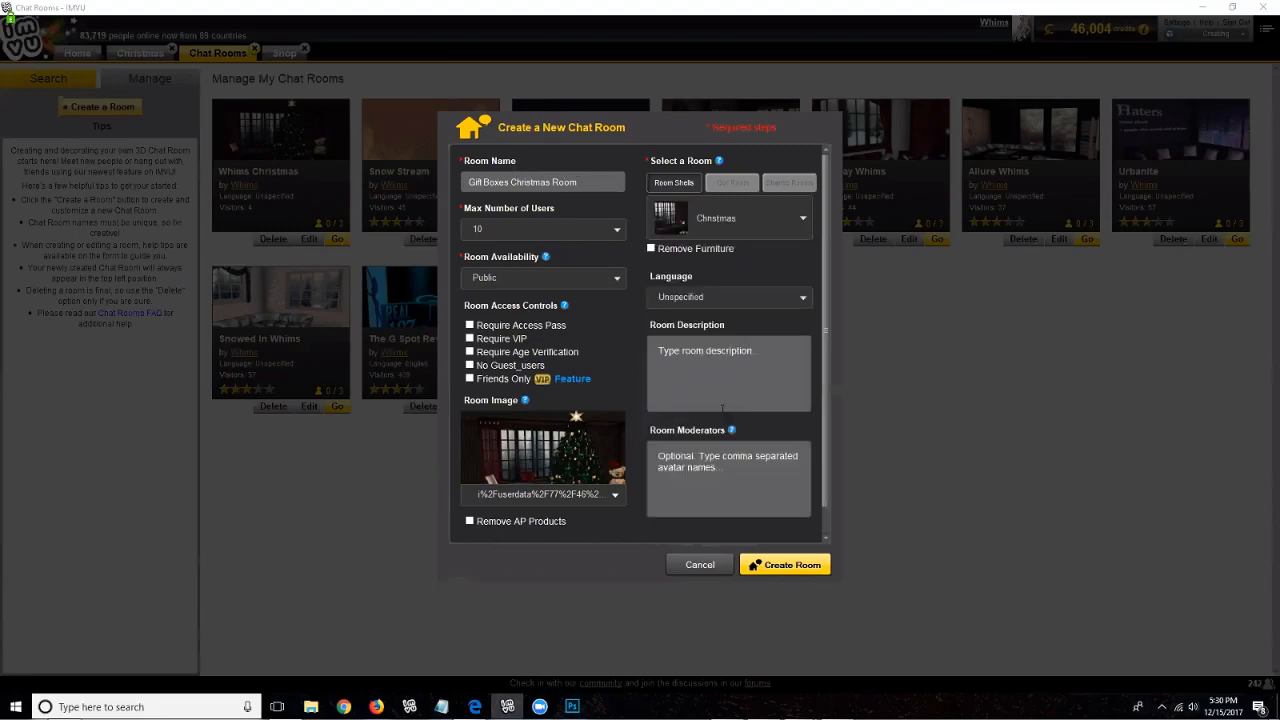
# Step: Keep the language Unspecified, enter the description "This room is awesome" and create the room
pyautogui.click(697, 300)
pyautogui.click(695, 316)
pyautogui.click(705, 363)
pyautogui.write('This room is awesome.')
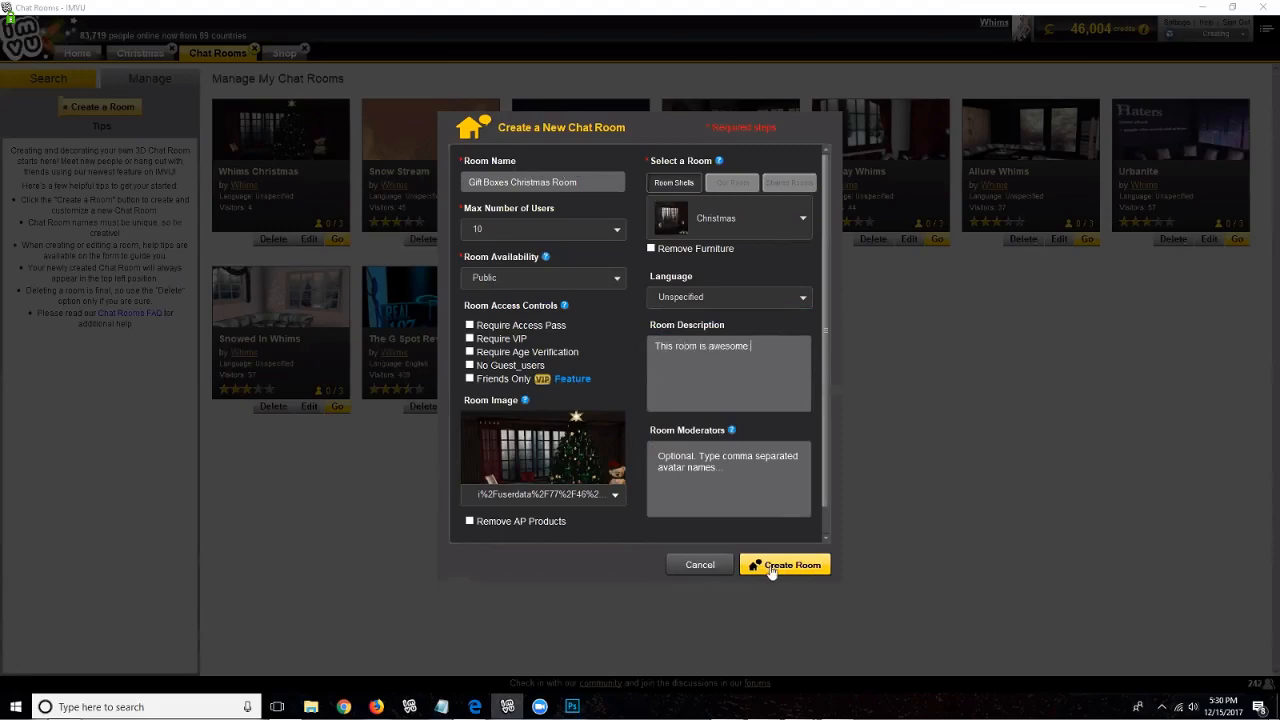
pyautogui.click(771, 568)
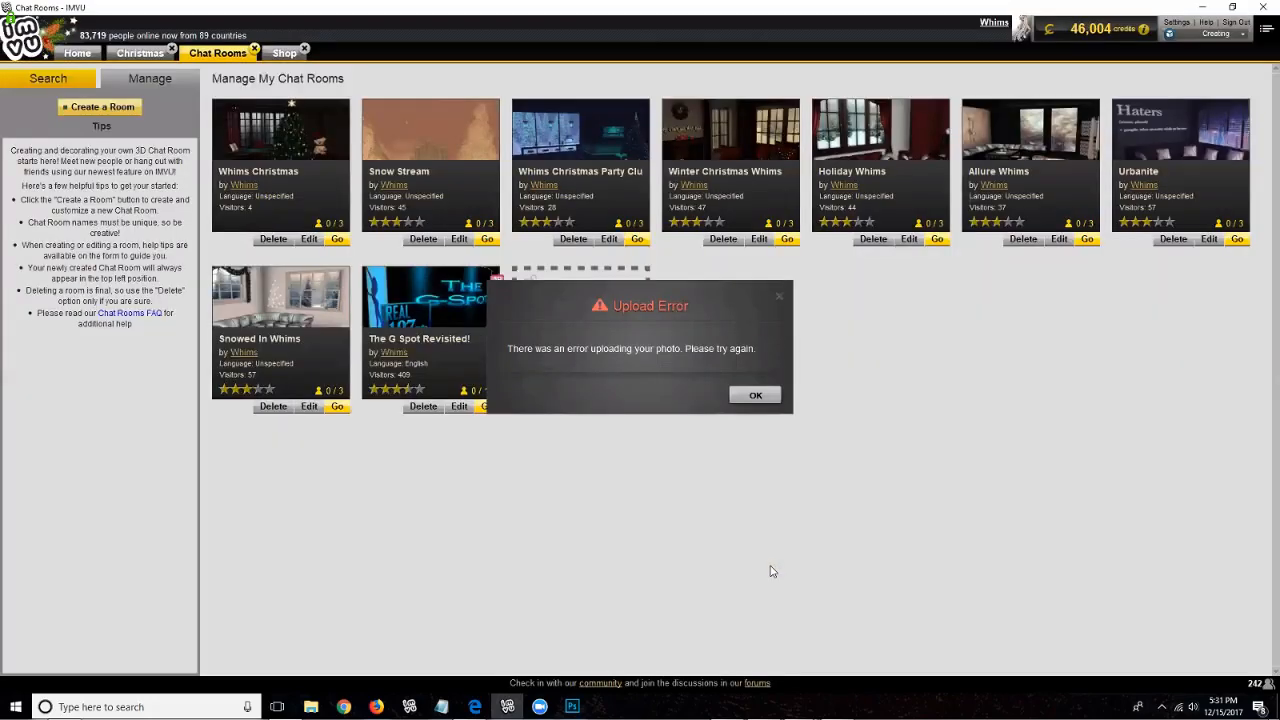
# Step: Dismiss the upload error and open the settings of Gift Boxes Christmas Room for editing
pyautogui.click(758, 395)
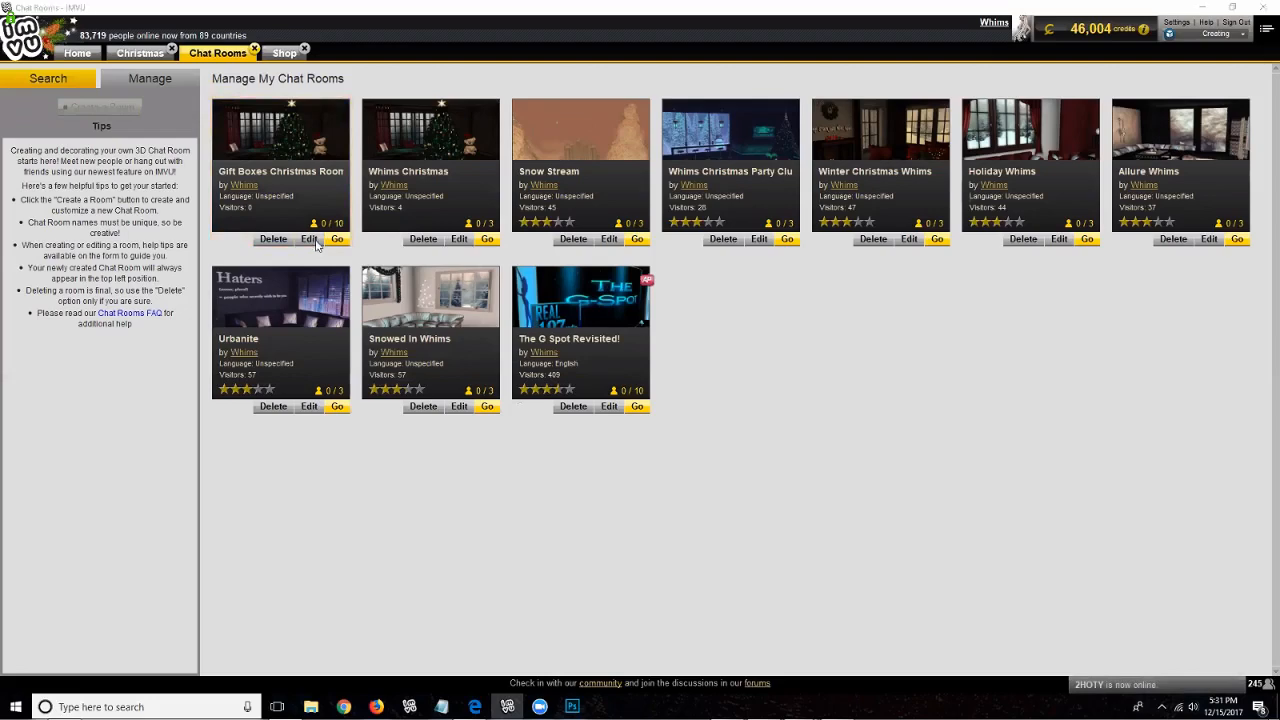
pyautogui.click(309, 239)
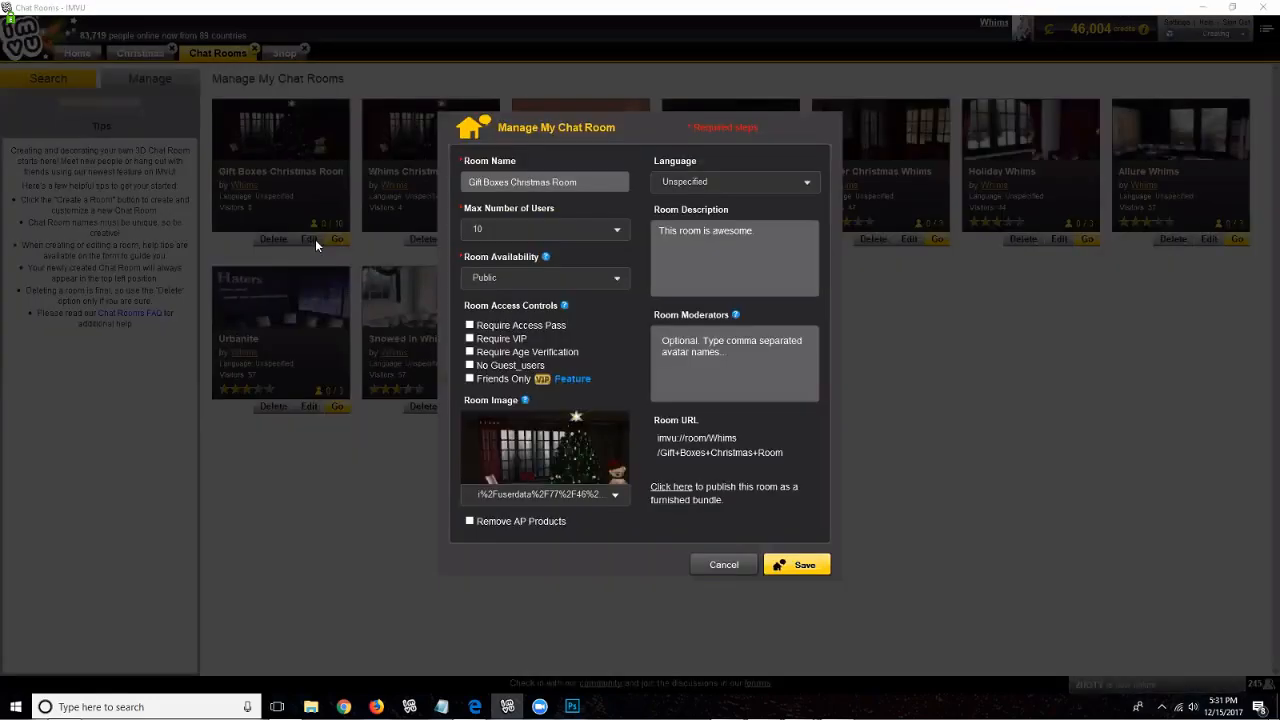
# Step: View the furnished-bundle submission form for Gift Boxes Christmas Room, and return to IMVU to close the room's settings without saving
pyautogui.click(671, 491)
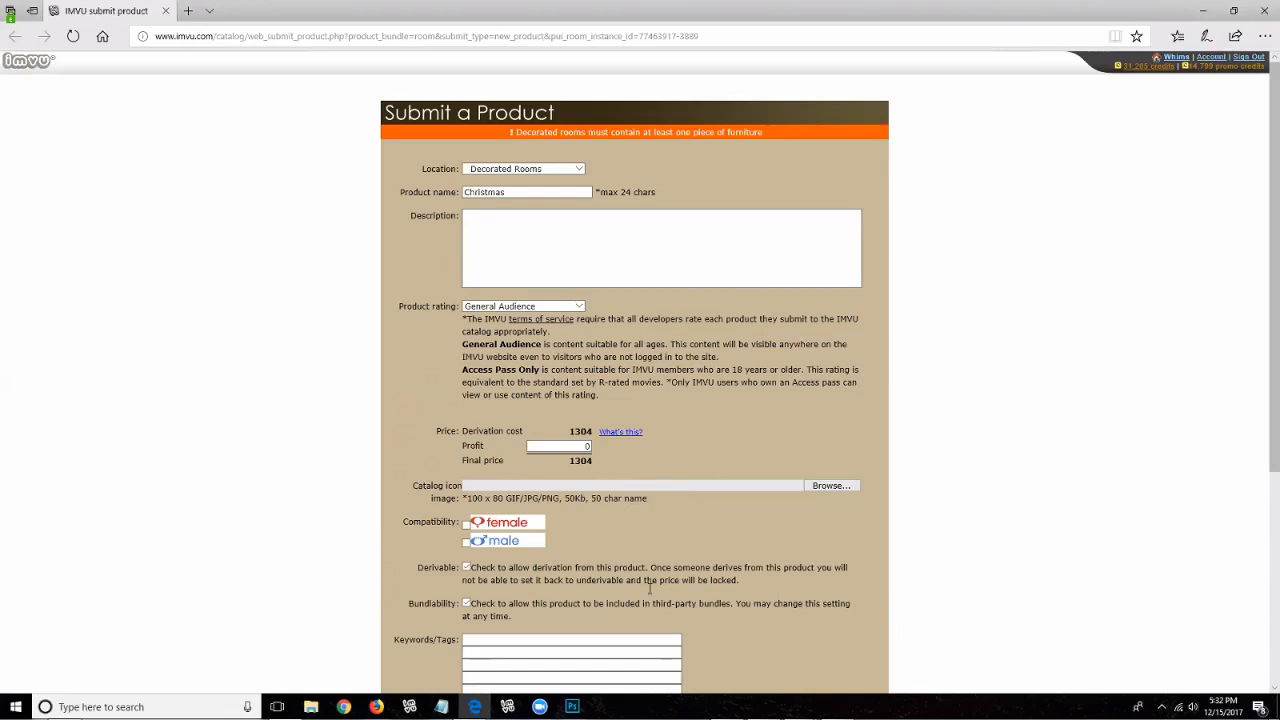
pyautogui.click(508, 707)
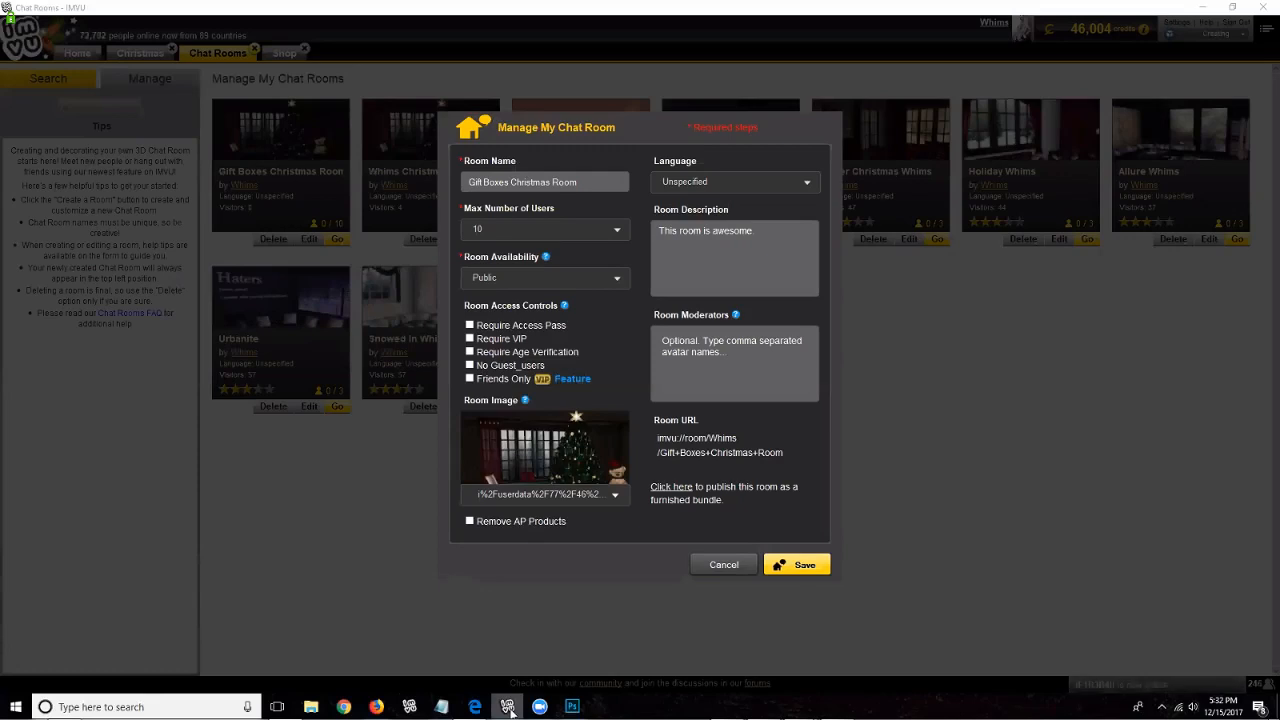
pyautogui.click(719, 566)
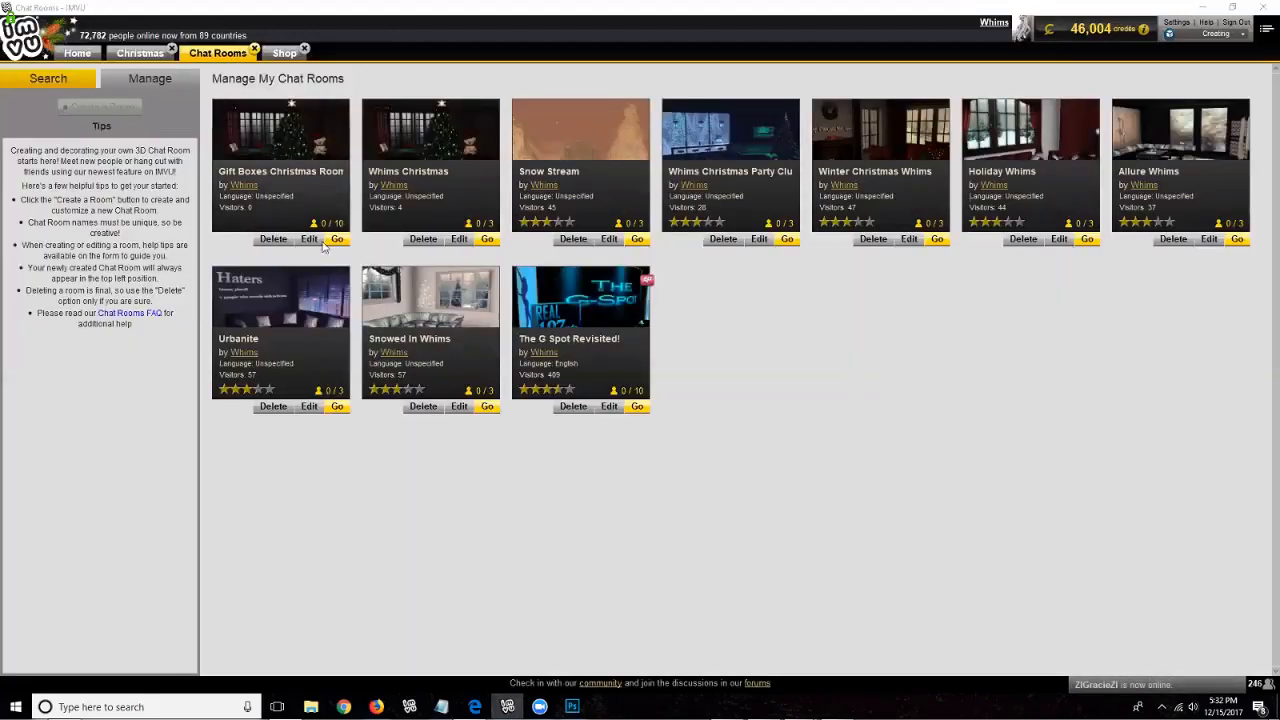
# Step: Delete Gift Boxes Christmas Room from the managed chat rooms, reloading the room list if needed, and confirm the removal
pyautogui.click(273, 239)
pyautogui.click(752, 403)
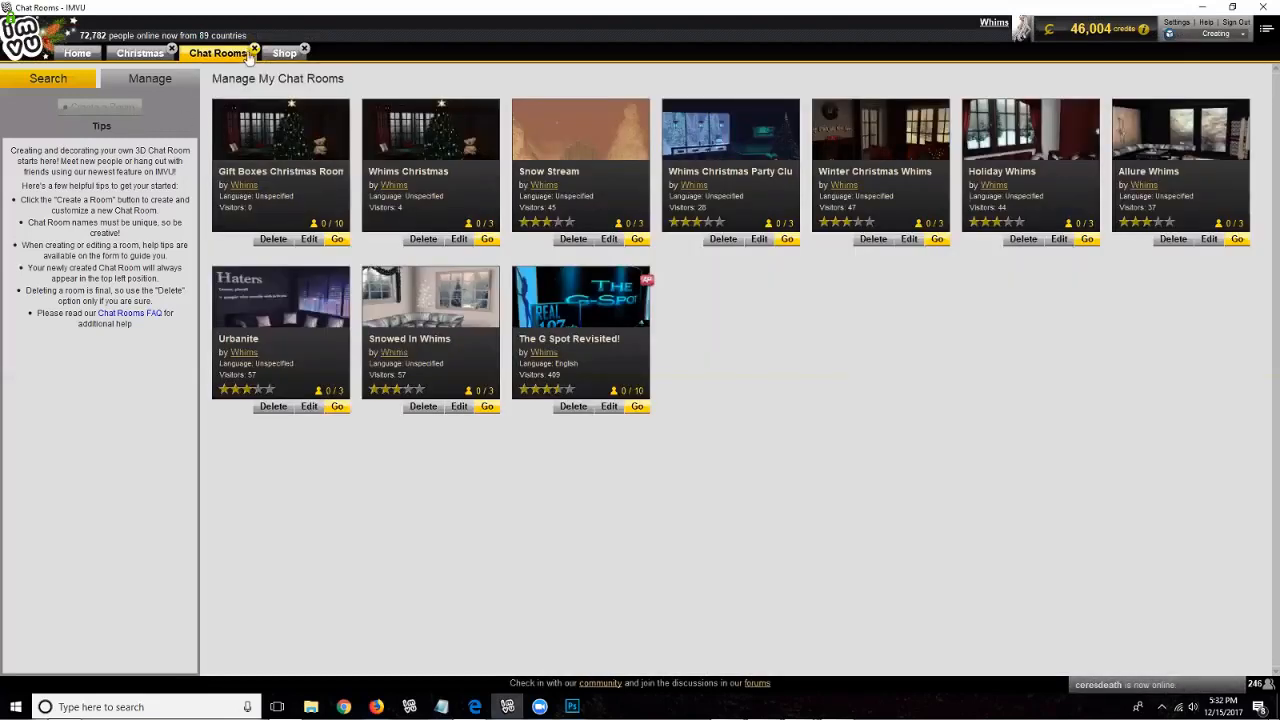
pyautogui.click(148, 54)
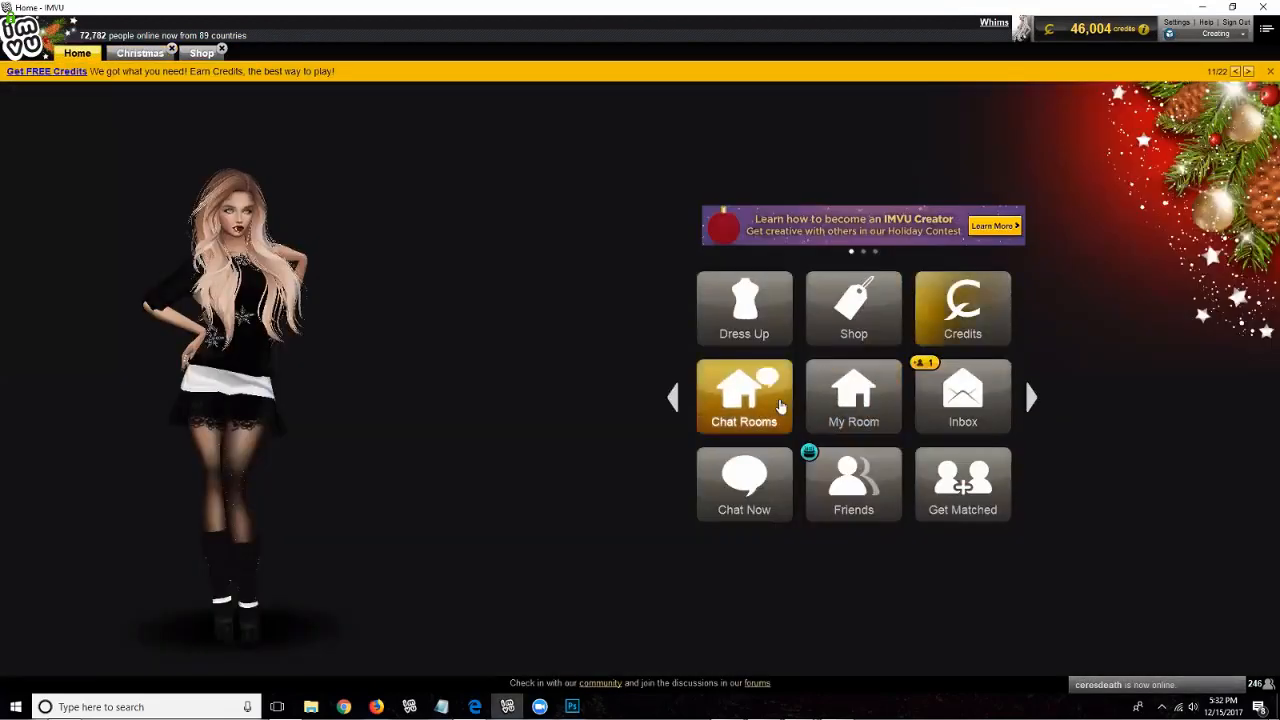
pyautogui.click(781, 404)
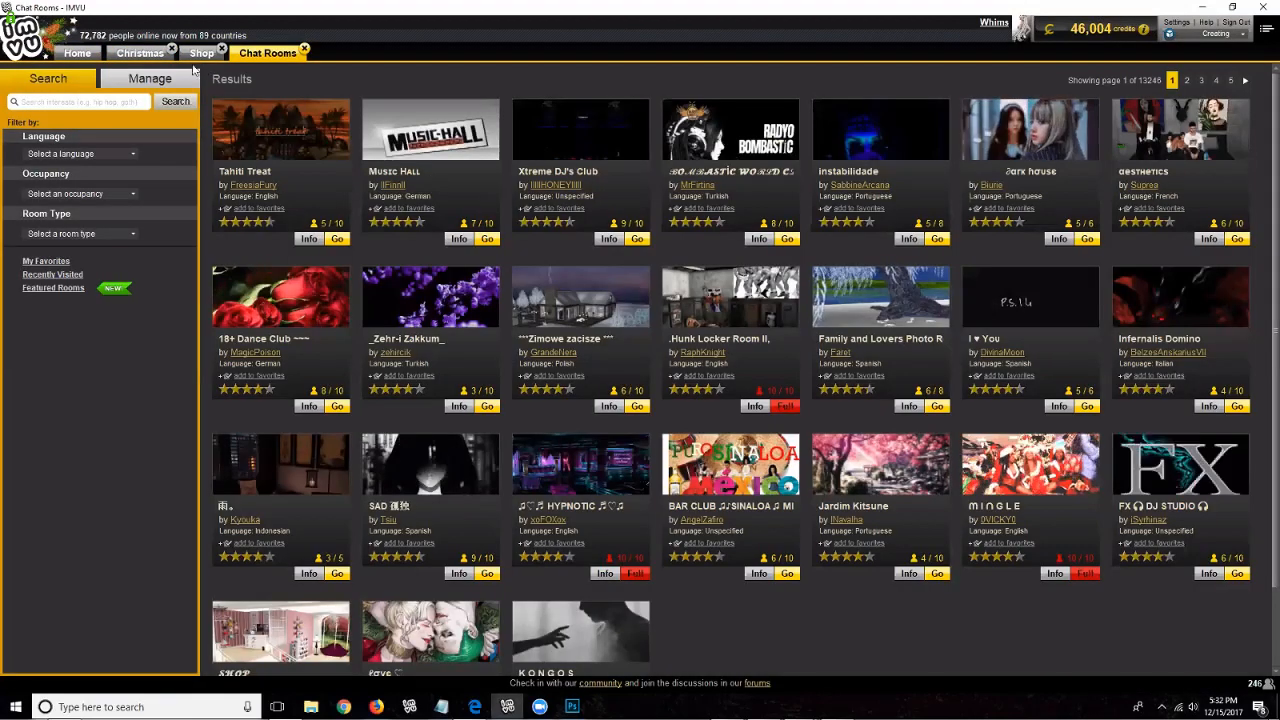
pyautogui.click(148, 79)
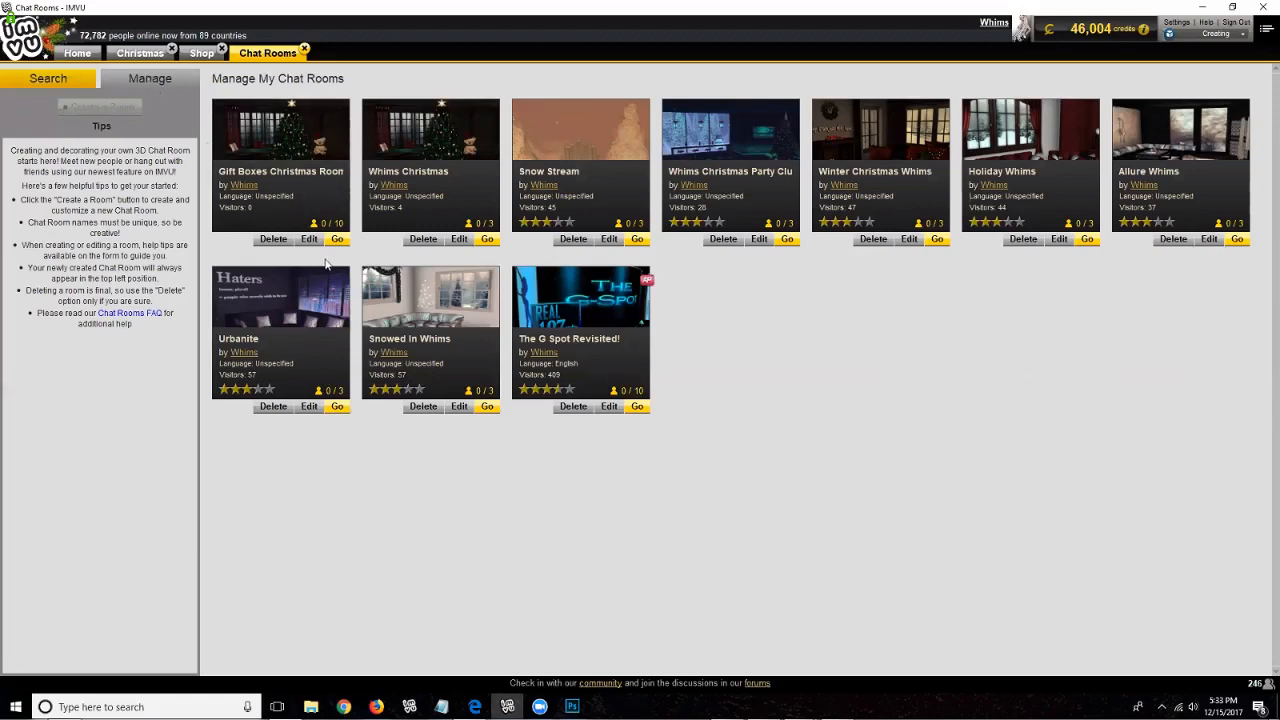
pyautogui.click(273, 240)
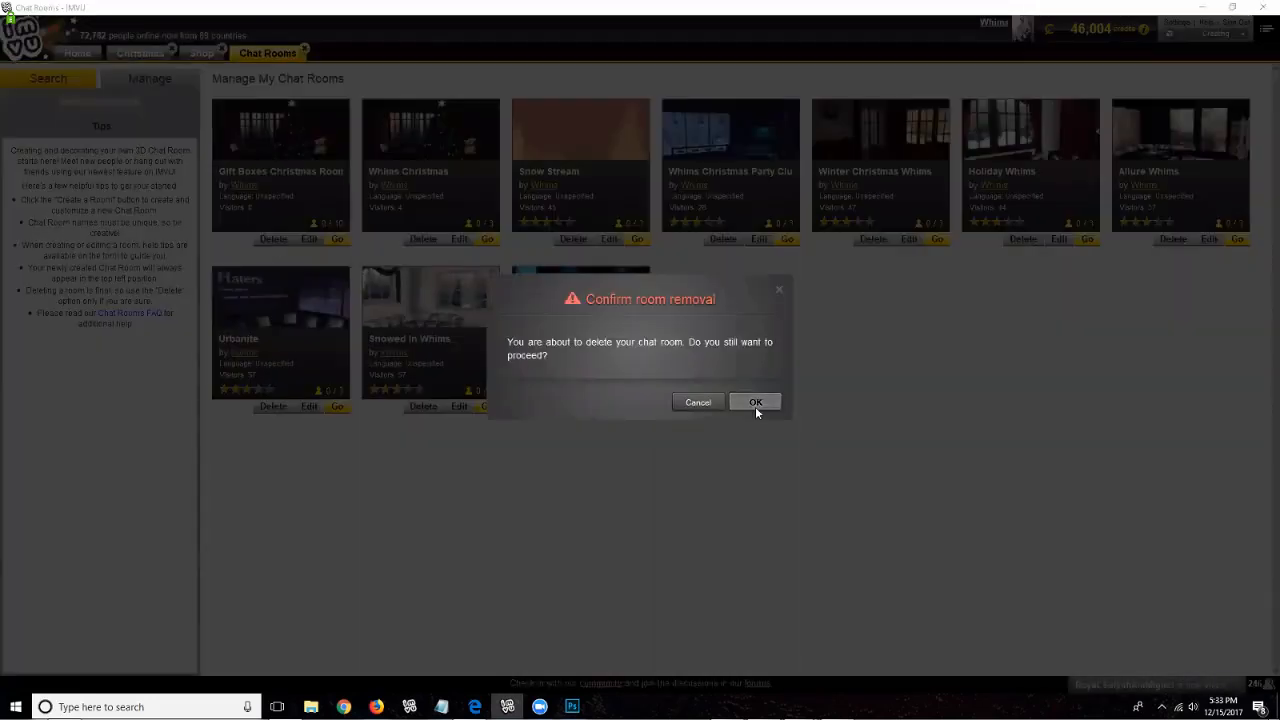
pyautogui.click(755, 402)
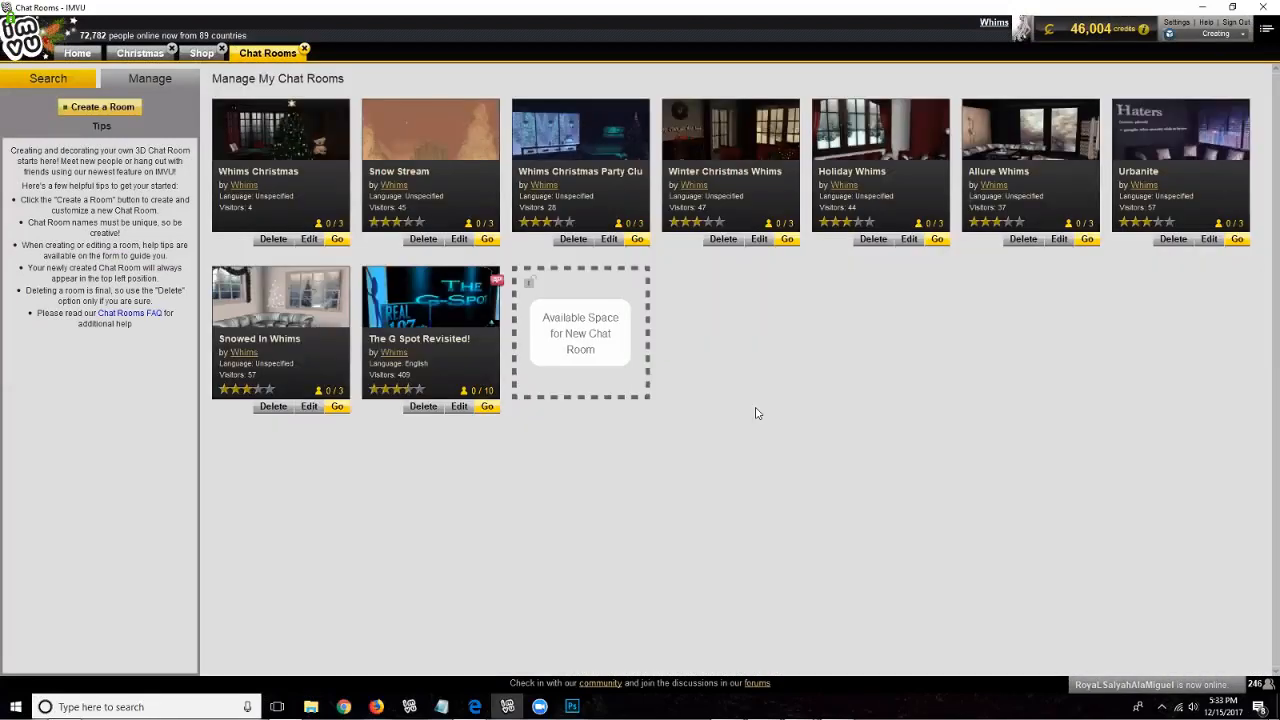
# Step: Start creating a new chat room and name it "Christmas Shared Room"
pyautogui.click(118, 111)
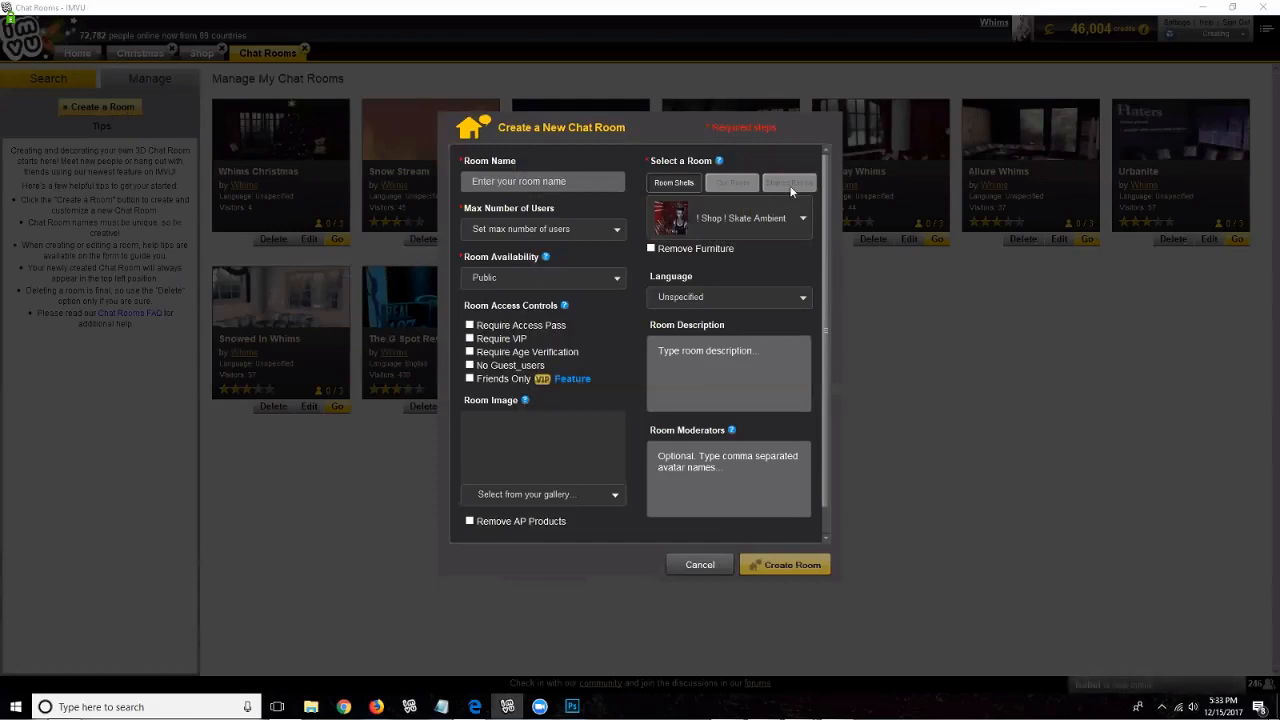
pyautogui.click(573, 181)
pyautogui.write('kjdkf')
pyautogui.press('BackSpace')
pyautogui.press('BackSpace')
pyautogui.press('BackSpace')
pyautogui.press('BackSpace')
pyautogui.write('Christmas Shared R')
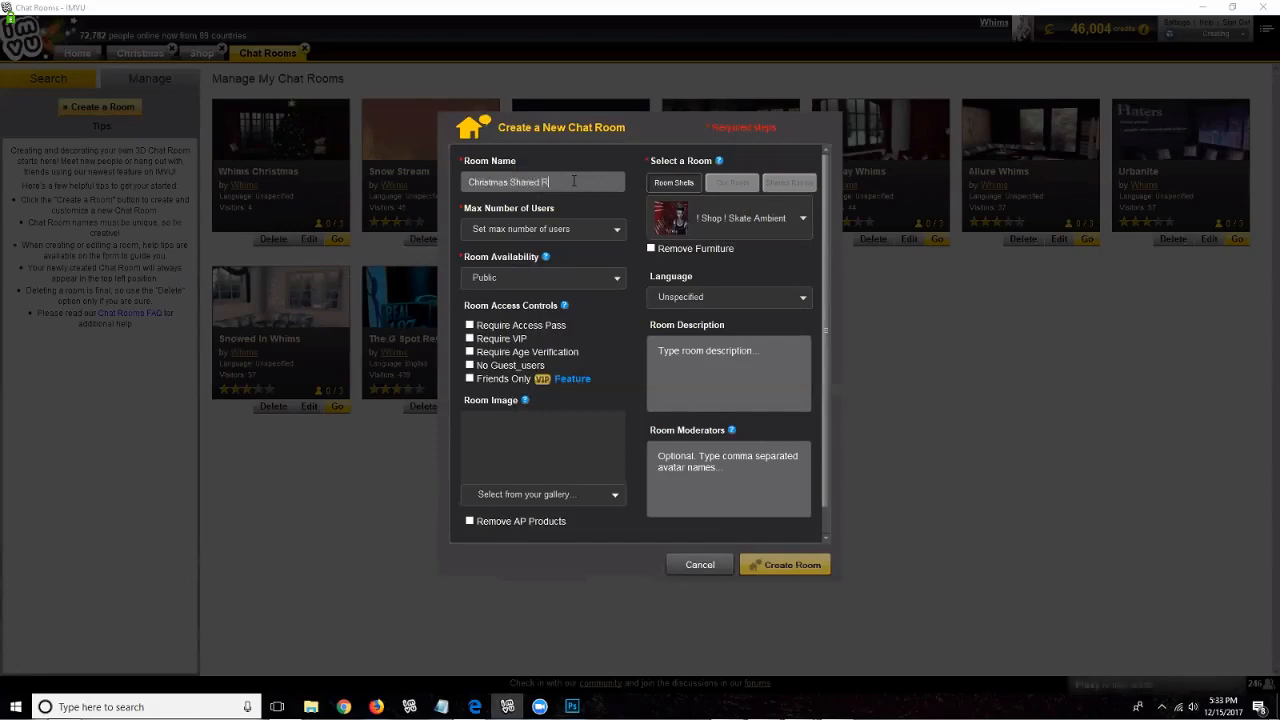
pyautogui.write('oom')
# Step: Choose the second listed shared room, the one numbered #3, as the new room's base
pyautogui.click(789, 183)
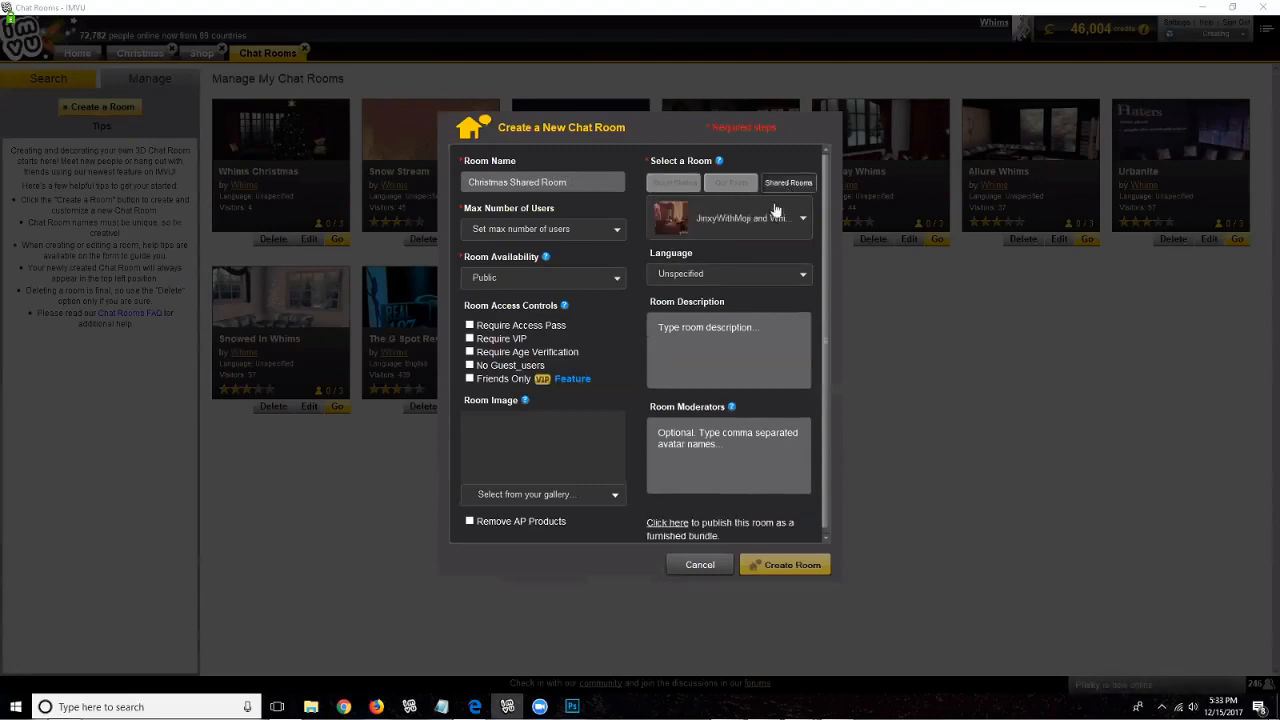
pyautogui.click(770, 215)
pyautogui.click(769, 218)
pyautogui.click(770, 222)
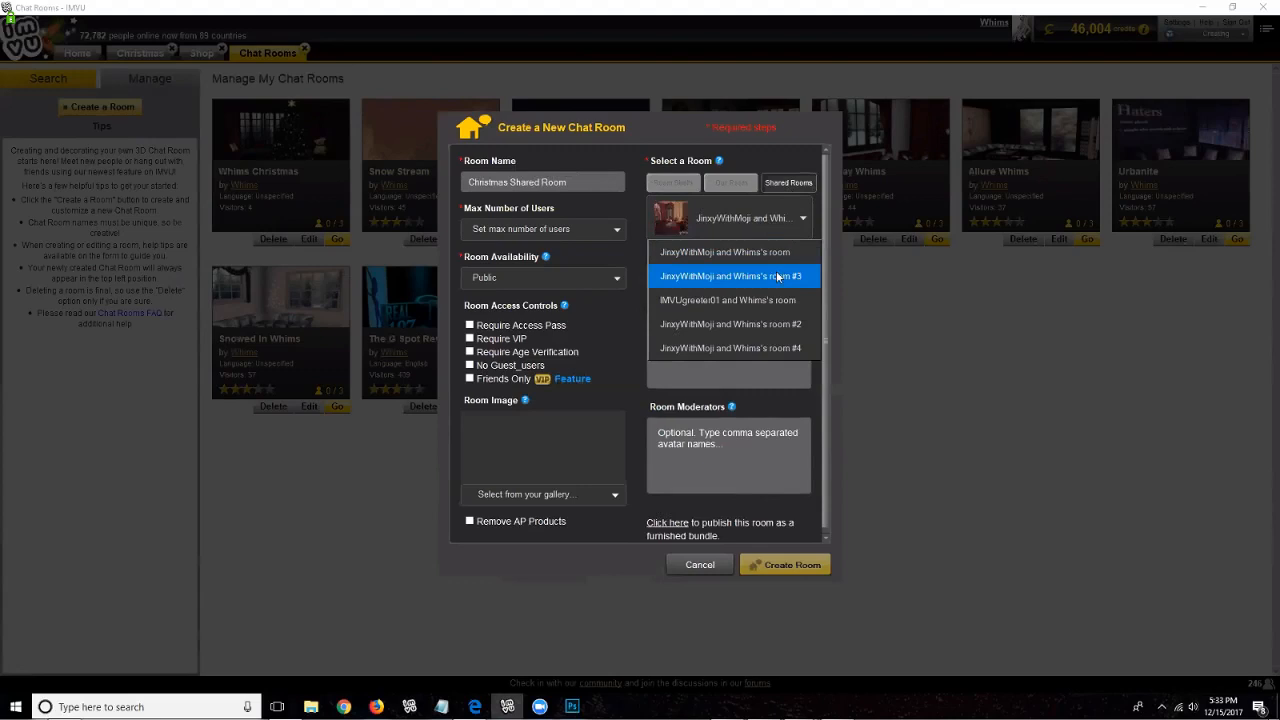
pyautogui.click(777, 275)
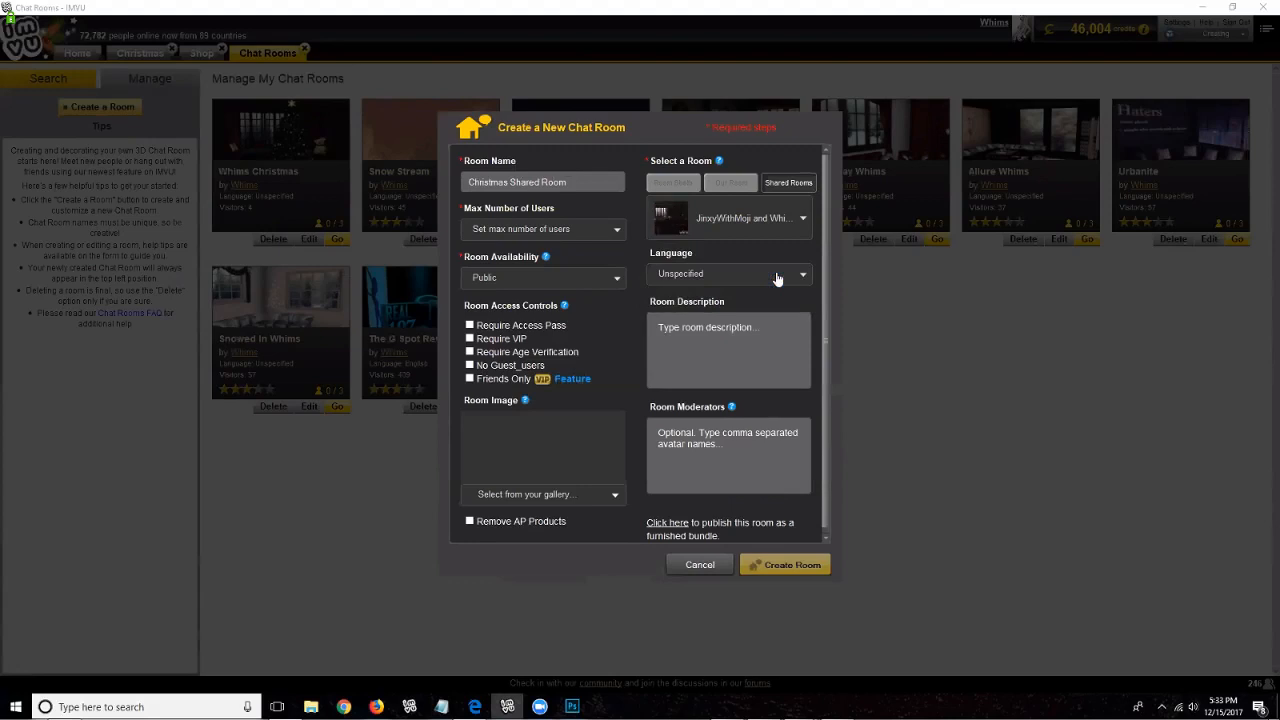
# Step: Allow a maximum of 10 users, use the snapshot of the Christmas tree and teddy bear as room image, and create the room
pyautogui.click(597, 231)
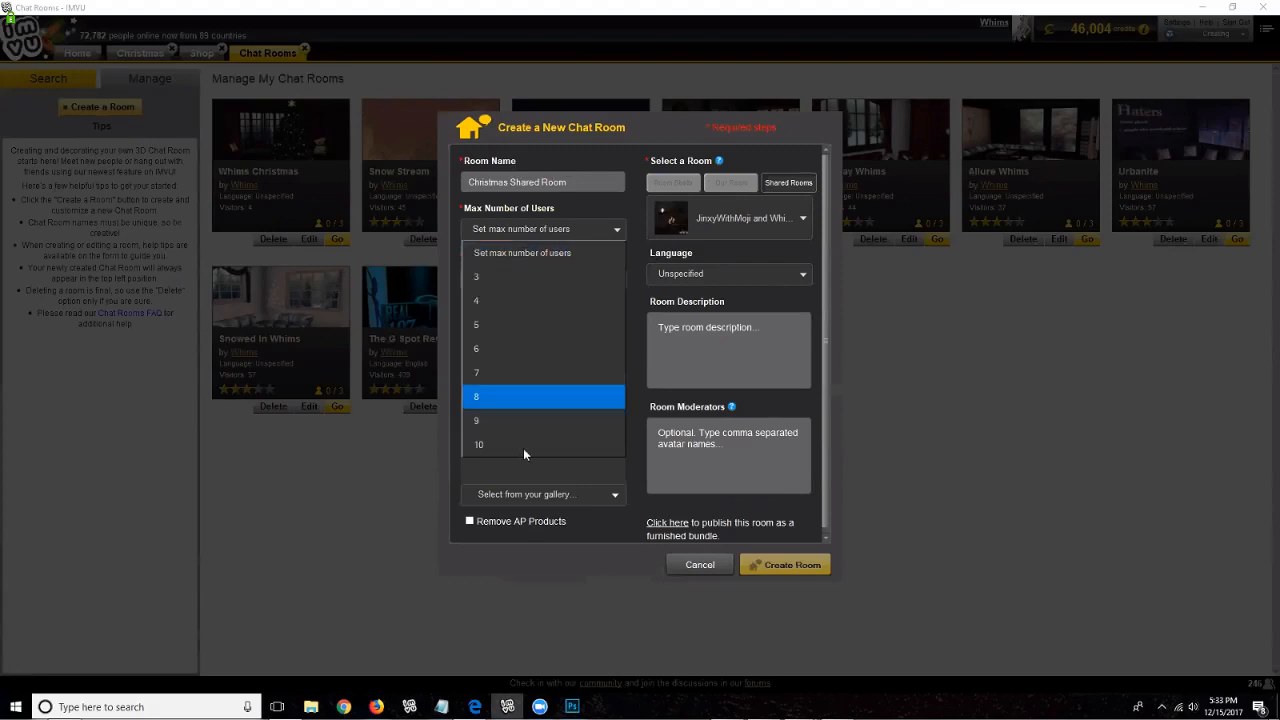
pyautogui.click(510, 447)
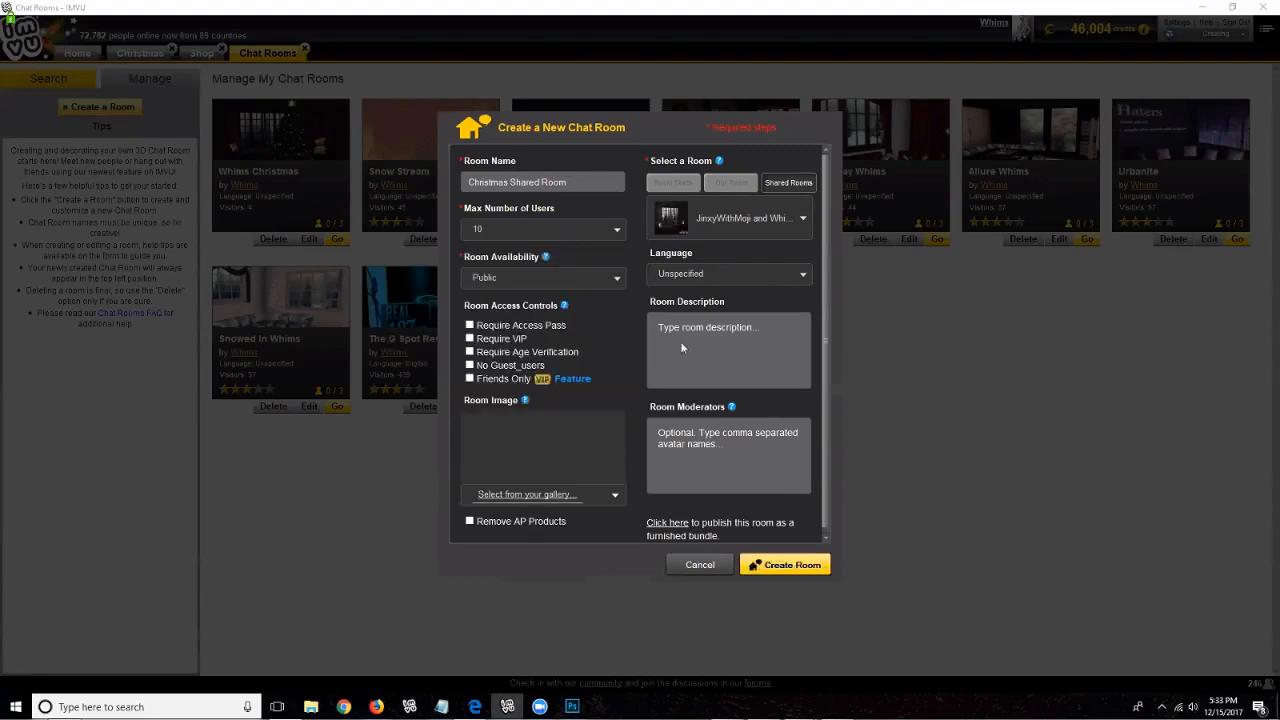
pyautogui.click(688, 193)
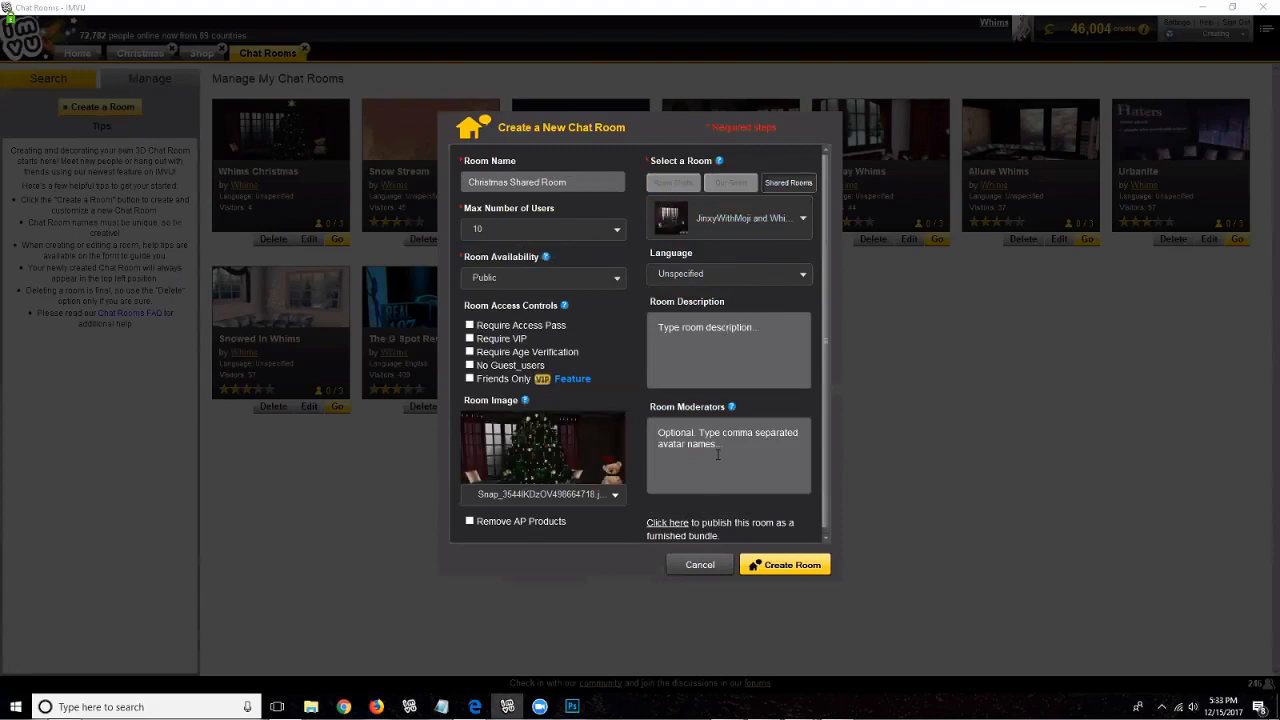
pyautogui.click(788, 566)
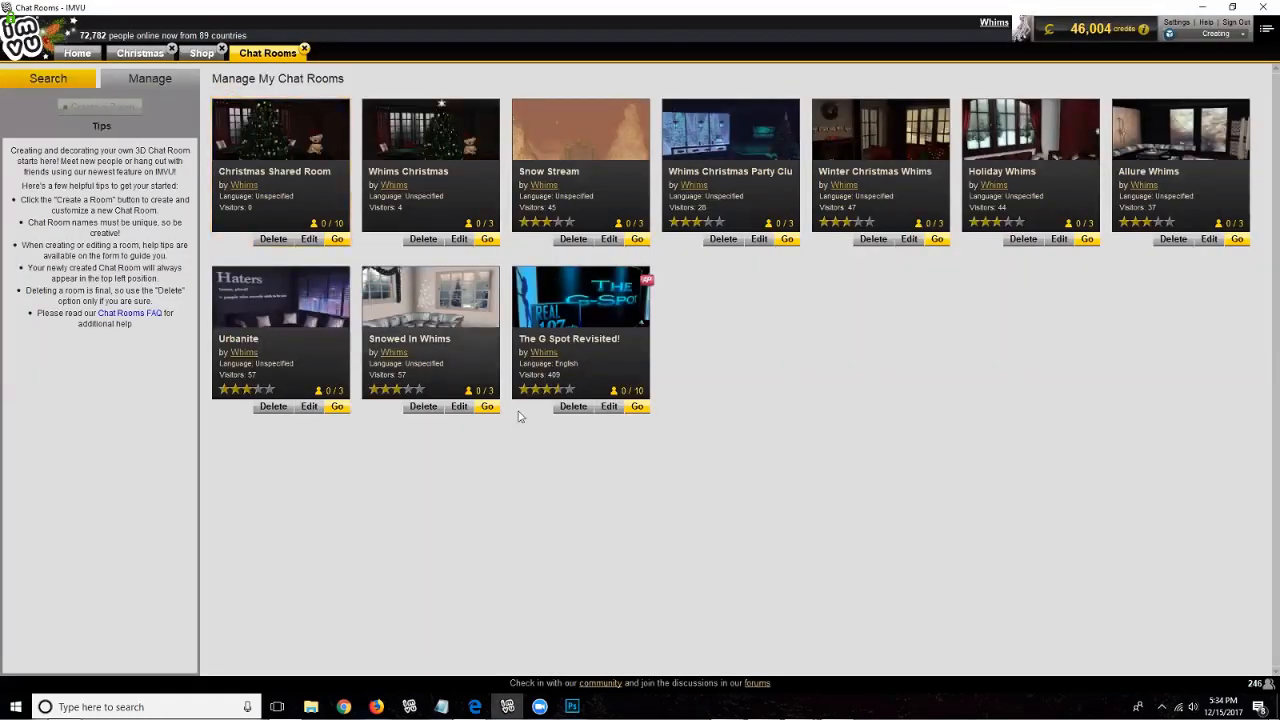
# Step: Start publishing Christmas Shared Room as a furnished bundle from its settings and name the product "Christmas Gift Room"
pyautogui.click(309, 240)
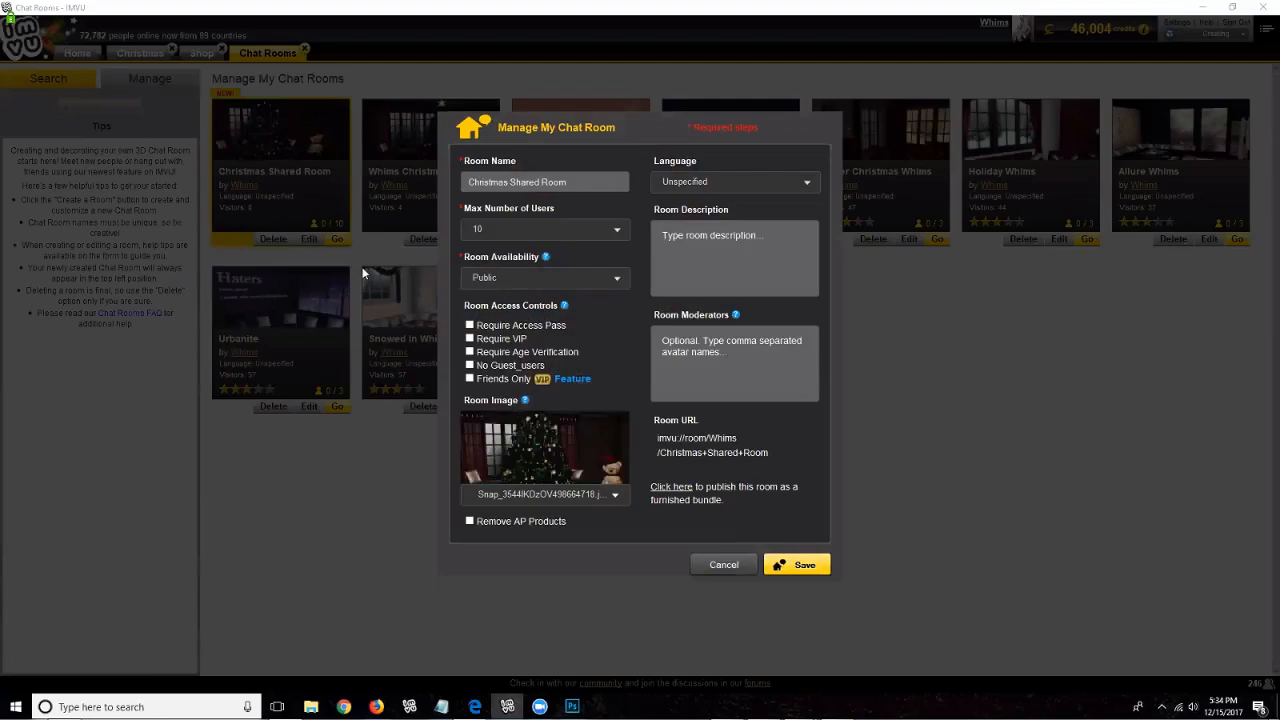
pyautogui.click(687, 488)
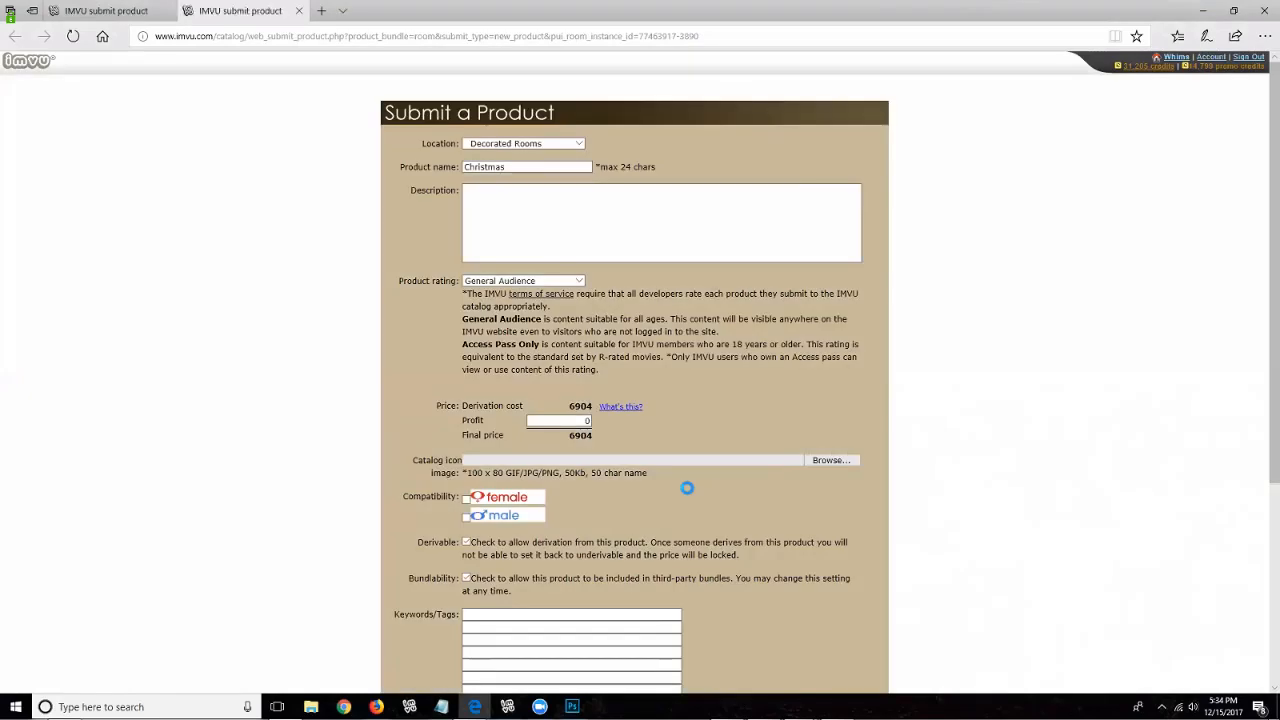
pyautogui.click(516, 171)
pyautogui.write('Christmas Gift Room')
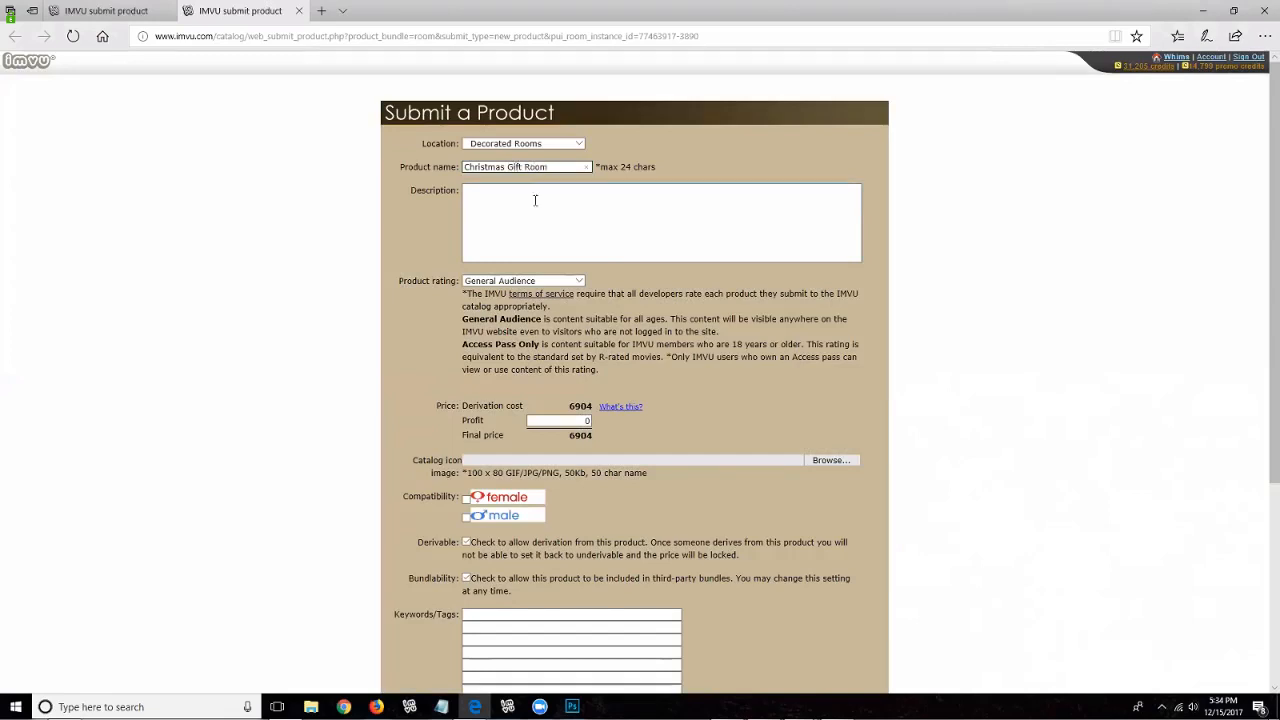
# Step: Enter the product description "This is a great room."
pyautogui.click(535, 201)
pyautogui.write('This is a greart room')
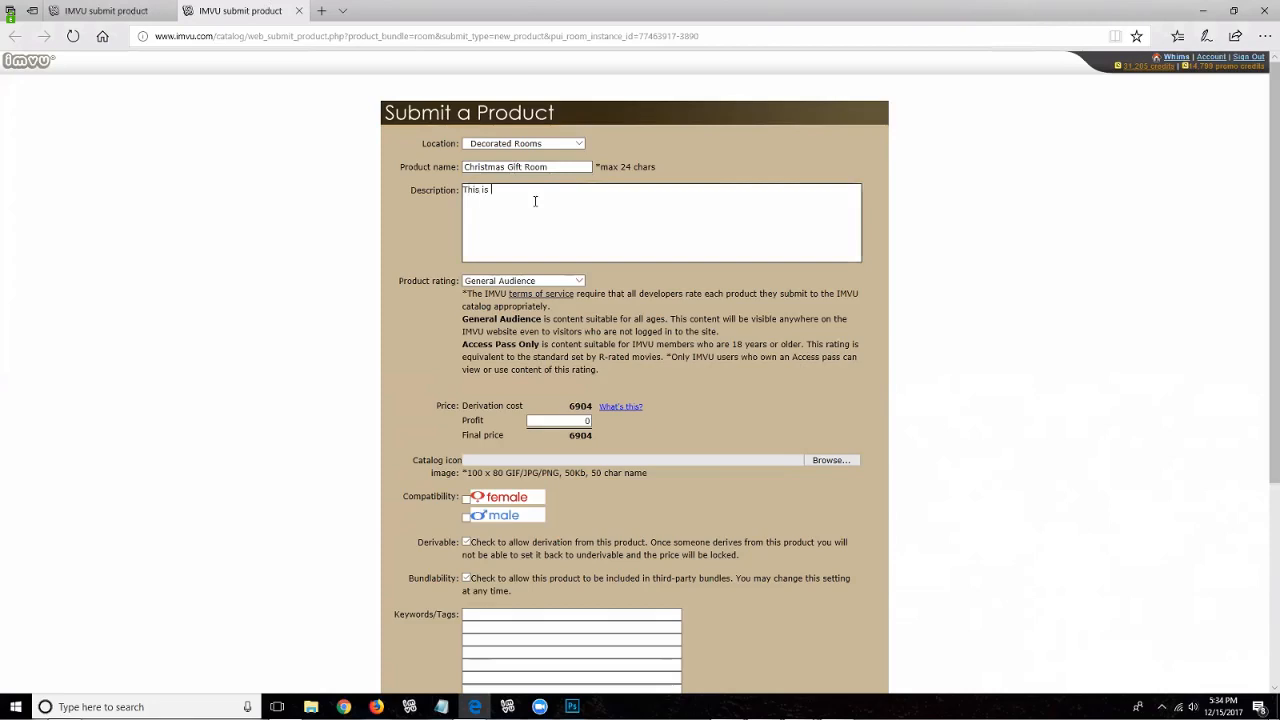
pyautogui.press('BackSpace')
pyautogui.press('BackSpace')
pyautogui.write('t')
# Step: Set the product's catalog icon to bundleicon.gif from the Christmas Gifts Room folder
pyautogui.click(831, 461)
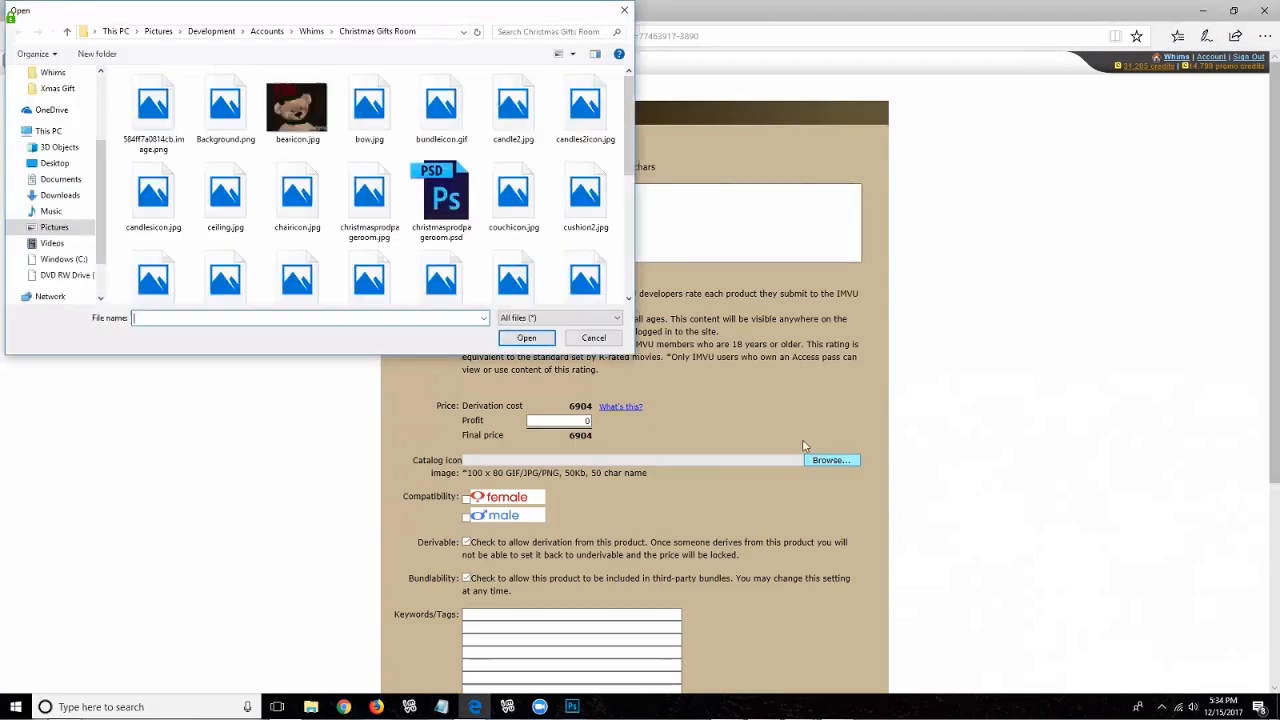
pyautogui.click(306, 35)
pyautogui.click(596, 338)
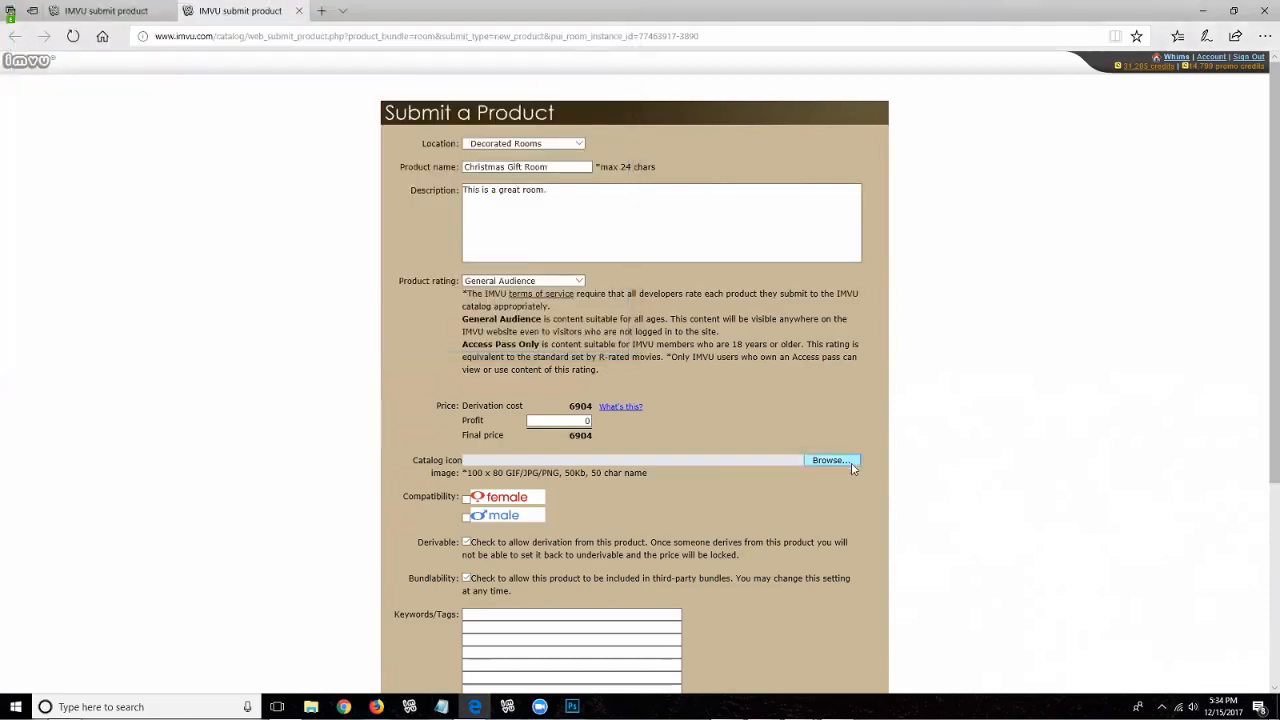
pyautogui.click(847, 466)
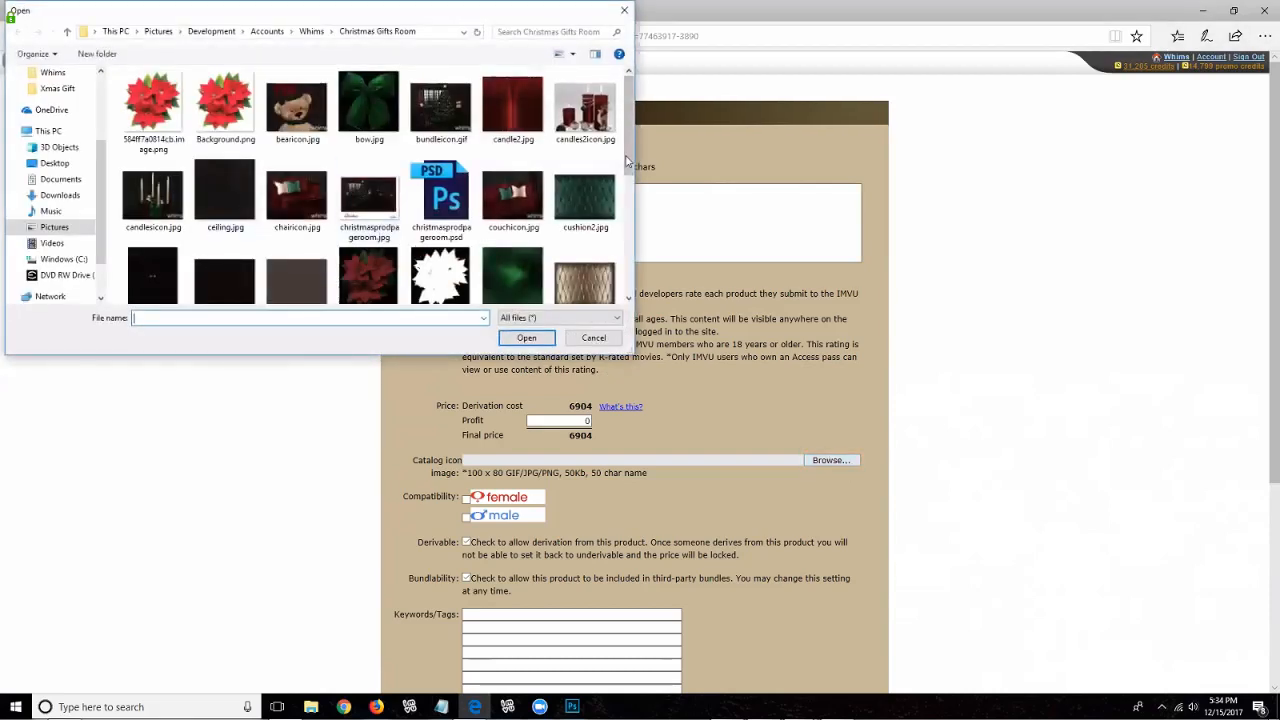
pyautogui.doubleClick(412, 122)
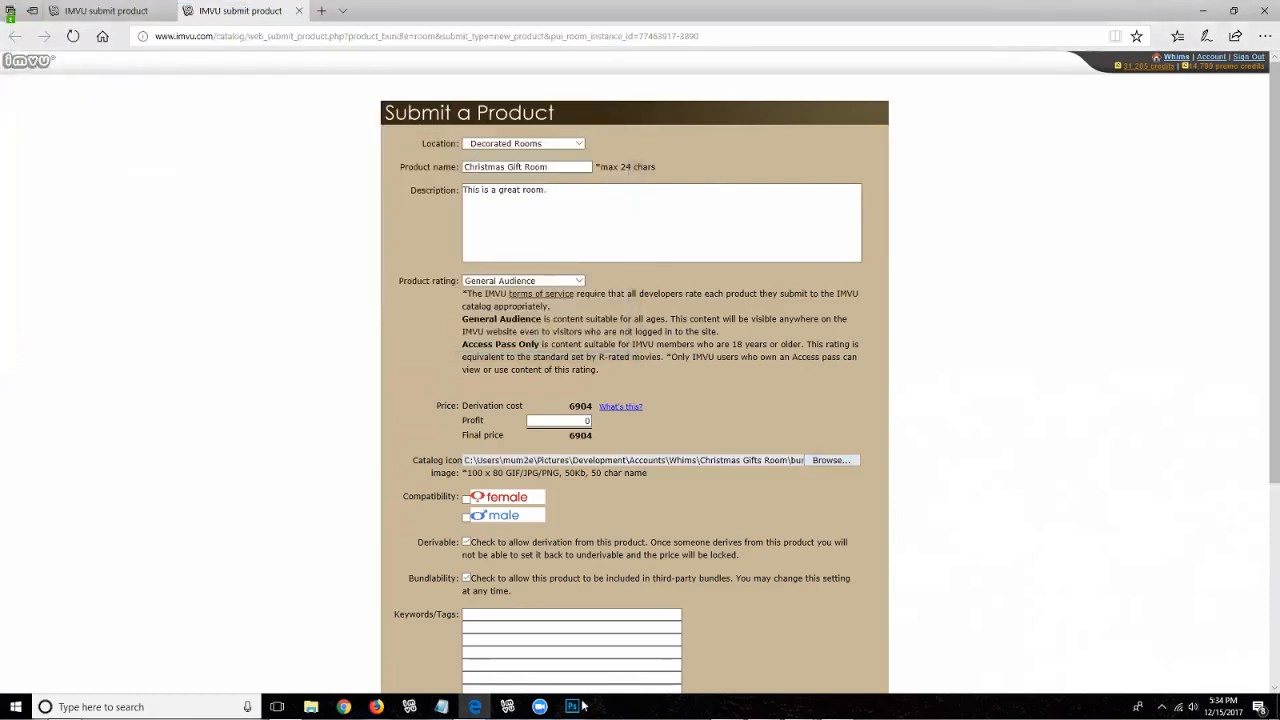
# Step: Switch back to IMVU, close the room settings without saving and bring up the decorated Christmas room
pyautogui.moveTo(487, 708)
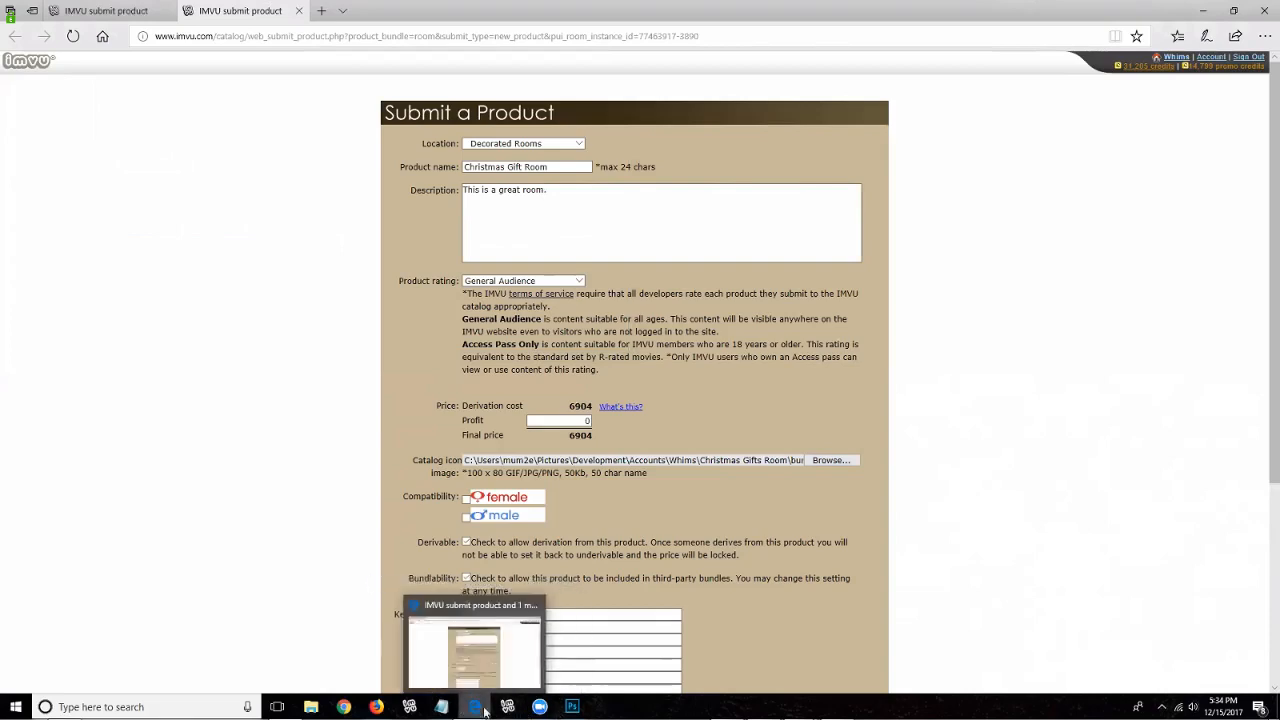
pyautogui.click(572, 706)
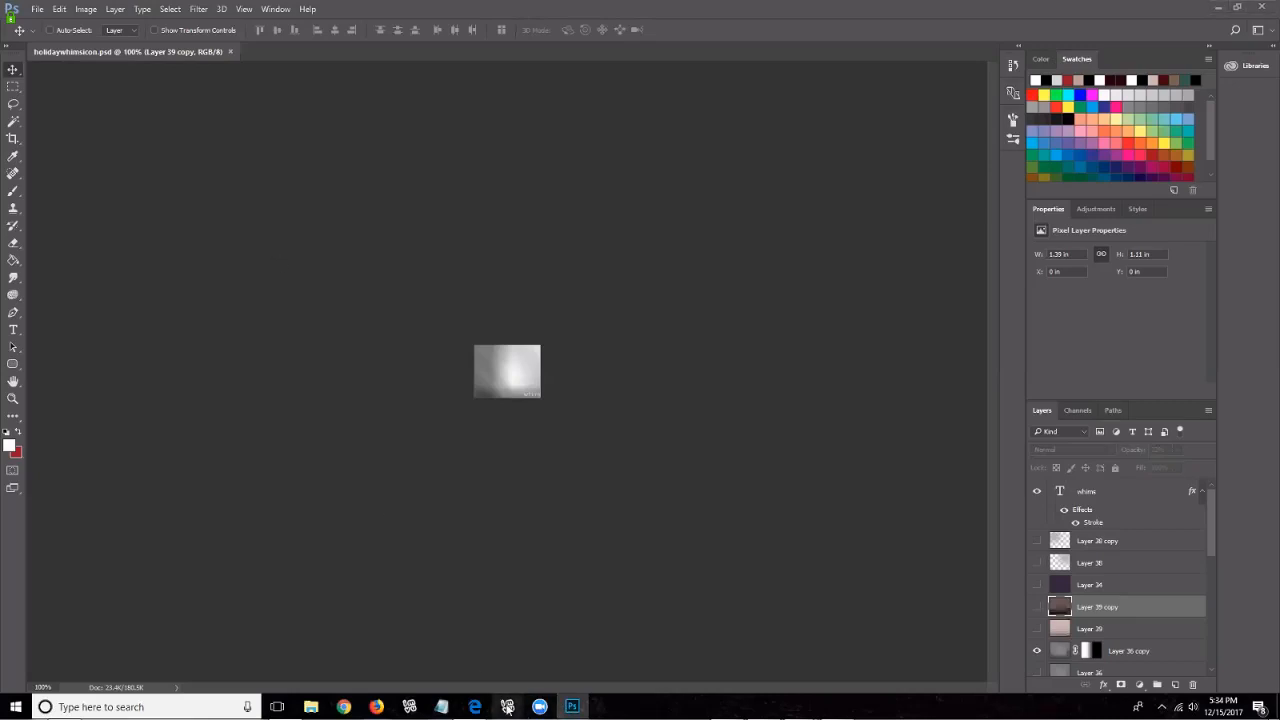
pyautogui.click(508, 707)
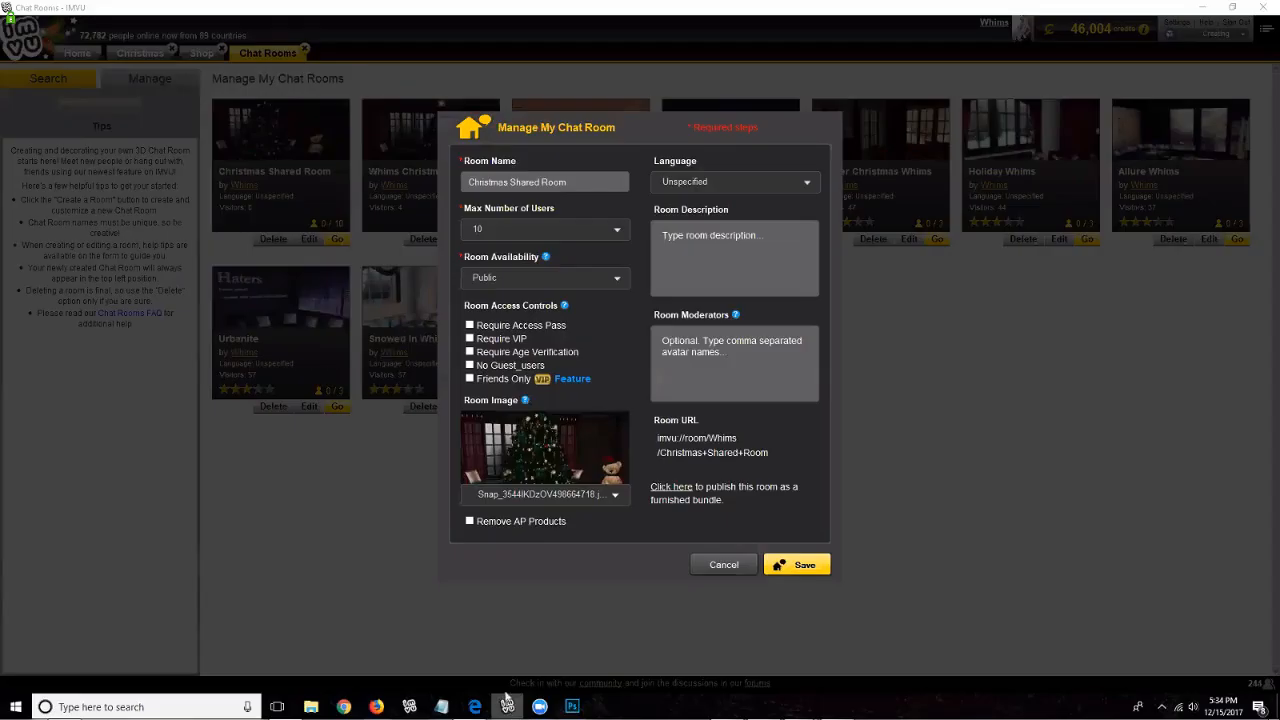
pyautogui.click(703, 572)
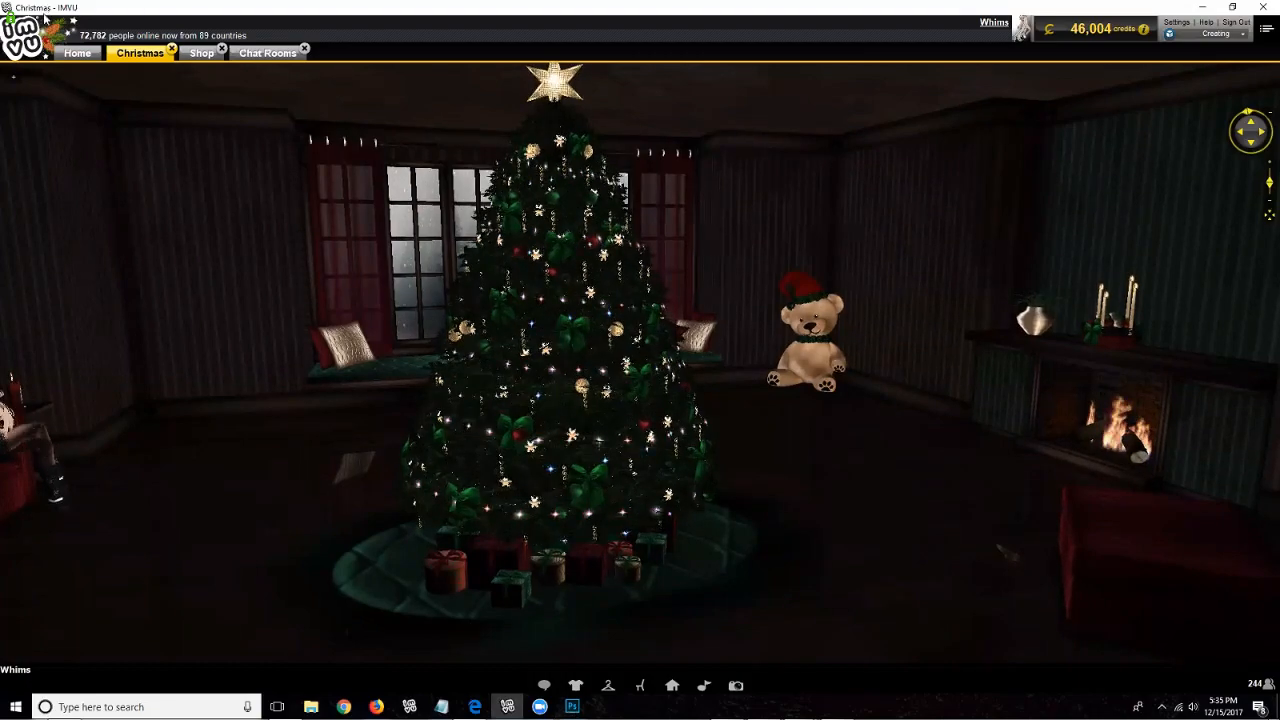
# Step: Switch to Photoshop and create a new 1920 × 1040 pixel document from the Clipboard preset
pyautogui.click(572, 706)
pyautogui.click(38, 9)
pyautogui.click(57, 26)
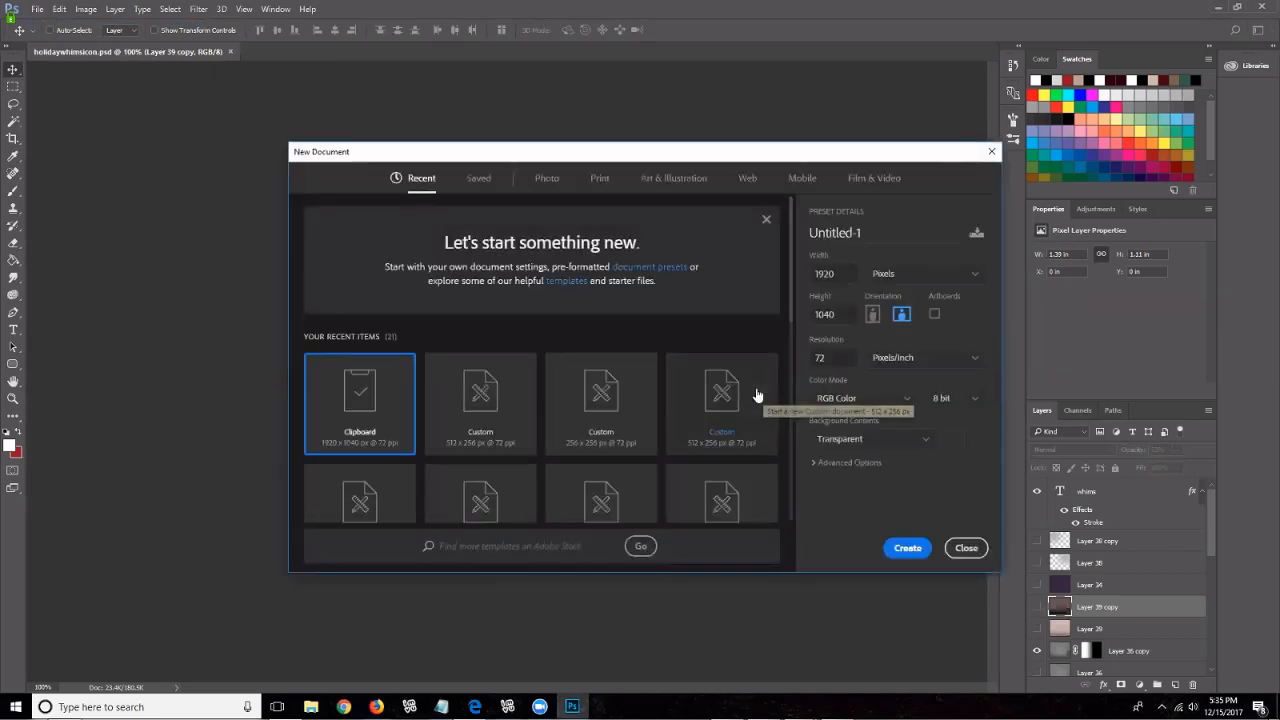
pyautogui.click(903, 547)
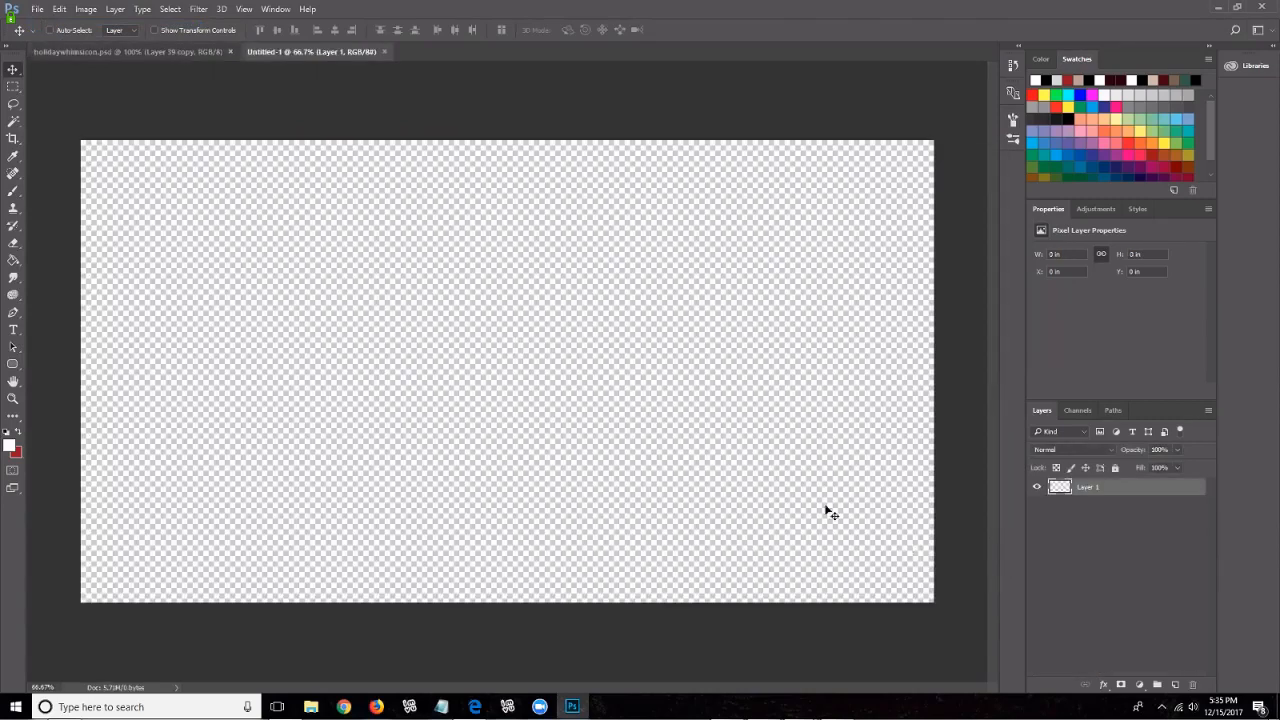
# Step: Paste the captured Christmas room screenshot and crop it to the area around the tree and the teddy bear
pyautogui.click(57, 12)
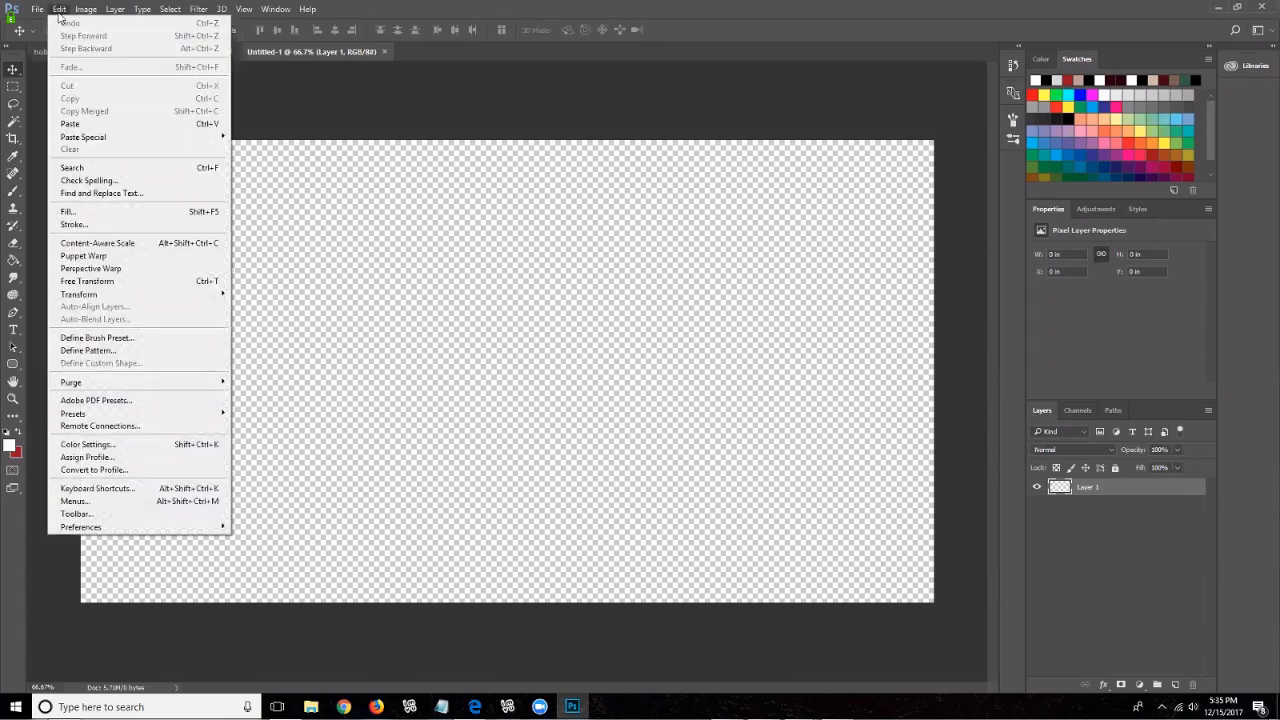
pyautogui.click(151, 125)
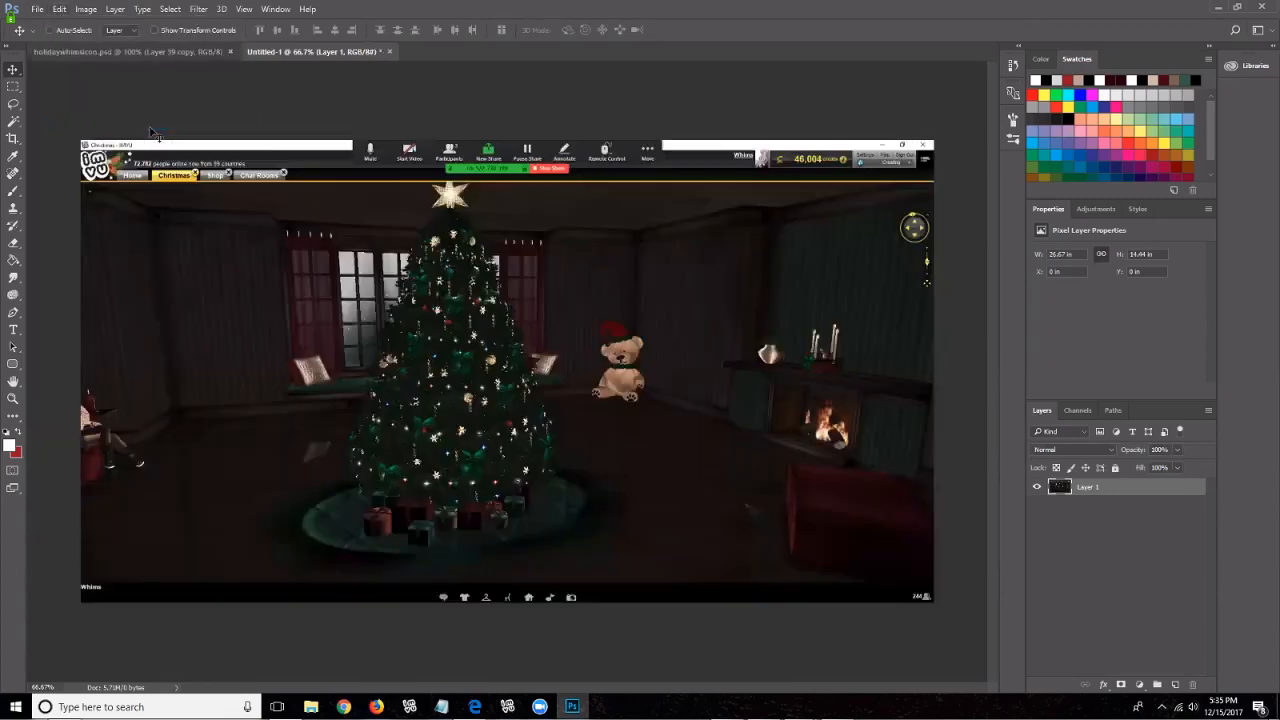
pyautogui.click(13, 139)
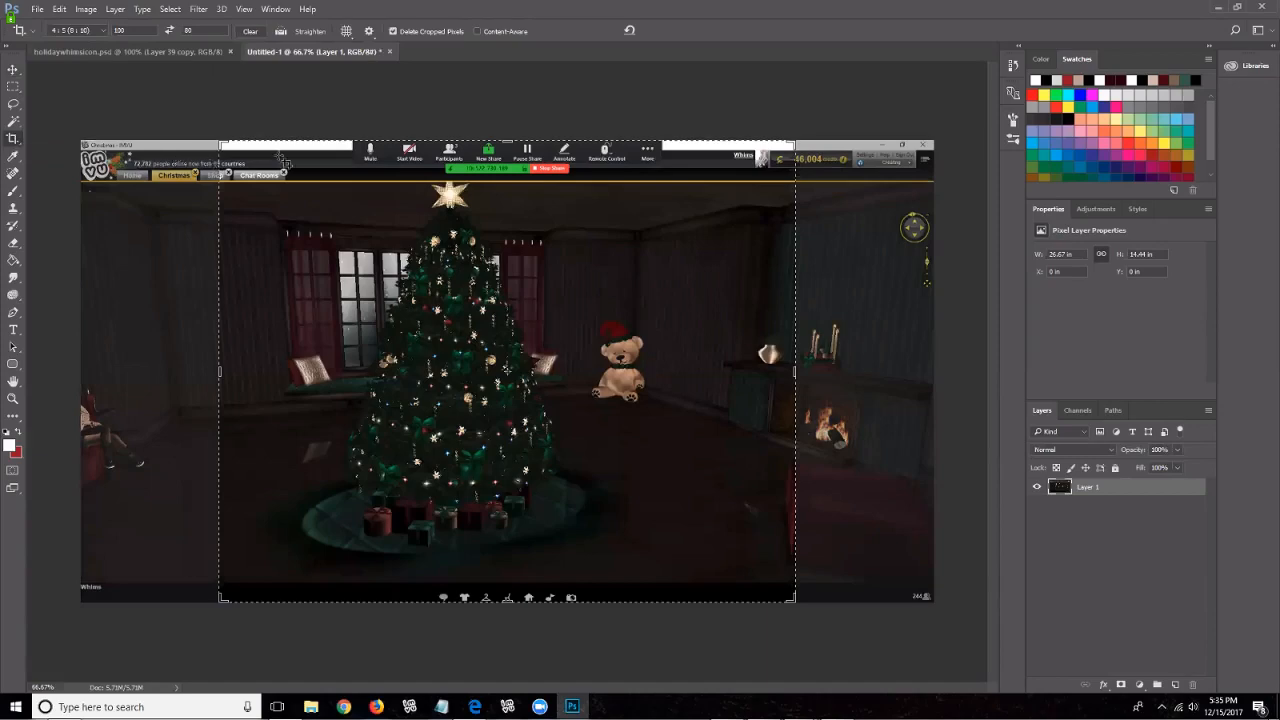
pyautogui.moveTo(221, 143); pyautogui.dragTo(365, 258)
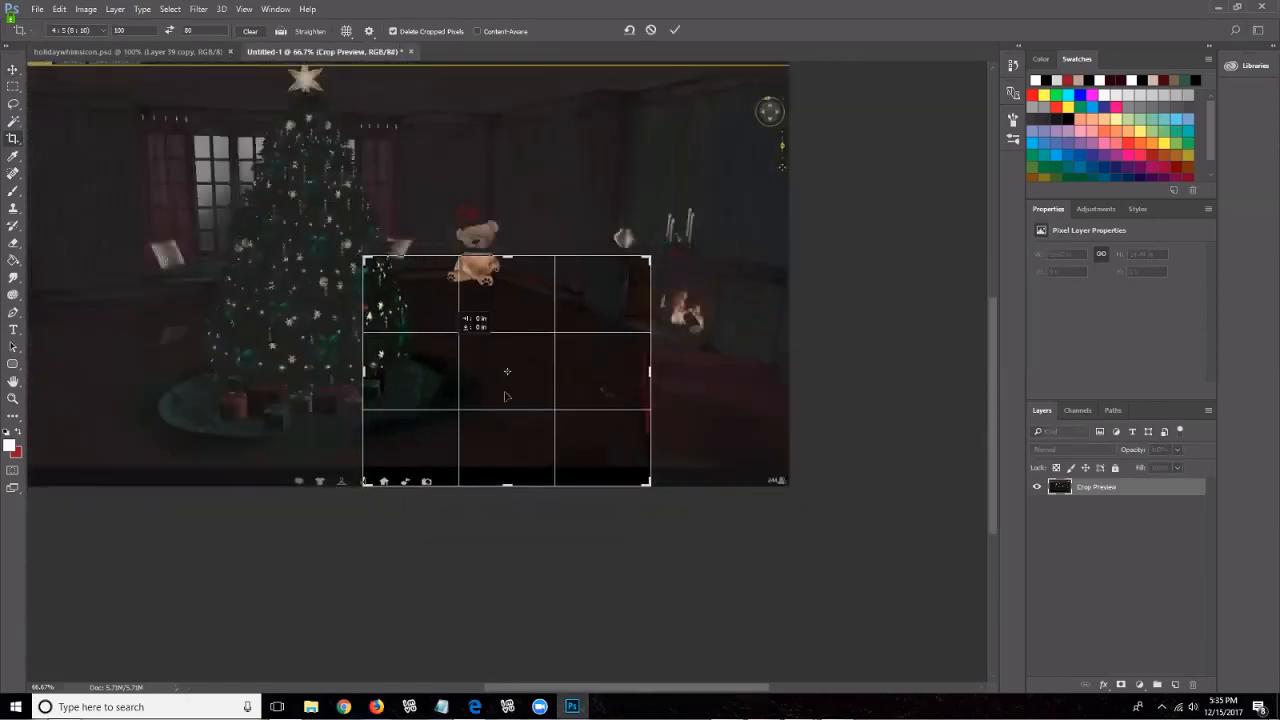
pyautogui.moveTo(582, 443); pyautogui.dragTo(600, 447)
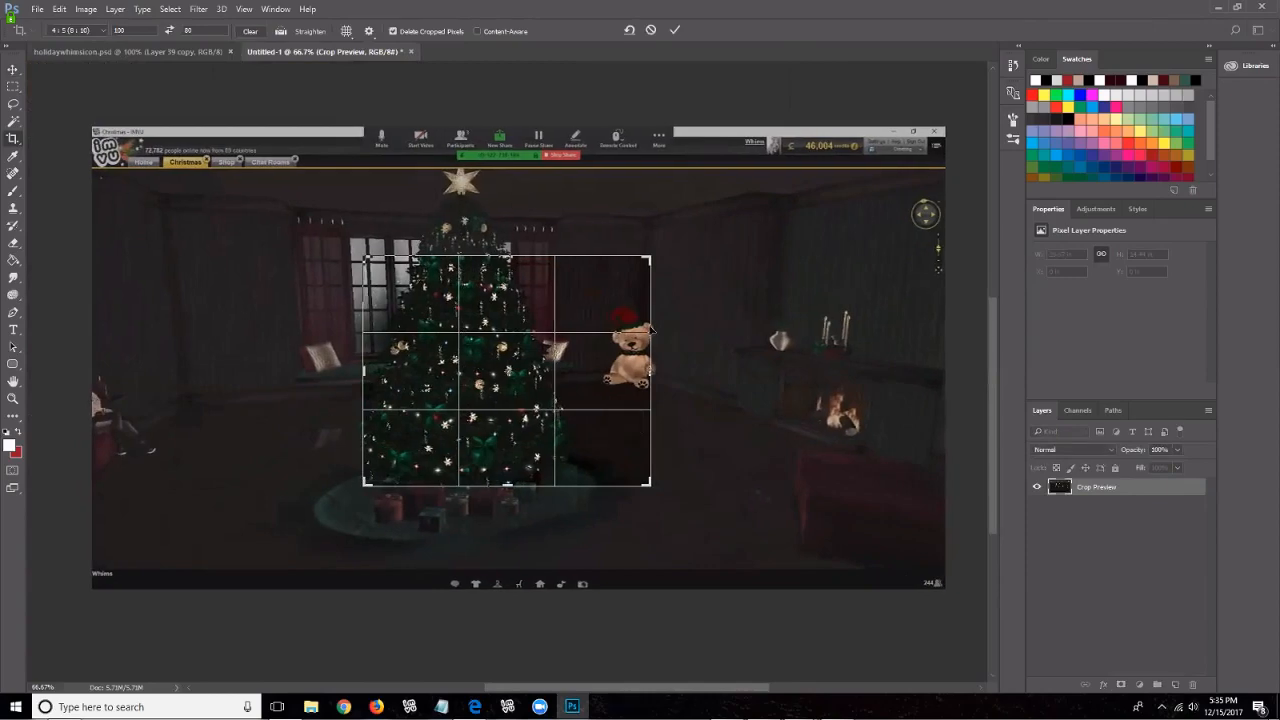
pyautogui.moveTo(655, 259)
pyautogui.mouseDown()
pyautogui.moveTo(677, 234)
pyautogui.moveTo(670, 256)
pyautogui.mouseUp()
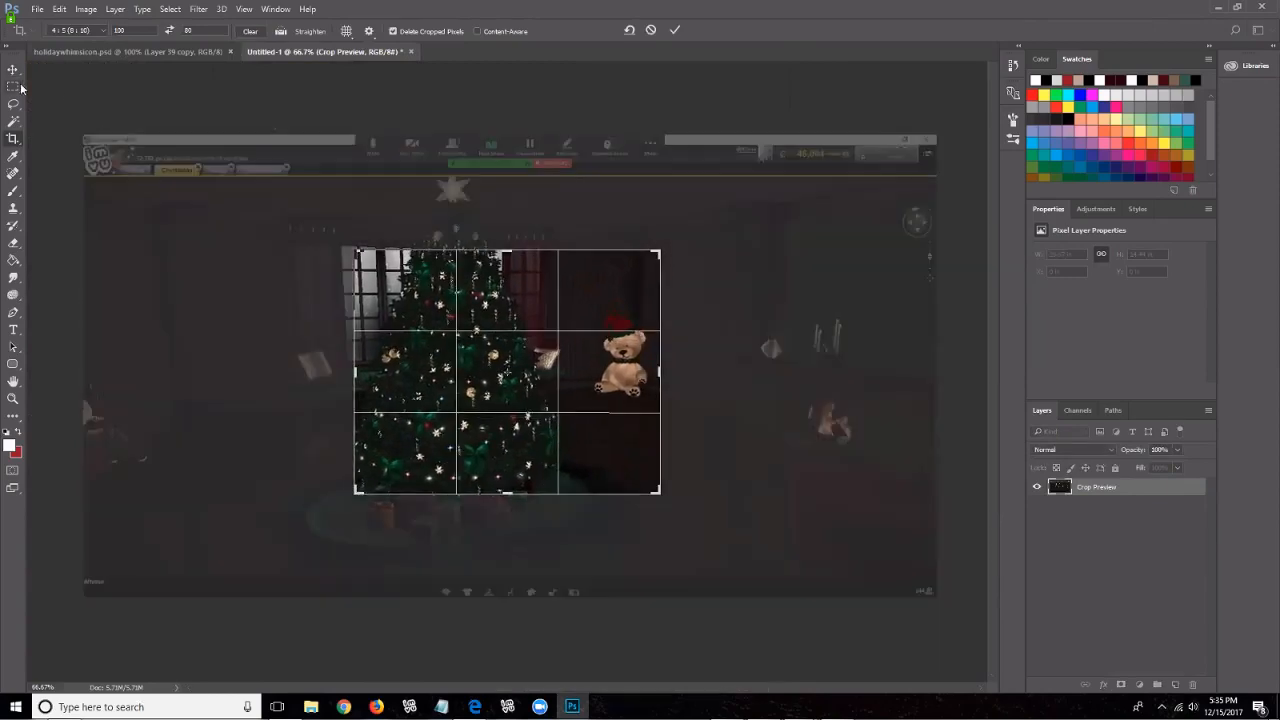
pyautogui.click(16, 70)
pyautogui.click(578, 267)
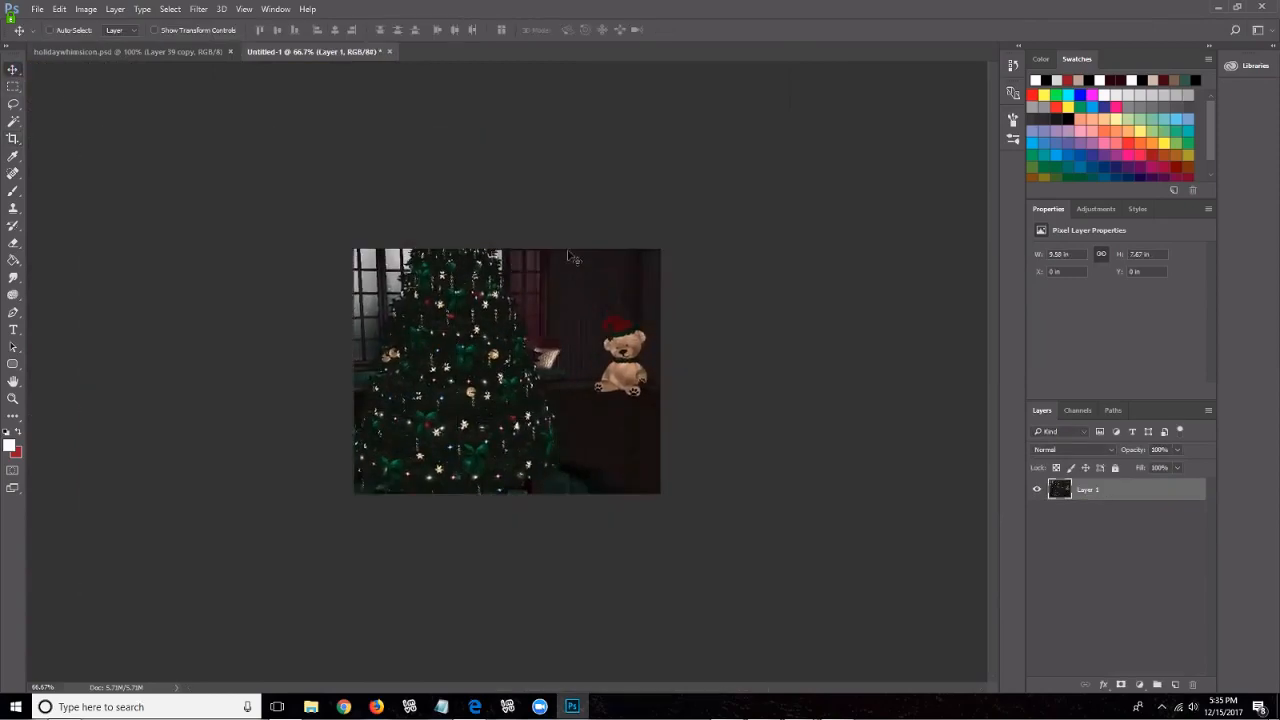
# Step: Resize the cropped room image to 100 × 80 pixels
pyautogui.click(88, 10)
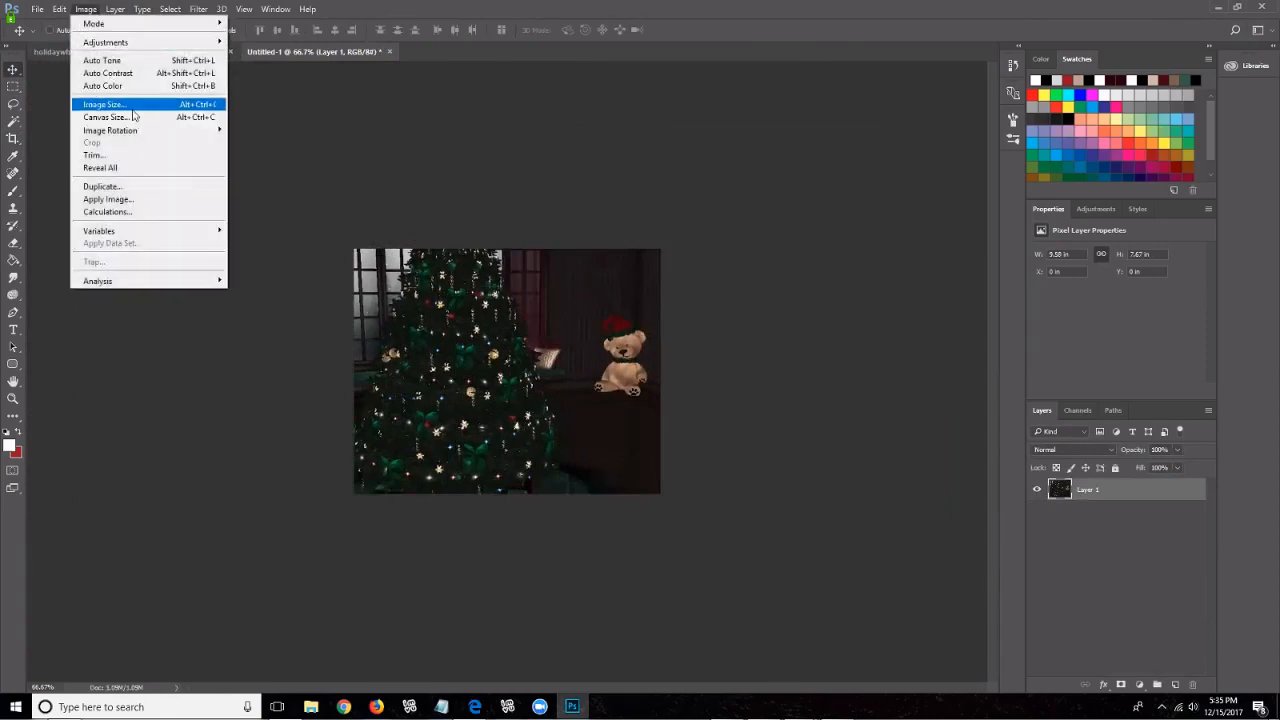
pyautogui.click(131, 107)
pyautogui.write('100')
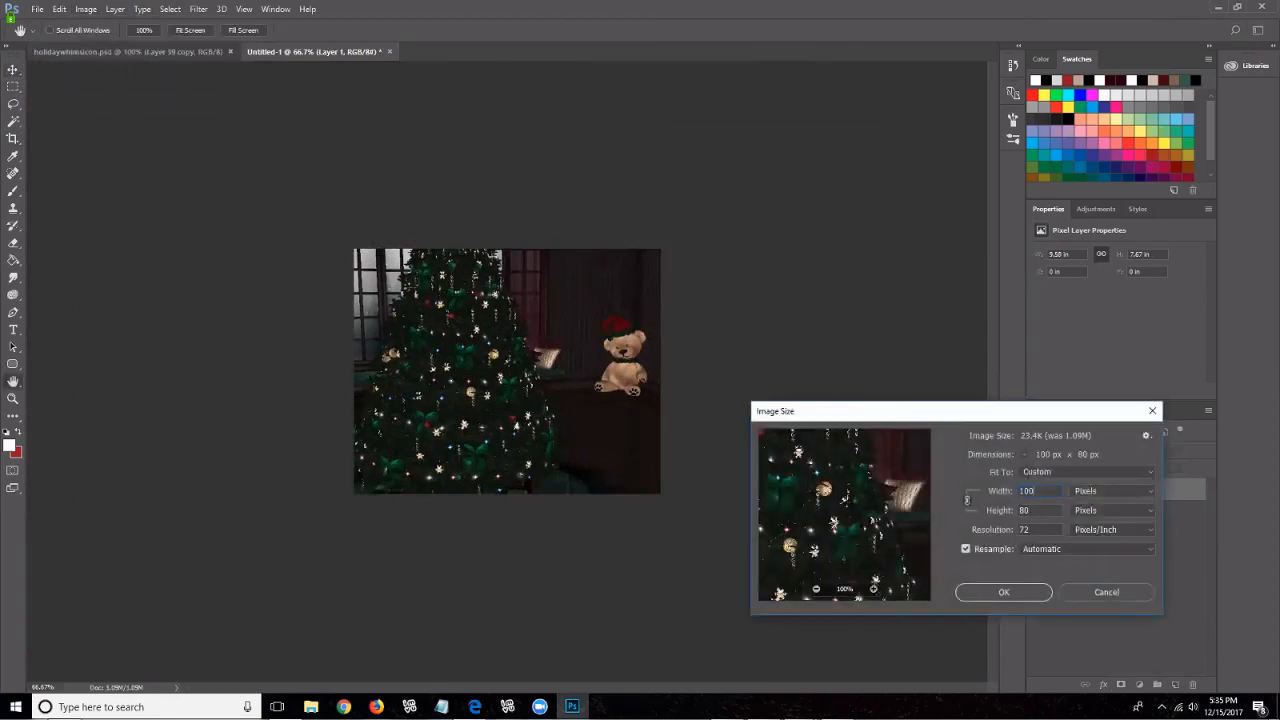
pyautogui.press('Return')
# Step: Copy the entire resized image merged and paste it as a new layer into holidaywhimsicon.psd
pyautogui.click(170, 8)
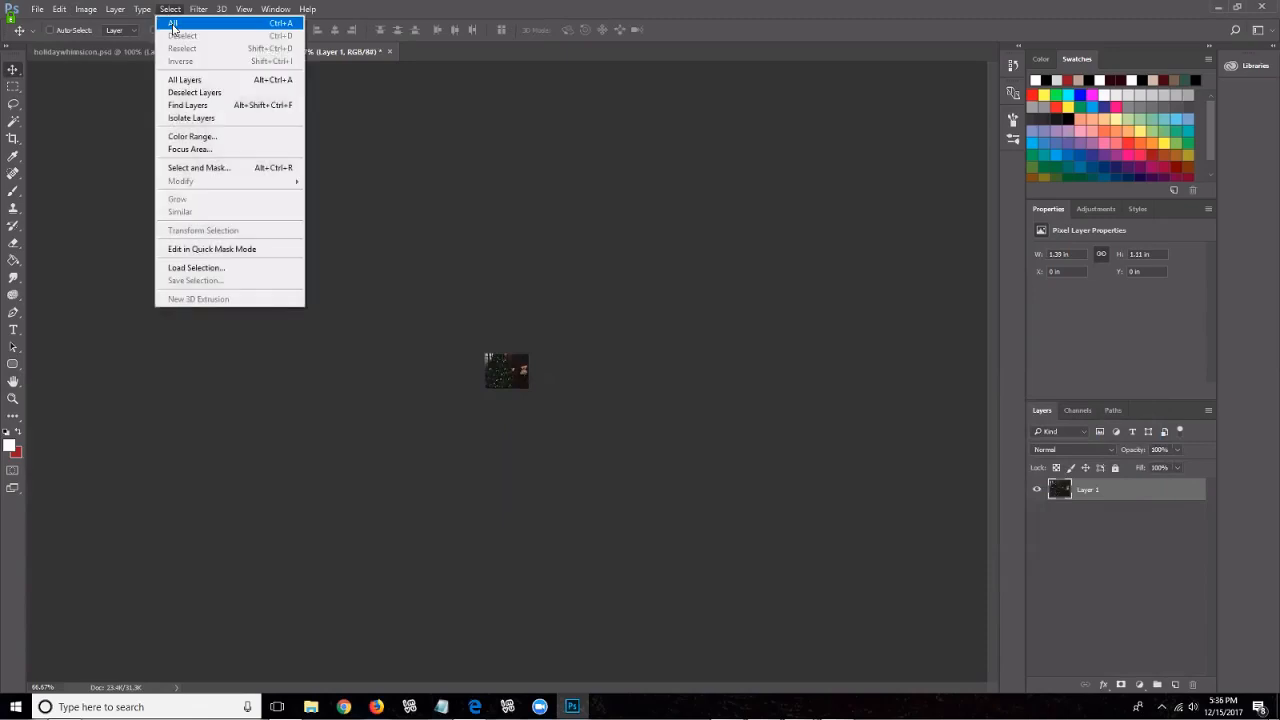
pyautogui.click(172, 22)
pyautogui.click(59, 9)
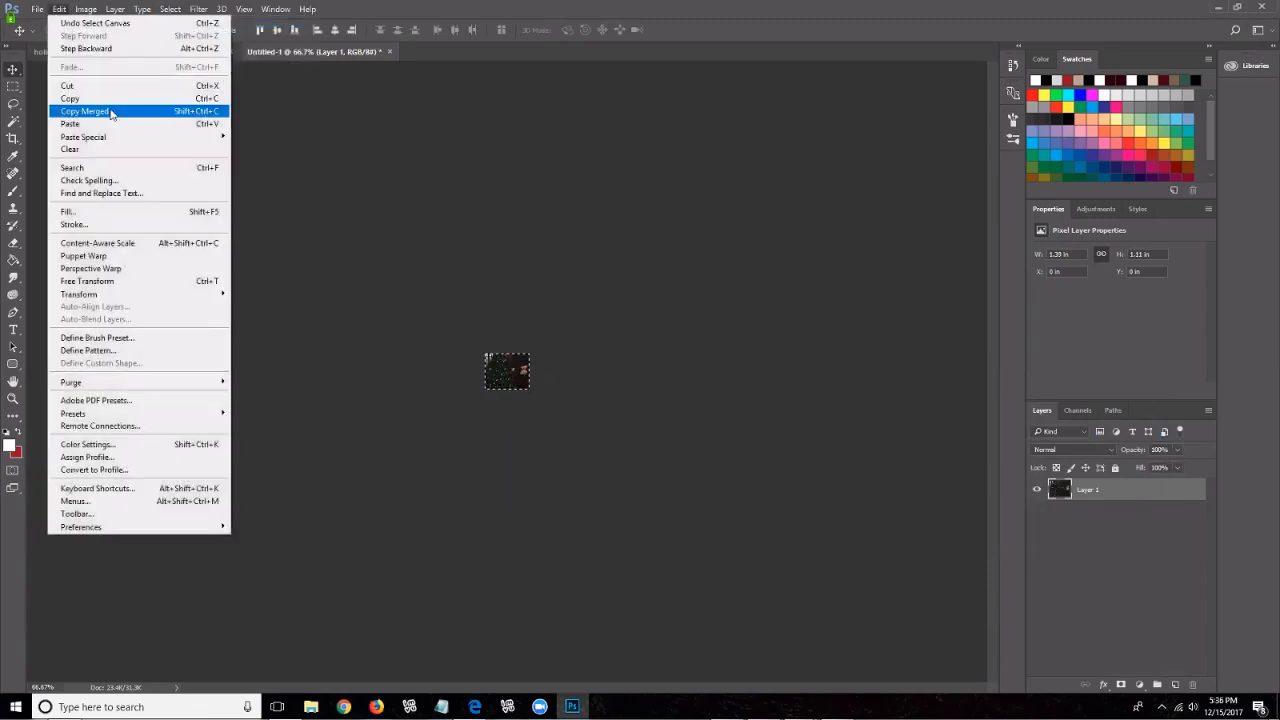
pyautogui.click(111, 111)
pyautogui.click(98, 50)
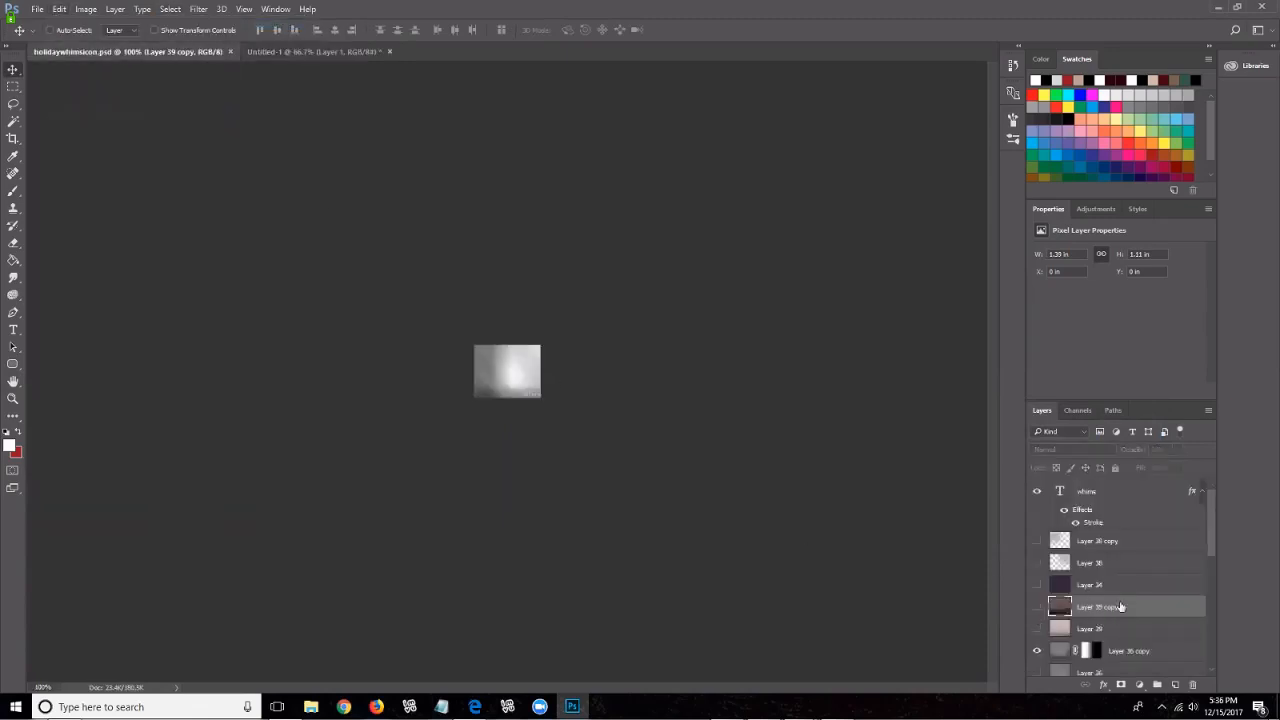
pyautogui.click(60, 9)
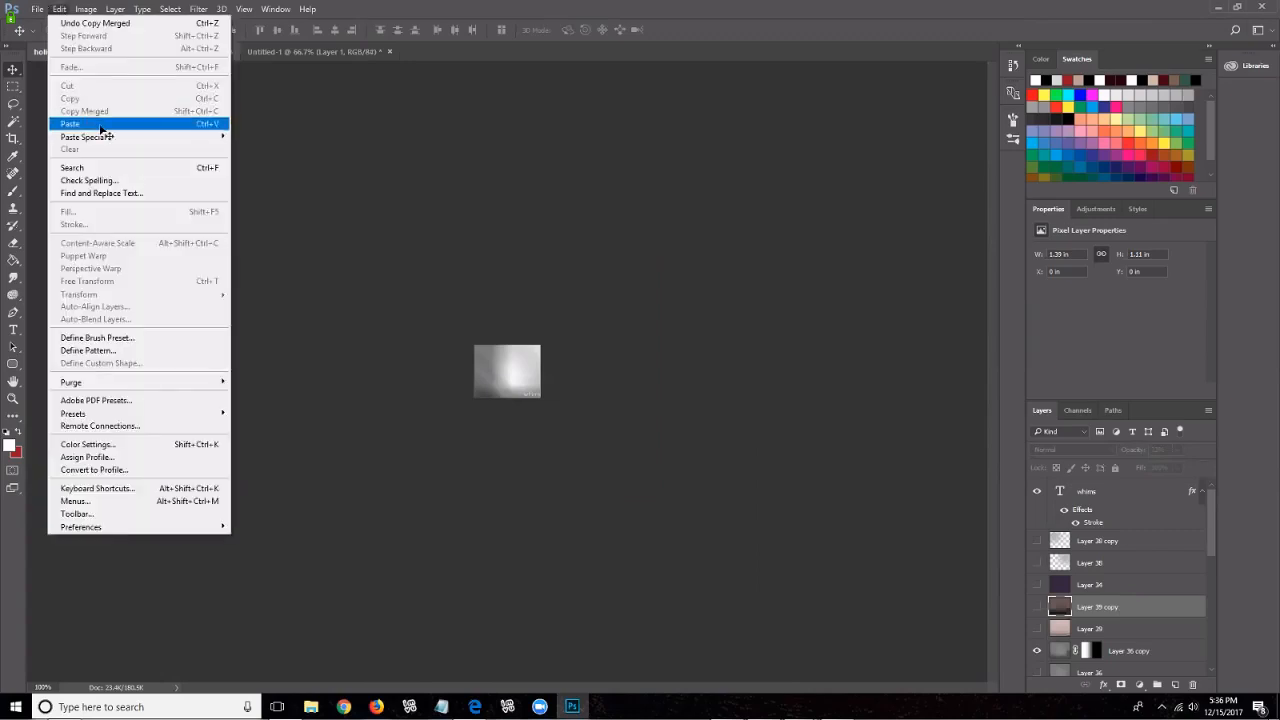
pyautogui.click(100, 128)
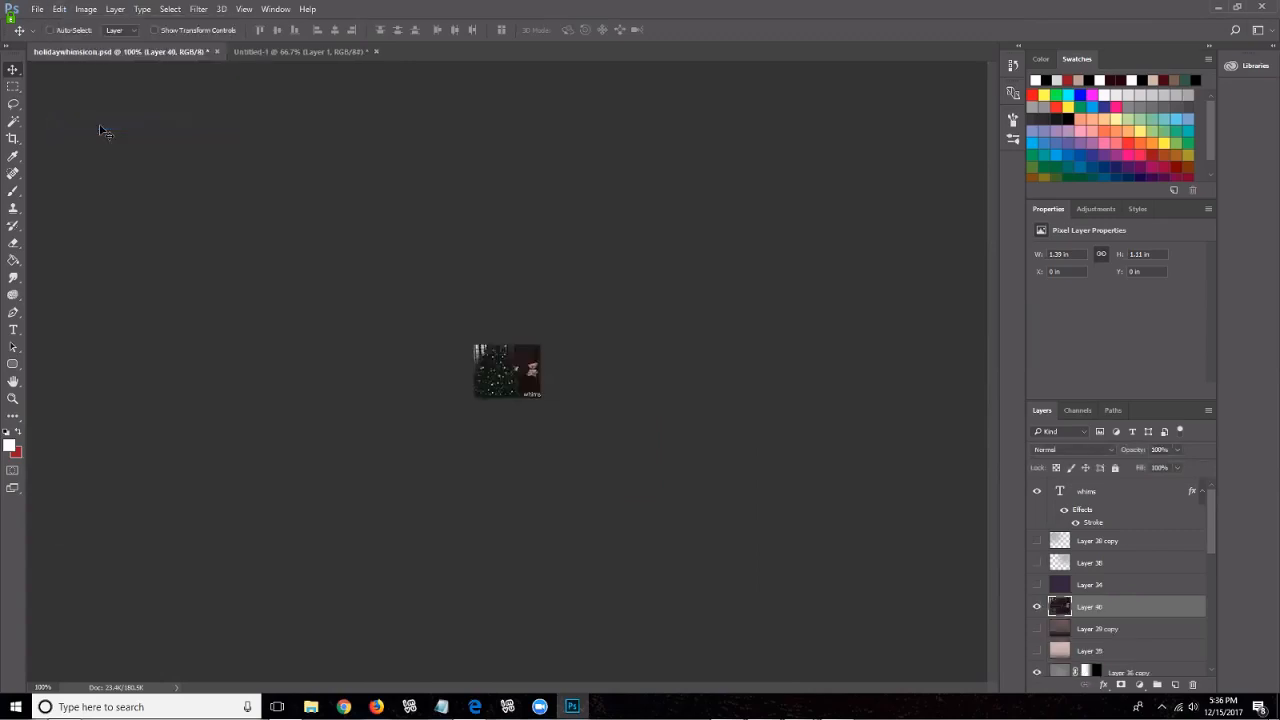
# Step: Start saving the icon under a new name and open the Christmas Gifts Room folder inside Accounts > Whims
pyautogui.click(37, 10)
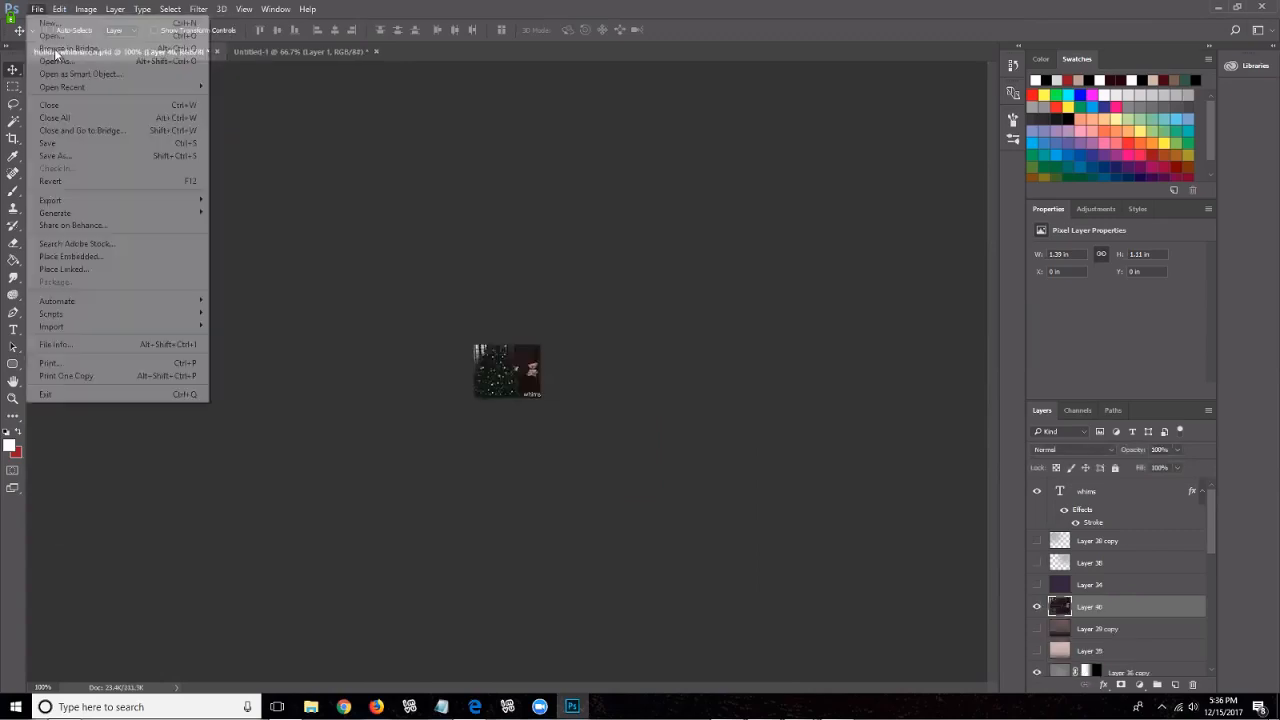
pyautogui.click(116, 157)
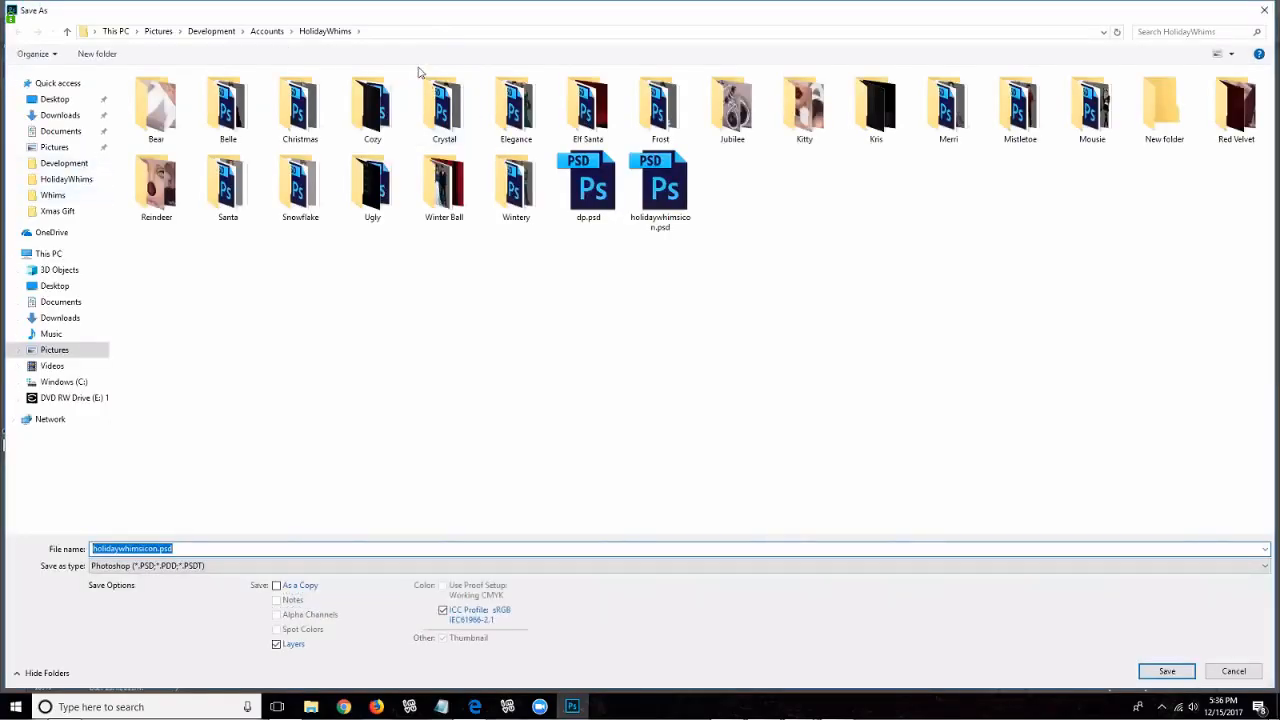
pyautogui.click(267, 31)
pyautogui.doubleClick(659, 106)
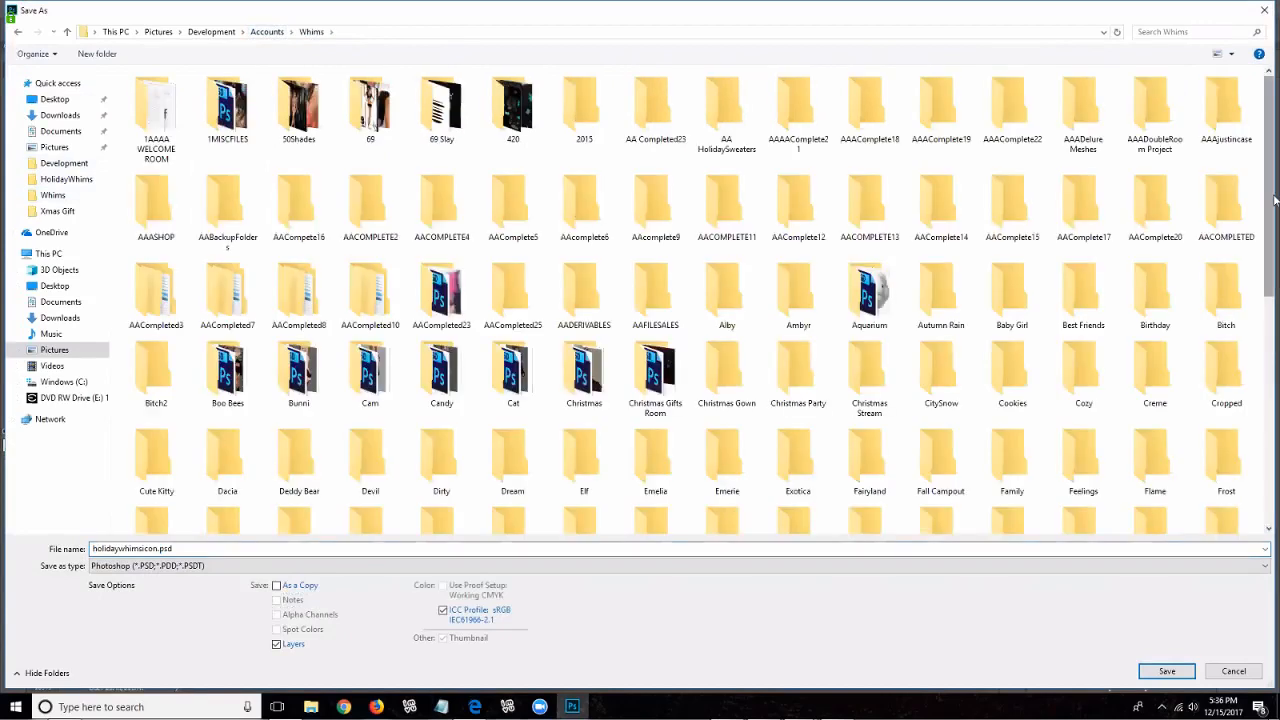
pyautogui.scroll(-4, 1274, 201)
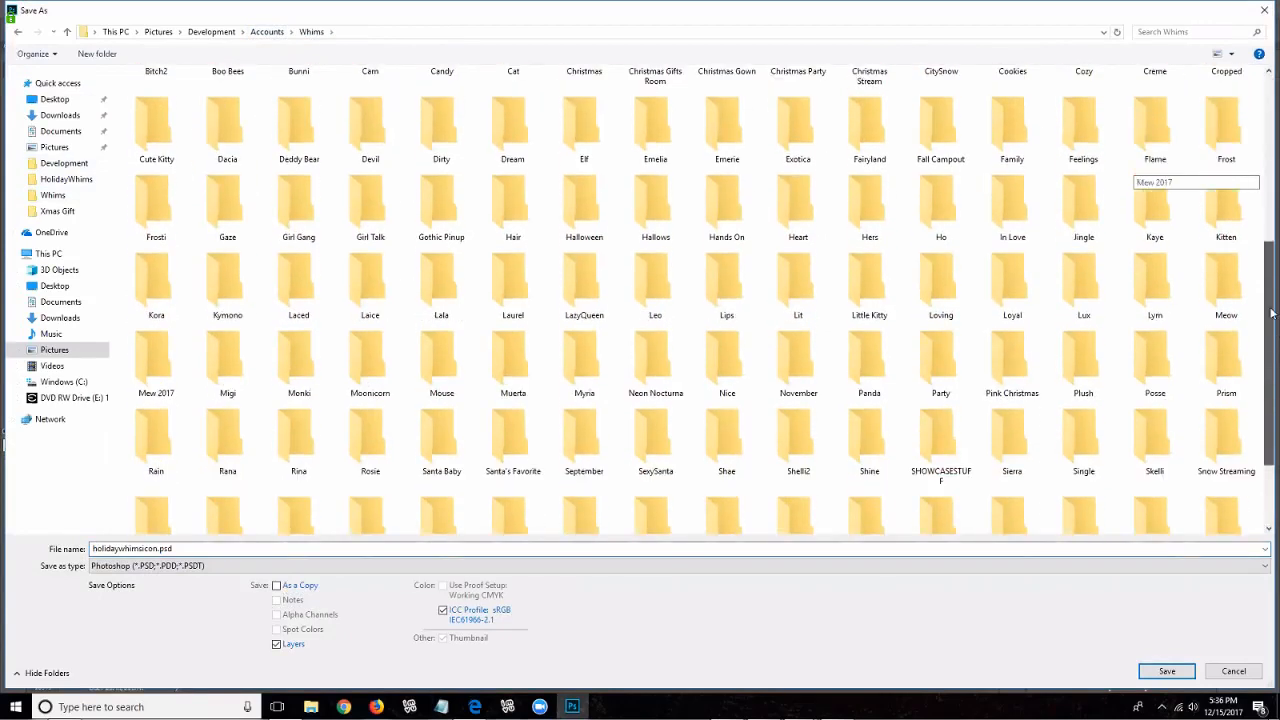
pyautogui.scroll(2, 1266, 300)
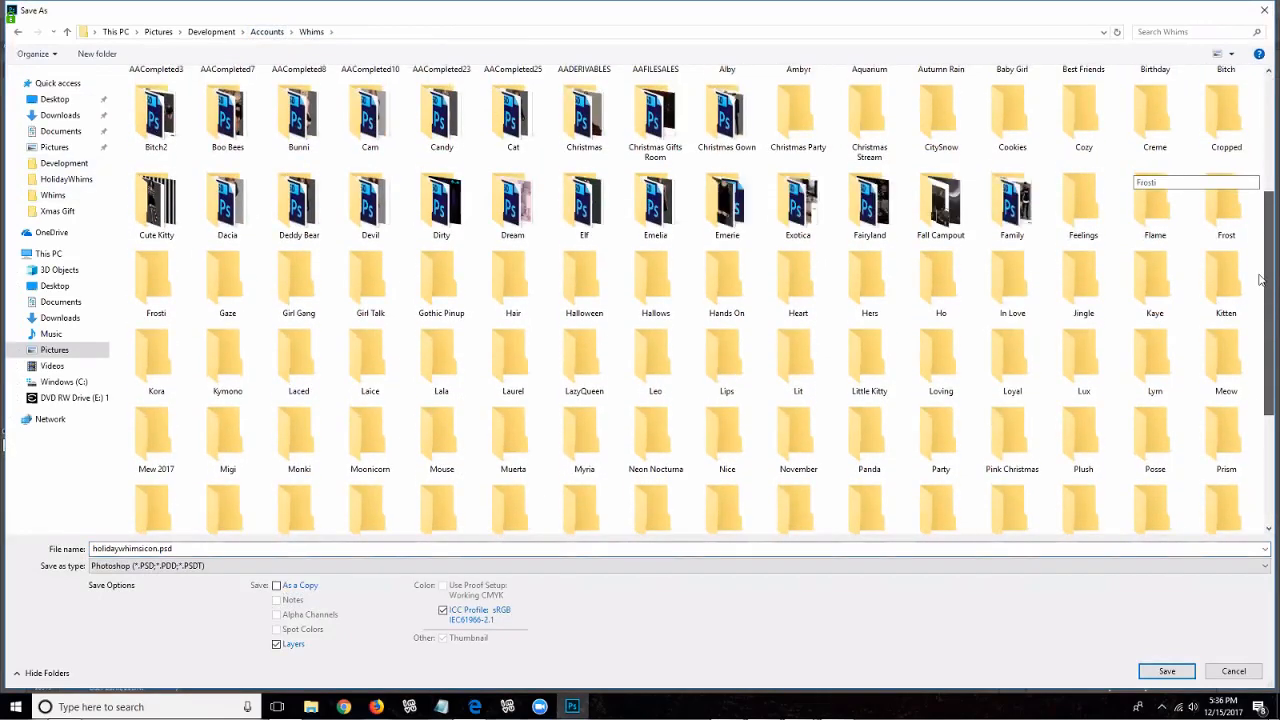
pyautogui.scroll(1, 1262, 280)
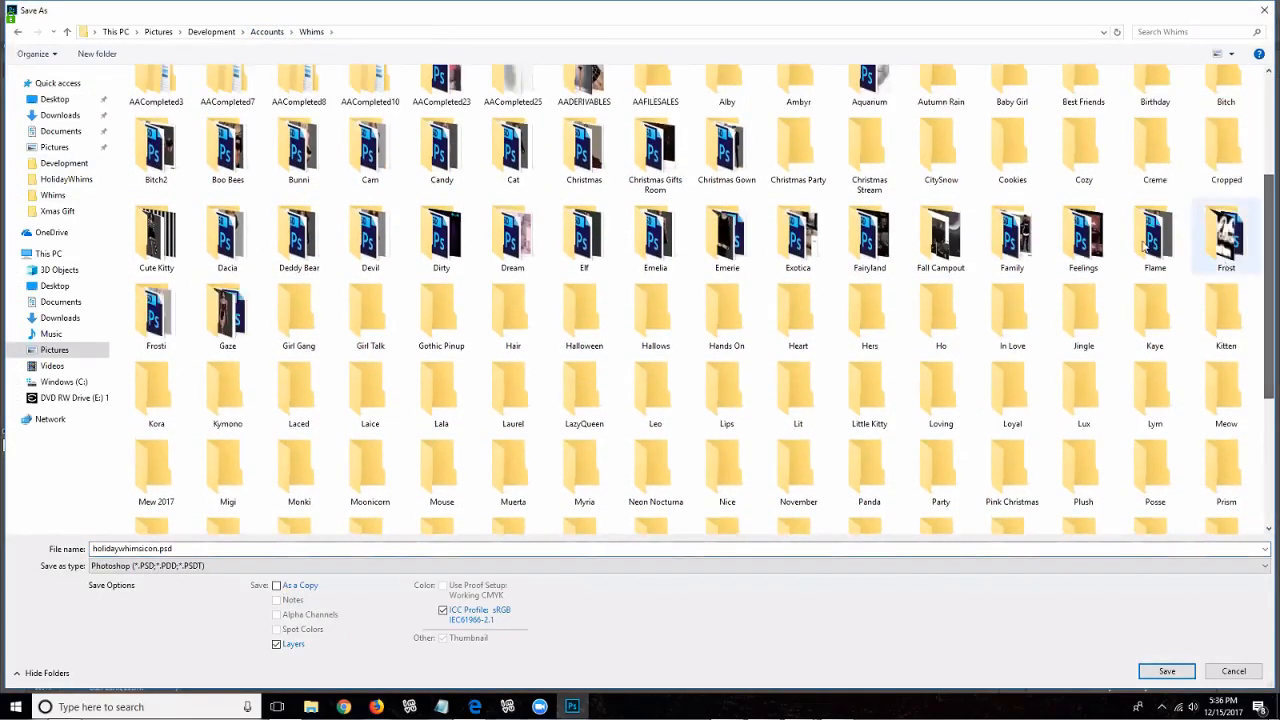
pyautogui.doubleClick(637, 155)
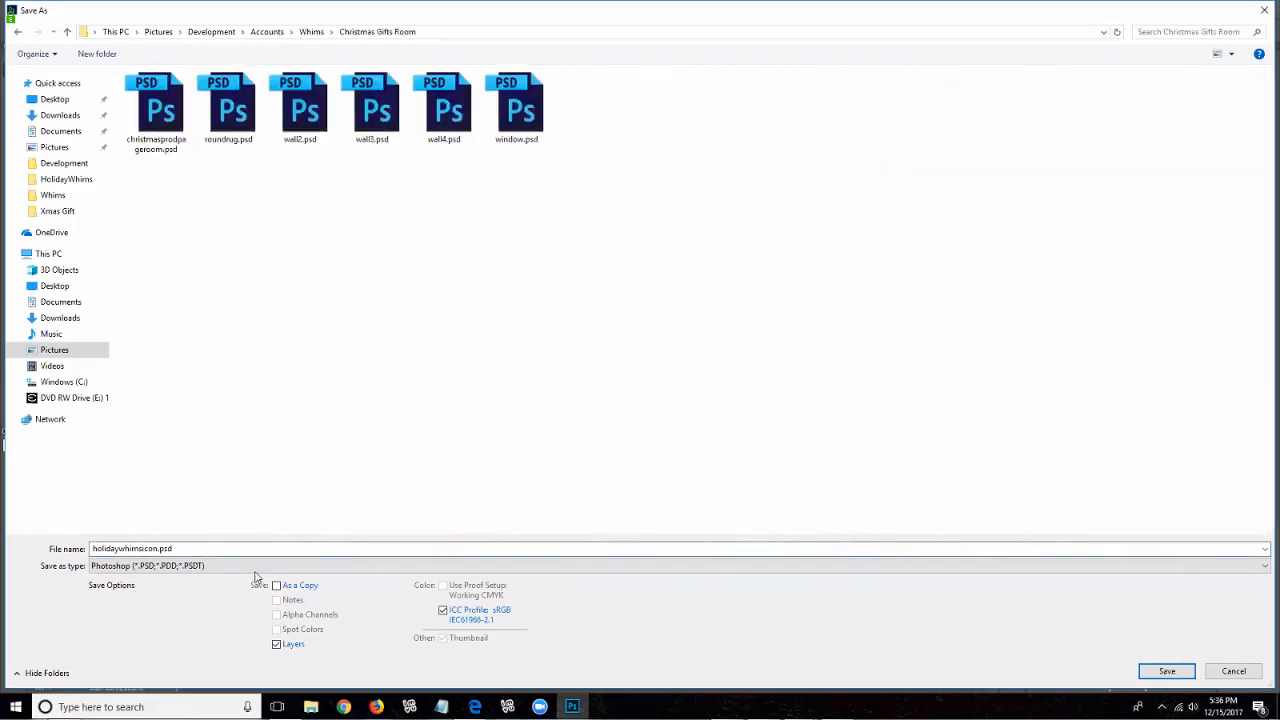
# Step: Save the icon there as a JPEG file named testicon
pyautogui.click(252, 566)
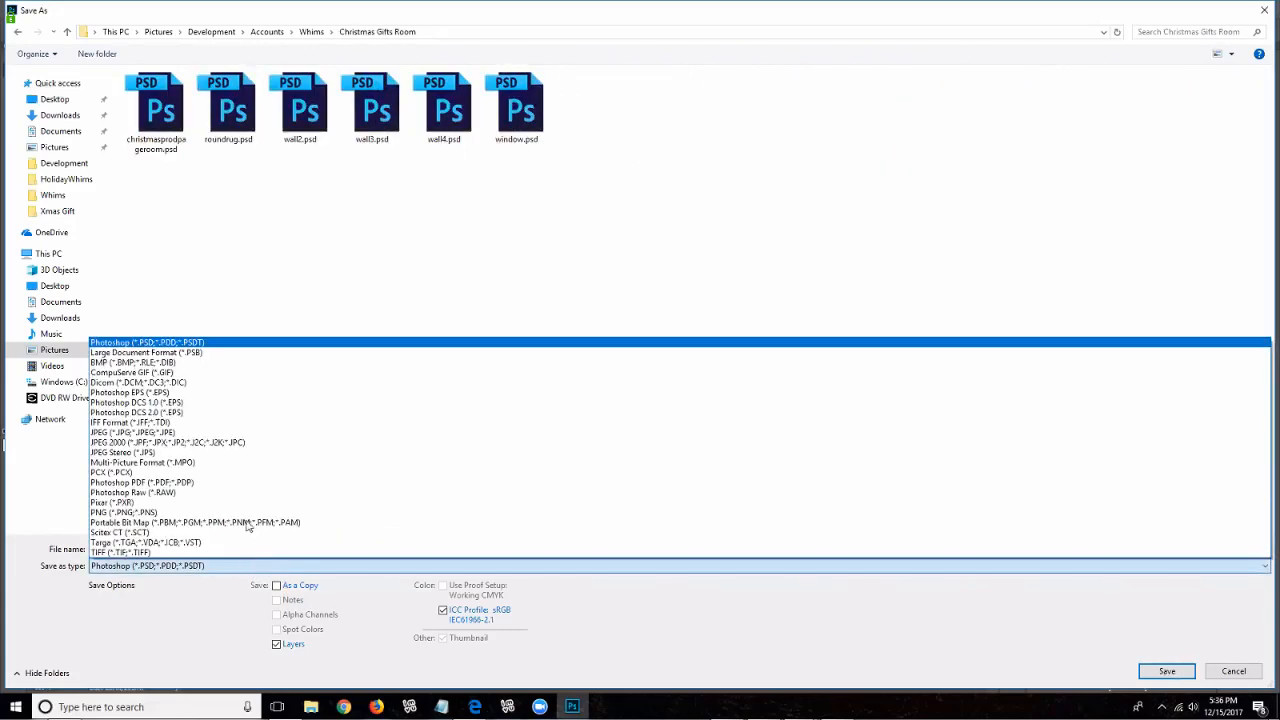
pyautogui.click(212, 438)
pyautogui.doubleClick(216, 546)
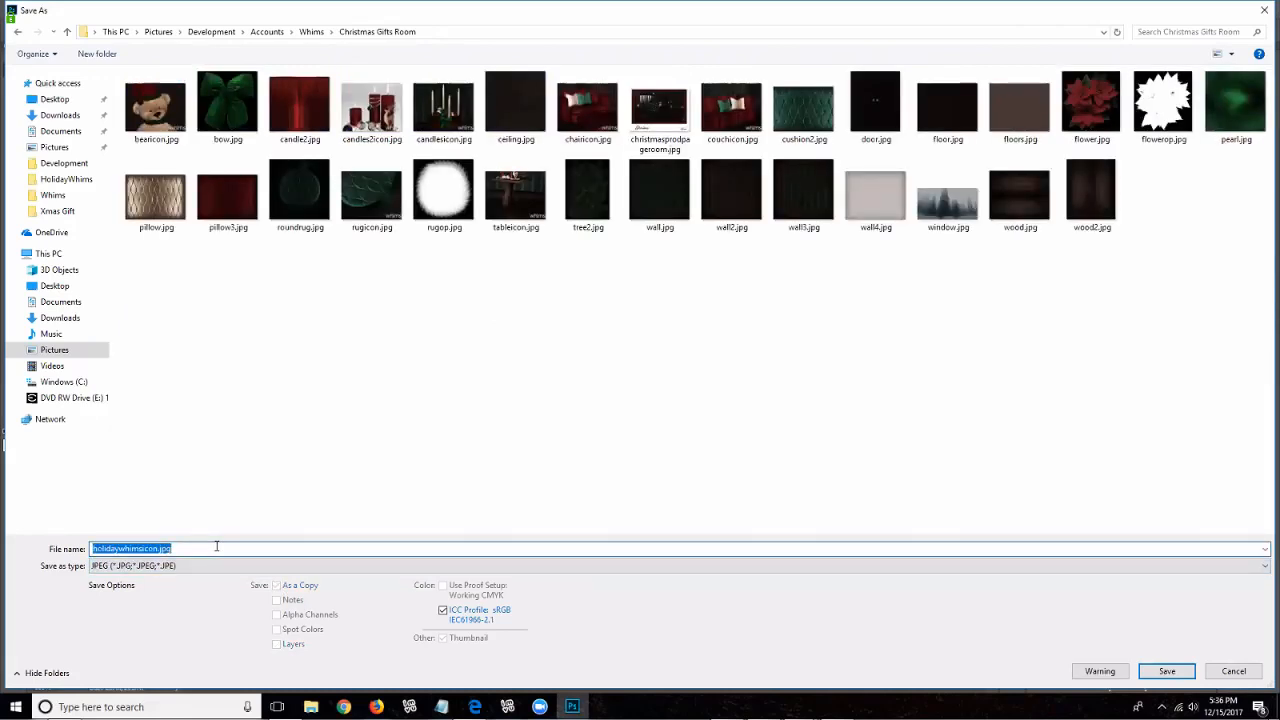
pyautogui.write('testicon')
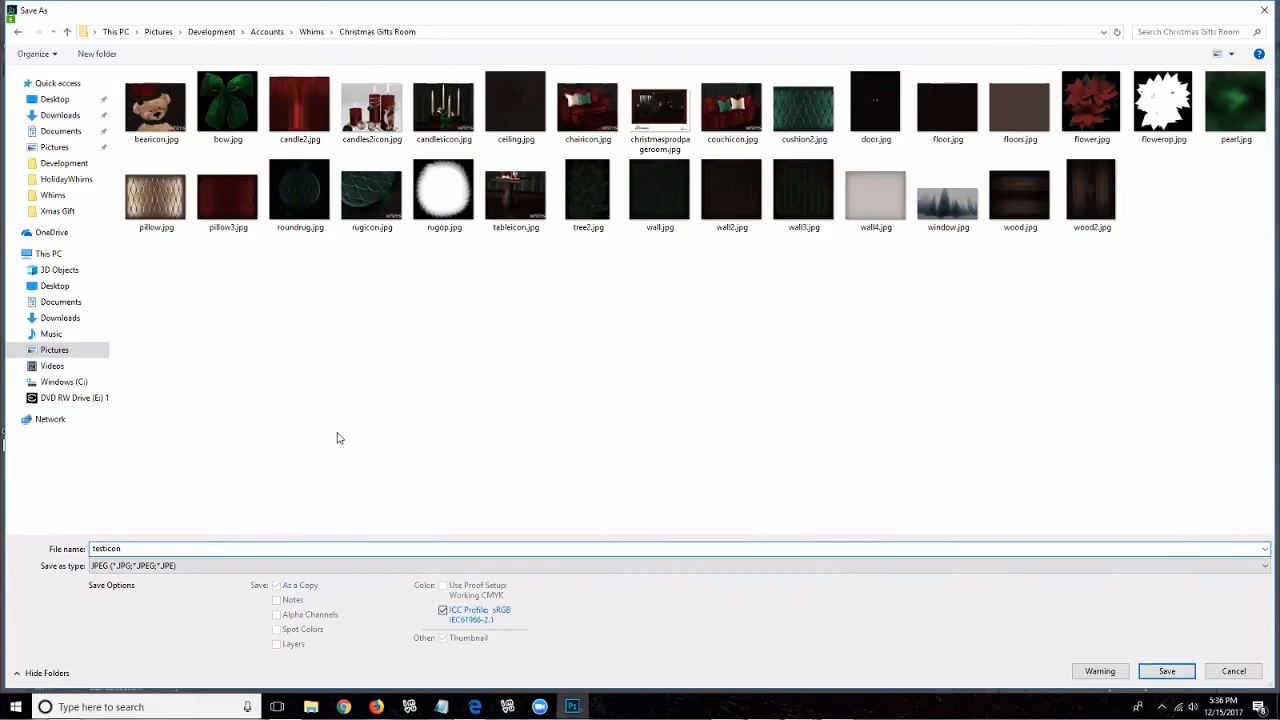
pyautogui.press('Return')
pyautogui.click(718, 192)
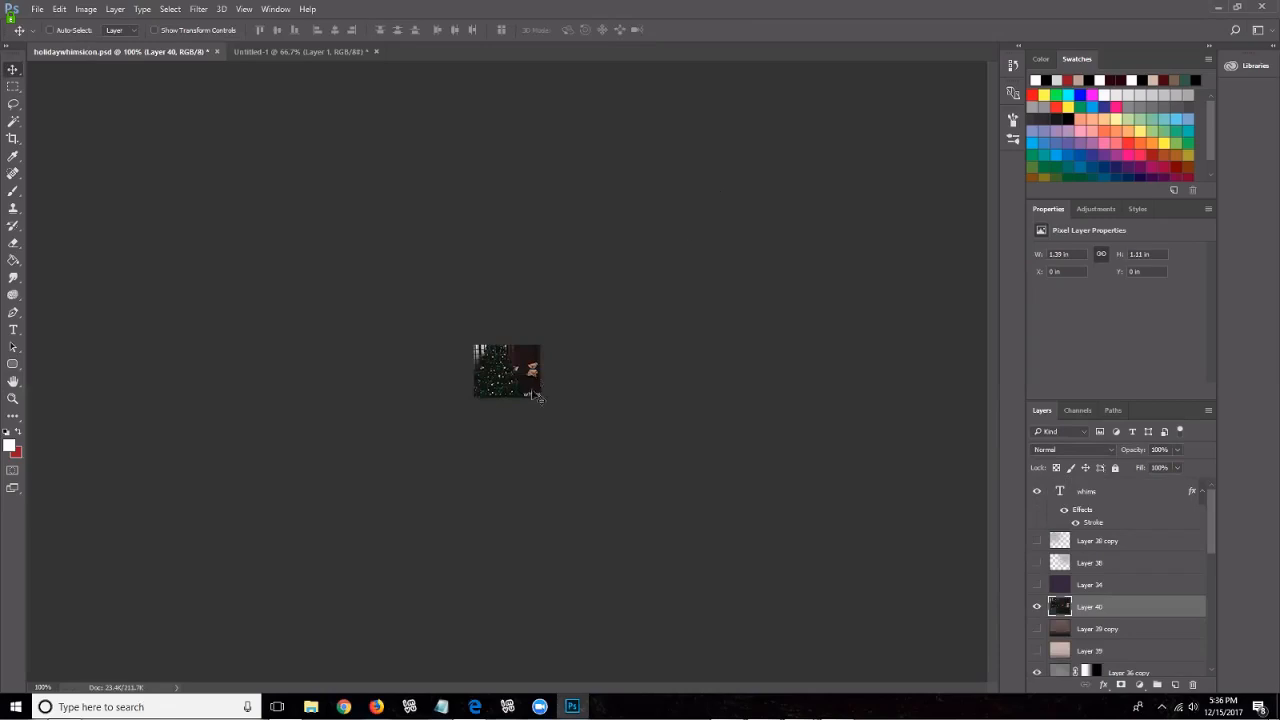
# Step: Switch to the IMVU product submission page in Edge and set the catalog icon to testicon.jpg
pyautogui.click(477, 707)
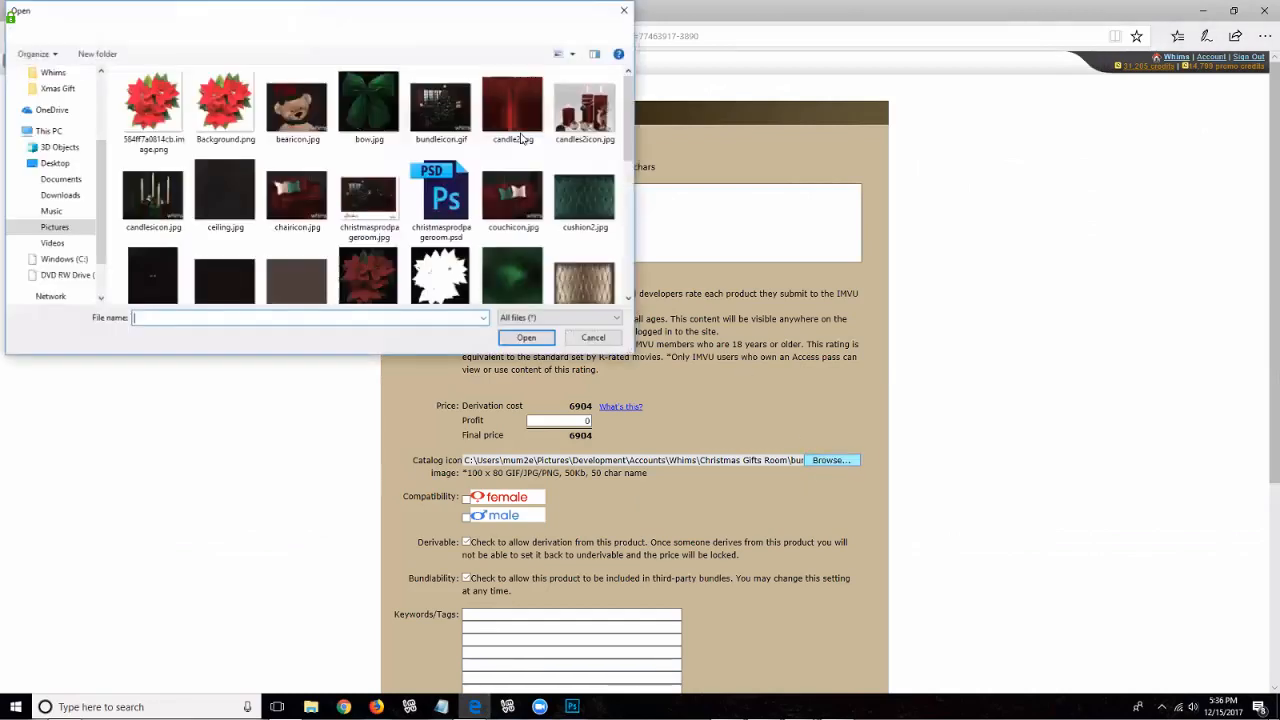
pyautogui.scroll(-5, 634, 255)
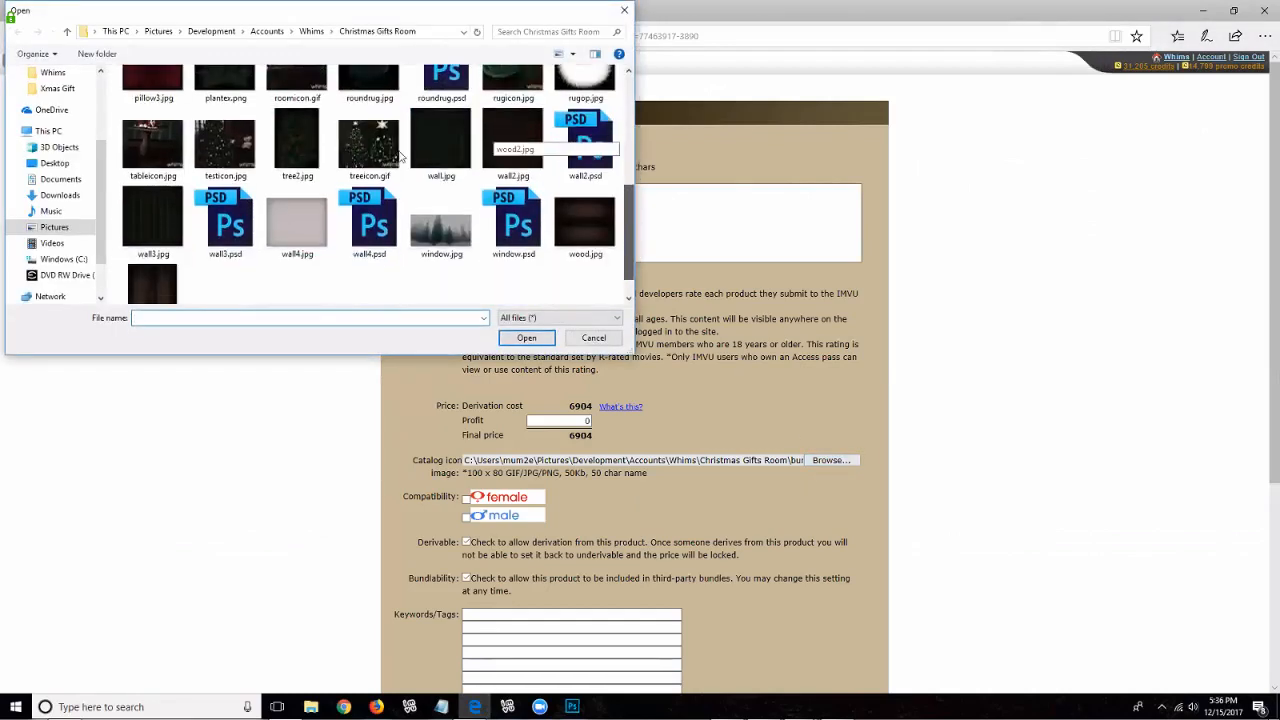
pyautogui.click(226, 132)
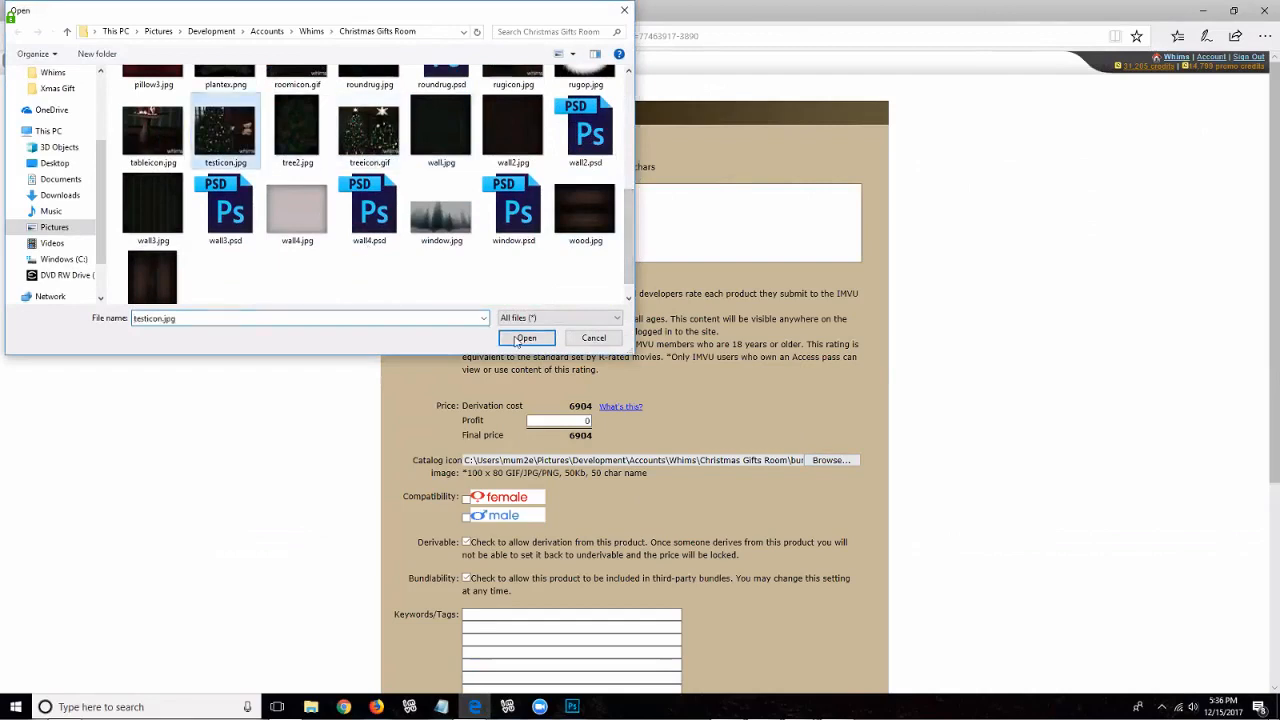
pyautogui.click(514, 338)
# Step: Enter the product keywords decorated, room, bundle, chat and furnished, one per line
pyautogui.scroll(-3, 370, 440)
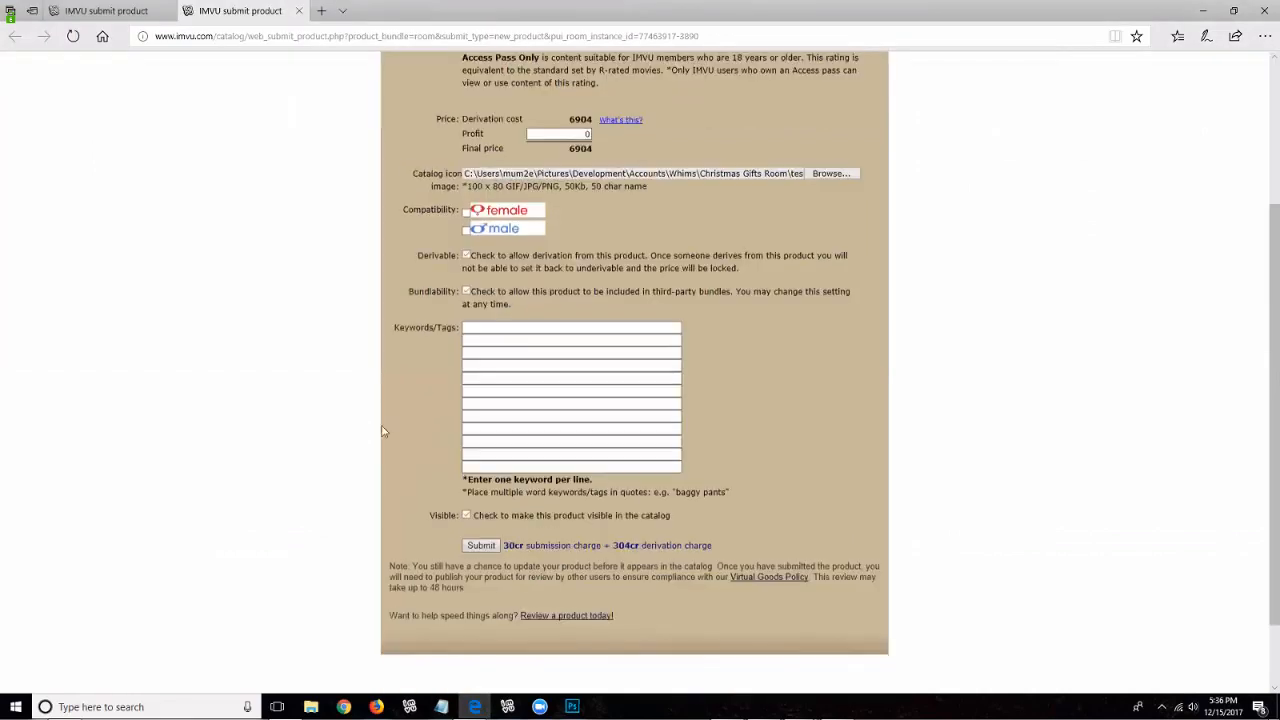
pyautogui.click(505, 333)
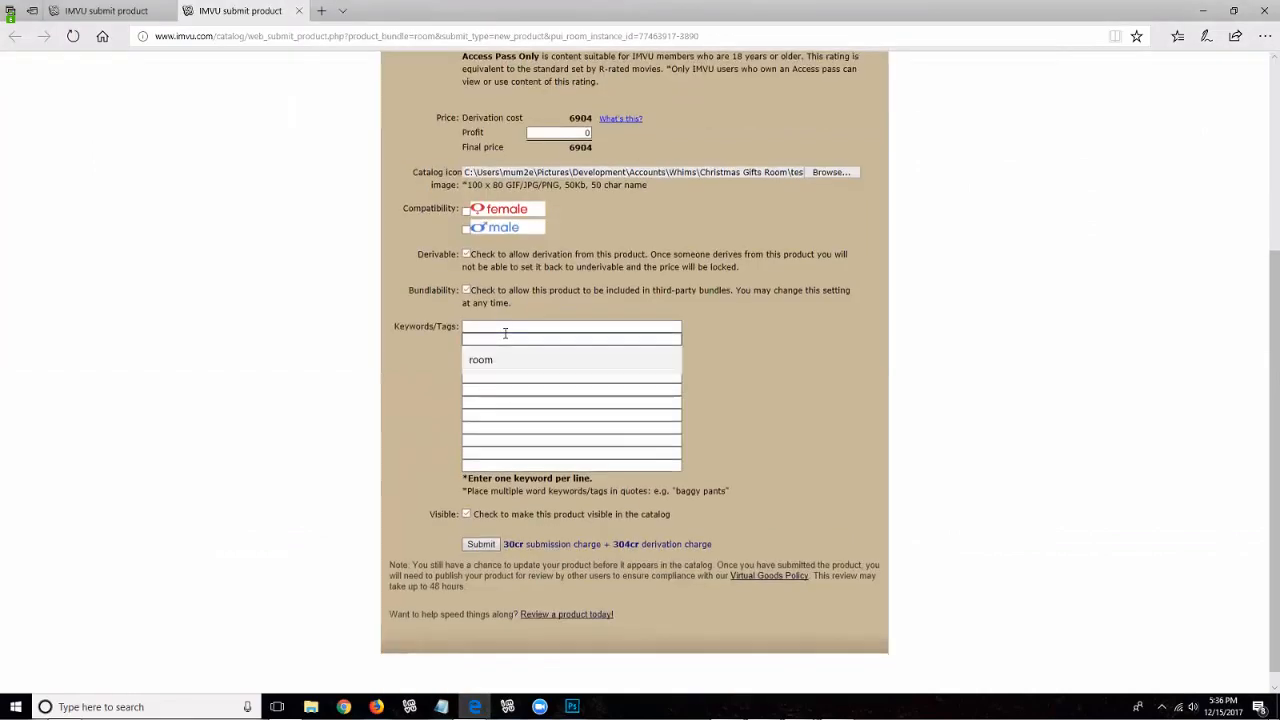
pyautogui.click(496, 326)
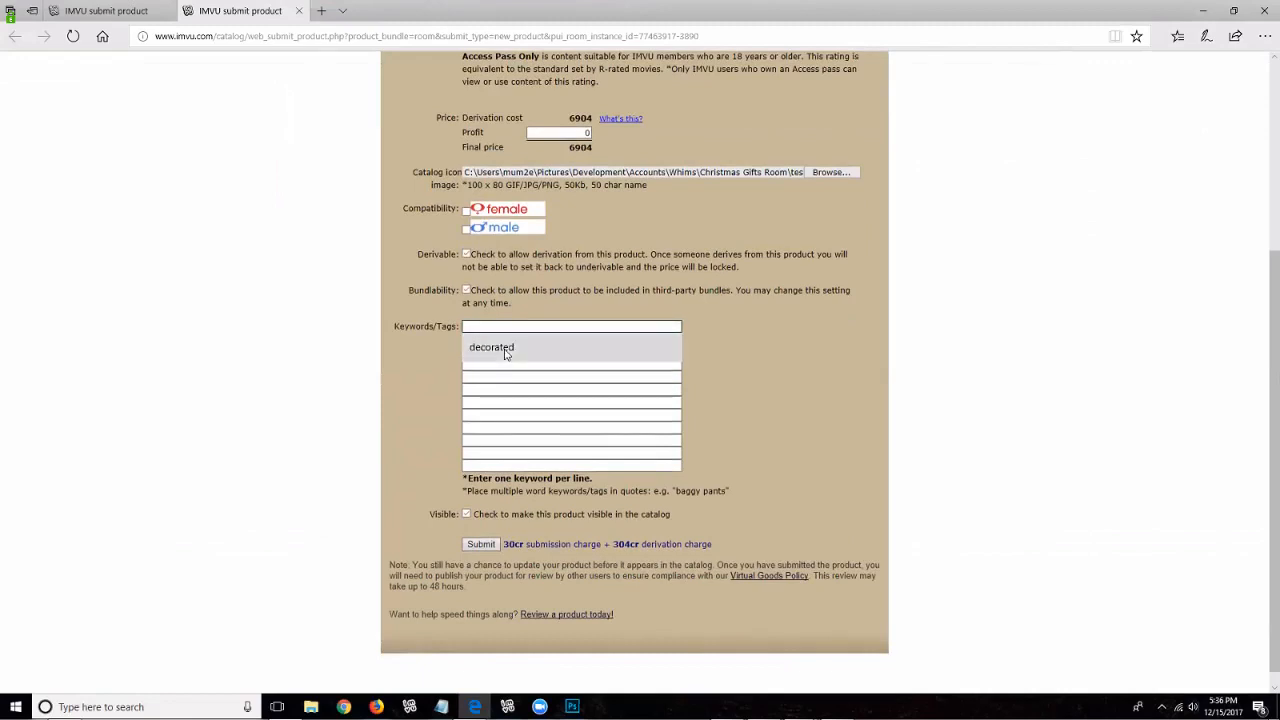
pyautogui.click(500, 346)
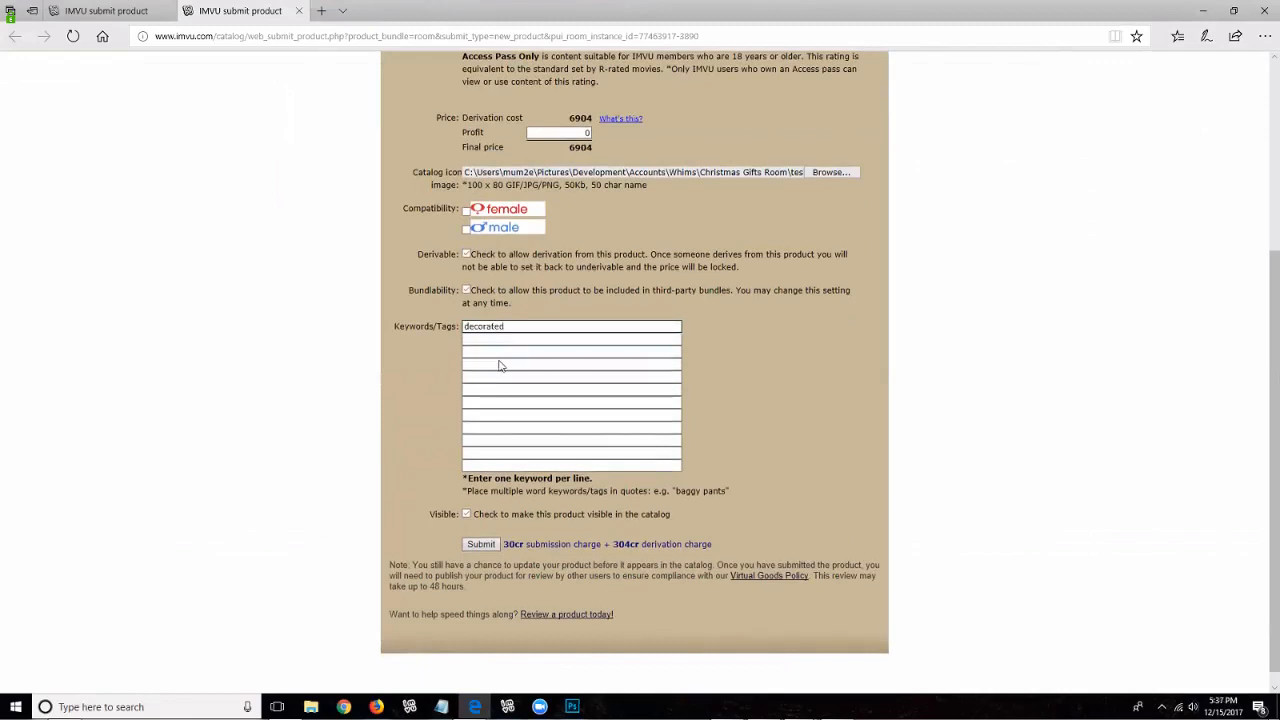
pyautogui.click(490, 339)
pyautogui.click(490, 353)
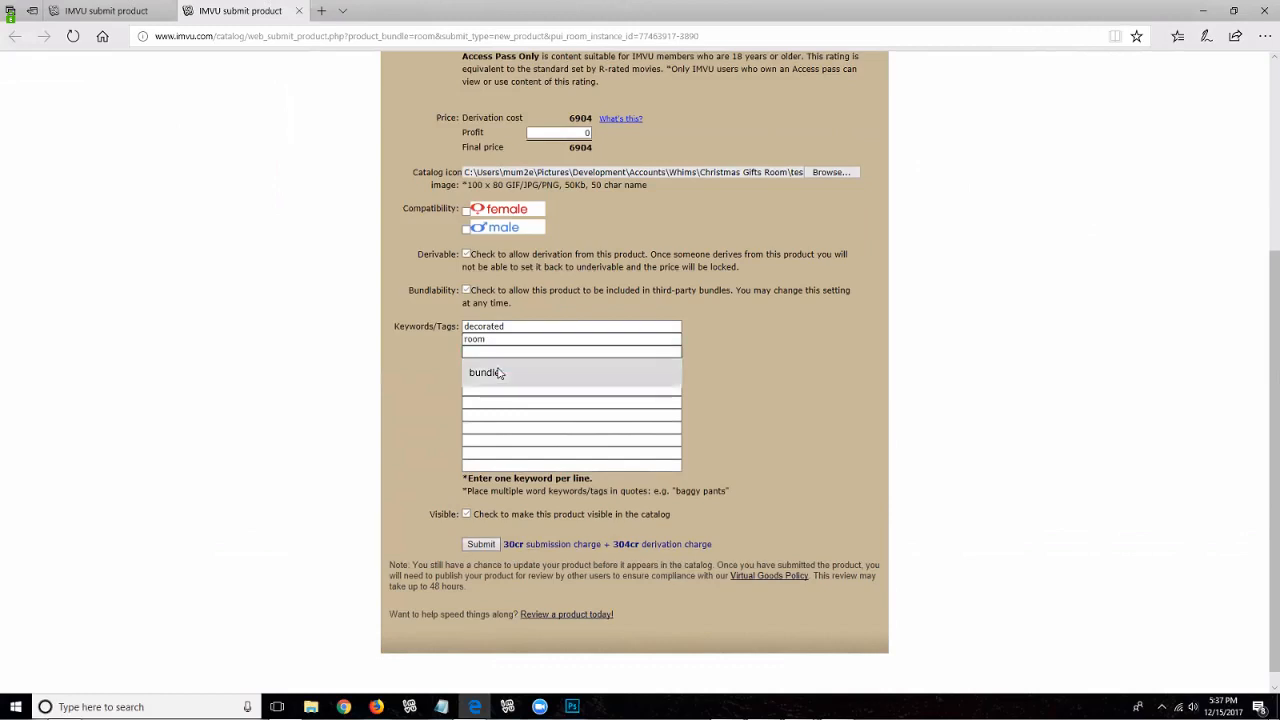
pyautogui.click(498, 368)
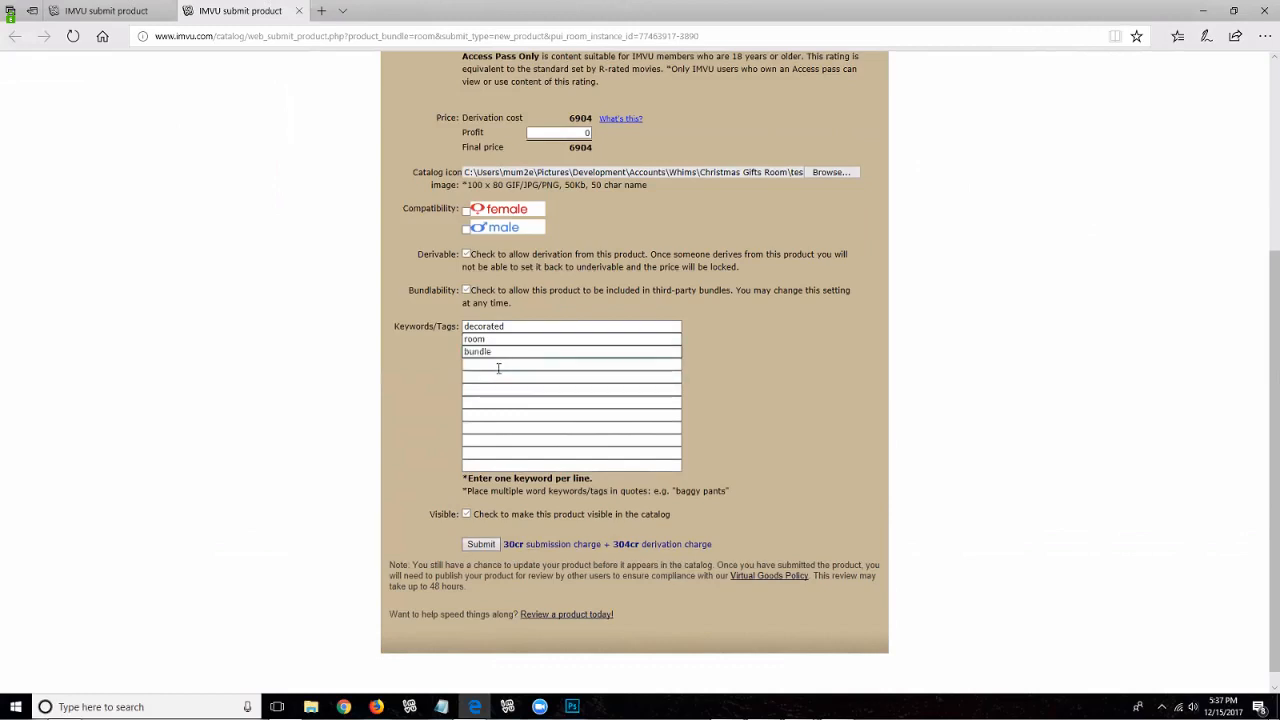
pyautogui.click(498, 365)
pyautogui.click(498, 384)
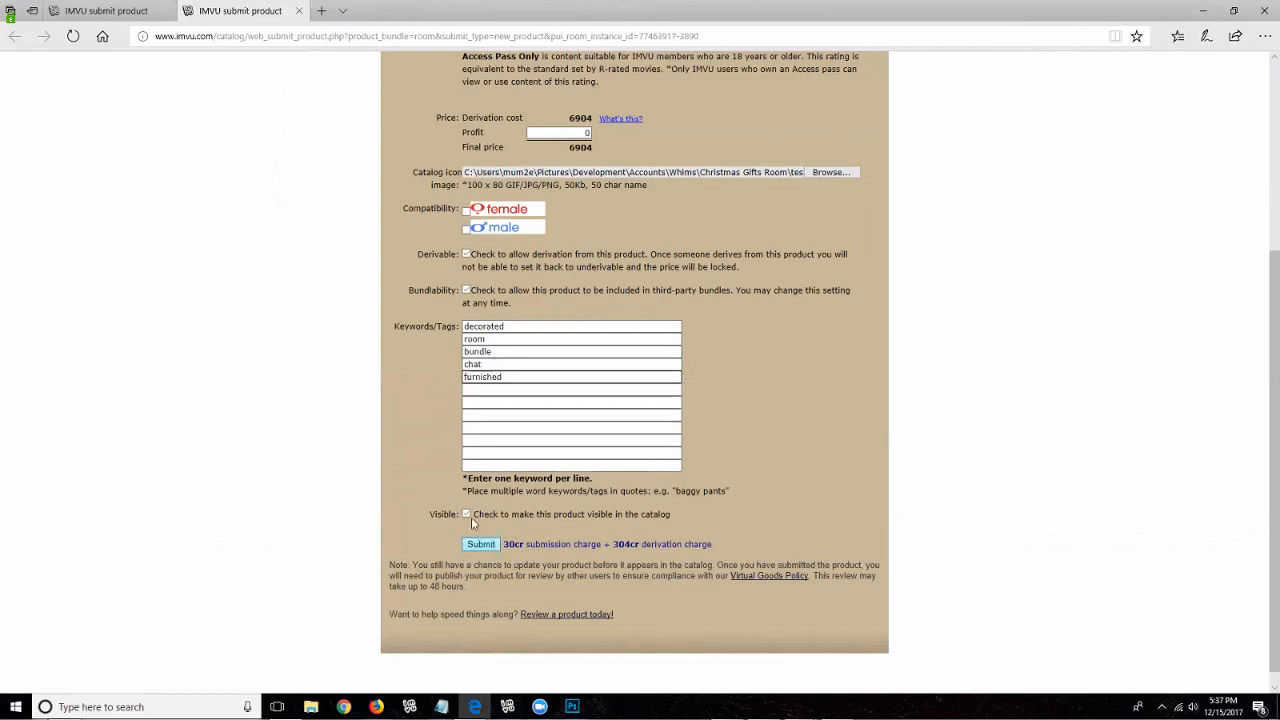
# Step: Submit the Christmas Gift Room product and switch back to the IMVU desktop client
pyautogui.click(481, 545)
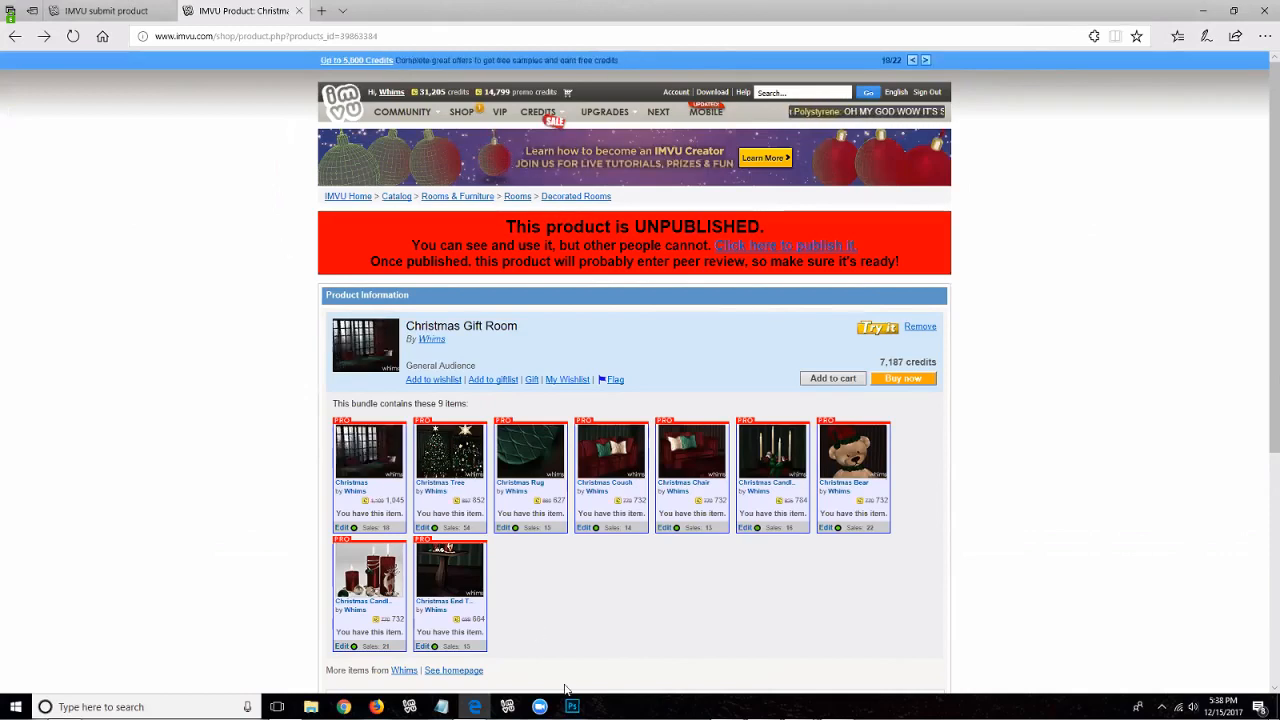
pyautogui.click(508, 707)
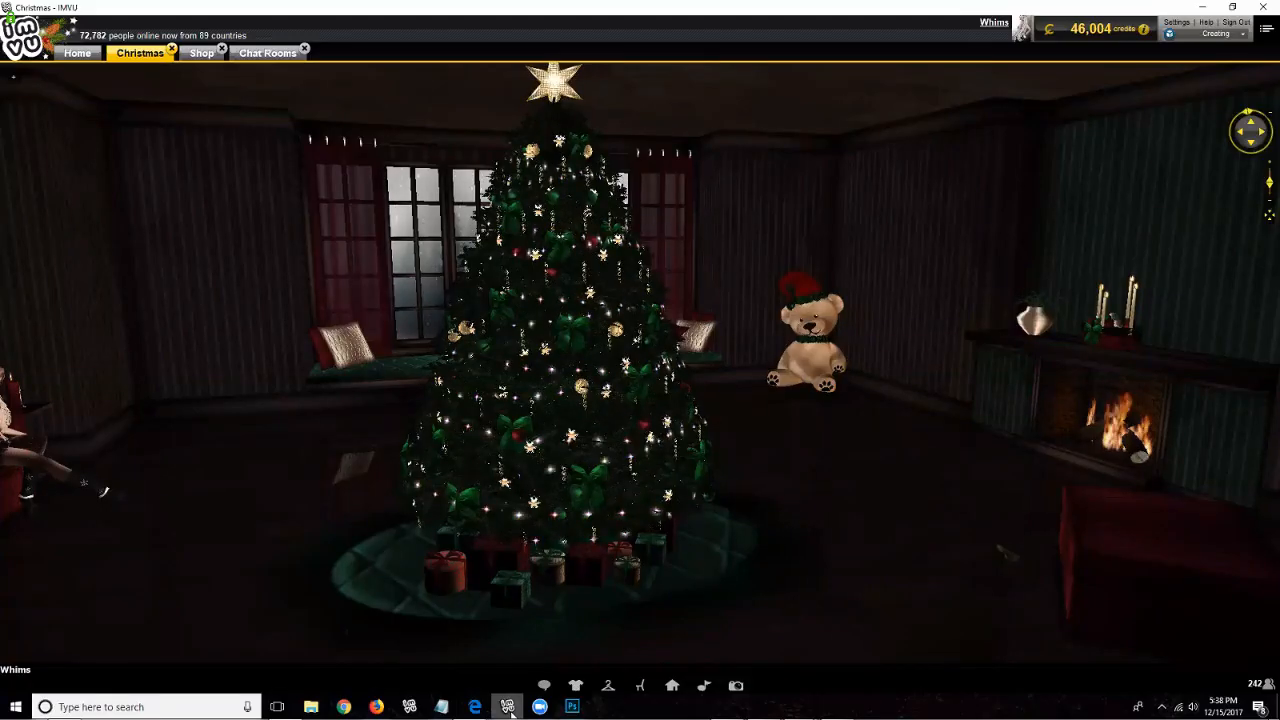
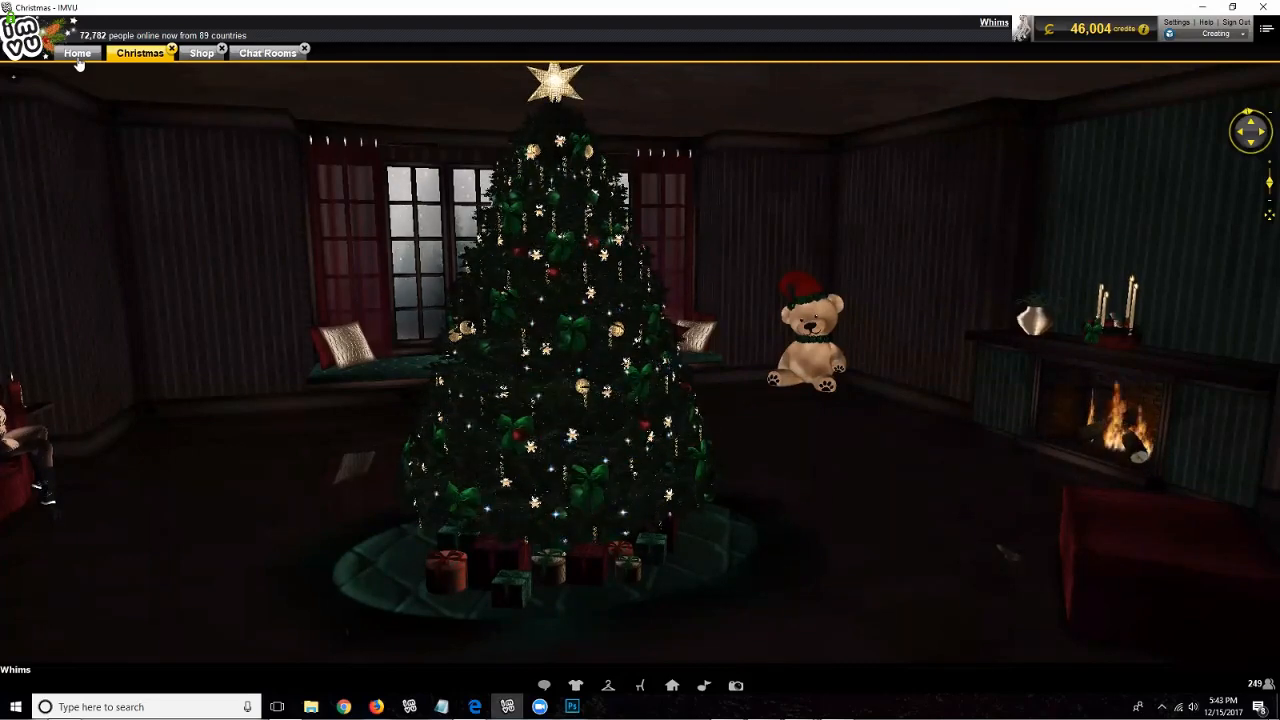
# Step: Filter the IMVU shop's rooms to Decorated Rooms and look around the furnished rooms shown in the preview
pyautogui.click(78, 56)
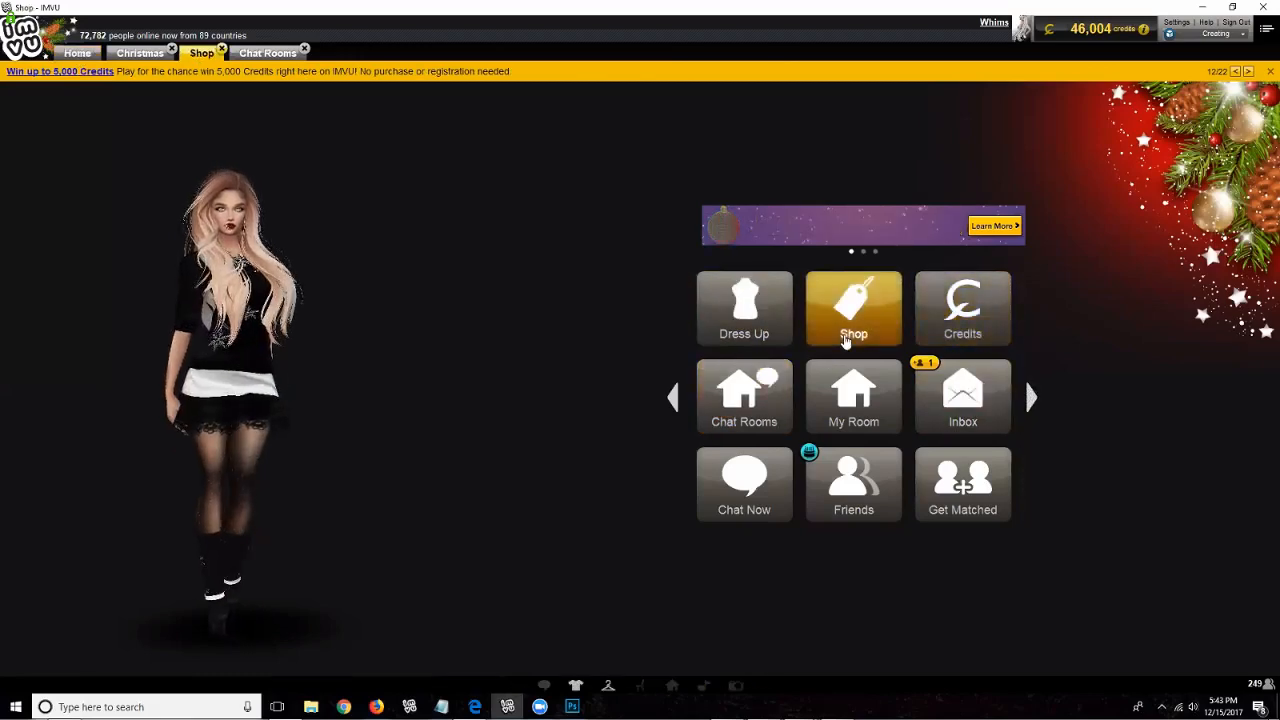
pyautogui.click(846, 338)
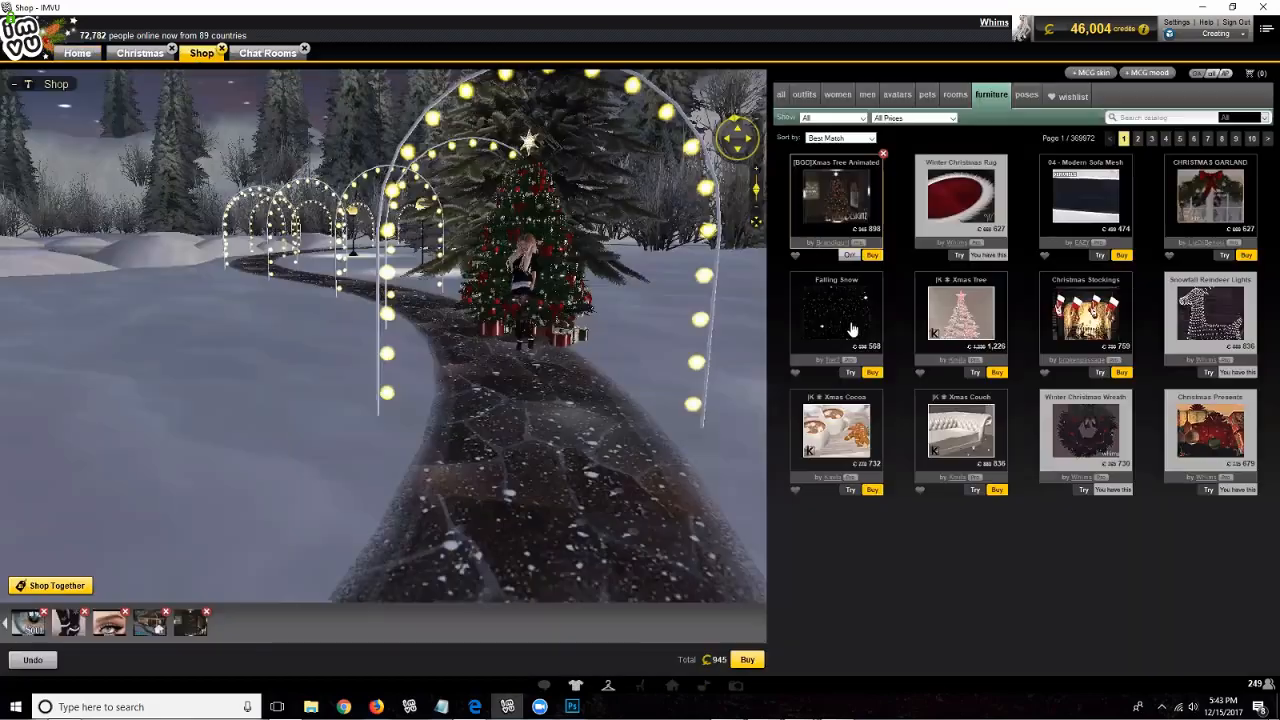
pyautogui.click(955, 96)
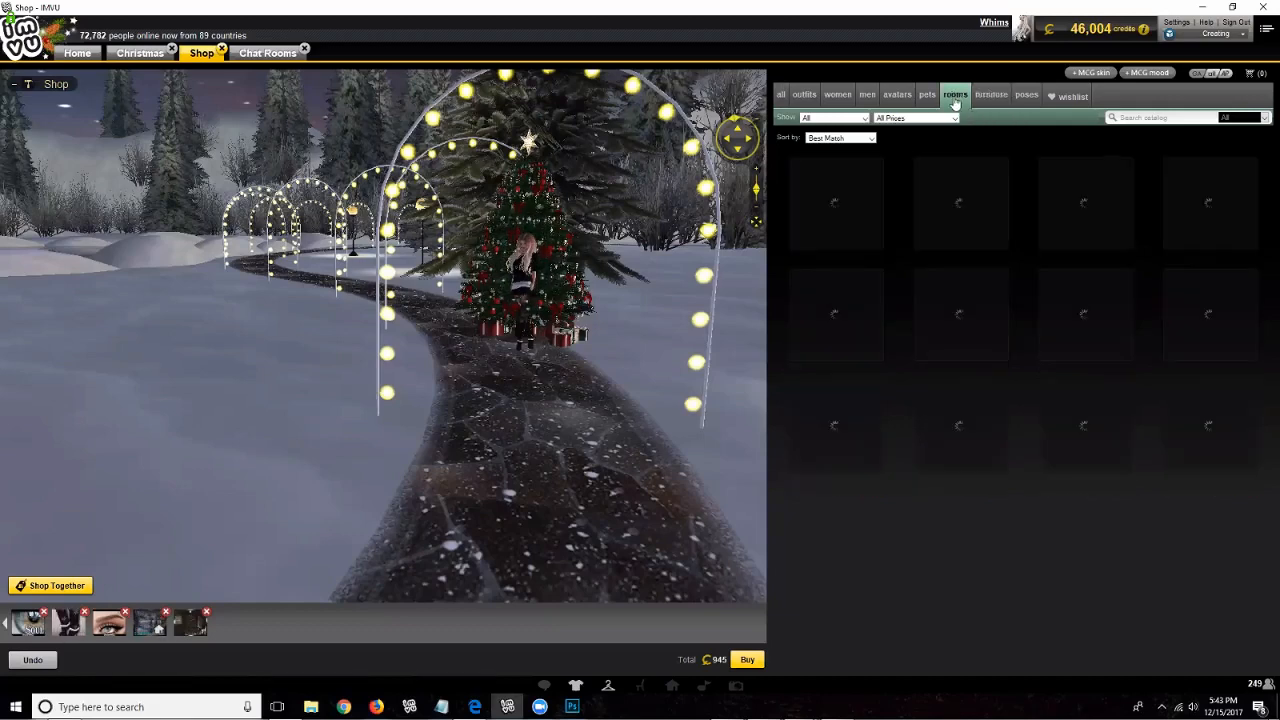
pyautogui.click(833, 118)
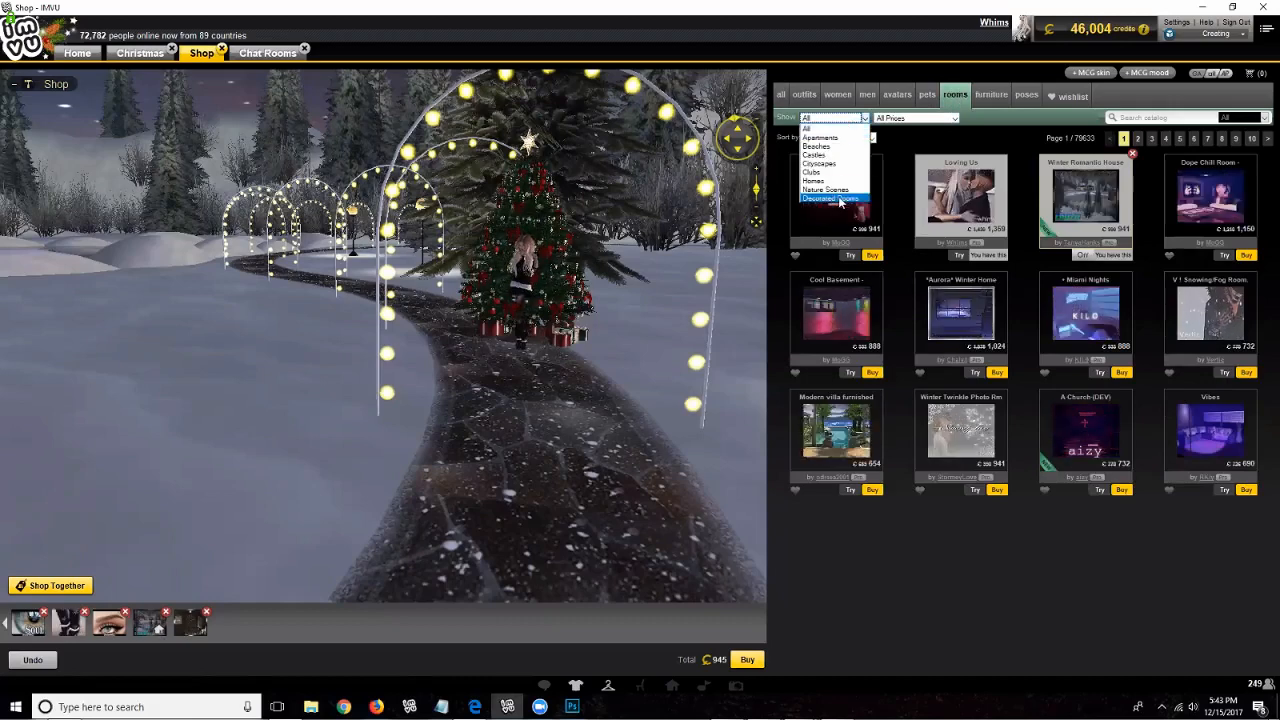
pyautogui.click(840, 199)
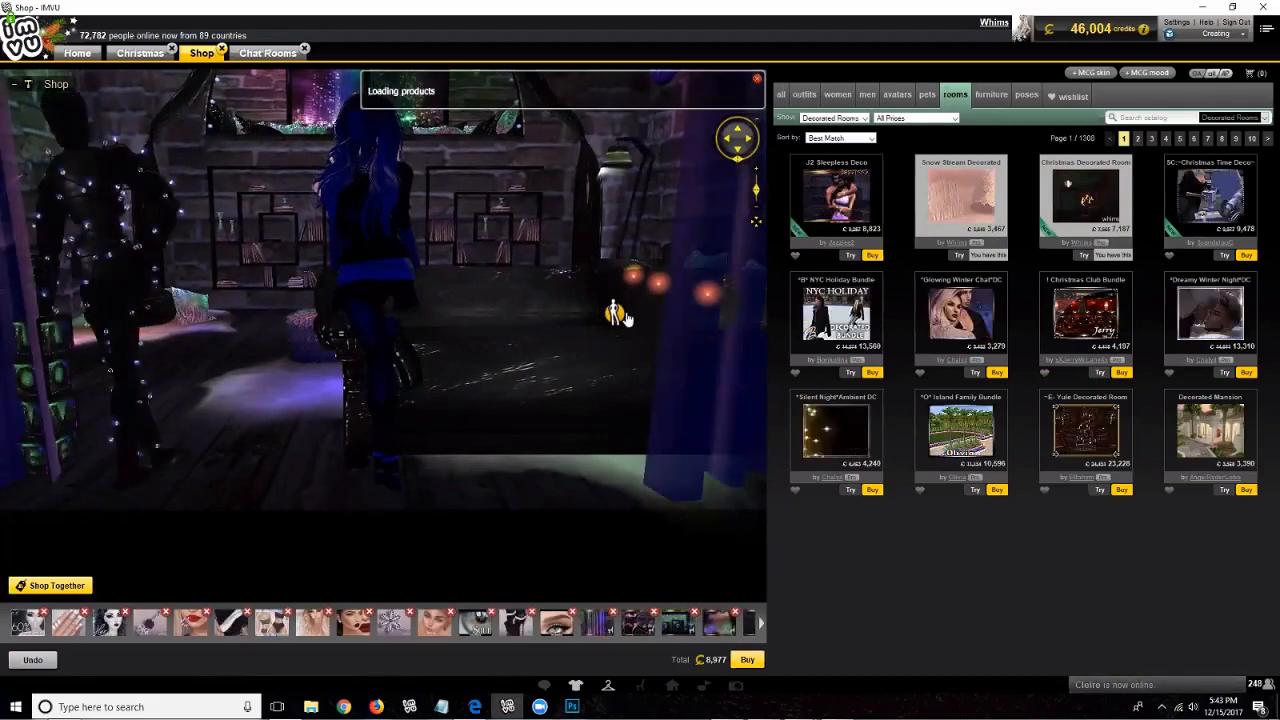
pyautogui.moveTo(566, 334); pyautogui.dragTo(600, 370)
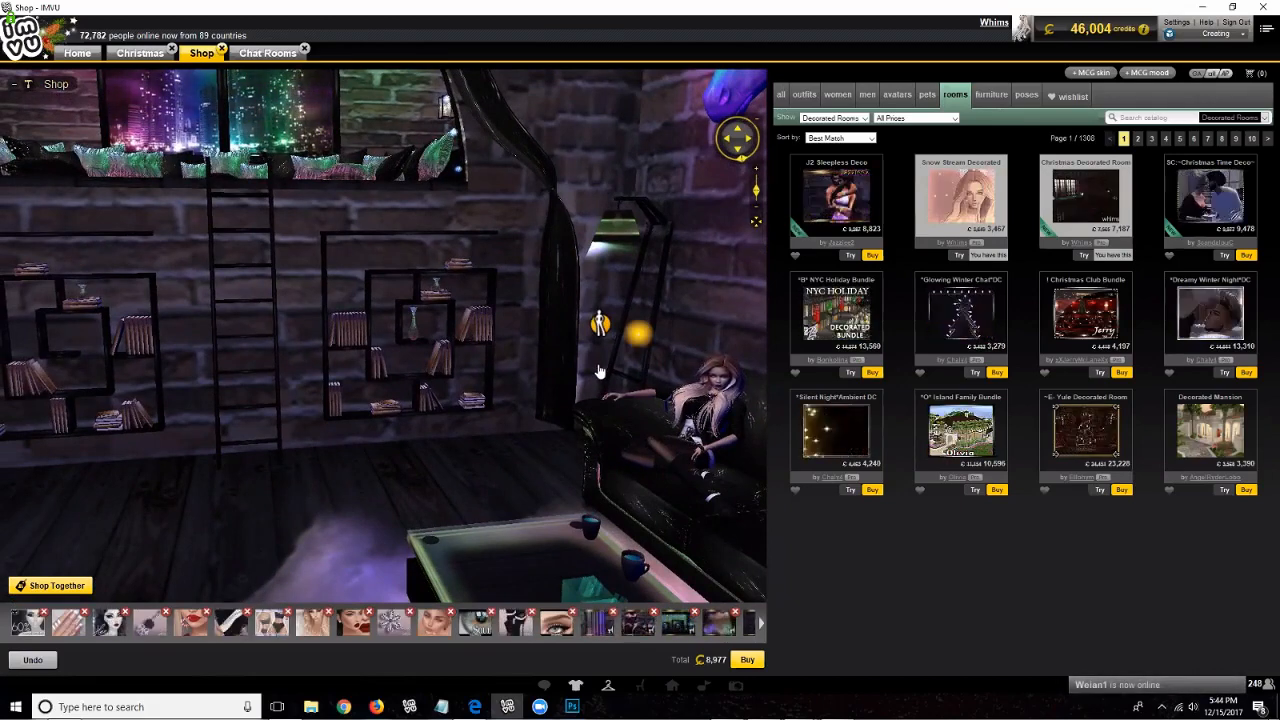
pyautogui.scroll(-5, 606, 378)
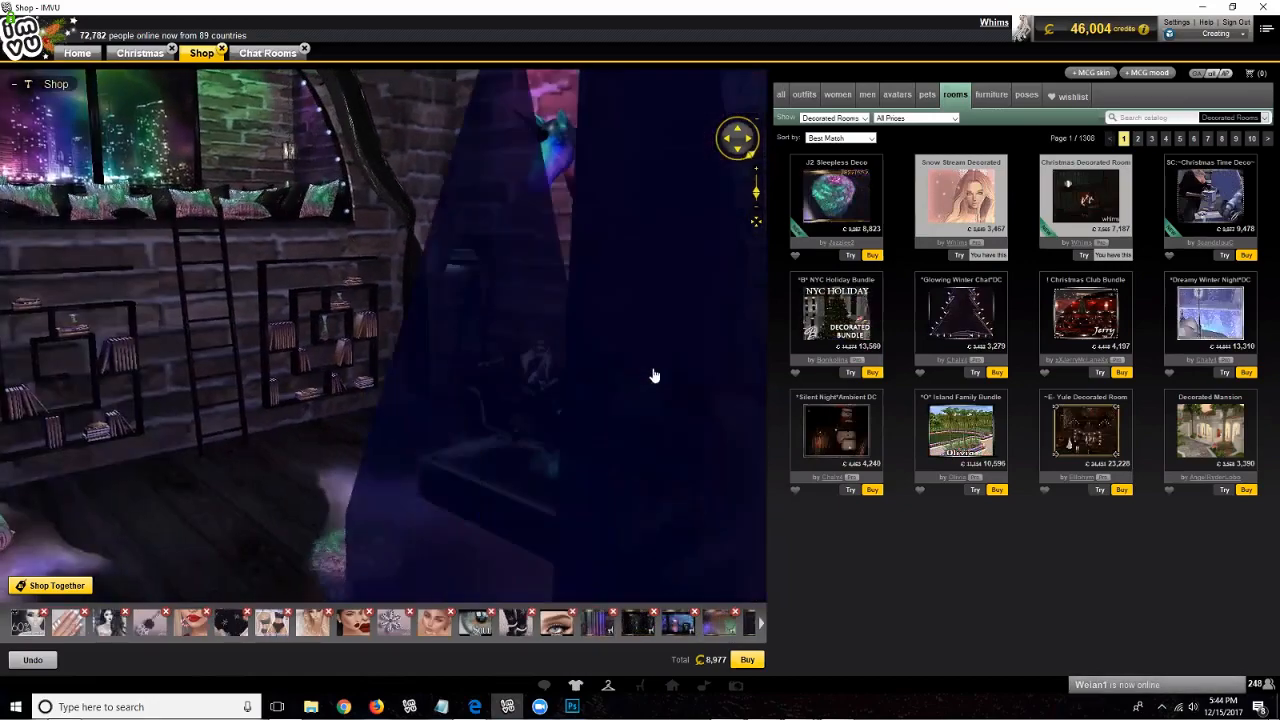
pyautogui.moveTo(654, 376); pyautogui.dragTo(618, 292)
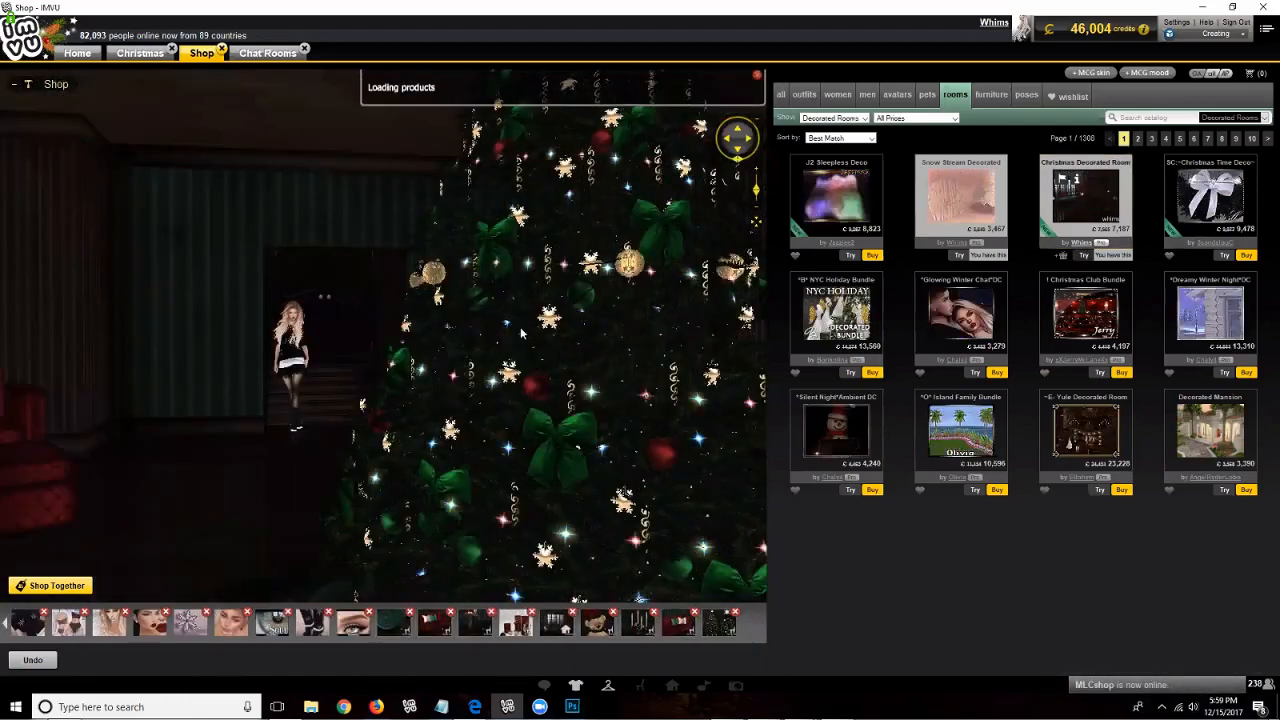
pyautogui.moveTo(519, 333)
pyautogui.mouseDown()
pyautogui.moveTo(459, 312)
pyautogui.moveTo(640, 334)
pyautogui.moveTo(668, 325)
pyautogui.moveTo(659, 303)
pyautogui.mouseUp()
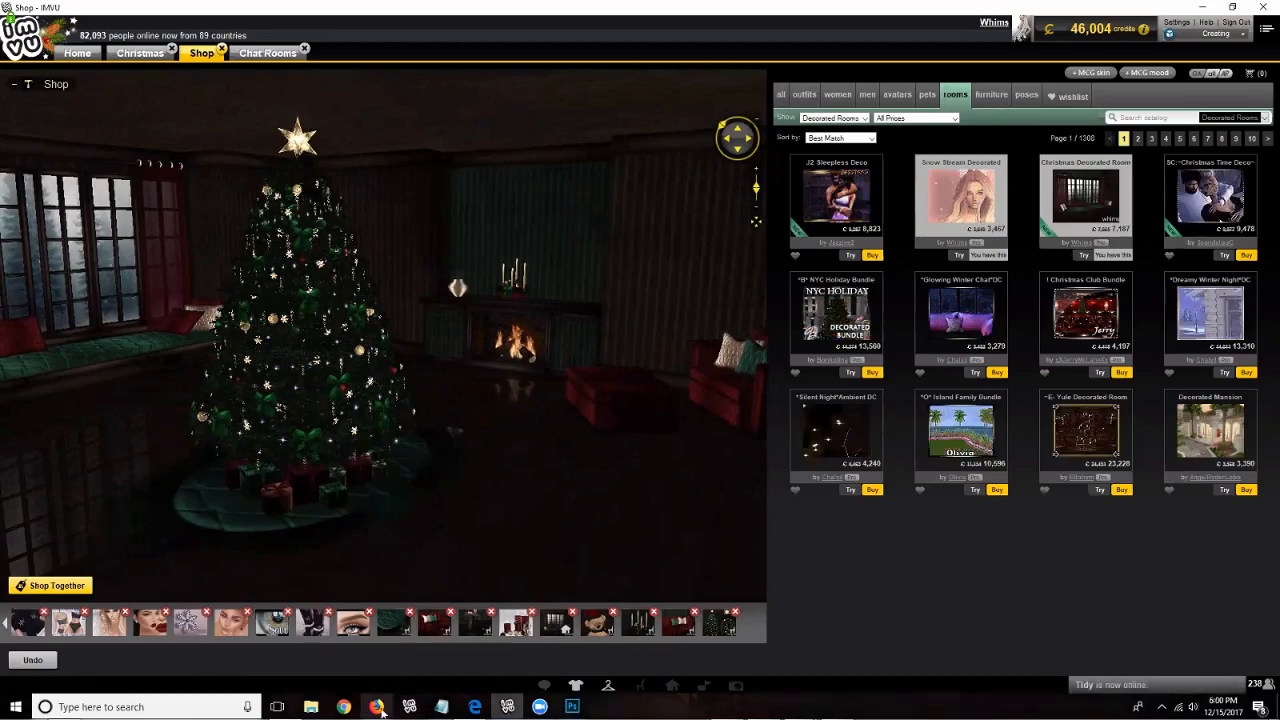
# Step: Switch to Firefox and open the Christmas Decorated Room product from the Rooms category of the creator's own catalog
pyautogui.moveTo(380, 708)
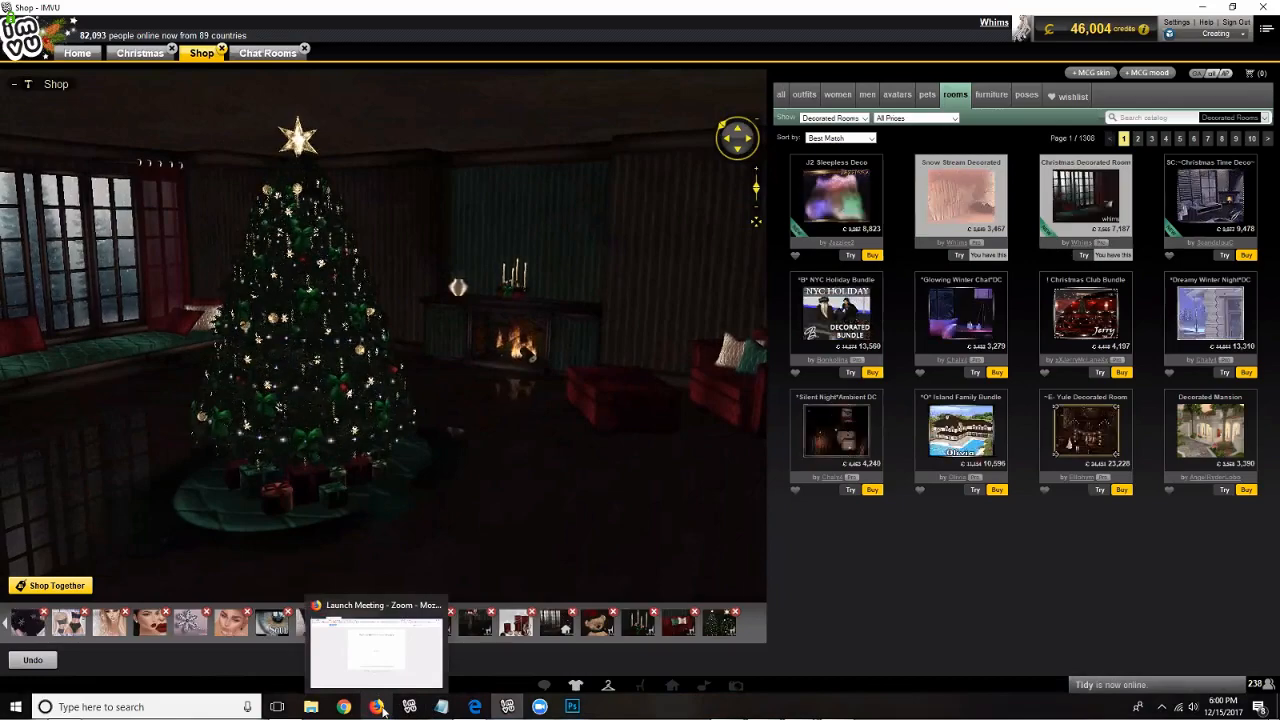
pyautogui.click(378, 707)
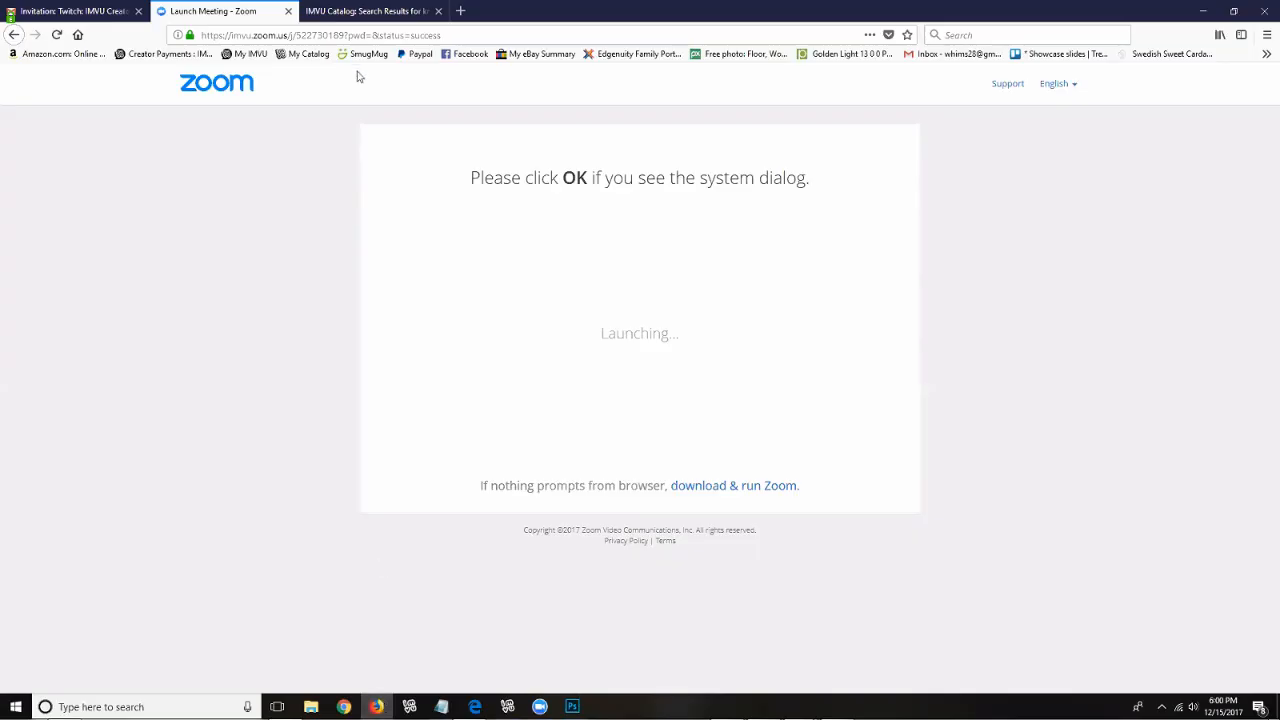
pyautogui.click(365, 11)
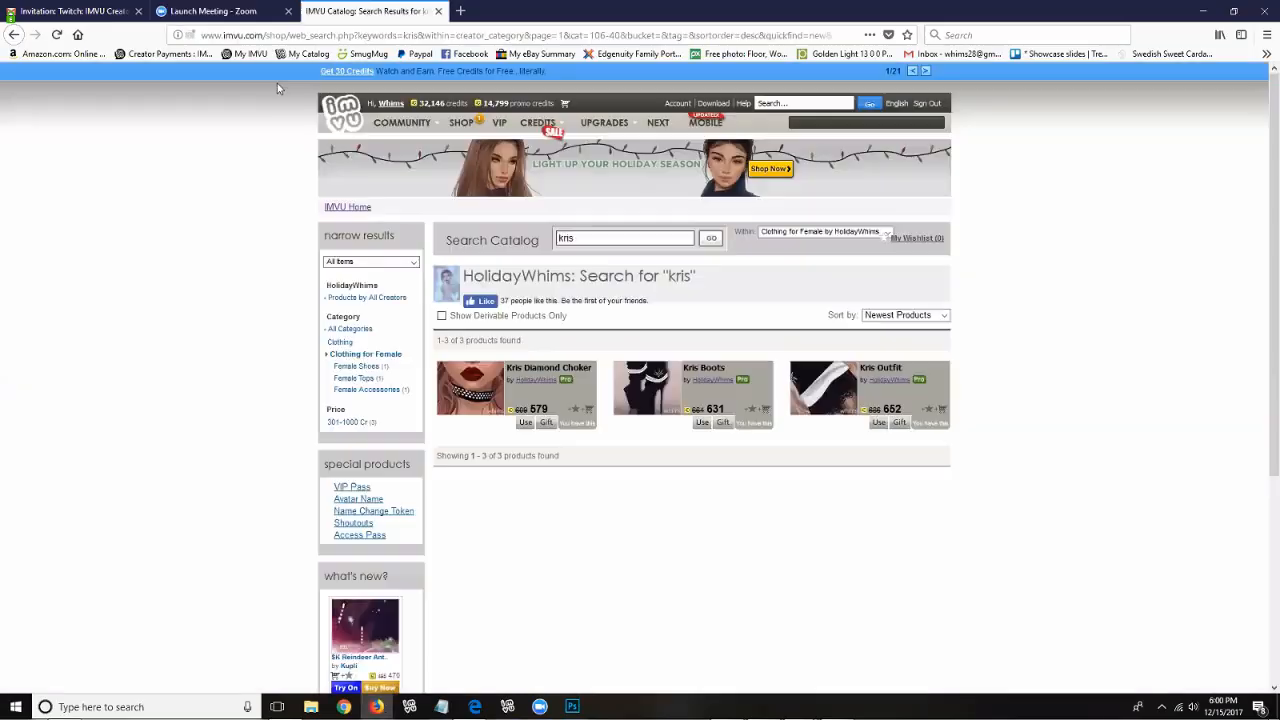
pyautogui.click(308, 54)
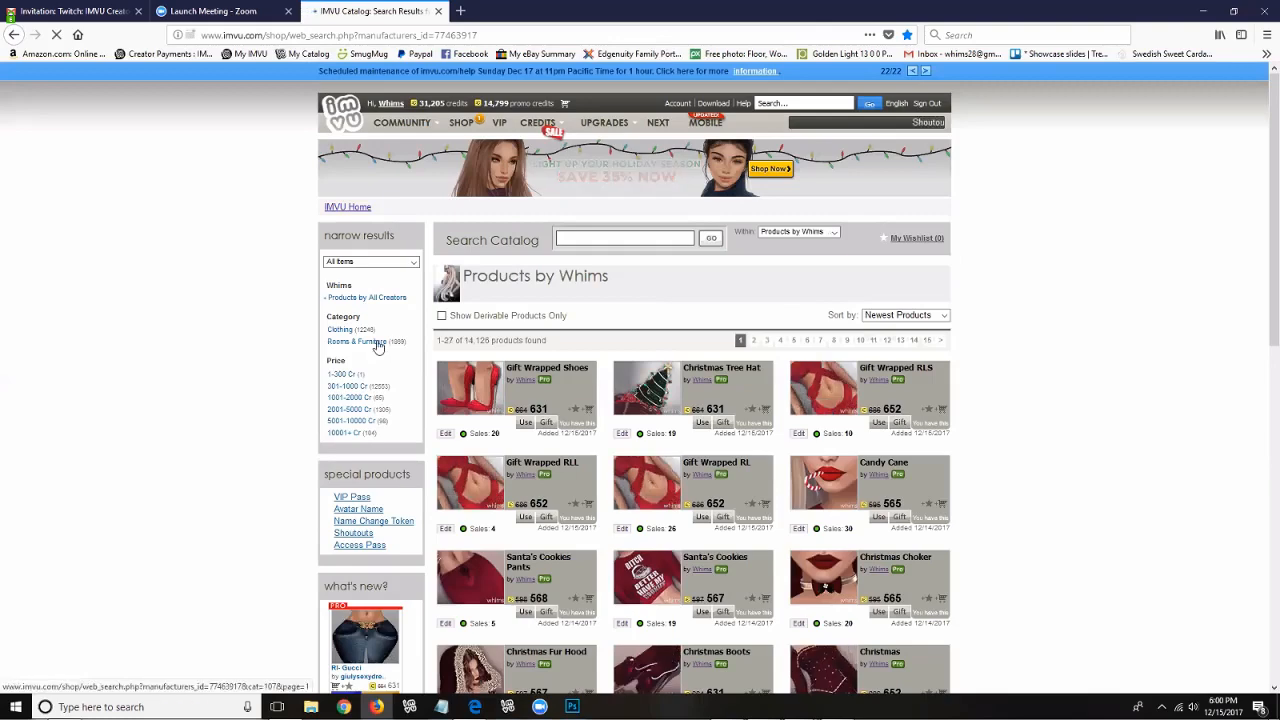
pyautogui.click(377, 343)
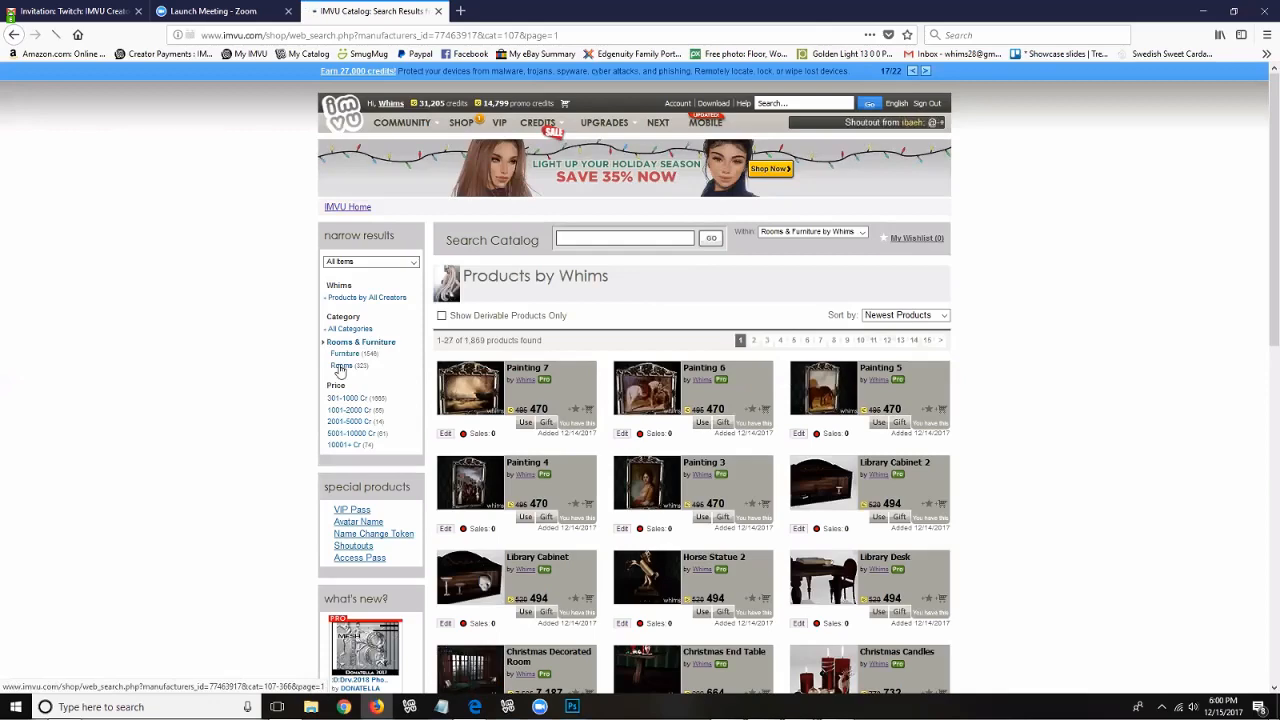
pyautogui.click(340, 367)
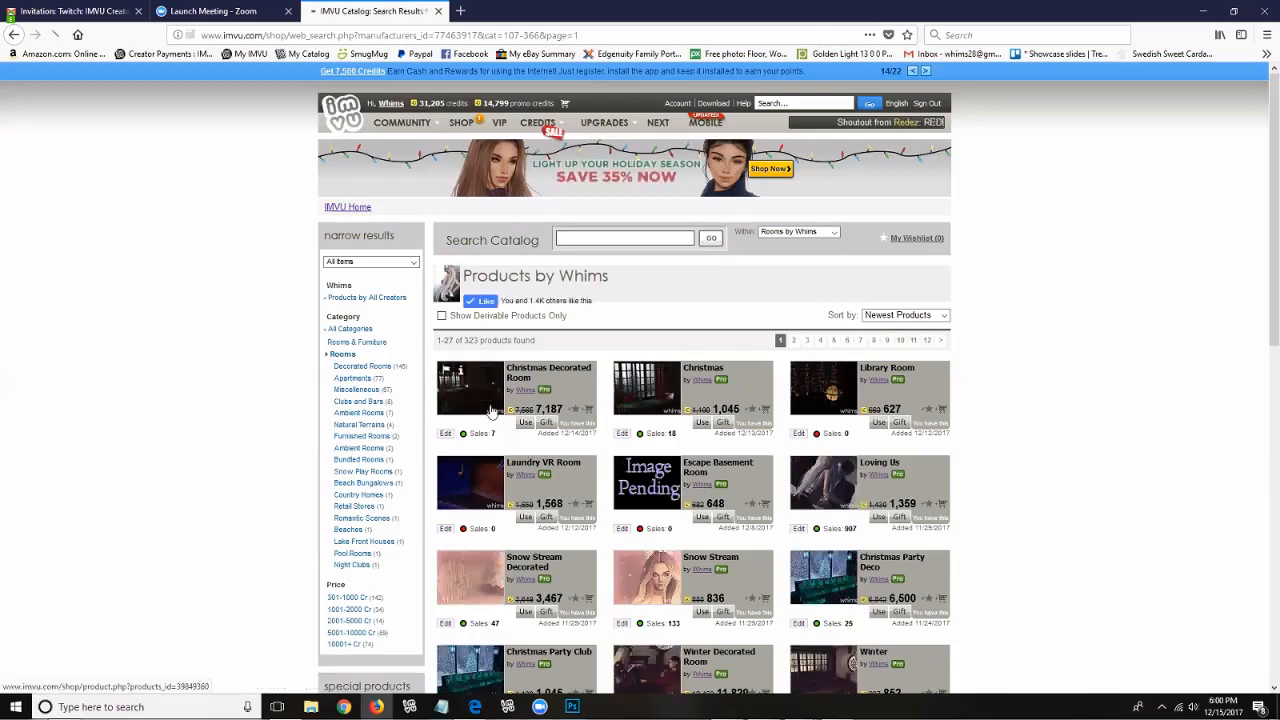
pyautogui.click(490, 410)
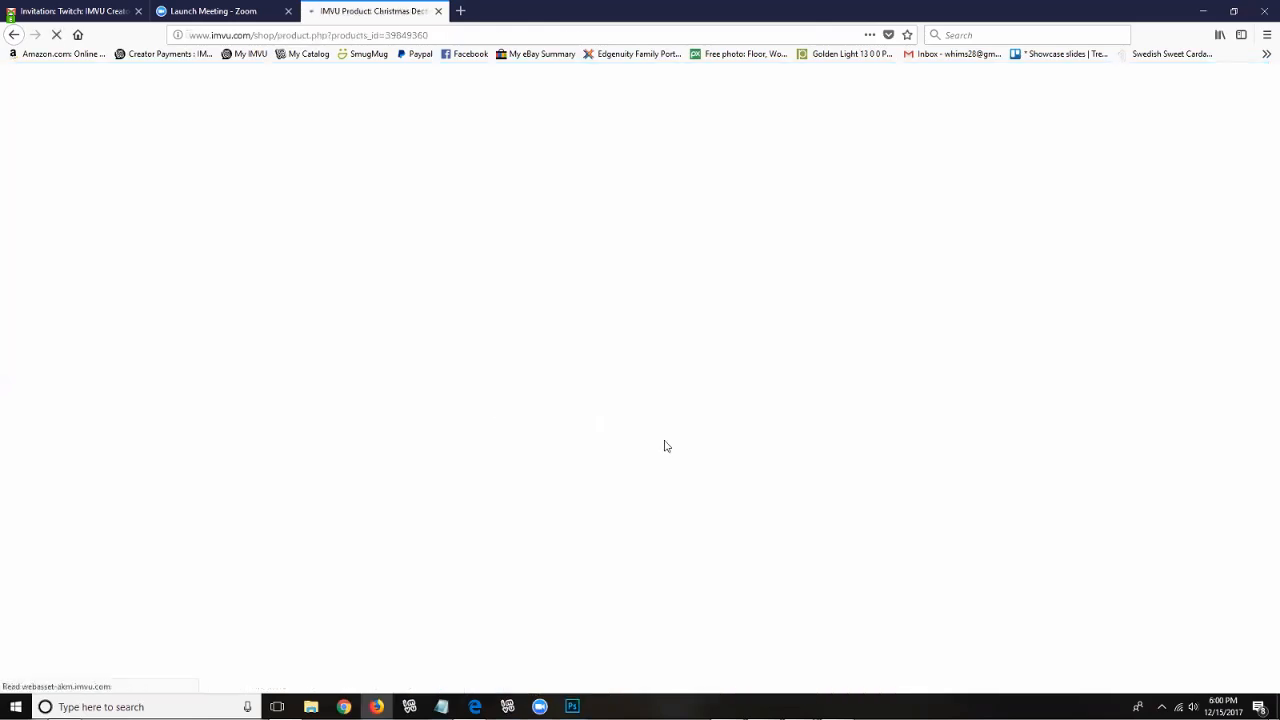
# Step: Edit the room's HTML description page and choose bundleicon.gif from the Christmas Gifts Room folder as product image
pyautogui.scroll(-7, 749, 525)
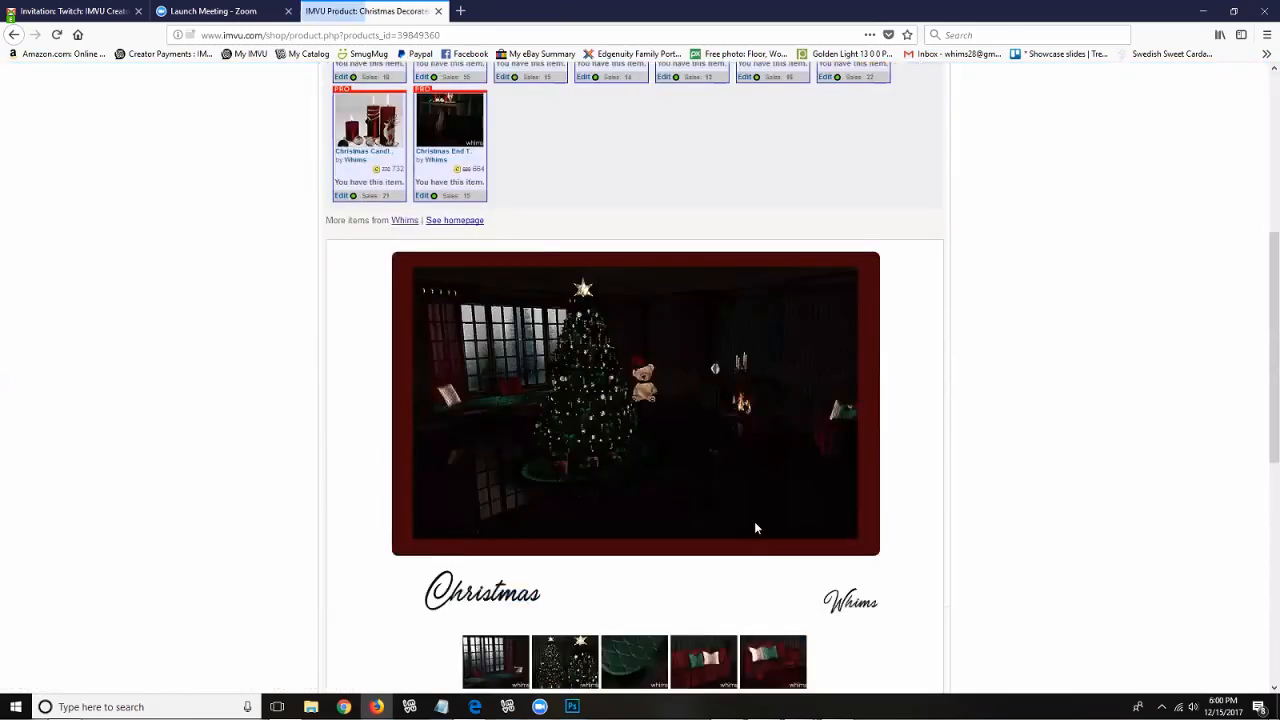
pyautogui.scroll(-4, 749, 511)
pyautogui.click(703, 411)
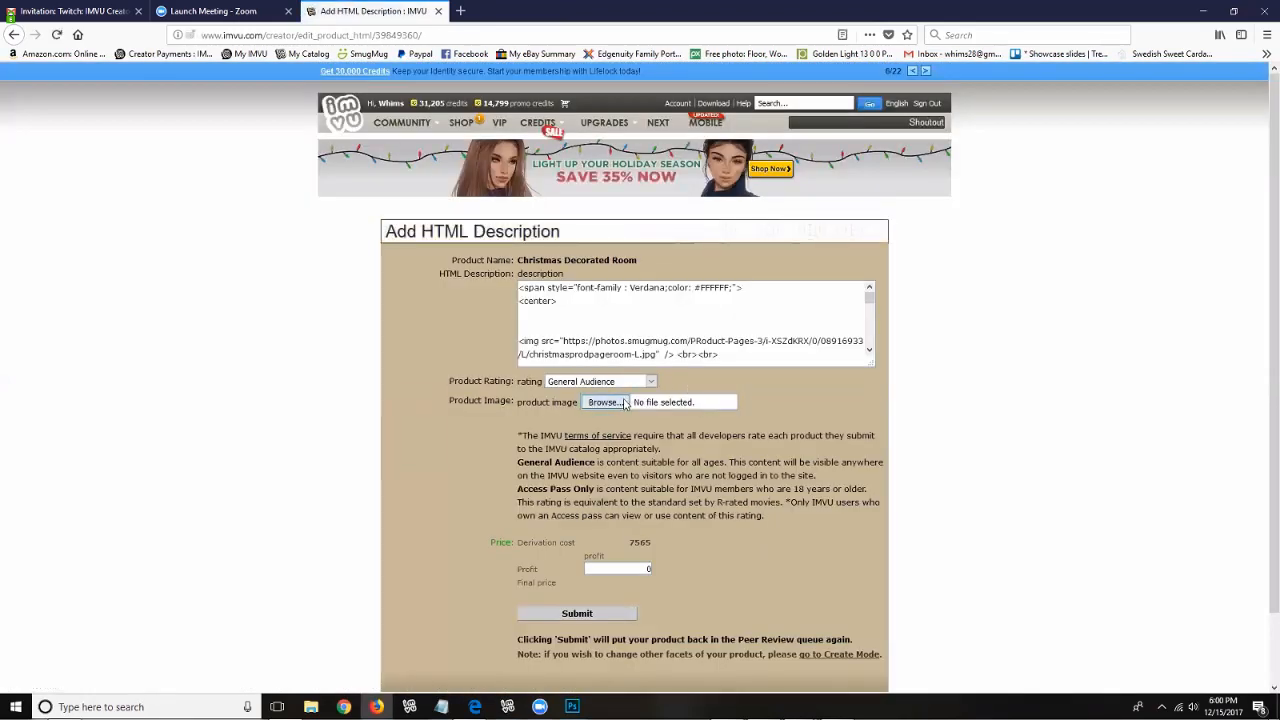
pyautogui.click(606, 401)
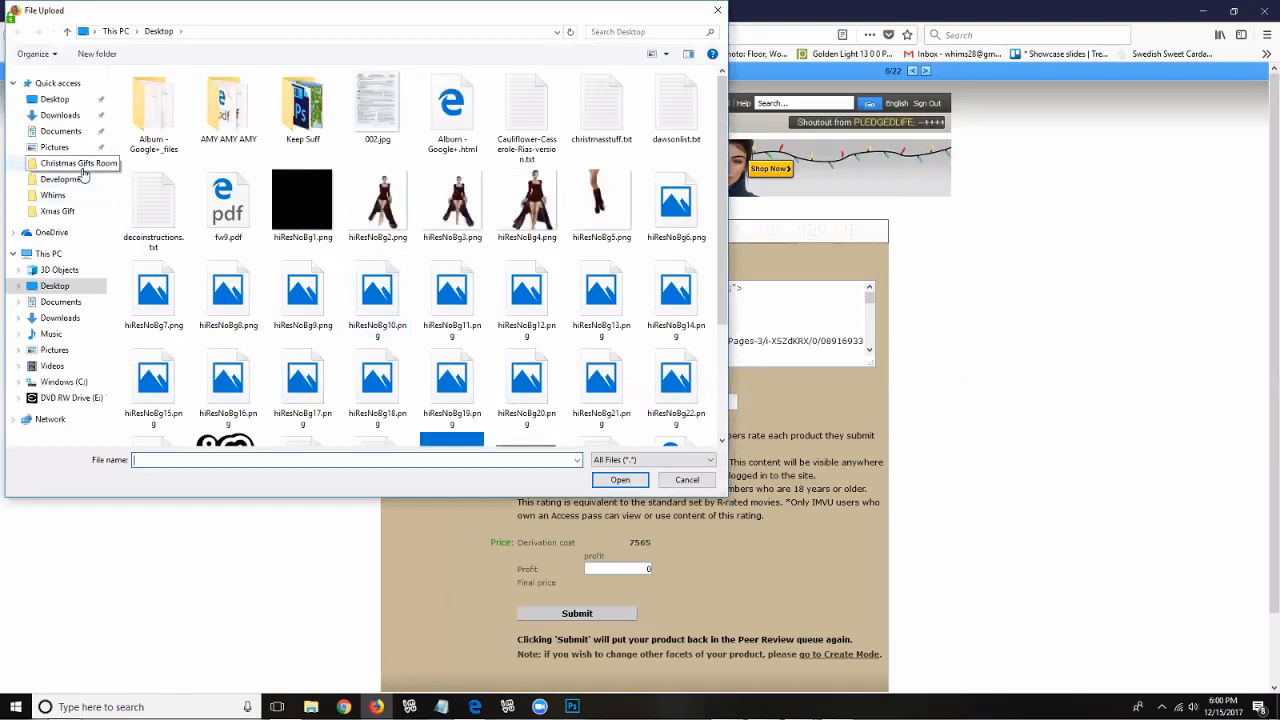
pyautogui.click(80, 163)
pyautogui.click(451, 105)
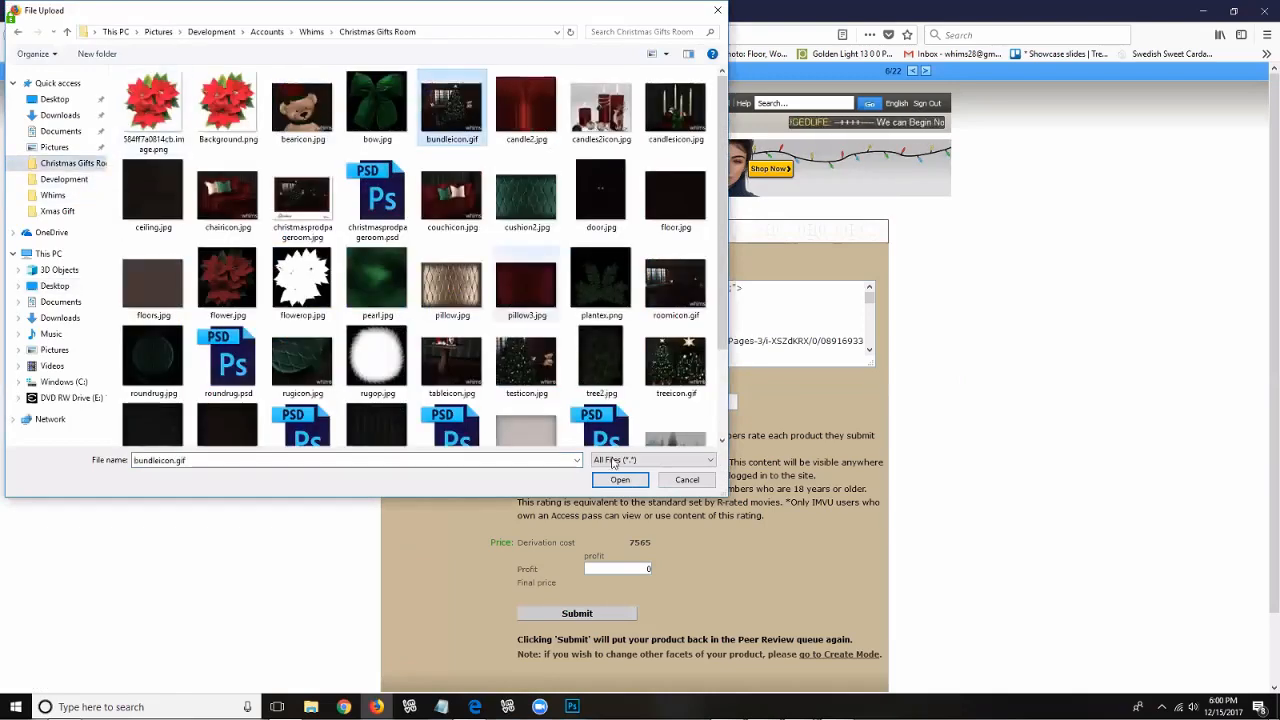
pyautogui.click(620, 480)
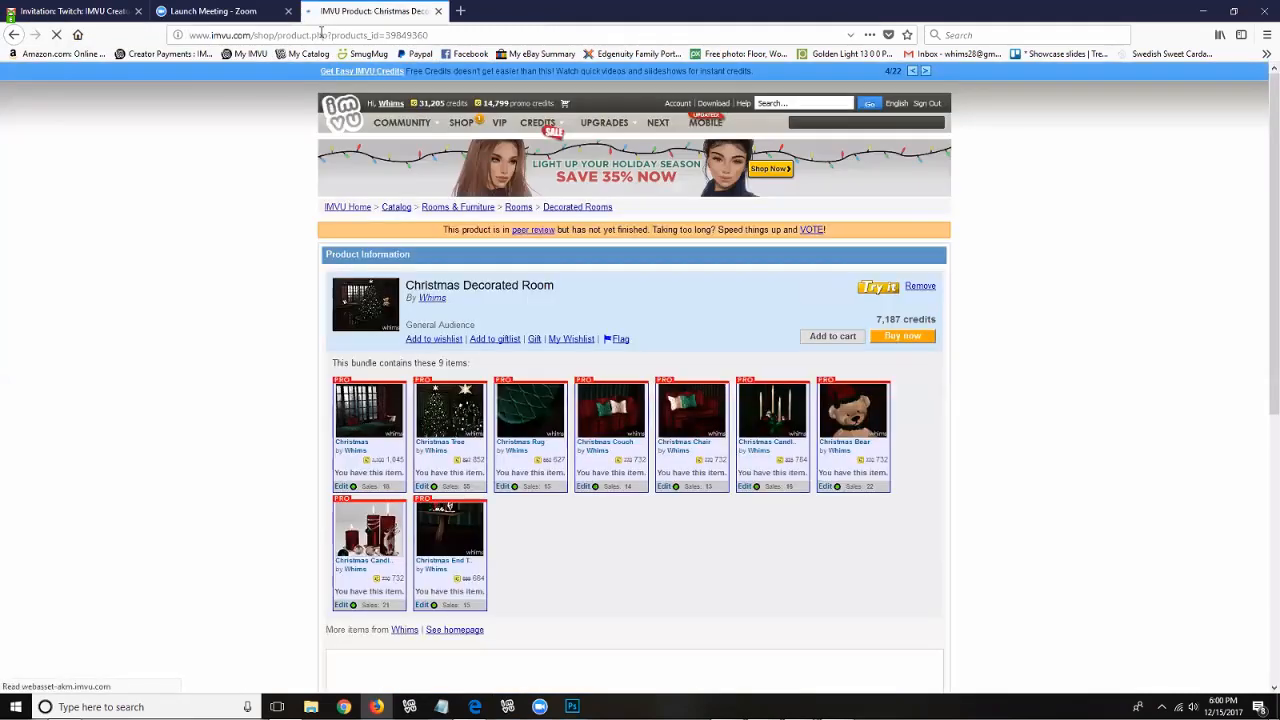
# Step: Copy the web address of the Christmas Decorated Room product page and open a new browser tab
pyautogui.click(320, 34)
pyautogui.rightClick(322, 35)
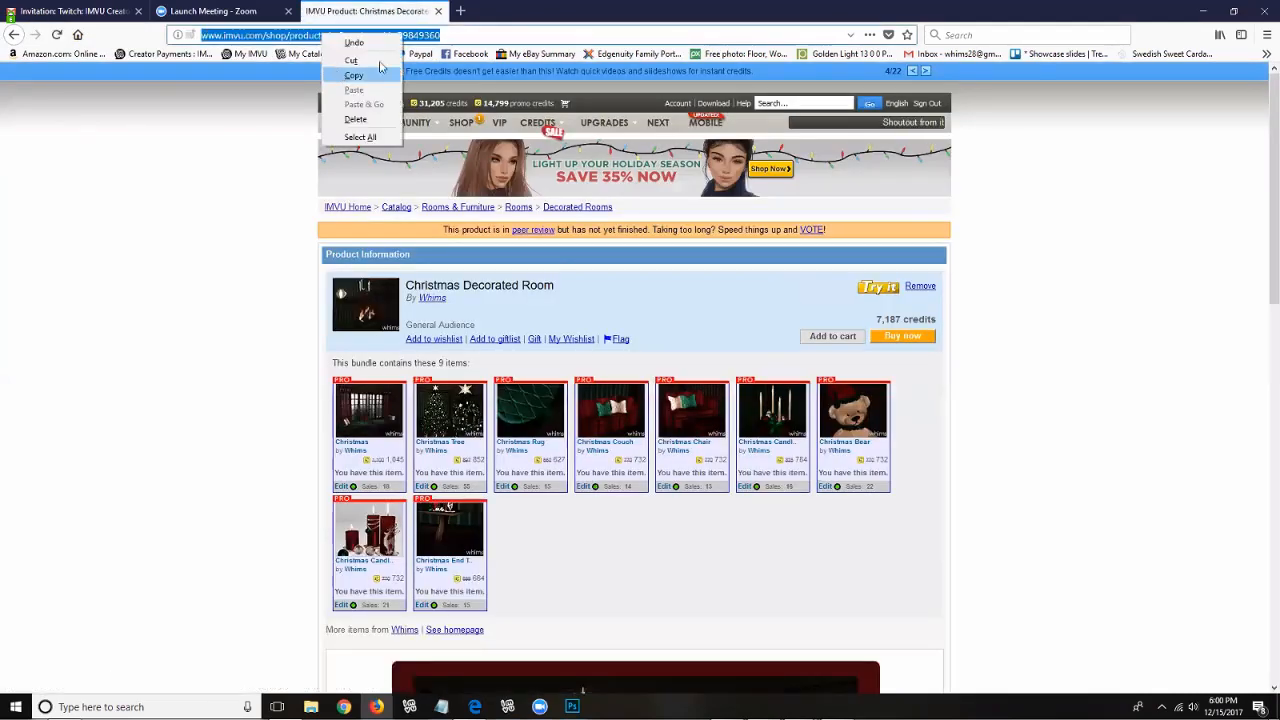
pyautogui.click(380, 66)
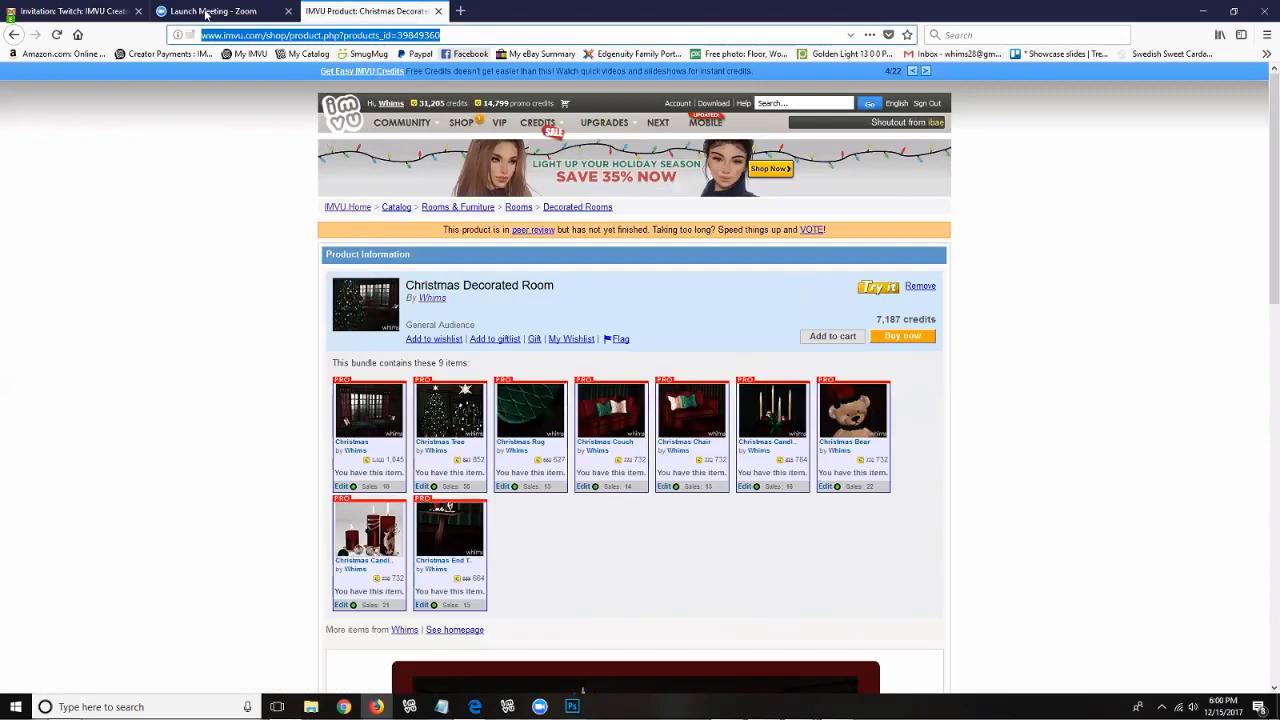
pyautogui.hotkey('ctrl', 't')
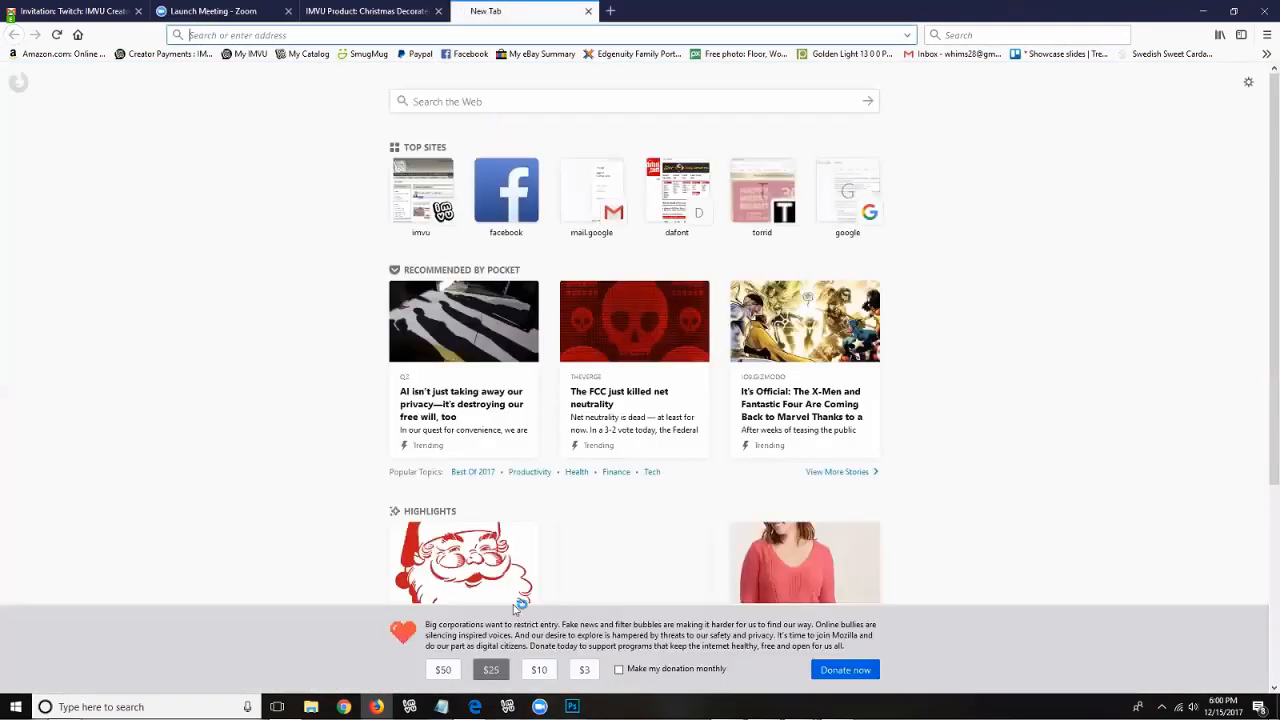
# Step: Switch back to the IMVU shop and bring the Zoom meeting window to the front
pyautogui.click(508, 707)
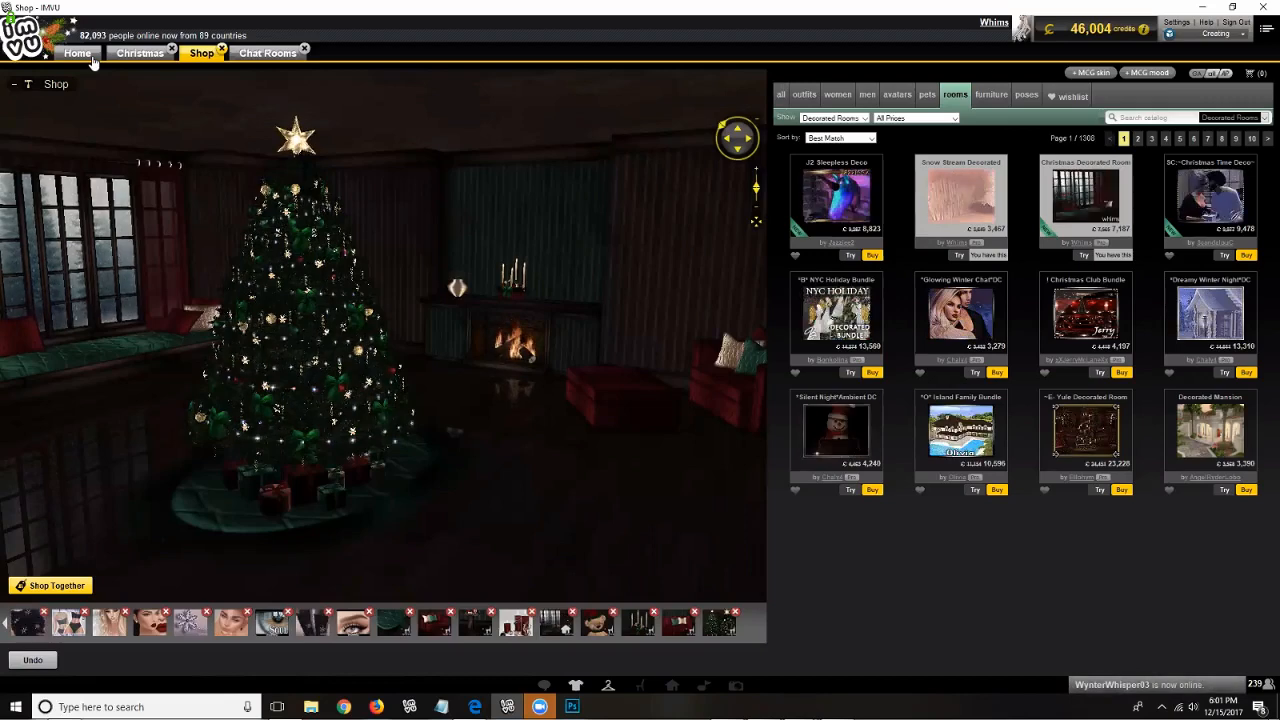
pyautogui.moveTo(376, 707)
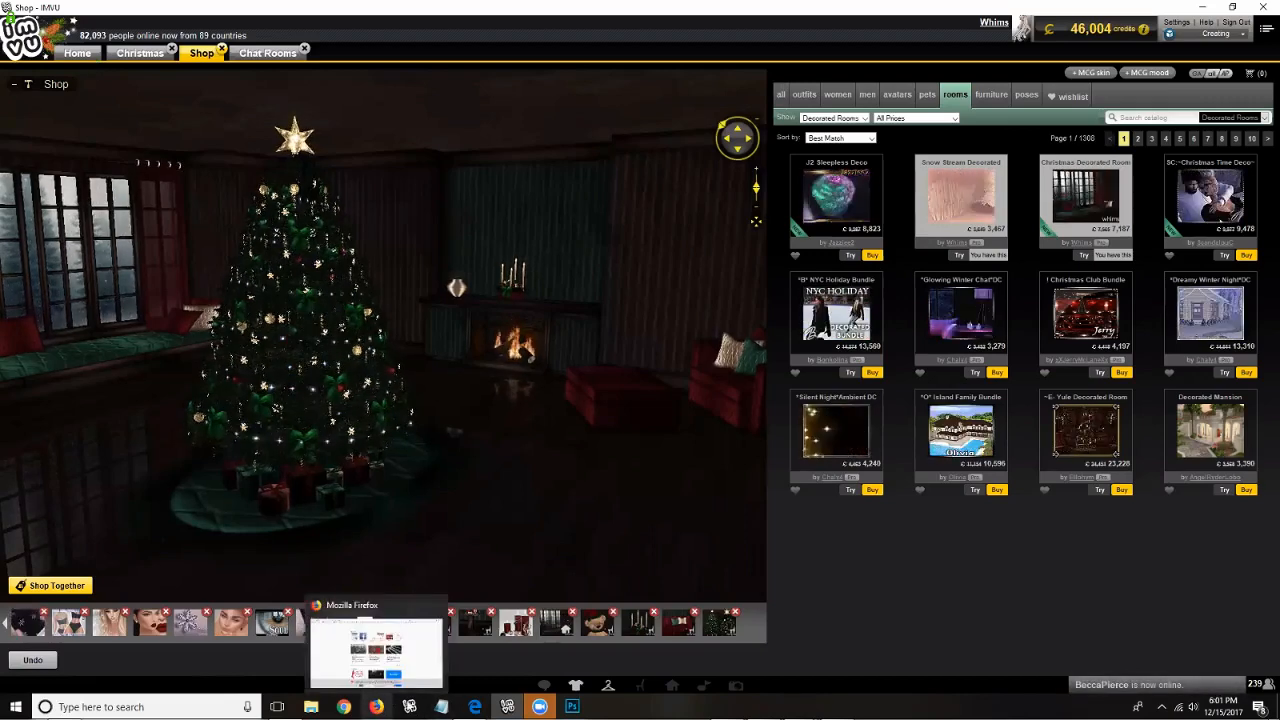
pyautogui.moveTo(540, 707)
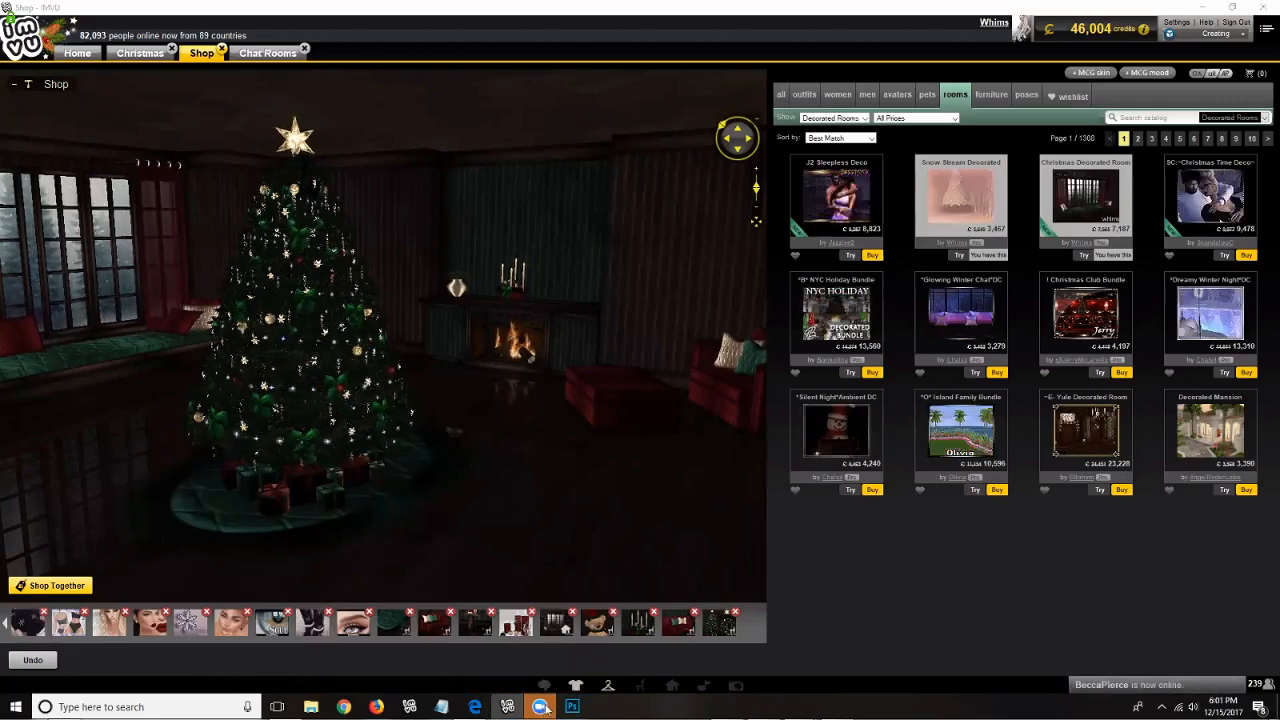
pyautogui.click(541, 707)
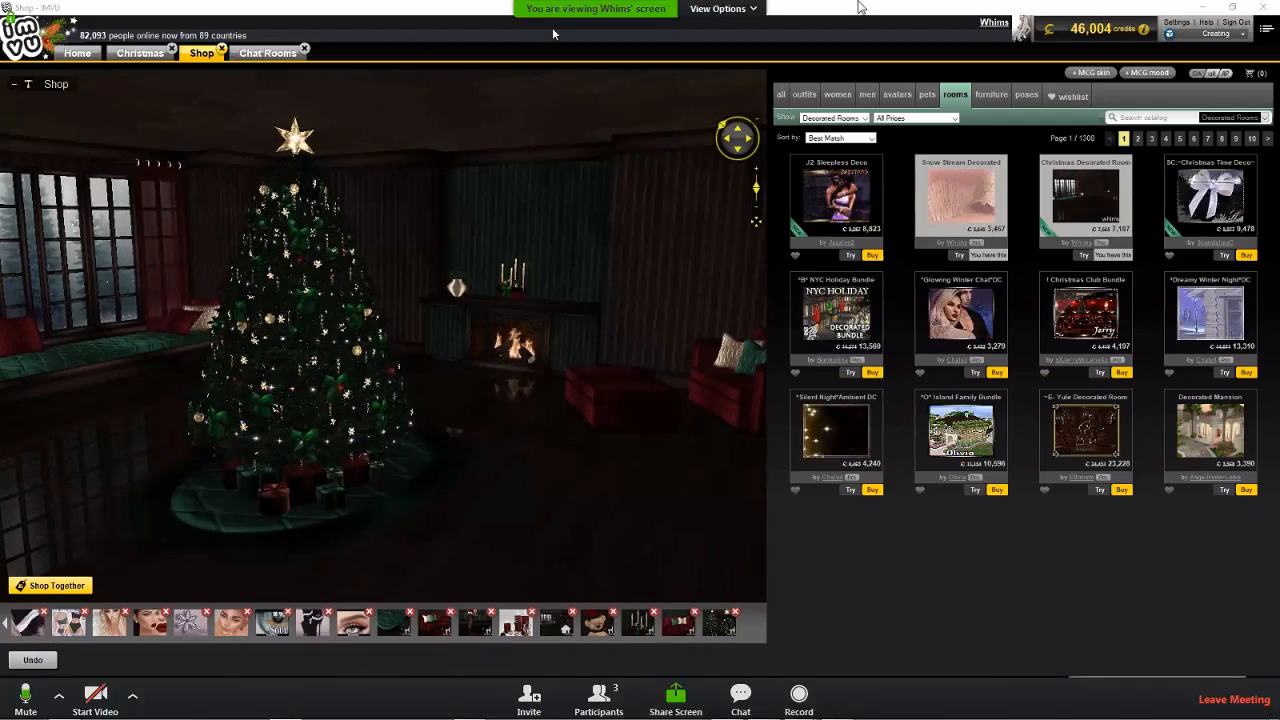
pyautogui.doubleClick(882, 8)
pyautogui.moveTo(891, 69); pyautogui.dragTo(0, 40)
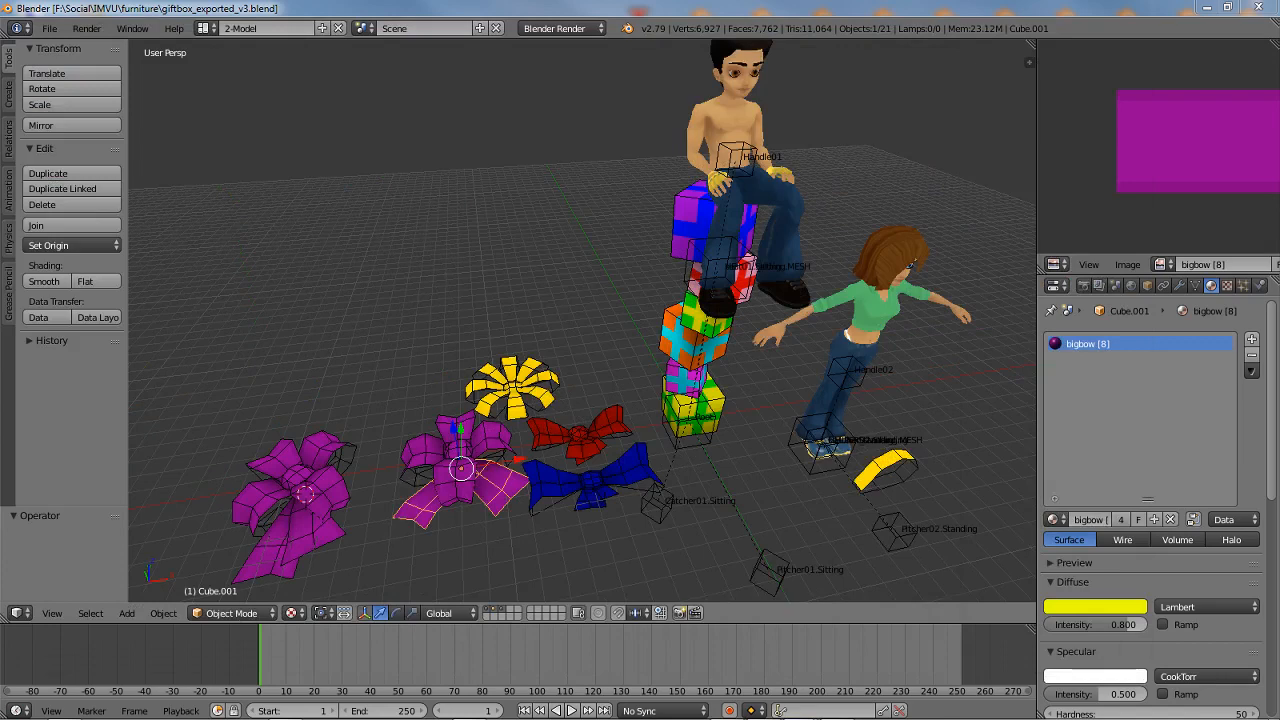
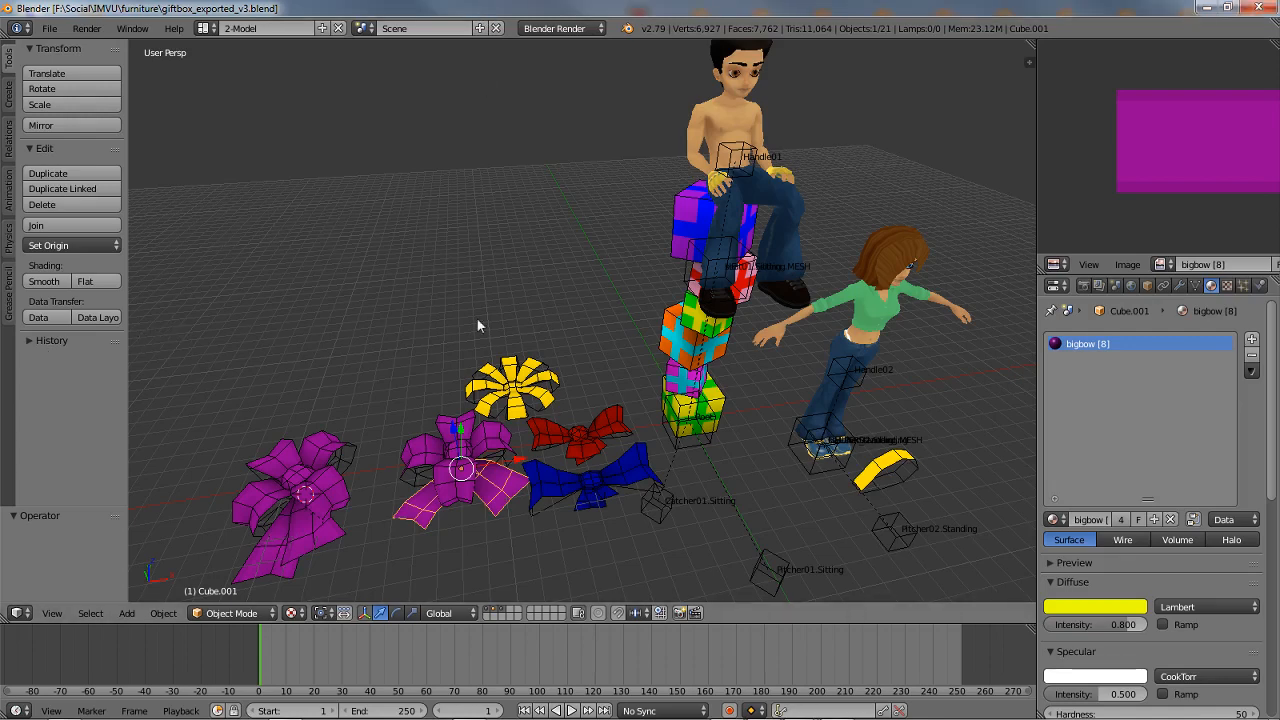
# Step: Examine the bow meshes and the stacked gift boxes from above and from the side at close range
pyautogui.moveTo(461, 320); pyautogui.dragTo(463, 380, button='middle')
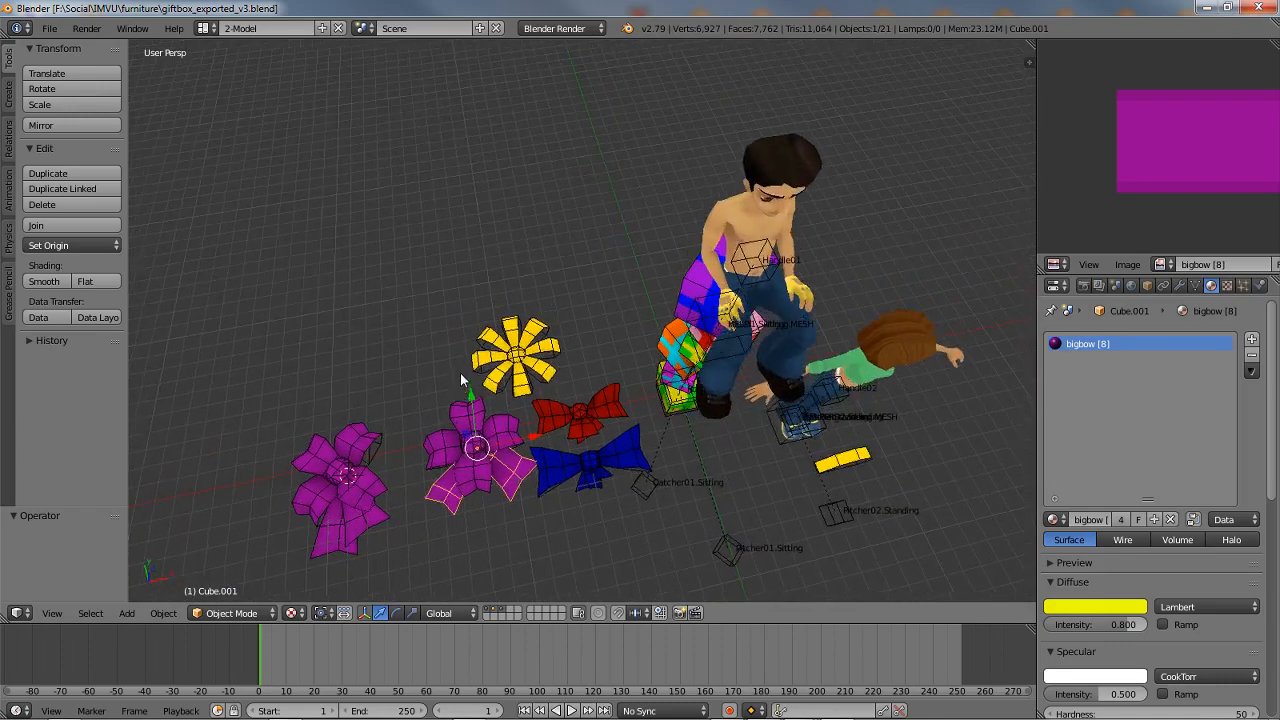
pyautogui.scroll(5, 470, 395)
pyautogui.scroll(-2, 475, 405)
pyautogui.keyDown('shift'); pyautogui.moveTo(506, 450); pyautogui.dragTo(473, 158, button='middle'); pyautogui.keyUp('shift')
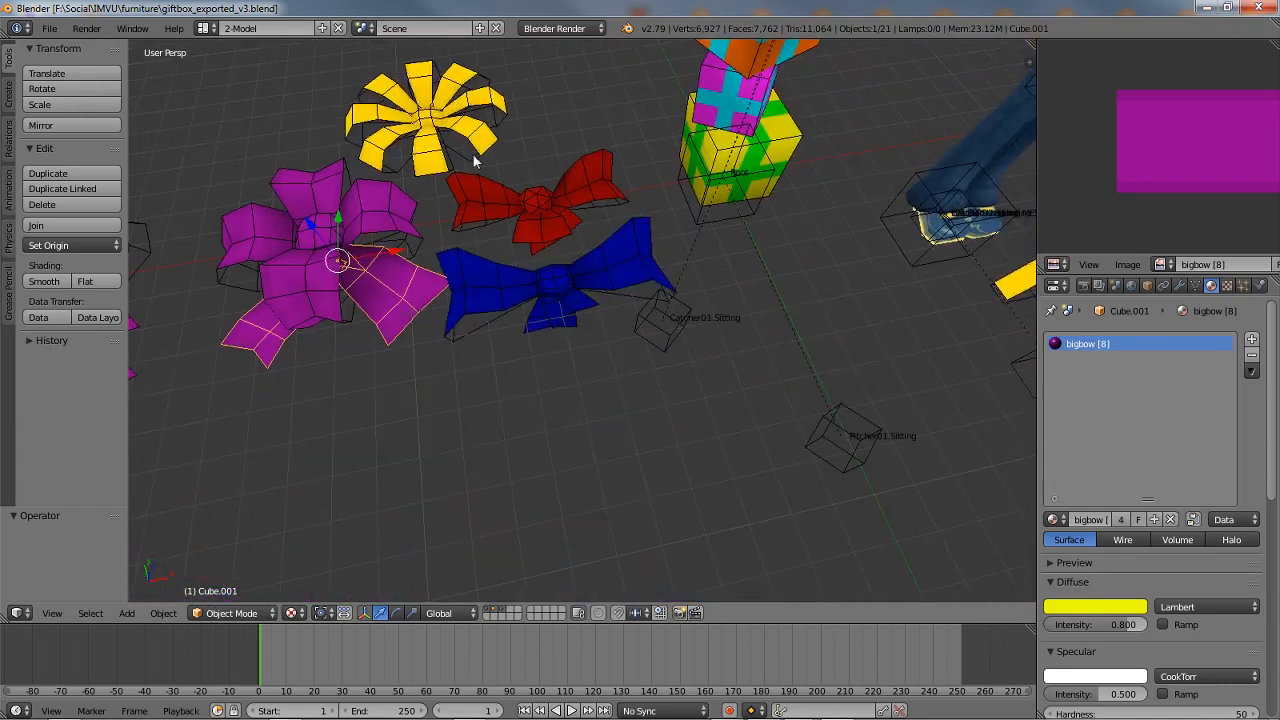
pyautogui.scroll(5, 486, 289)
pyautogui.moveTo(488, 328); pyautogui.dragTo(588, 140, button='middle')
pyautogui.scroll(-6, 489, 238)
pyautogui.scroll(5, 529, 366)
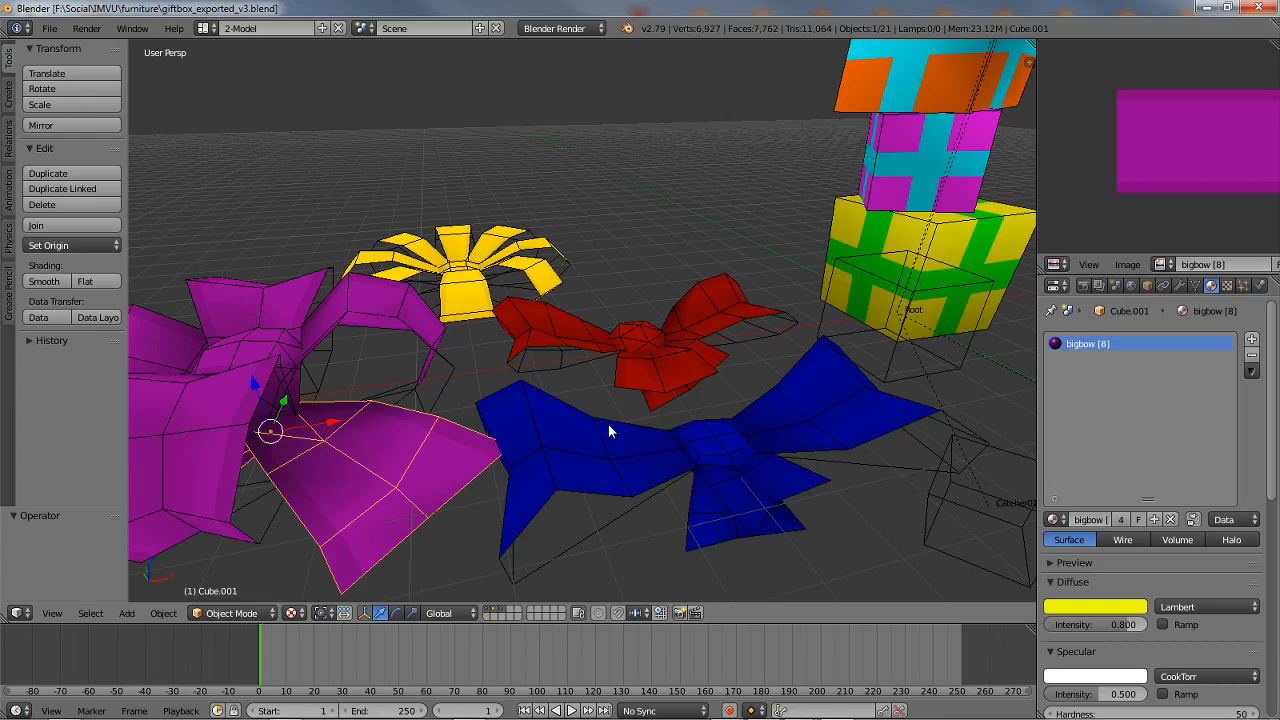
pyautogui.scroll(-1, 614, 397)
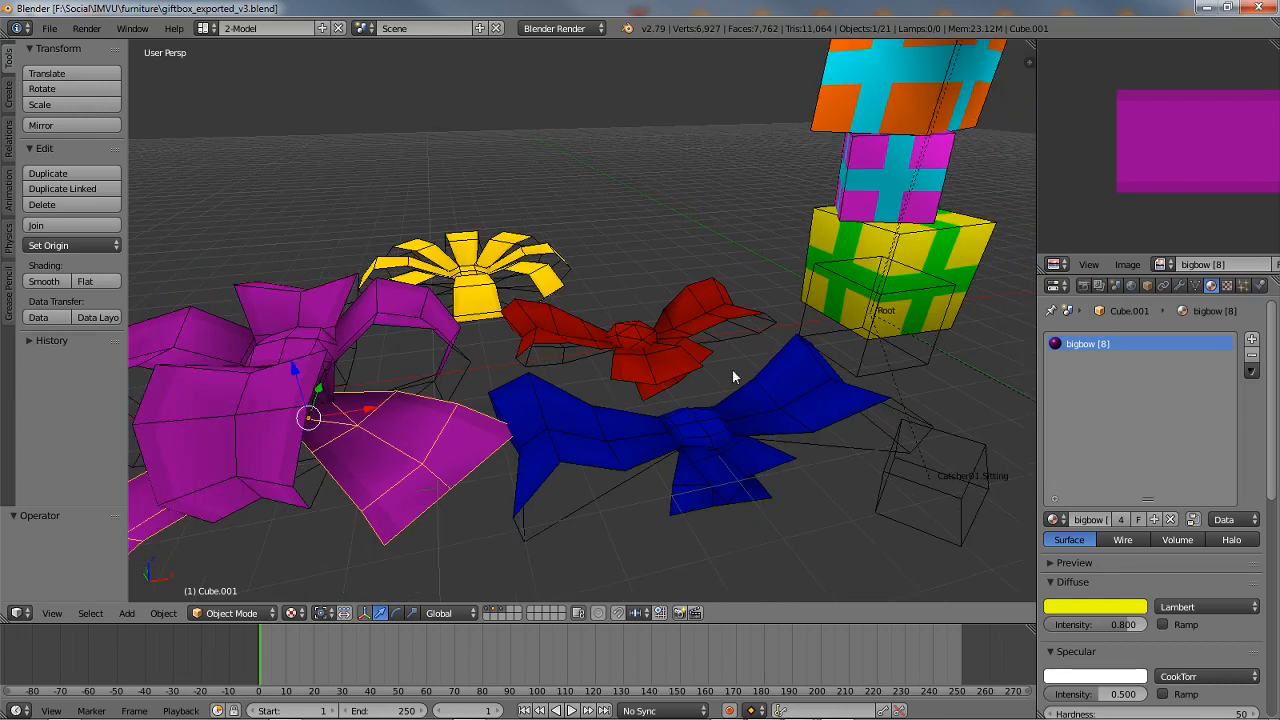
pyautogui.moveTo(732, 369); pyautogui.dragTo(445, 427, button='middle')
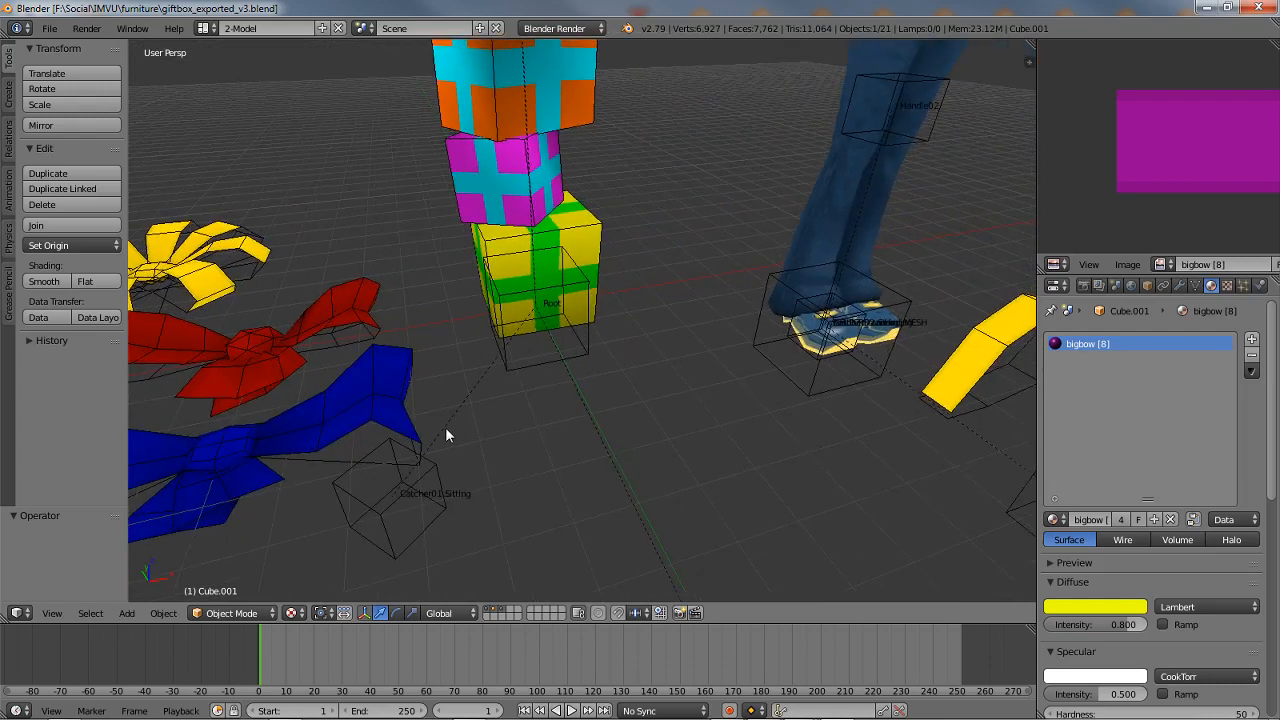
# Step: Snap the 3D cursor to the Root node at the base of the gift box stack
pyautogui.rightClick(564, 358)
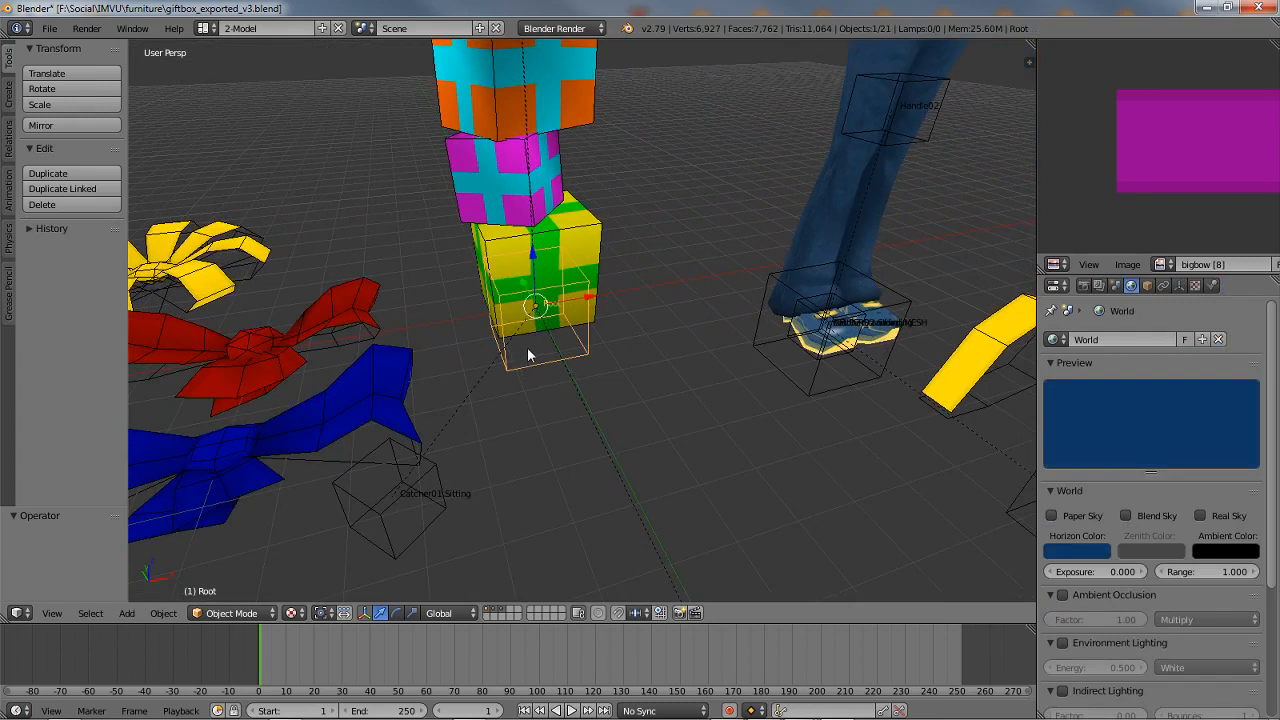
pyautogui.hotkey('shift', 's')
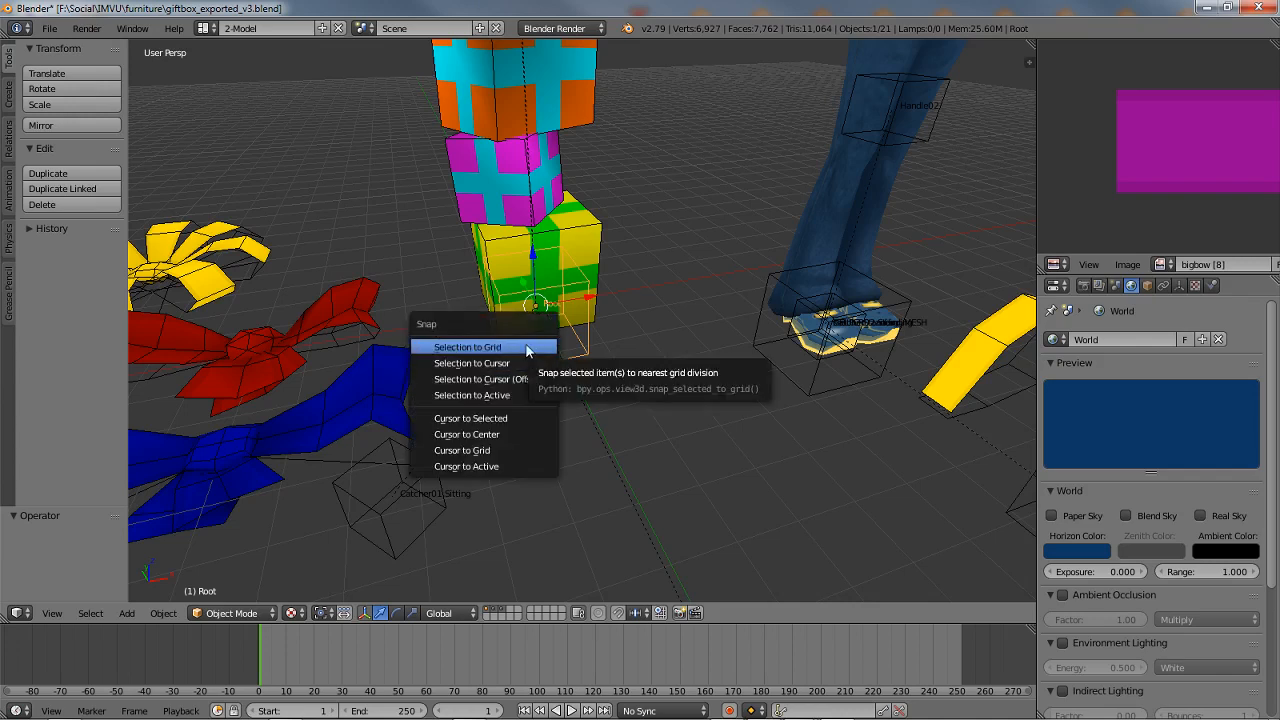
pyautogui.click(500, 418)
pyautogui.moveTo(500, 416); pyautogui.dragTo(447, 461, button='middle')
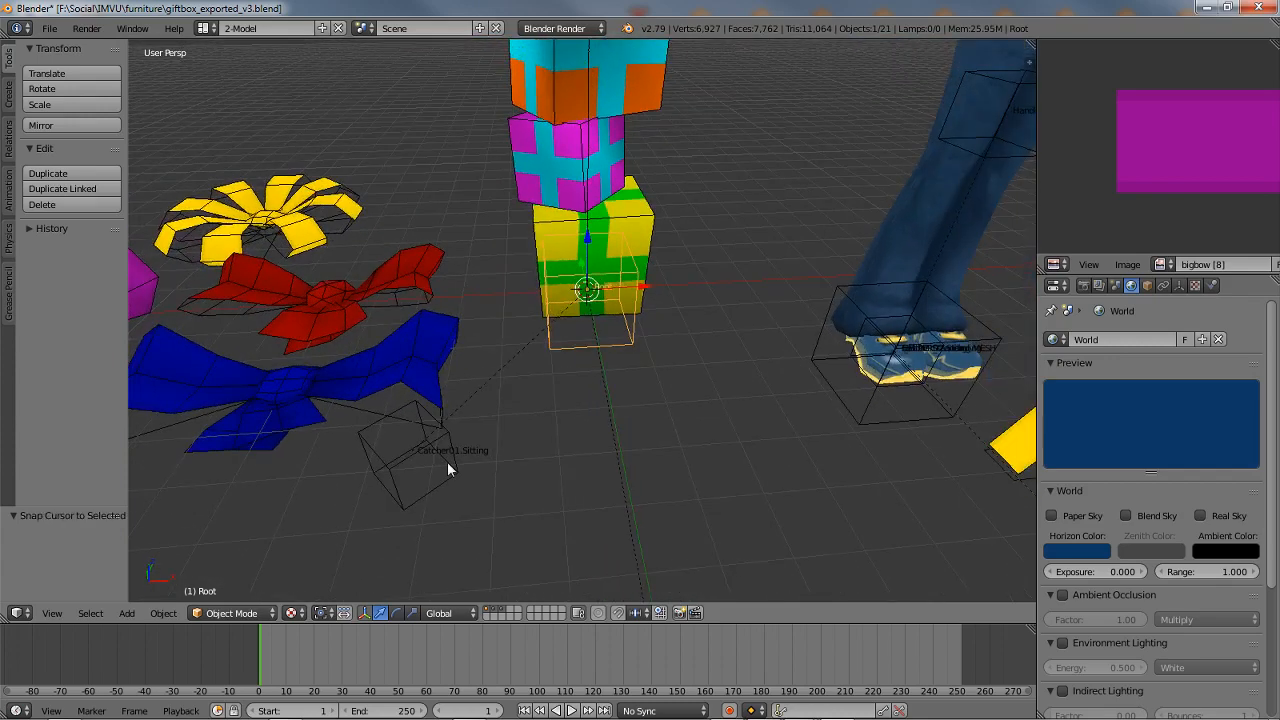
# Step: Add a cube mesh at the 3D cursor and move it about 297 units along X, beside the gift stack
pyautogui.click(125, 613)
pyautogui.click(127, 613)
pyautogui.moveTo(159, 594)
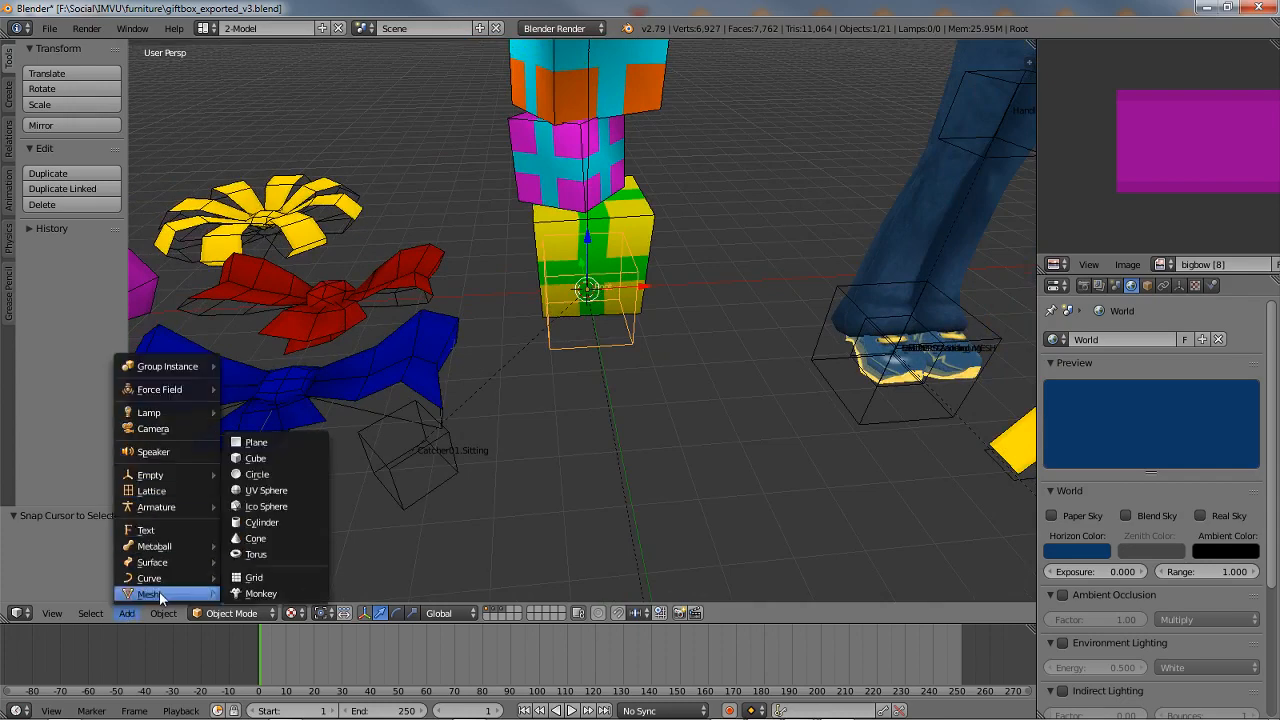
pyautogui.click(258, 459)
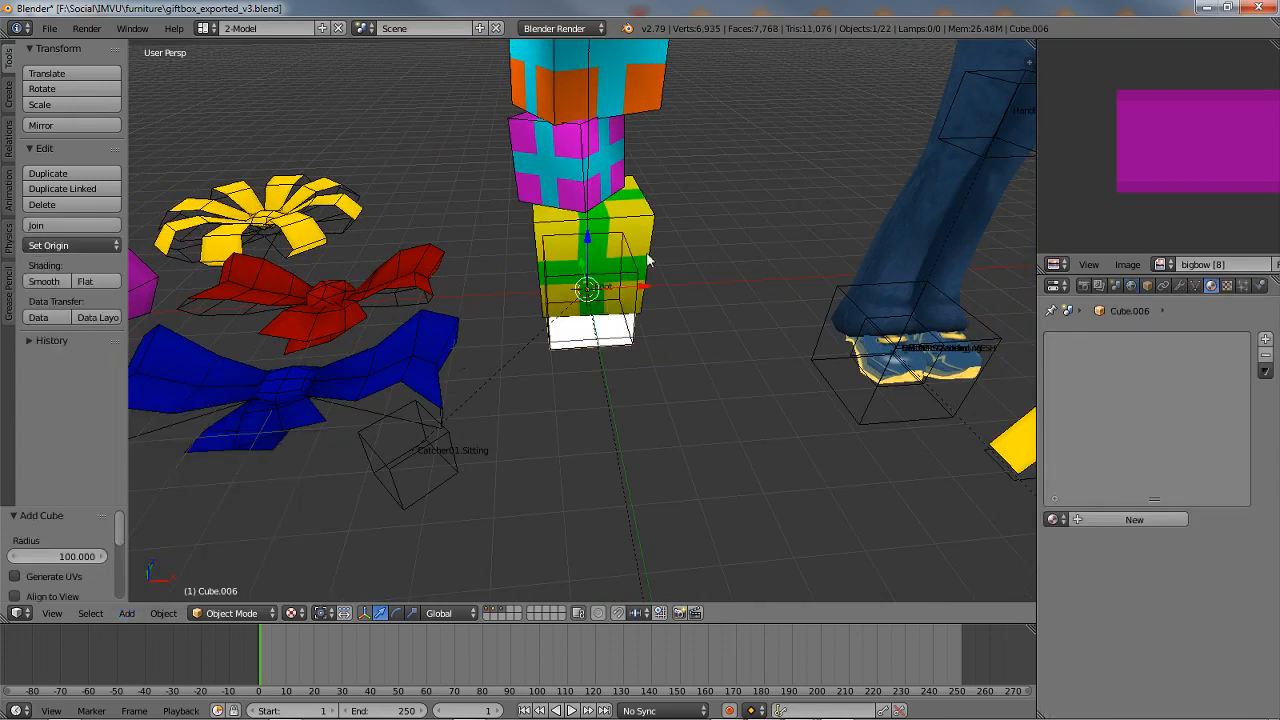
pyautogui.moveTo(646, 287); pyautogui.dragTo(760, 282)
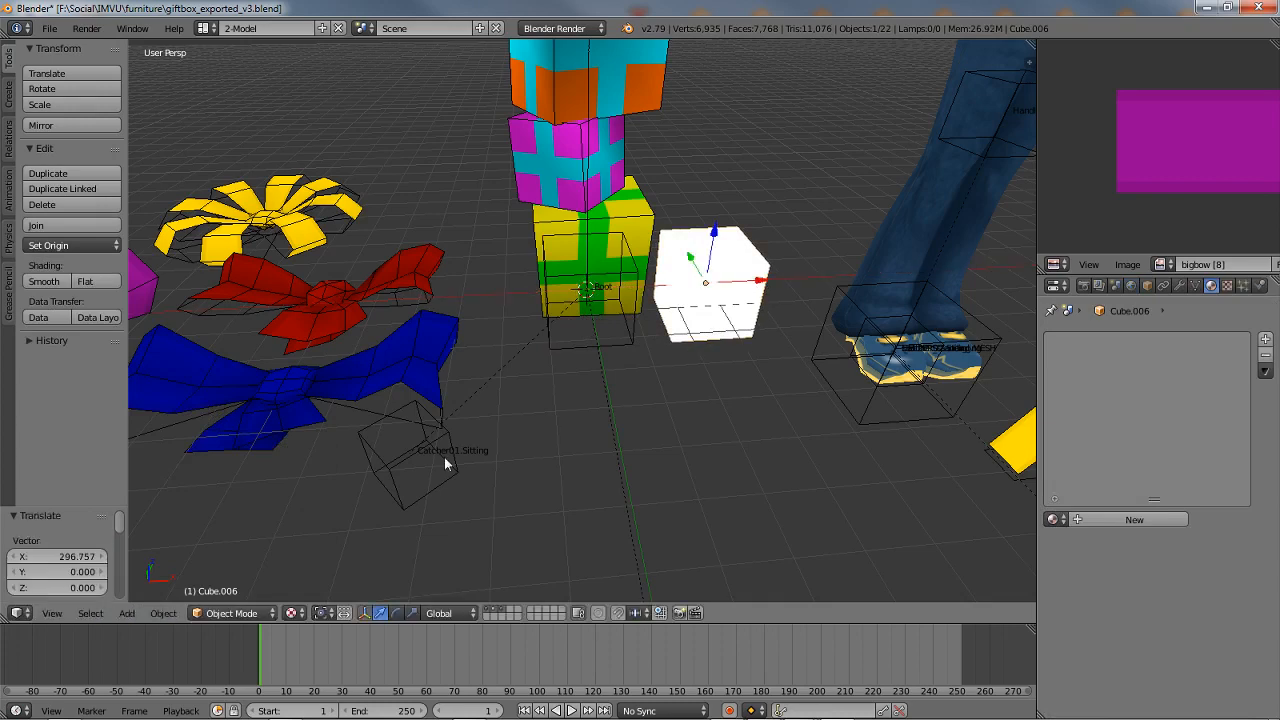
# Step: Add a second cube at the 3D cursor and move it about -411 units along Y, in front of the gift stack
pyautogui.click(162, 613)
pyautogui.click(127, 613)
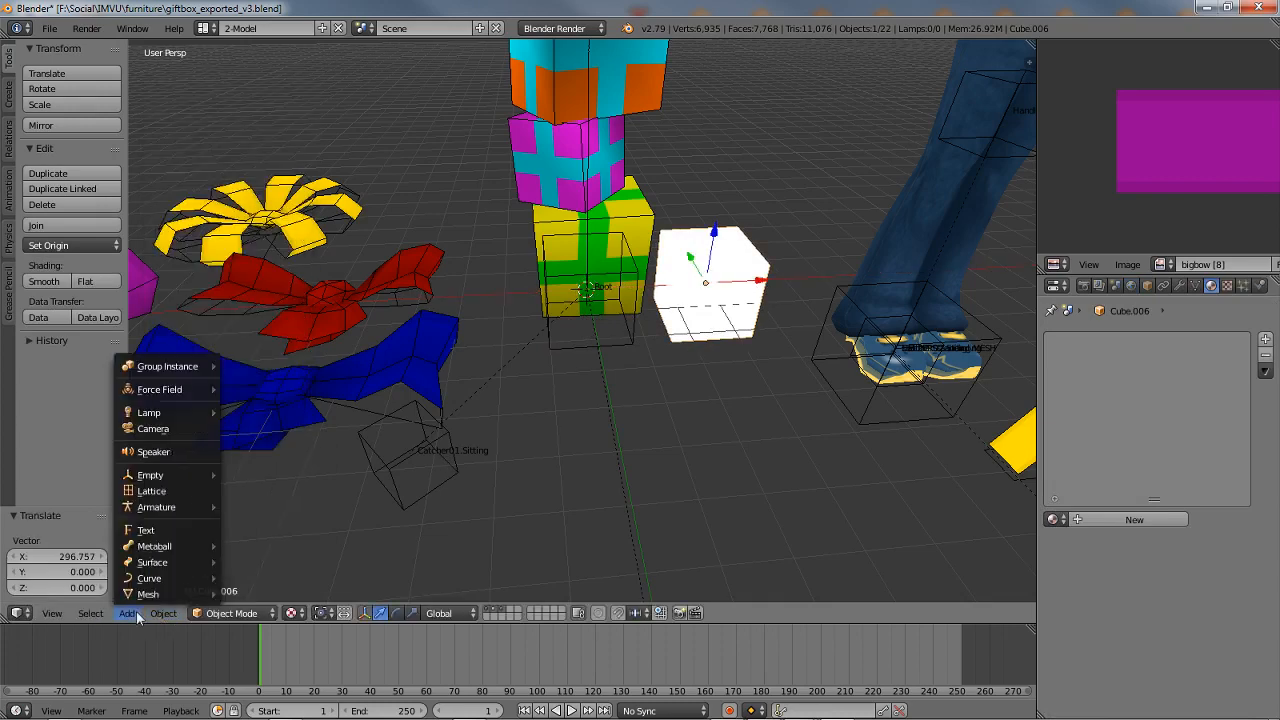
pyautogui.moveTo(140, 594)
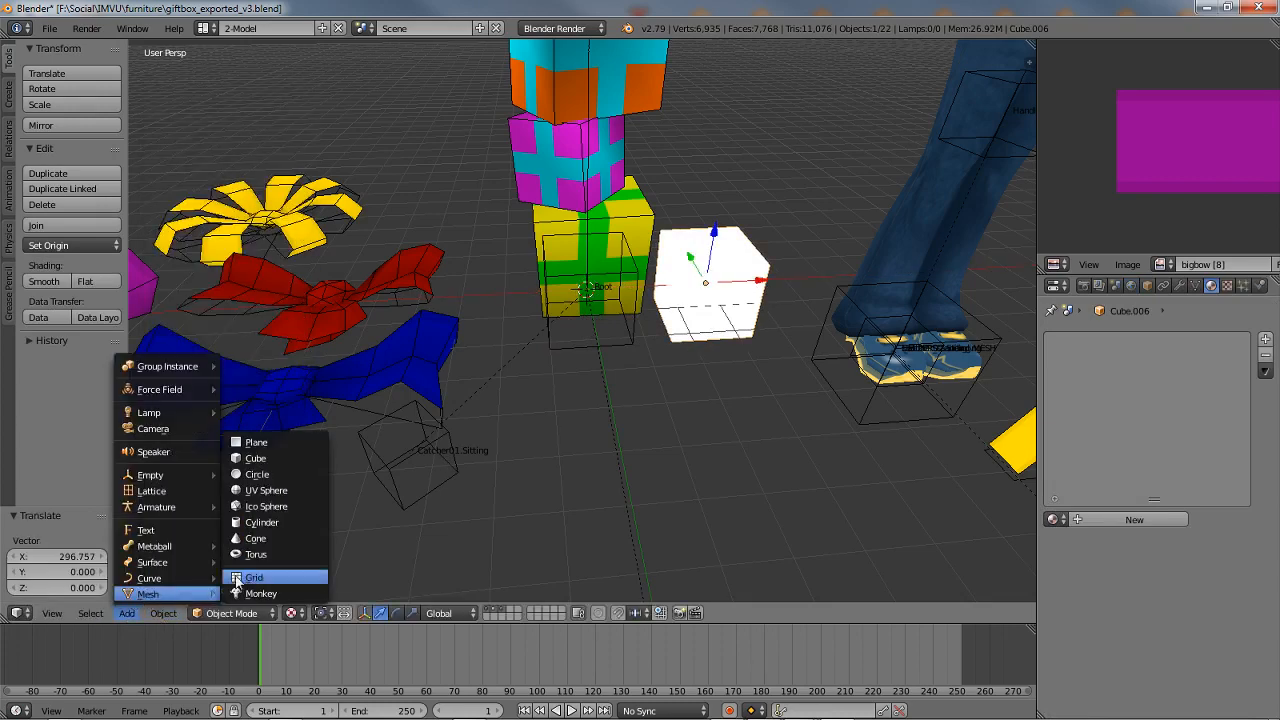
pyautogui.click(256, 459)
pyautogui.moveTo(545, 268); pyautogui.dragTo(527, 292, button='middle')
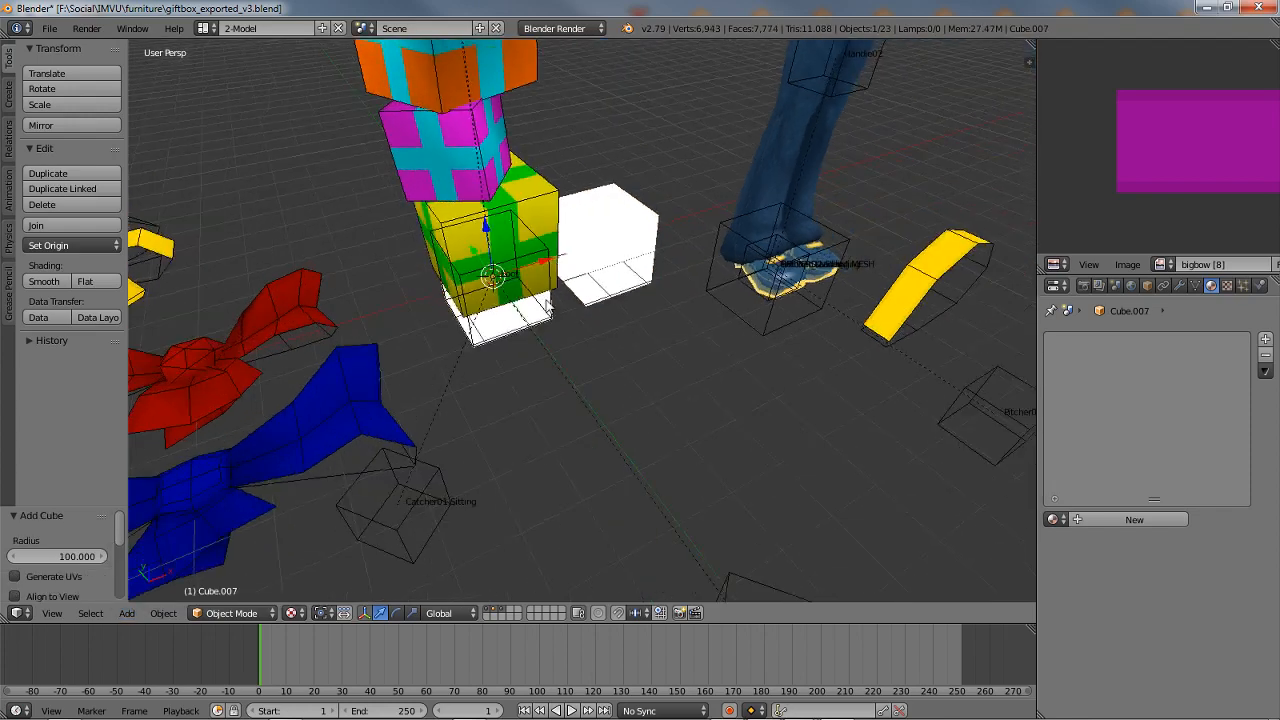
pyautogui.press('g')
pyautogui.click(528, 389)
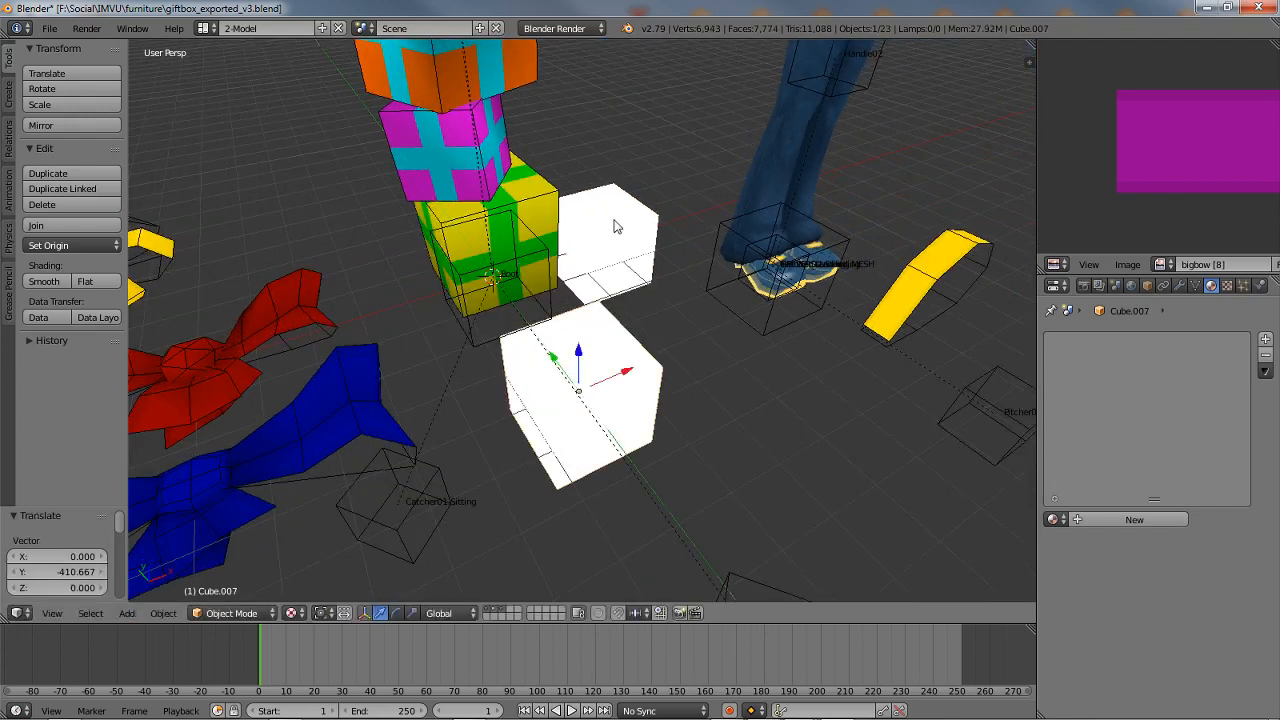
# Step: Move the first cube about -408 units along Y so it sits beside the second cube
pyautogui.rightClick(580, 240)
pyautogui.press('g')
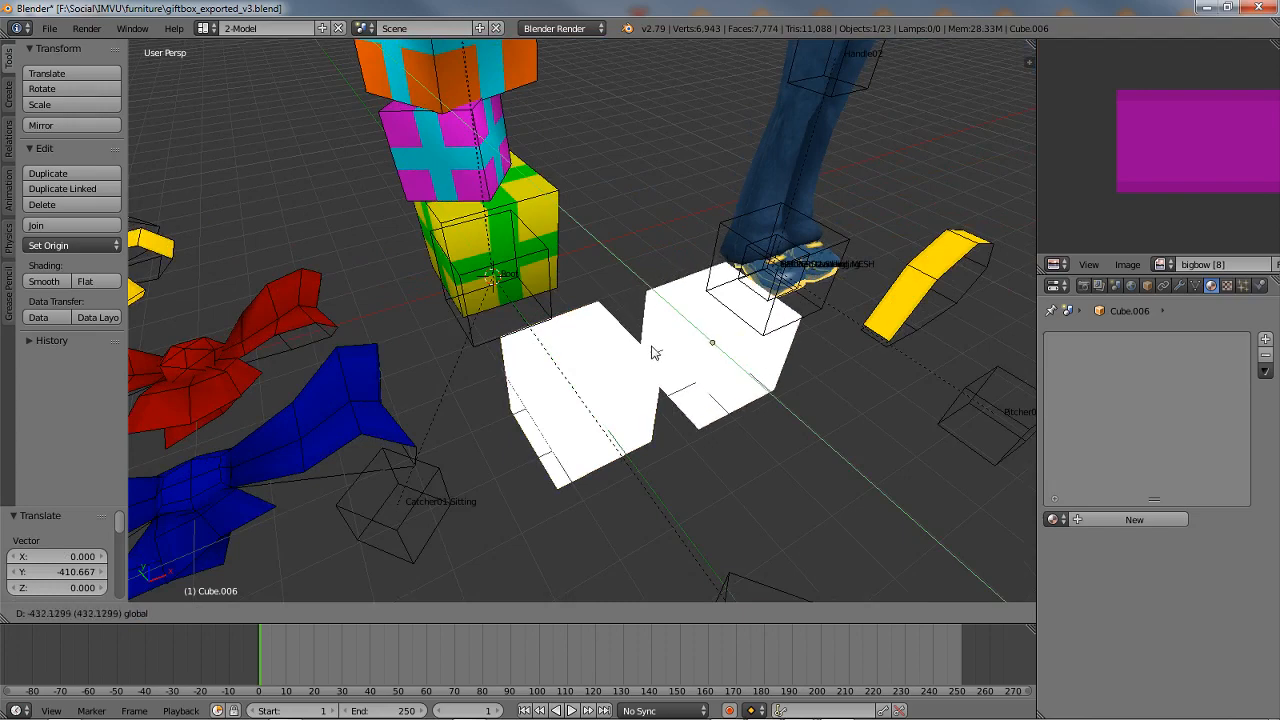
pyautogui.click(655, 338)
pyautogui.moveTo(655, 338); pyautogui.dragTo(646, 416, button='middle')
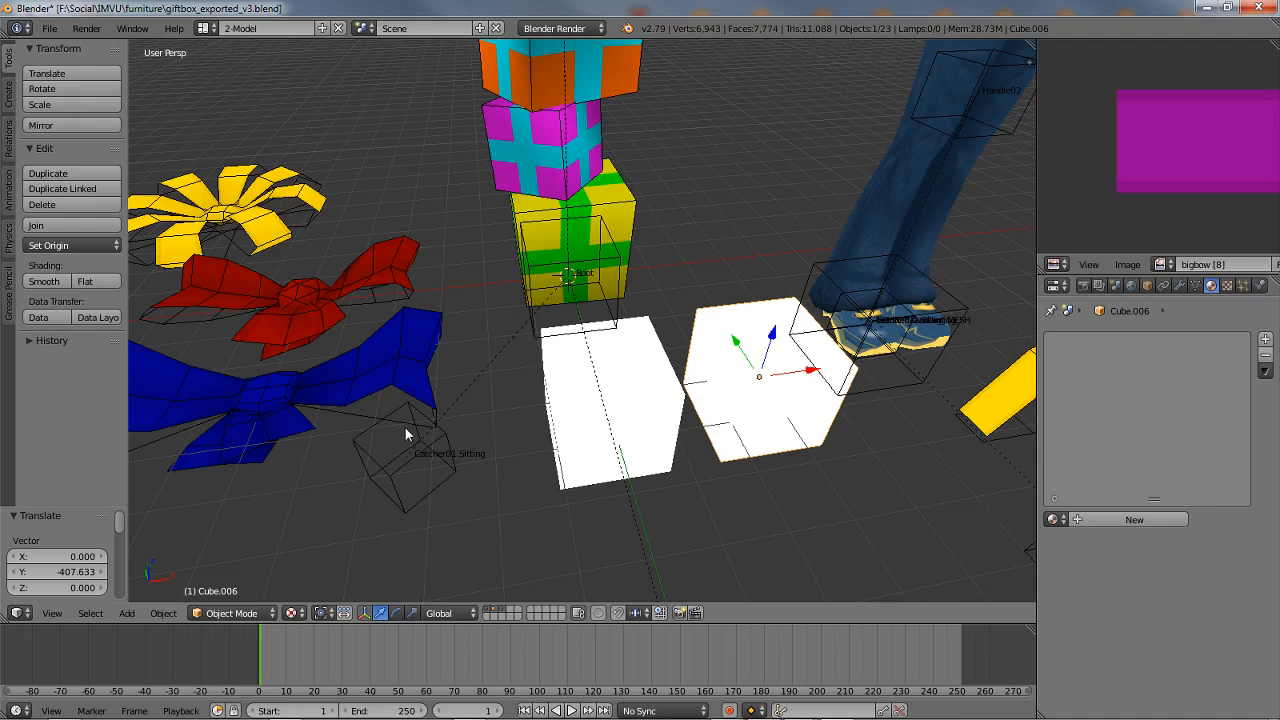
# Step: Select the blue bow and examine how its loops, knot and tails are modelled
pyautogui.moveTo(310, 414); pyautogui.dragTo(517, 458, button='middle')
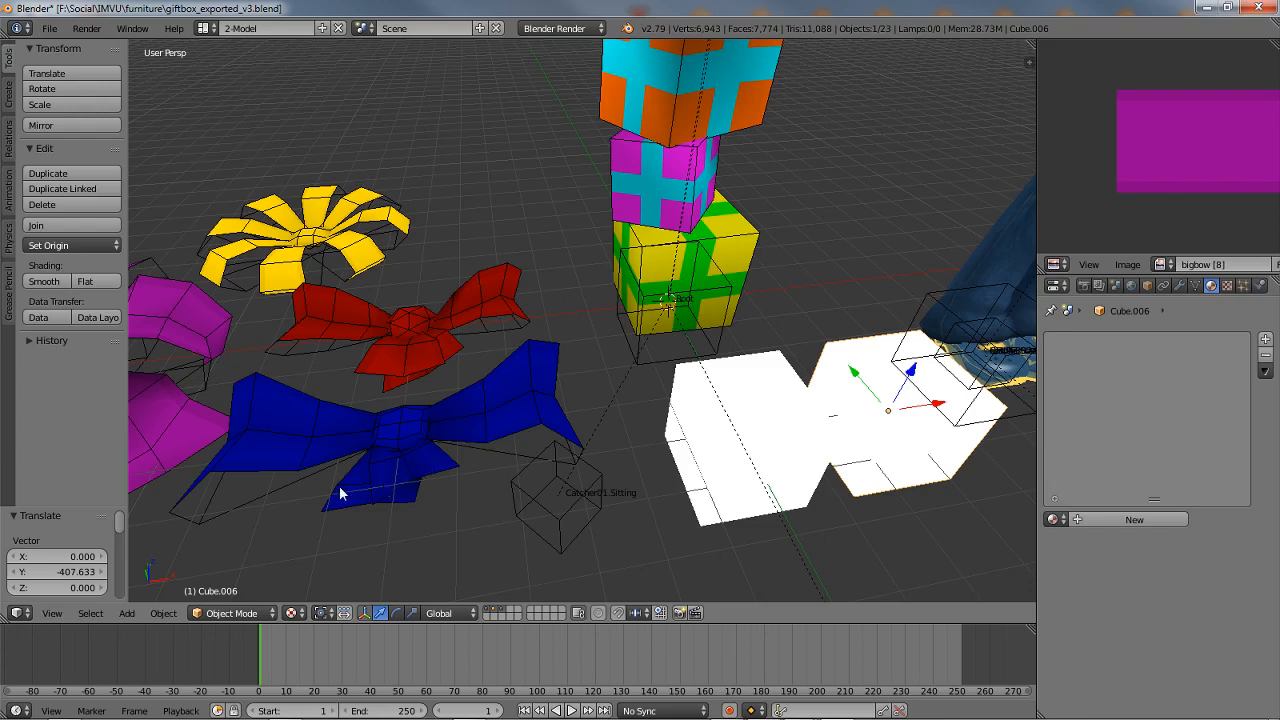
pyautogui.scroll(1, 414, 486)
pyautogui.keyDown('shift'); pyautogui.moveTo(377, 531); pyautogui.dragTo(668, 368, button='middle'); pyautogui.keyUp('shift')
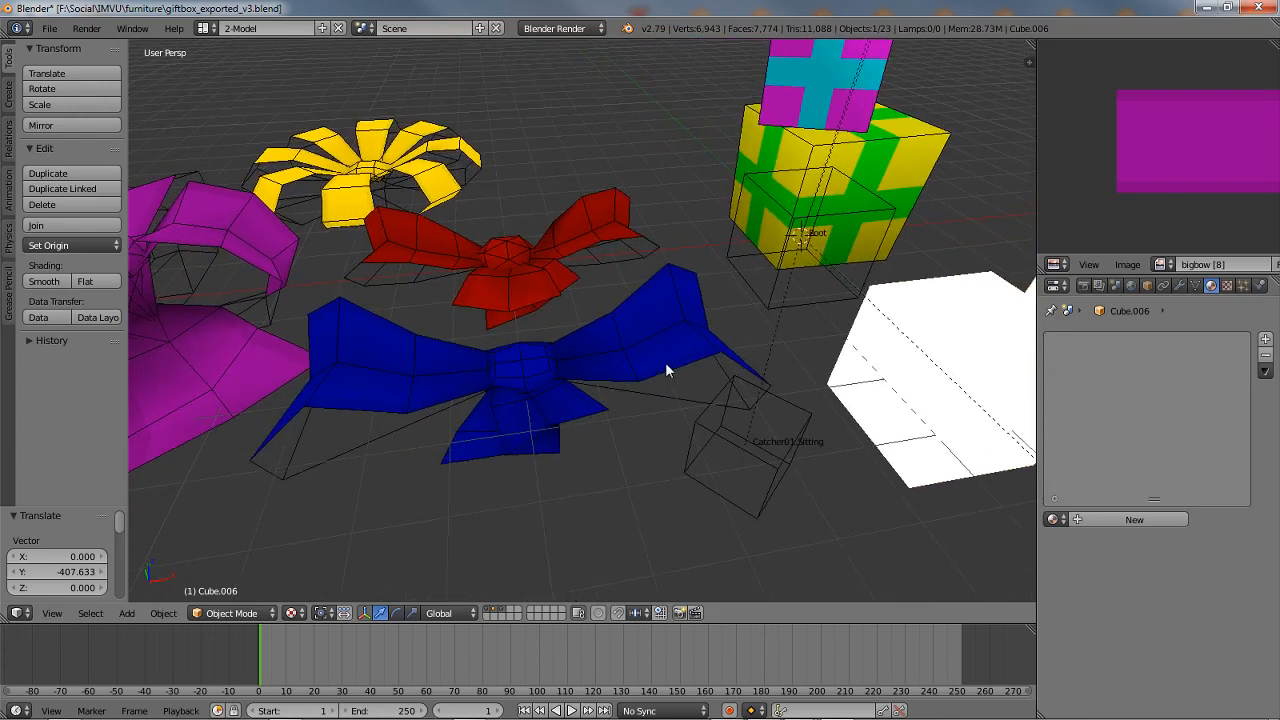
pyautogui.scroll(2, 666, 370)
pyautogui.keyDown('shift'); pyautogui.moveTo(500, 470); pyautogui.dragTo(608, 417, button='middle'); pyautogui.keyUp('shift')
pyautogui.rightClick(608, 417)
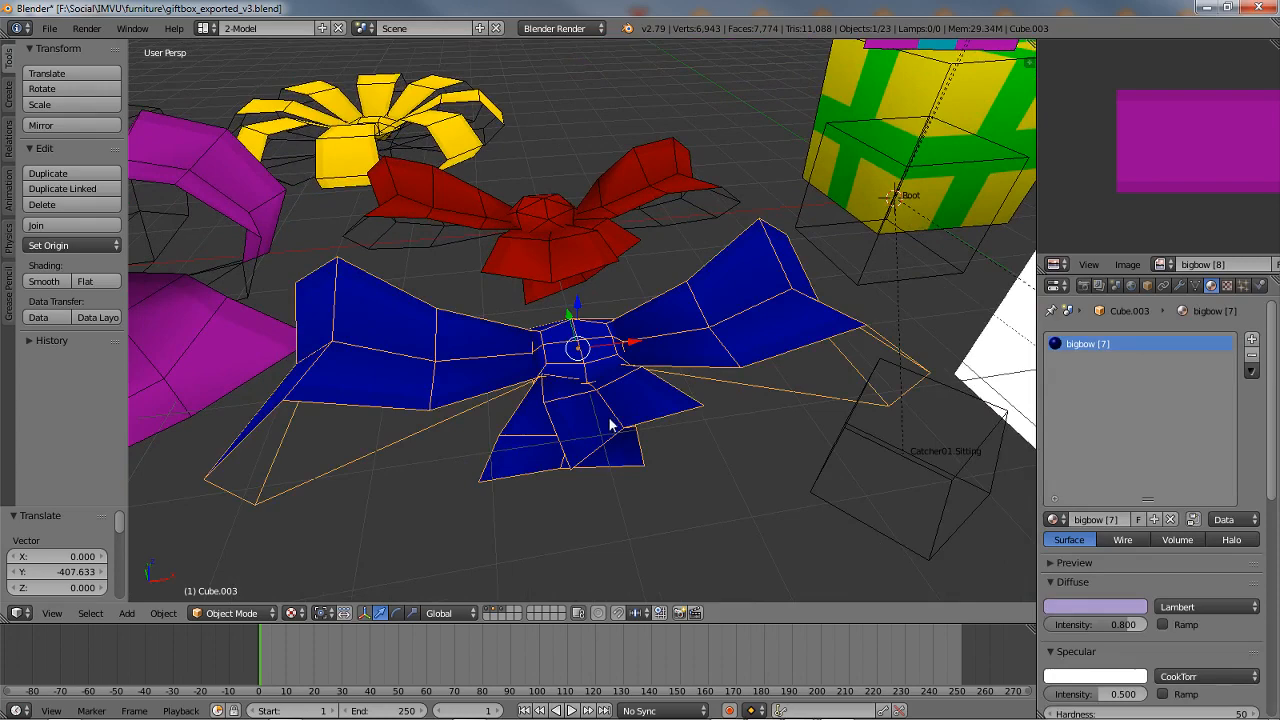
pyautogui.scroll(-2, 609, 425)
pyautogui.scroll(4, 609, 418)
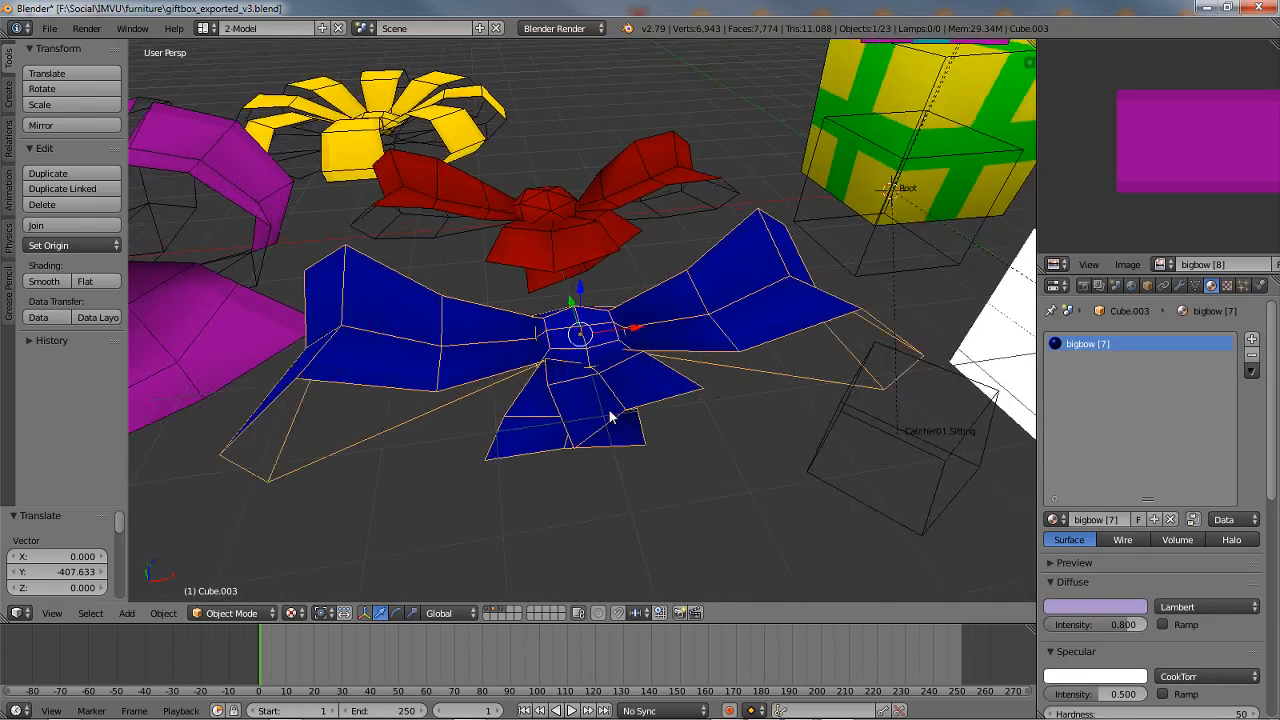
pyautogui.moveTo(597, 394); pyautogui.dragTo(599, 386, button='middle')
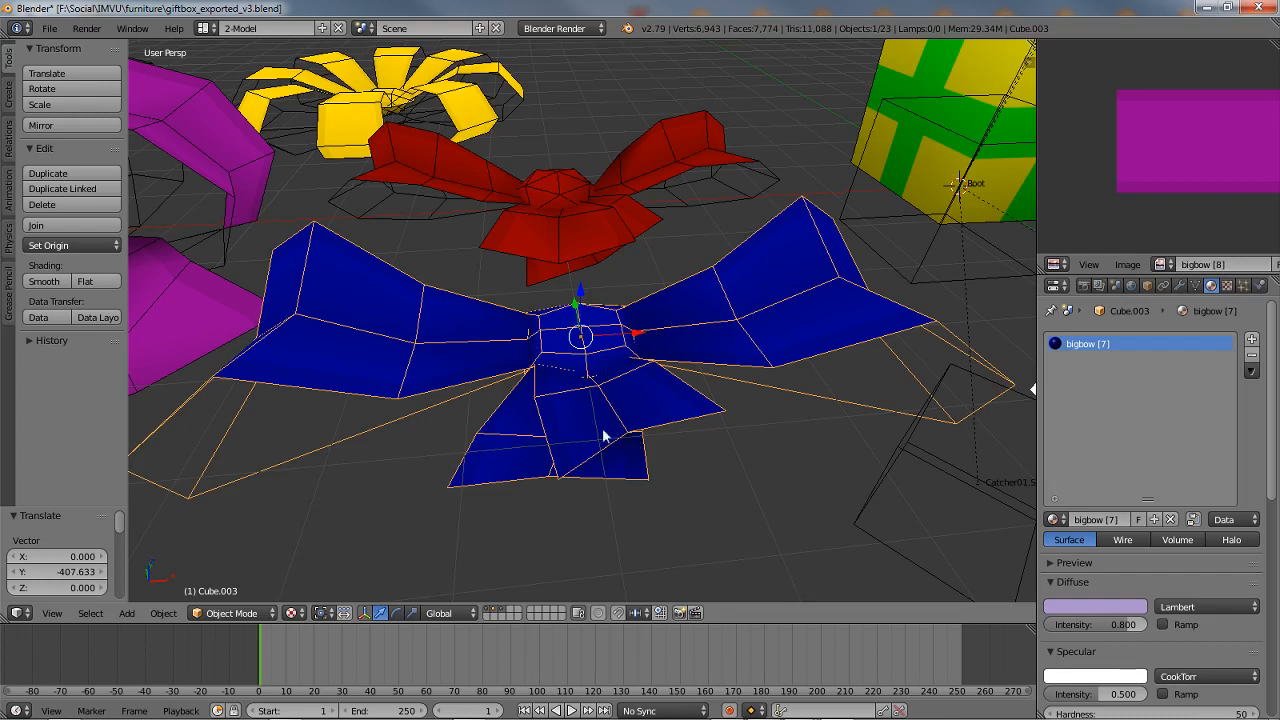
pyautogui.moveTo(590, 423); pyautogui.dragTo(598, 418, button='middle')
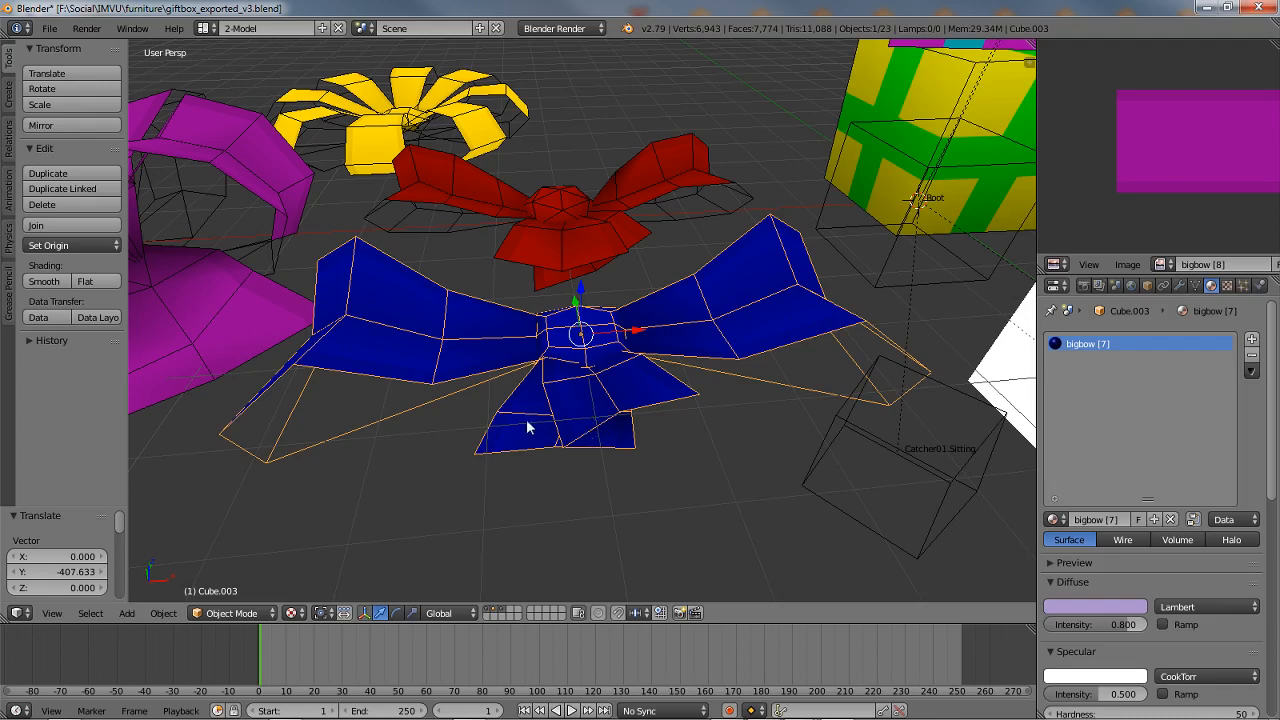
pyautogui.scroll(-3, 712, 430)
# Step: Select the new cube in front of the gift stack and set the viewport shading to Solid
pyautogui.keyDown('shift'); pyautogui.moveTo(747, 402); pyautogui.dragTo(385, 423, button='middle'); pyautogui.keyUp('shift')
pyautogui.rightClick(603, 402)
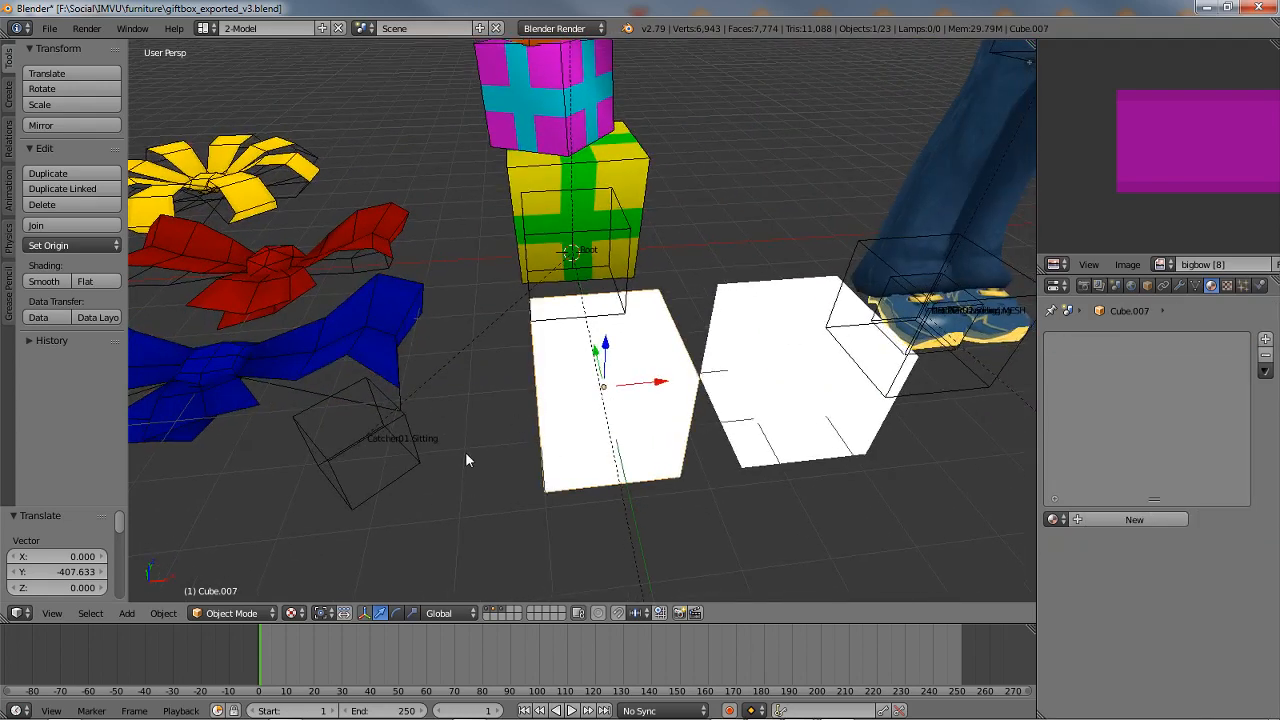
pyautogui.moveTo(466, 457); pyautogui.dragTo(494, 427, button='middle')
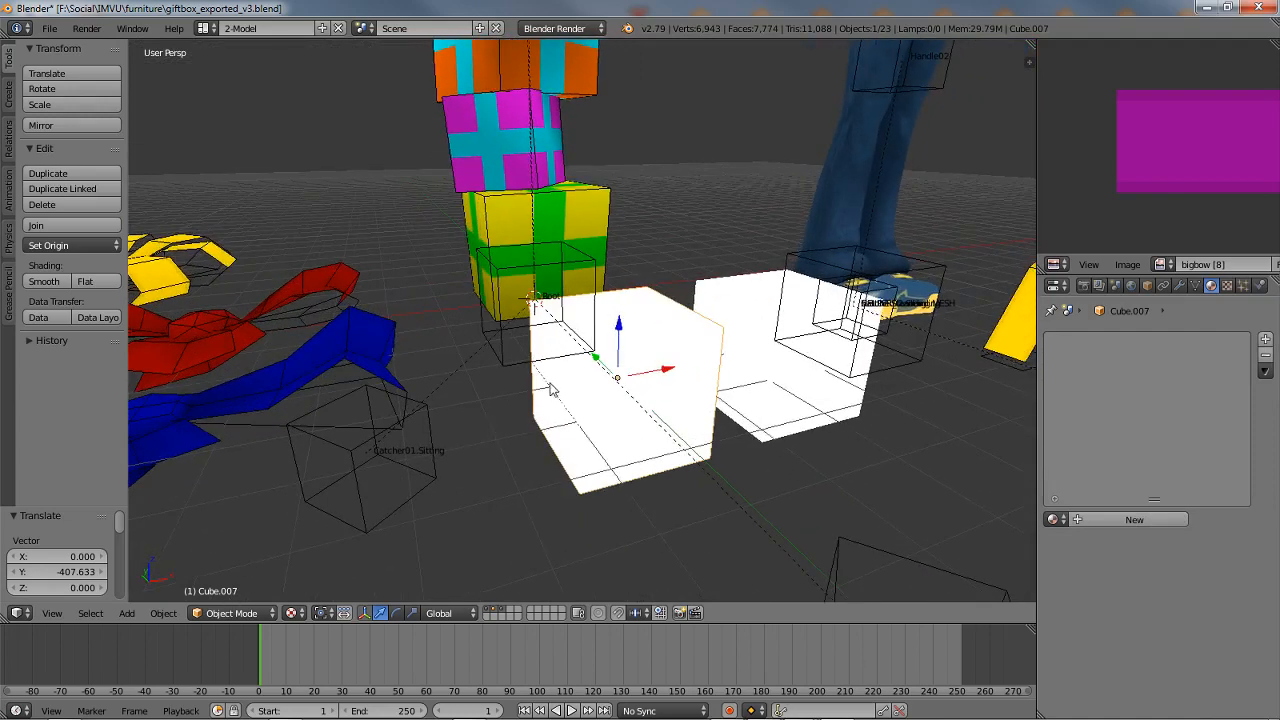
pyautogui.click(295, 614)
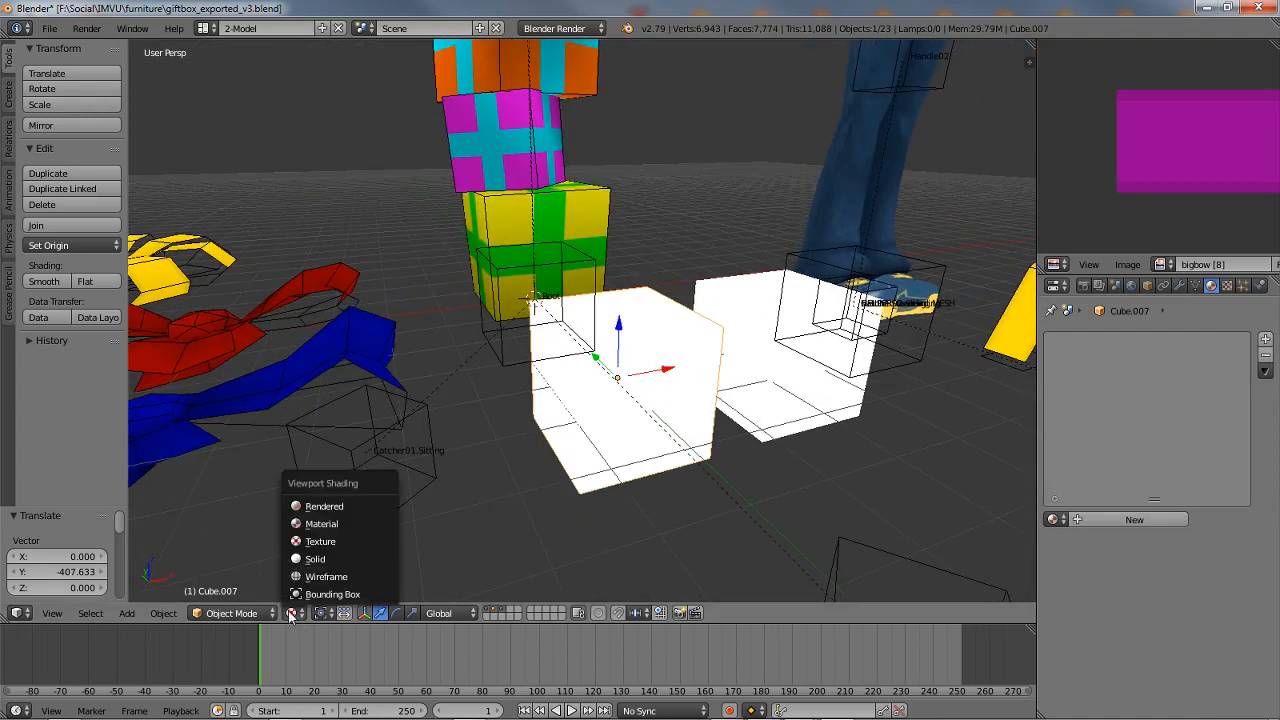
pyautogui.click(322, 556)
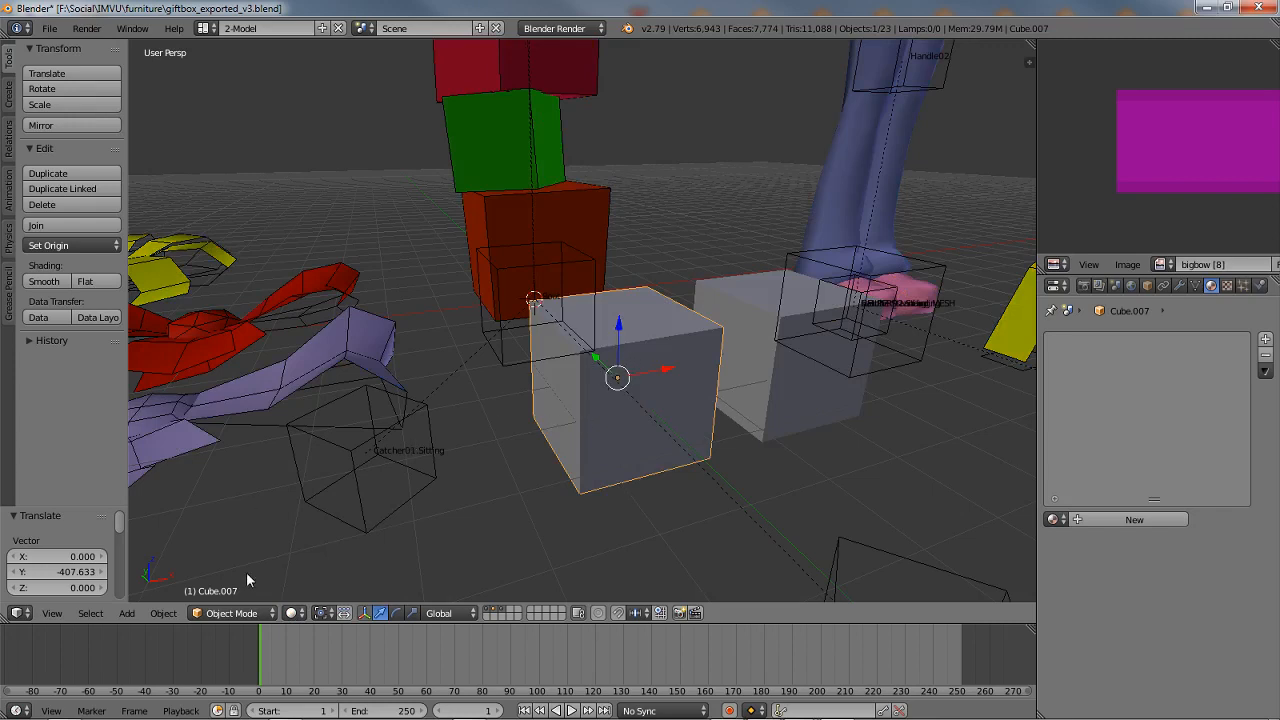
# Step: Put the selected cube into Edit Mode and show it in the front orthographic view
pyautogui.click(240, 613)
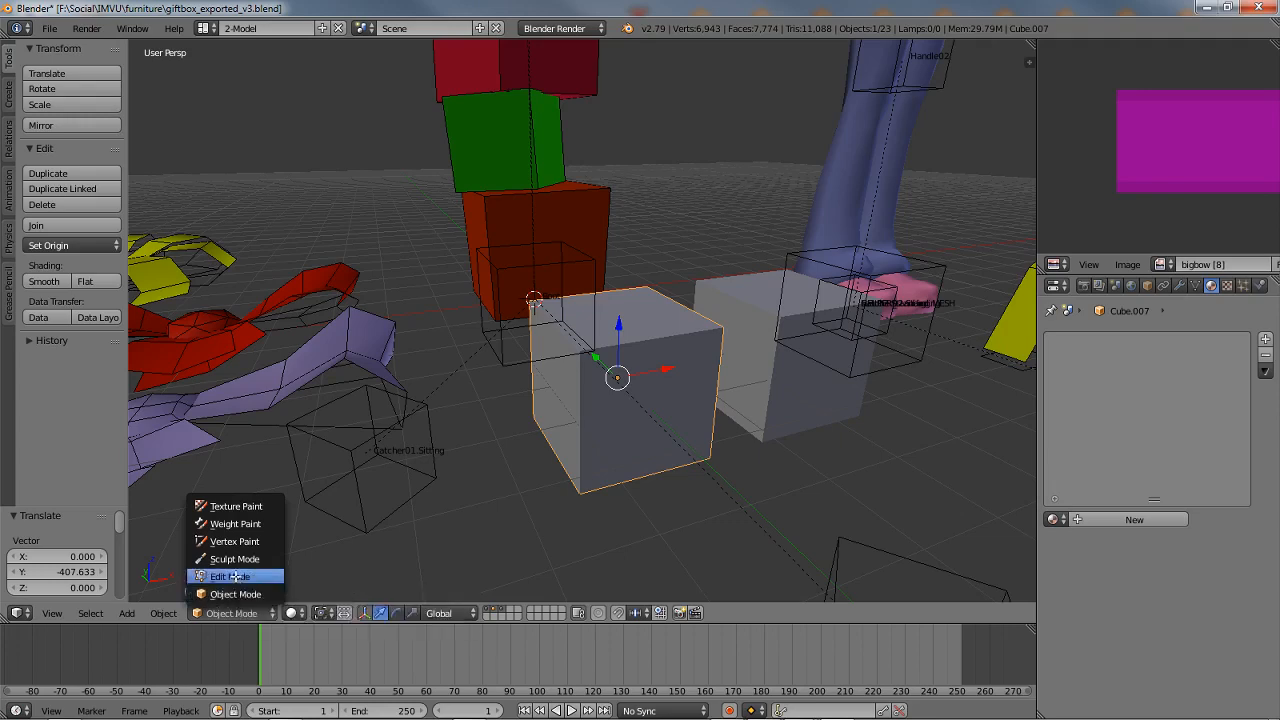
pyautogui.click(232, 577)
pyautogui.moveTo(604, 413); pyautogui.dragTo(584, 396, button='middle')
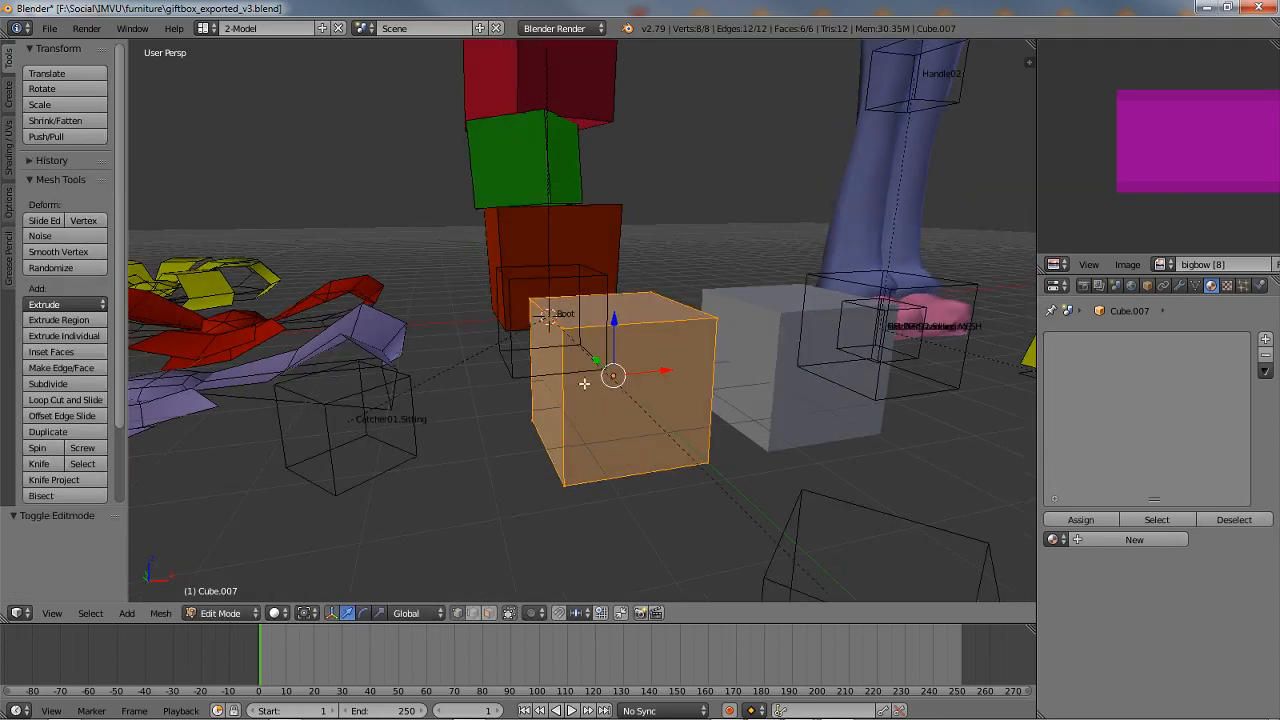
pyautogui.press('KP_1')
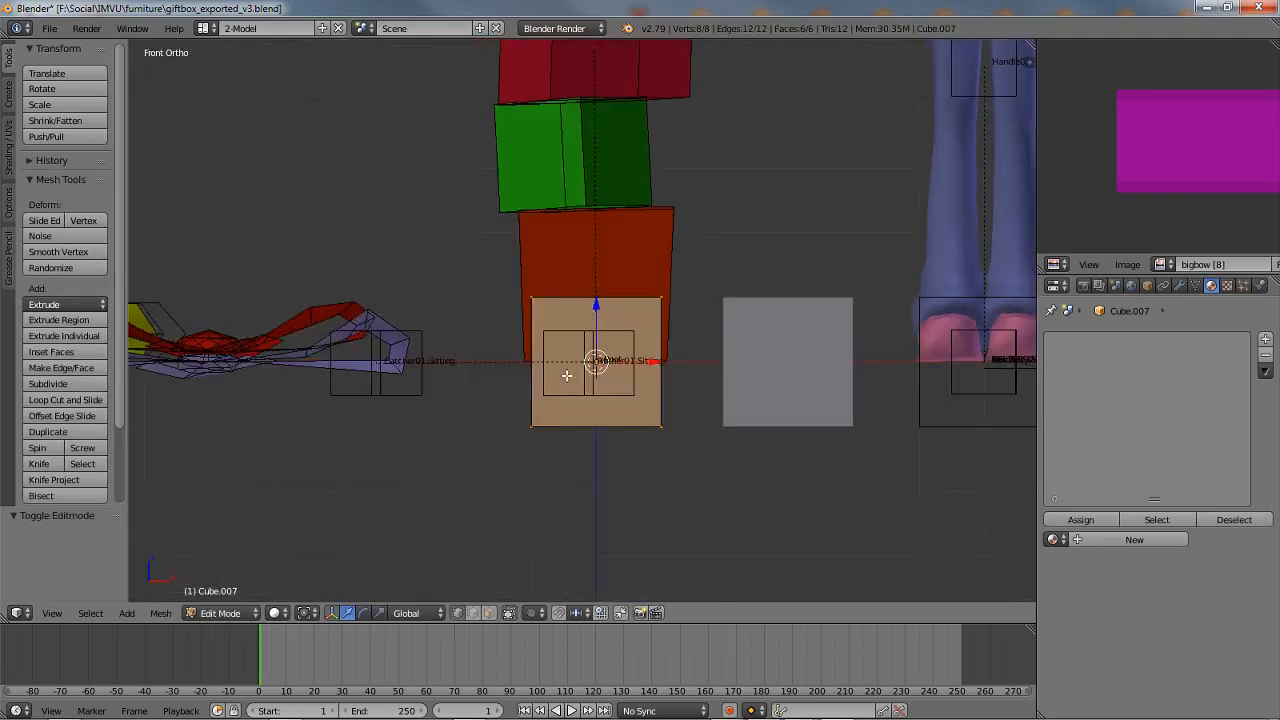
pyautogui.click(55, 614)
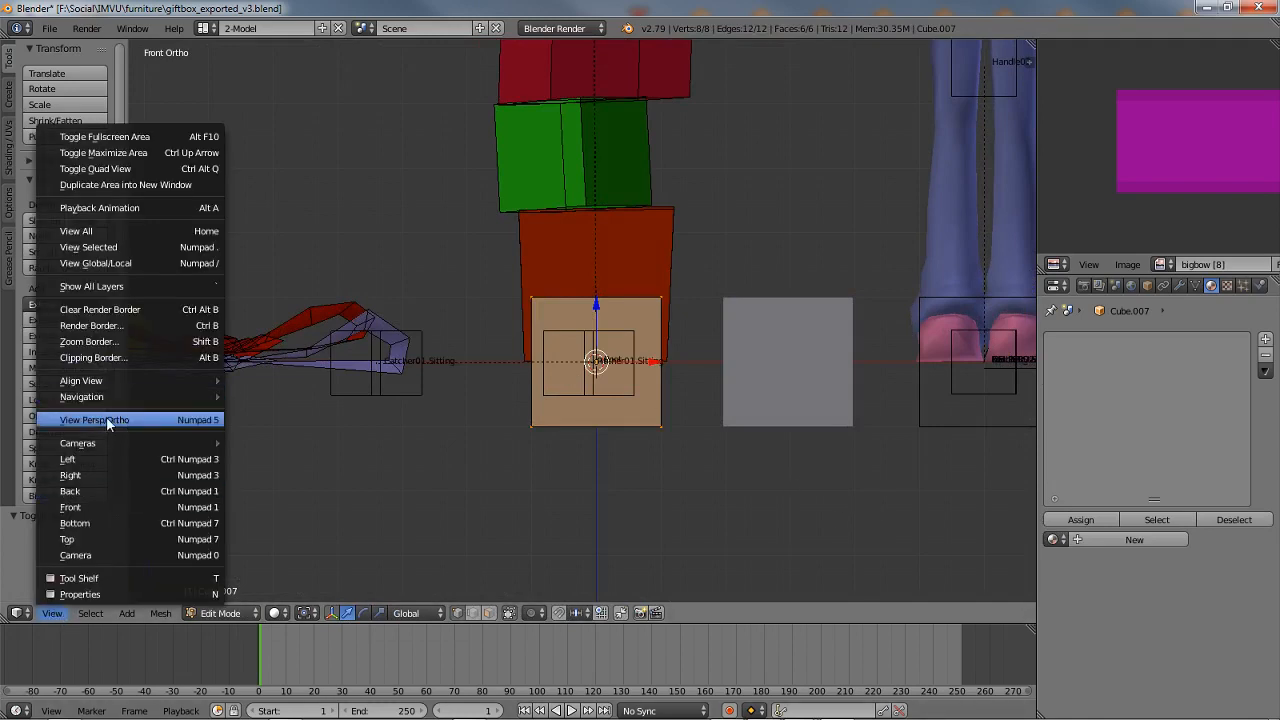
pyautogui.click(75, 508)
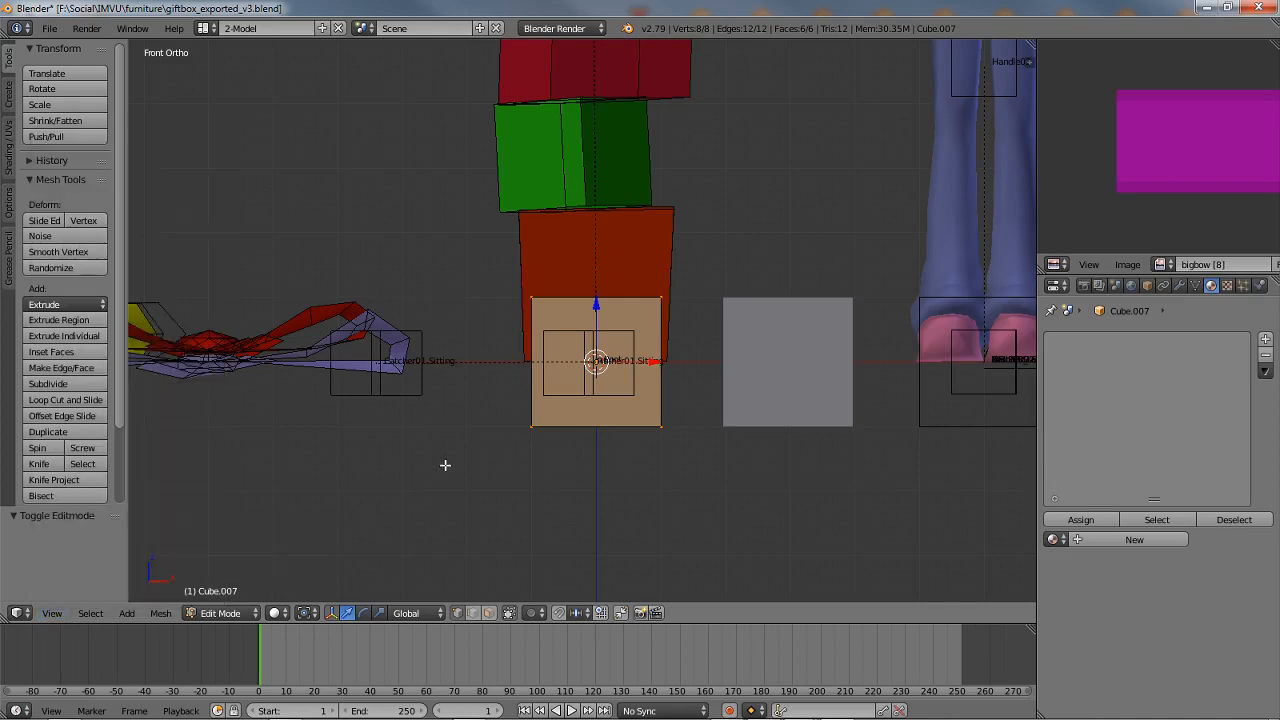
# Step: Deselect all of the cube's geometry in Edit Mode
pyautogui.click(52, 613)
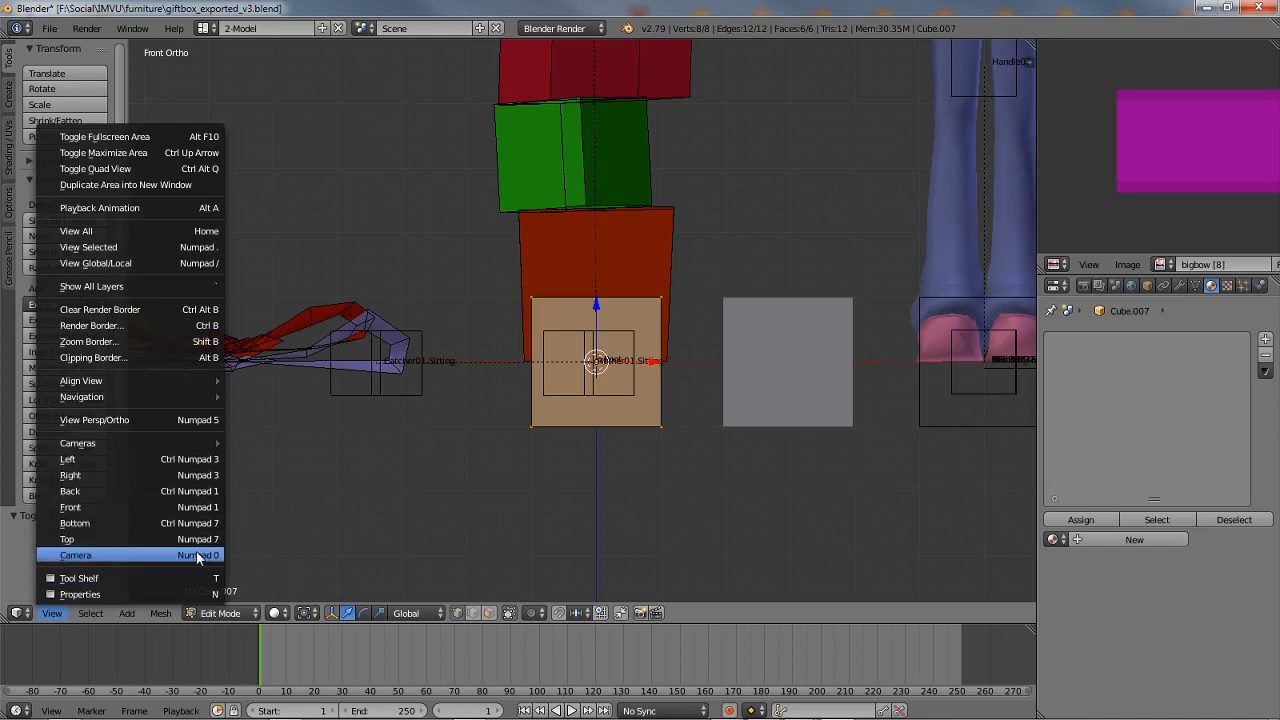
pyautogui.scroll(2, 594, 444)
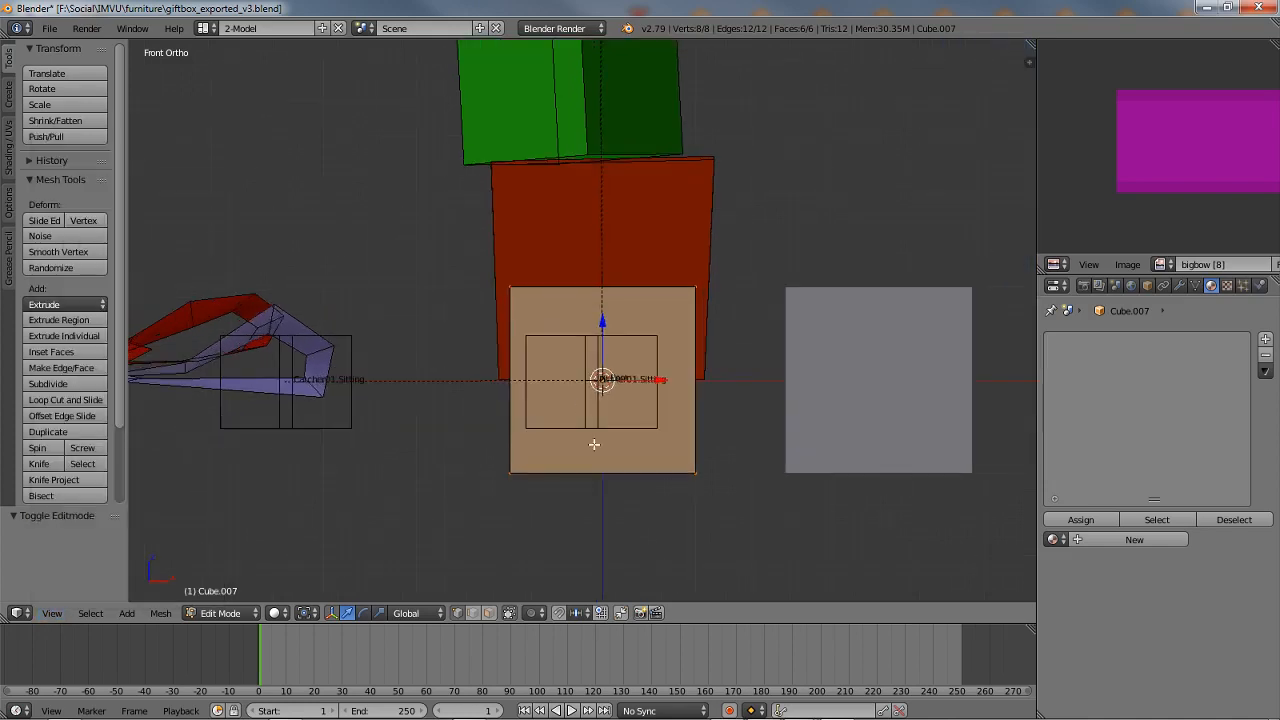
pyautogui.press('a')
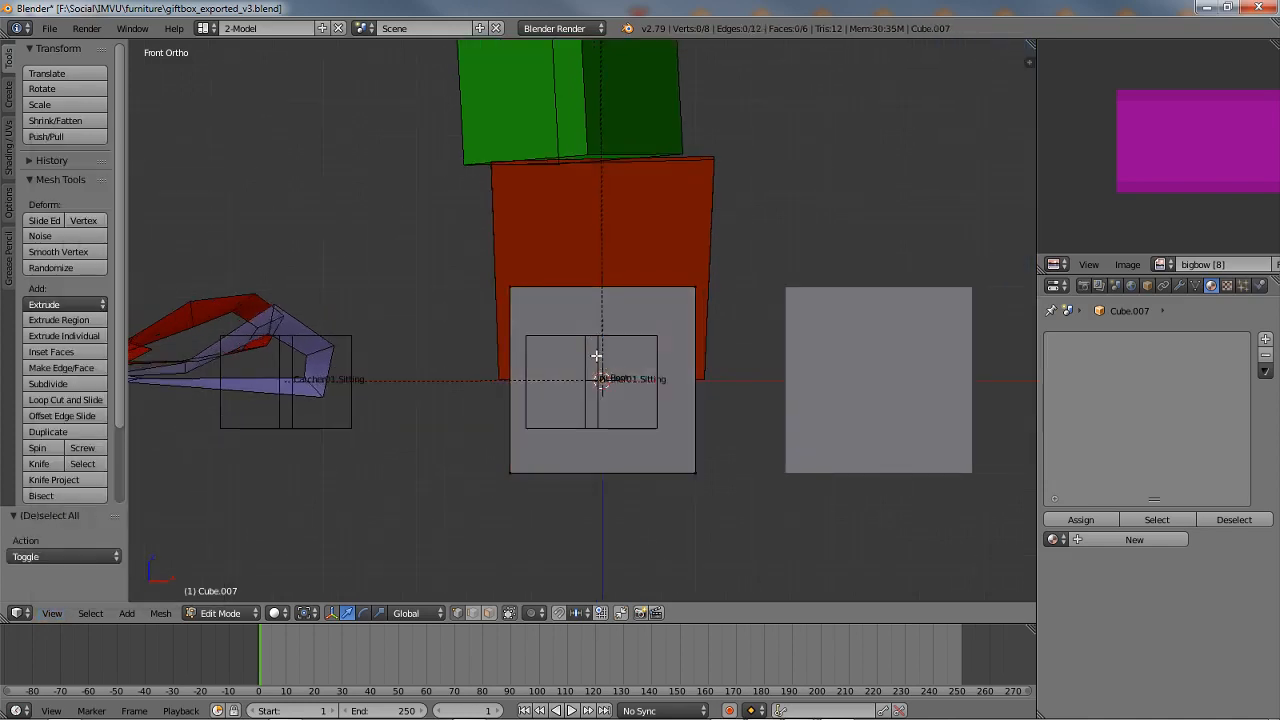
# Step: Select all of the cube's geometry and move it up 100 units along the Z axis
pyautogui.press('a')
pyautogui.press('g')
pyautogui.press('z')
pyautogui.press('1')
pyautogui.press('0')
pyautogui.press('0')
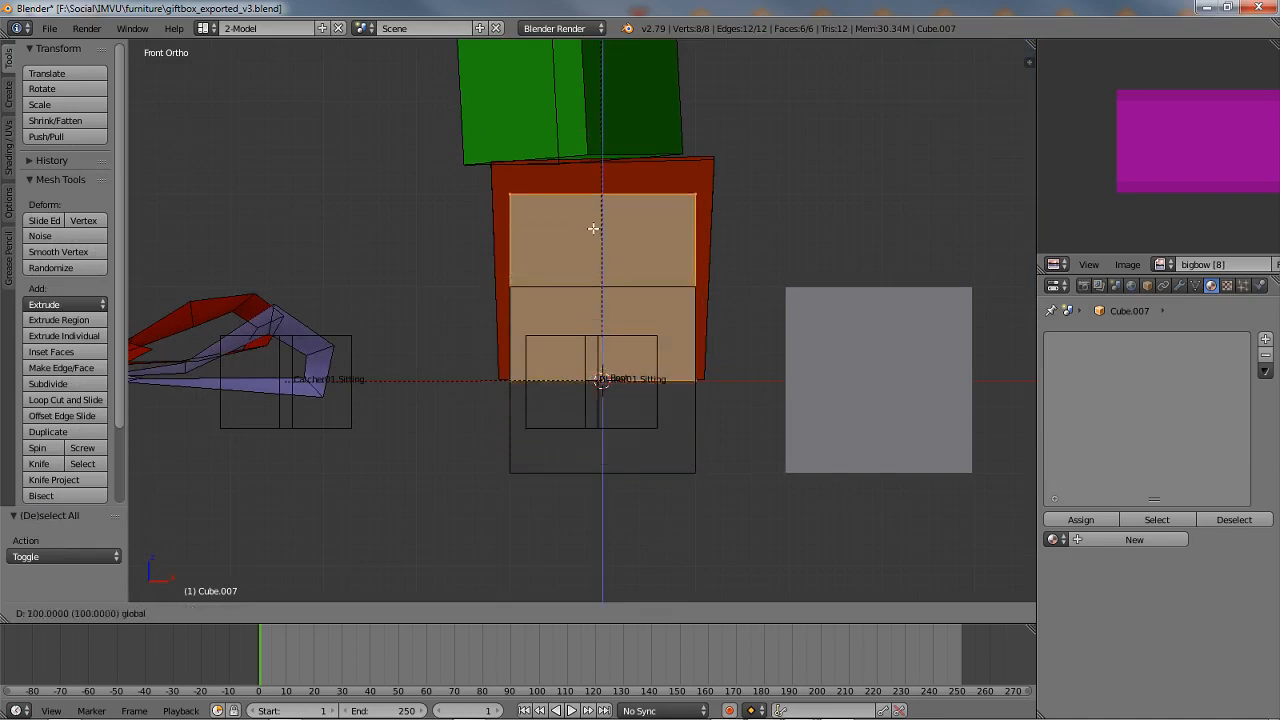
pyautogui.press('Return')
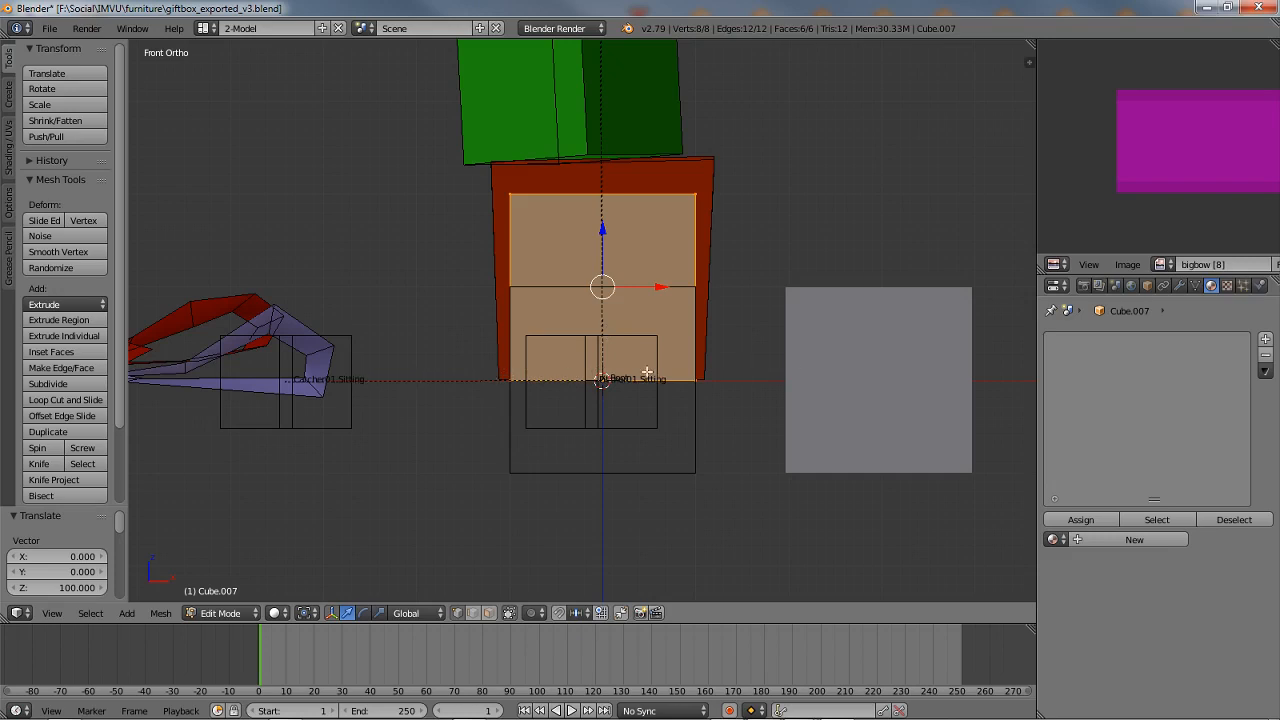
# Step: Set the viewport shading to Wireframe and select only the four vertices of the cube's top face
pyautogui.scroll(-1, 563, 362)
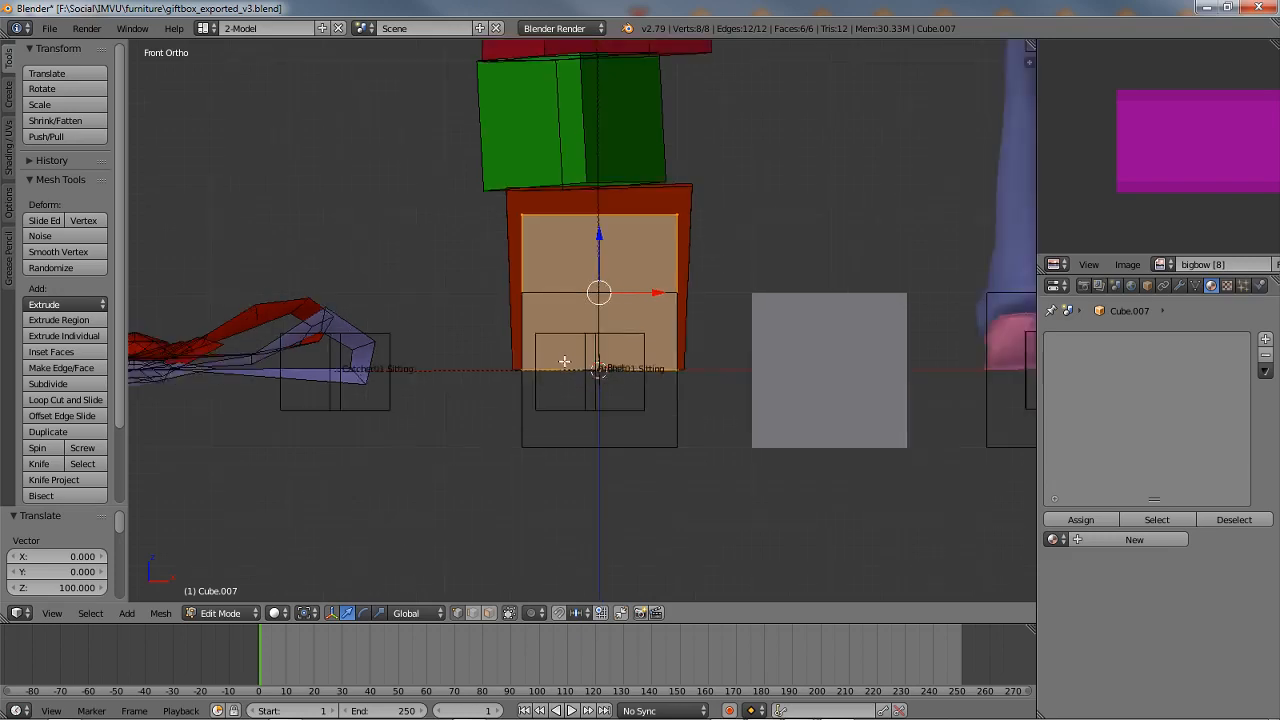
pyautogui.scroll(1, 563, 361)
pyautogui.keyDown('shift'); pyautogui.moveTo(540, 306); pyautogui.dragTo(523, 388, button='middle'); pyautogui.keyUp('shift')
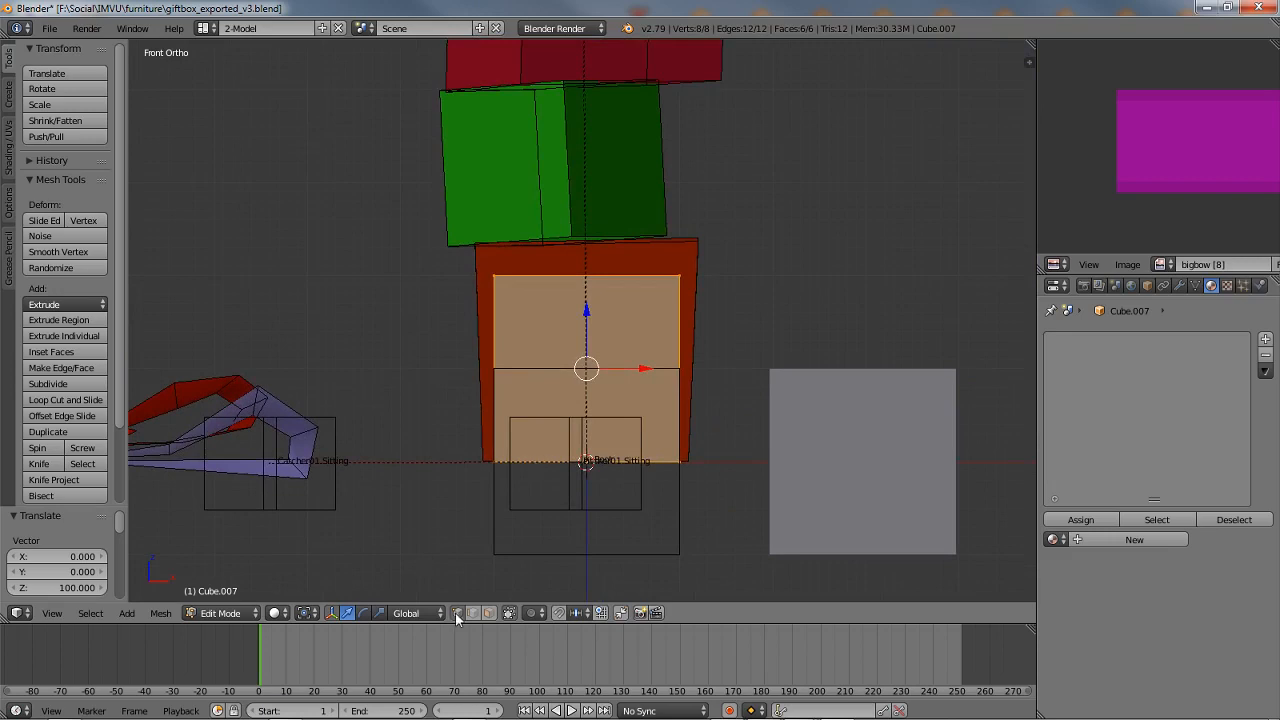
pyautogui.click(274, 613)
pyautogui.click(305, 577)
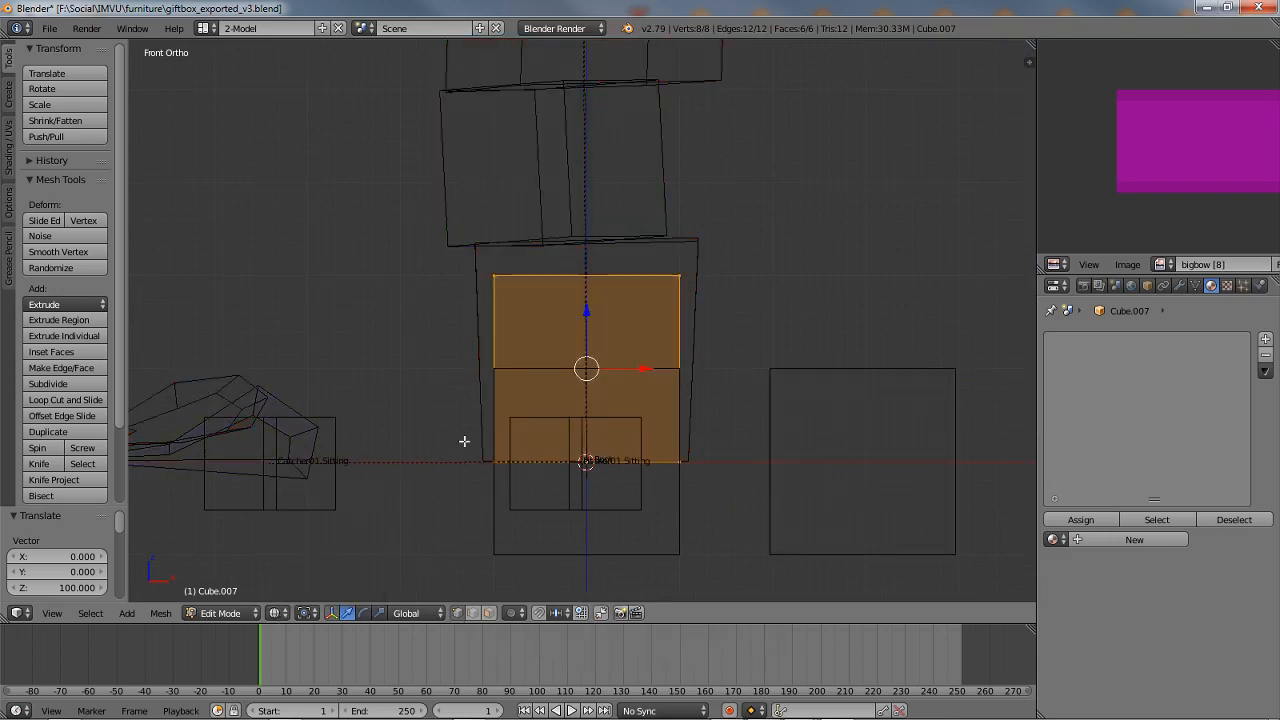
pyautogui.press('a')
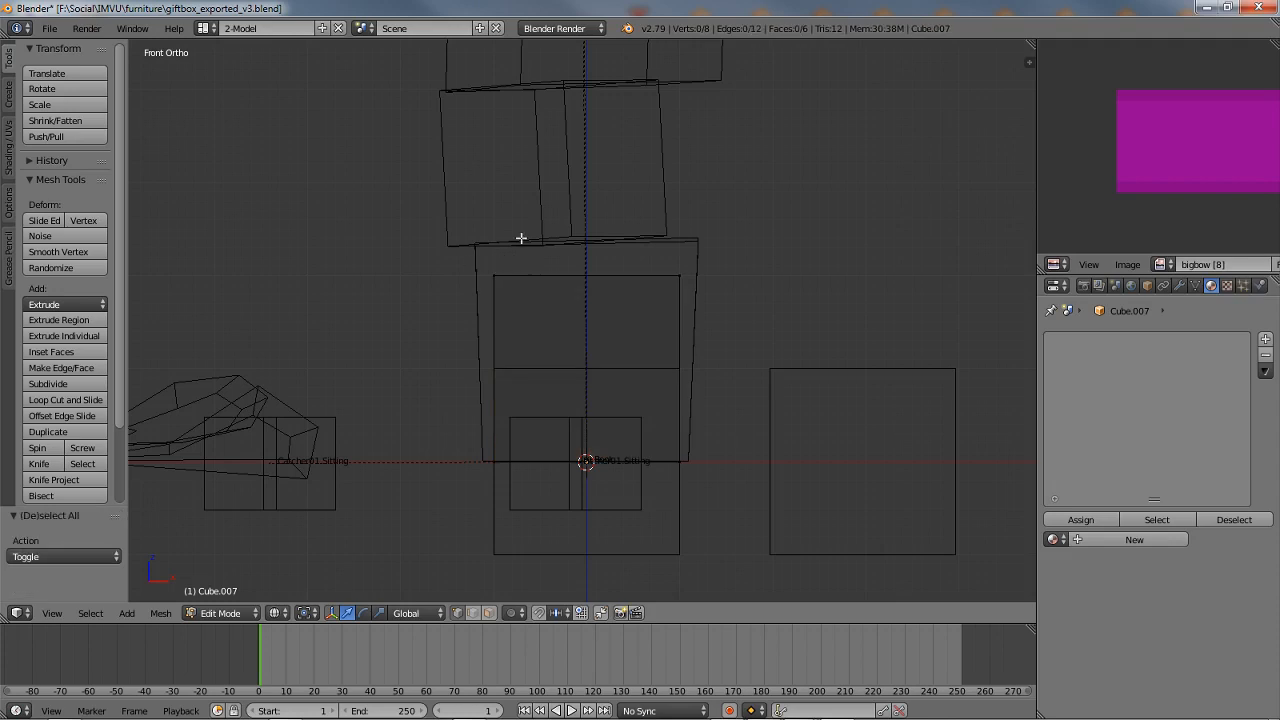
pyautogui.moveTo(456, 239)
pyautogui.keyDown('ctrl'); pyautogui.mouseDown()
pyautogui.moveTo(437, 299)
pyautogui.moveTo(726, 266)
pyautogui.moveTo(591, 217)
pyautogui.moveTo(567, 221)
pyautogui.mouseUp(); pyautogui.keyUp('ctrl')
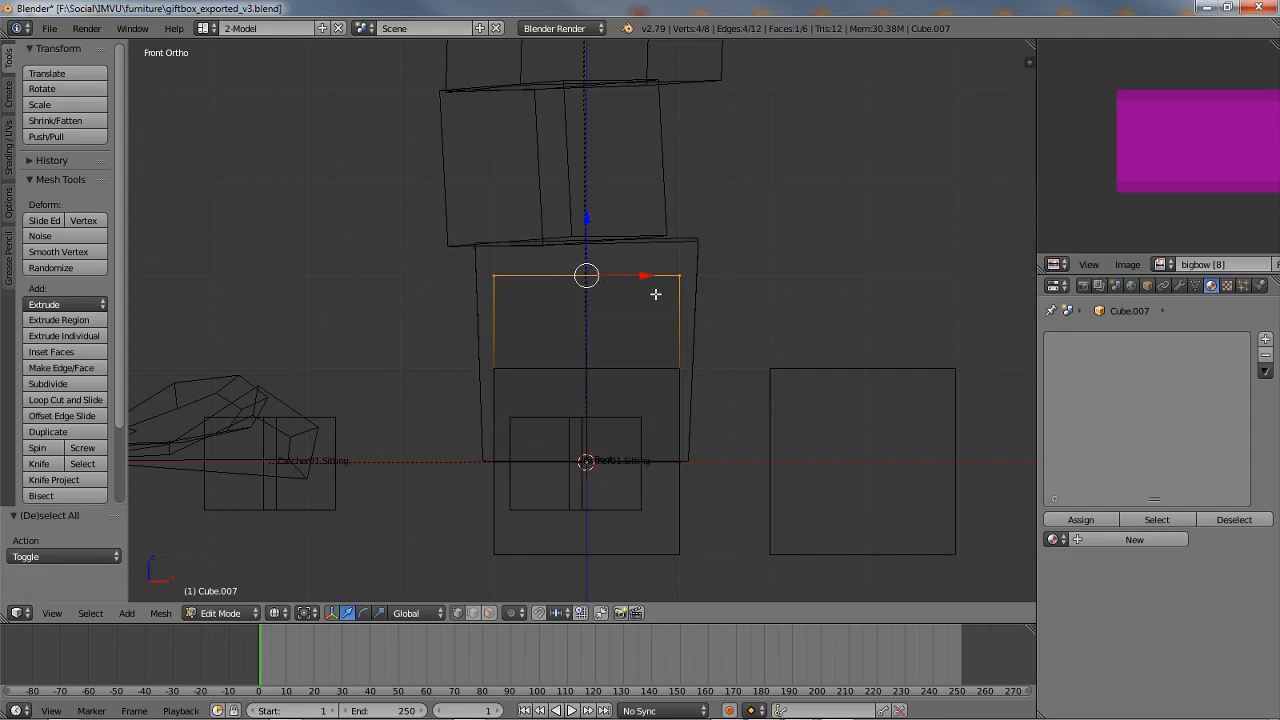
pyautogui.moveTo(655, 294); pyautogui.dragTo(656, 294, button='middle')
pyautogui.moveTo(640, 211); pyautogui.dragTo(639, 297, button='middle')
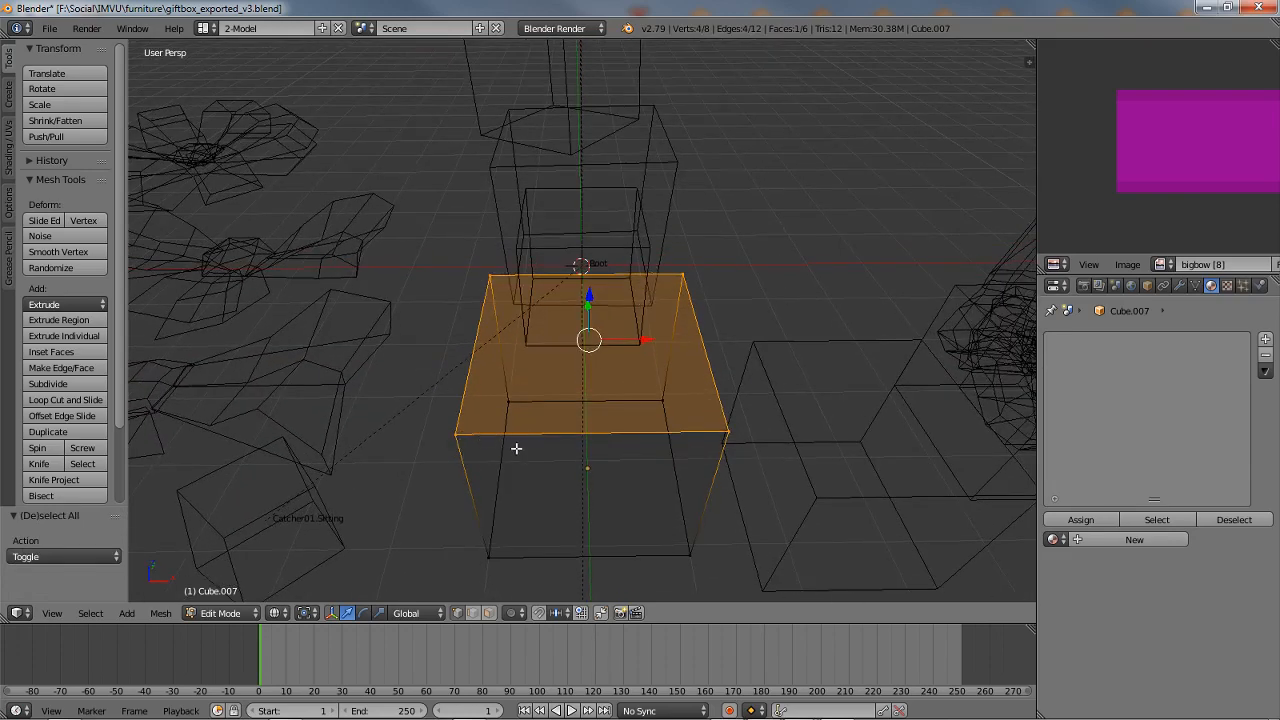
# Step: In front view, lower the cube's top face about 159 units along Z and scale it to about 0.709
pyautogui.press('KP_1')
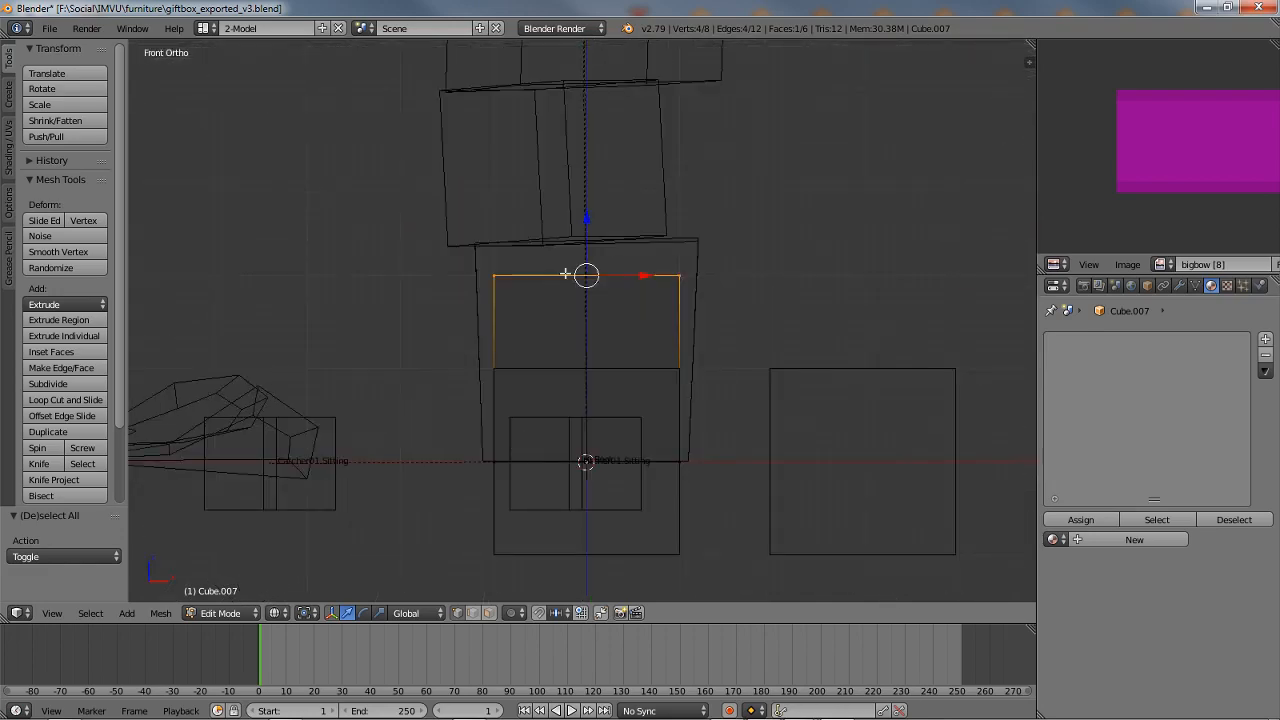
pyautogui.moveTo(591, 216); pyautogui.dragTo(586, 363)
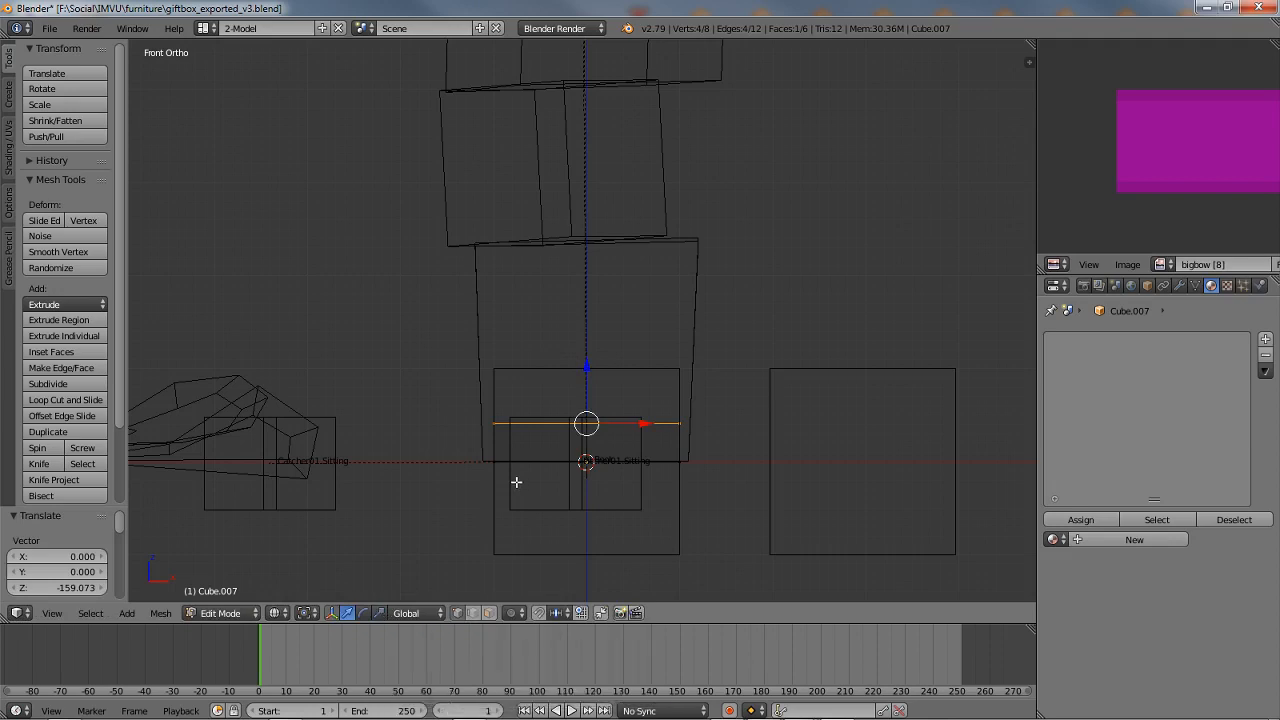
pyautogui.press('s')
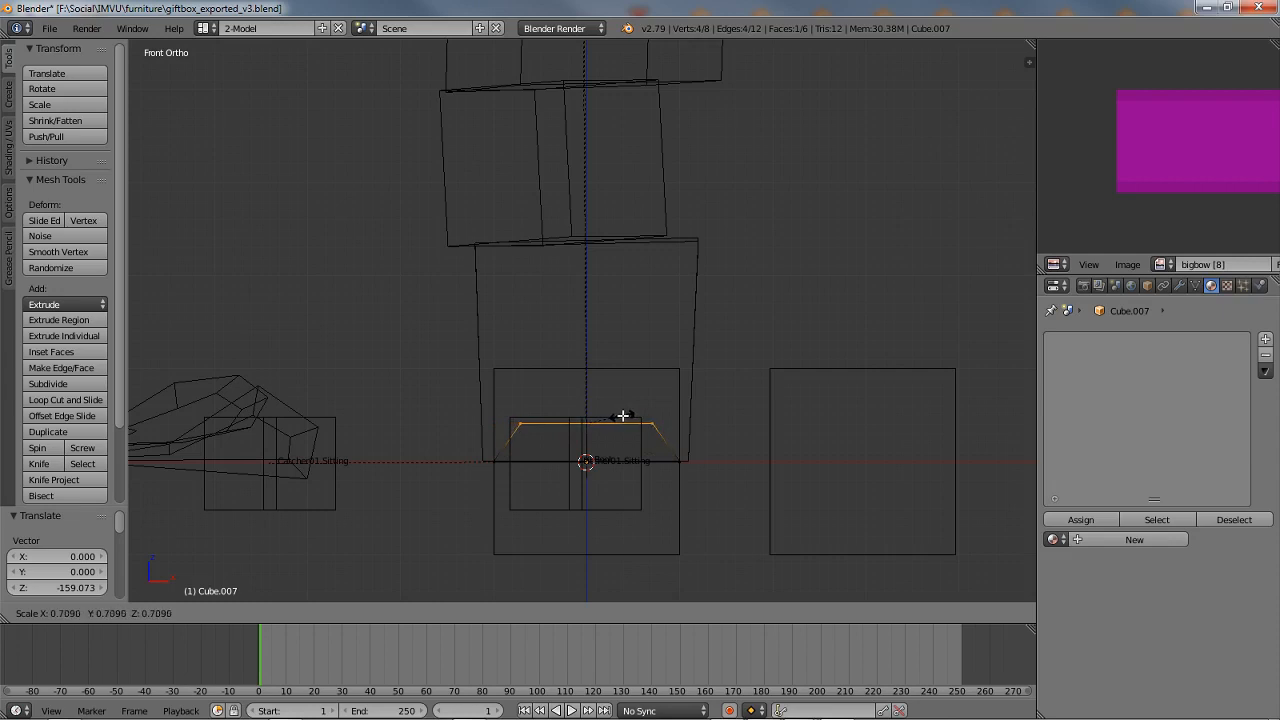
pyautogui.click(622, 415)
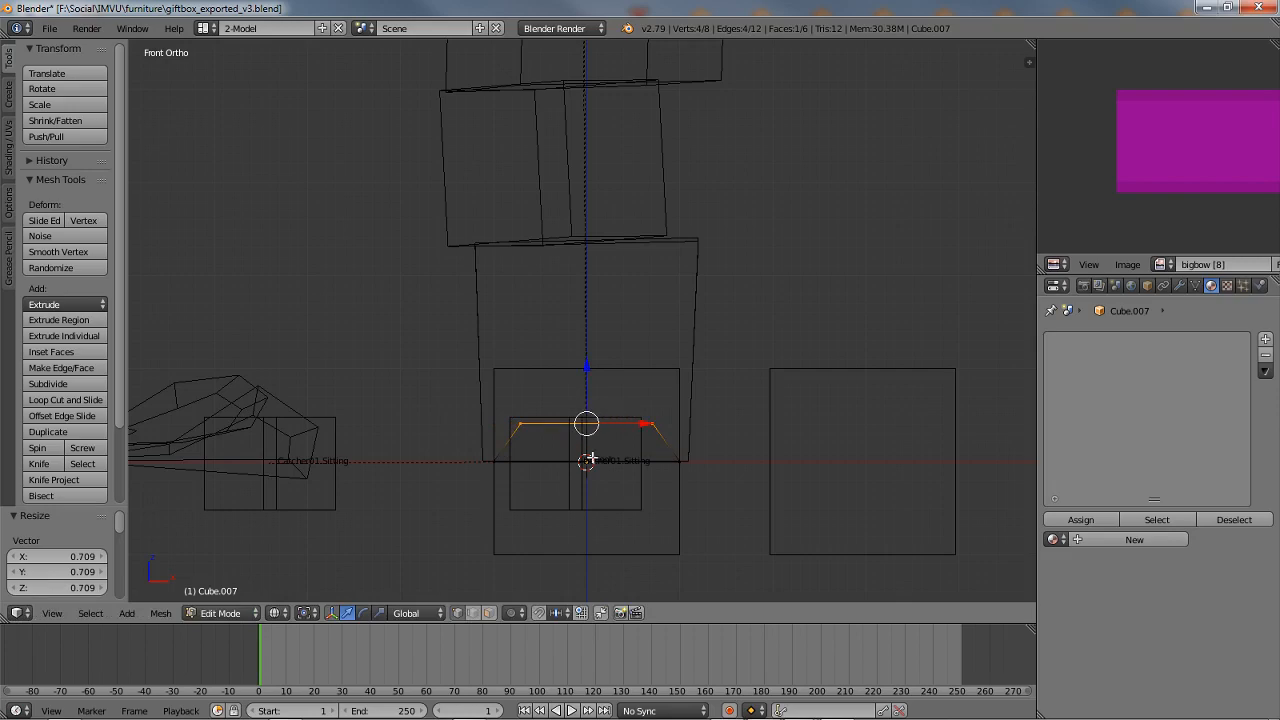
# Step: Set the viewport shading back to Solid and view the tapered block from several angles in perspective
pyautogui.press('KP_5')
pyautogui.moveTo(539, 394); pyautogui.dragTo(608, 464, button='middle')
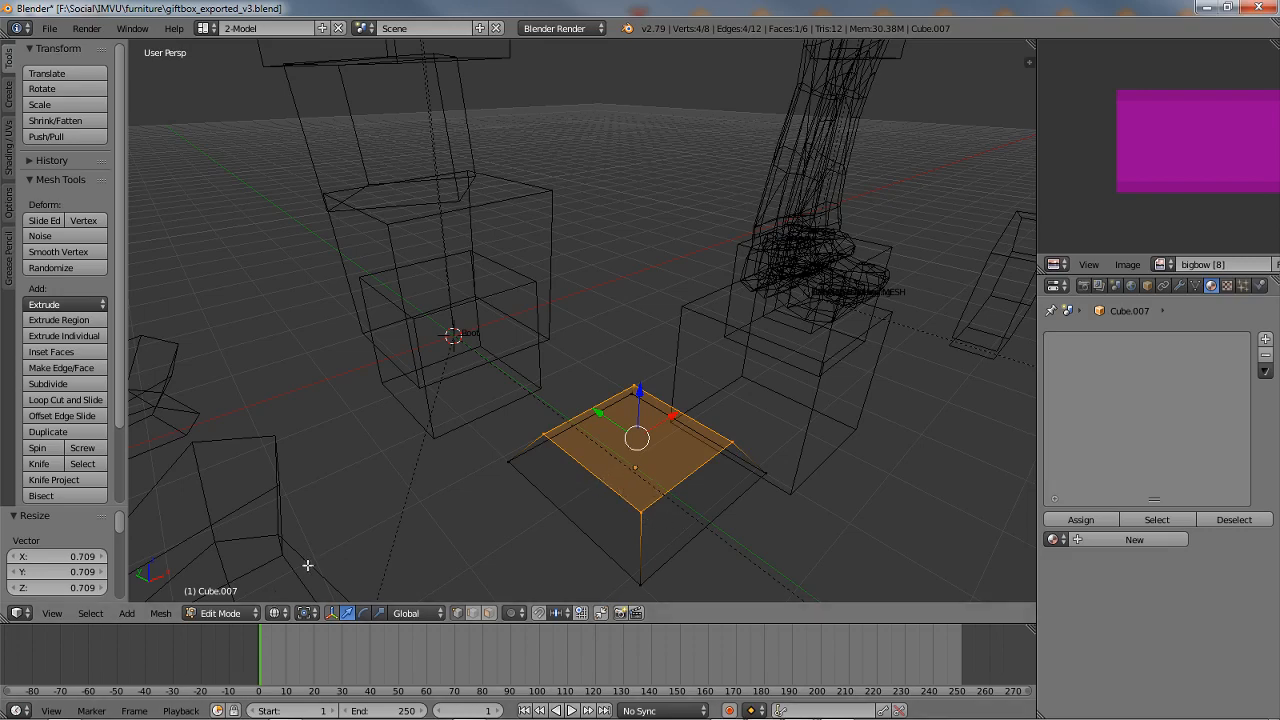
pyautogui.click(274, 613)
pyautogui.click(293, 559)
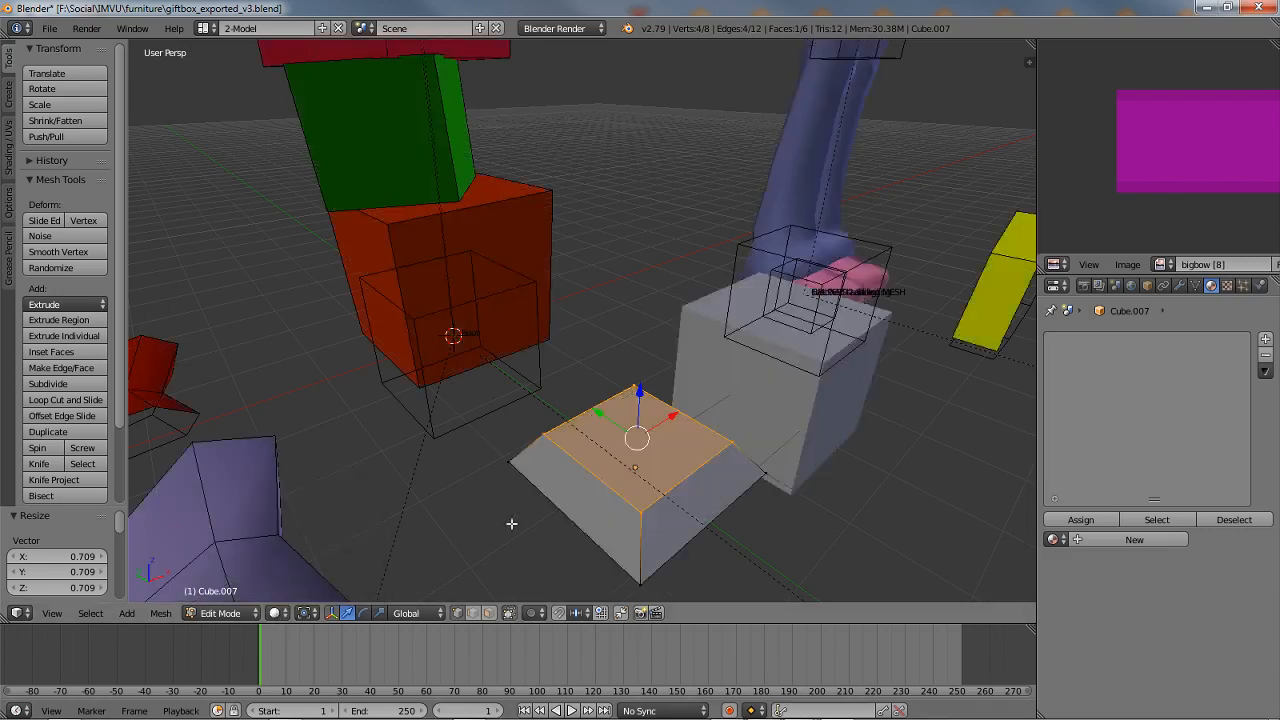
pyautogui.moveTo(514, 523)
pyautogui.mouseDown(button='middle')
pyautogui.moveTo(607, 503)
pyautogui.moveTo(542, 467)
pyautogui.mouseUp(button='middle')
pyautogui.scroll(3, 547, 466)
pyautogui.scroll(-2, 542, 467)
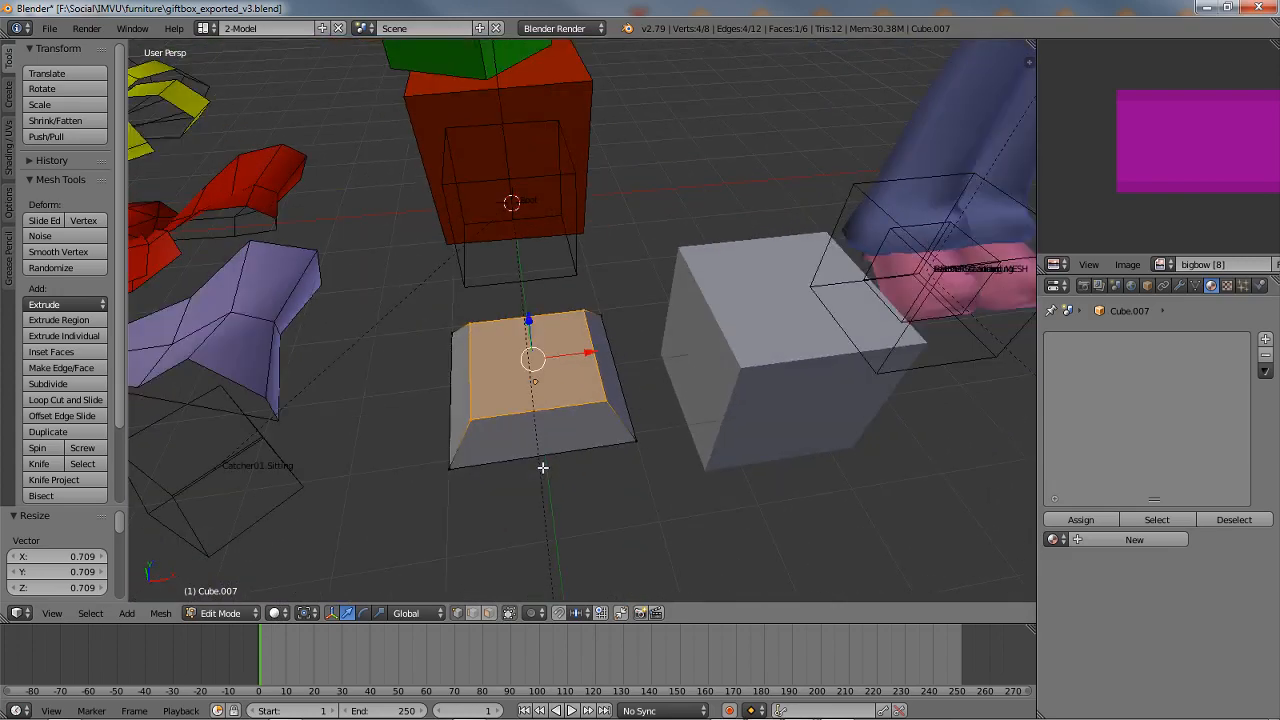
pyautogui.moveTo(452, 419); pyautogui.dragTo(638, 438, button='middle')
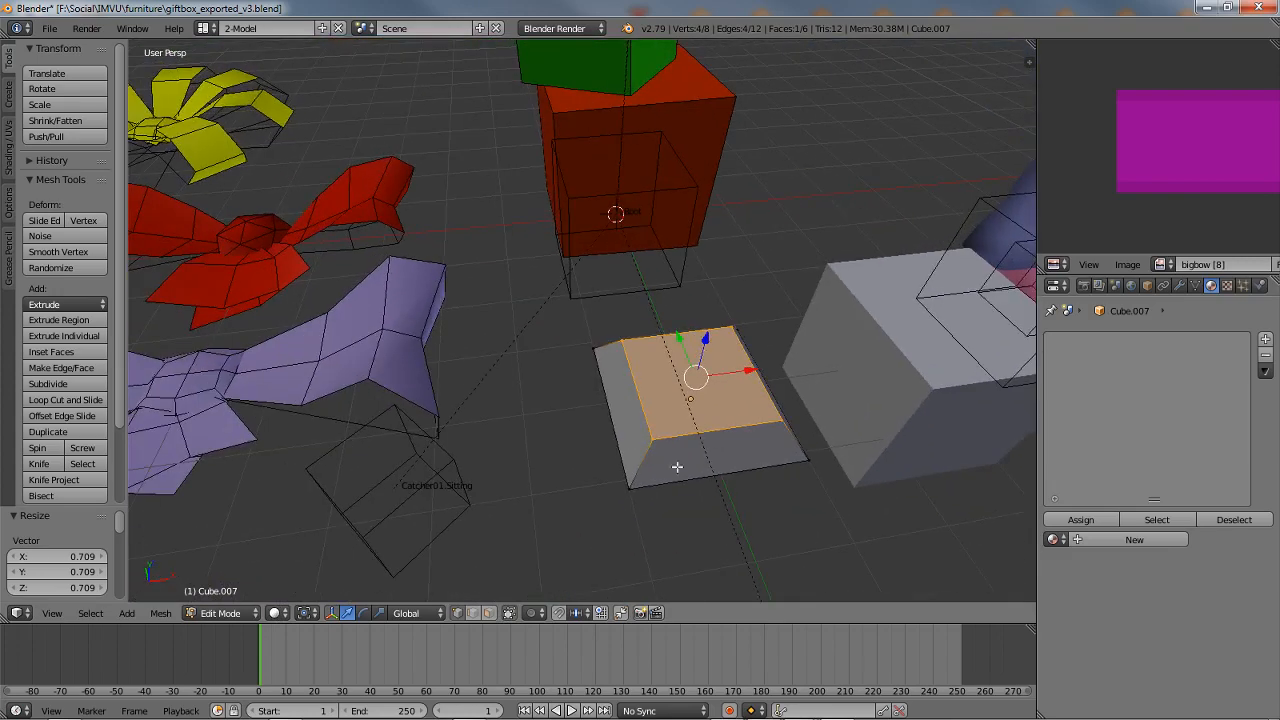
# Step: Switch the tapered block to Object Mode and bring the neighbouring bows into view
pyautogui.click(226, 613)
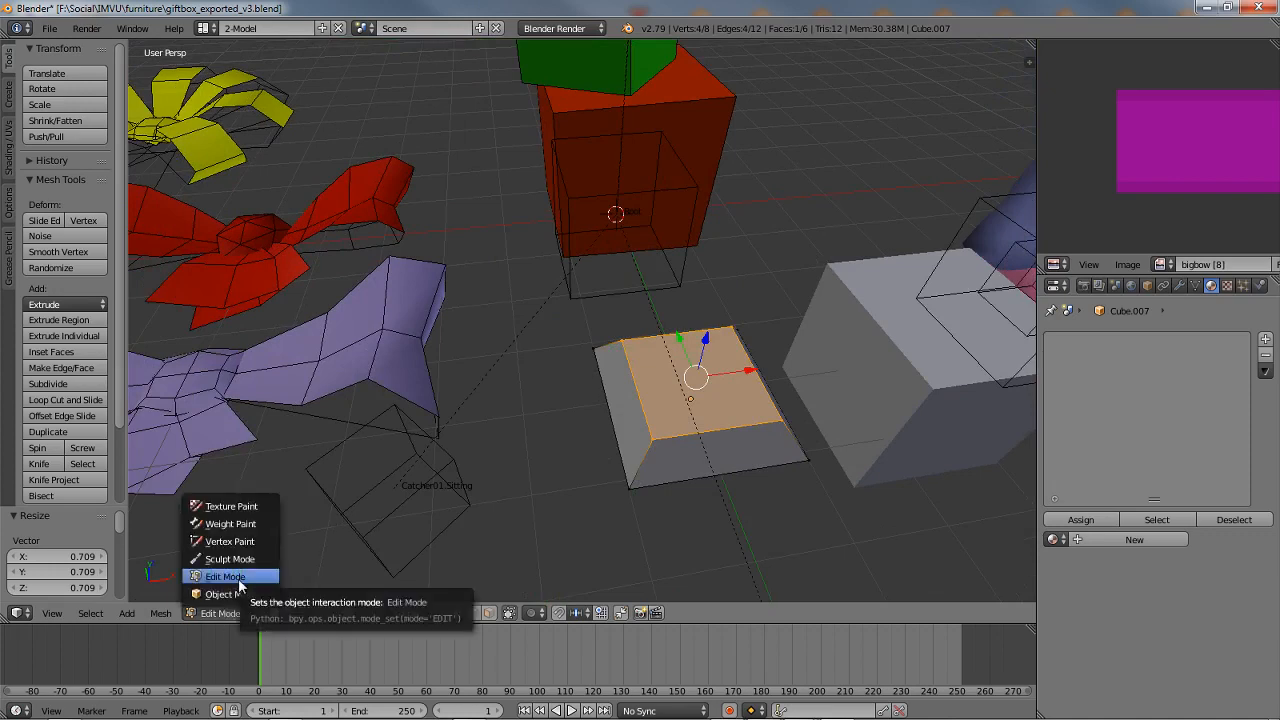
pyautogui.click(230, 594)
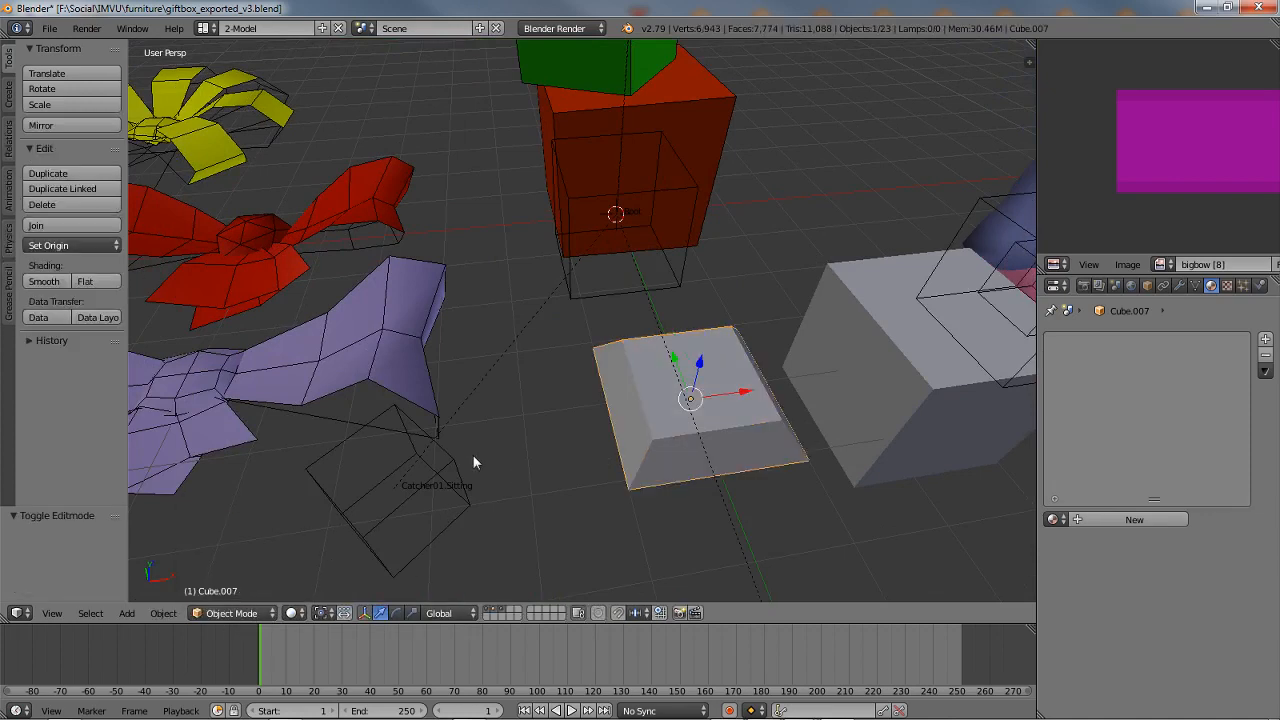
pyautogui.moveTo(471, 463); pyautogui.dragTo(637, 463, button='middle')
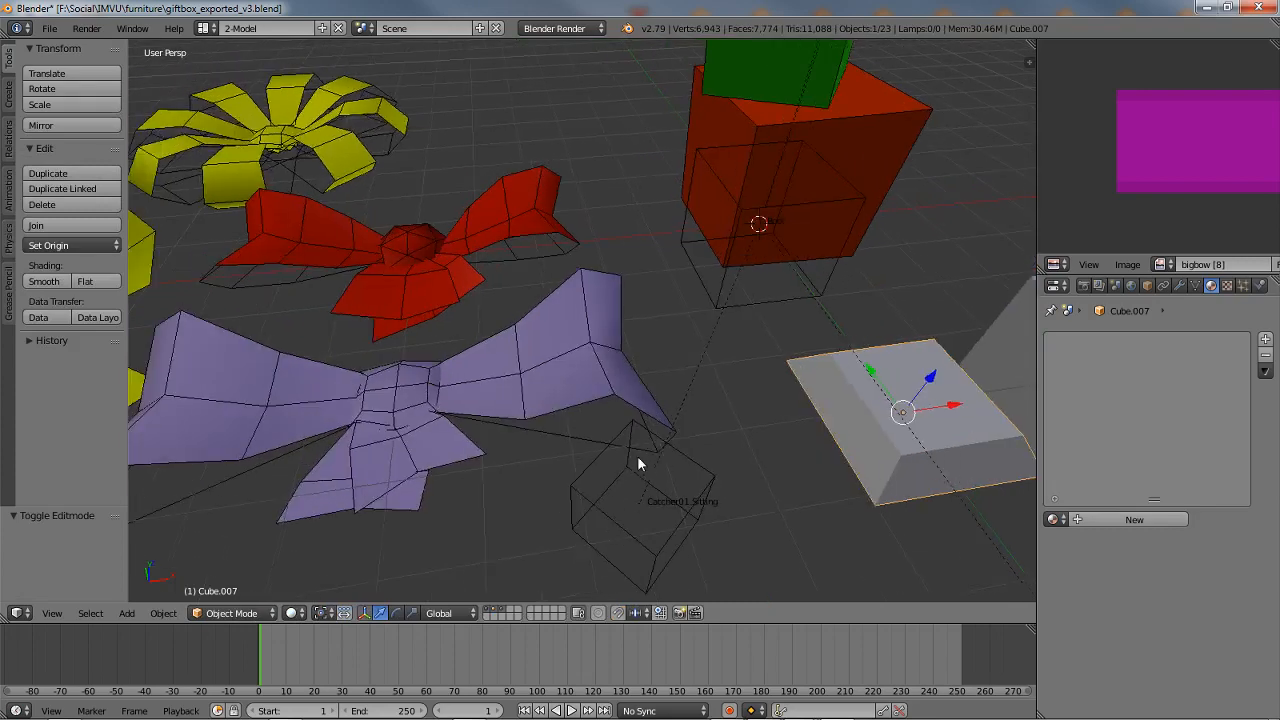
# Step: Select the linked centre knot faces of the purple bow in Edit Mode with face selection
pyautogui.rightClick(401, 391)
pyautogui.press('Tab')
pyautogui.press('a')
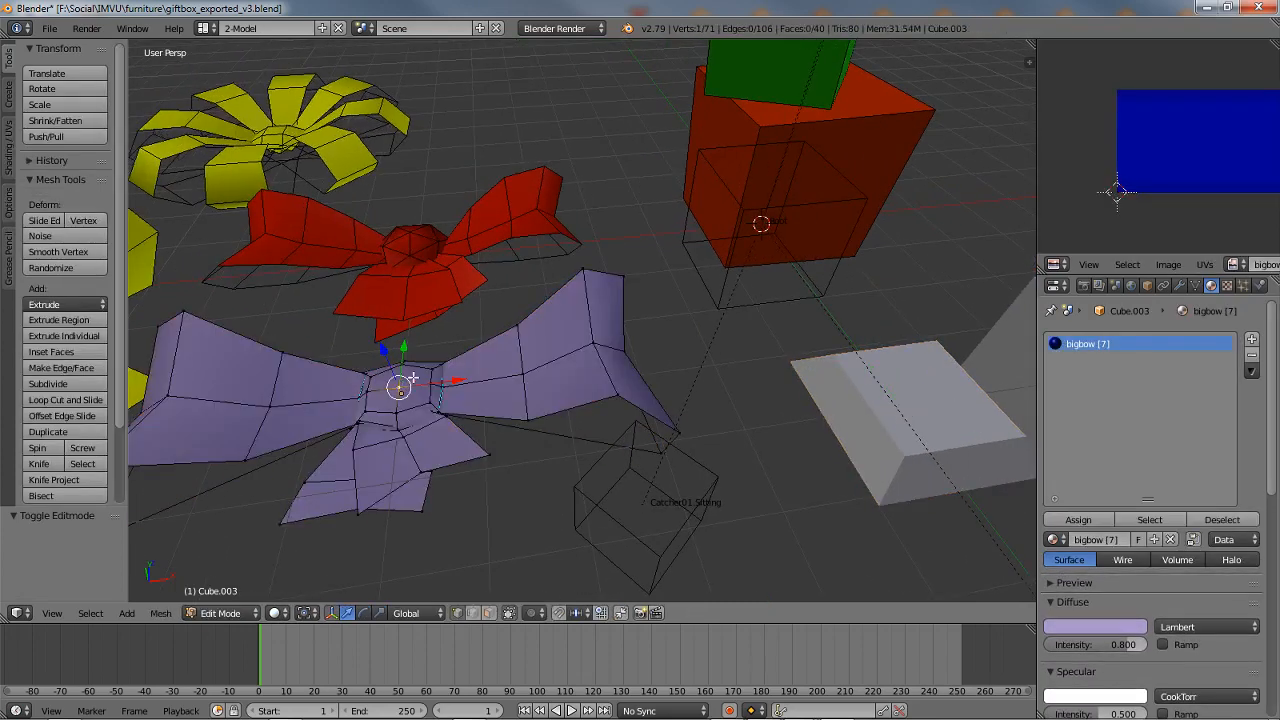
pyautogui.click(488, 613)
pyautogui.press('l')
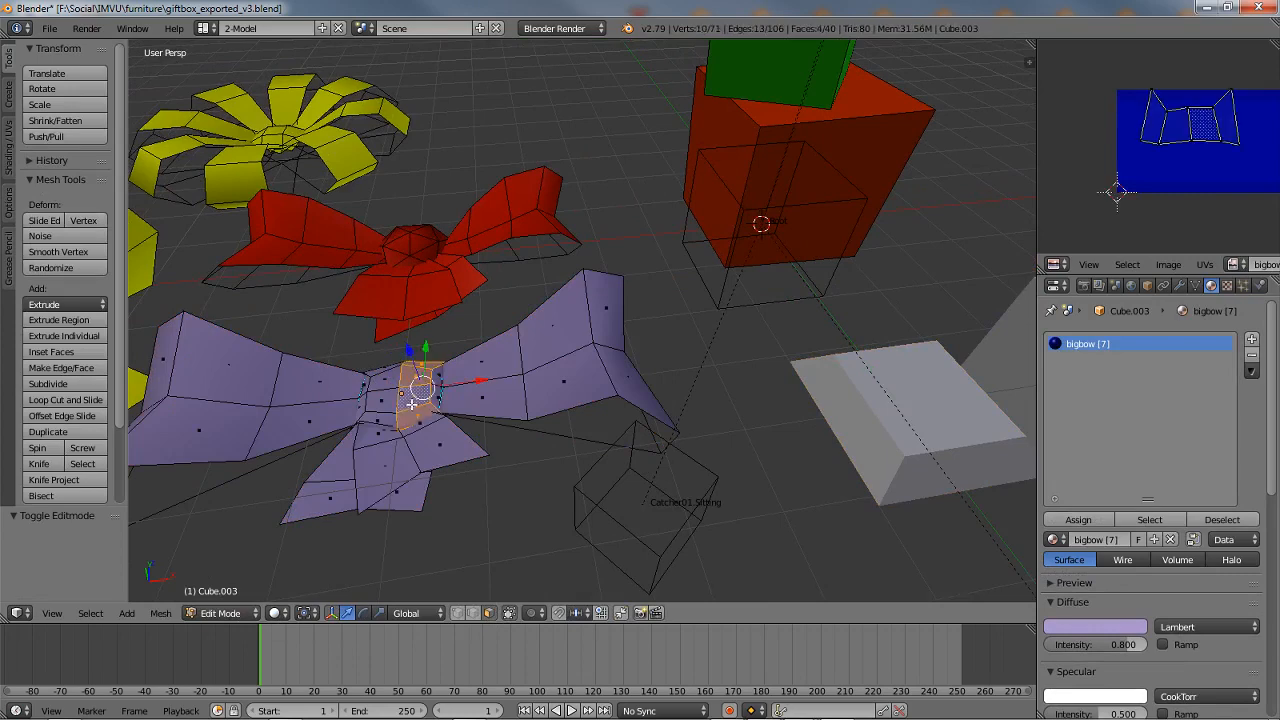
pyautogui.press('l')
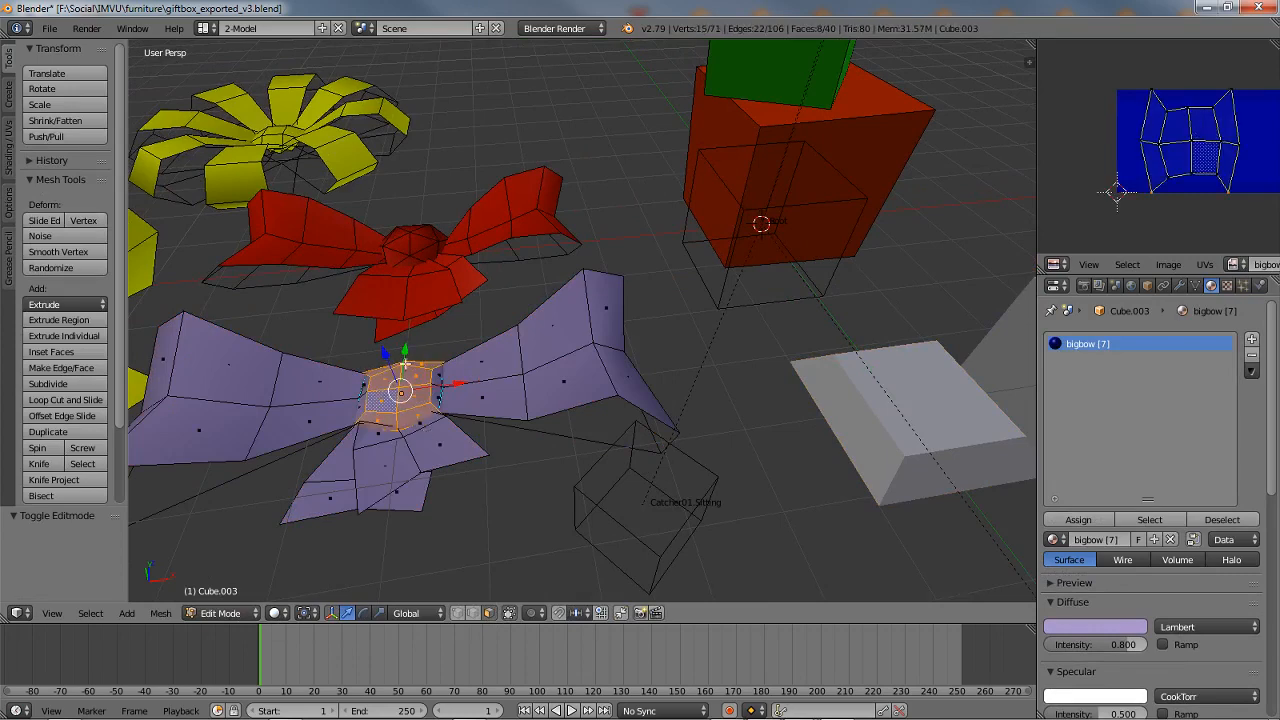
pyautogui.keyDown('shift'); pyautogui.moveTo(718, 424); pyautogui.dragTo(500, 411, button='middle'); pyautogui.keyUp('shift')
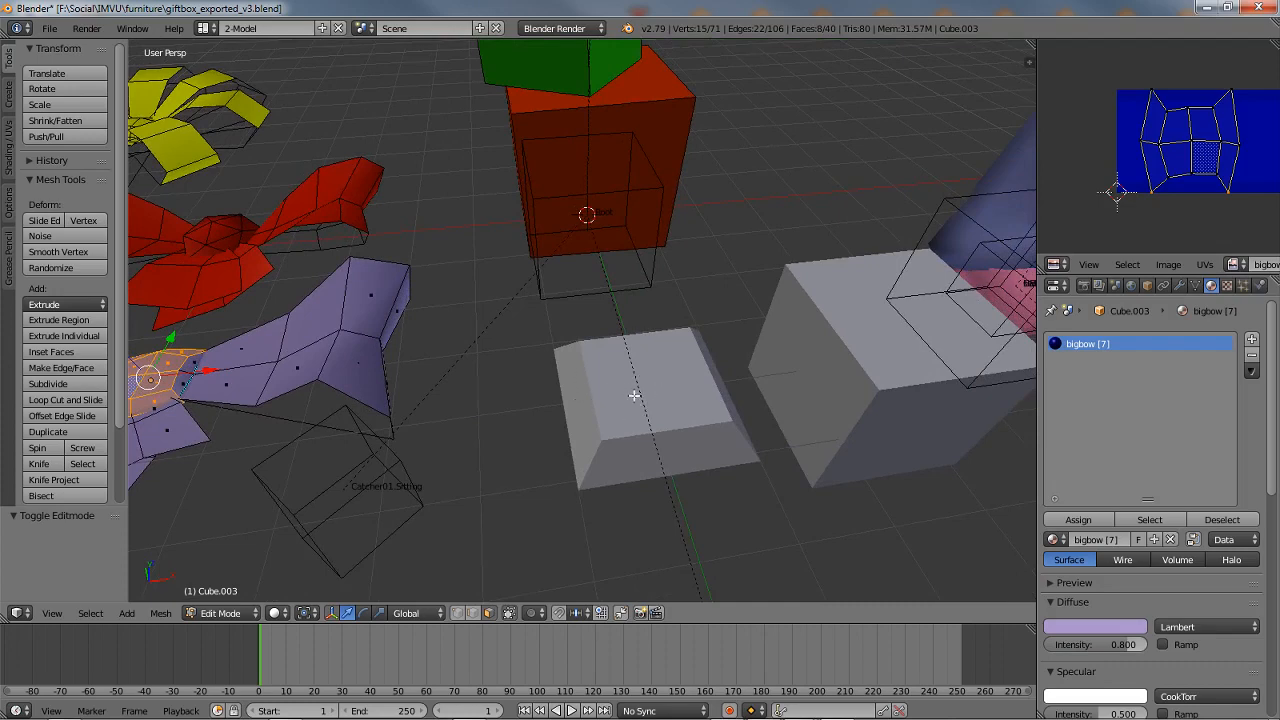
# Step: Examine the tapered block, the plain cube and the purple bow's mesh in turn
pyautogui.press('Tab')
pyautogui.rightClick(640, 404)
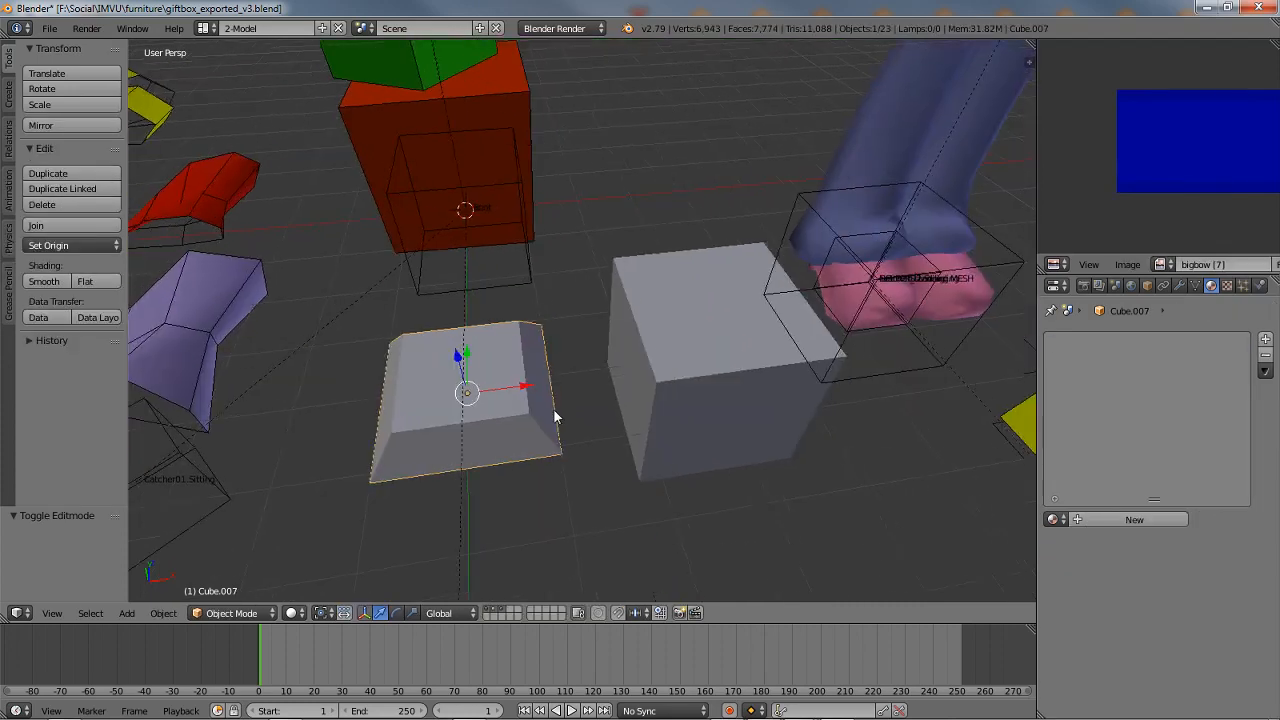
pyautogui.keyDown('shift'); pyautogui.moveTo(677, 400); pyautogui.dragTo(552, 415, button='middle'); pyautogui.keyUp('shift')
pyautogui.rightClick(673, 386)
pyautogui.keyDown('shift'); pyautogui.moveTo(318, 335); pyautogui.dragTo(563, 343, button='middle'); pyautogui.keyUp('shift')
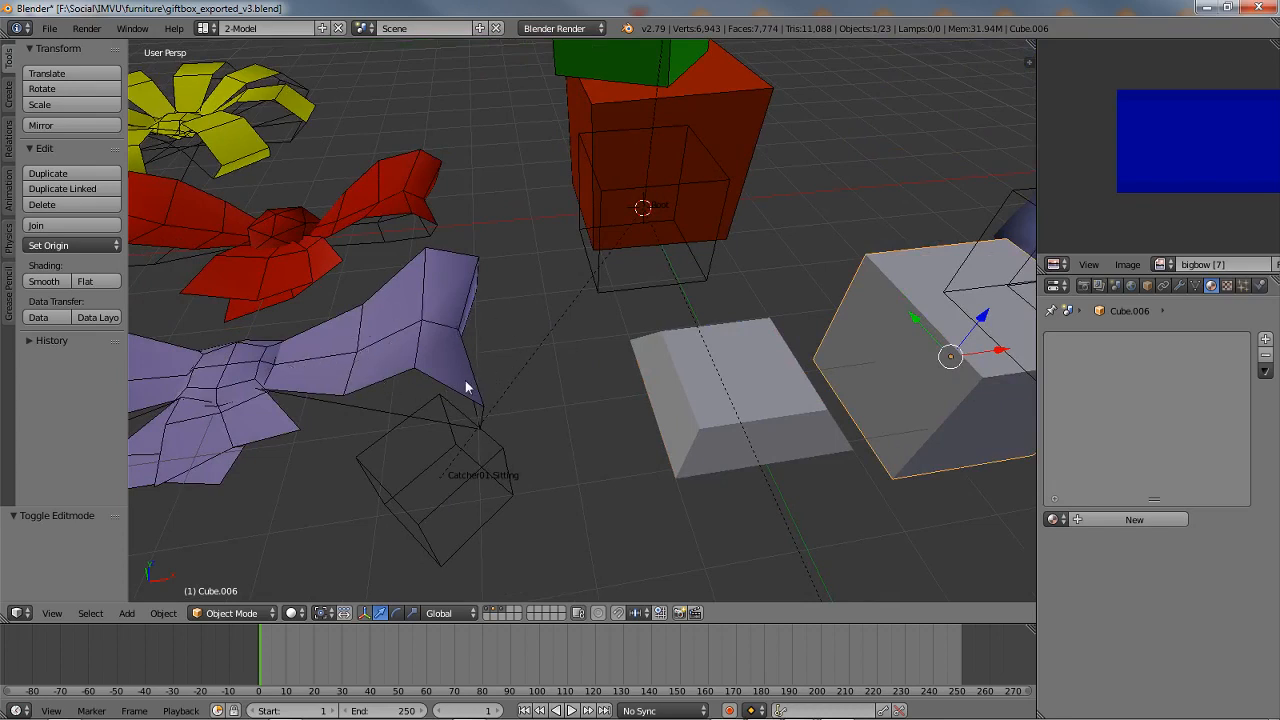
pyautogui.rightClick(385, 335)
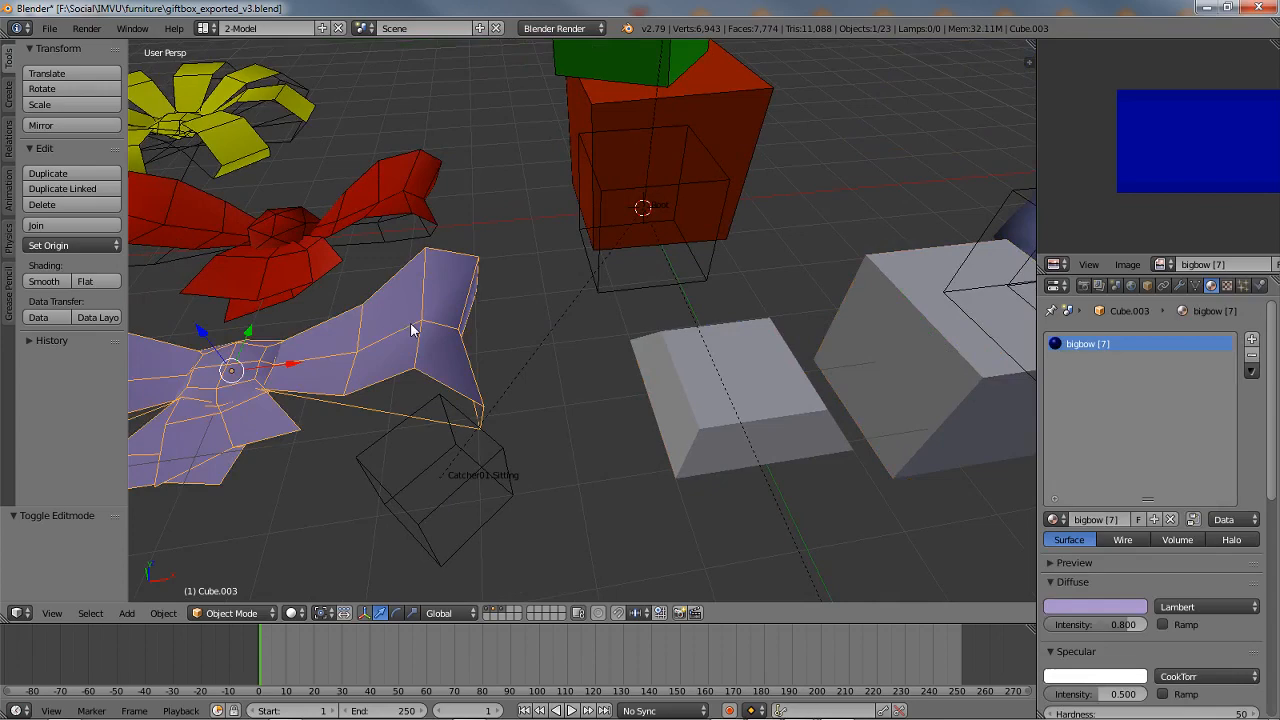
pyautogui.press('Tab')
pyautogui.moveTo(432, 330); pyautogui.dragTo(480, 353, button='middle')
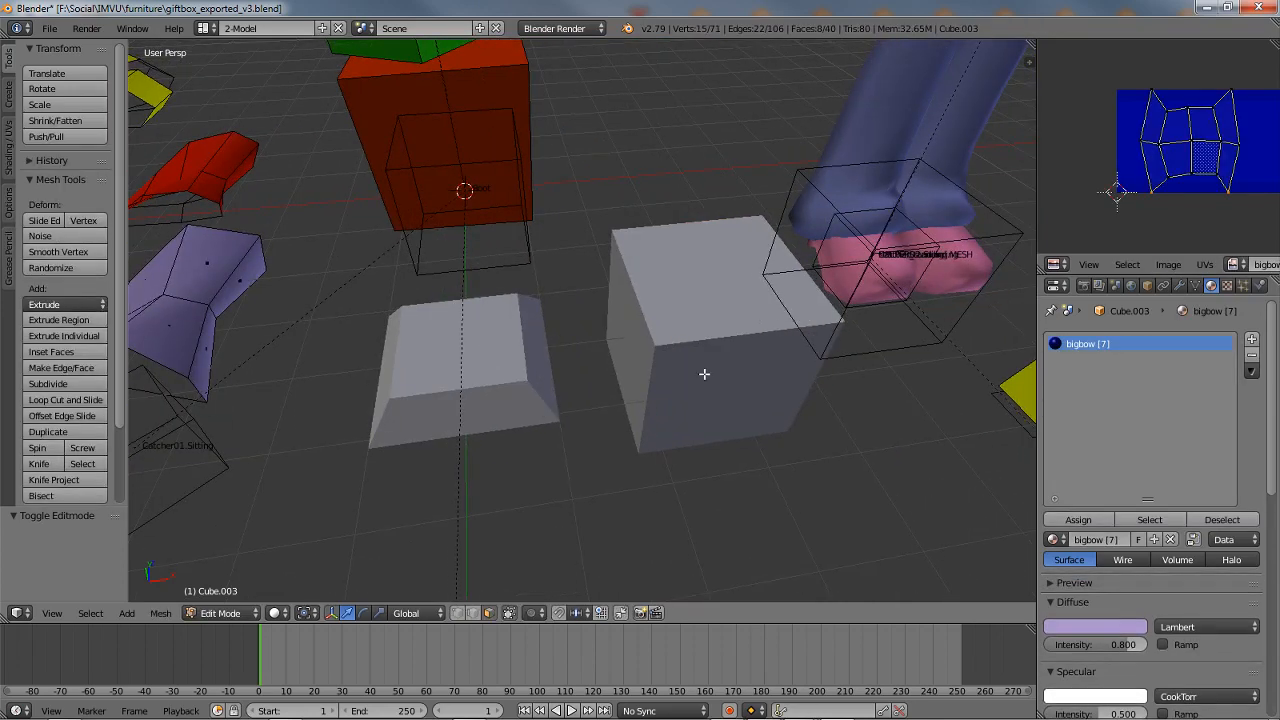
pyautogui.press('Tab')
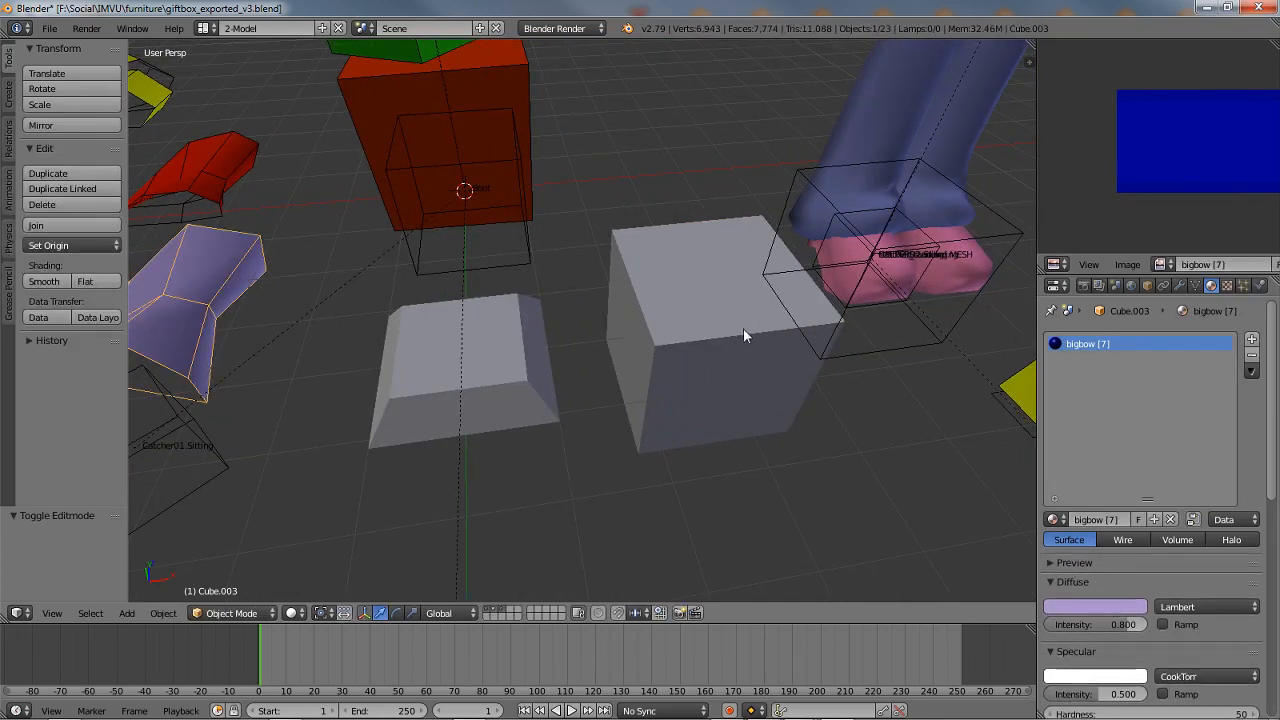
# Step: Delete the front, back and inner side faces of the plain cube, the inner side being the one facing the tapered block
pyautogui.rightClick(743, 328)
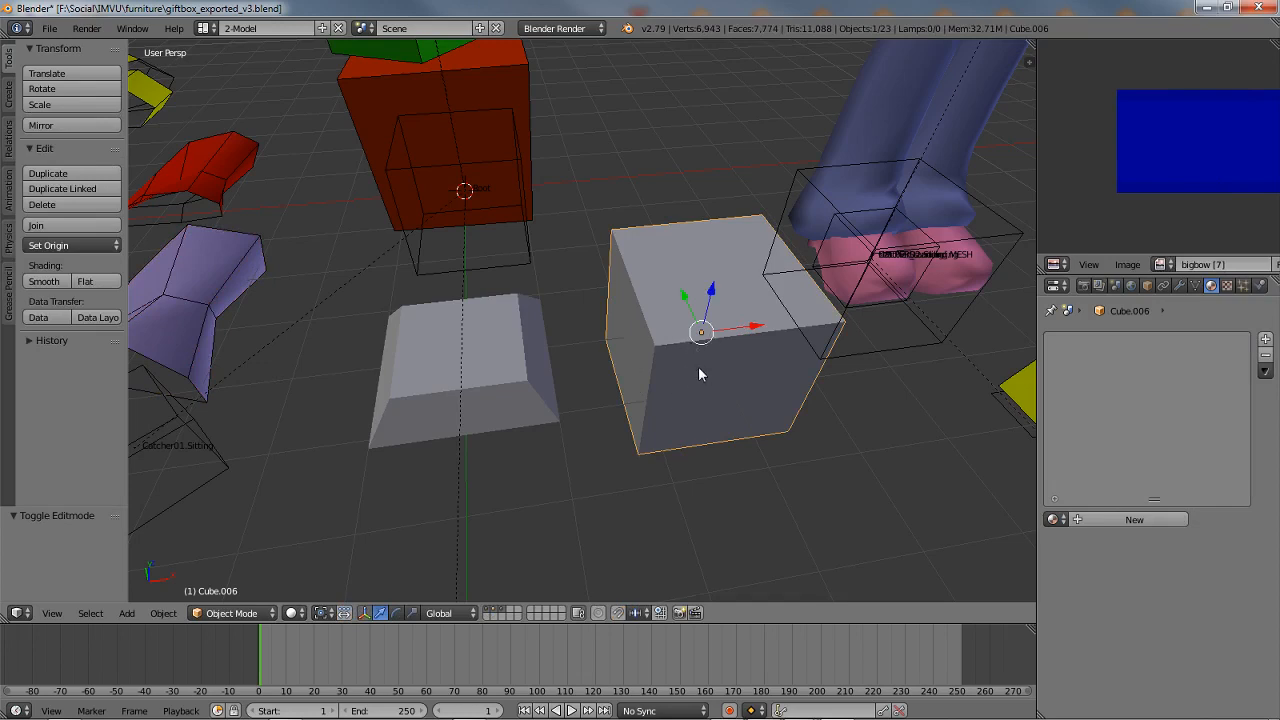
pyautogui.click(231, 613)
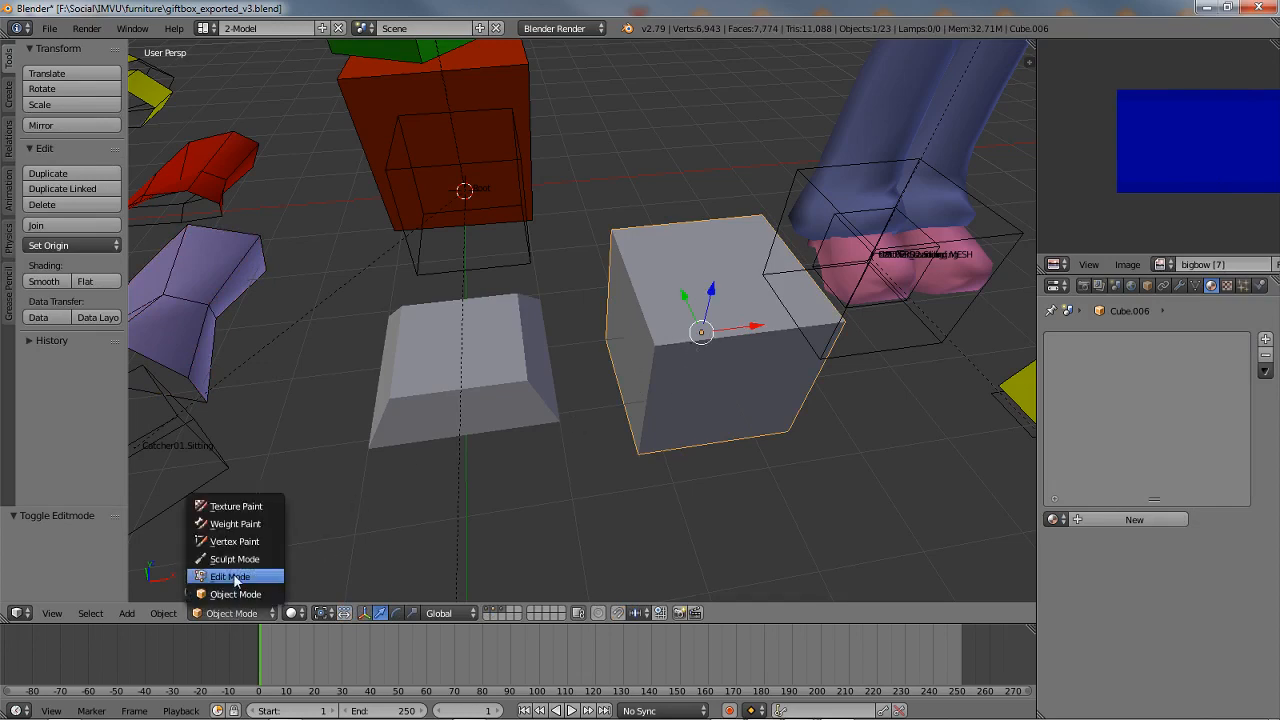
pyautogui.click(233, 577)
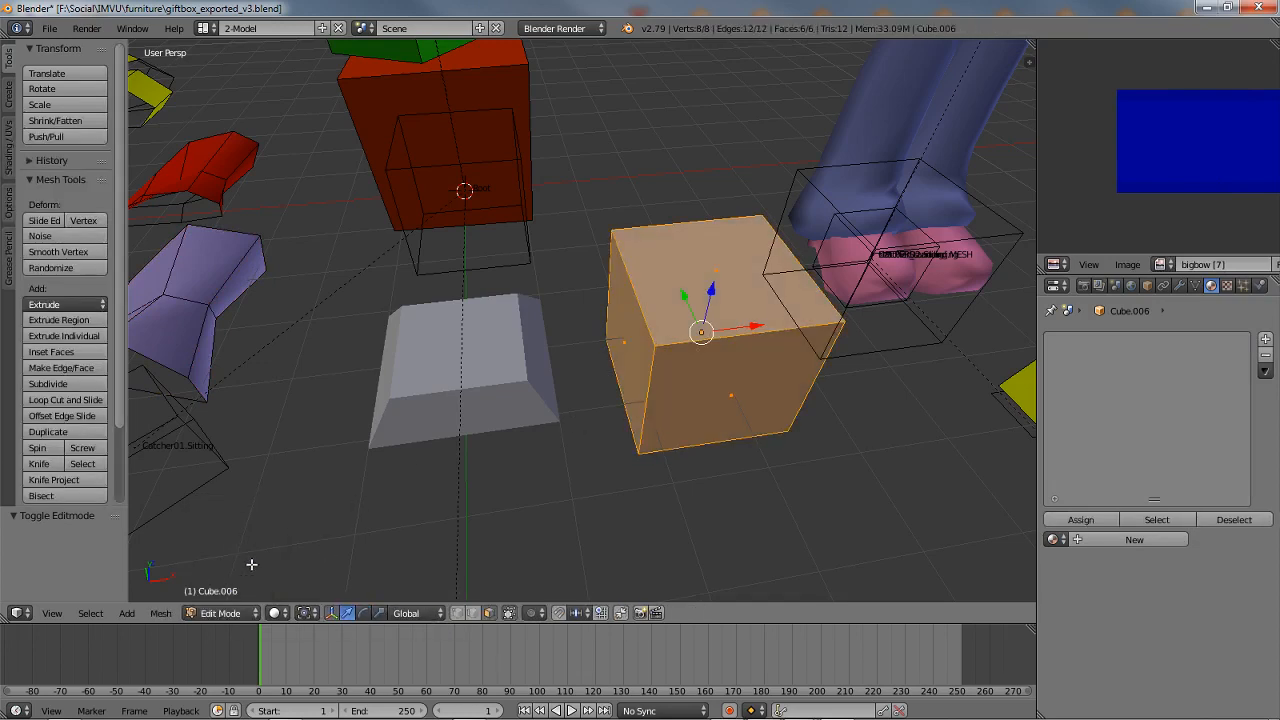
pyautogui.rightClick(707, 393)
pyautogui.keyDown('shift'); pyautogui.rightClick(630, 362); pyautogui.keyUp('shift')
pyautogui.moveTo(459, 385); pyautogui.dragTo(654, 400, button='middle')
pyautogui.keyDown('shift'); pyautogui.rightClick(460, 423); pyautogui.keyUp('shift')
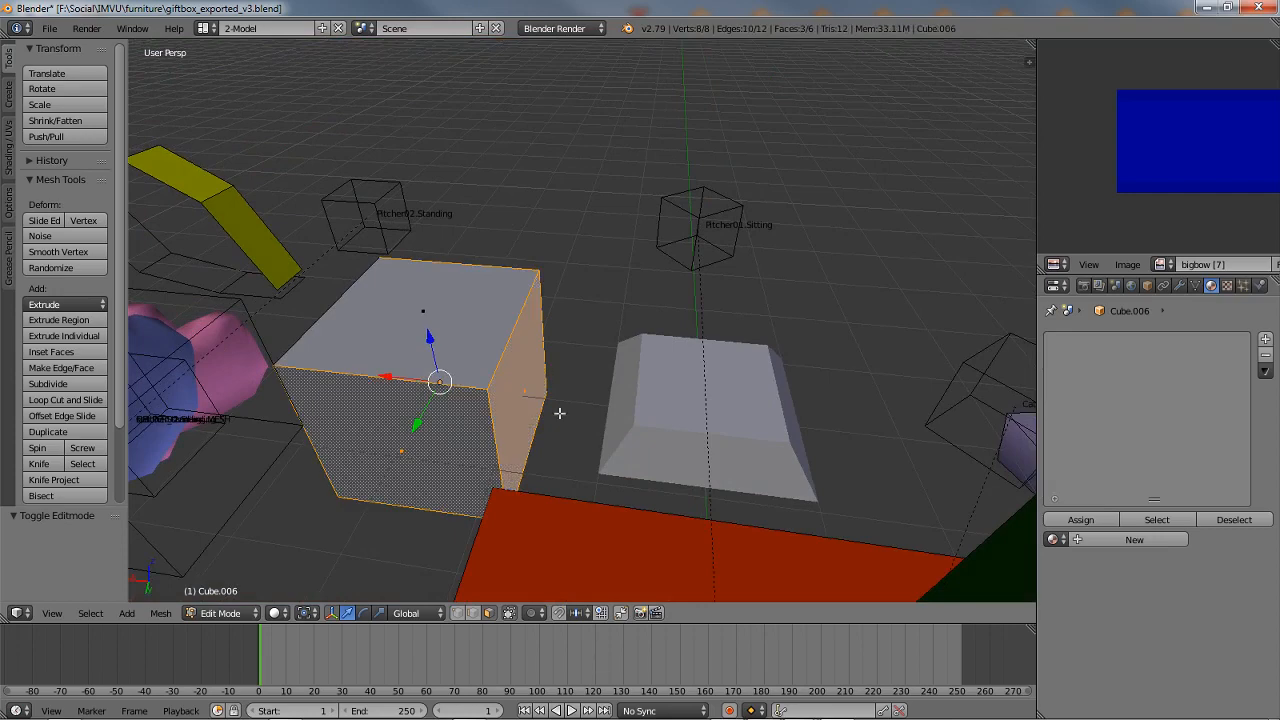
pyautogui.moveTo(561, 414); pyautogui.dragTo(458, 408, button='middle')
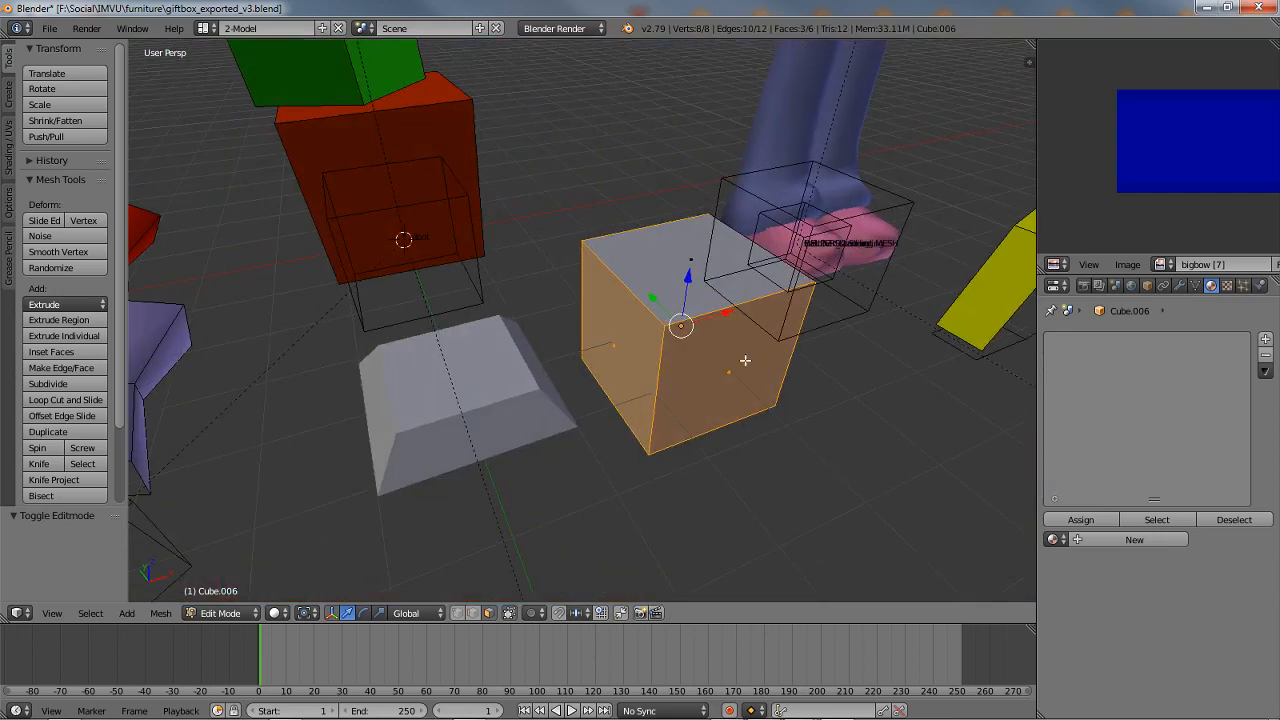
pyautogui.moveTo(697, 403); pyautogui.dragTo(652, 420, button='middle')
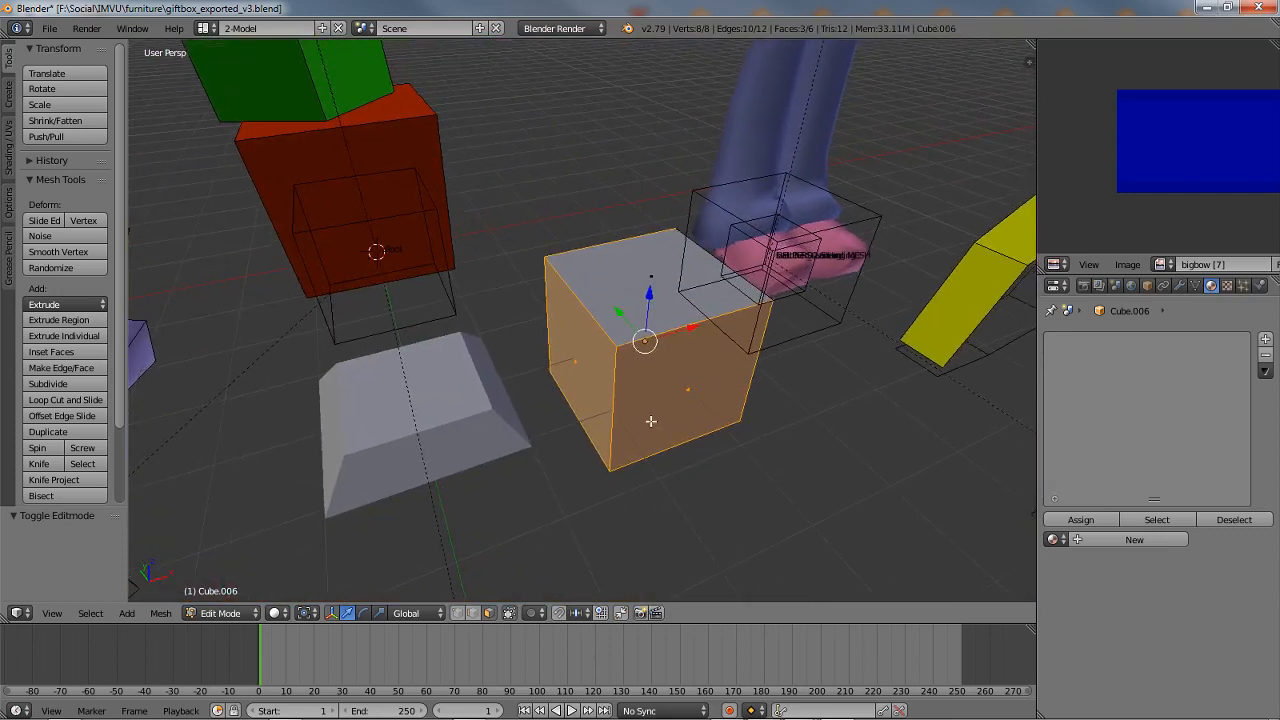
pyautogui.scroll(2, 652, 420)
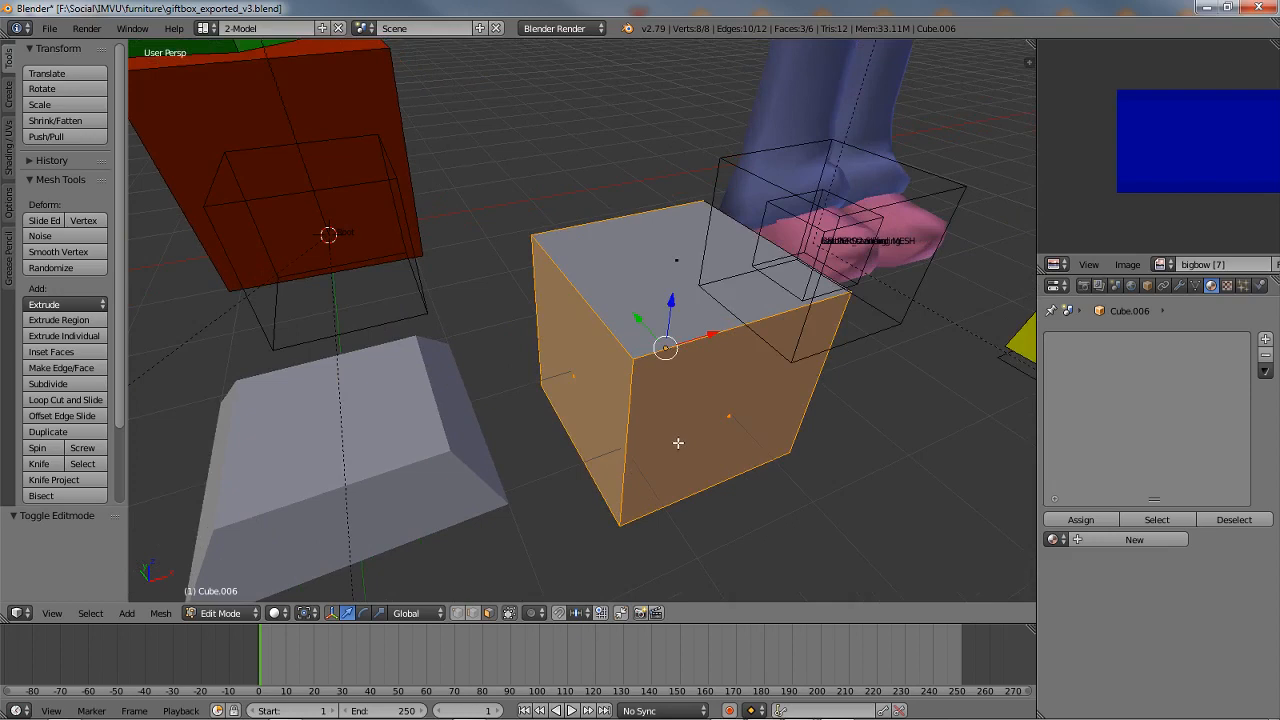
pyautogui.press('x')
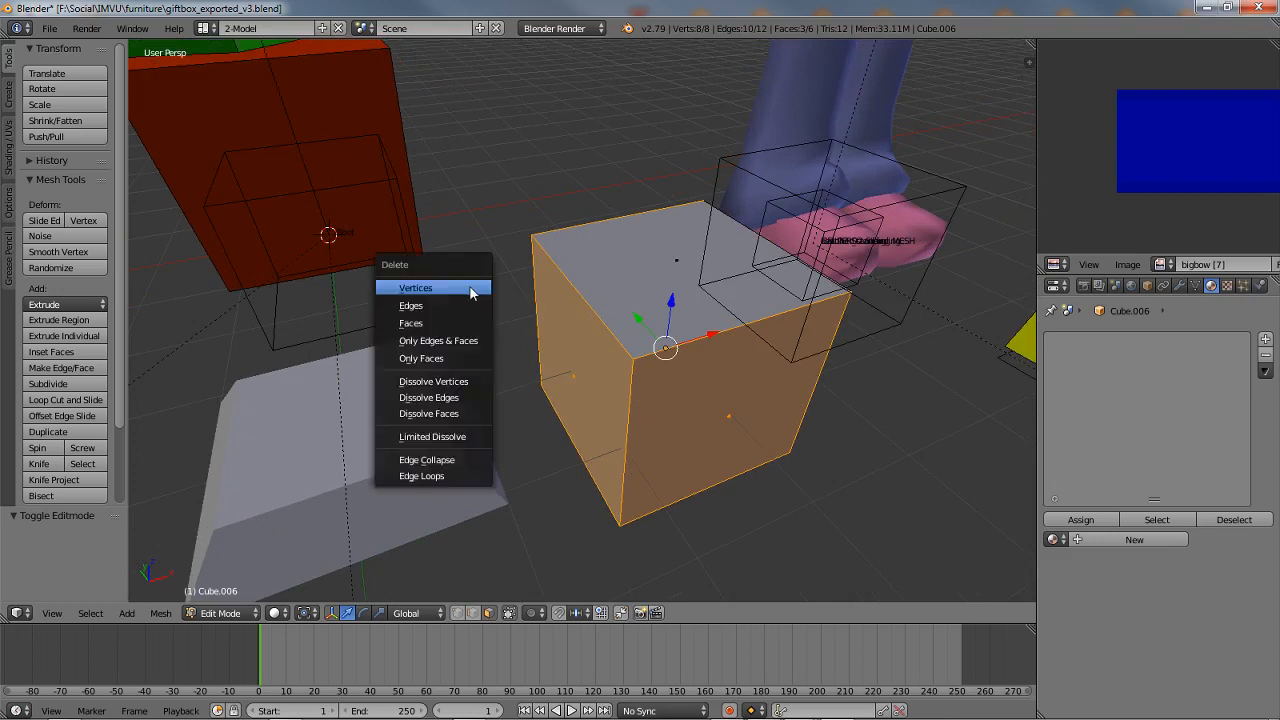
pyautogui.click(418, 324)
# Step: Lower the top face's edge nearest the tapered block by about 85 units along Z so the face slopes
pyautogui.moveTo(758, 317)
pyautogui.mouseDown(button='middle')
pyautogui.moveTo(727, 304)
pyautogui.moveTo(740, 306)
pyautogui.mouseUp(button='middle')
pyautogui.moveTo(763, 377); pyautogui.dragTo(697, 269, button='middle')
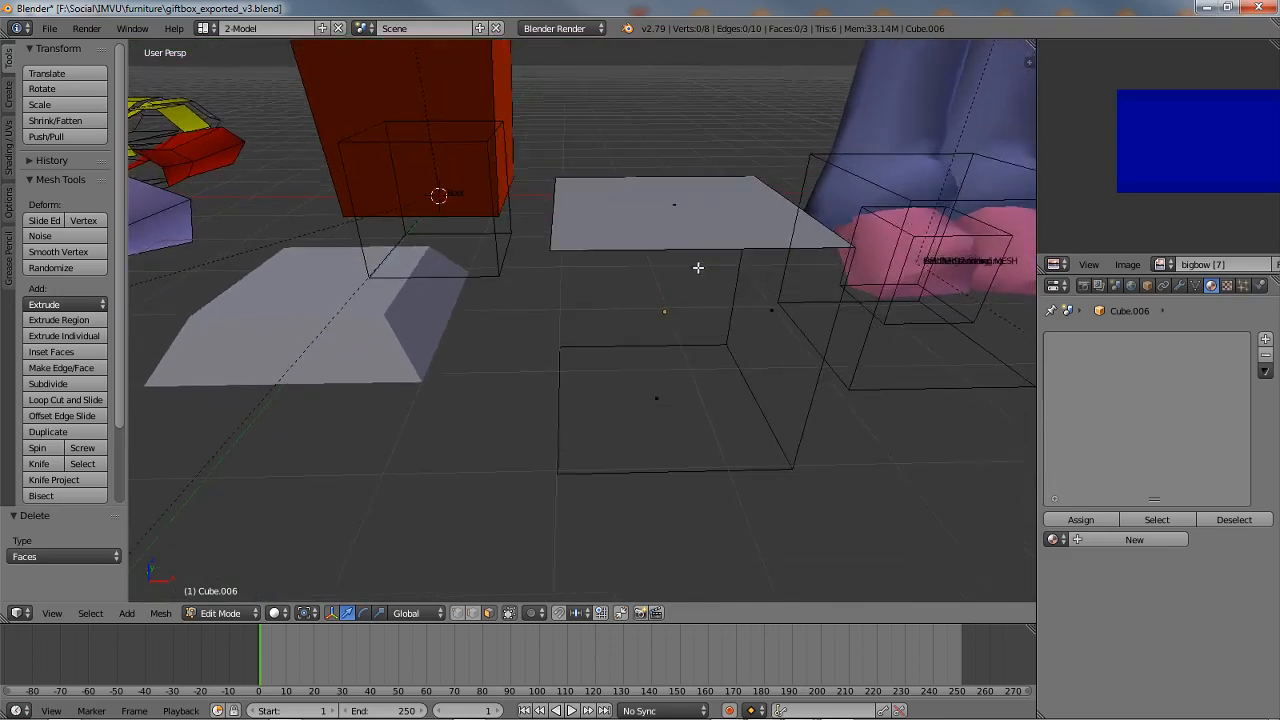
pyautogui.press('a')
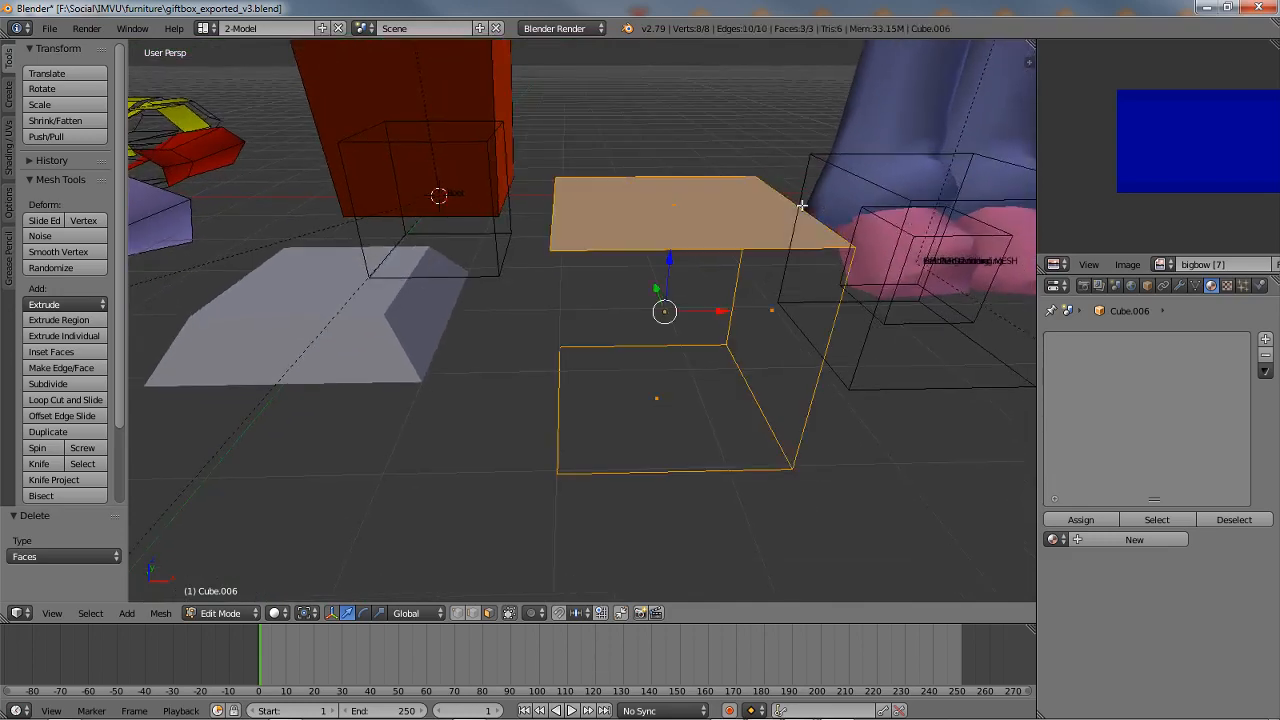
pyautogui.moveTo(705, 320); pyautogui.dragTo(799, 350, button='middle')
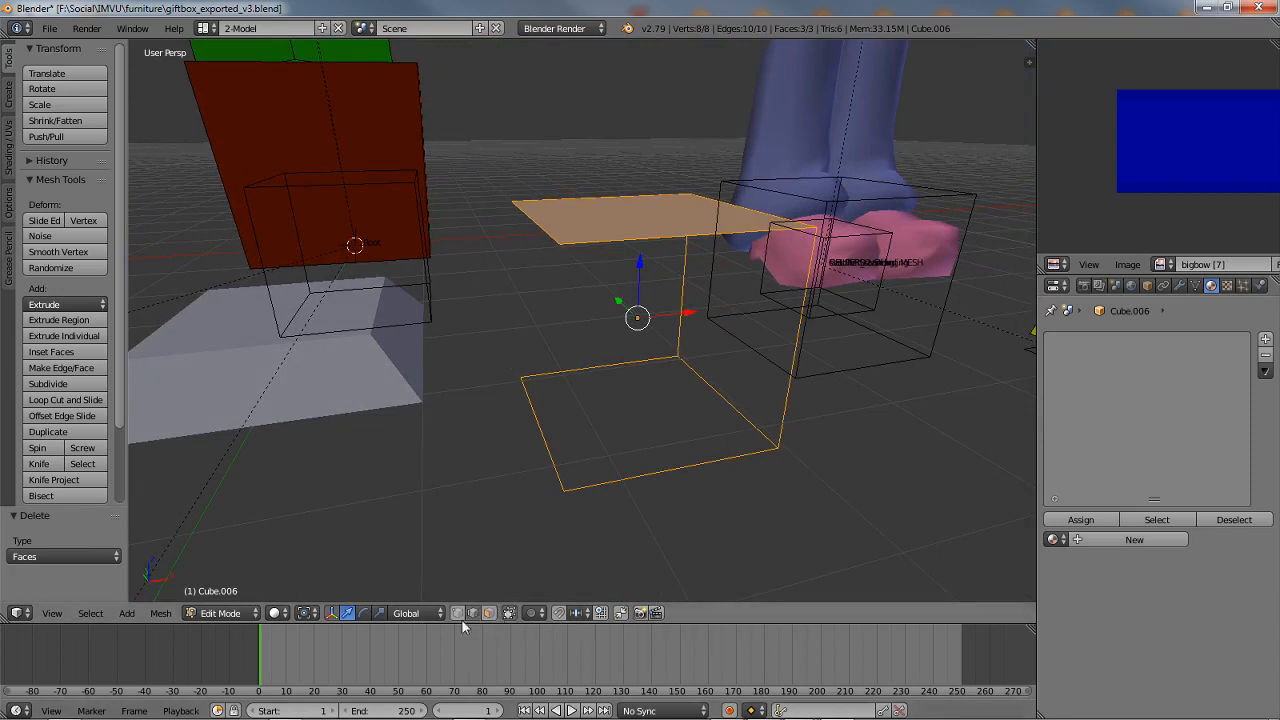
pyautogui.rightClick(535, 224)
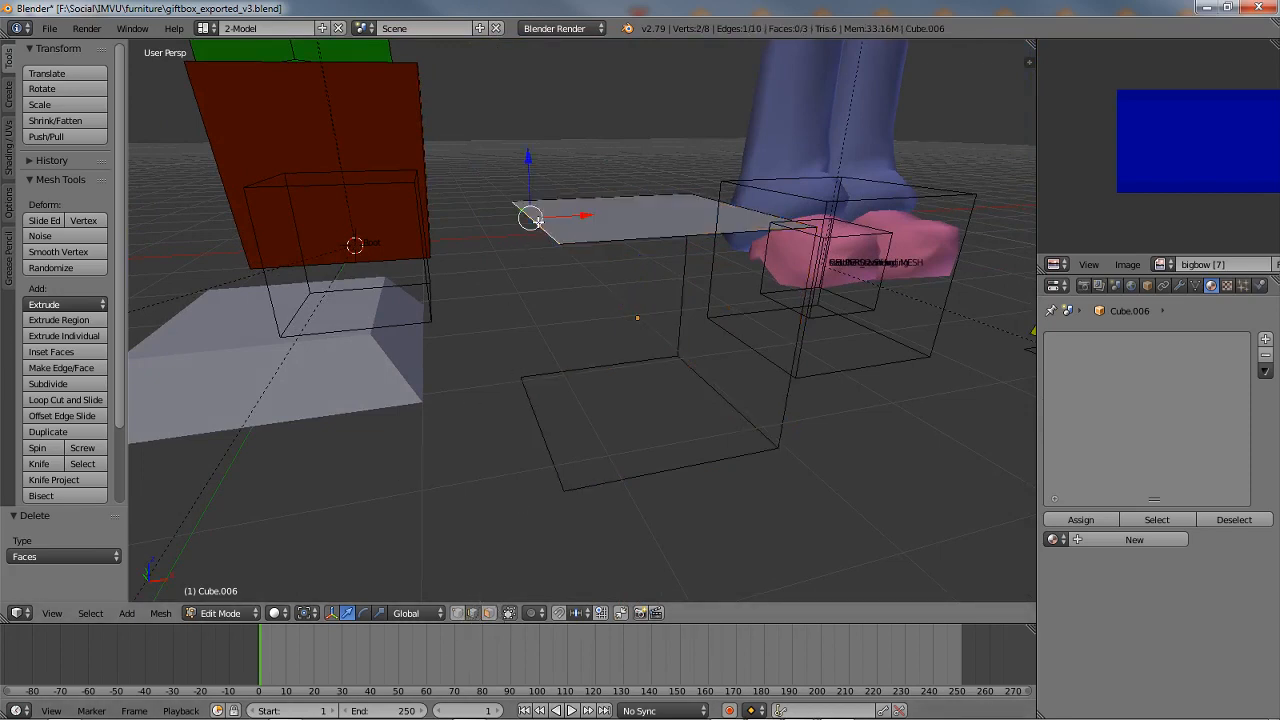
pyautogui.moveTo(541, 230)
pyautogui.mouseDown(button='middle')
pyautogui.moveTo(571, 245)
pyautogui.moveTo(519, 233)
pyautogui.mouseUp(button='middle')
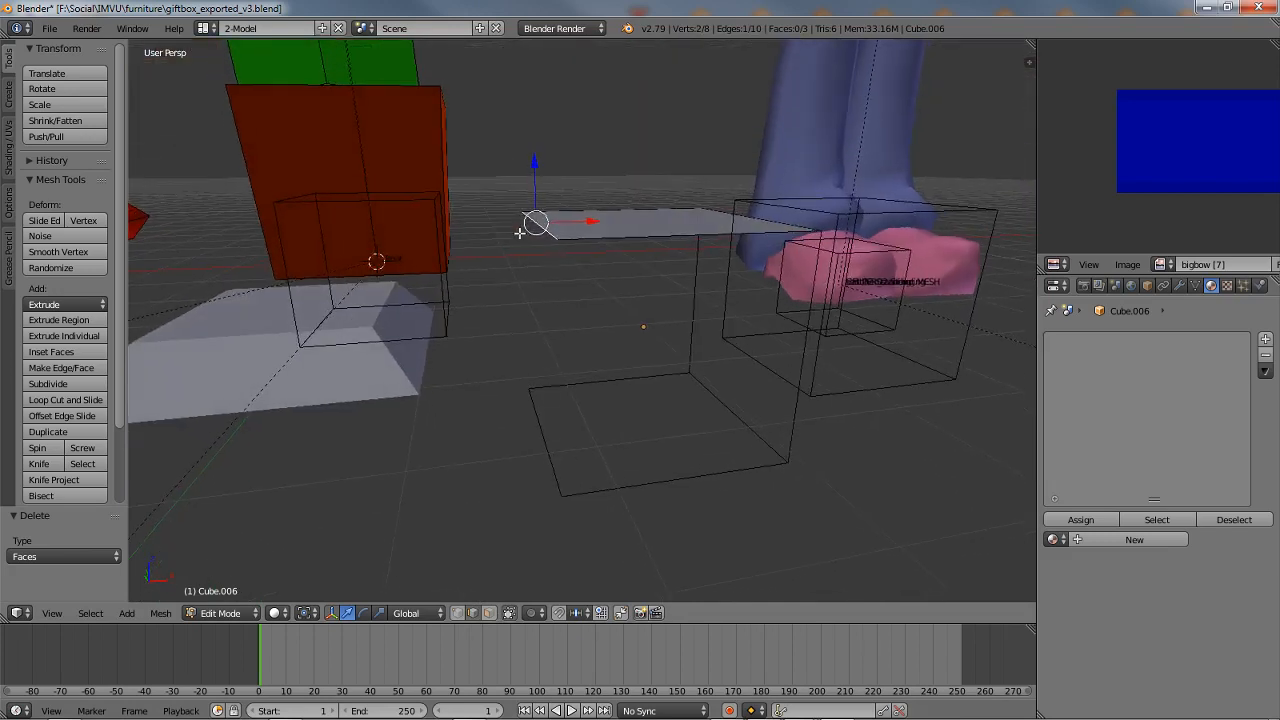
pyautogui.moveTo(537, 163); pyautogui.dragTo(539, 262)
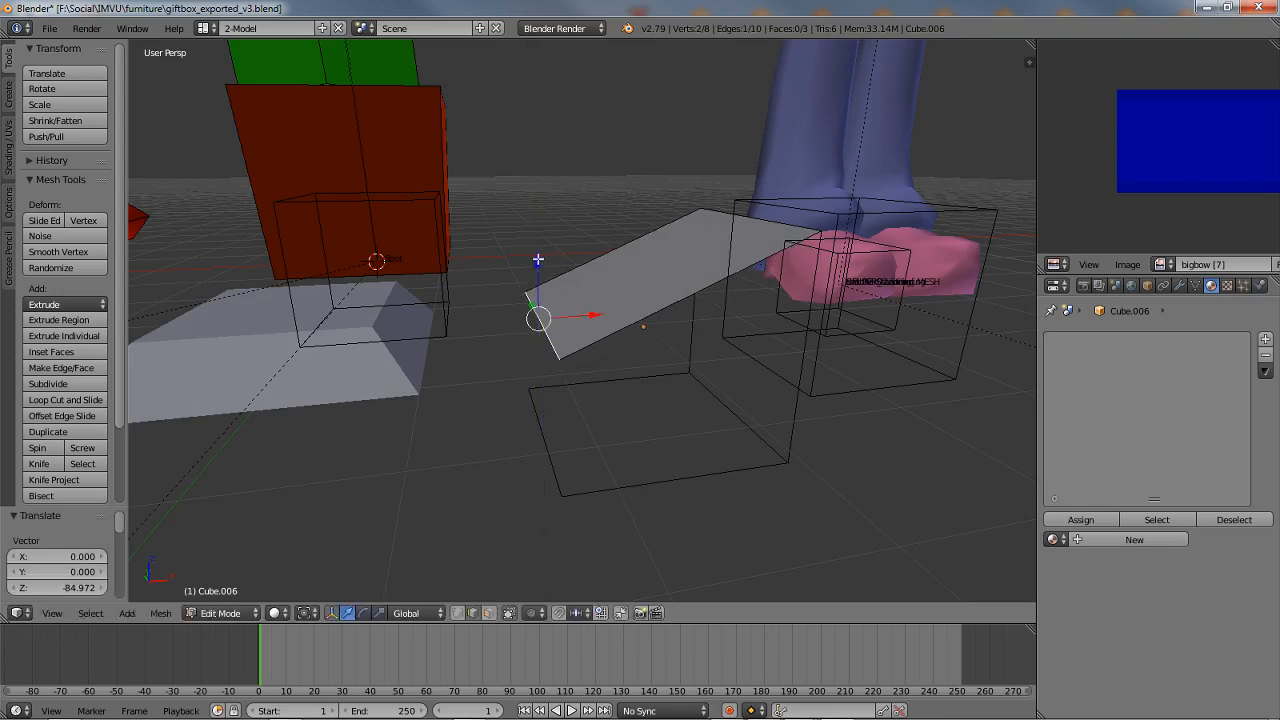
# Step: Raise the opened cube's bottom face about 98 units along Z to near ground level and return to Object Mode
pyautogui.moveTo(776, 384); pyautogui.dragTo(740, 367, button='middle')
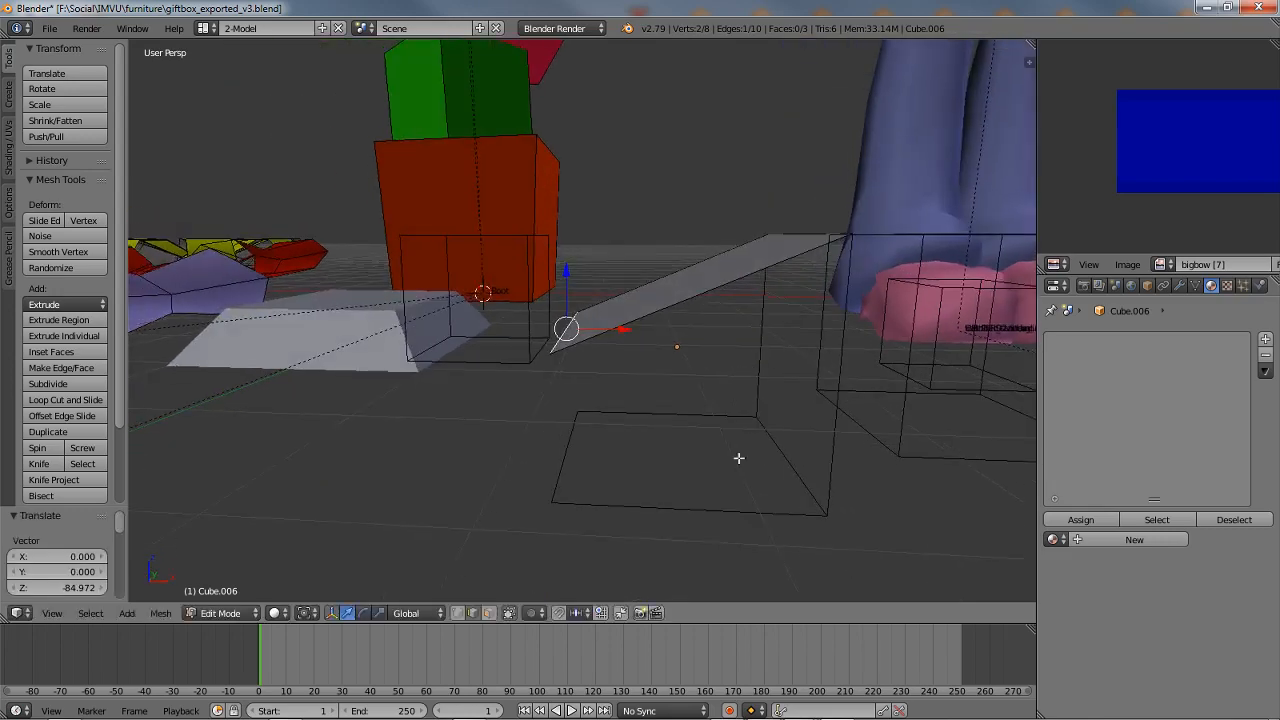
pyautogui.click(489, 614)
pyautogui.moveTo(693, 501); pyautogui.dragTo(707, 432, button='middle')
pyautogui.moveTo(708, 520); pyautogui.dragTo(703, 478, button='middle')
pyautogui.rightClick(712, 531)
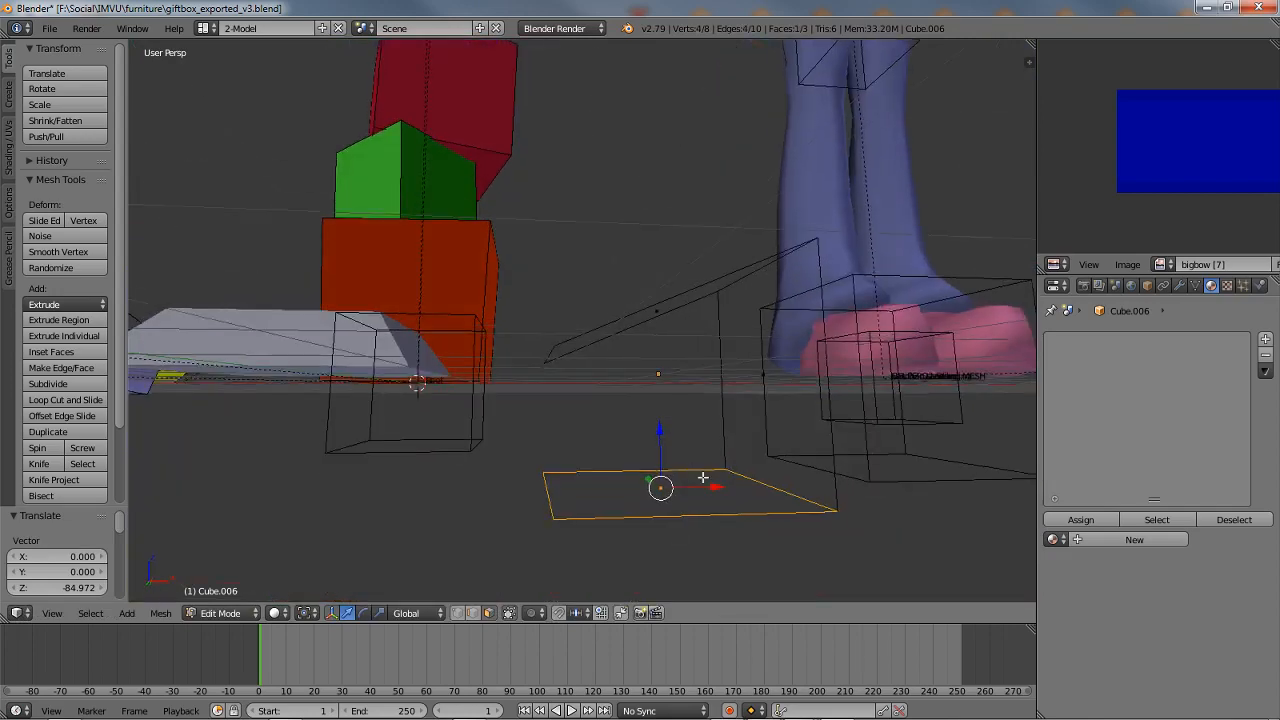
pyautogui.press('KP_1')
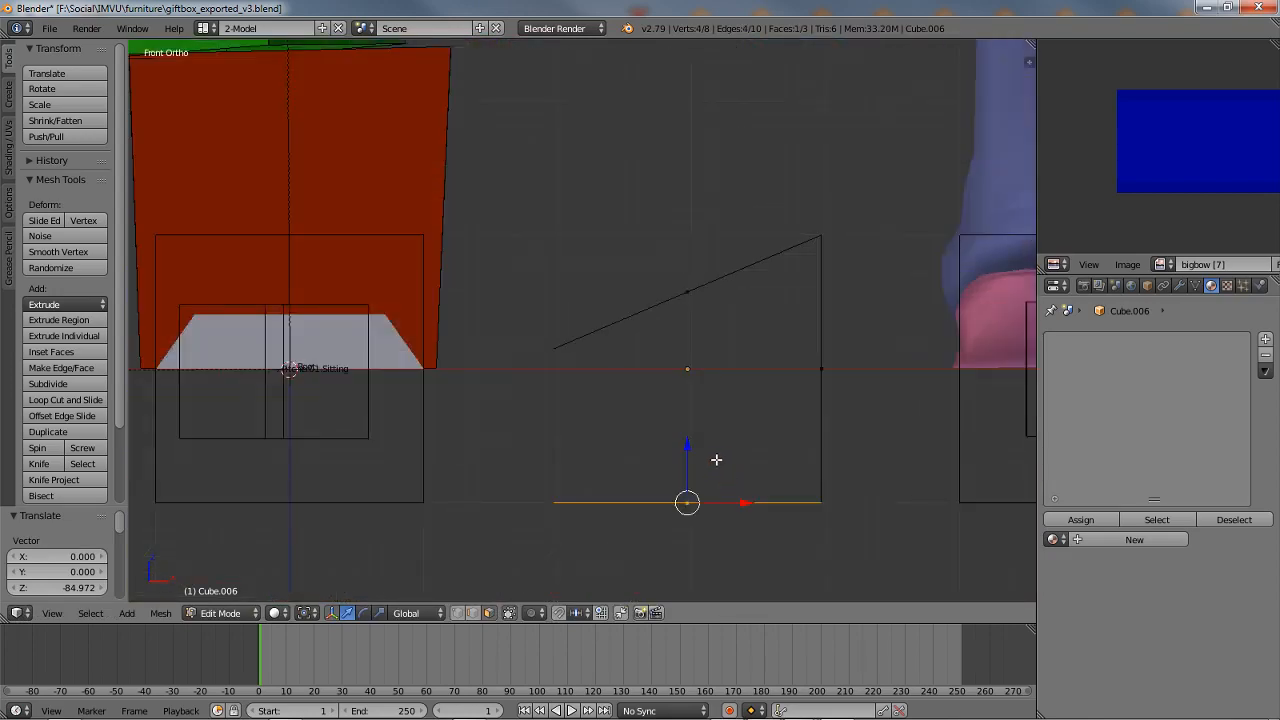
pyautogui.keyDown('ctrl'); pyautogui.moveTo(693, 451); pyautogui.dragTo(689, 320); pyautogui.keyUp('ctrl')
pyautogui.scroll(4, 820, 330)
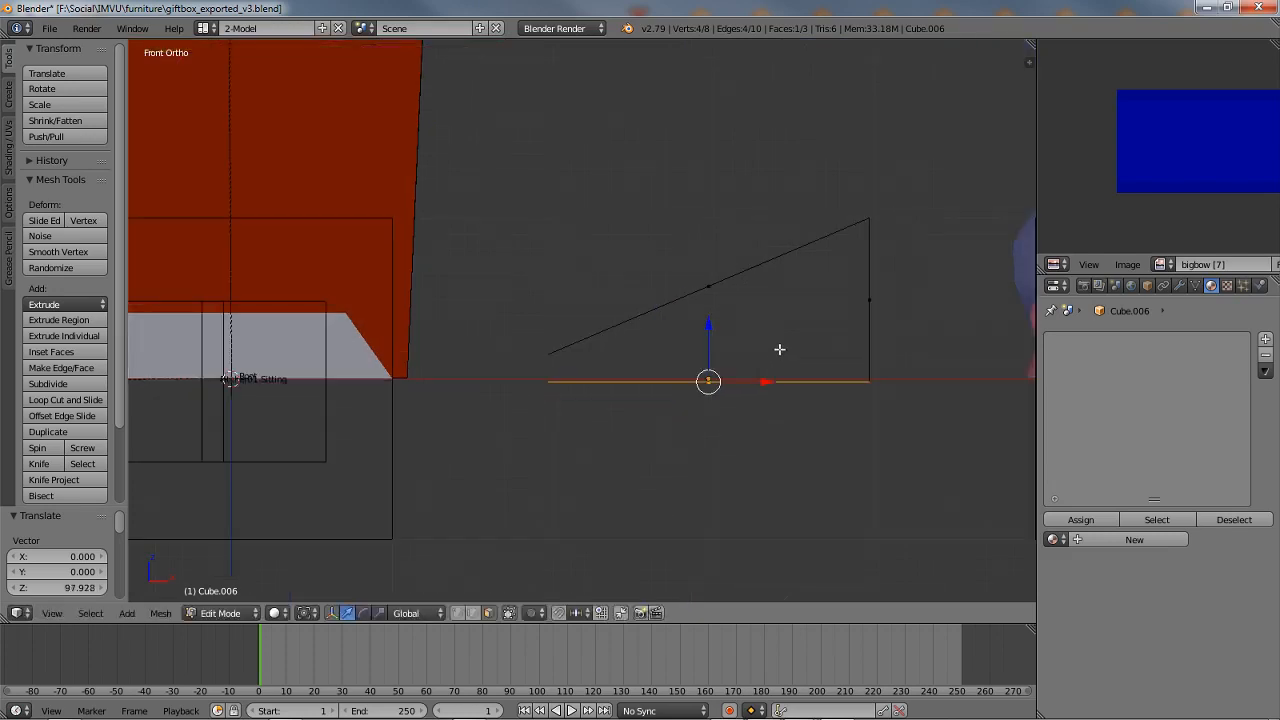
pyautogui.keyDown('shift'); pyautogui.moveTo(596, 340); pyautogui.dragTo(606, 368, button='middle'); pyautogui.keyUp('shift')
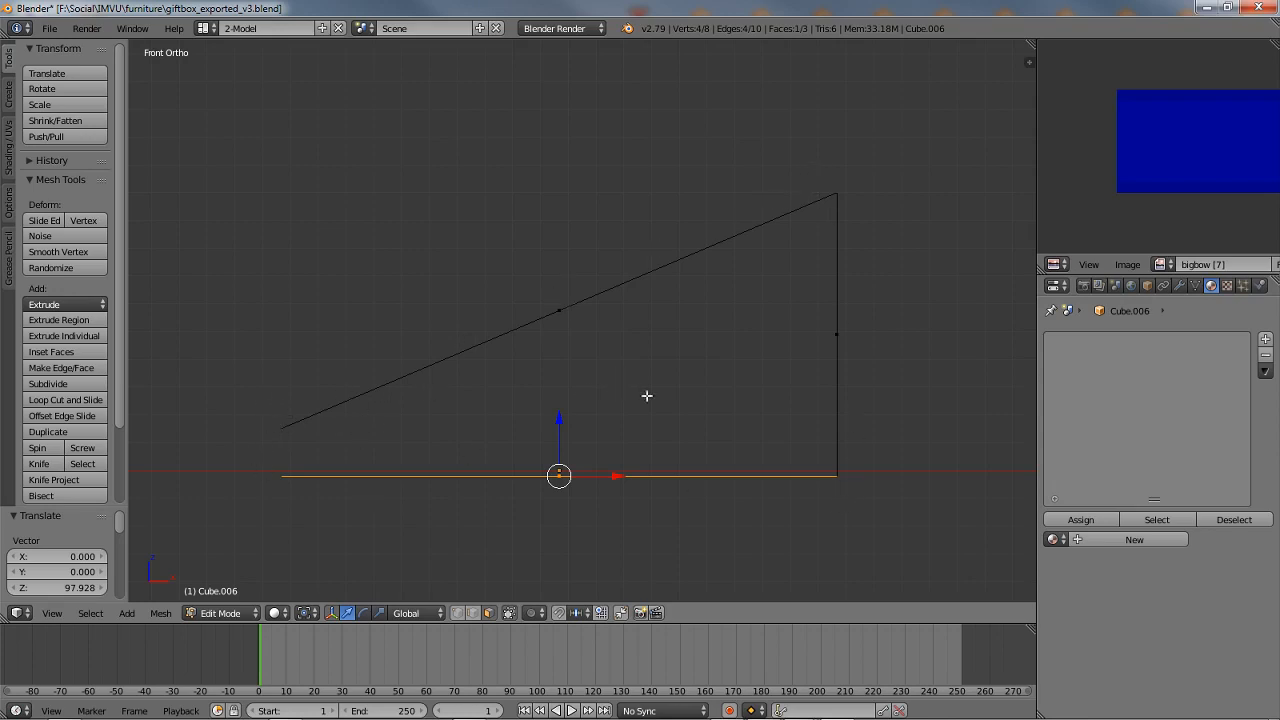
pyautogui.moveTo(653, 399); pyautogui.dragTo(714, 418, button='middle')
pyautogui.press('Tab')
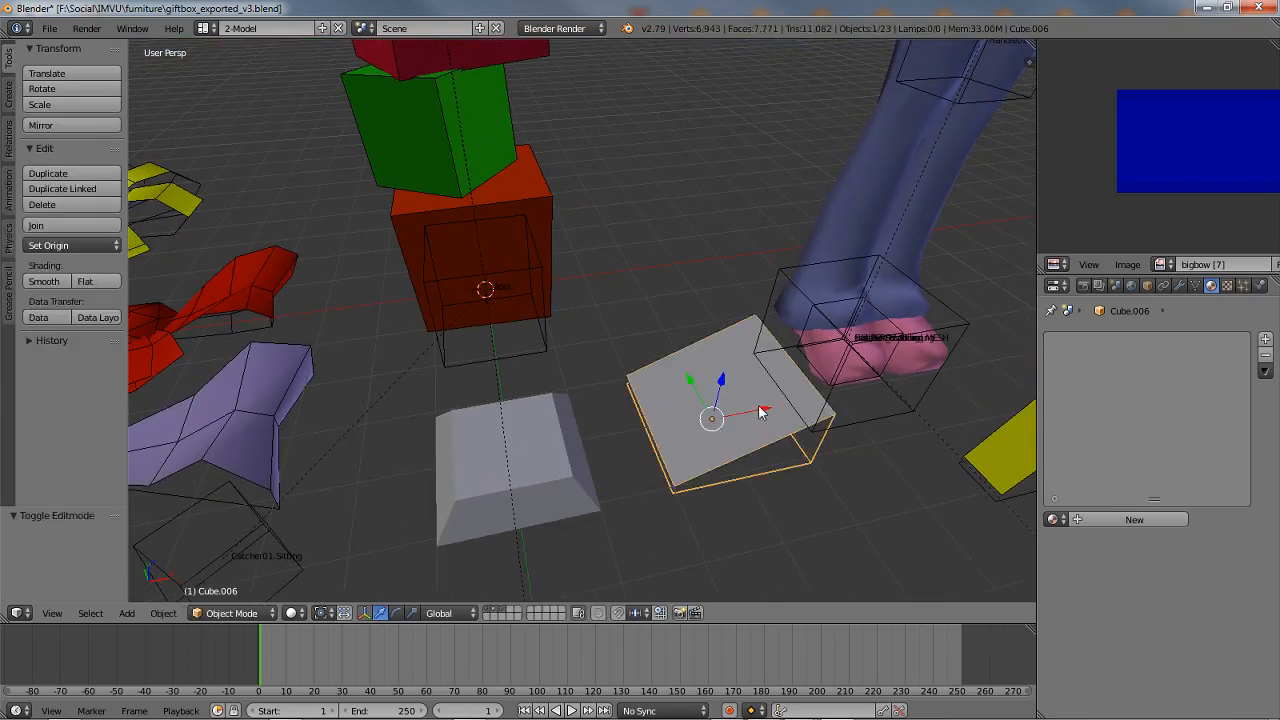
# Step: Move the opened, sloped block -100 units along X so it sits against the tapered block
pyautogui.keyDown('ctrl'); pyautogui.moveTo(761, 408); pyautogui.dragTo(703, 415); pyautogui.keyUp('ctrl')
pyautogui.moveTo(705, 450); pyautogui.dragTo(750, 456, button='middle')
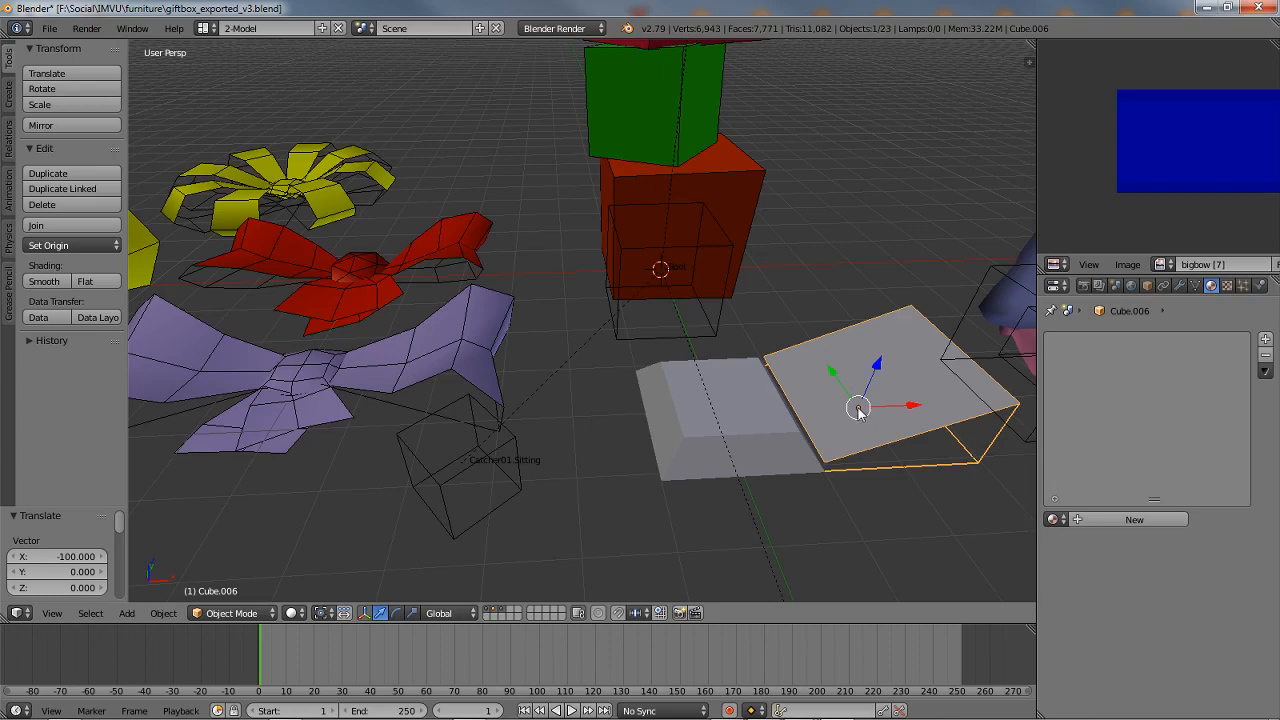
pyautogui.moveTo(857, 418); pyautogui.dragTo(700, 420, button='middle')
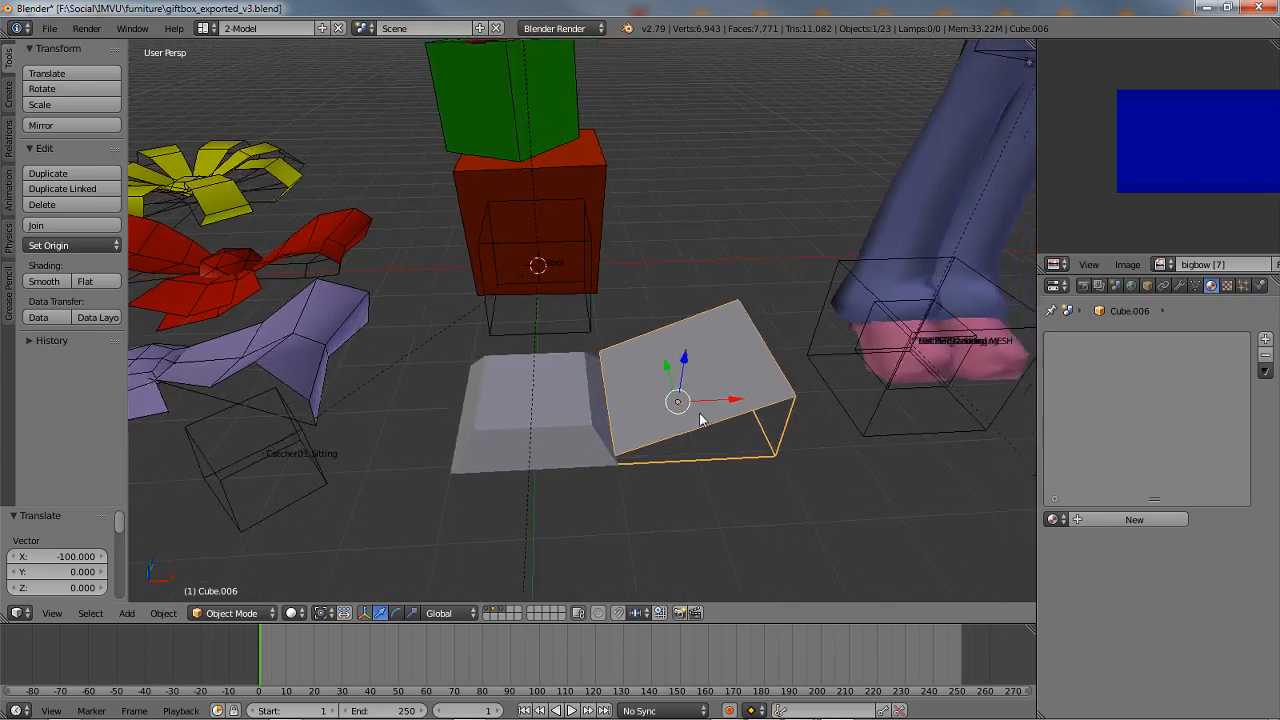
pyautogui.scroll(3, 720, 429)
pyautogui.scroll(-2, 724, 430)
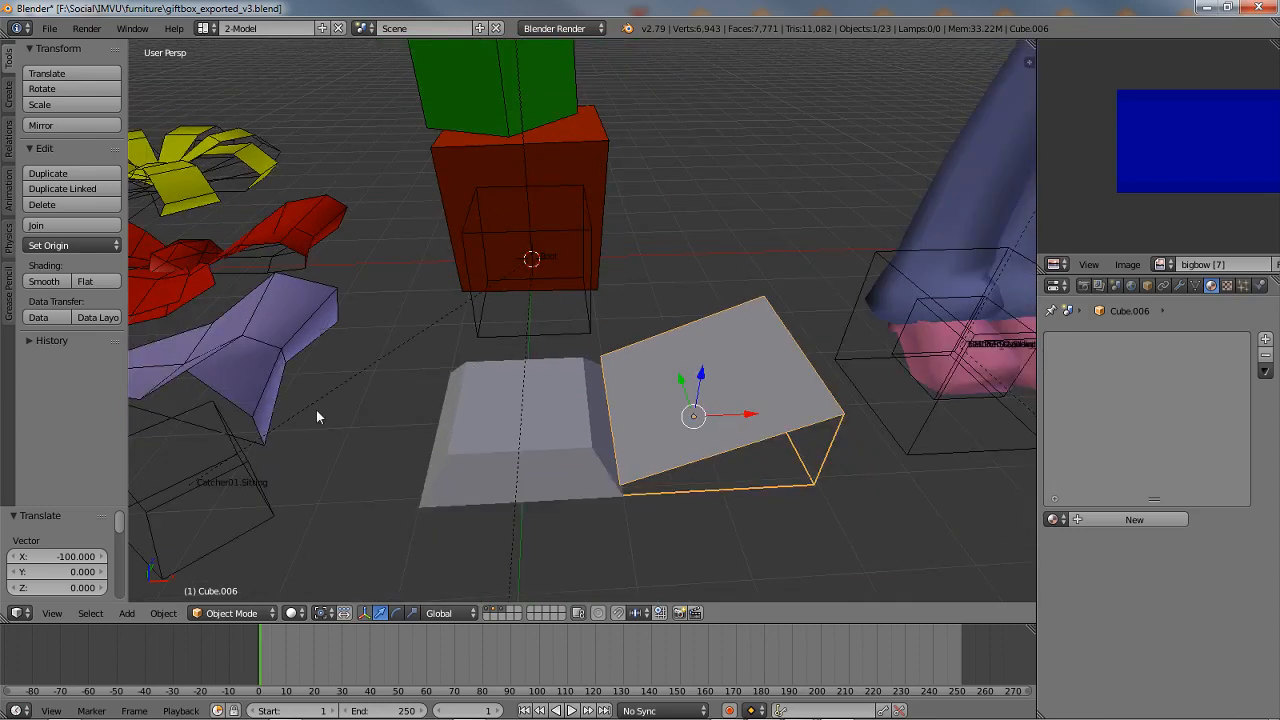
# Step: Examine the face layout of the large purple bow by selecting the four faces of its loop nearest the gift boxes in Edit Mode
pyautogui.moveTo(316, 417); pyautogui.dragTo(752, 440, button='middle')
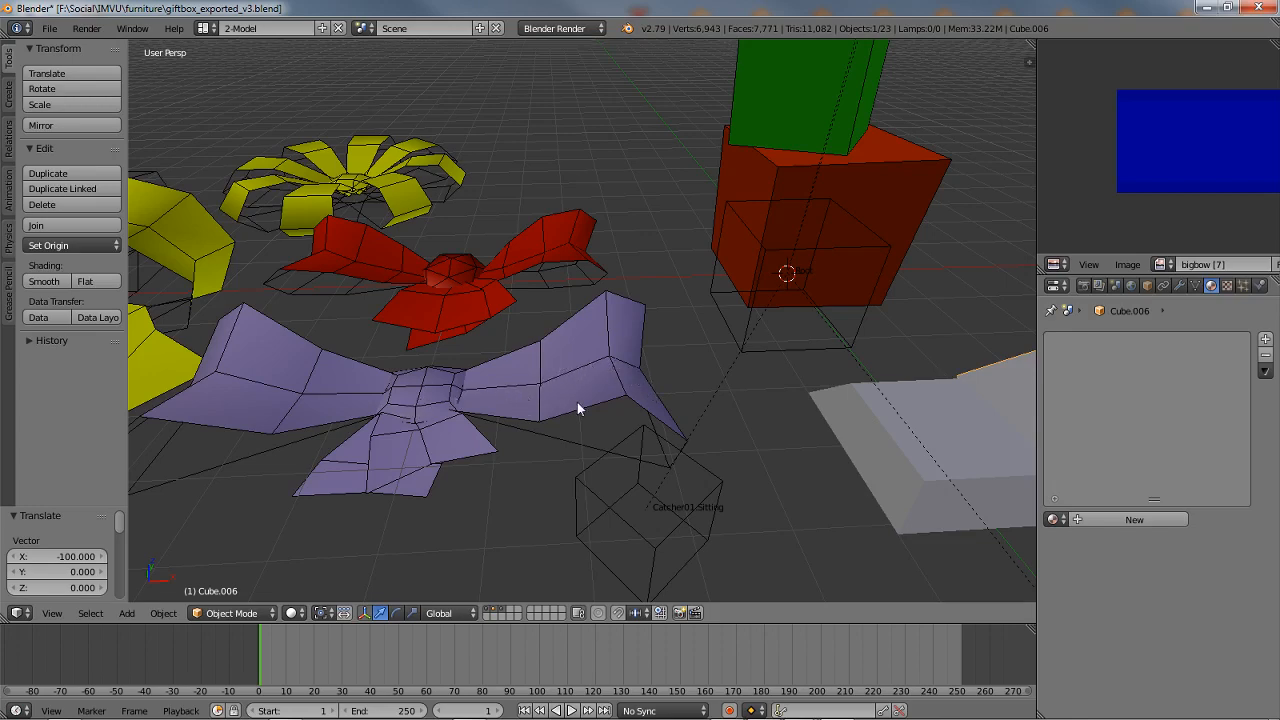
pyautogui.scroll(2, 577, 402)
pyautogui.press('Tab')
pyautogui.press('Tab')
pyautogui.rightClick(563, 425)
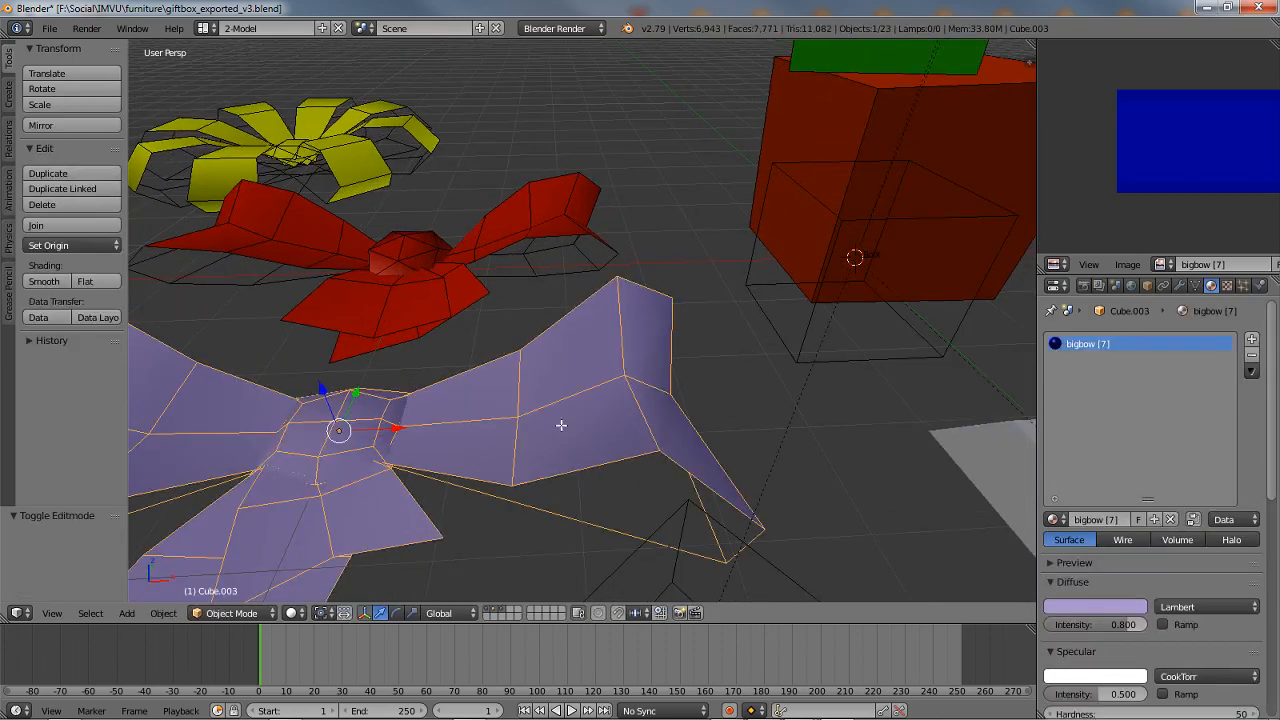
pyautogui.press('Tab')
pyautogui.rightClick(561, 425)
pyautogui.rightClick(566, 361)
pyautogui.keyDown('shift'); pyautogui.rightClick(476, 403); pyautogui.keyUp('shift')
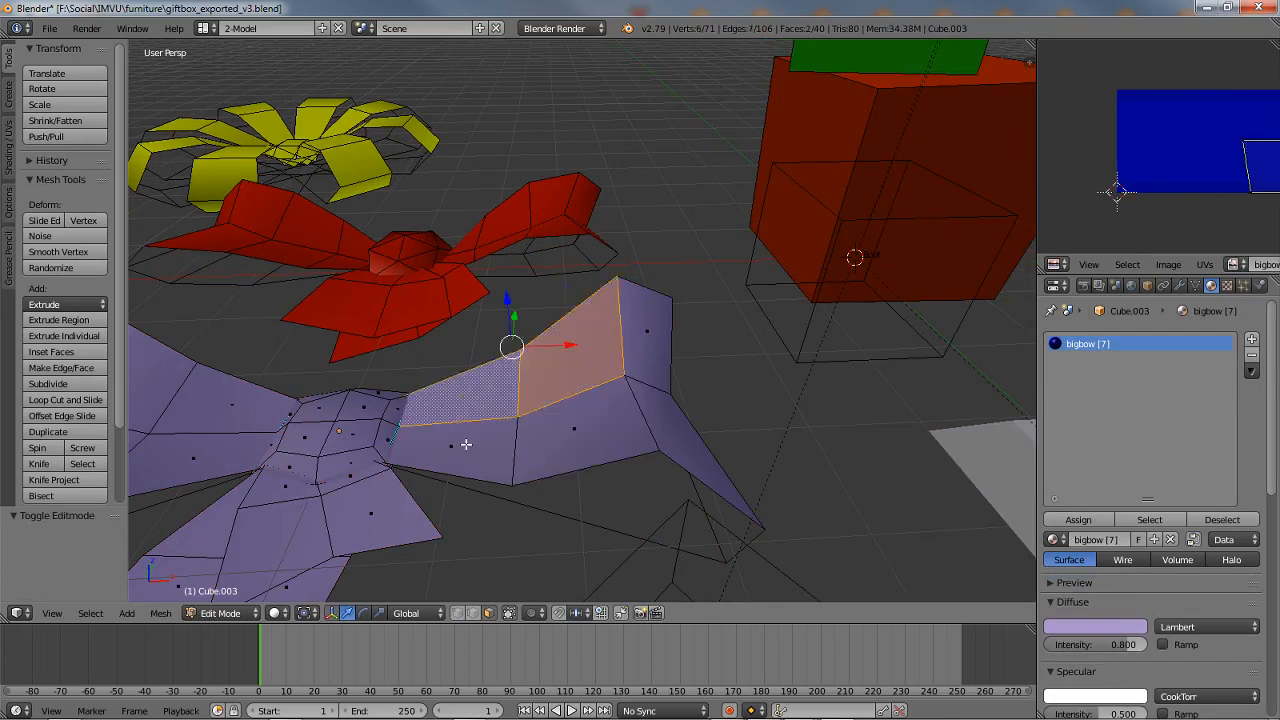
pyautogui.keyDown('shift'); pyautogui.rightClick(466, 444); pyautogui.keyUp('shift')
pyautogui.keyDown('shift'); pyautogui.rightClick(606, 414); pyautogui.keyUp('shift')
pyautogui.press('Tab')
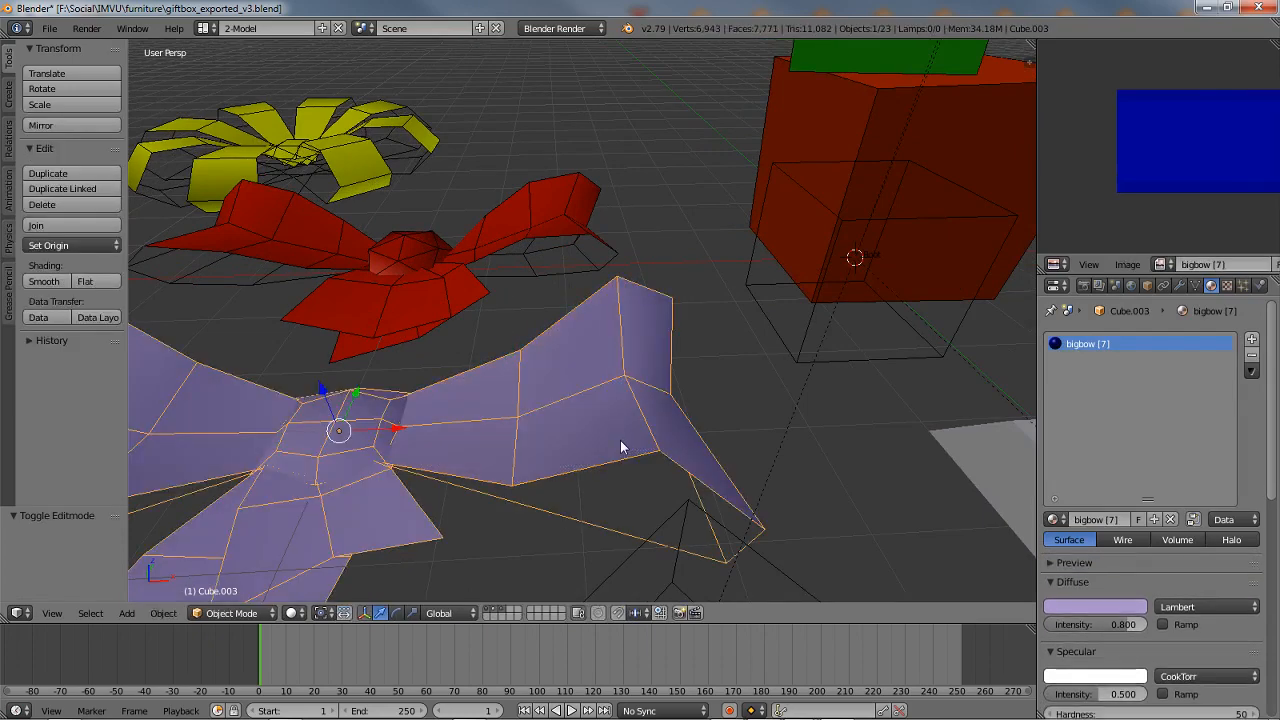
# Step: Add two evenly spaced loop cuts across the sloped top face of the opened block, parallel to the tapered block's edge
pyautogui.scroll(-3, 620, 440)
pyautogui.keyDown('shift'); pyautogui.moveTo(853, 453); pyautogui.dragTo(473, 458, button='middle'); pyautogui.keyUp('shift')
pyautogui.rightClick(730, 405)
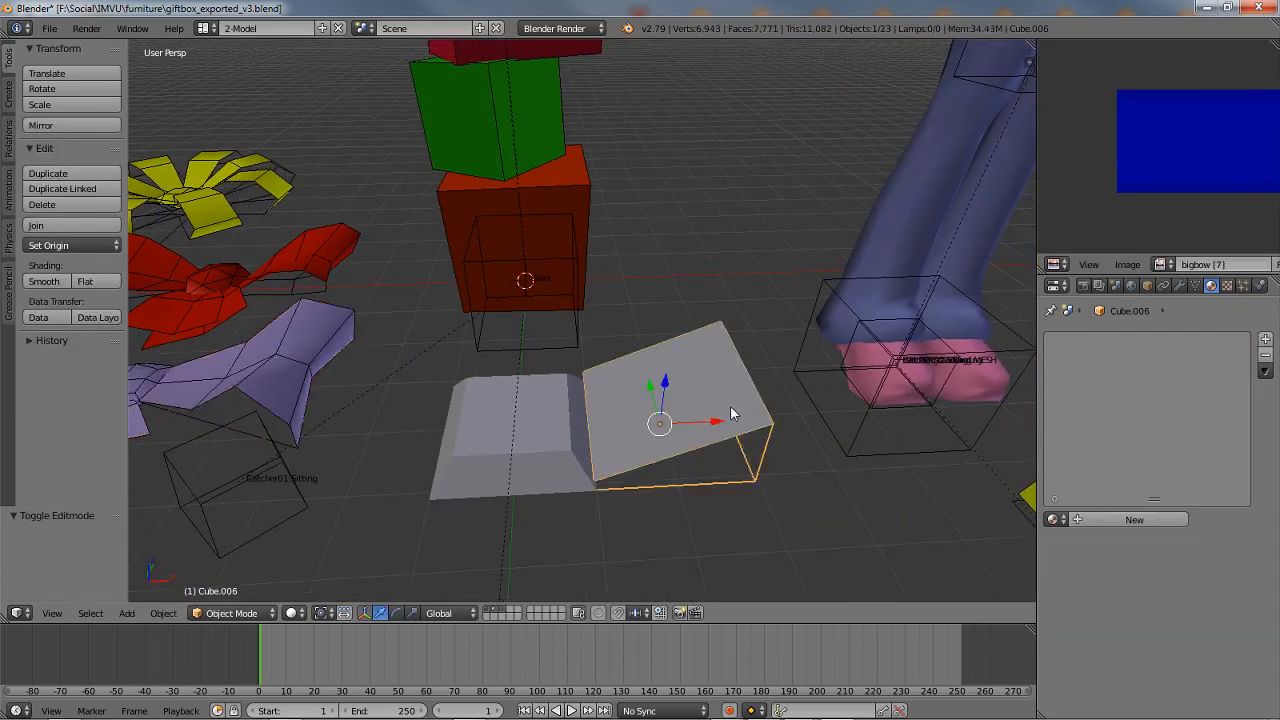
pyautogui.press('Tab')
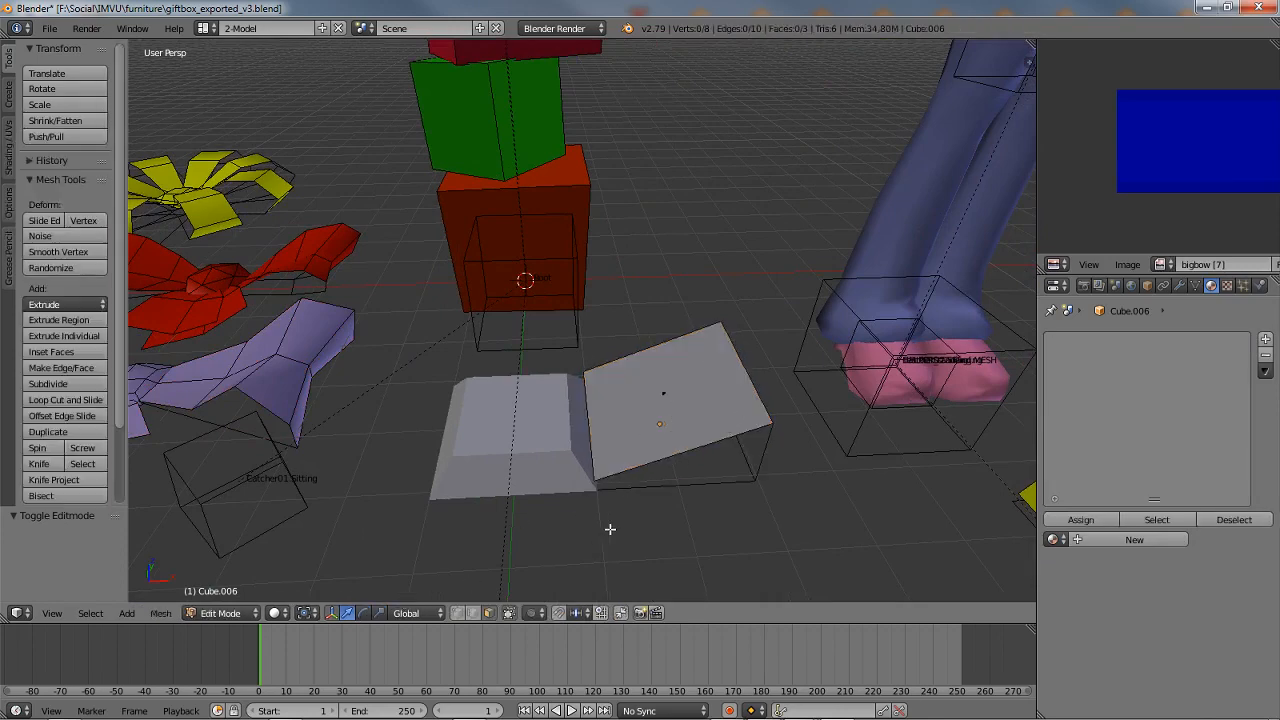
pyautogui.keyDown('shift'); pyautogui.moveTo(664, 487); pyautogui.dragTo(606, 473, button='middle'); pyautogui.keyUp('shift')
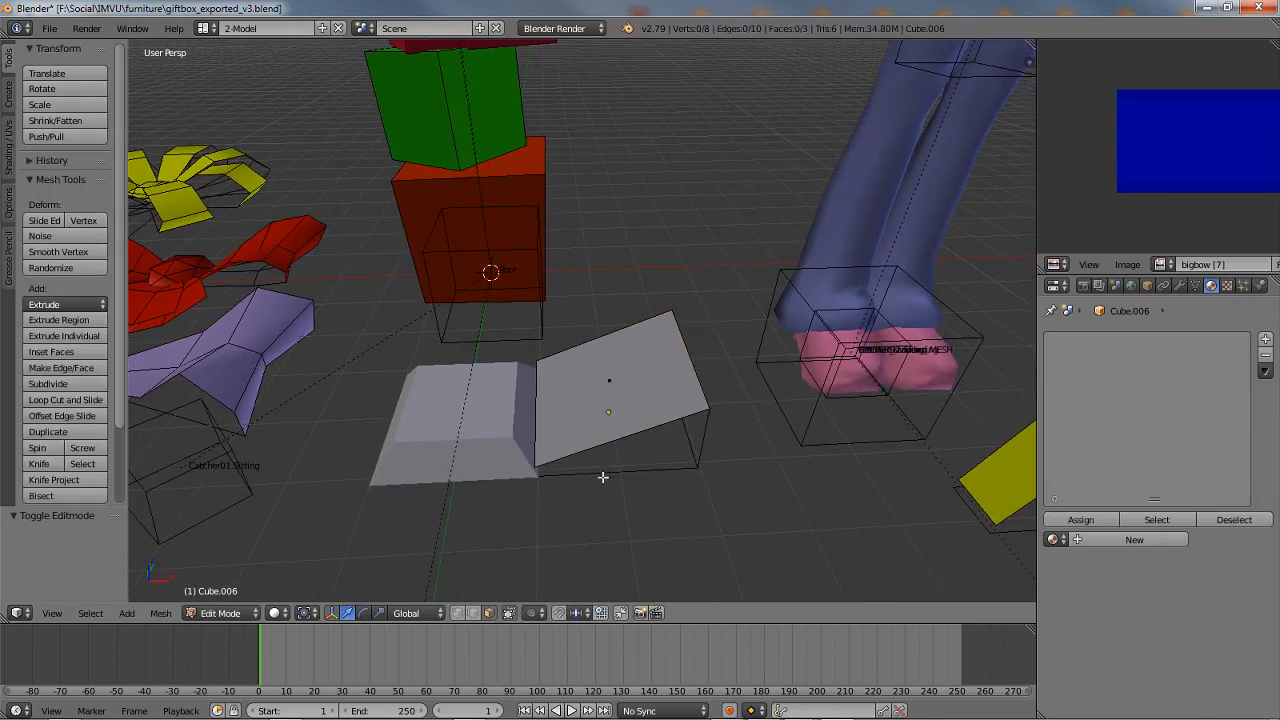
pyautogui.click(473, 615)
pyautogui.click(65, 399)
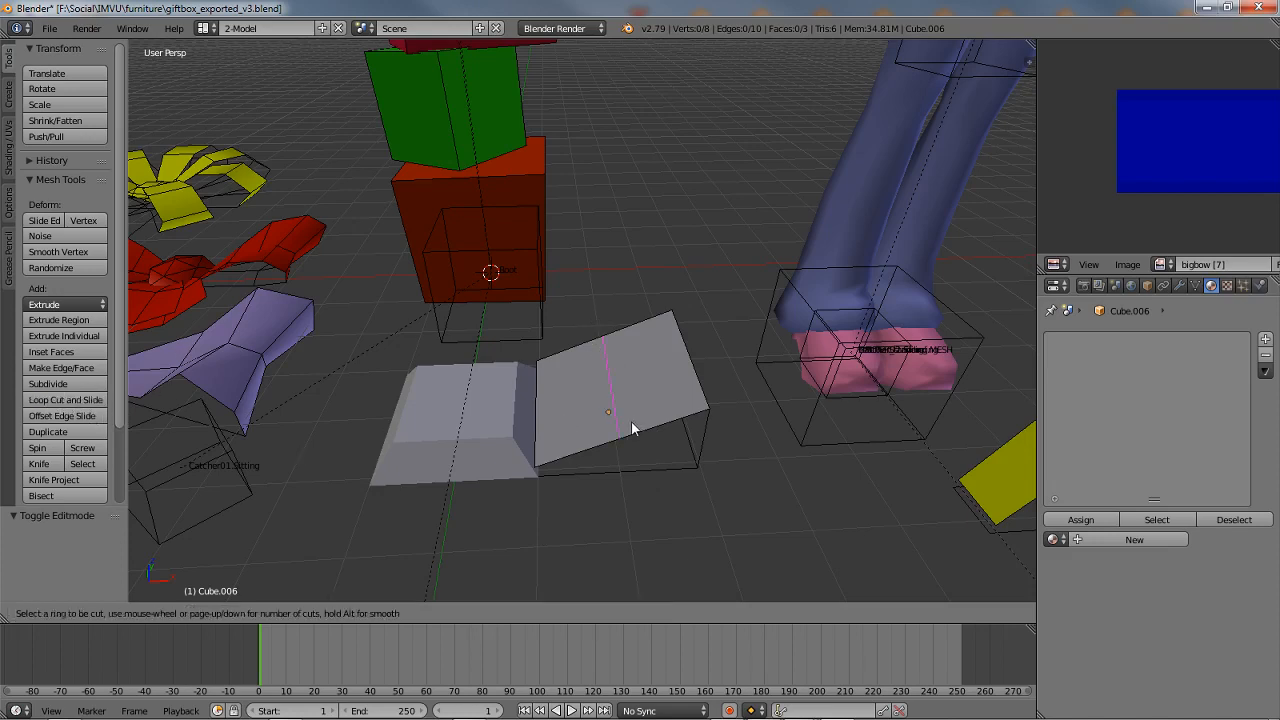
pyautogui.scroll(1, 631, 421)
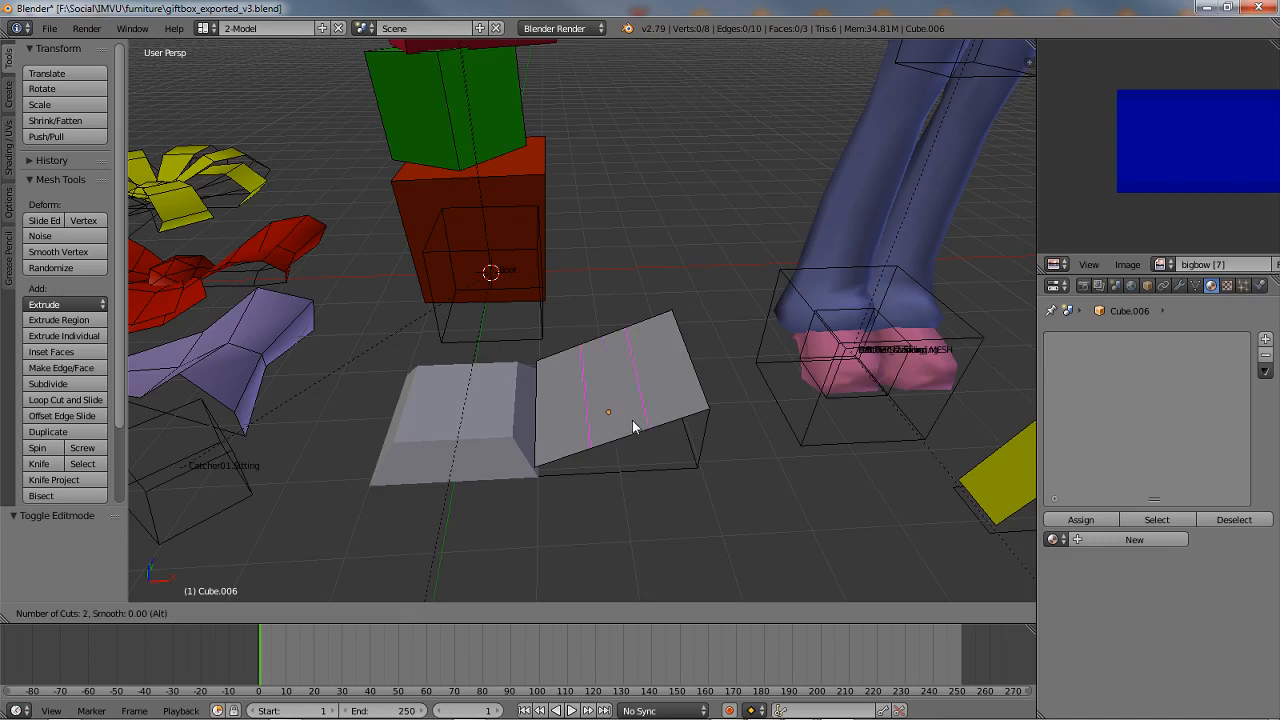
pyautogui.click(629, 419)
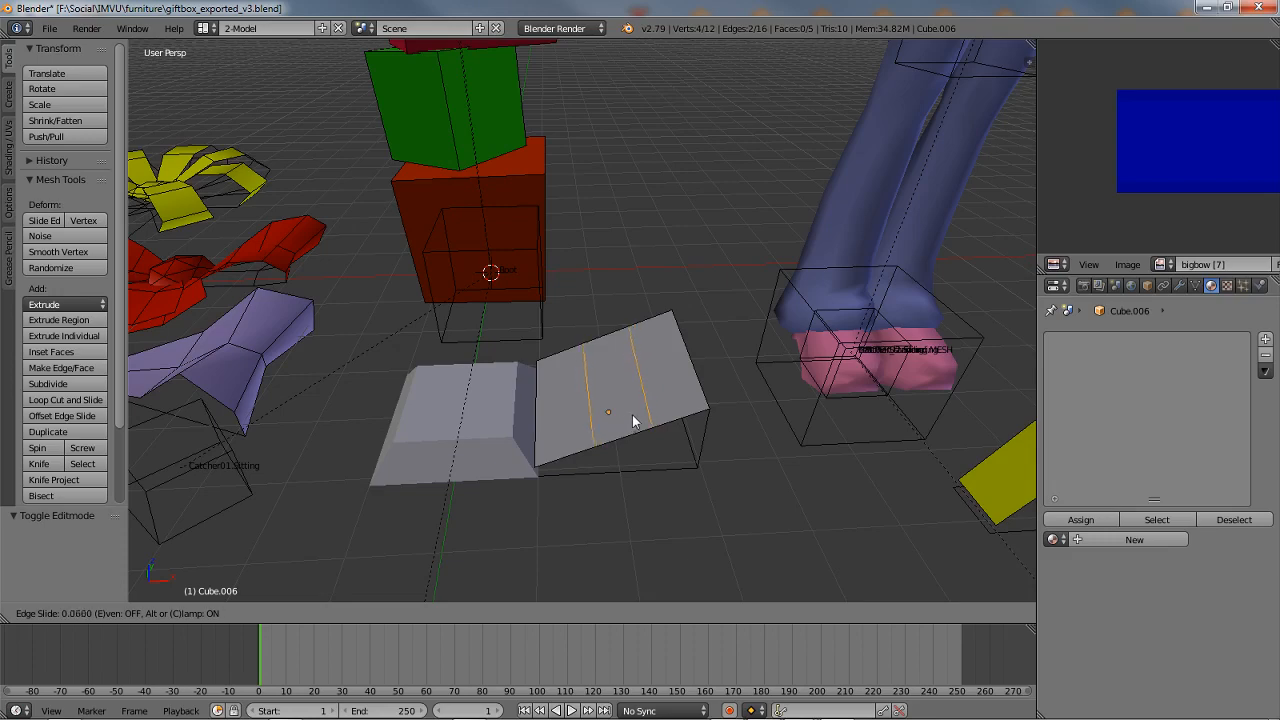
pyautogui.click(629, 415)
# Step: Add one horizontal loop cut through the middle of the opened block's outer side face
pyautogui.moveTo(629, 415); pyautogui.dragTo(588, 365, button='middle')
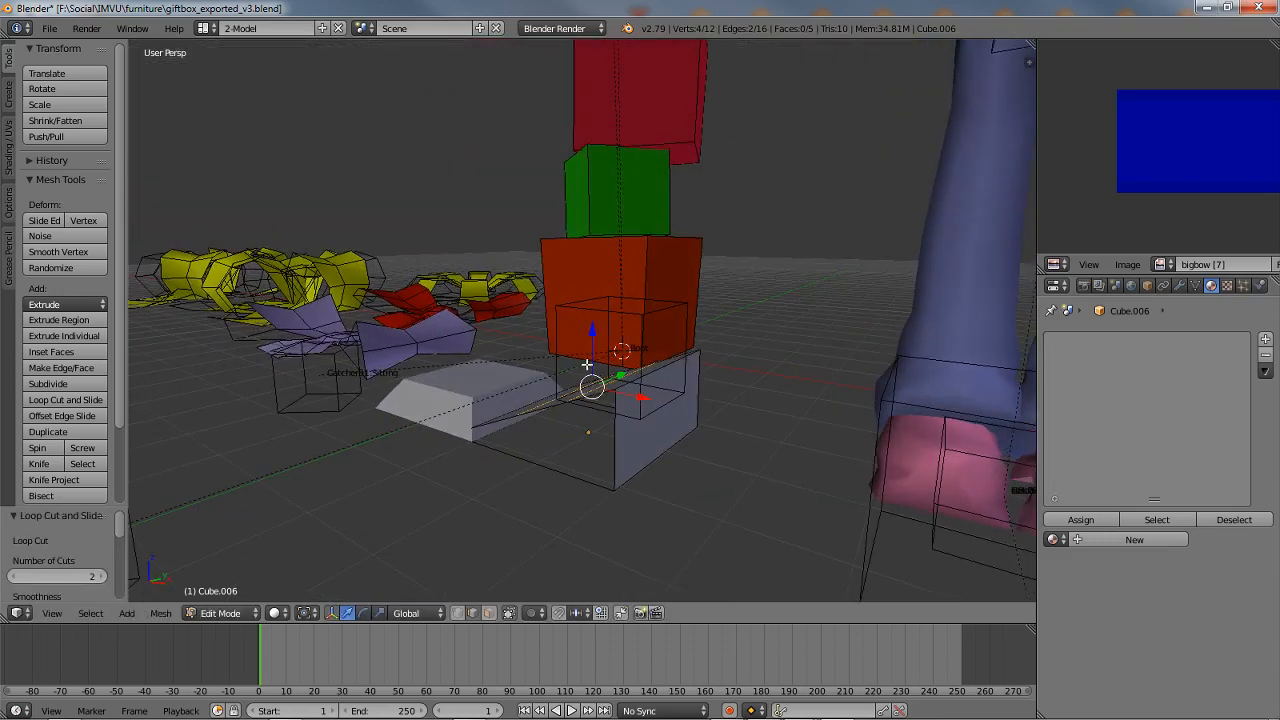
pyautogui.moveTo(588, 365); pyautogui.dragTo(568, 434, button='middle')
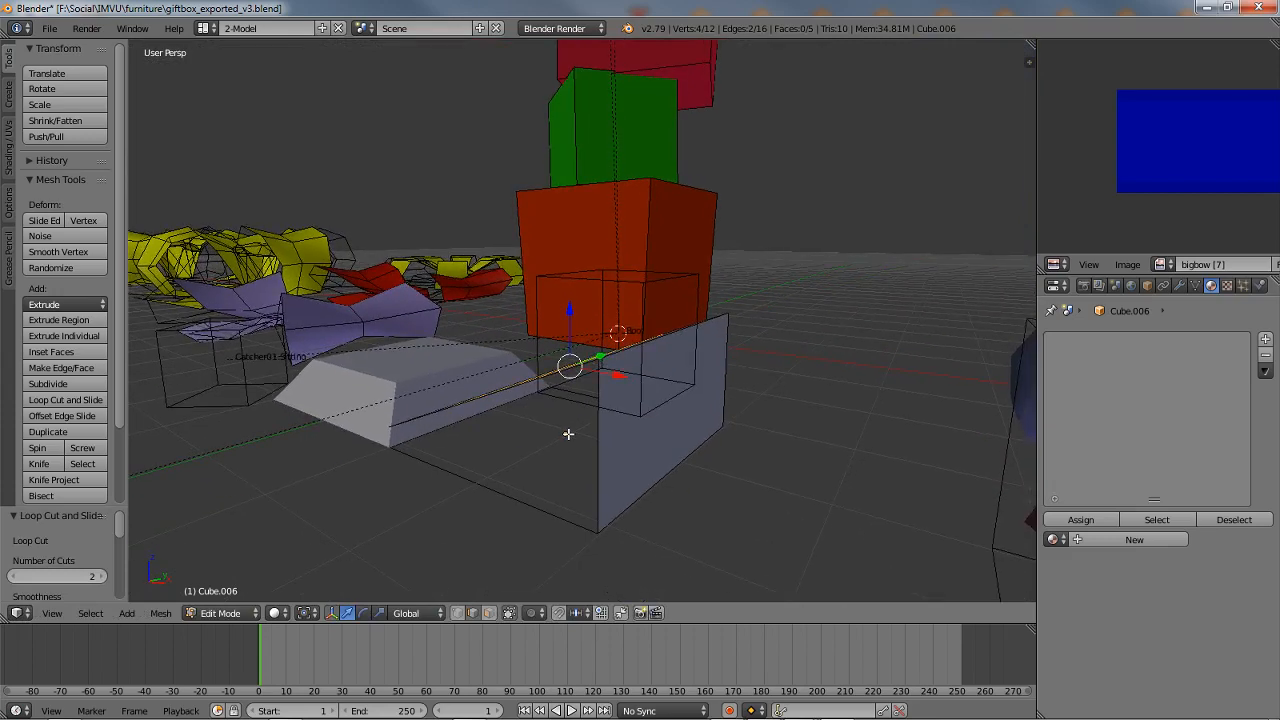
pyautogui.moveTo(570, 432); pyautogui.dragTo(592, 434, button='middle')
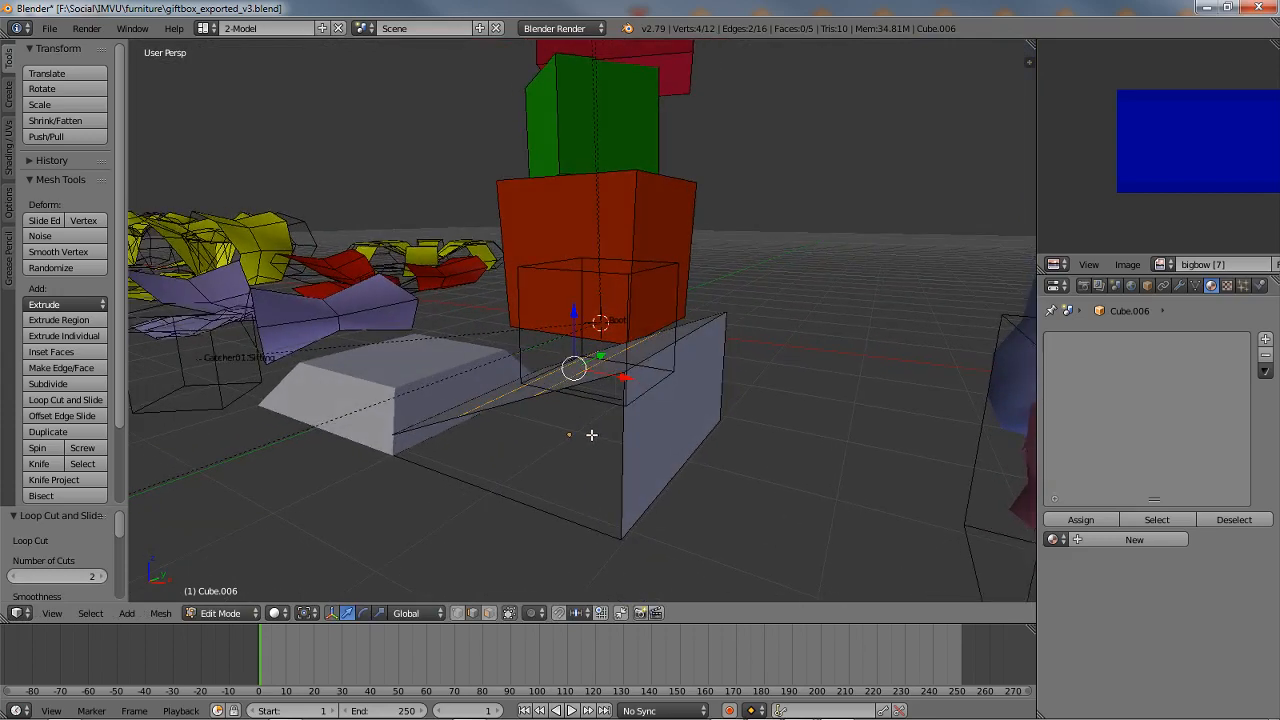
pyautogui.click(58, 400)
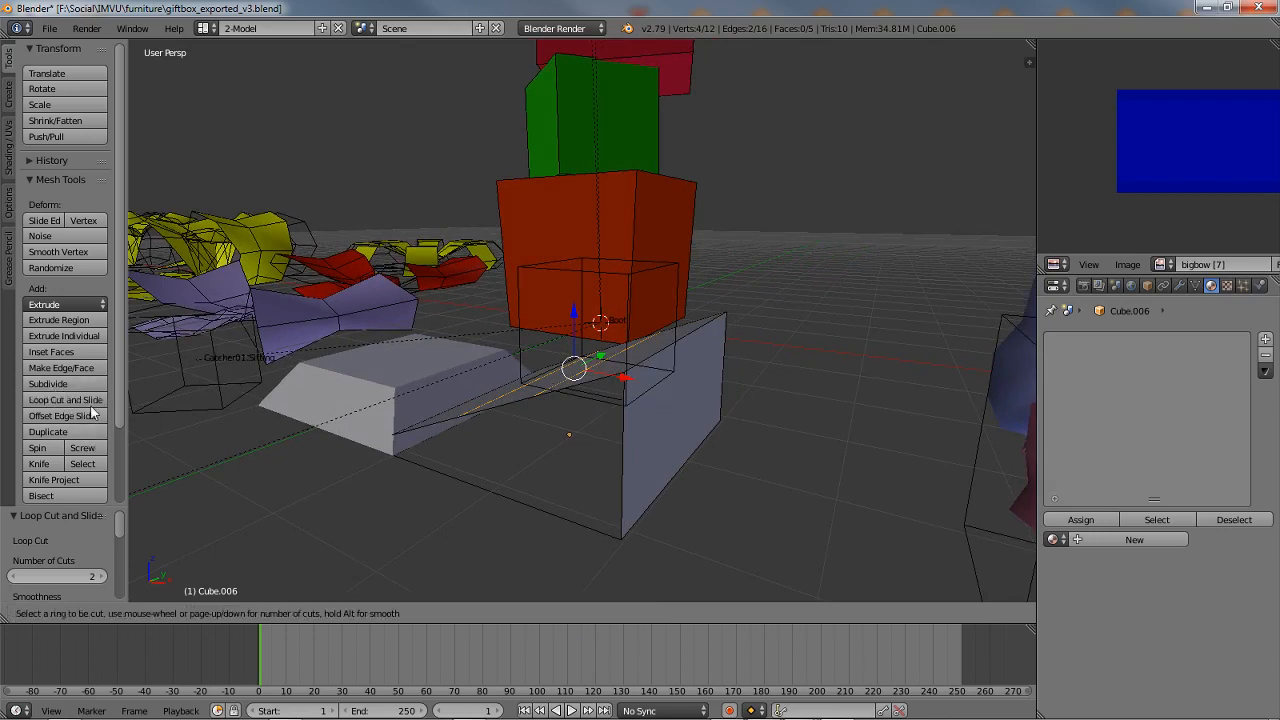
pyautogui.click(632, 446)
pyautogui.click(629, 446)
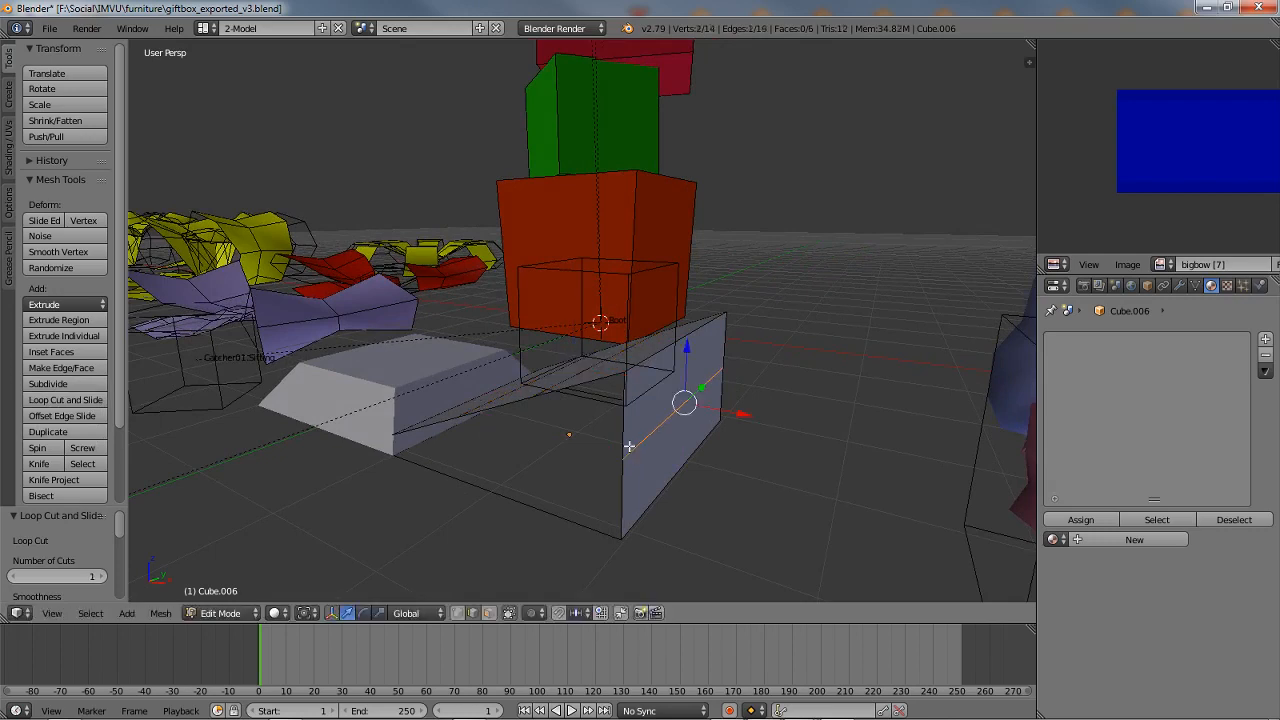
# Step: Show the opened block in a front orthographic wireframe view with vertex selection enabled
pyautogui.moveTo(629, 446); pyautogui.dragTo(651, 430, button='middle')
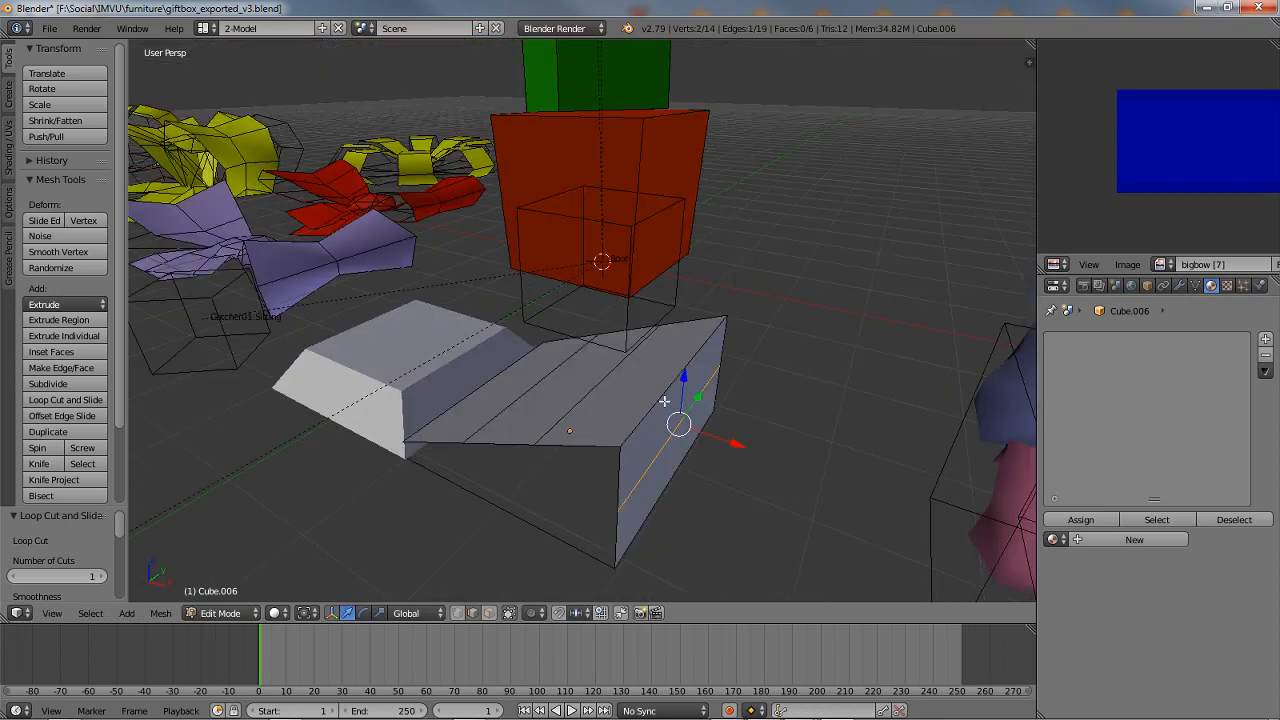
pyautogui.press('KP_1')
pyautogui.scroll(4, 664, 400)
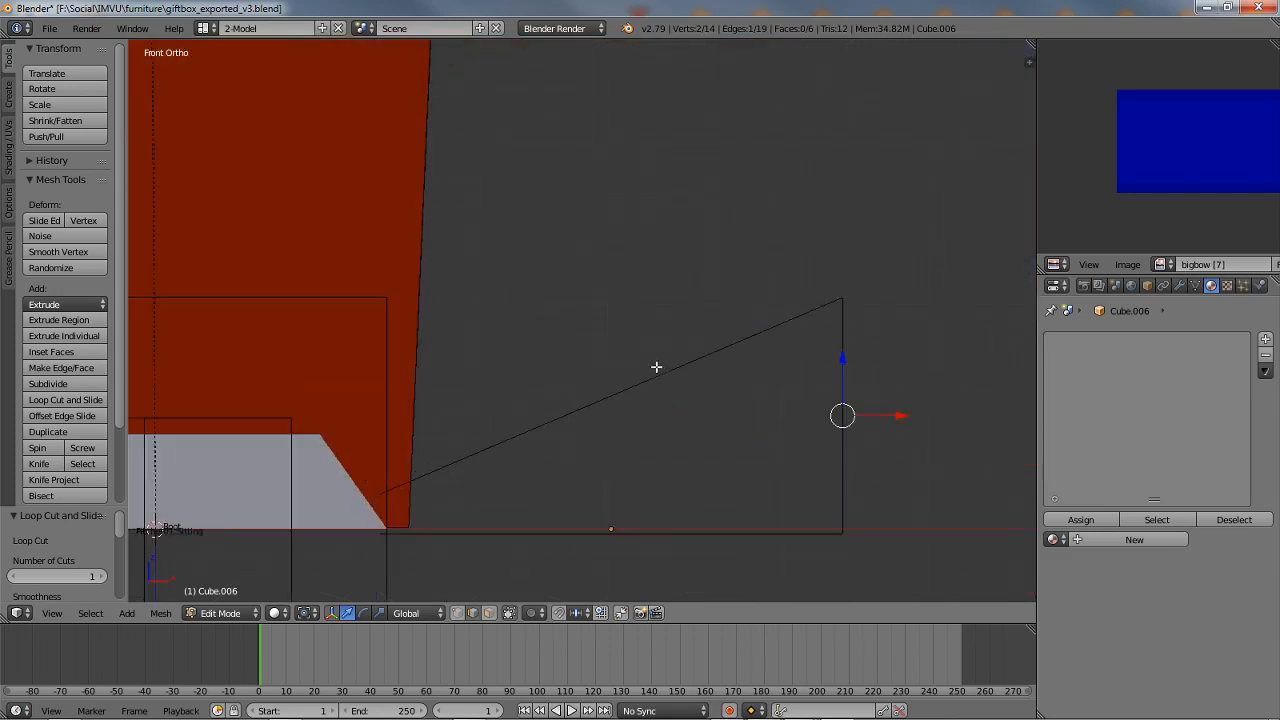
pyautogui.keyDown('shift'); pyautogui.moveTo(581, 482); pyautogui.dragTo(522, 438, button='middle'); pyautogui.keyUp('shift')
pyautogui.click(51, 612)
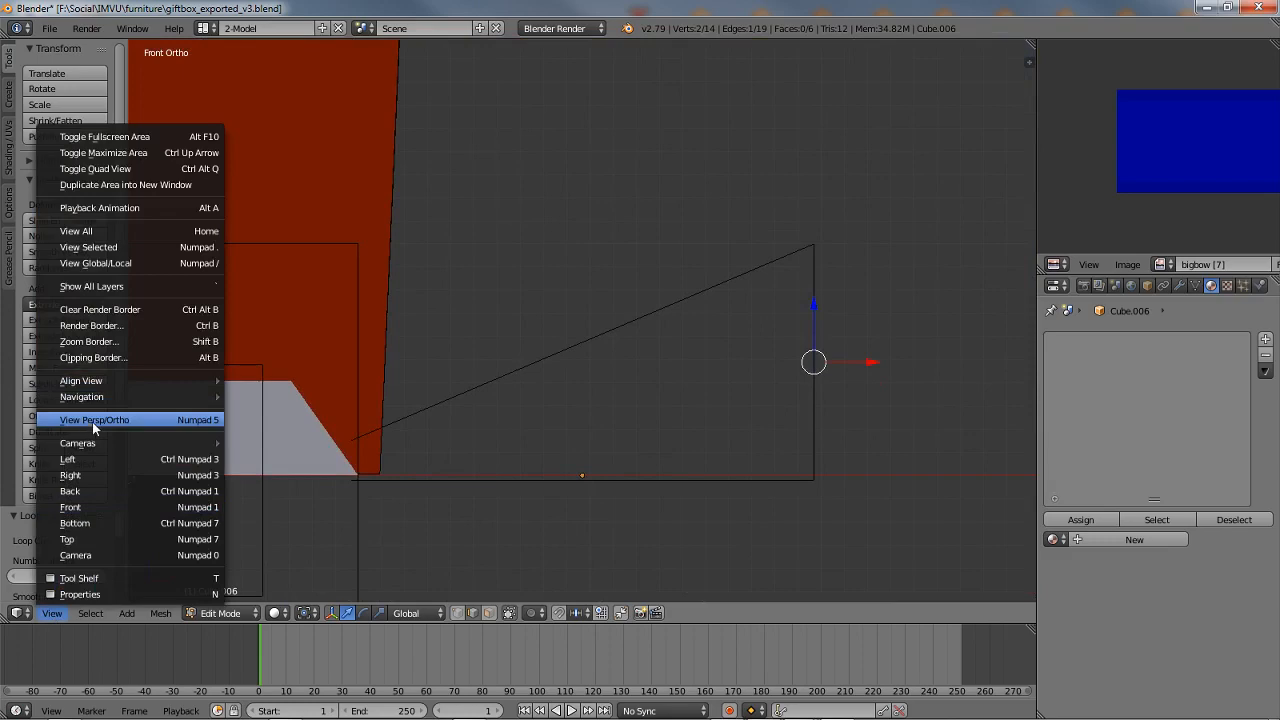
pyautogui.click(96, 421)
pyautogui.click(52, 613)
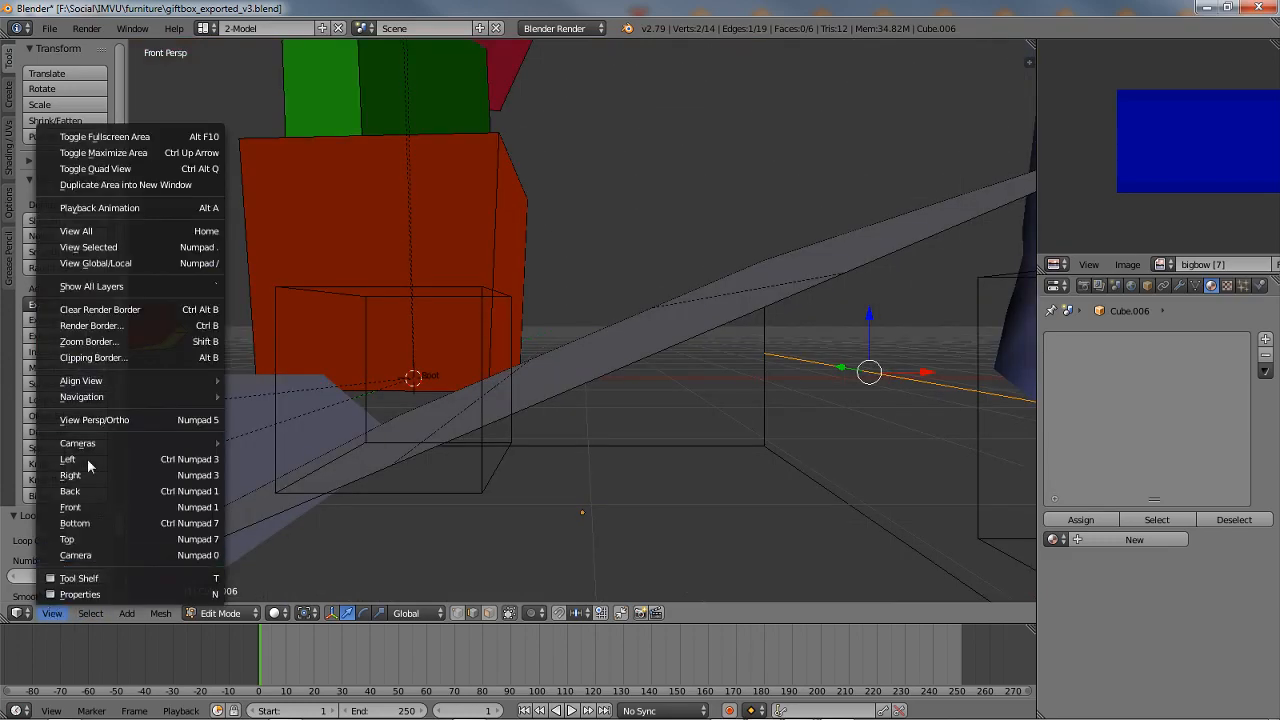
pyautogui.click(87, 418)
pyautogui.click(52, 614)
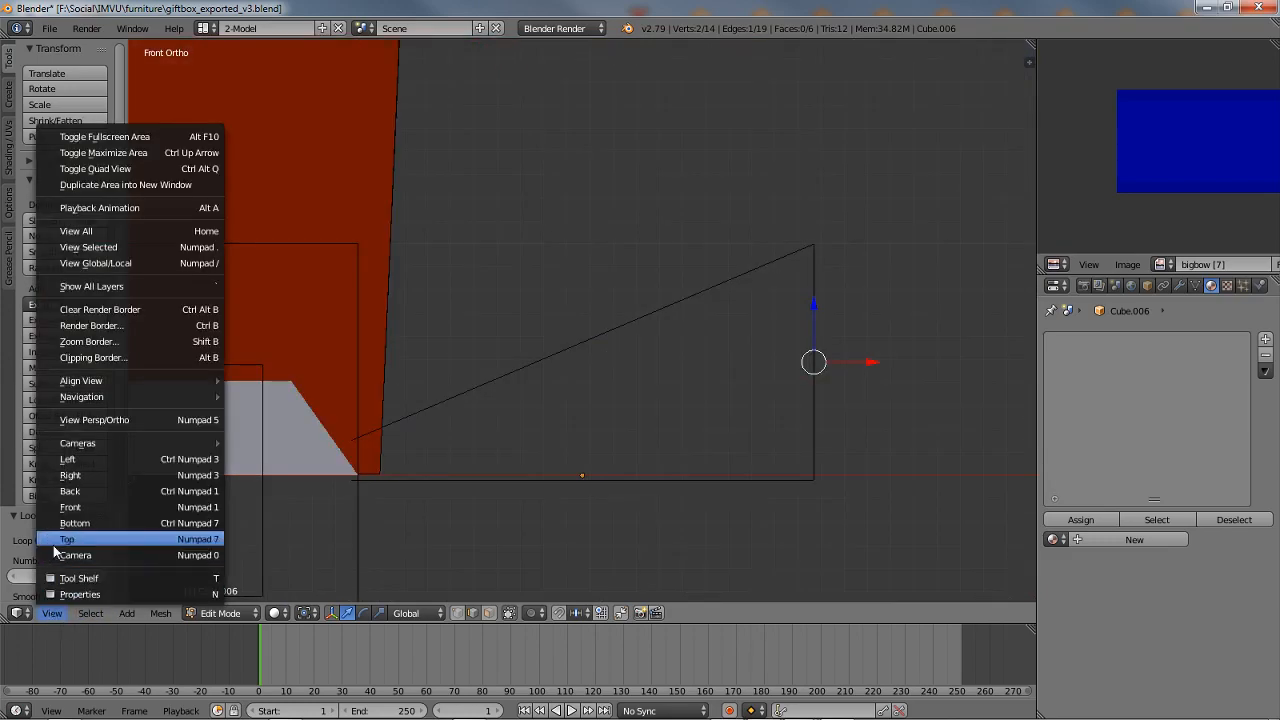
pyautogui.click(106, 507)
pyautogui.click(457, 613)
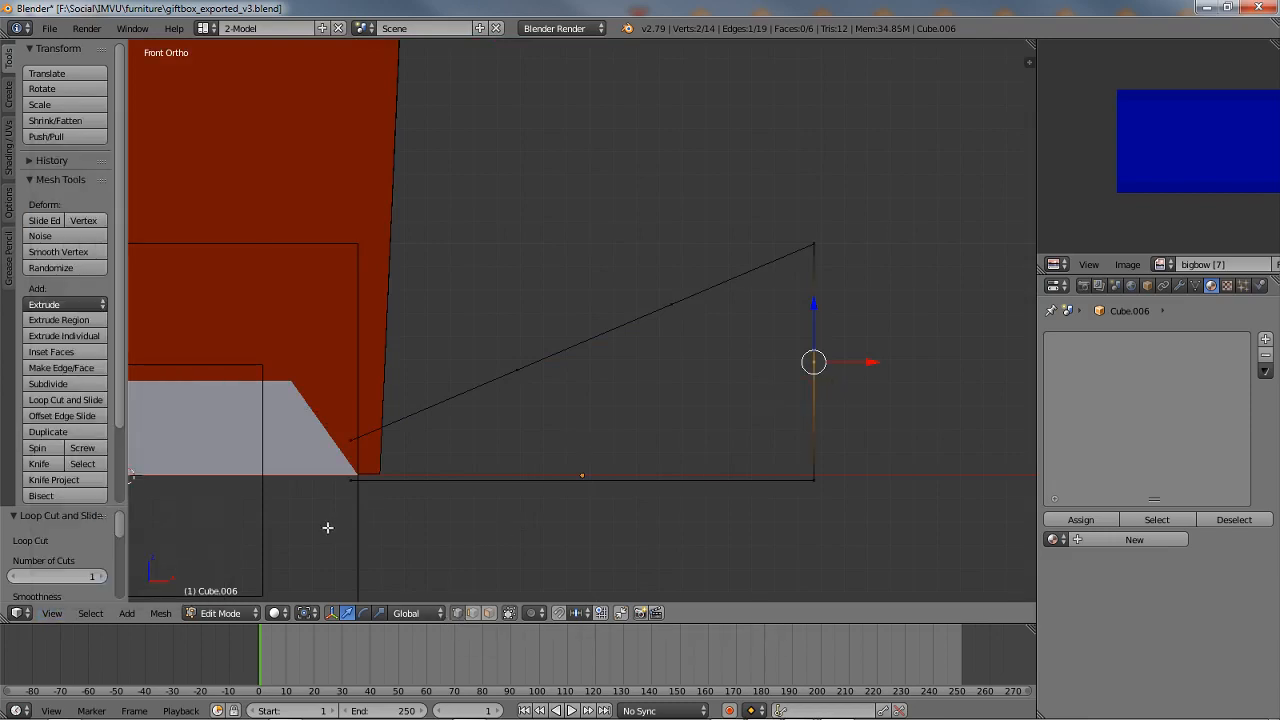
pyautogui.click(277, 613)
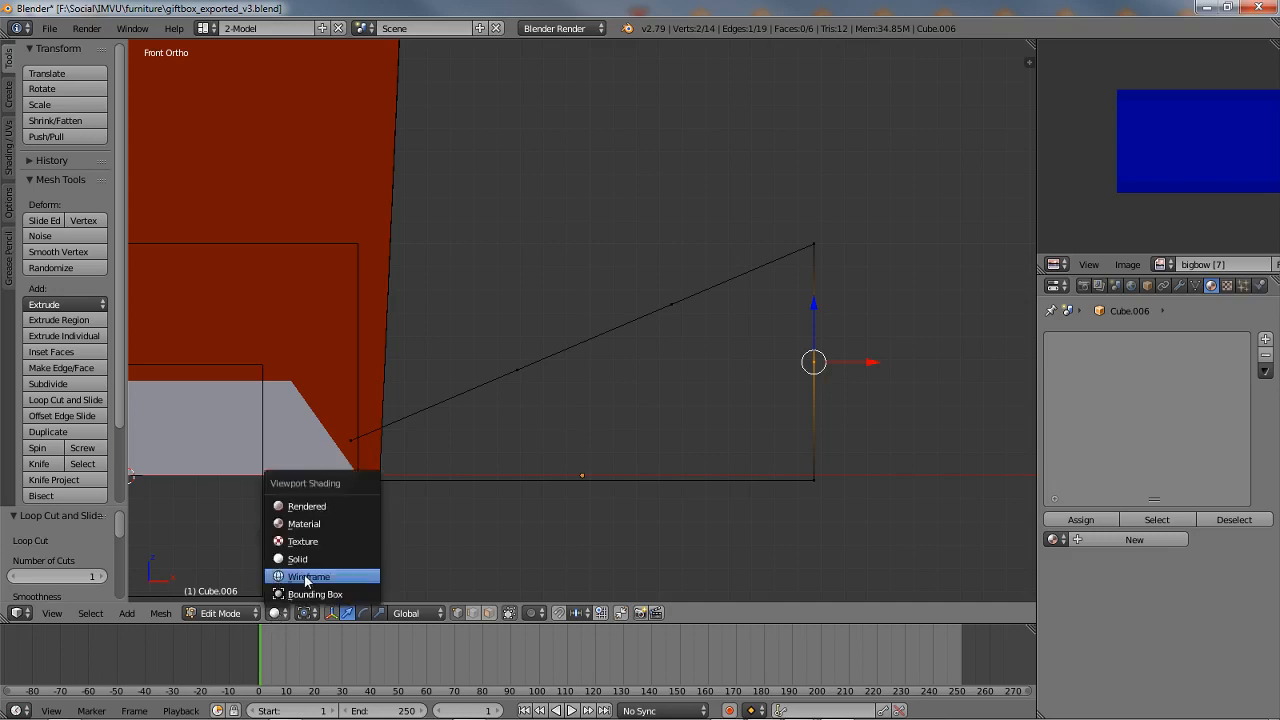
pyautogui.click(306, 577)
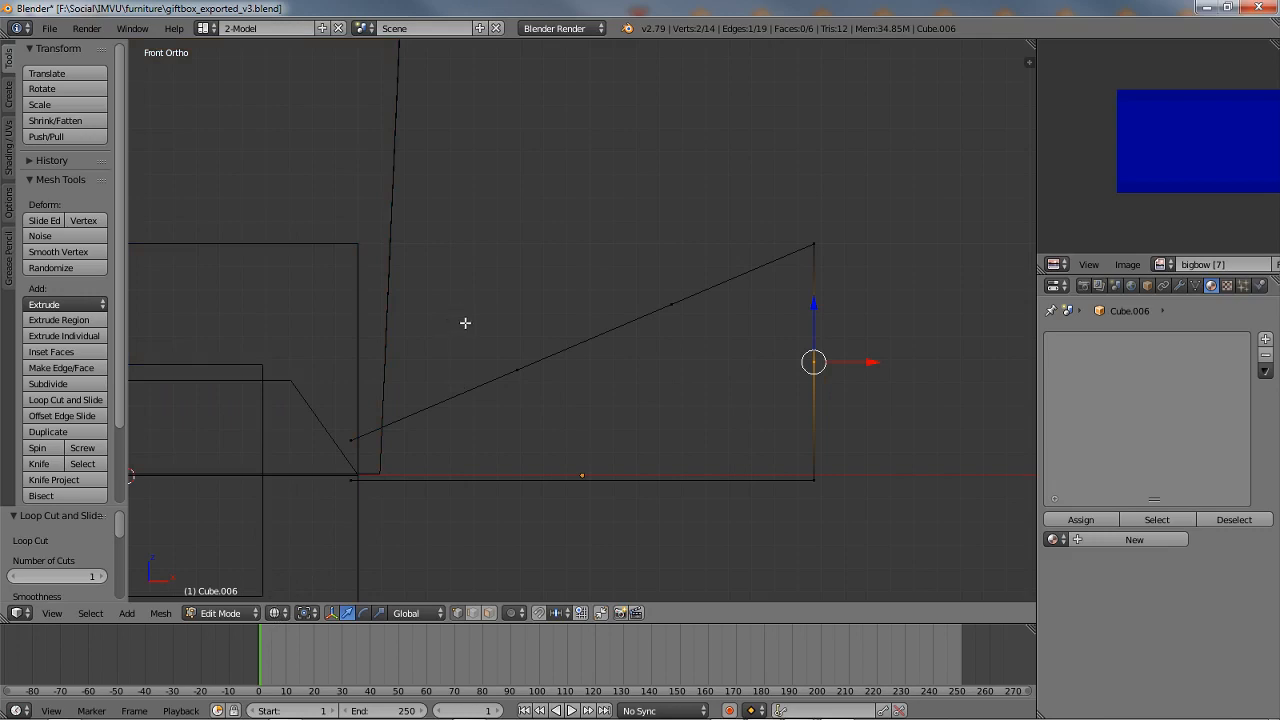
# Step: Move the middle vertices of the block's outer side outward and down so that side bulges
pyautogui.press('a')
pyautogui.press('b')
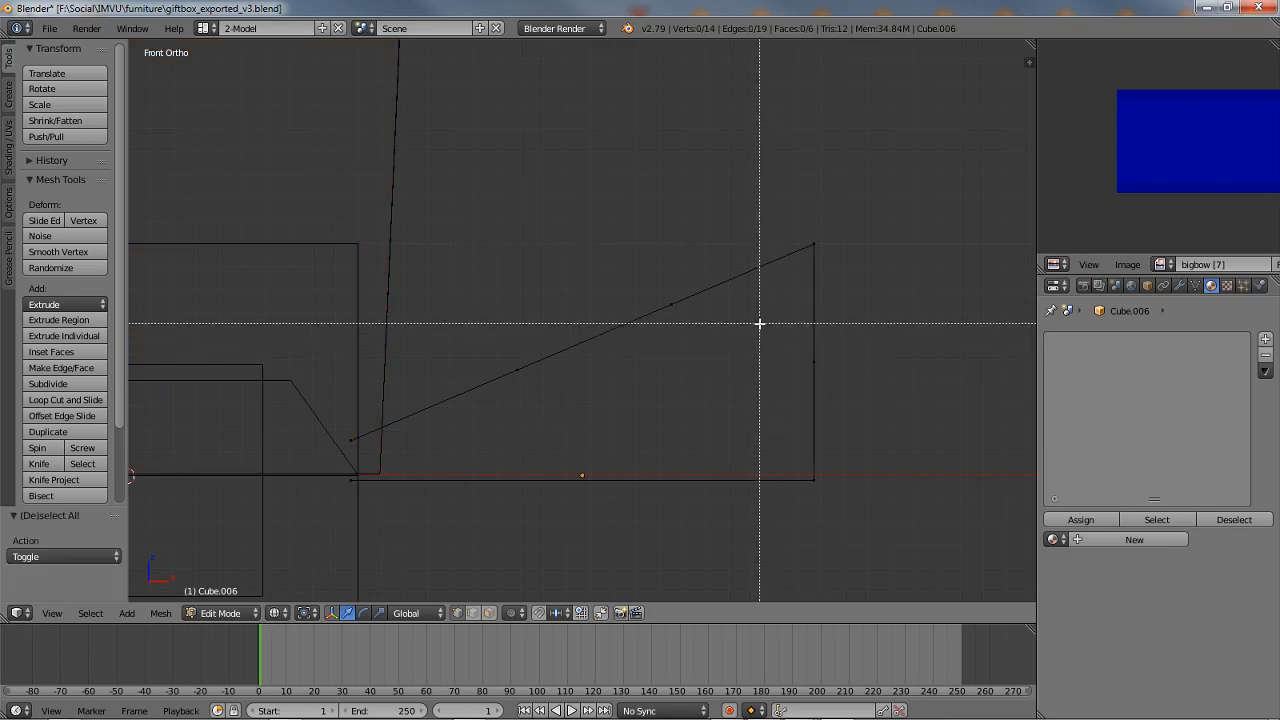
pyautogui.moveTo(758, 322); pyautogui.dragTo(856, 405)
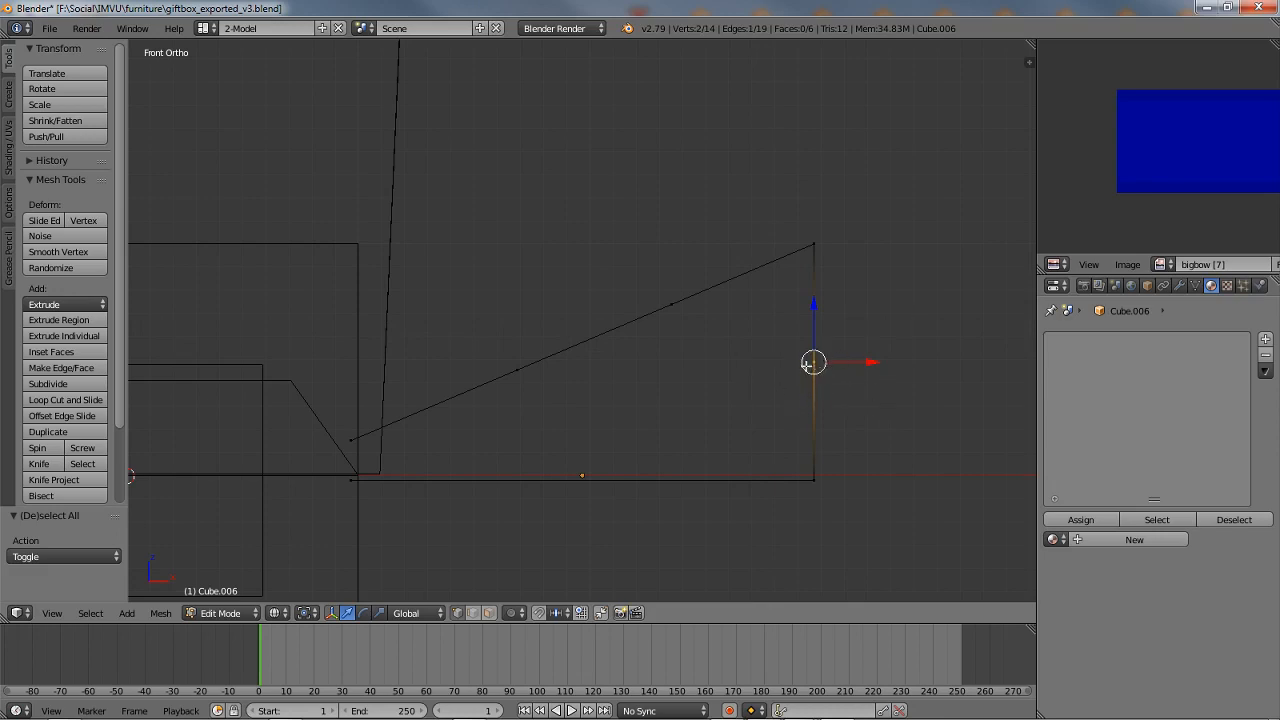
pyautogui.moveTo(818, 362); pyautogui.dragTo(906, 409)
# Step: Move the block's upper outer corner vertices outward and down to the height of the sloped face's outer loop cut
pyautogui.press('a')
pyautogui.press('b')
pyautogui.moveTo(766, 189); pyautogui.dragTo(840, 305)
pyautogui.press('g')
pyautogui.click(887, 363)
# Step: Move the vertices of the sloped face's outer loop cut about 31 units along X and 23 units up along Z
pyautogui.press('a')
pyautogui.press('b')
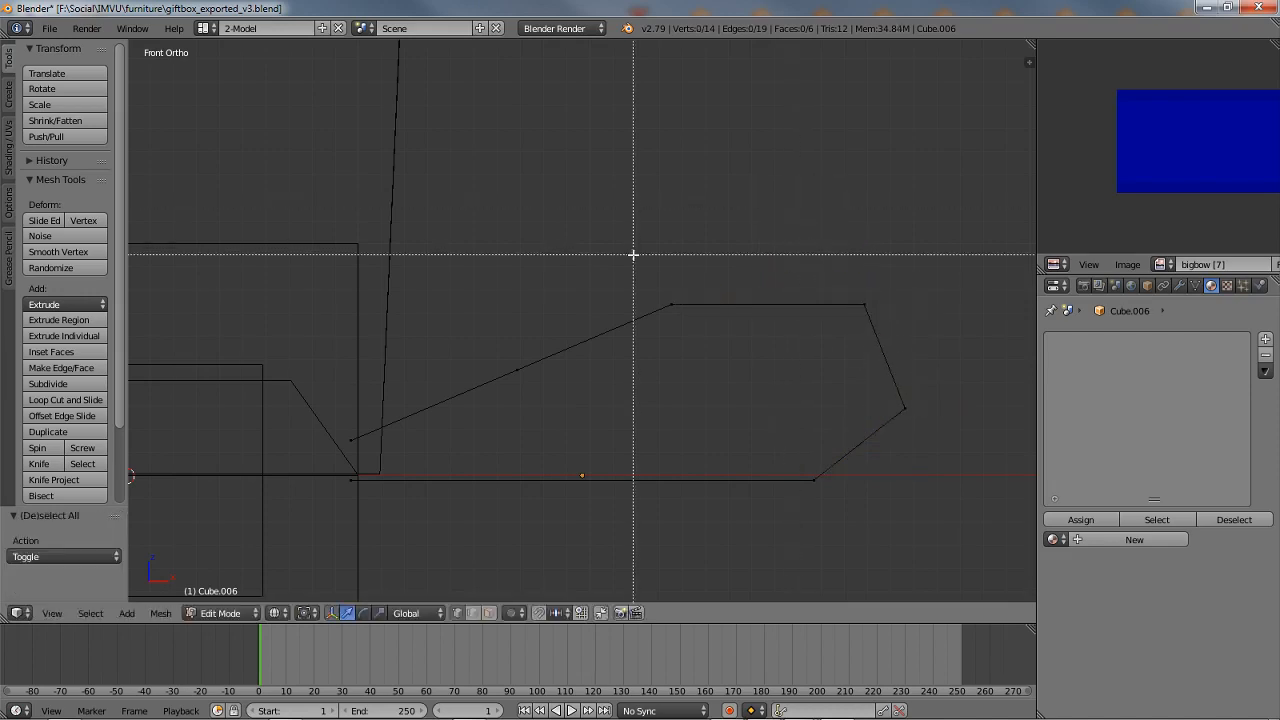
pyautogui.moveTo(634, 251); pyautogui.dragTo(737, 343)
pyautogui.press('g')
pyautogui.click(794, 297)
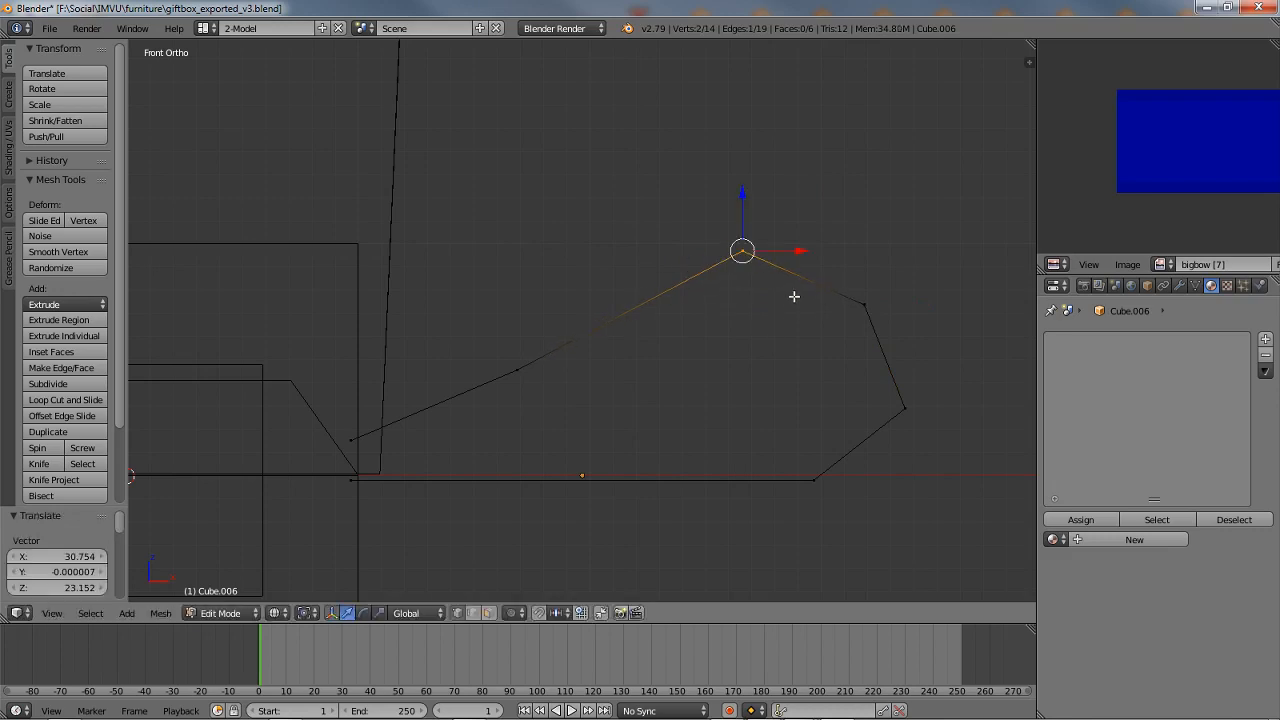
# Step: Move the vertices of the loop cut nearest the tapered block about 23 units along X and -2.8 units along Z
pyautogui.press('a')
pyautogui.press('b')
pyautogui.moveTo(483, 306); pyautogui.dragTo(571, 420)
pyautogui.press('g')
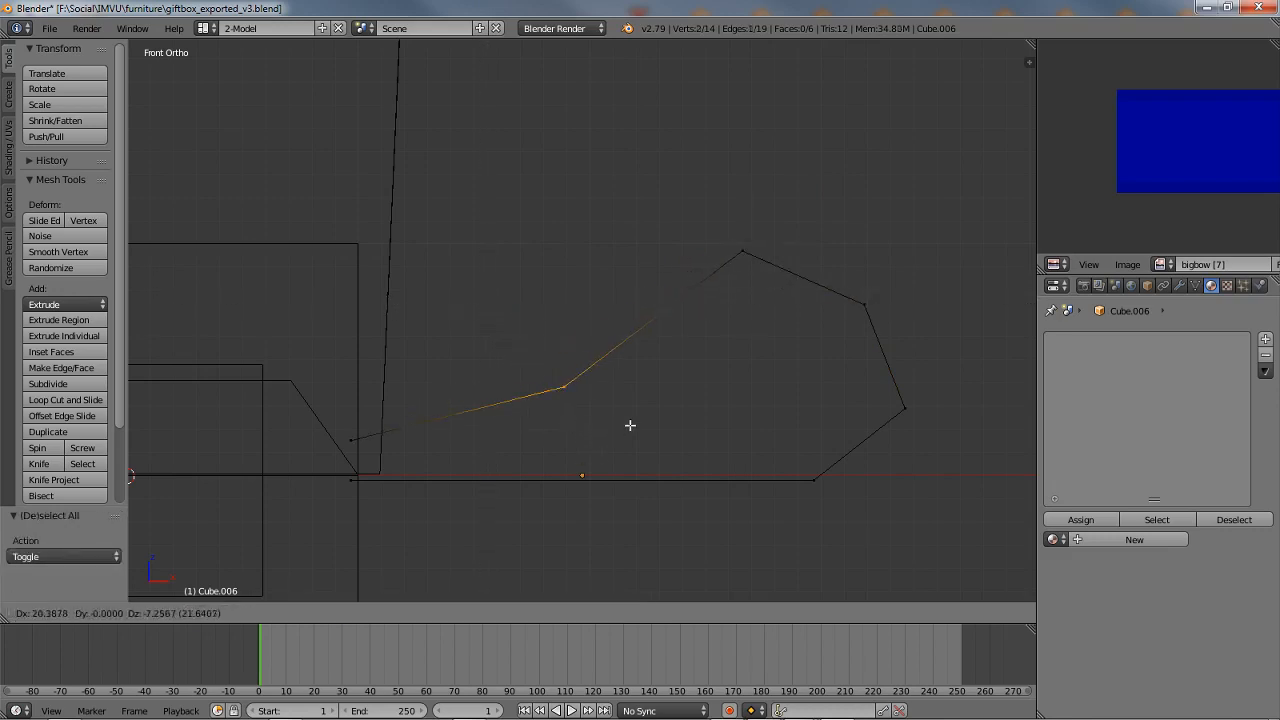
pyautogui.click(620, 425)
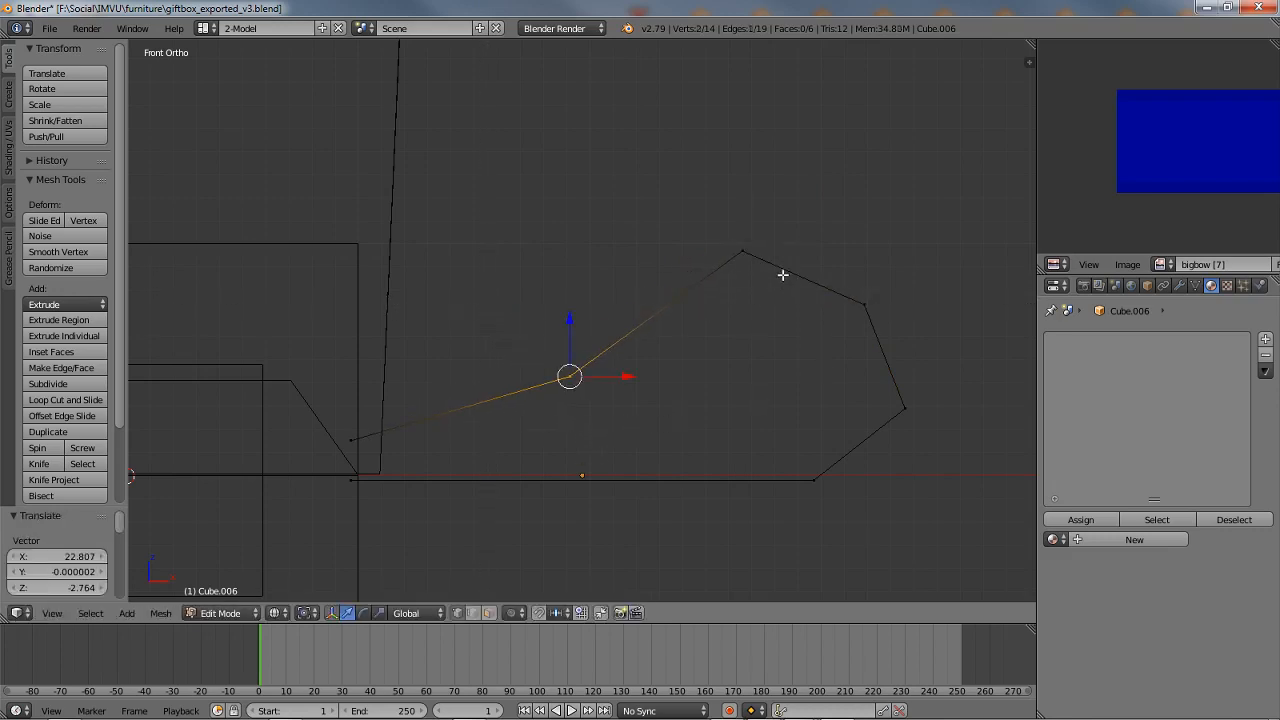
# Step: Shift the vertices at the profile's peak about -7.6 units along X and -2.8 units along Z
pyautogui.press('a')
pyautogui.press('b')
pyautogui.moveTo(714, 211); pyautogui.dragTo(777, 320)
pyautogui.press('g')
pyautogui.click(770, 314)
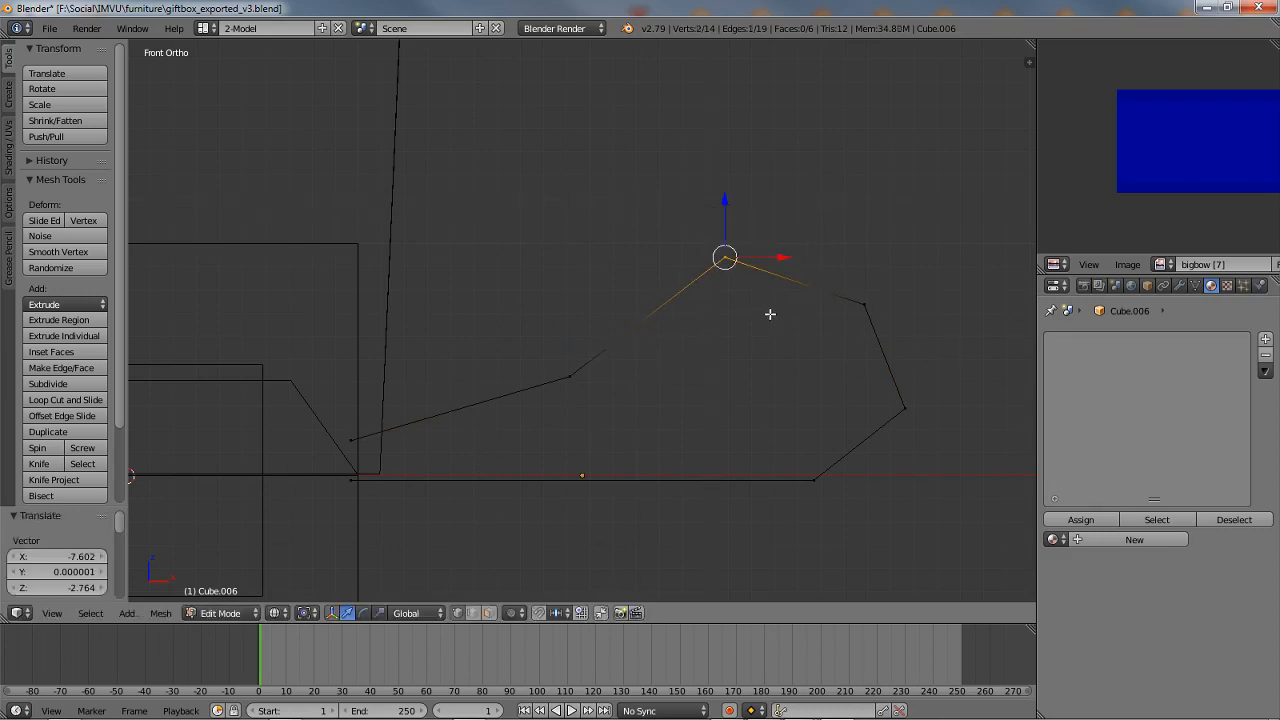
# Step: Raise the outer side's middle and bottom vertices together by about 9.7 units along Z
pyautogui.press('a')
pyautogui.press('b')
pyautogui.moveTo(871, 391); pyautogui.dragTo(934, 429)
pyautogui.press('b')
pyautogui.moveTo(755, 425); pyautogui.dragTo(810, 490)
pyautogui.press('g')
pyautogui.click(901, 453)
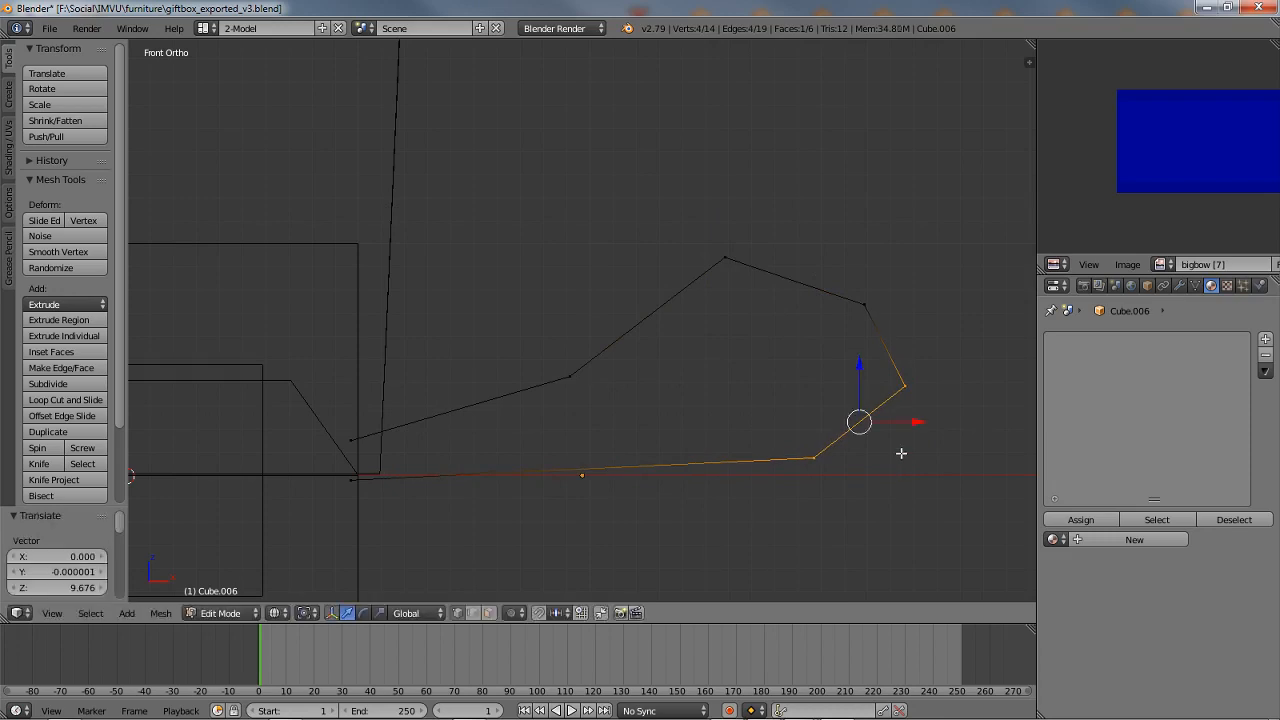
# Step: Shift the outer side's middle vertices about -5.2 units along X and -0.7 along Z, and return to a solid perspective view
pyautogui.press('a')
pyautogui.press('b')
pyautogui.moveTo(851, 337); pyautogui.dragTo(920, 429)
pyautogui.press('g')
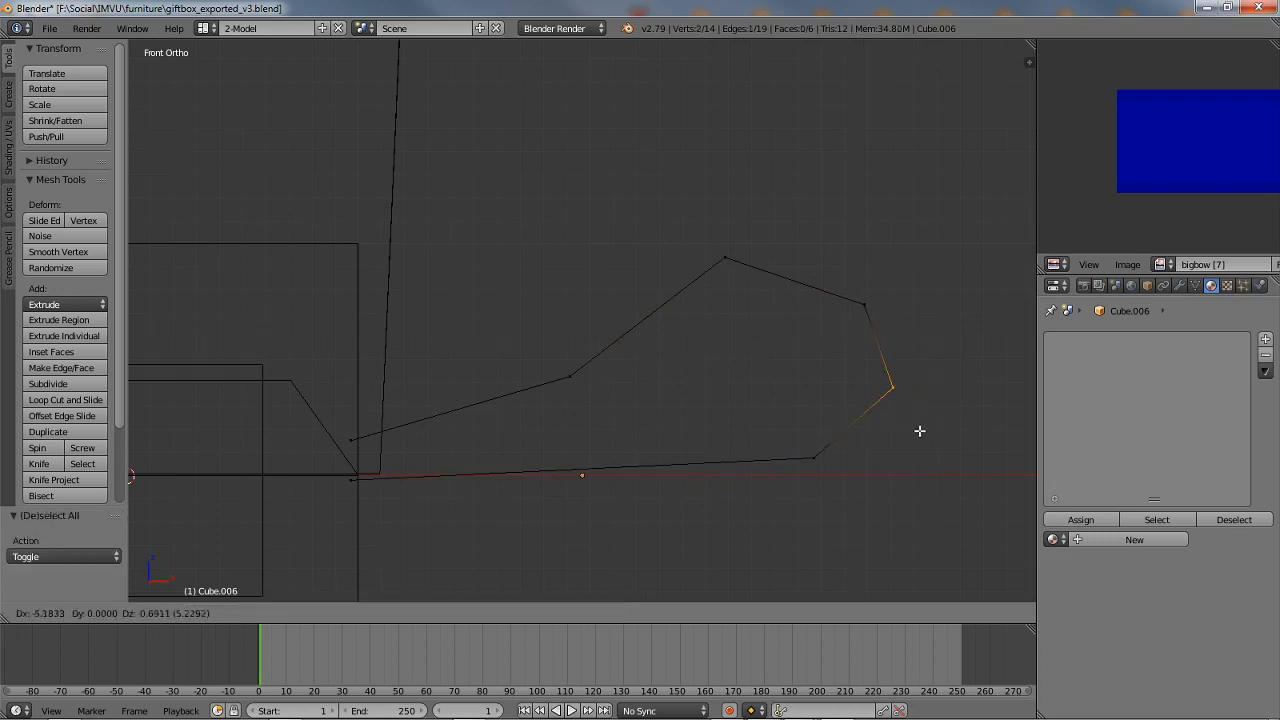
pyautogui.click(920, 431)
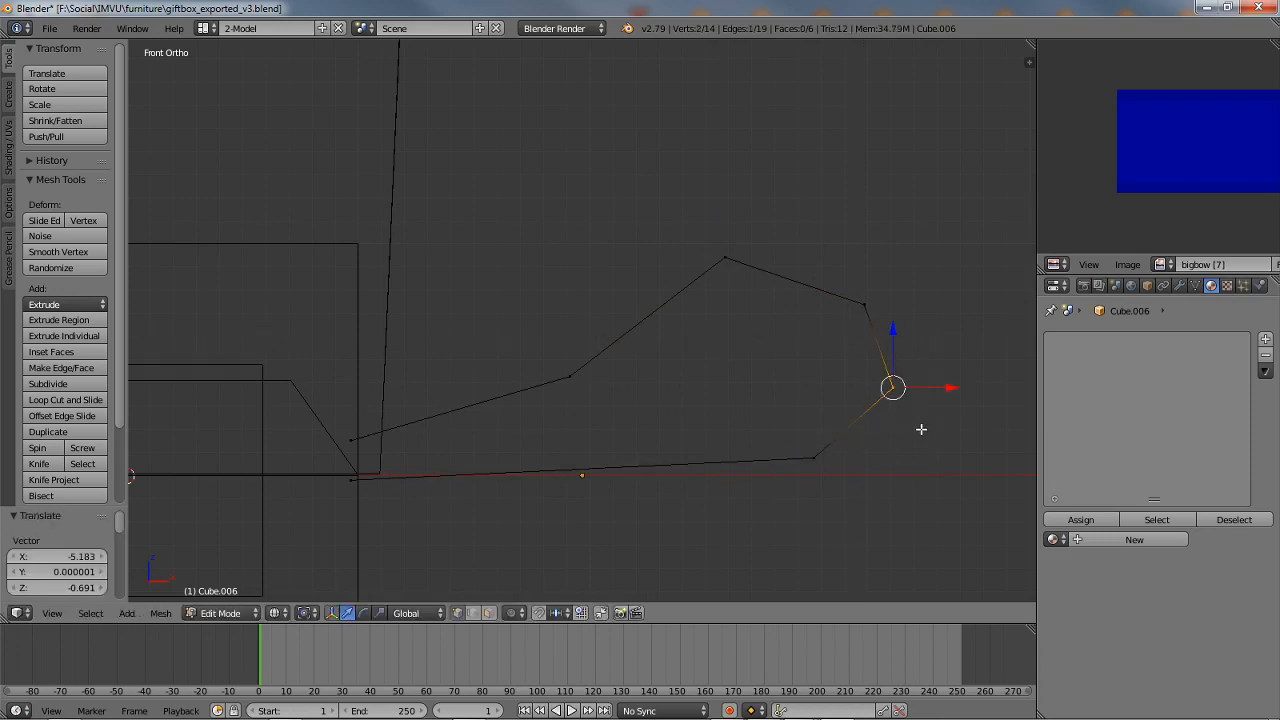
pyautogui.press('KP_5')
pyautogui.scroll(-3, 912, 424)
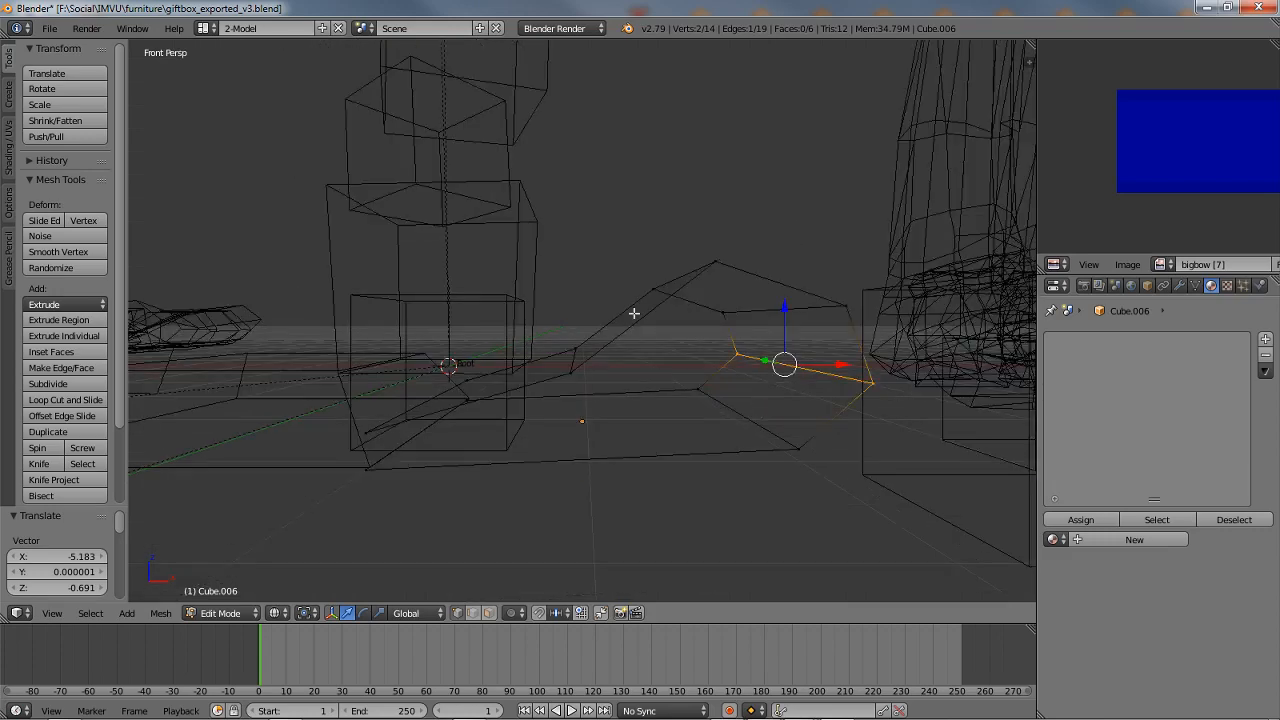
pyautogui.moveTo(678, 314)
pyautogui.mouseDown(button='middle')
pyautogui.moveTo(646, 429)
pyautogui.moveTo(609, 434)
pyautogui.moveTo(600, 346)
pyautogui.moveTo(534, 354)
pyautogui.moveTo(614, 366)
pyautogui.moveTo(580, 377)
pyautogui.moveTo(701, 423)
pyautogui.mouseUp(button='middle')
pyautogui.press('z')
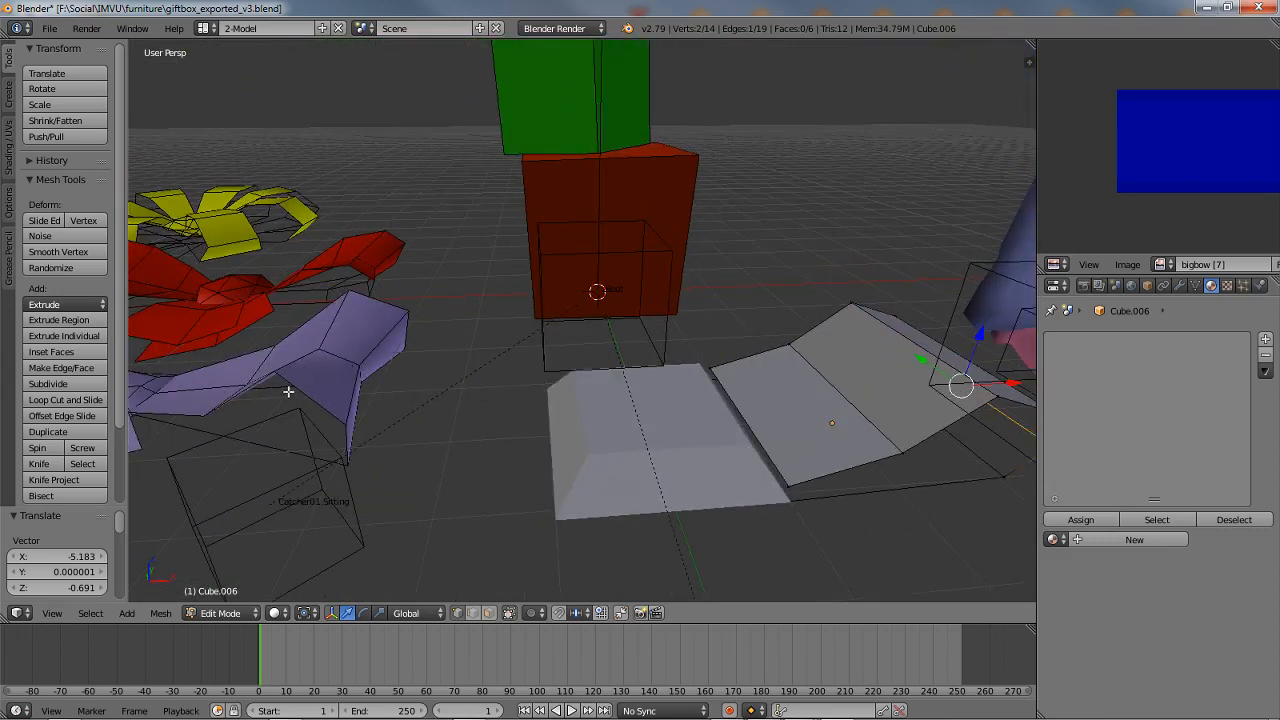
# Step: Switch to edge selection, and in Object Mode move the bow piece 100 units along X, away from the tapered block
pyautogui.moveTo(288, 391); pyautogui.dragTo(704, 440, button='middle')
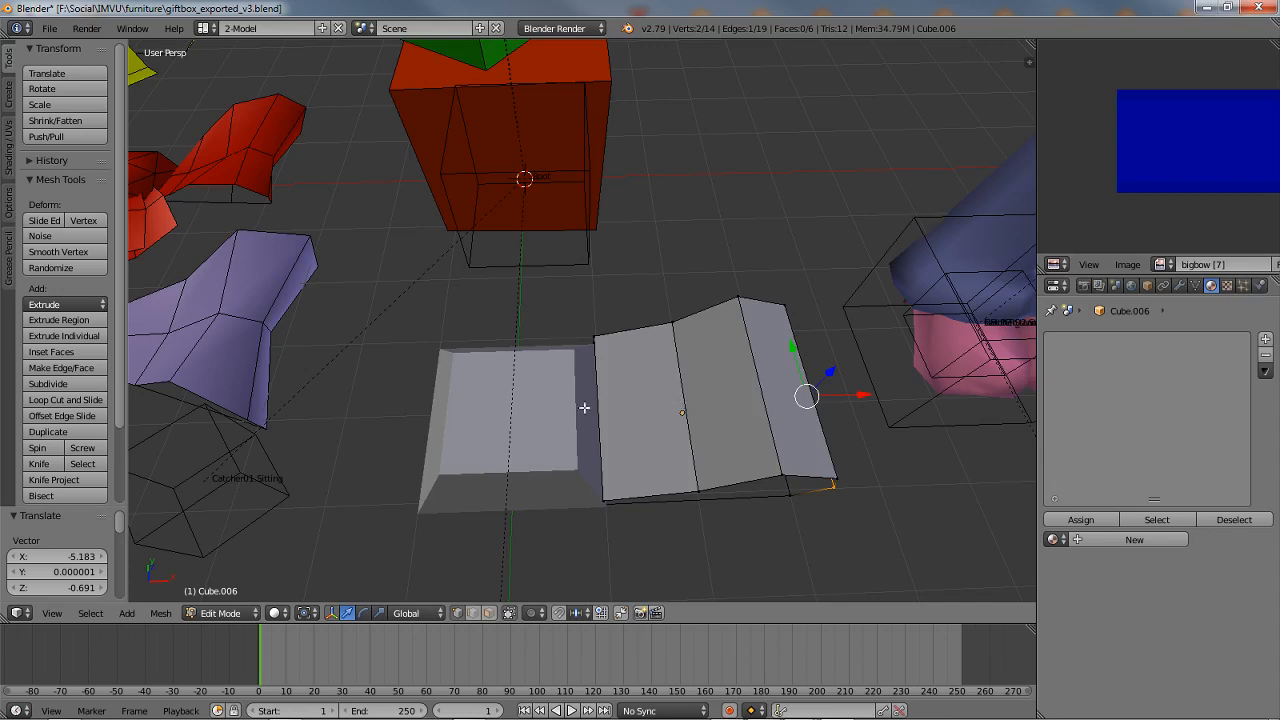
pyautogui.click(472, 618)
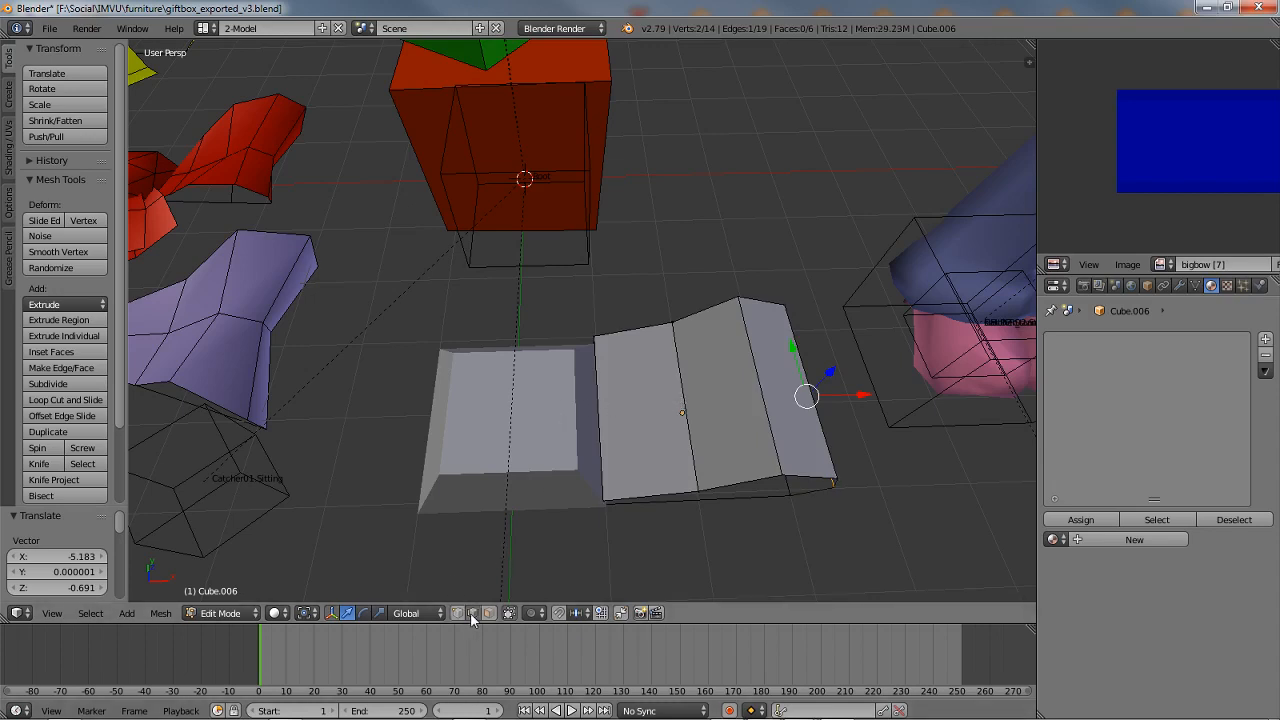
pyautogui.rightClick(598, 406)
pyautogui.moveTo(607, 432); pyautogui.dragTo(634, 365, button='middle')
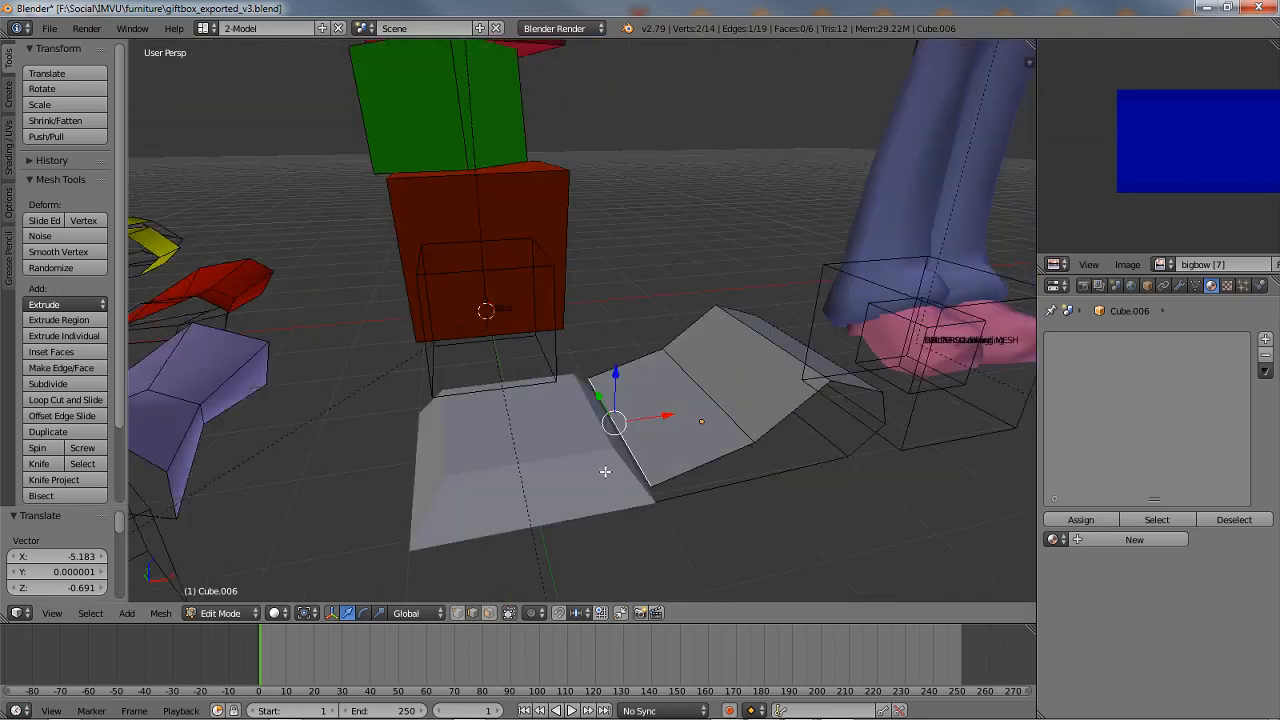
pyautogui.keyDown('shift'); pyautogui.moveTo(605, 471); pyautogui.dragTo(572, 415, button='middle'); pyautogui.keyUp('shift')
pyautogui.press('Tab')
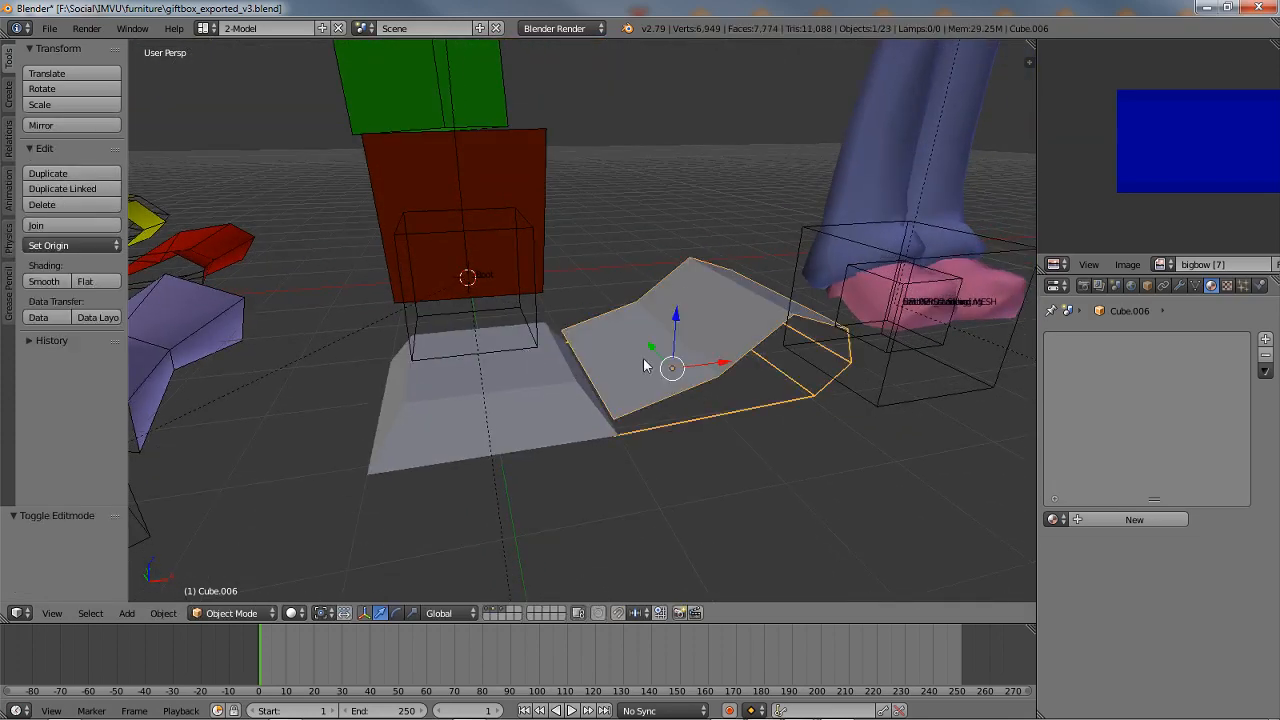
pyautogui.moveTo(727, 370); pyautogui.dragTo(791, 364)
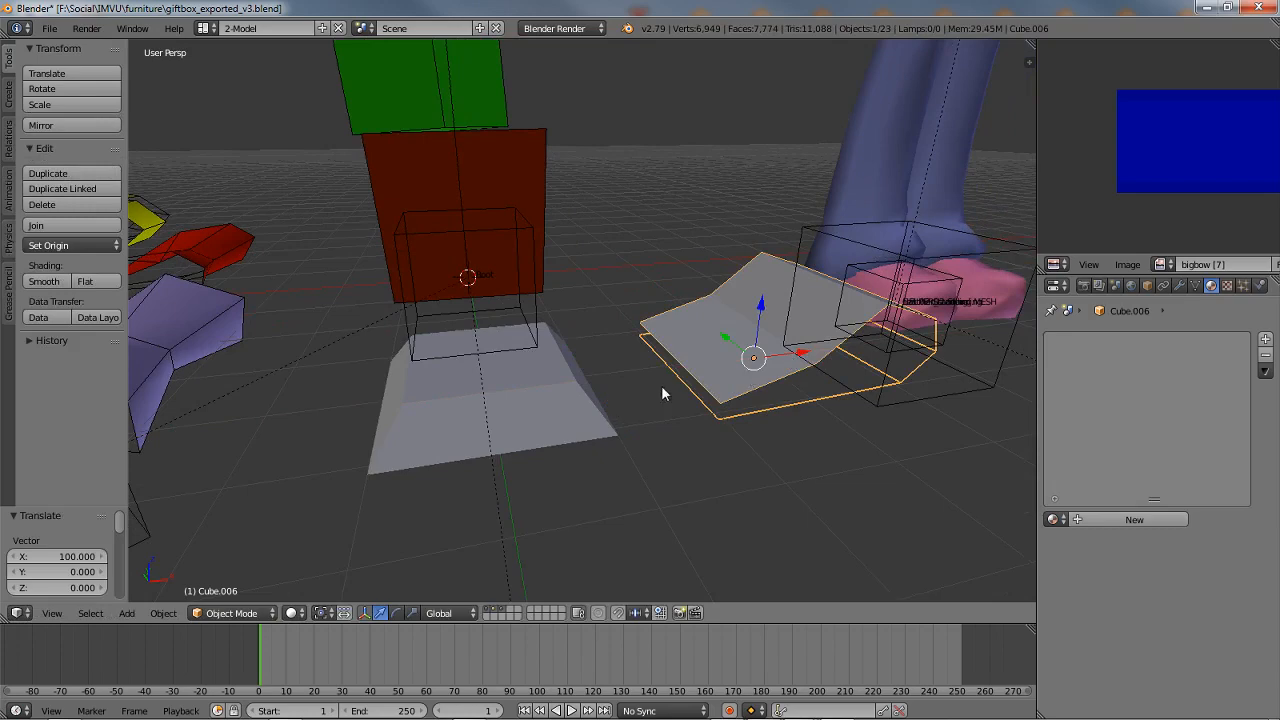
# Step: In Edit Mode, select both the upper and lower edges of the bow piece's open end facing the tapered block
pyautogui.keyDown('shift'); pyautogui.moveTo(662, 388); pyautogui.dragTo(626, 439, button='middle'); pyautogui.keyUp('shift')
pyautogui.scroll(1, 546, 393)
pyautogui.press('Tab')
pyautogui.keyDown('shift'); pyautogui.rightClick(601, 433); pyautogui.keyUp('shift')
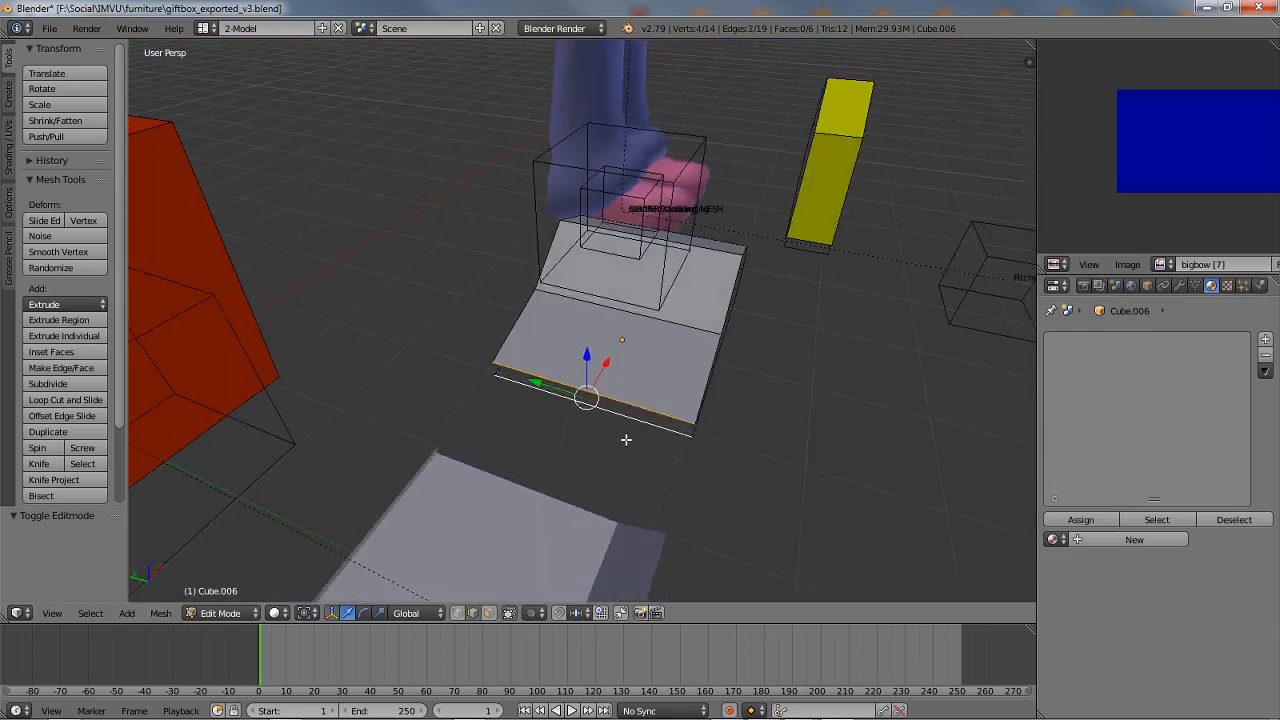
pyautogui.press('s')
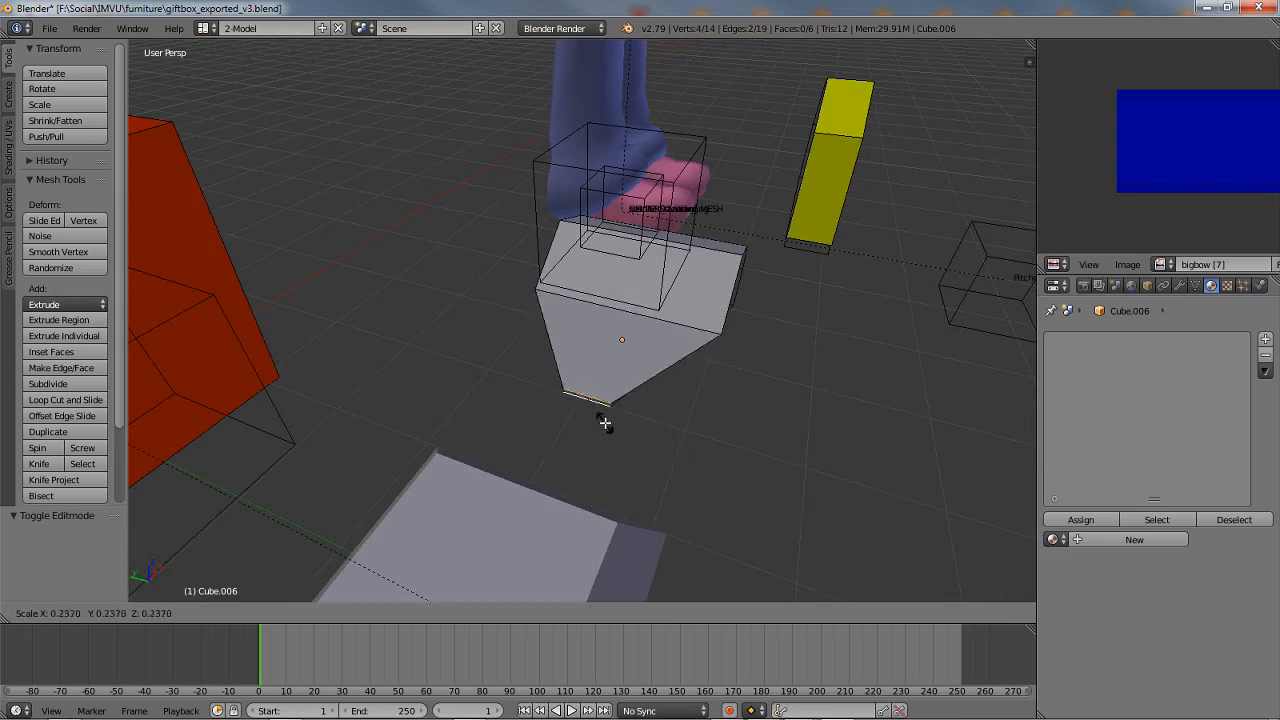
pyautogui.press('x')
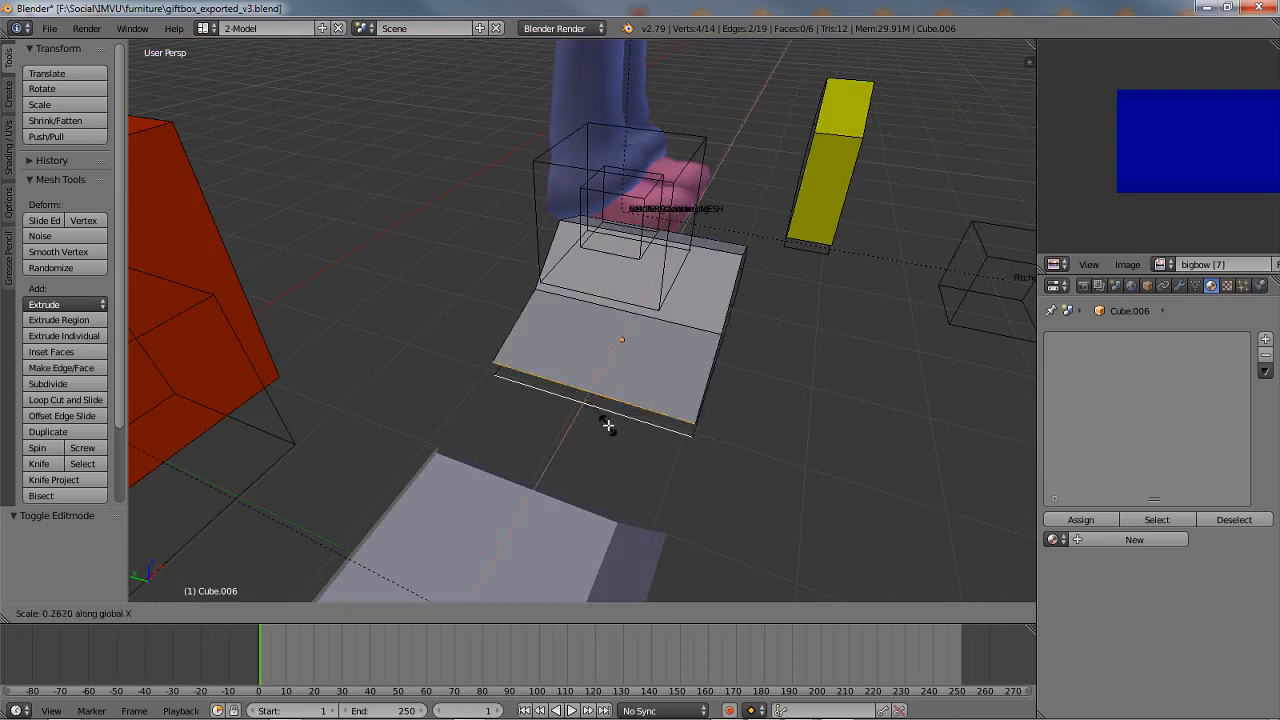
pyautogui.press('y')
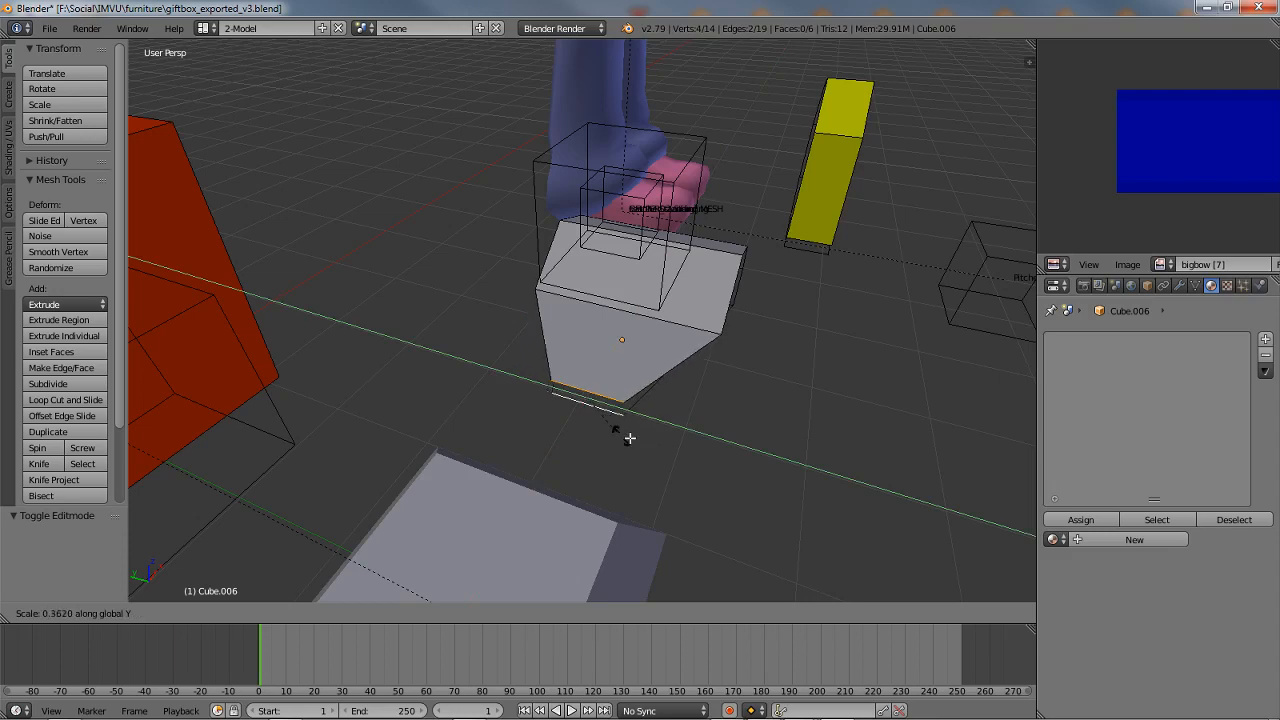
pyautogui.press('Escape')
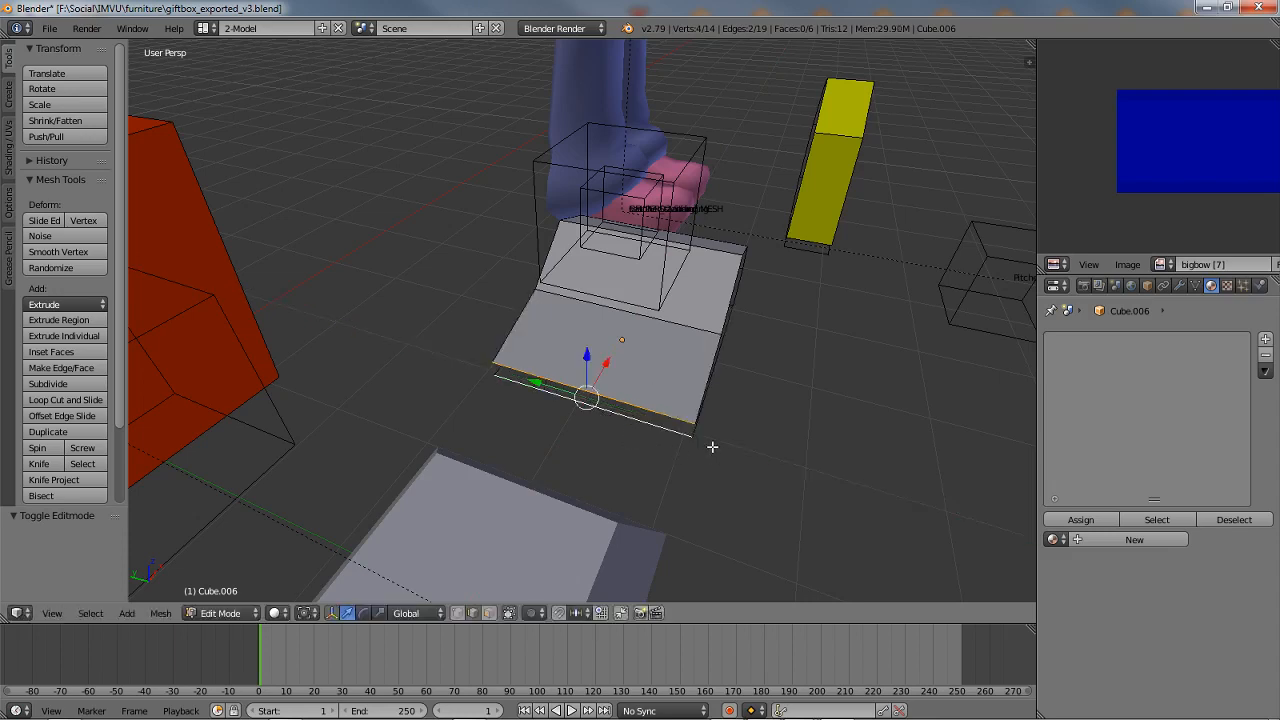
pyautogui.press('s')
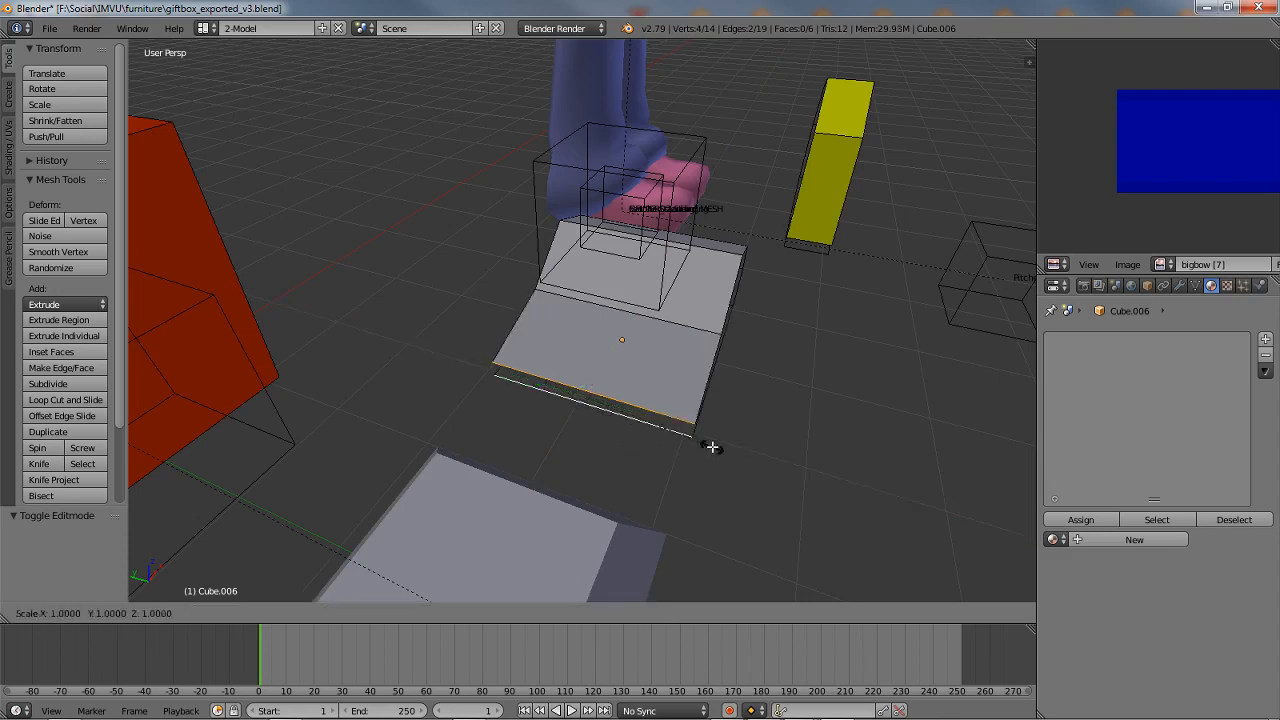
pyautogui.press('y')
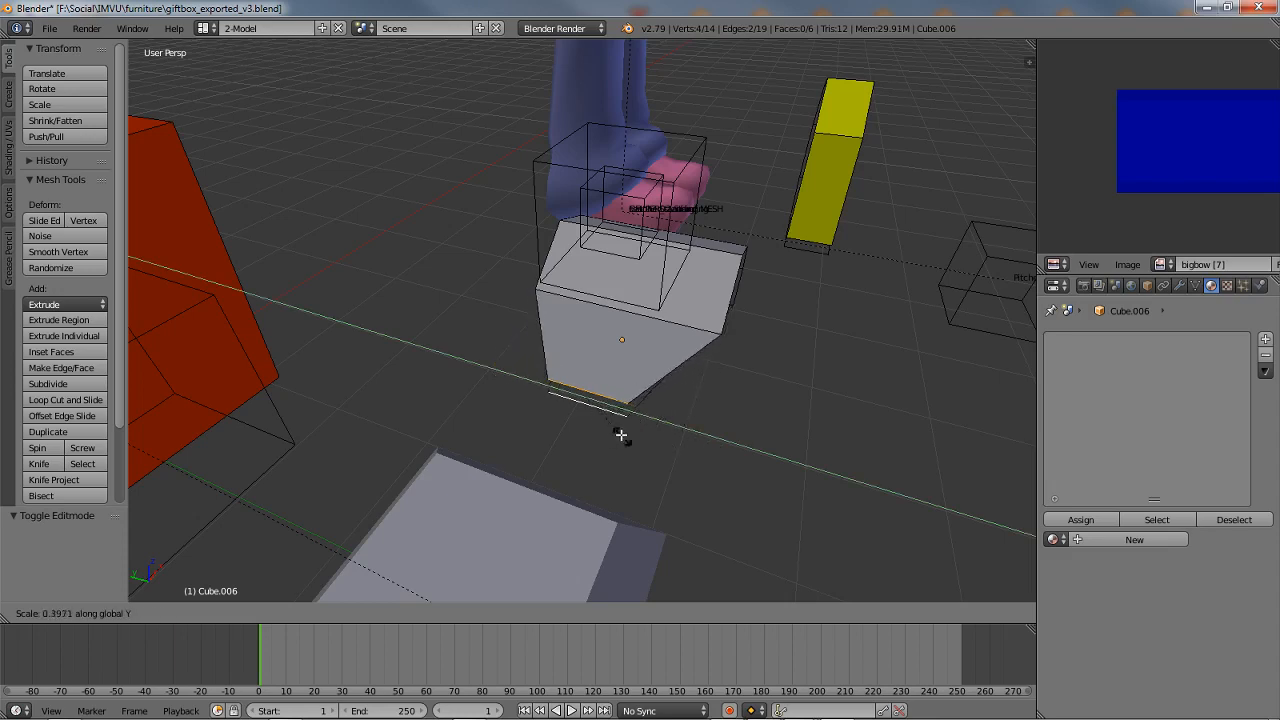
pyautogui.rightClick(617, 433)
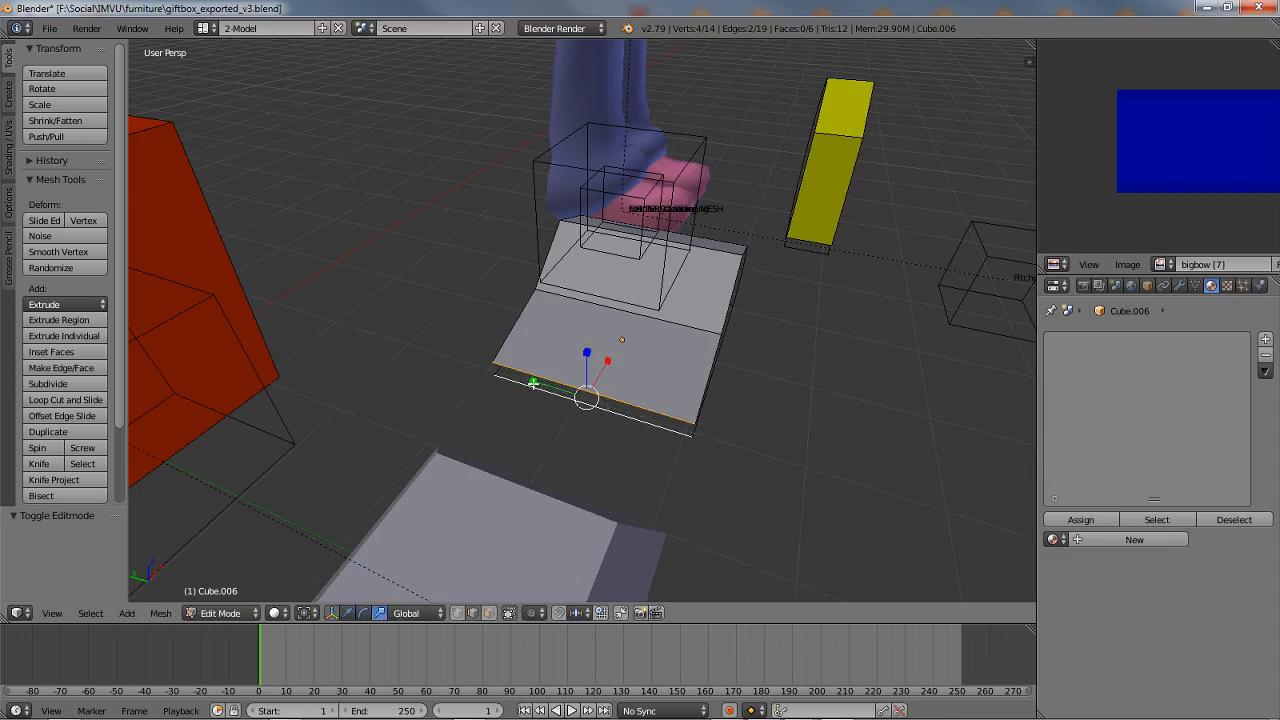
# Step: Narrow the open end by scaling its edges to about 0.354 along Y, and scale the upper loop-cut edge to about 0.682 along Y
pyautogui.moveTo(532, 382); pyautogui.dragTo(567, 393)
pyautogui.moveTo(669, 337); pyautogui.dragTo(616, 355, button='middle')
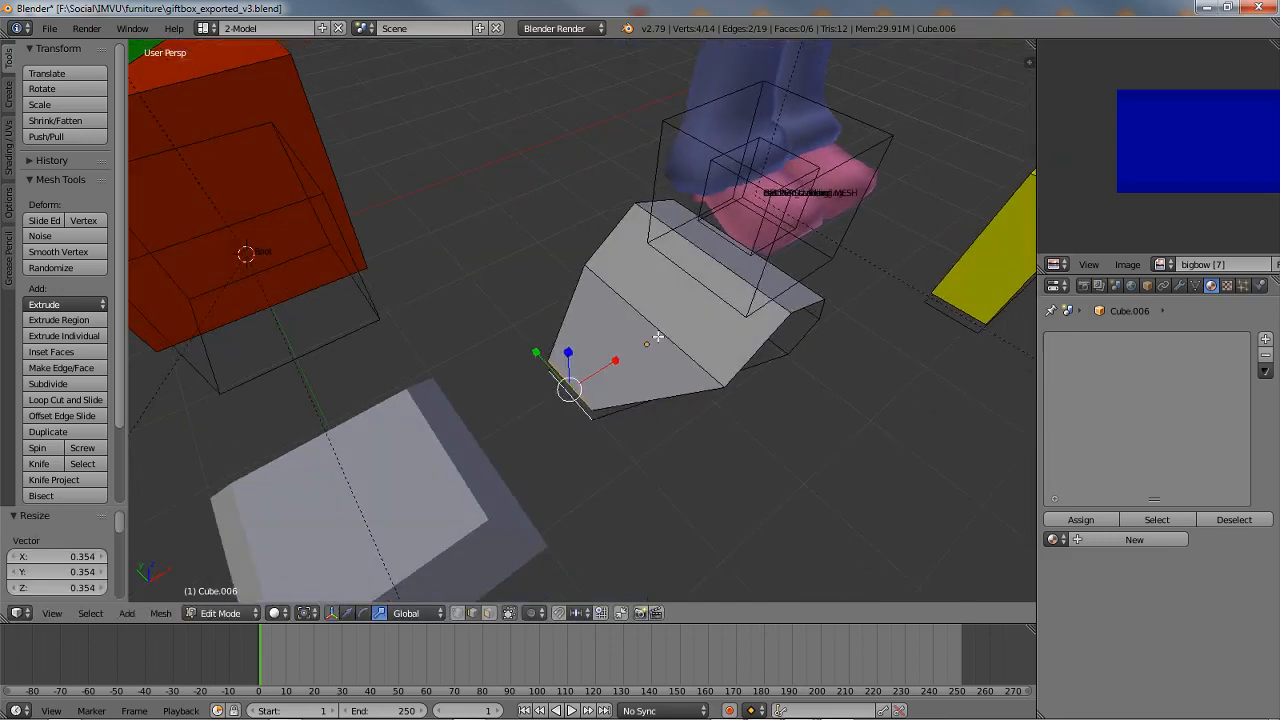
pyautogui.rightClick(659, 328)
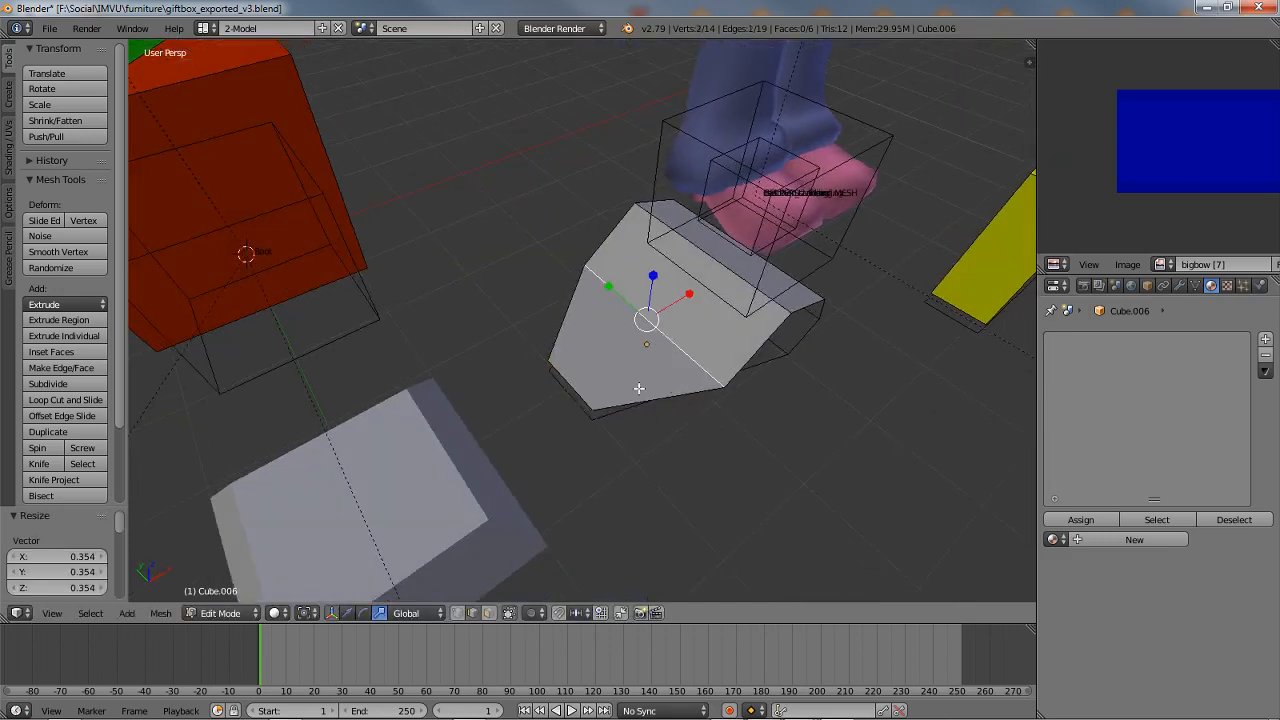
pyautogui.moveTo(610, 289); pyautogui.dragTo(625, 292)
# Step: Widen the outer side along Y, scaling its middle edge by about 1.181 and its bottom edge by about 1.144
pyautogui.moveTo(625, 292); pyautogui.dragTo(673, 363, button='middle')
pyautogui.press('s')
pyautogui.press('y')
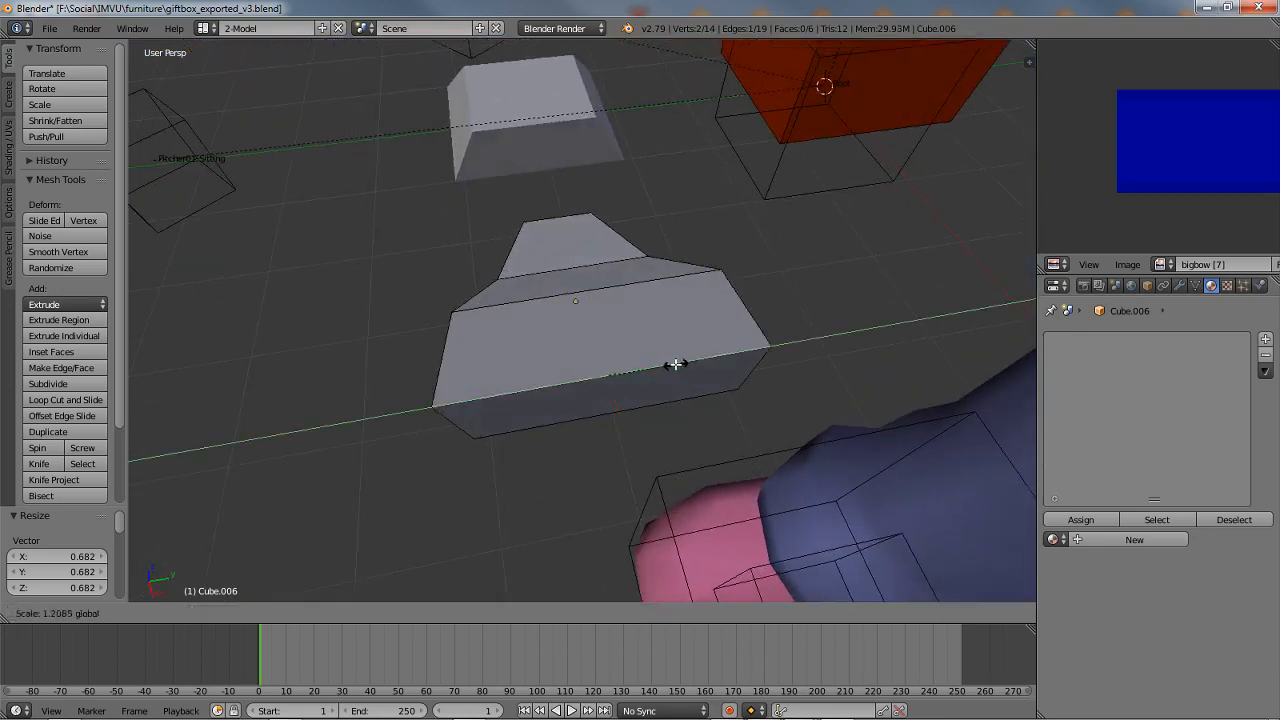
pyautogui.click(634, 429)
pyautogui.moveTo(634, 429); pyautogui.dragTo(609, 249, button='middle')
pyautogui.press('s')
pyautogui.press('y')
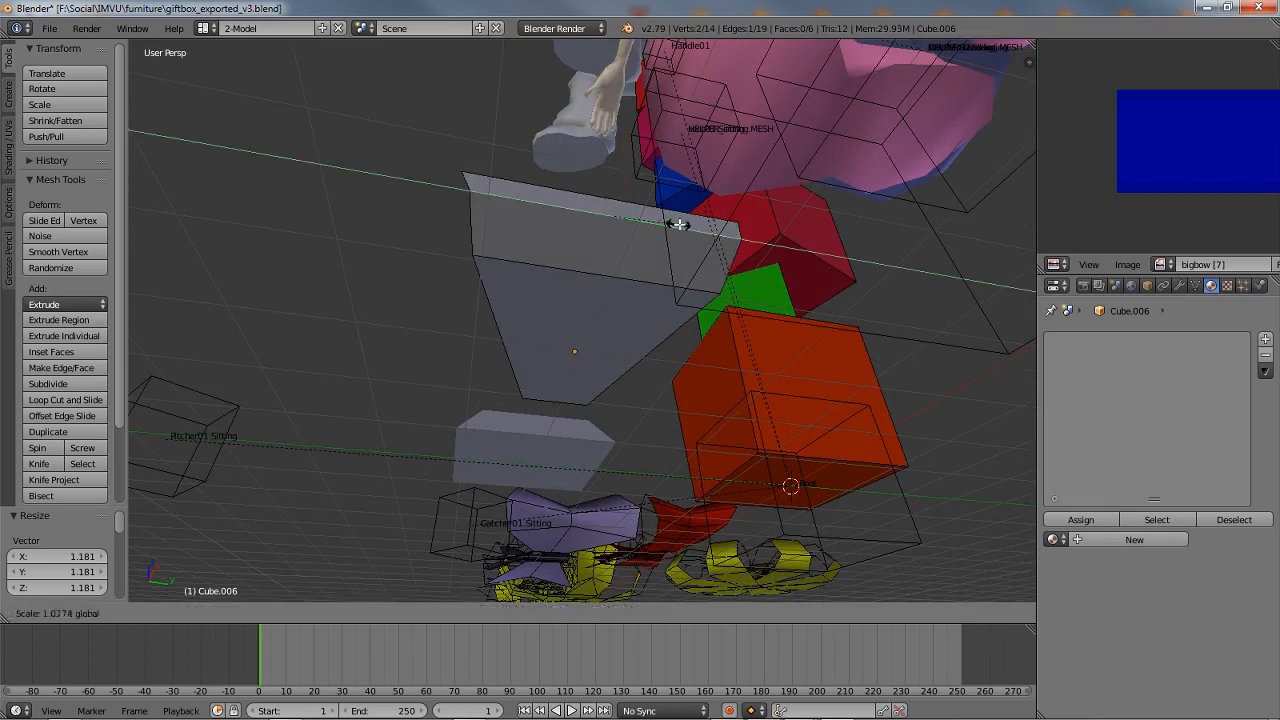
pyautogui.click(680, 224)
# Step: Scale the loop-cut edge on the bow piece's underside to about 0.926 along Y
pyautogui.rightClick(602, 273)
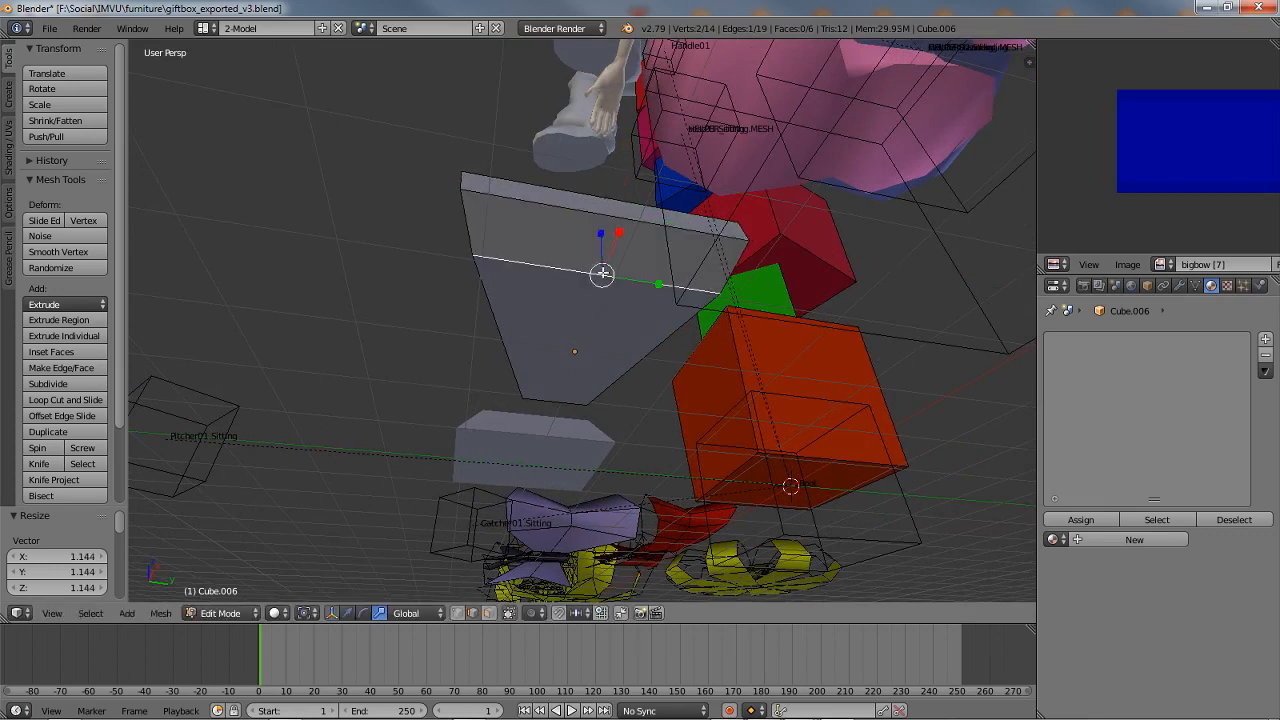
pyautogui.press('s')
pyautogui.press('y')
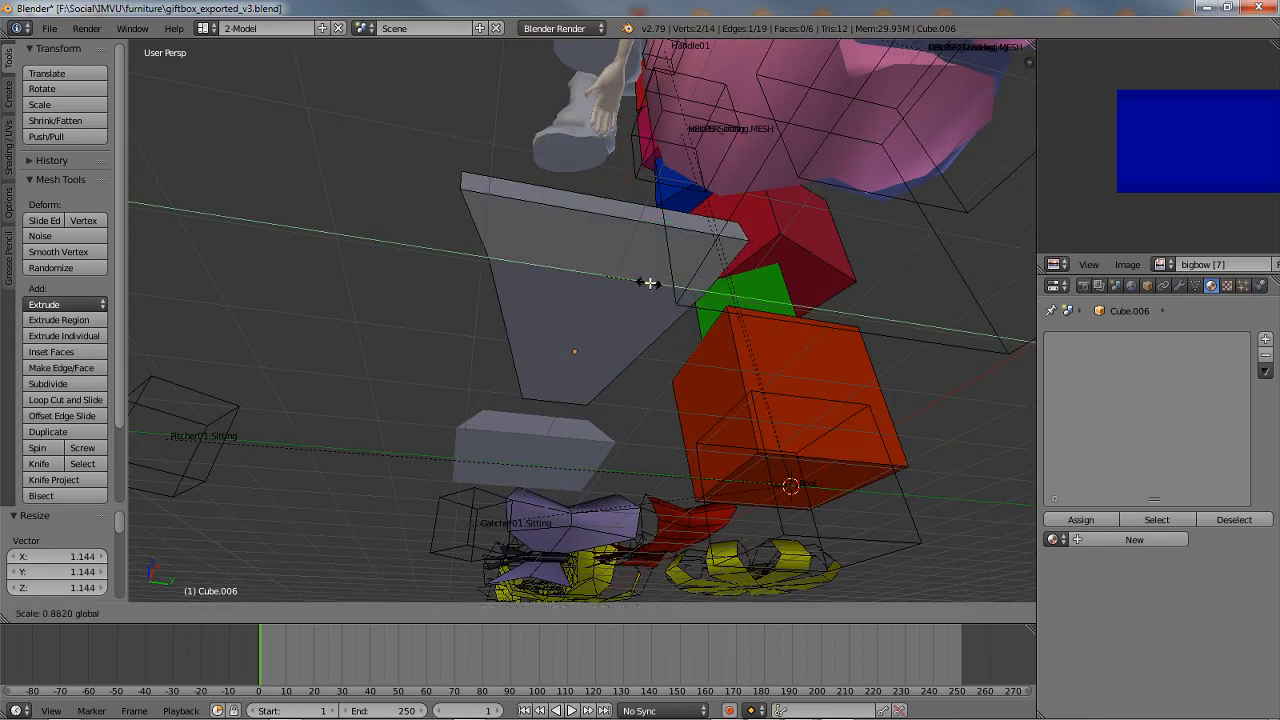
pyautogui.click(651, 283)
# Step: Add one lengthwise loop cut near the middle of the bow piece, running from the narrow end around the wide end
pyautogui.moveTo(651, 283); pyautogui.dragTo(587, 474, button='middle')
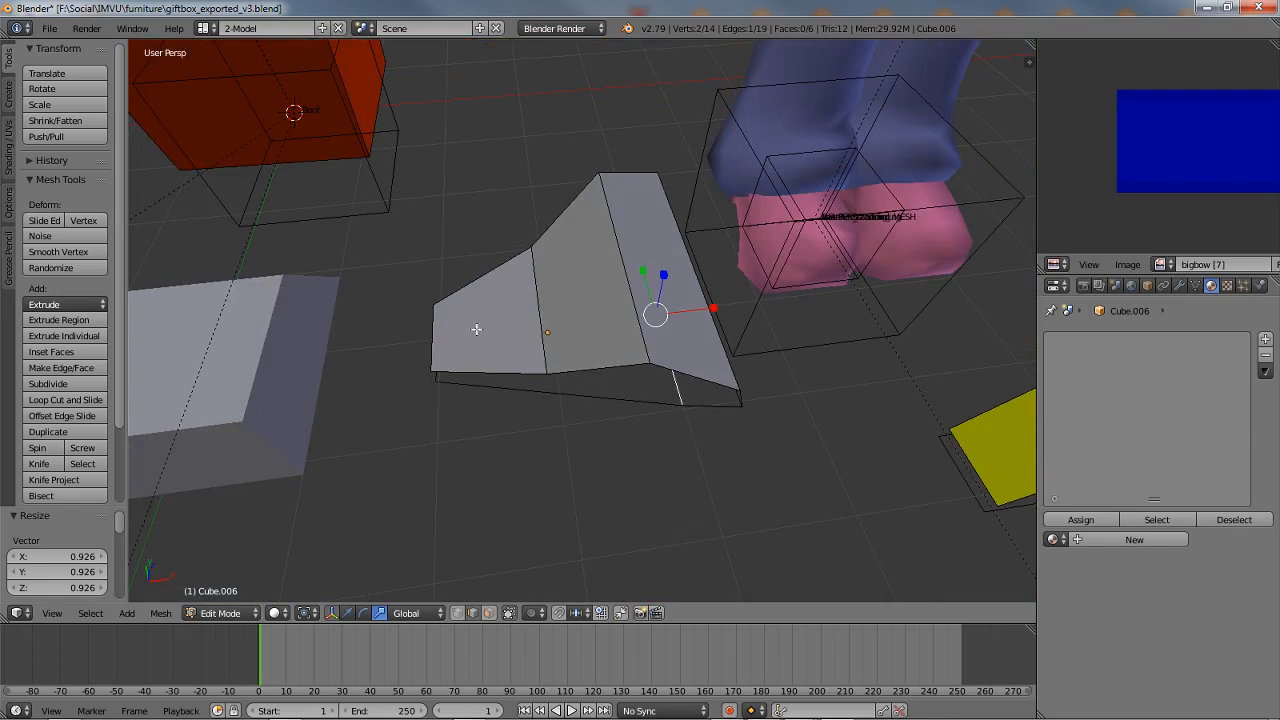
pyautogui.click(56, 399)
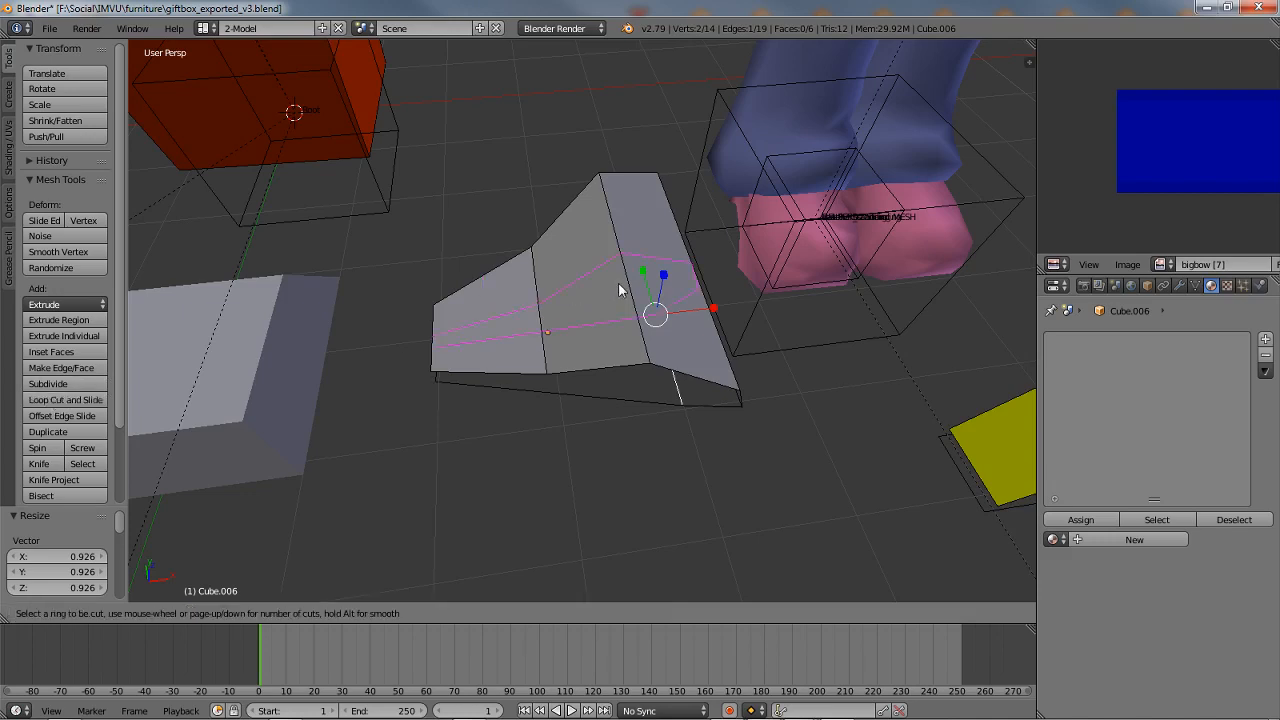
pyautogui.click(622, 255)
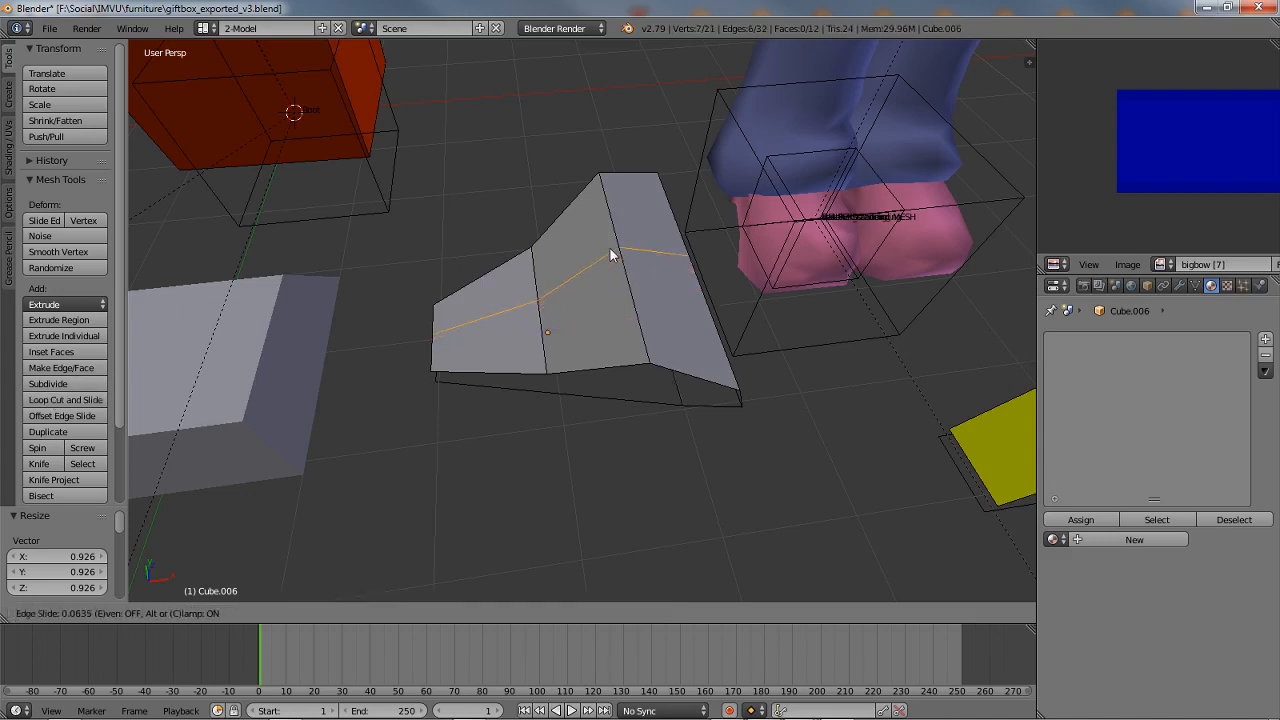
pyautogui.click(610, 248)
# Step: Select the lengthwise cut's edges around the wide end and move them about -21.6 units along X to notch it inward
pyautogui.moveTo(610, 248); pyautogui.dragTo(651, 294, button='middle')
pyautogui.rightClick(647, 296)
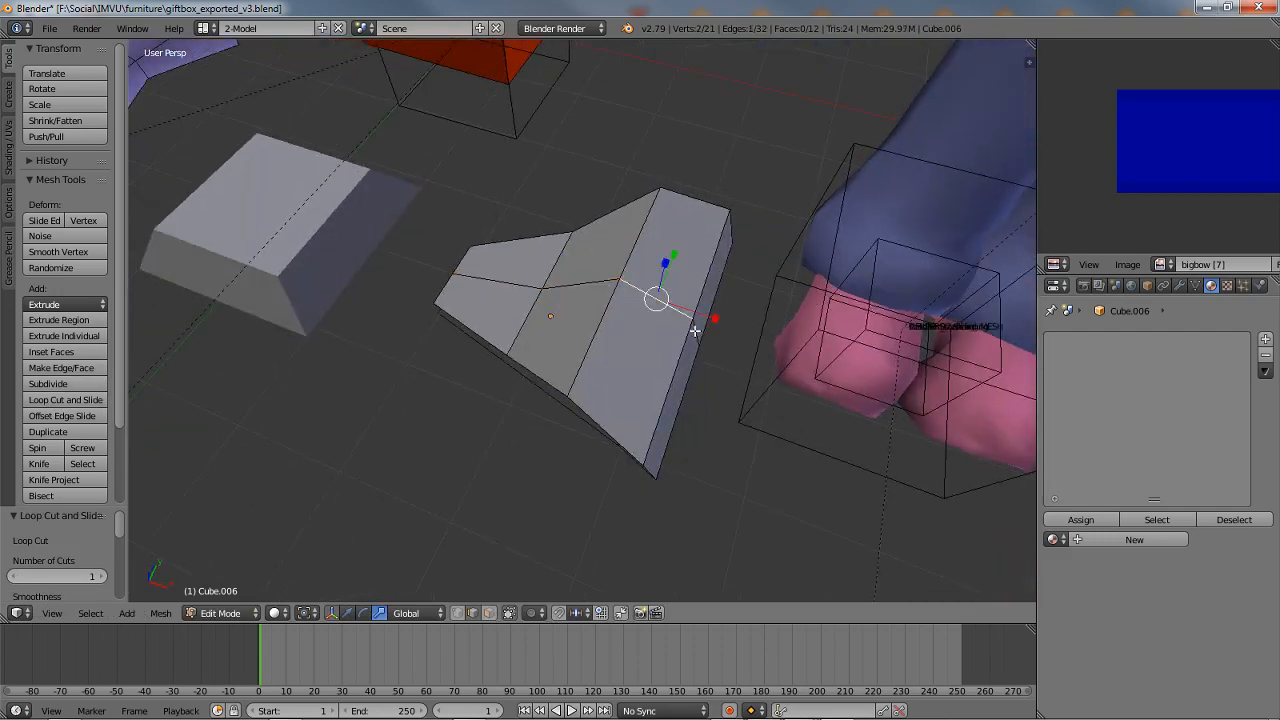
pyautogui.moveTo(695, 330); pyautogui.dragTo(674, 359, button='middle')
pyautogui.keyDown('shift'); pyautogui.rightClick(631, 277); pyautogui.keyUp('shift')
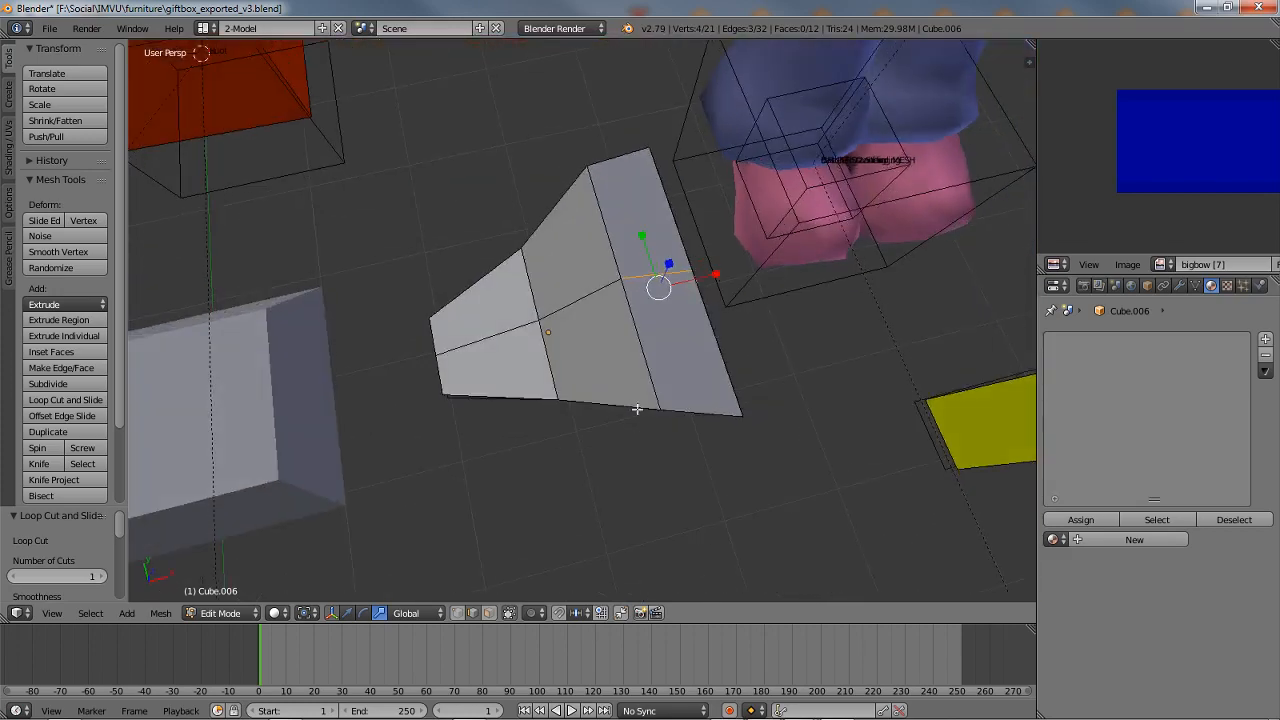
pyautogui.click(348, 613)
pyautogui.moveTo(680, 280); pyautogui.dragTo(650, 302)
# Step: Move the lengthwise cut's edge on the upper slope about 21.1 units along X and -17.6 units along Z
pyautogui.moveTo(504, 344); pyautogui.dragTo(495, 292, button='middle')
pyautogui.scroll(3, 497, 294)
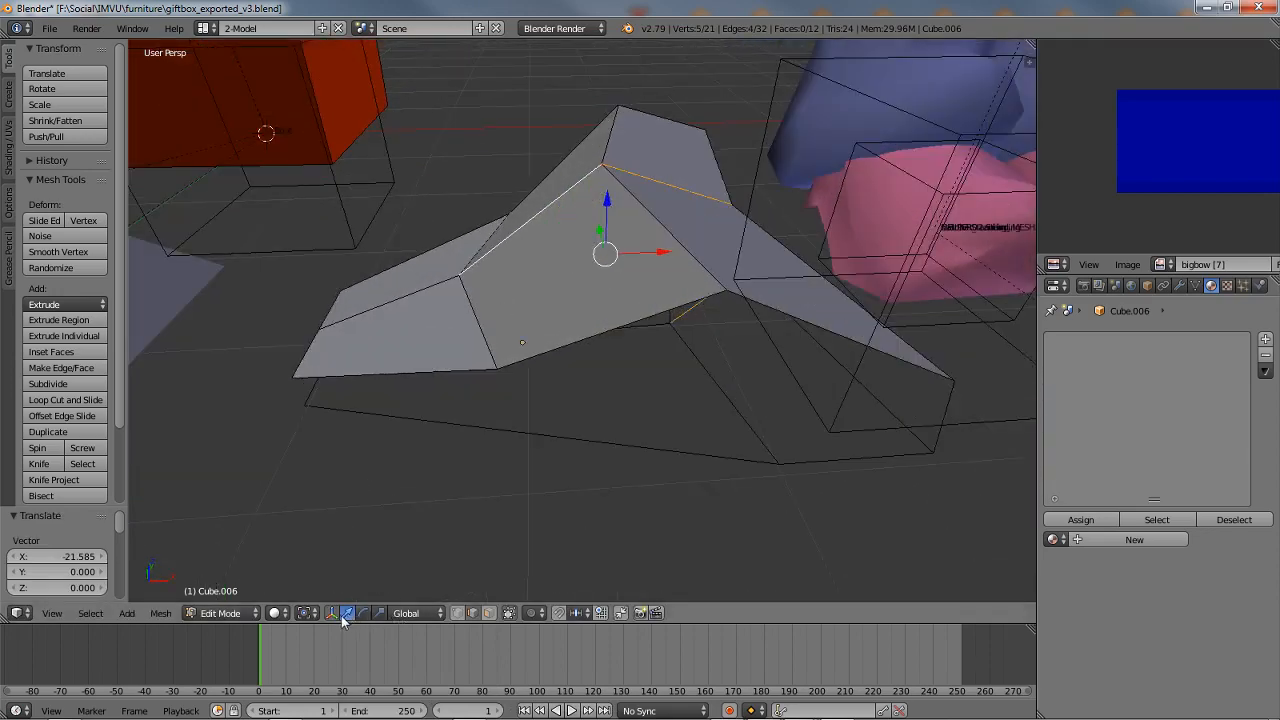
pyautogui.rightClick(561, 211)
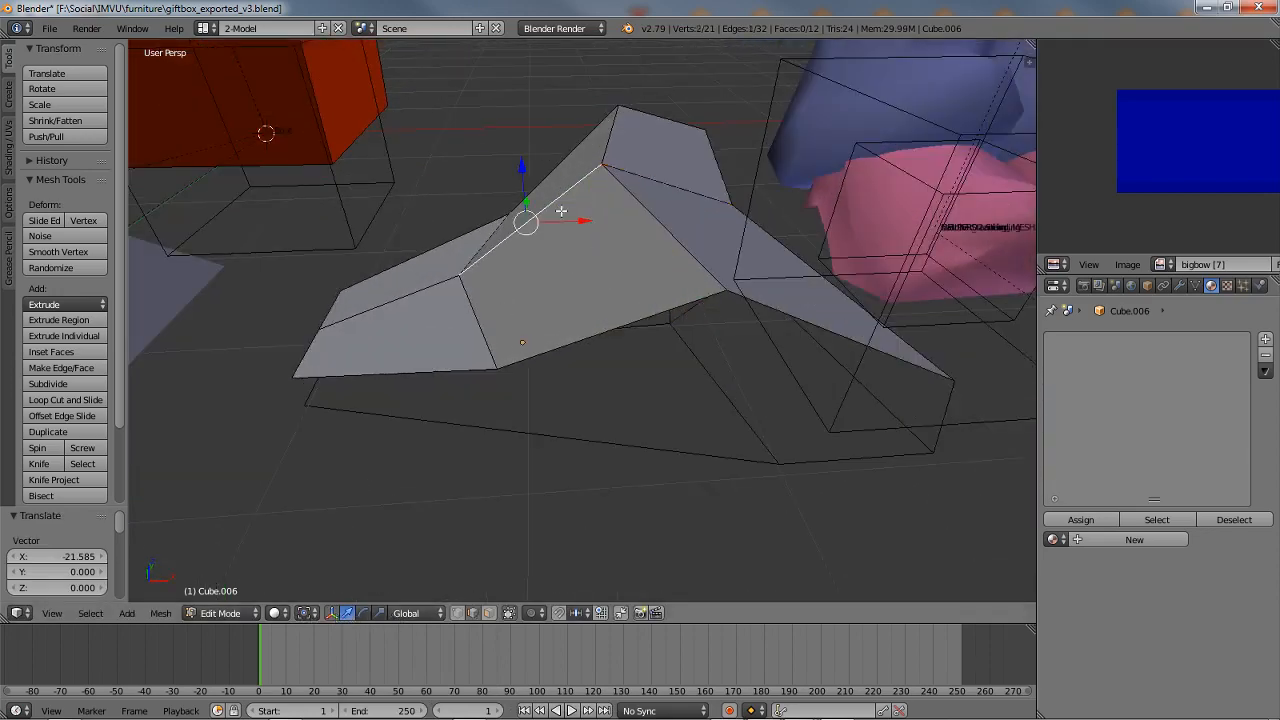
pyautogui.click(572, 215)
pyautogui.press('g')
pyautogui.press('x')
pyautogui.click(571, 214)
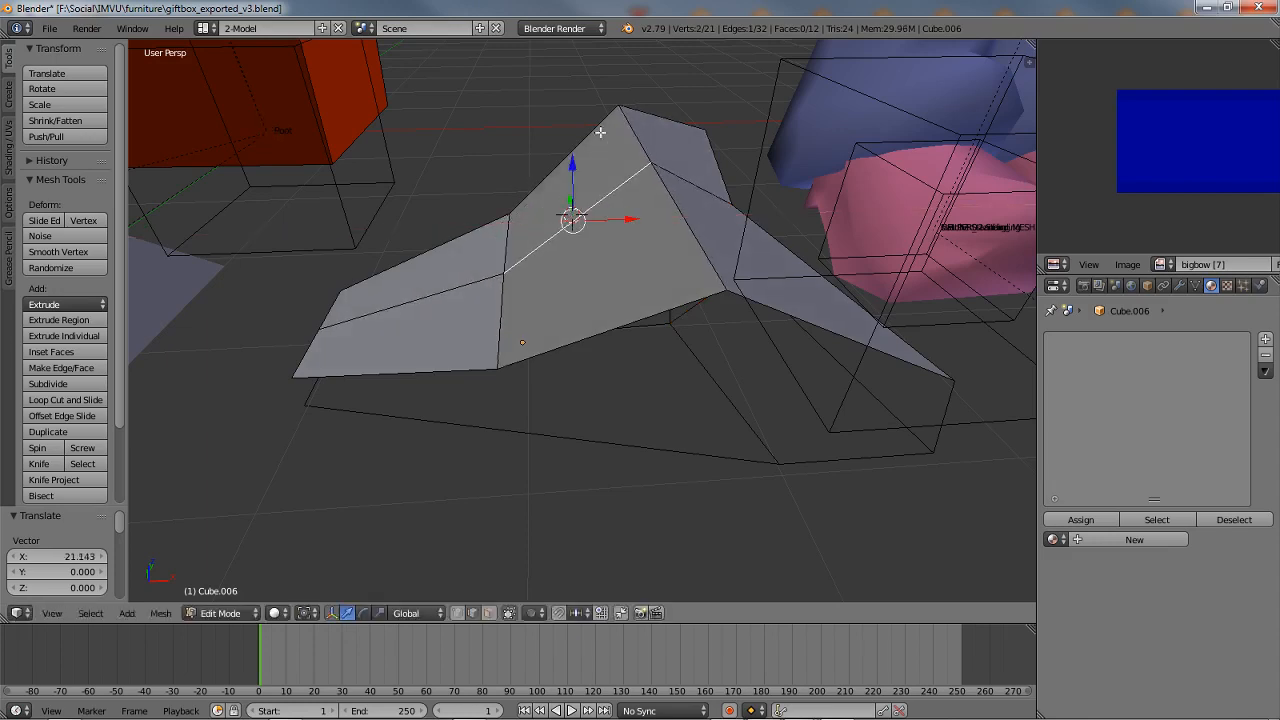
pyautogui.press('g')
pyautogui.press('z')
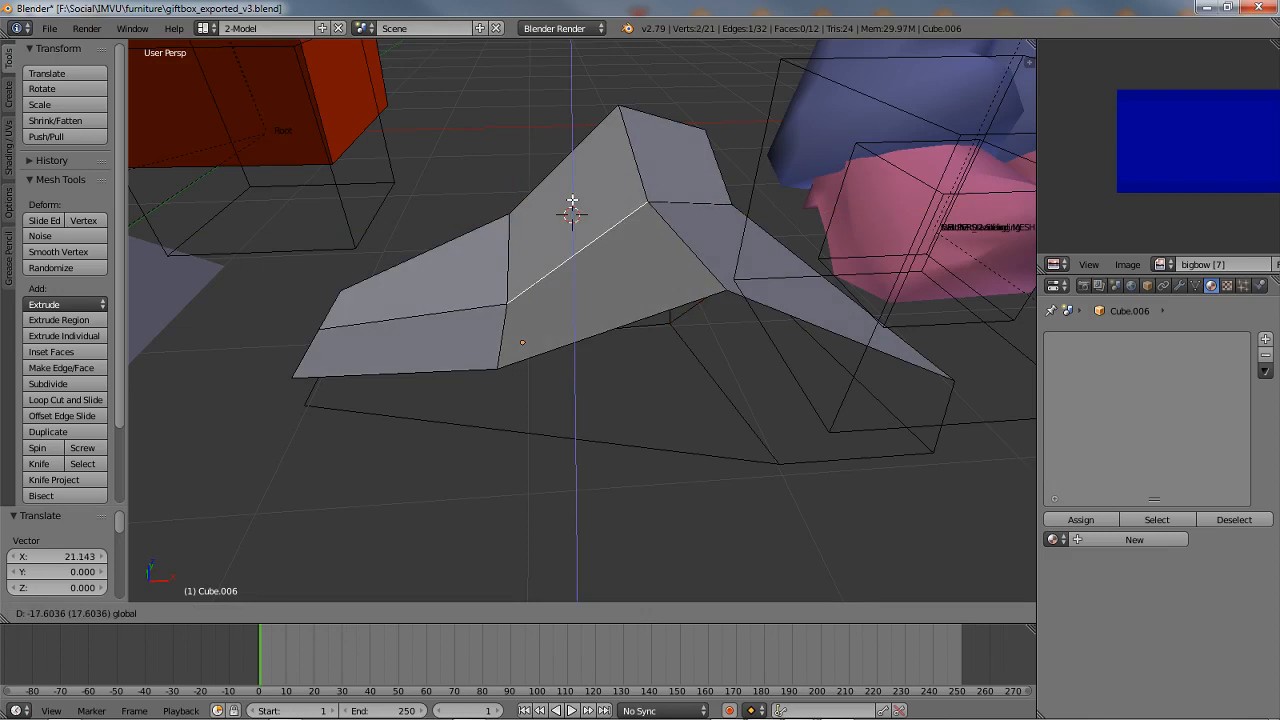
pyautogui.click(572, 200)
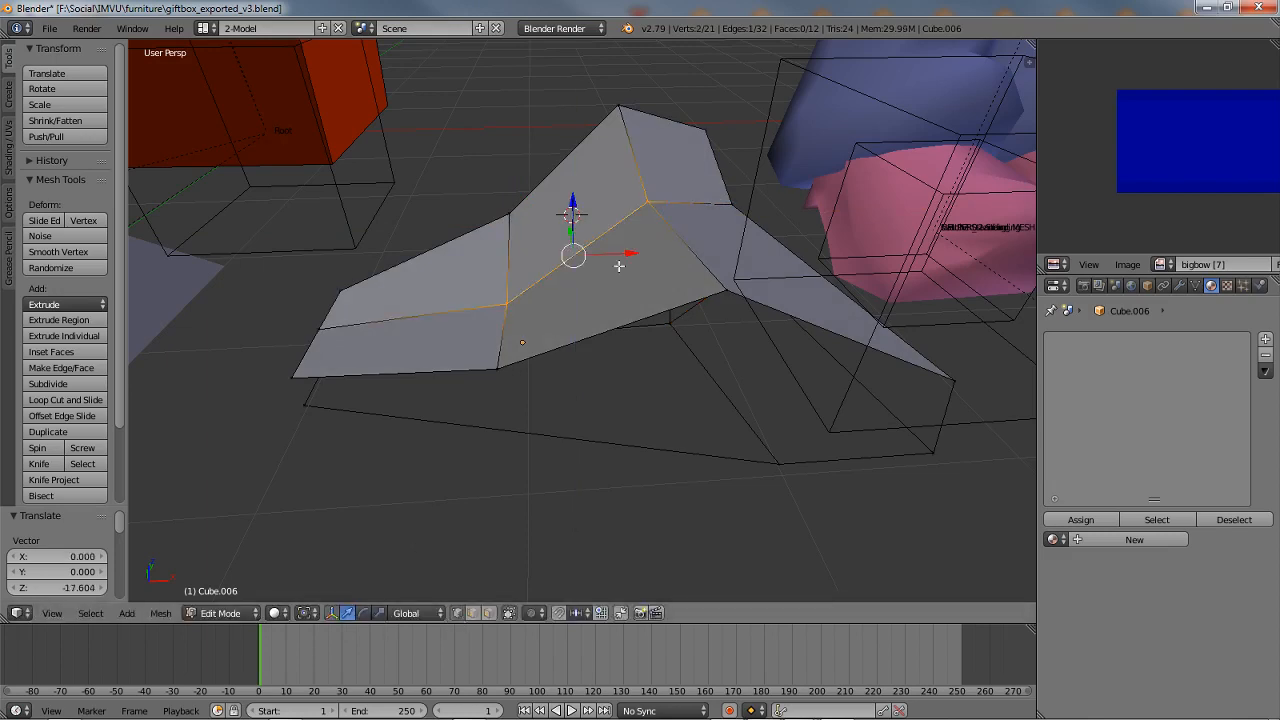
# Step: Lower the lengthwise cut's edge between the peak and the outer side by about 6.6 units along Z
pyautogui.rightClick(647, 202)
pyautogui.keyDown('shift'); pyautogui.rightClick(735, 205); pyautogui.keyUp('shift')
pyautogui.press('g')
pyautogui.press('z')
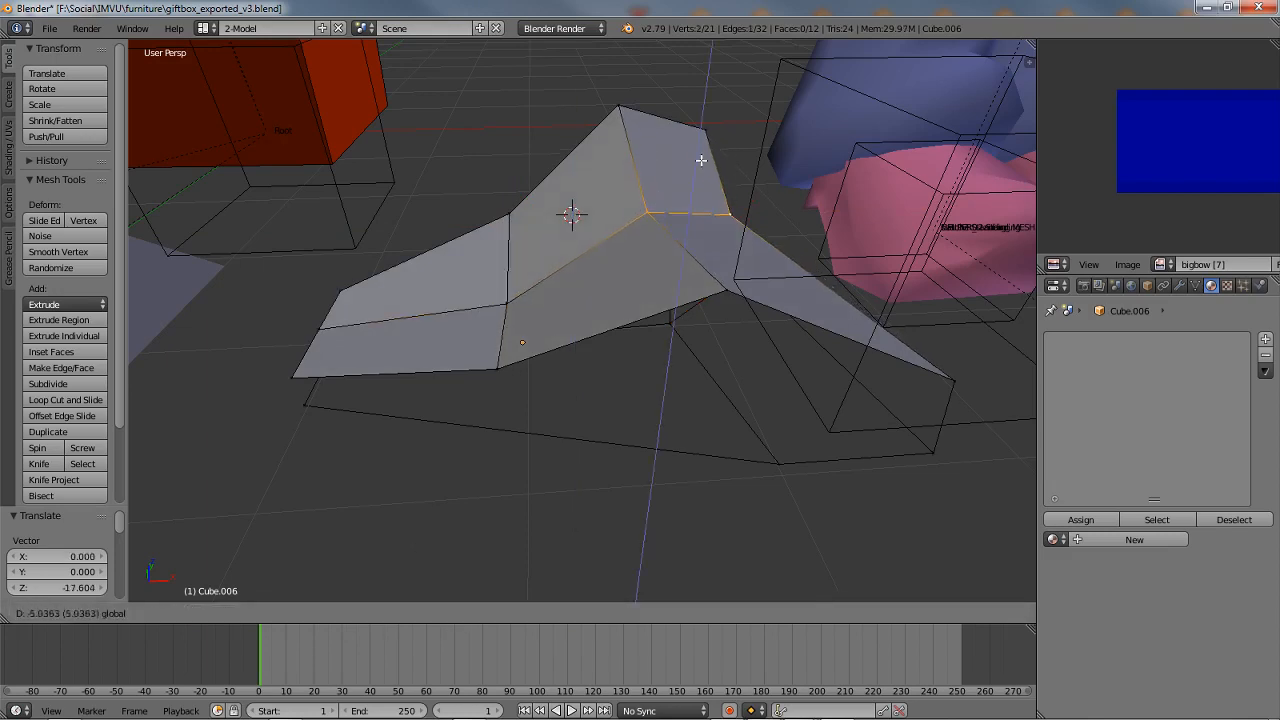
pyautogui.click(551, 285)
# Step: Examine the notched bow piece from above, from the front and close to ground level
pyautogui.moveTo(551, 285); pyautogui.dragTo(394, 262, button='middle')
pyautogui.moveTo(392, 262); pyautogui.dragTo(554, 333, button='middle')
pyautogui.scroll(-5, 517, 323)
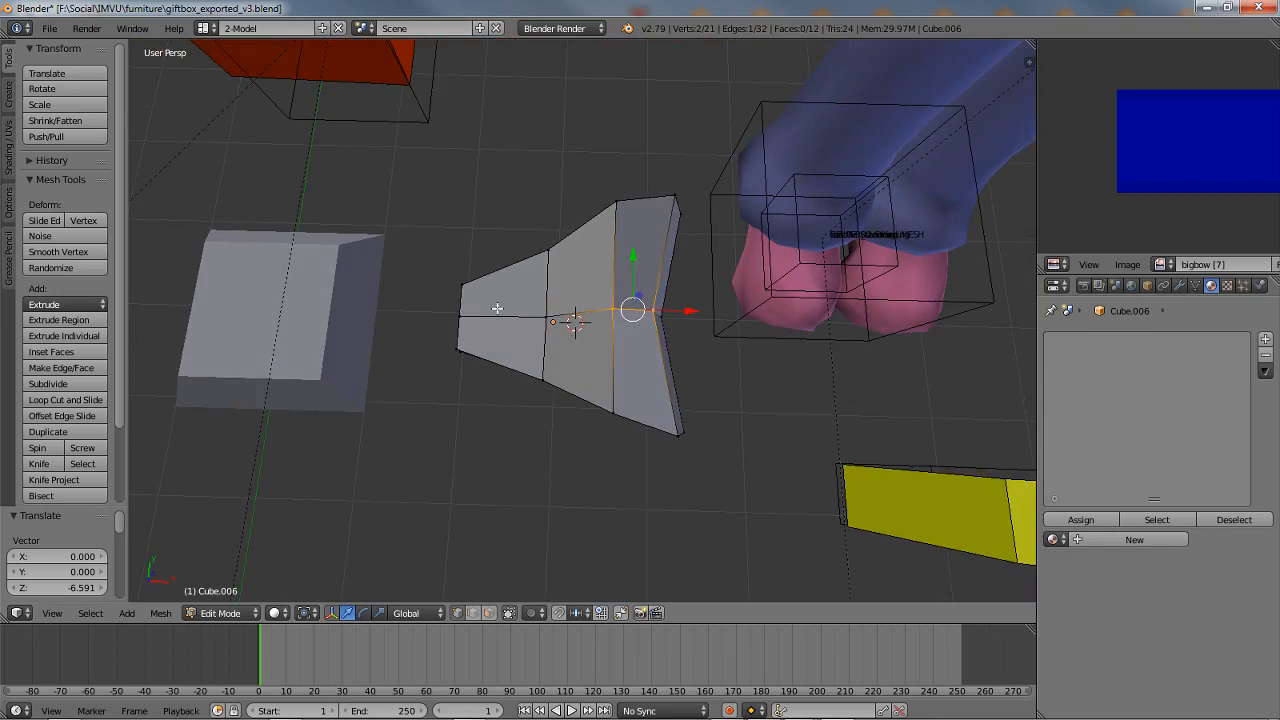
pyautogui.moveTo(543, 375); pyautogui.dragTo(570, 338, button='middle')
pyautogui.scroll(4, 571, 339)
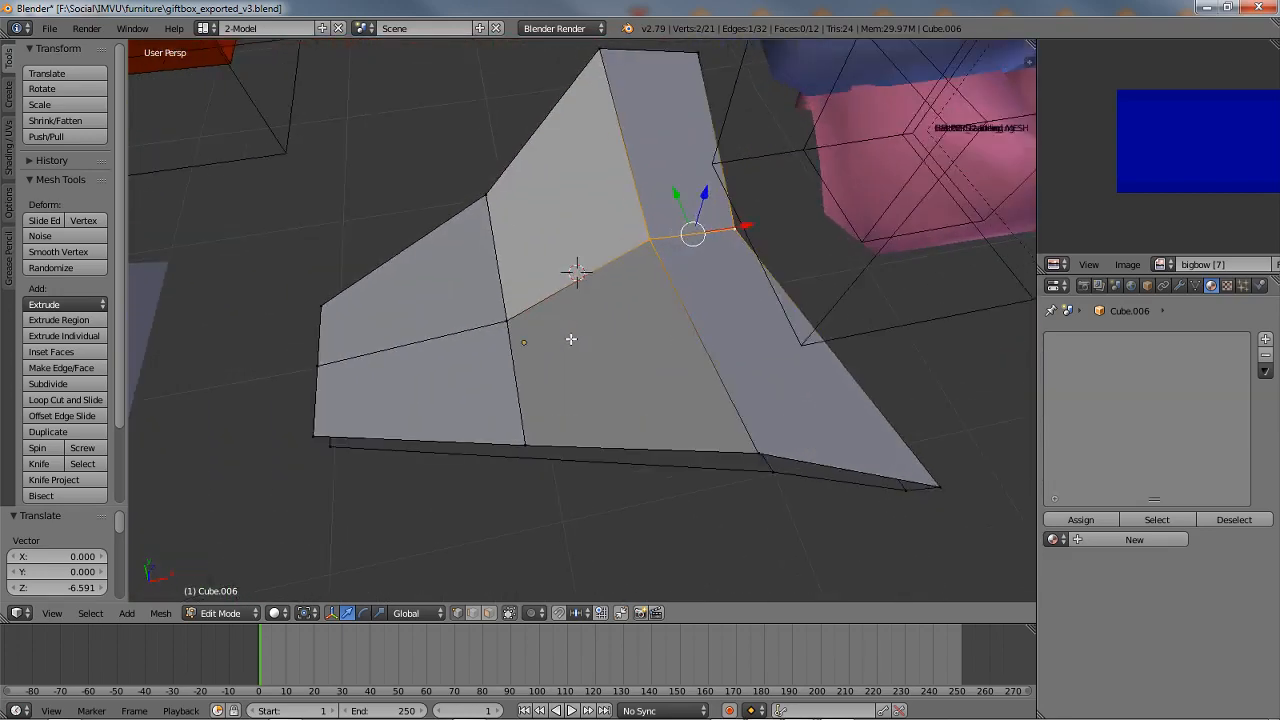
pyautogui.scroll(-3, 571, 340)
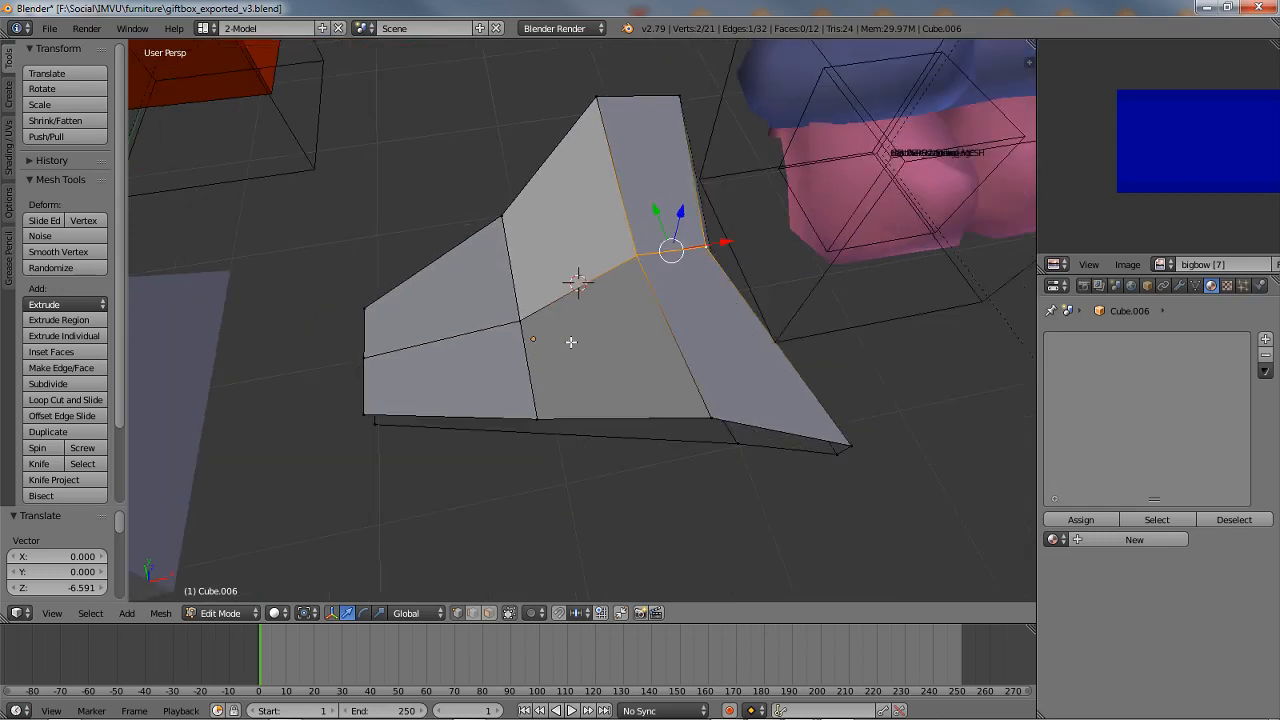
pyautogui.moveTo(571, 342); pyautogui.dragTo(565, 282, button='middle')
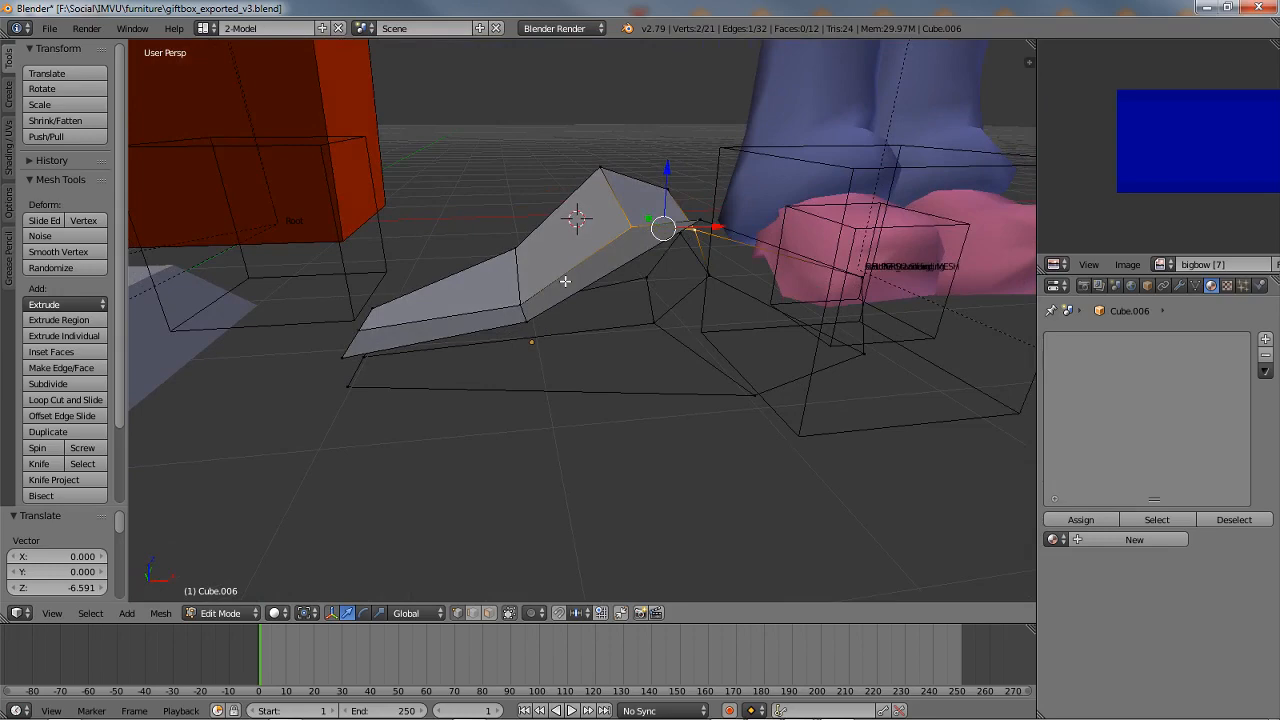
pyautogui.keyDown('alt'); pyautogui.rightClick(523, 314); pyautogui.keyUp('alt')
pyautogui.moveTo(620, 328); pyautogui.dragTo(592, 297, button='middle')
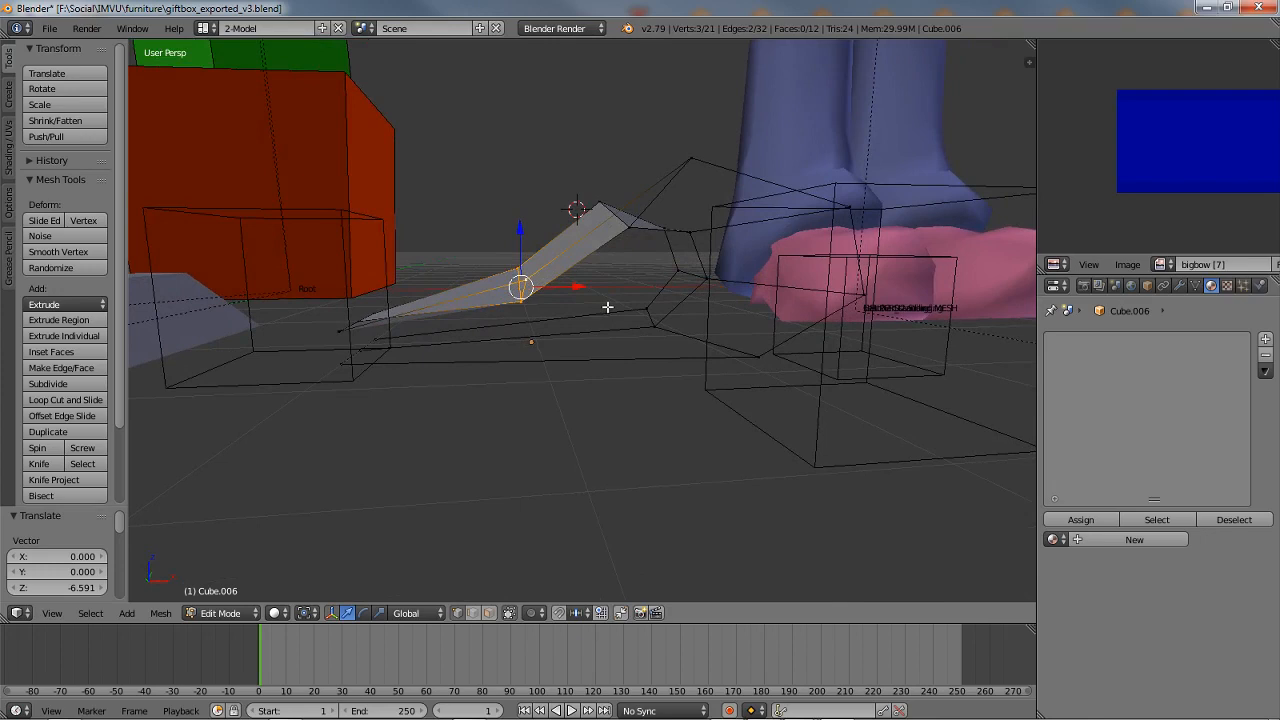
pyautogui.press('r')
pyautogui.press('x')
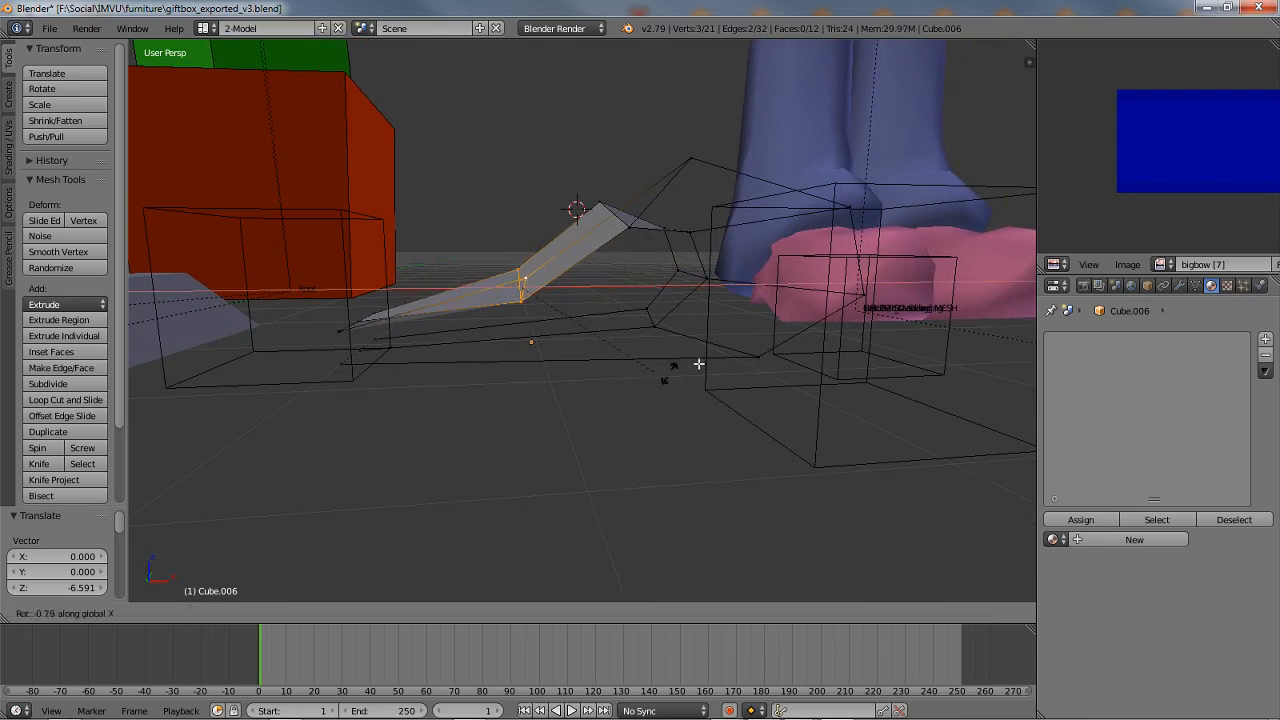
pyautogui.rightClick(720, 362)
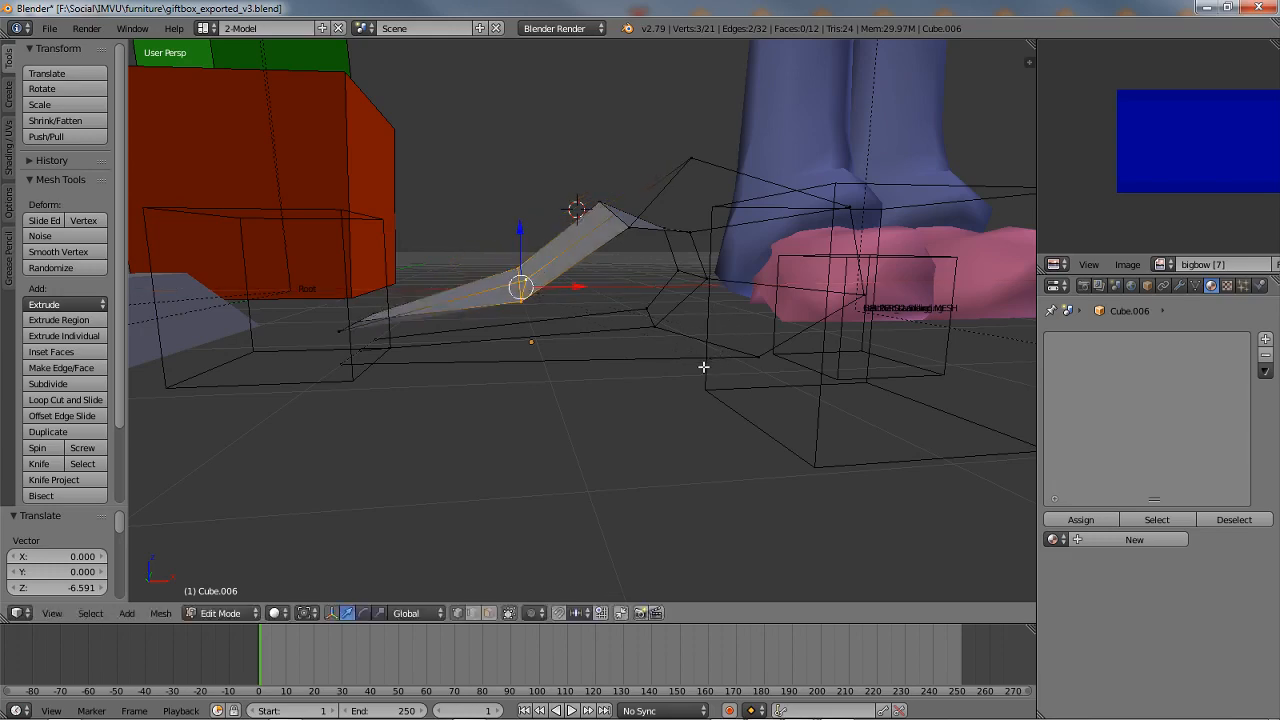
# Step: Leave mesh editing and compare the bow piece's shape with the existing purple, red and yellow bows
pyautogui.moveTo(528, 314); pyautogui.dragTo(574, 351, button='middle')
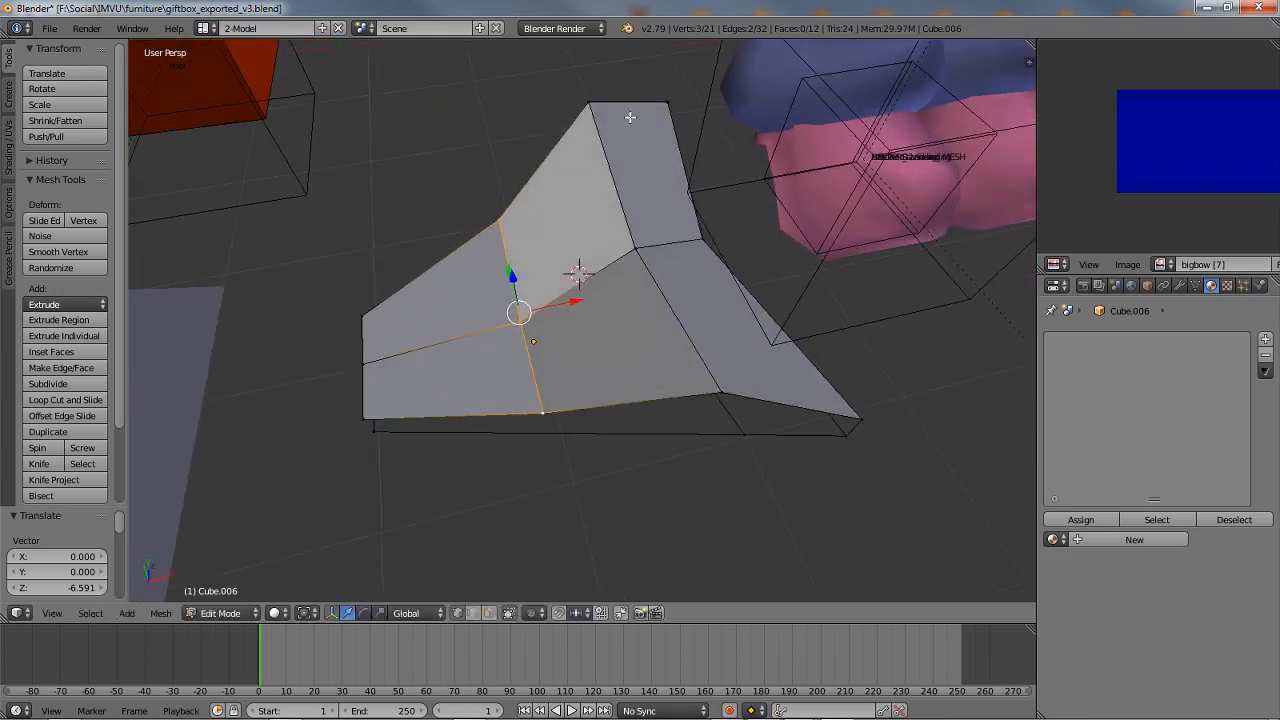
pyautogui.scroll(-3, 605, 412)
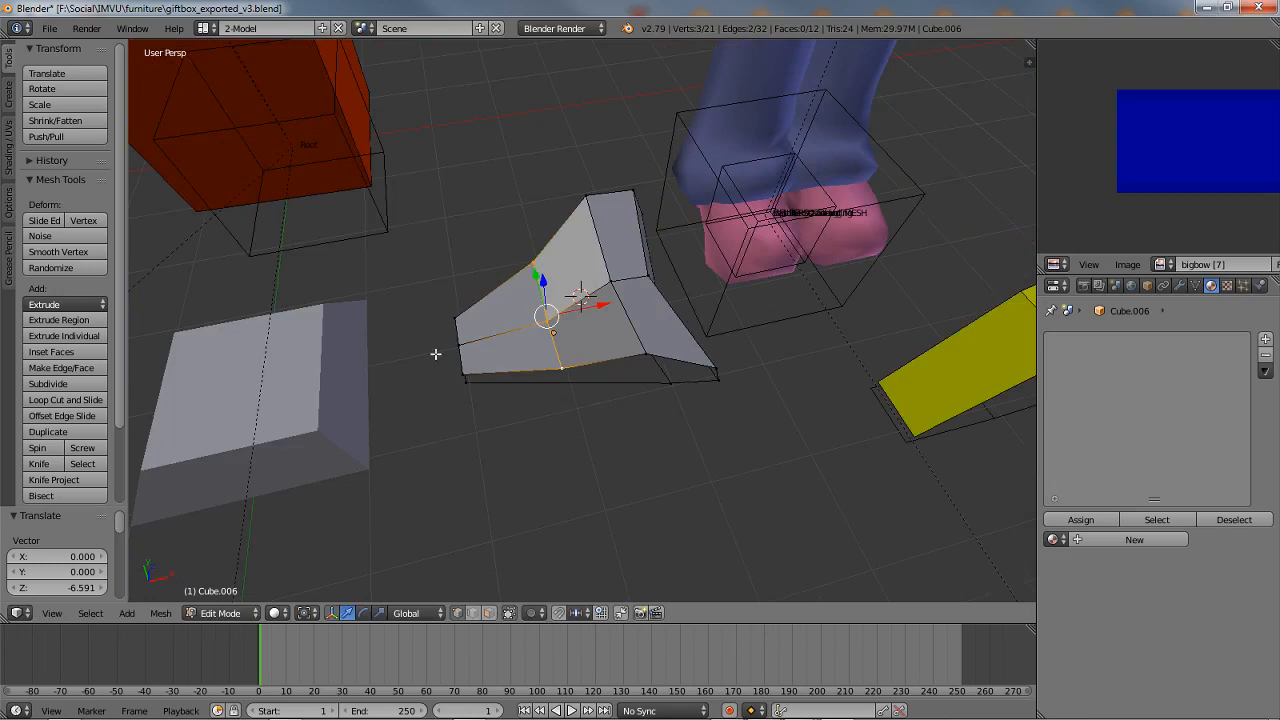
pyautogui.keyDown('shift'); pyautogui.moveTo(436, 355); pyautogui.dragTo(586, 403, button='middle'); pyautogui.keyUp('shift')
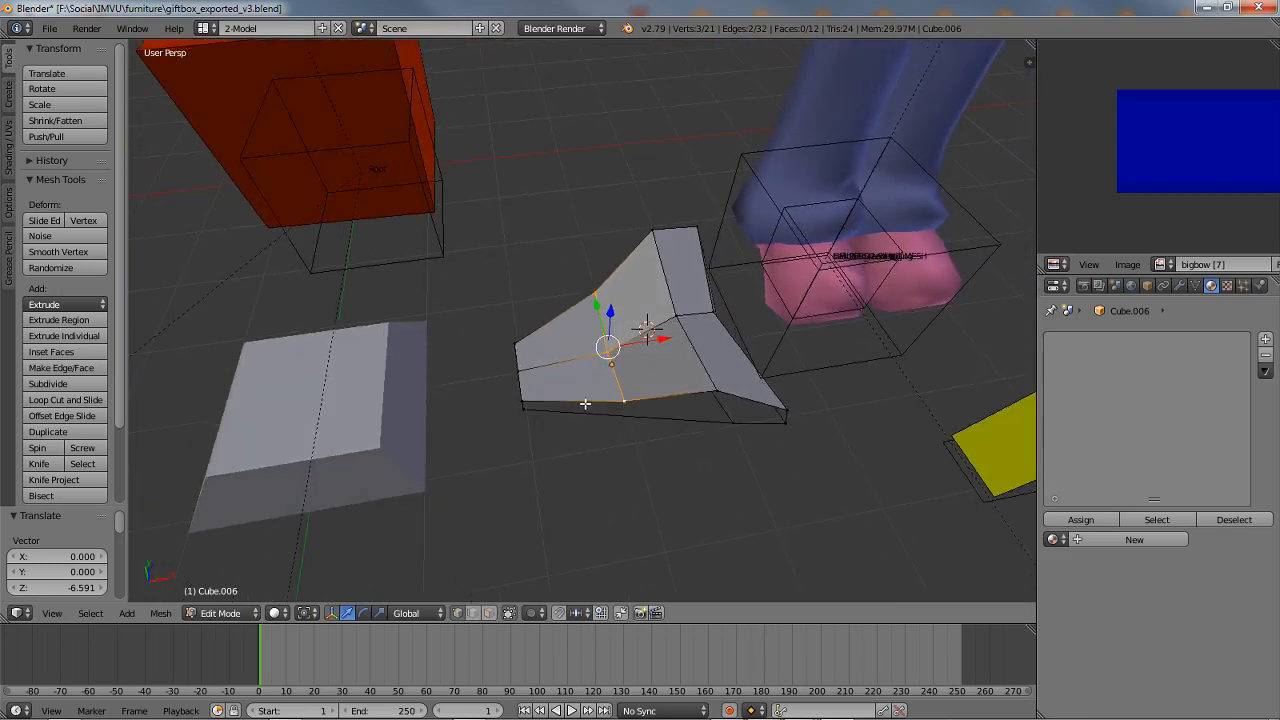
pyautogui.press('Tab')
pyautogui.moveTo(606, 449); pyautogui.dragTo(363, 289, button='middle')
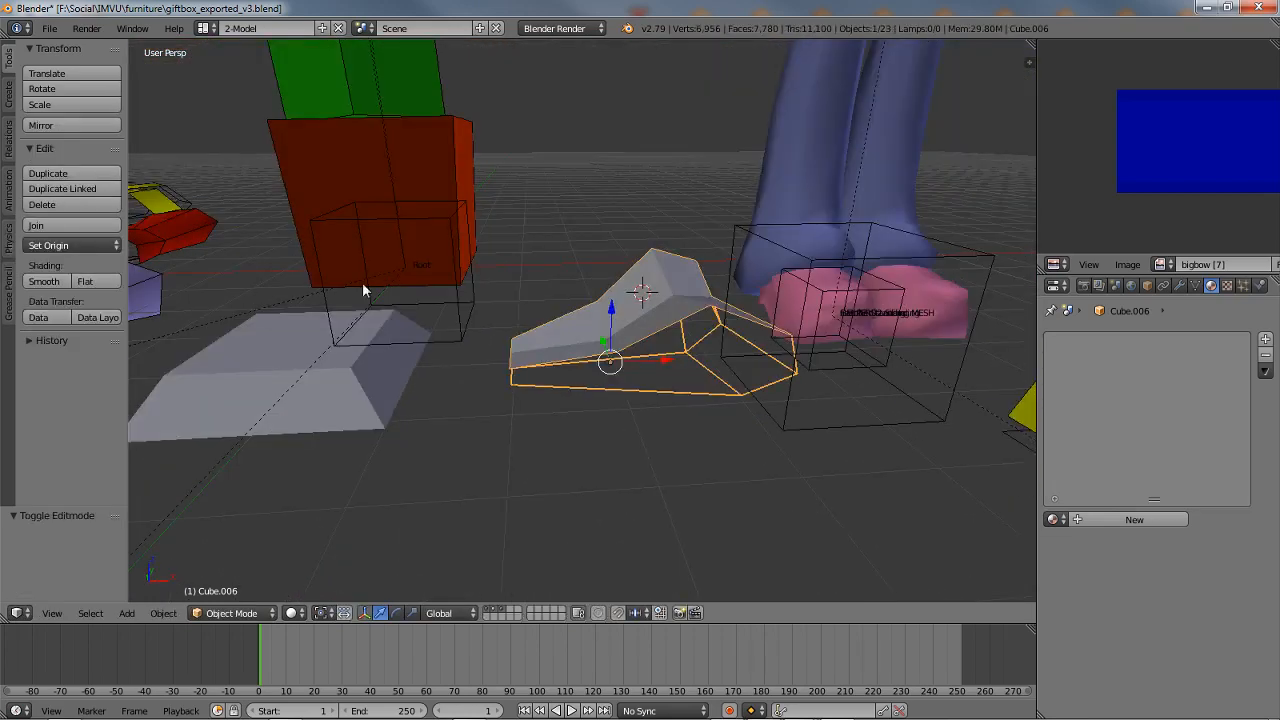
pyautogui.moveTo(279, 245); pyautogui.dragTo(577, 295, button='middle')
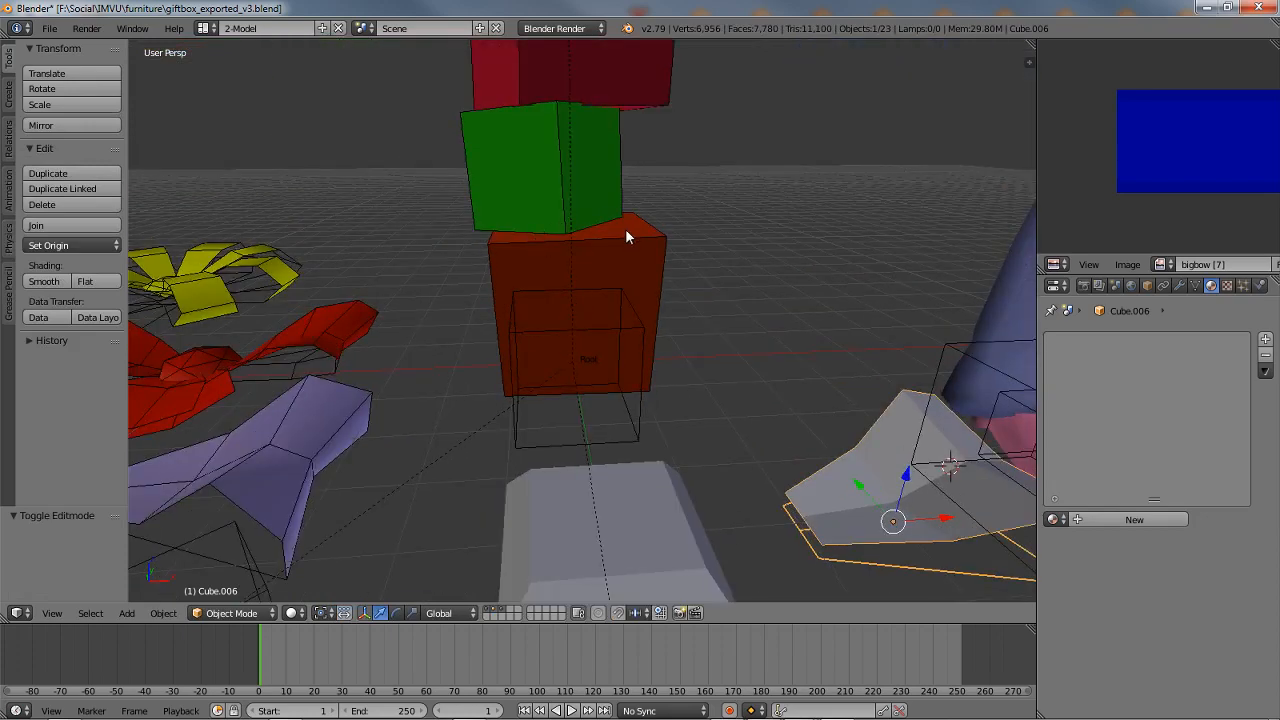
pyautogui.moveTo(478, 270); pyautogui.dragTo(603, 290, button='middle')
pyautogui.moveTo(474, 455); pyautogui.dragTo(530, 230, button='middle')
pyautogui.moveTo(620, 375); pyautogui.dragTo(543, 543, button='middle')
# Step: Return to mesh editing with vertex selection and inspect the bow piece's creases from above and around its wide end
pyautogui.press('Tab')
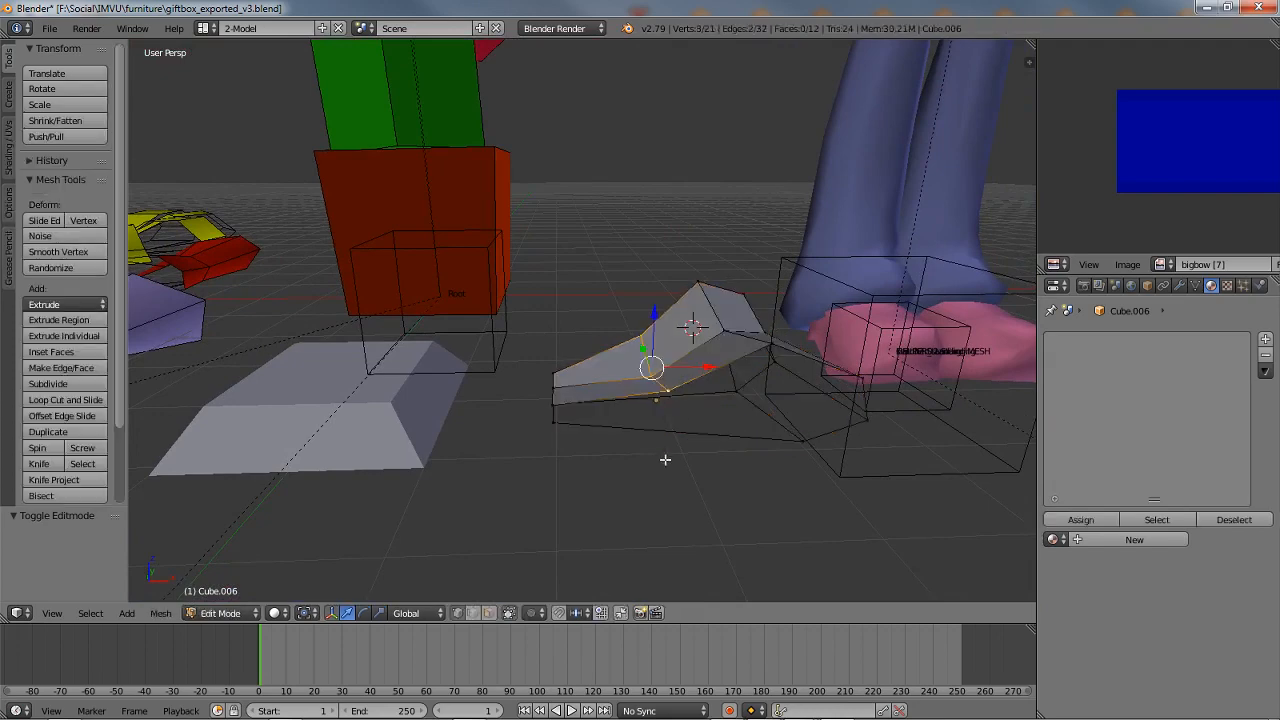
pyautogui.click(473, 613)
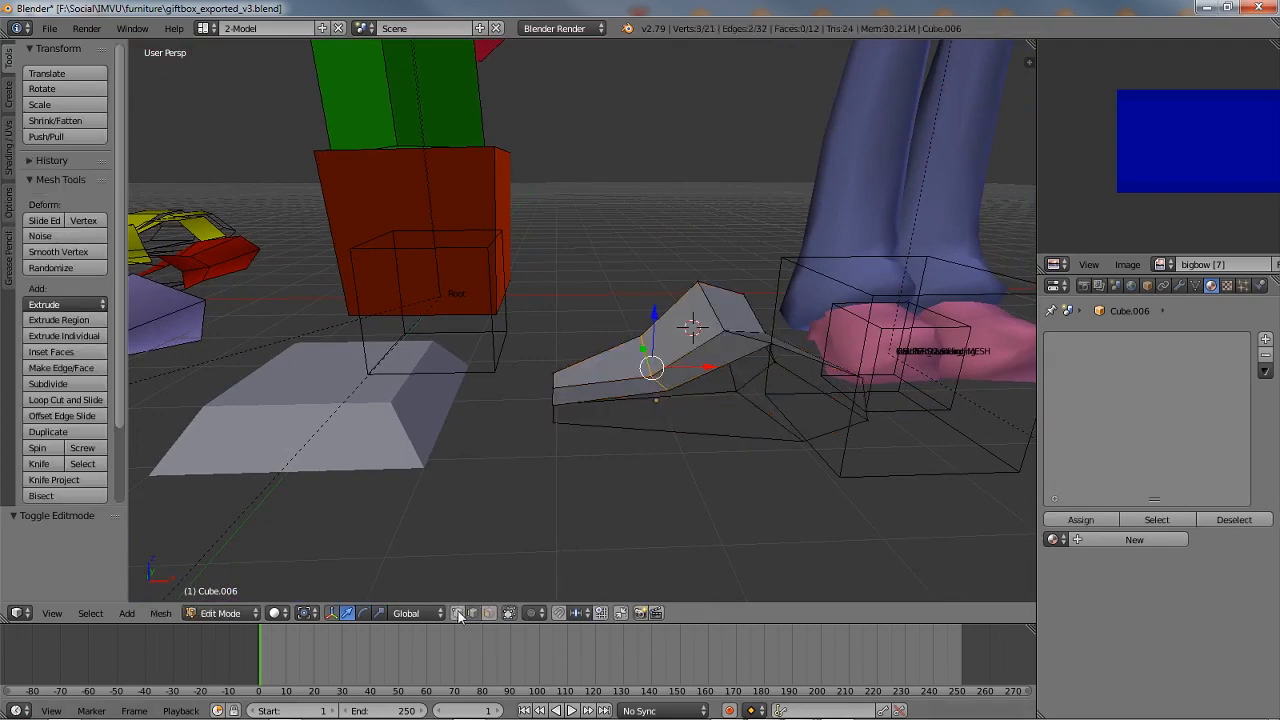
pyautogui.click(459, 613)
pyautogui.moveTo(604, 388); pyautogui.dragTo(607, 461, button='middle')
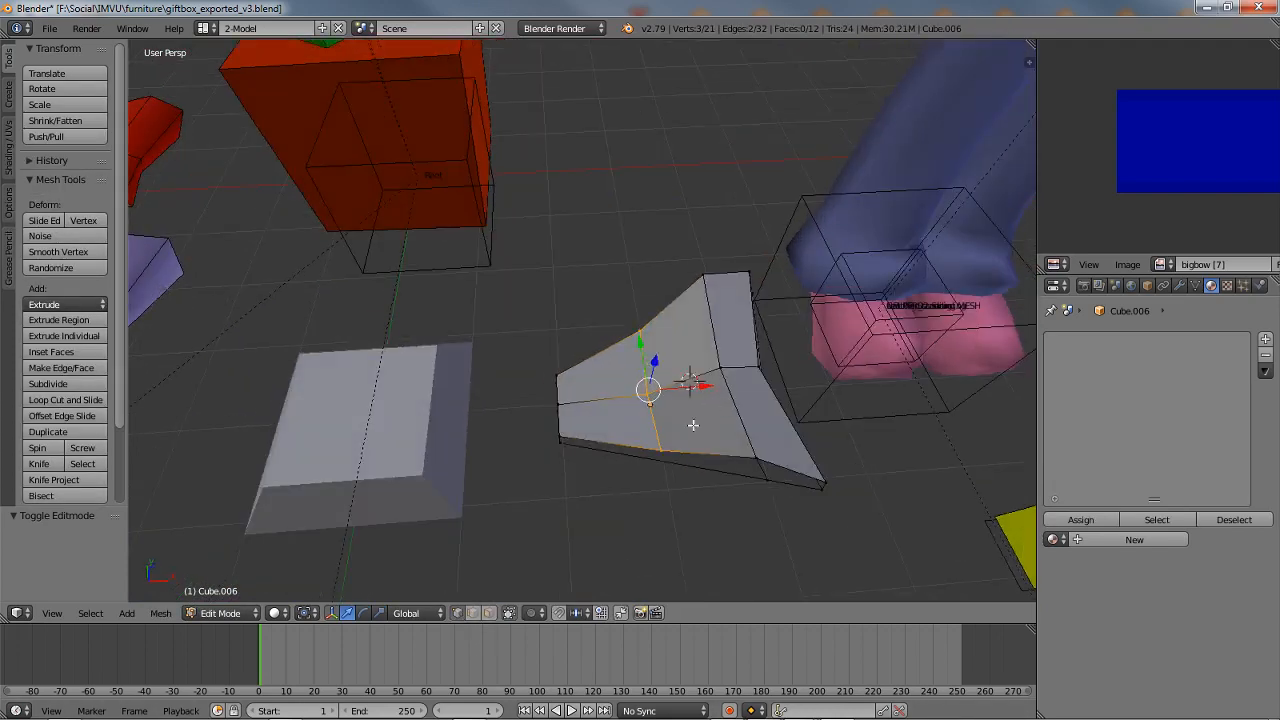
pyautogui.moveTo(693, 425); pyautogui.dragTo(694, 372, button='middle')
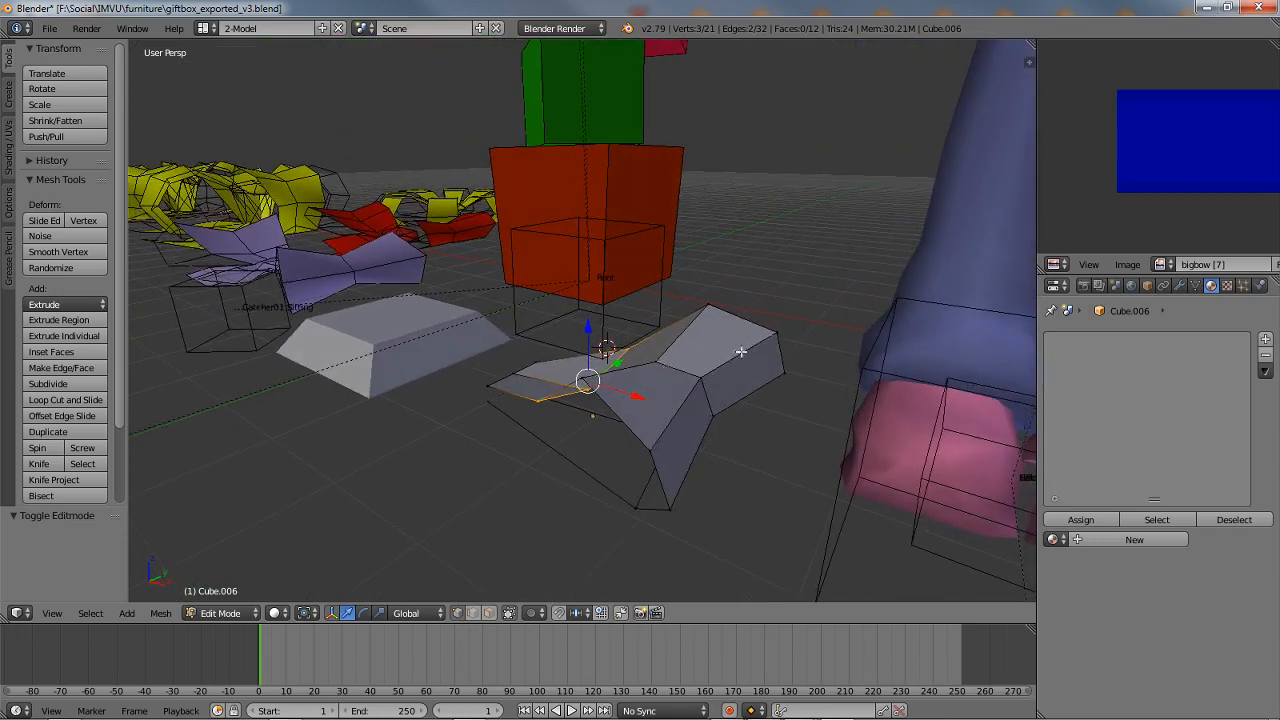
pyautogui.moveTo(598, 378); pyautogui.dragTo(648, 395, button='middle')
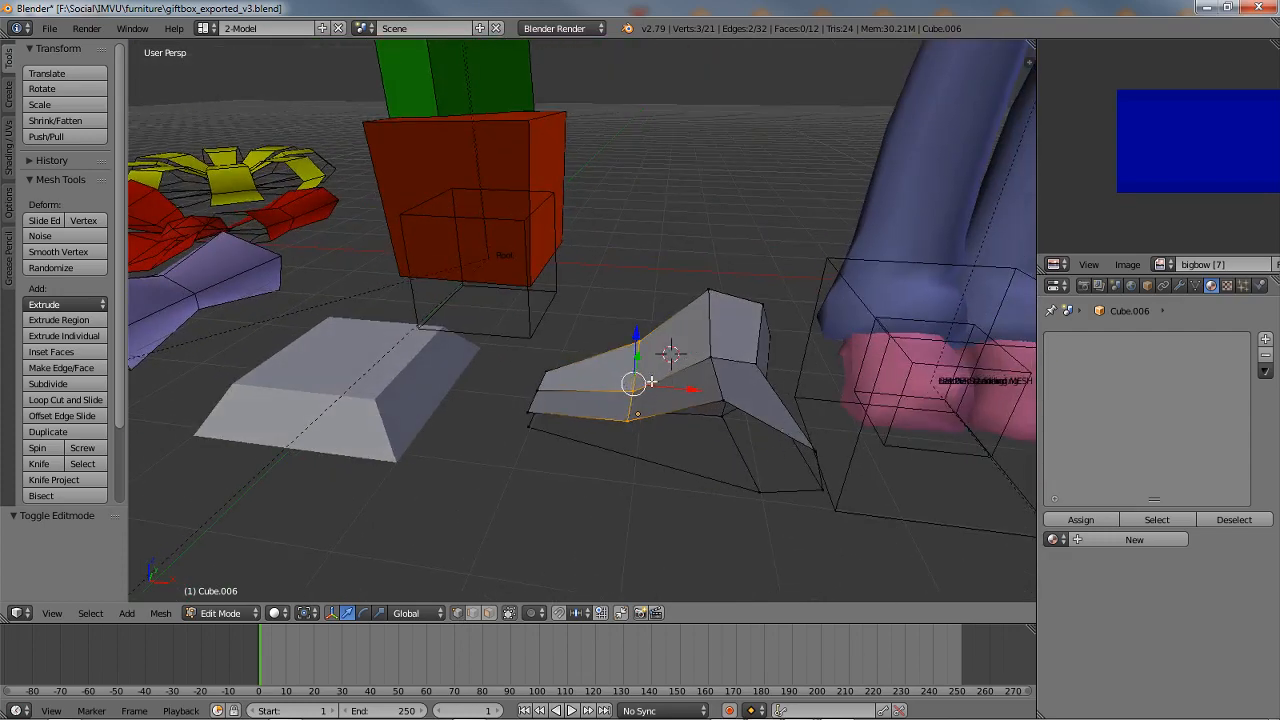
pyautogui.moveTo(660, 380)
pyautogui.mouseDown(button='middle')
pyautogui.moveTo(668, 433)
pyautogui.moveTo(689, 407)
pyautogui.moveTo(638, 382)
pyautogui.mouseUp(button='middle')
# Step: Apply smooth shading to the whole bow piece in Object Mode and check it from several sides
pyautogui.press('Tab')
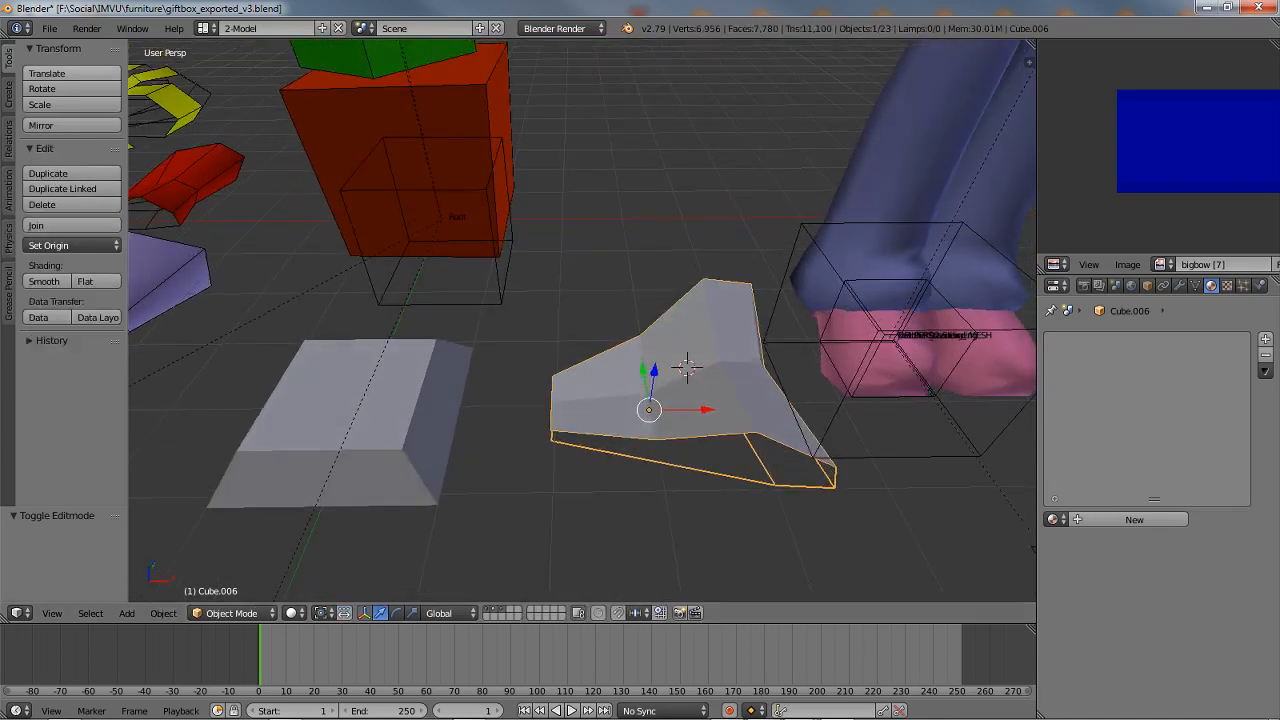
pyautogui.click(44, 283)
pyautogui.moveTo(702, 330); pyautogui.dragTo(587, 315, button='middle')
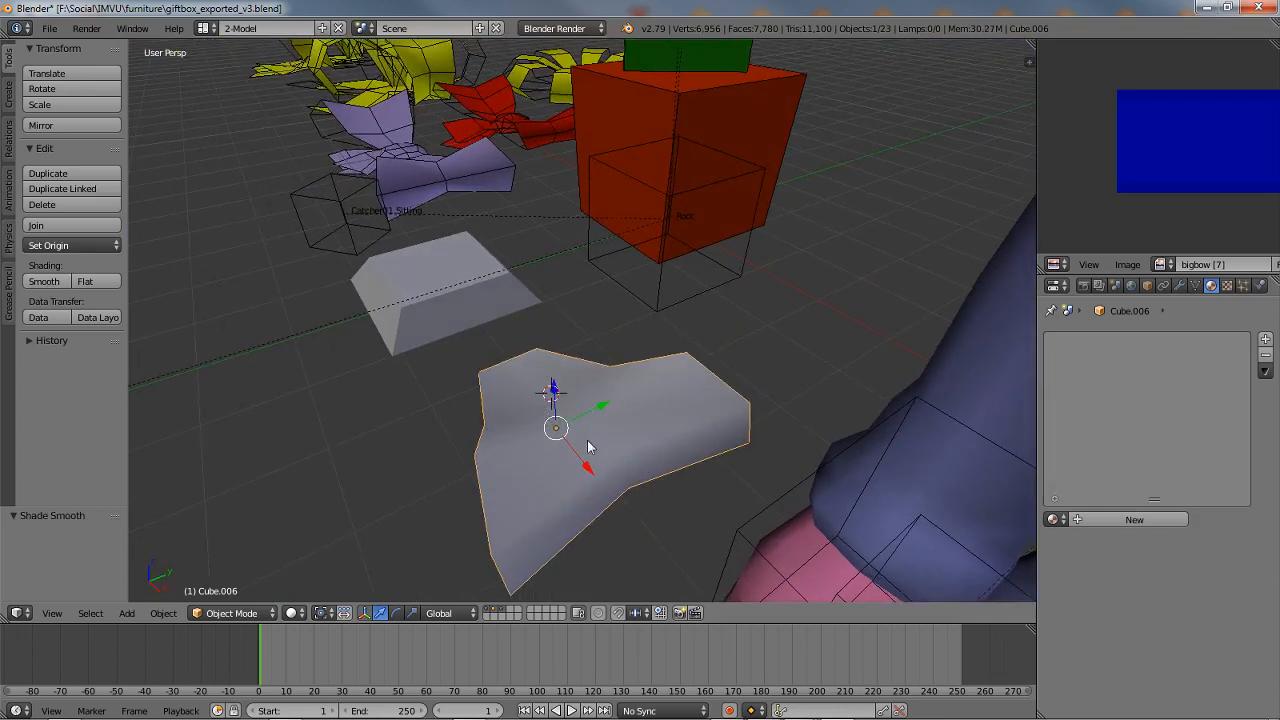
pyautogui.moveTo(587, 440); pyautogui.dragTo(805, 441, button='middle')
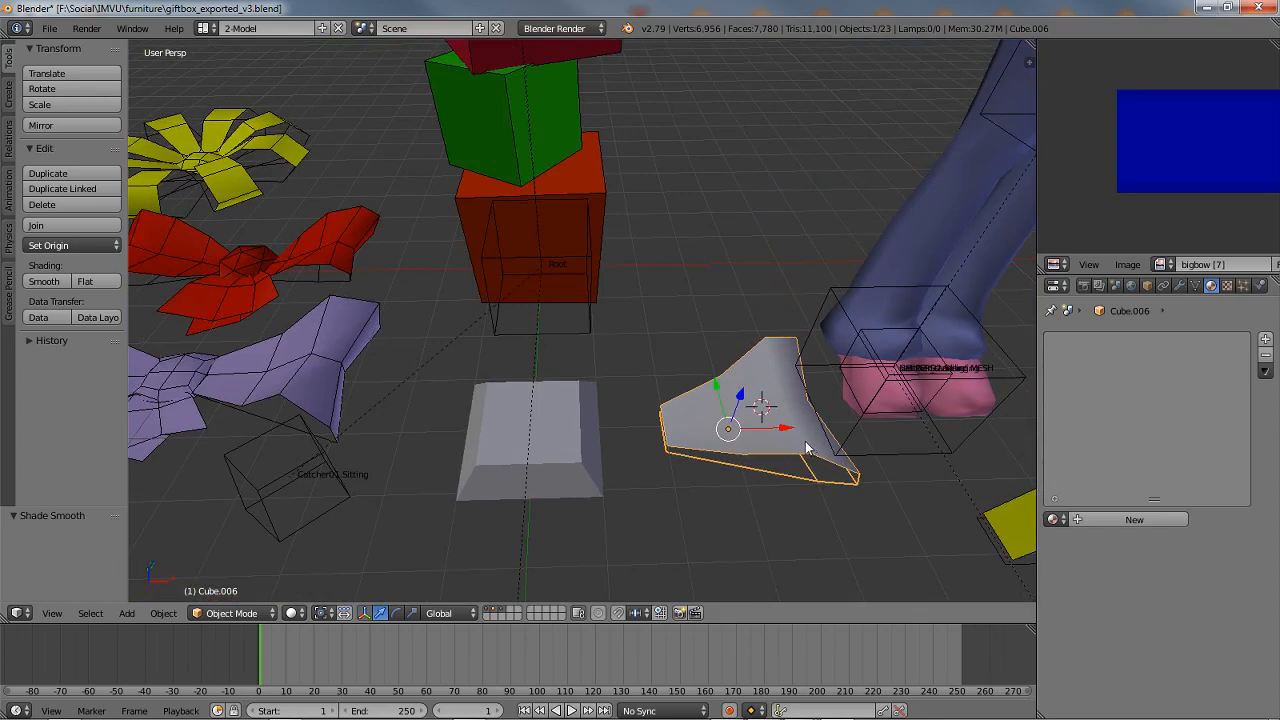
pyautogui.click(784, 436)
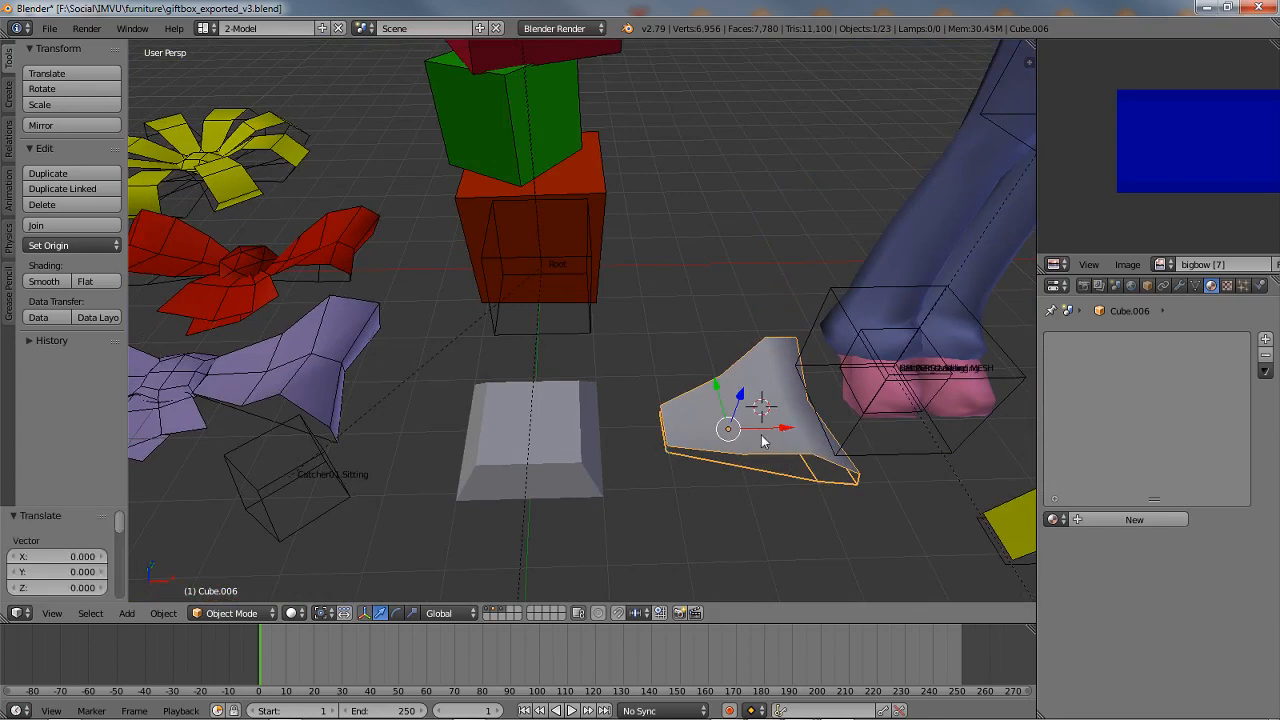
pyautogui.moveTo(762, 445); pyautogui.dragTo(685, 429, button='middle')
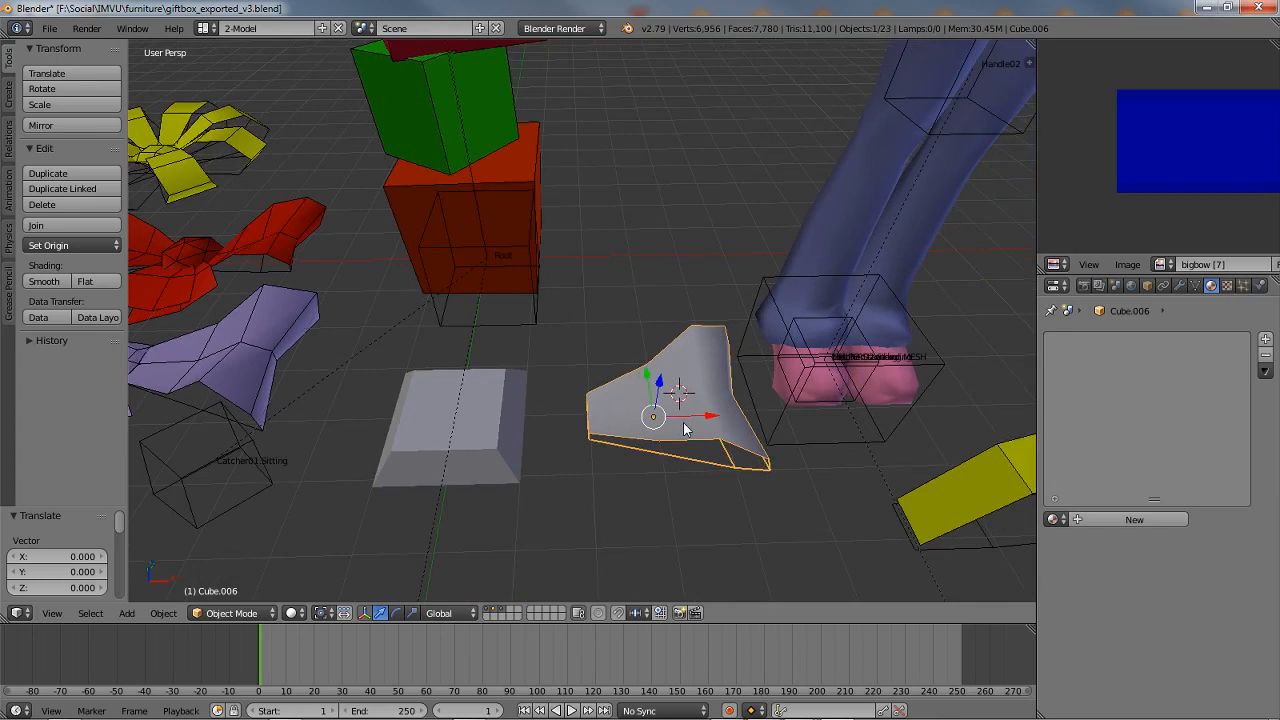
# Step: Duplicate the smooth bow piece in place and mirror the copy along the global X axis
pyautogui.click(160, 614)
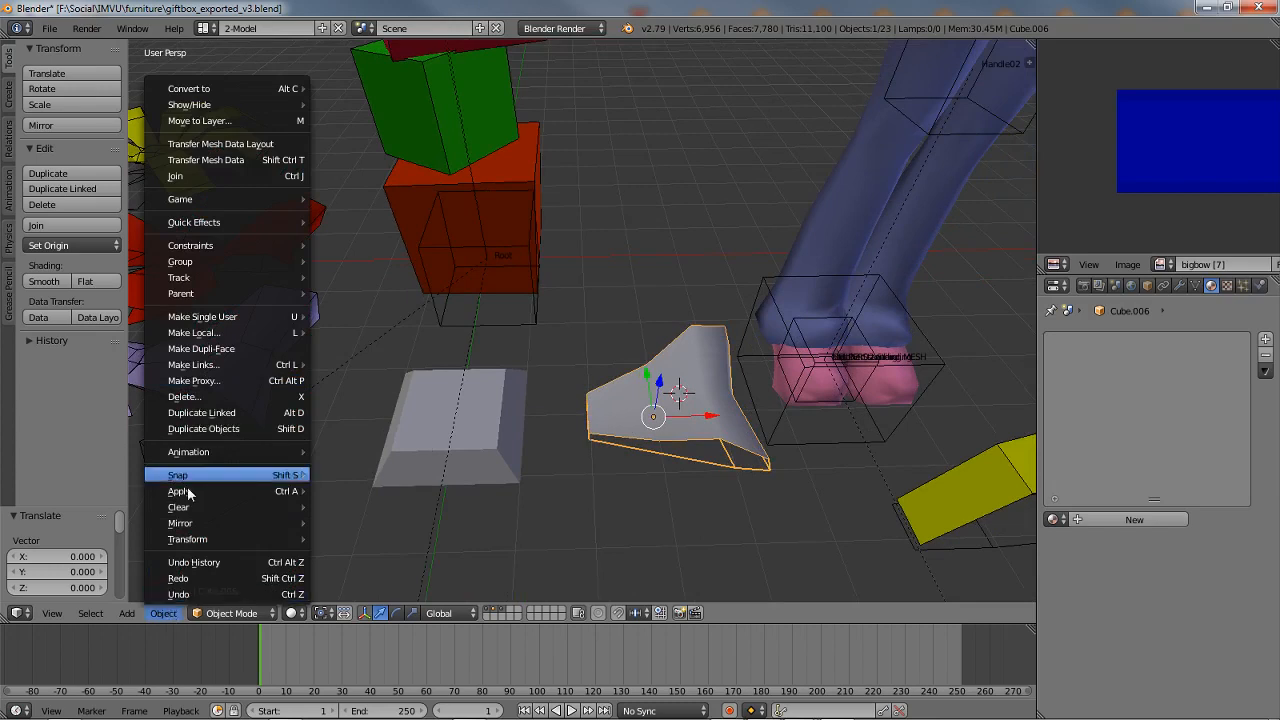
pyautogui.click(216, 429)
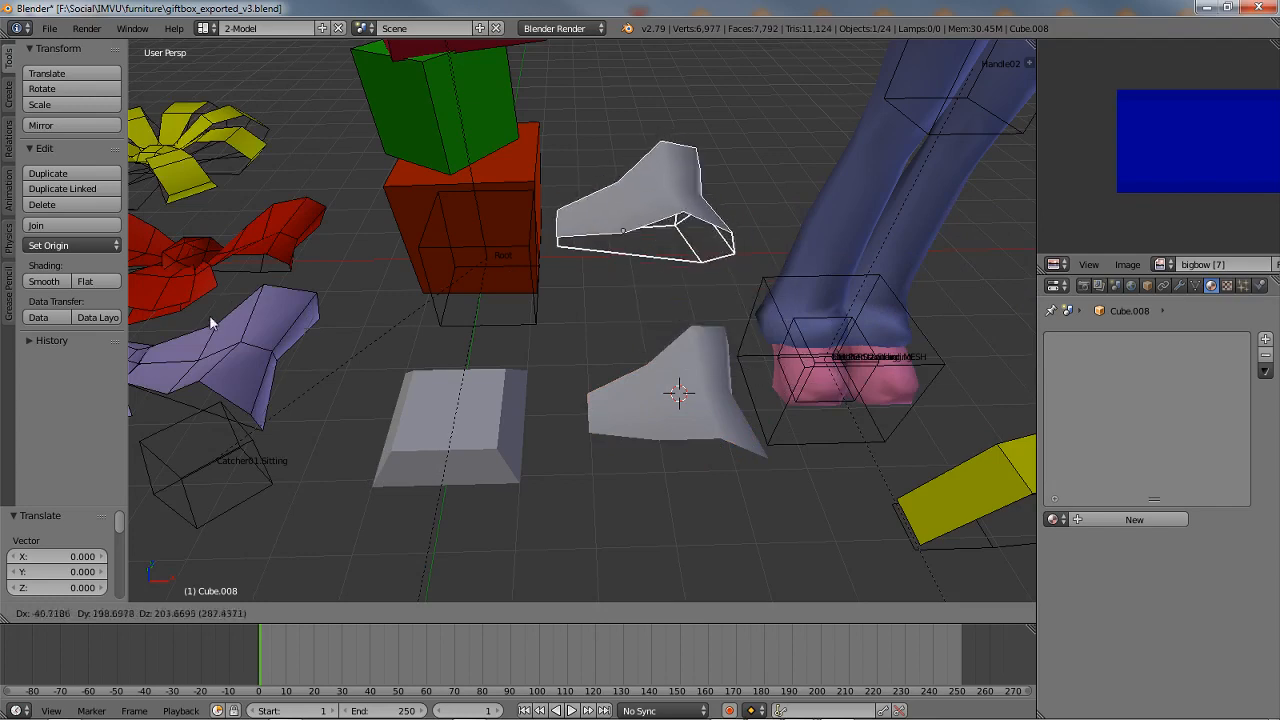
pyautogui.press('Escape')
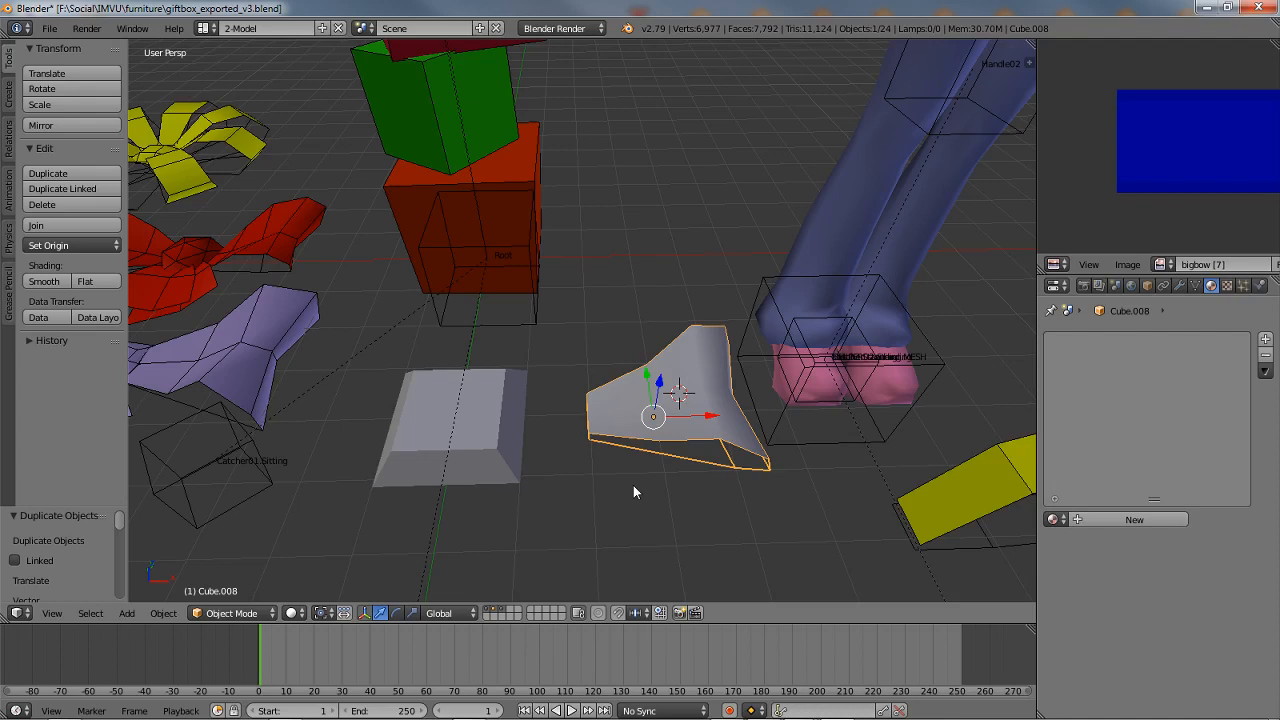
pyautogui.hotkey('ctrl', 'm')
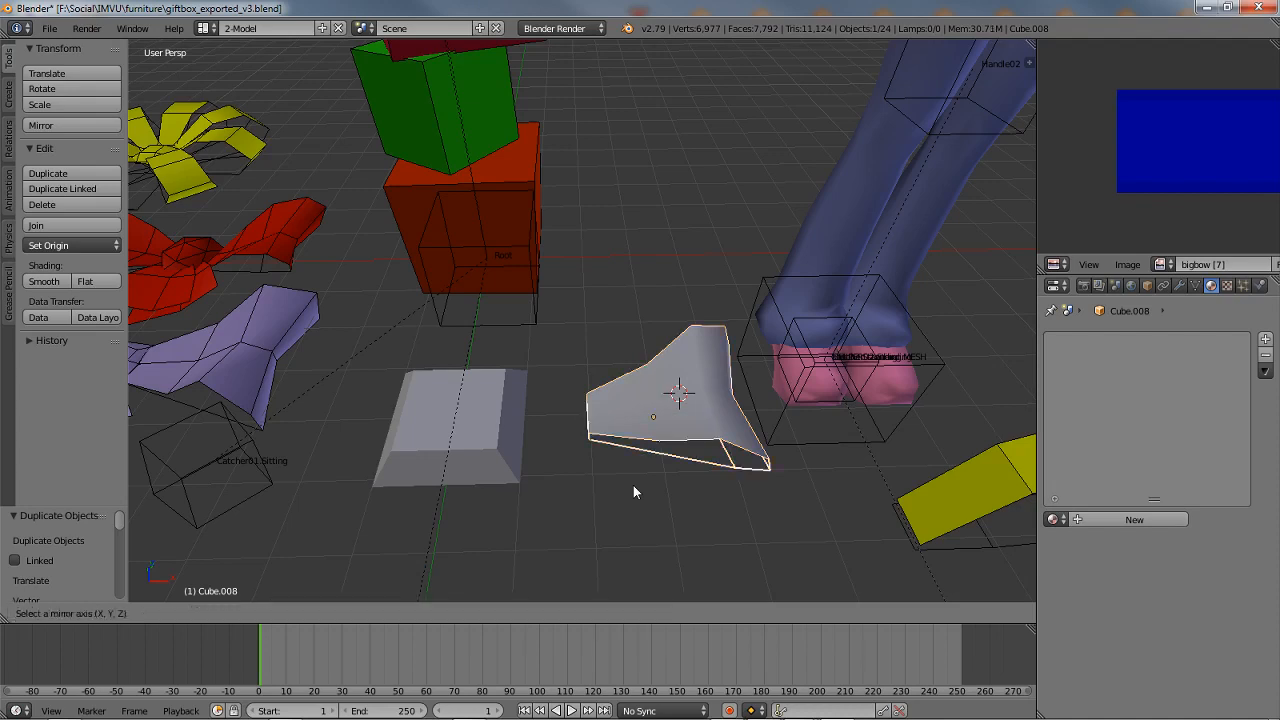
pyautogui.press('y')
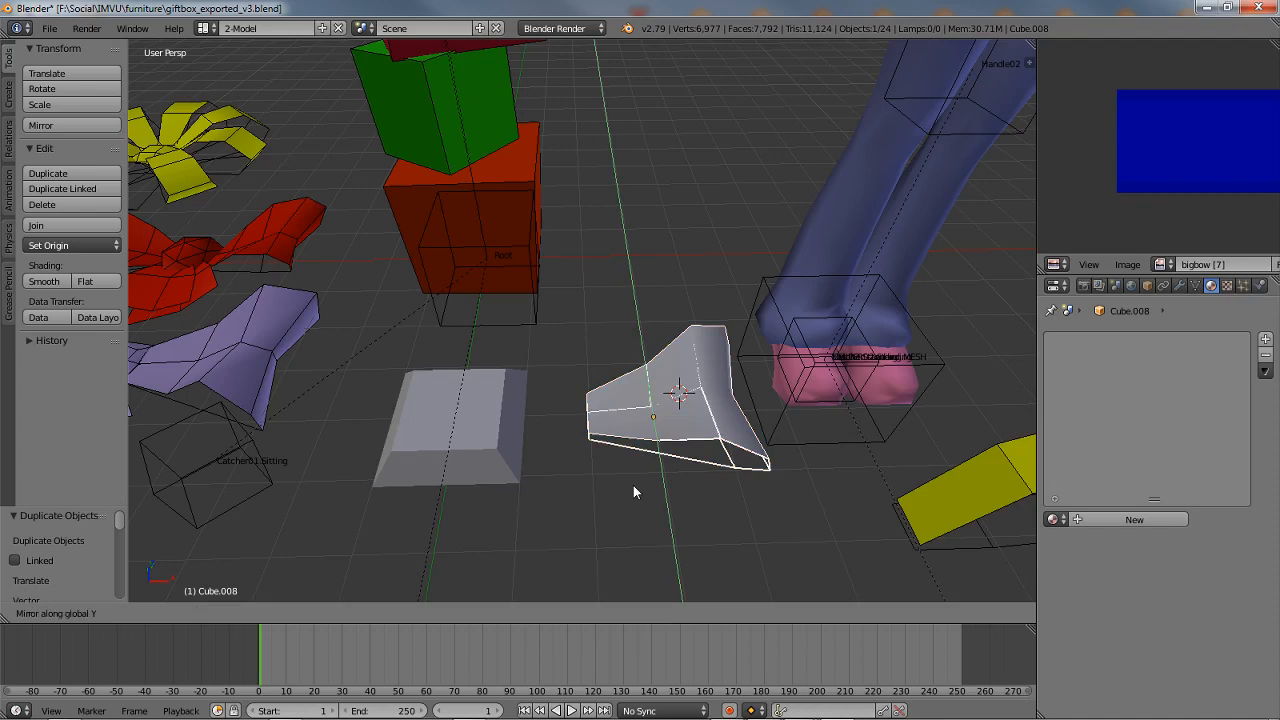
pyautogui.press('x')
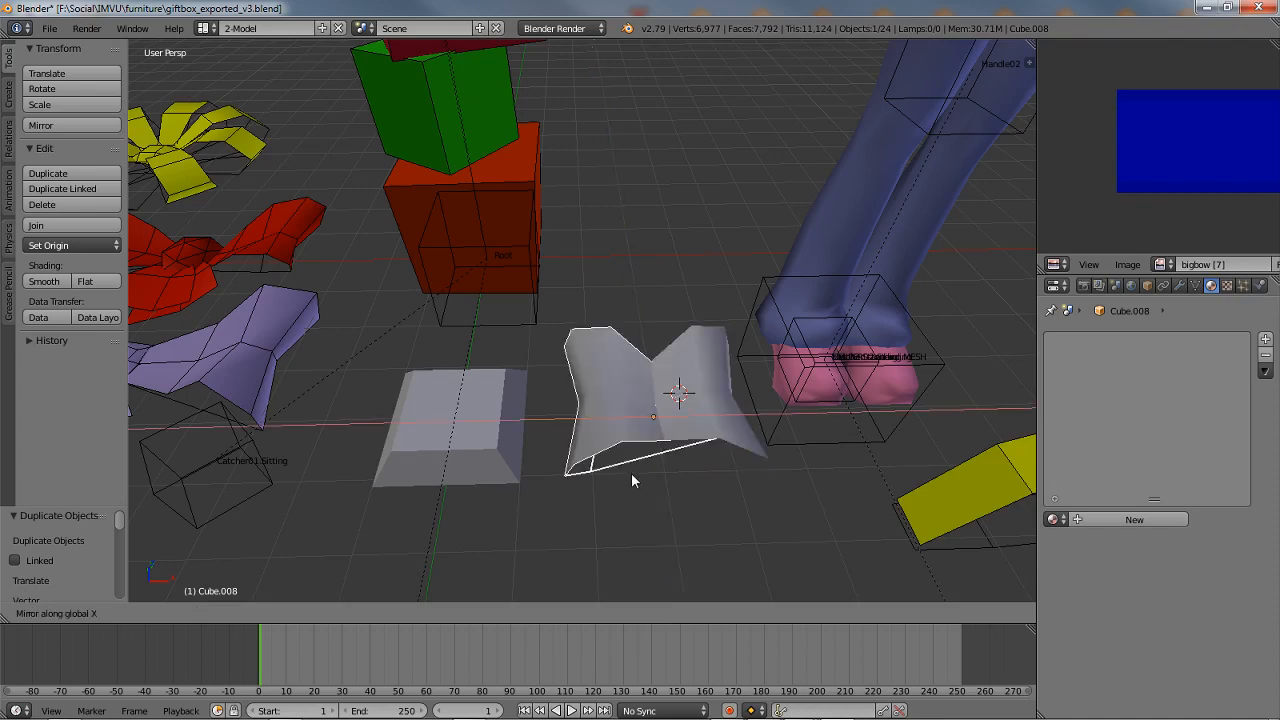
pyautogui.click(631, 473)
# Step: Move the mirrored bow piece about -266.9 units along X so the two narrow ends face each other
pyautogui.hotkey('shift', 'd')
pyautogui.press('x')
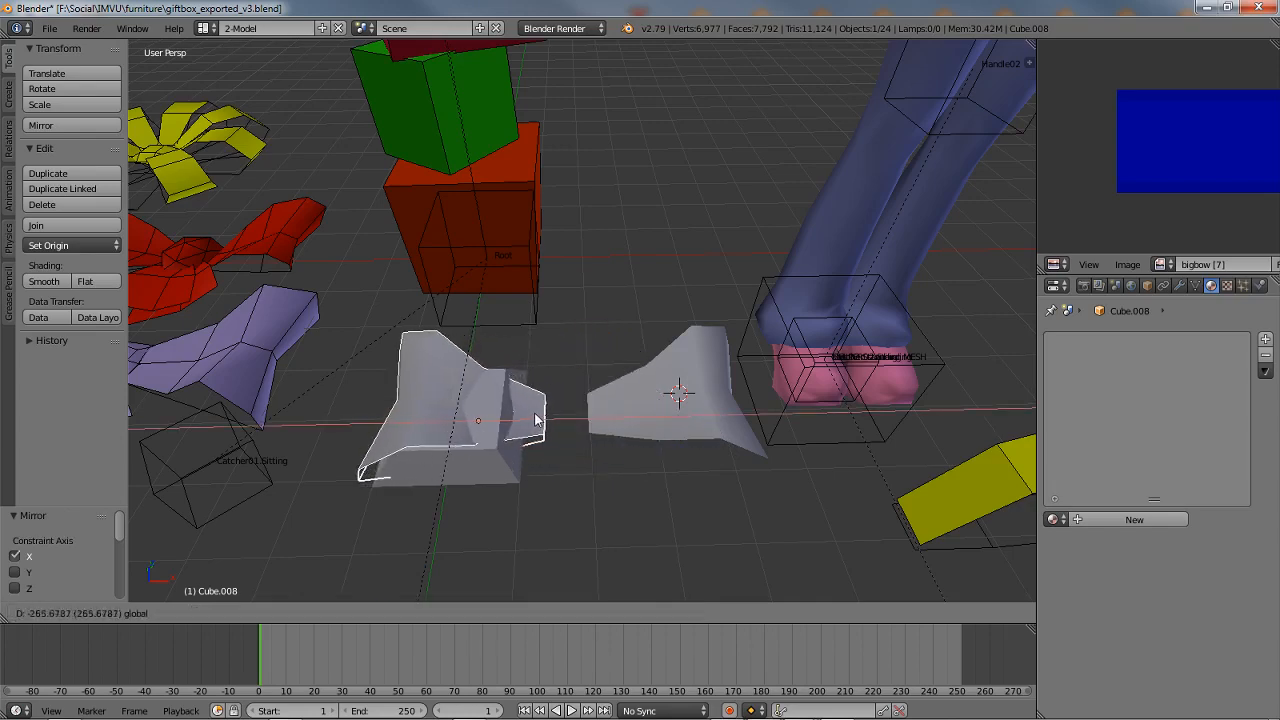
pyautogui.click(542, 421)
pyautogui.moveTo(542, 421); pyautogui.dragTo(494, 472, button='middle')
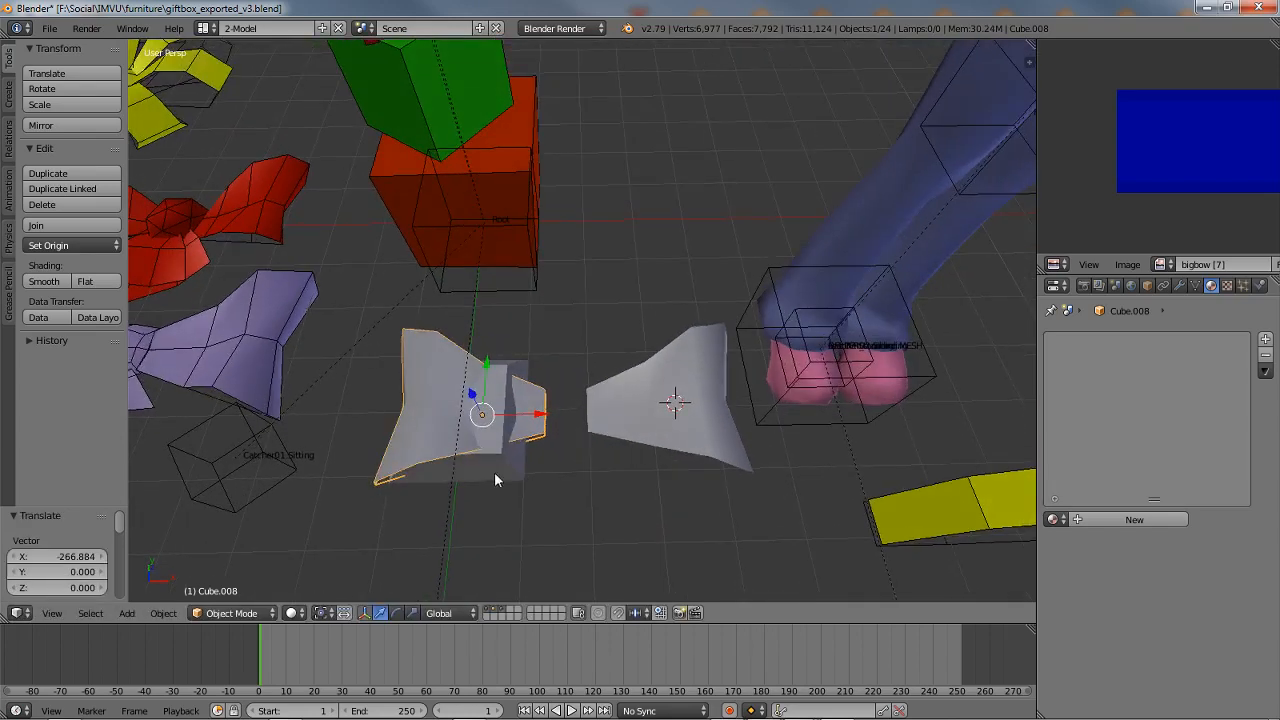
# Step: Select the bevelled block and move it about 174 units along X into the gap between the bow loops
pyautogui.rightClick(485, 469)
pyautogui.press('g')
pyautogui.press('x')
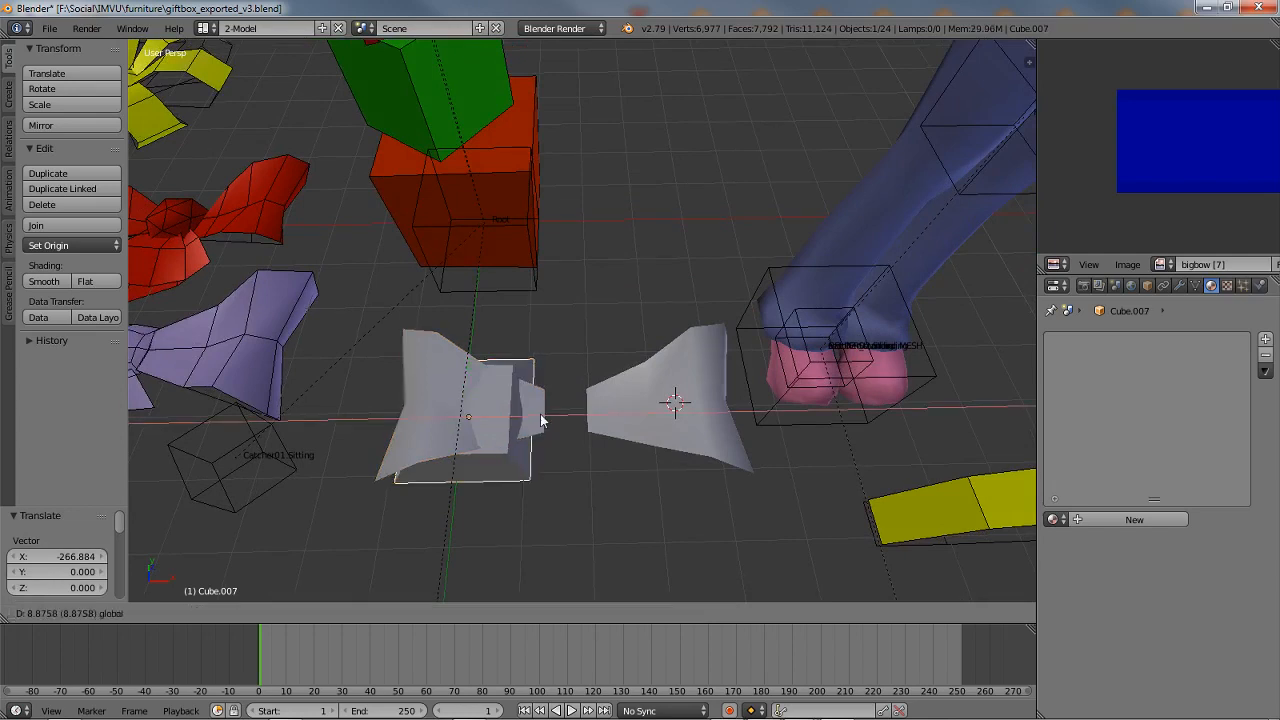
pyautogui.click(626, 414)
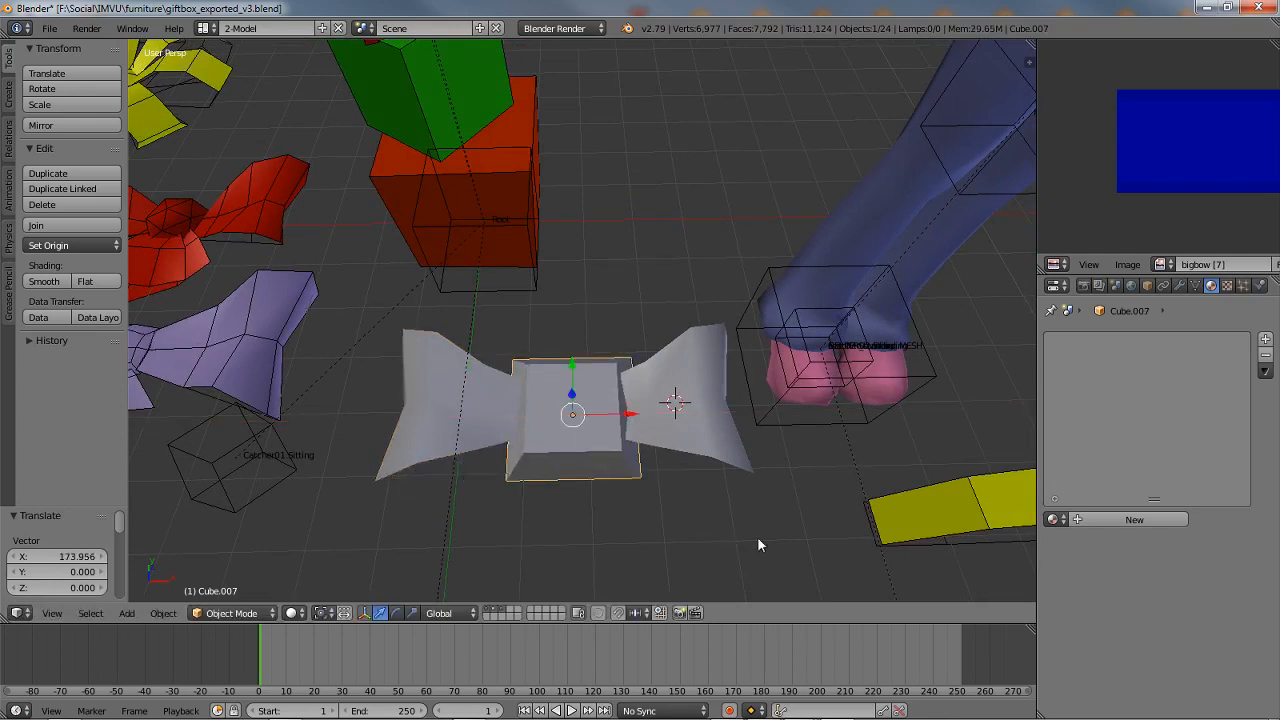
# Step: Scale the bevelled block uniformly to 0.5 of its size between the two bow loops
pyautogui.press('s')
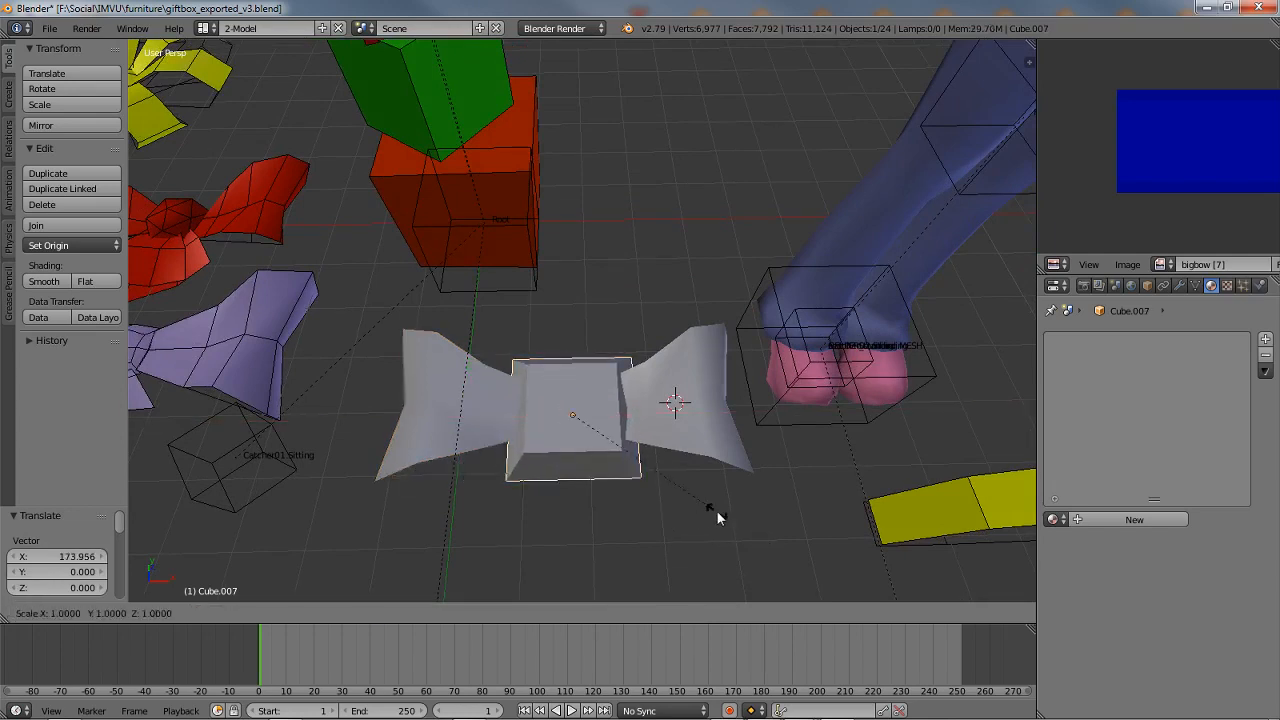
pyautogui.click(645, 479)
pyautogui.scroll(6, 606, 374)
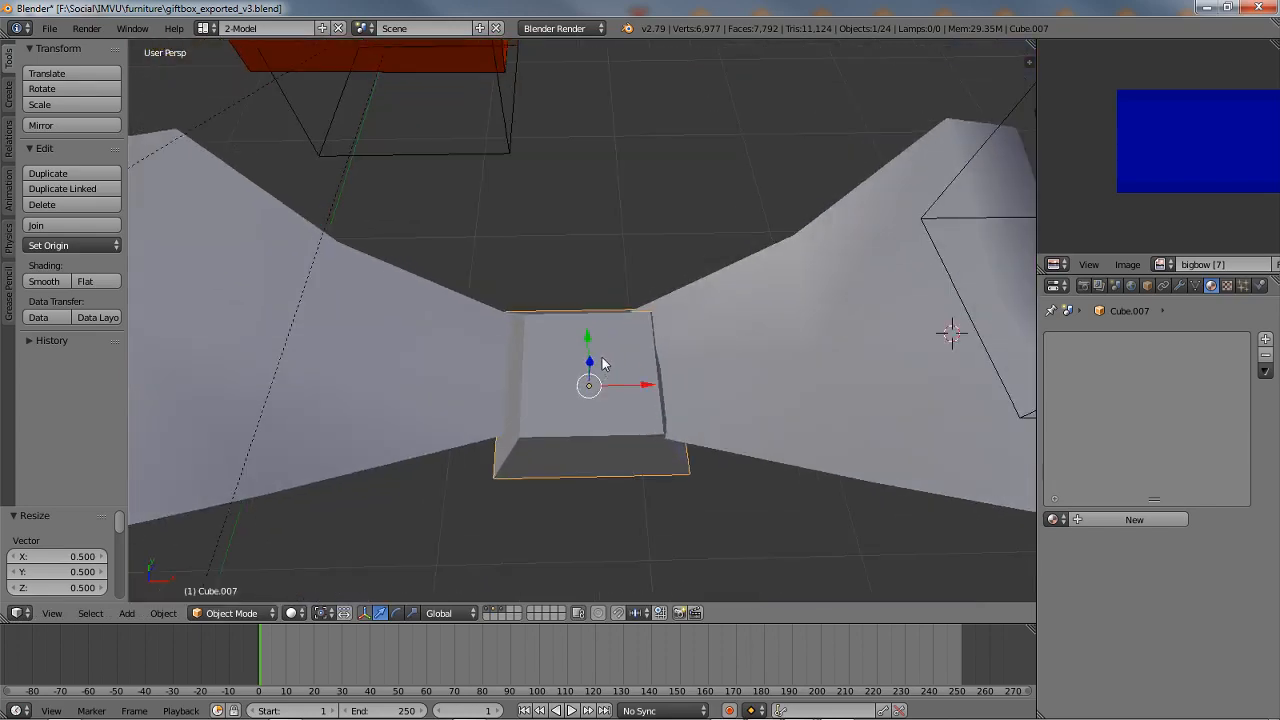
# Step: Centre the block between the bow loops by moving it about -7.62 units along X and 2.39 units along Y
pyautogui.press('g')
pyautogui.press('x')
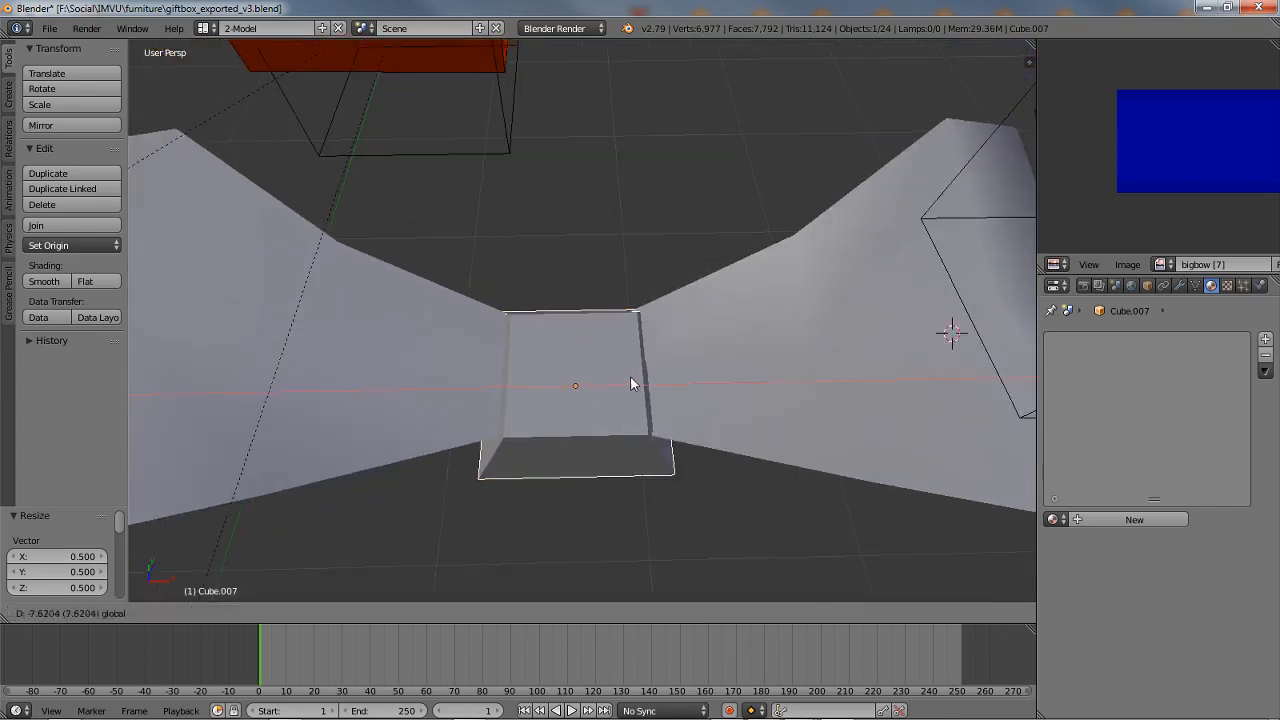
pyautogui.click(612, 369)
pyautogui.moveTo(612, 369); pyautogui.dragTo(603, 435, button='middle')
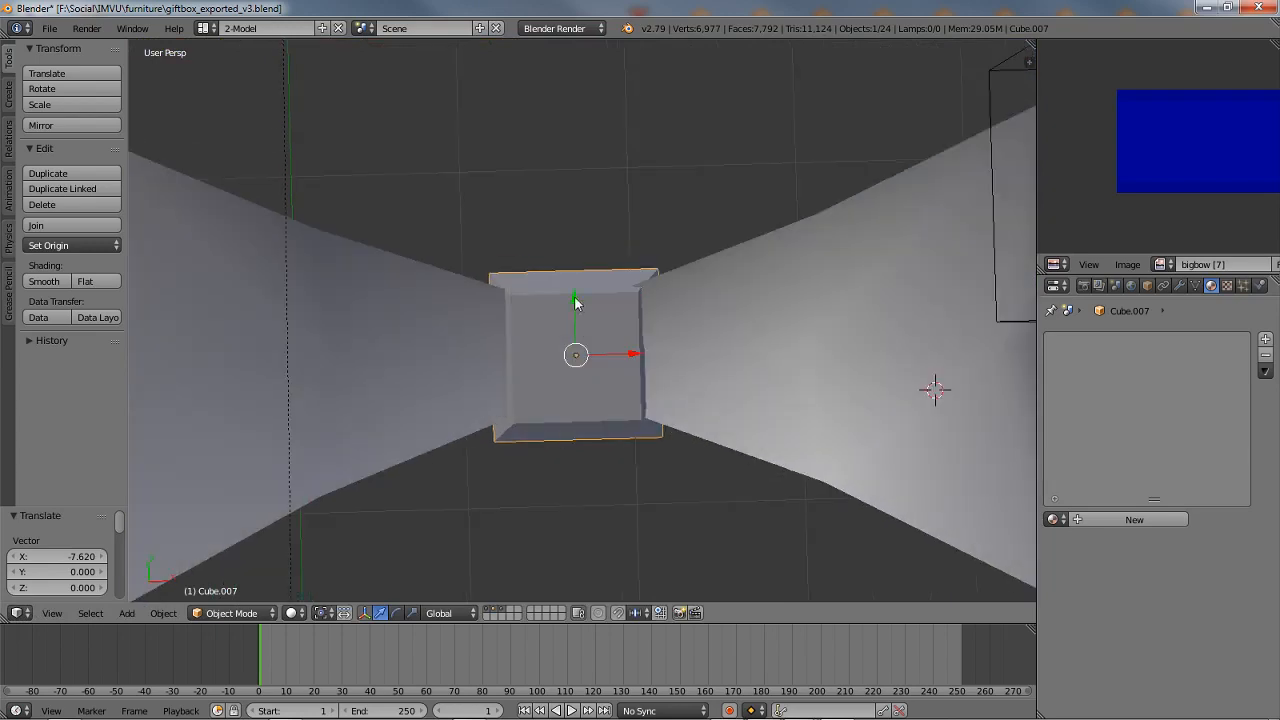
pyautogui.moveTo(575, 303); pyautogui.dragTo(574, 292)
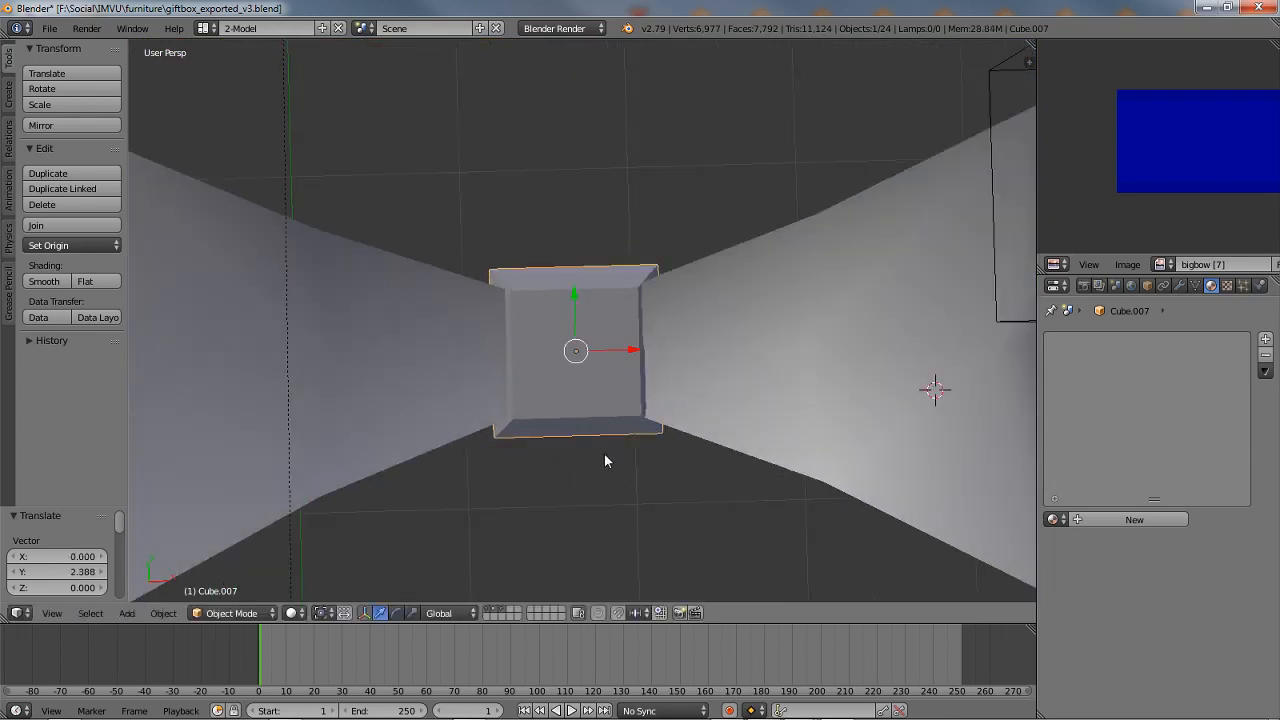
# Step: Add two crossing centre loop cuts over the block in Edit Mode, one running along Y and one along X
pyautogui.click(231, 613)
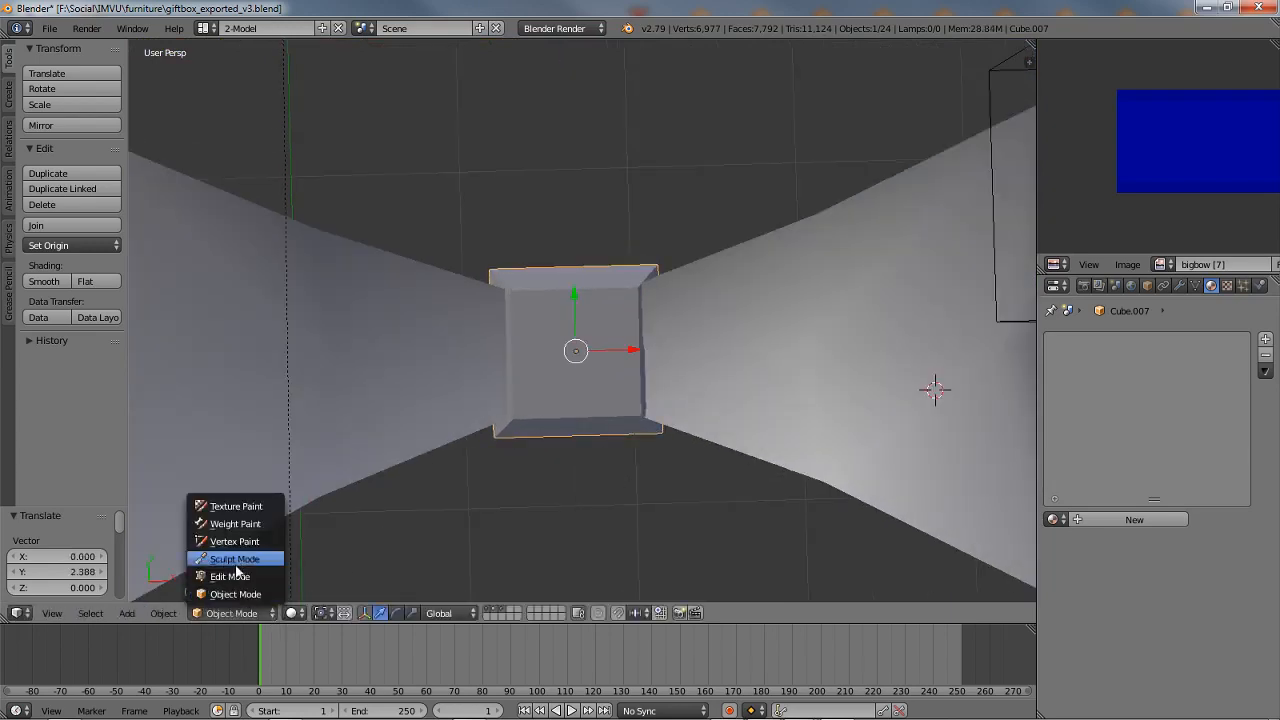
pyautogui.click(252, 577)
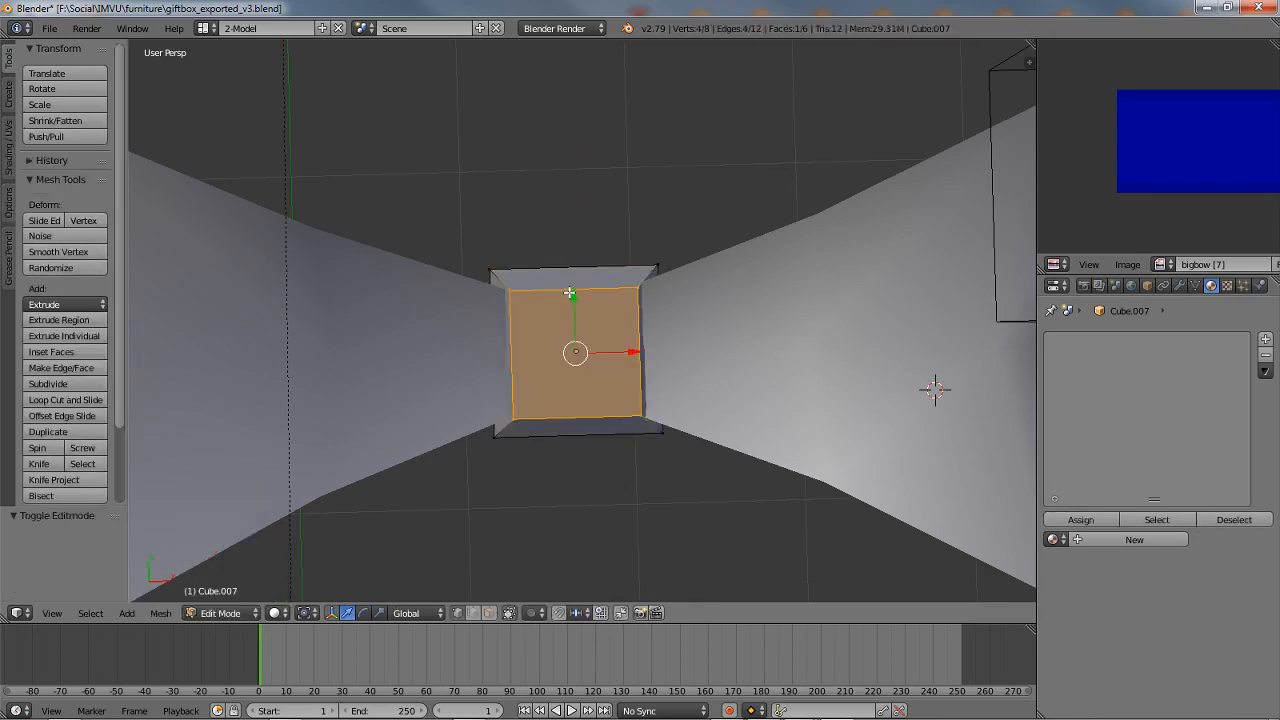
pyautogui.hotkey('ctrl', 'r')
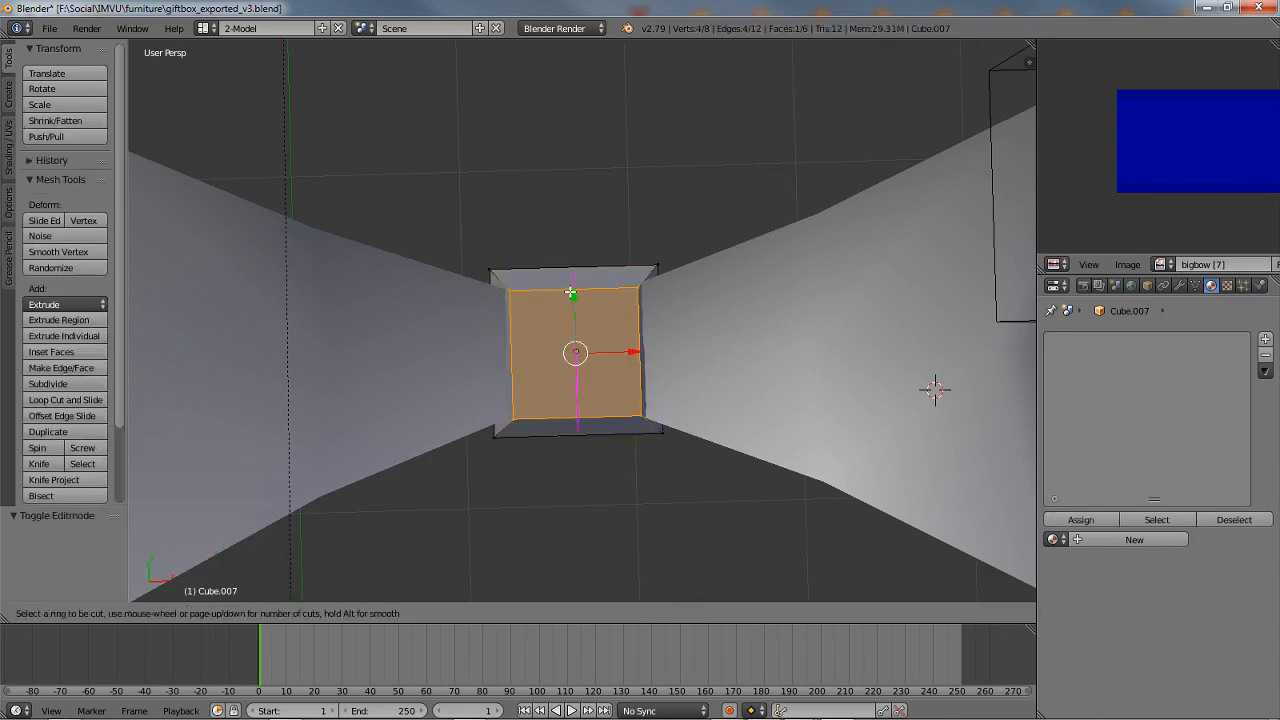
pyautogui.press('Escape')
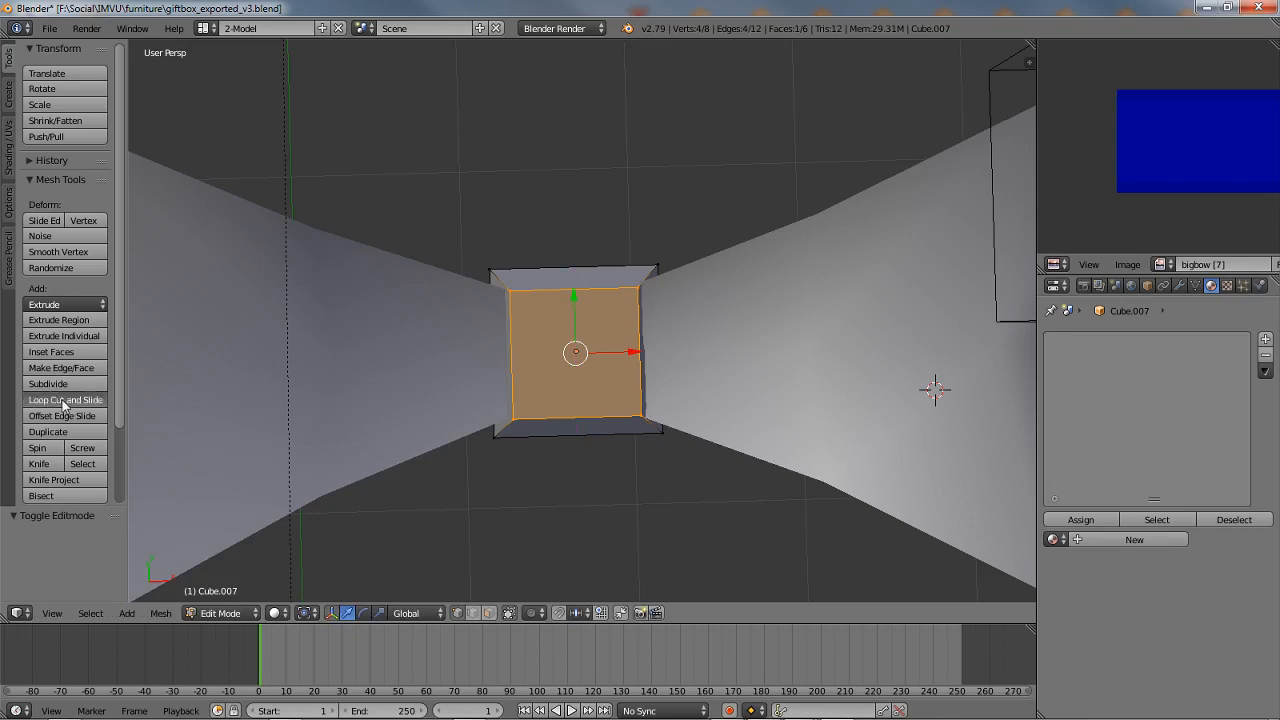
pyautogui.click(64, 400)
pyautogui.click(572, 287)
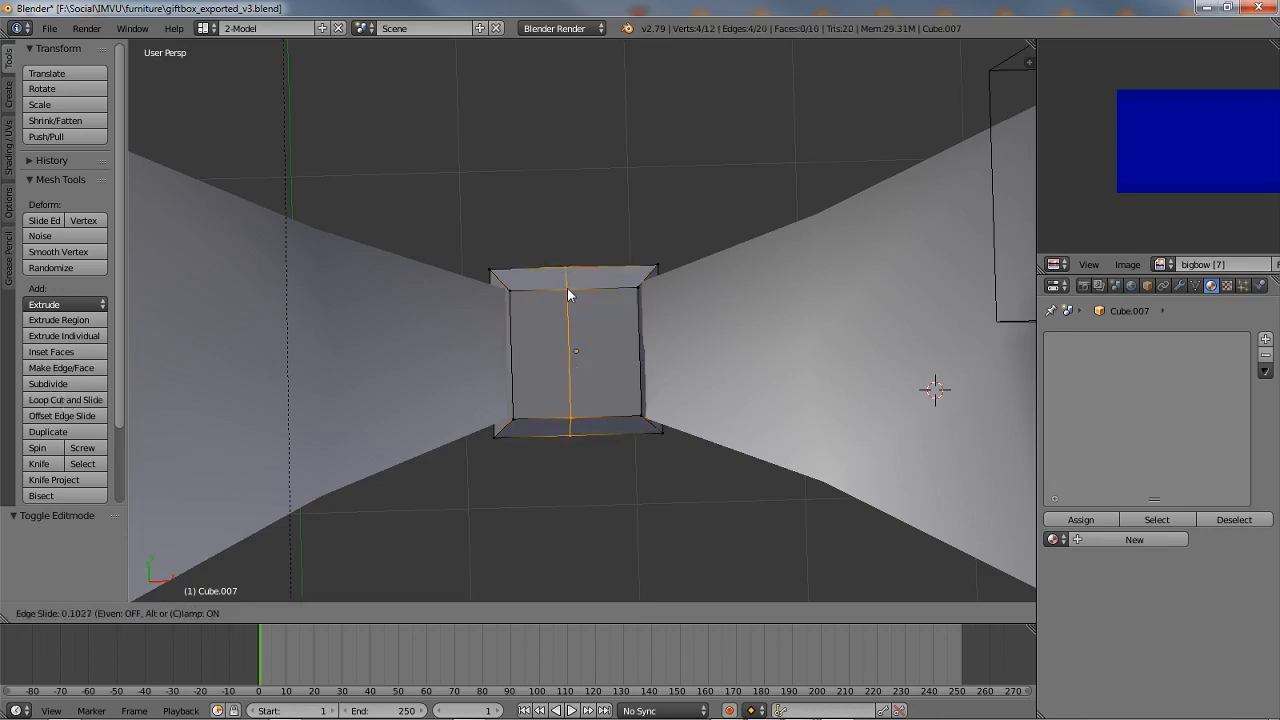
pyautogui.click(576, 287)
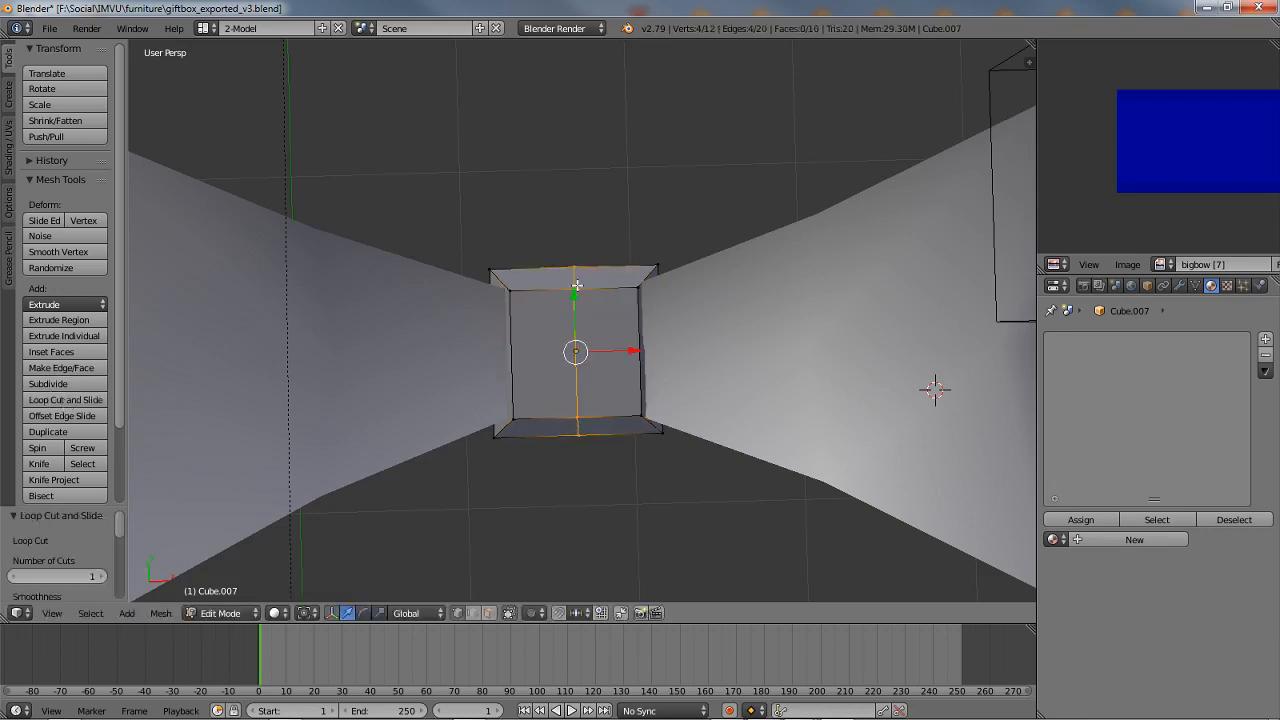
pyautogui.hotkey('ctrl', 'r')
pyautogui.click(508, 350)
pyautogui.click(513, 348)
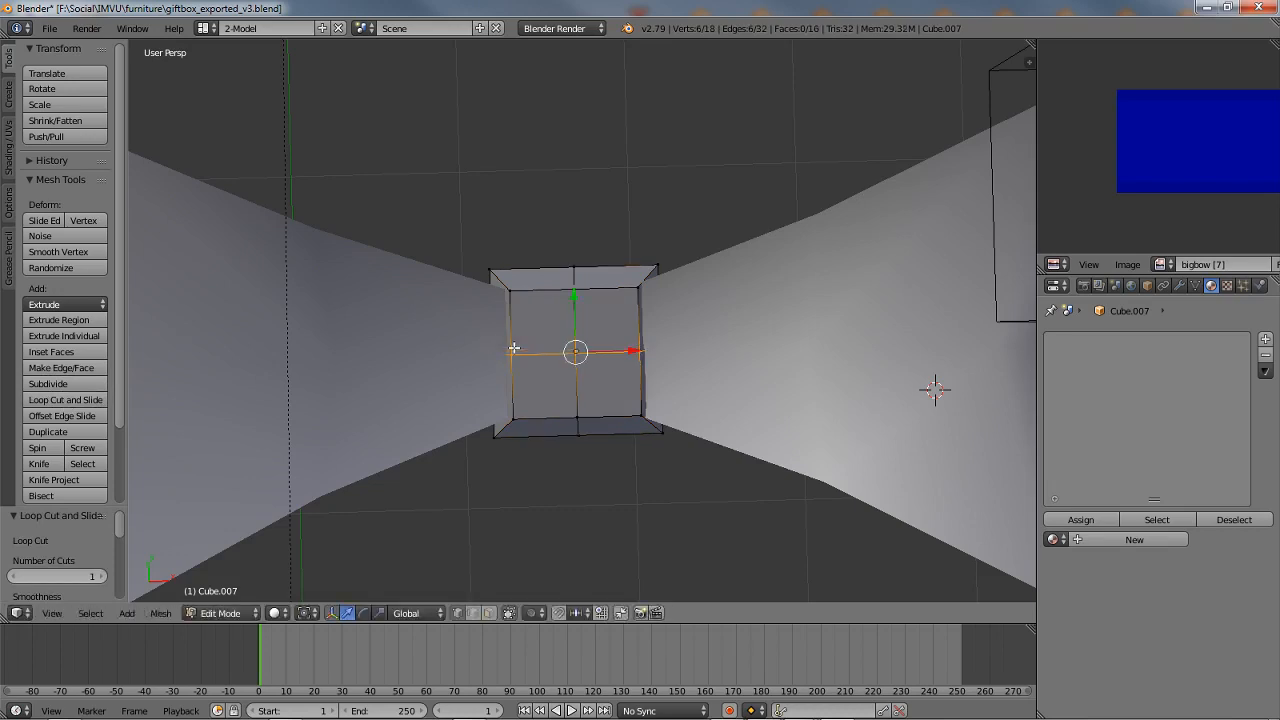
# Step: Select the edge loop running along Y across the knot block and scale it uniformly to about 1.165
pyautogui.keyDown('alt'); pyautogui.rightClick(575, 270); pyautogui.keyUp('alt')
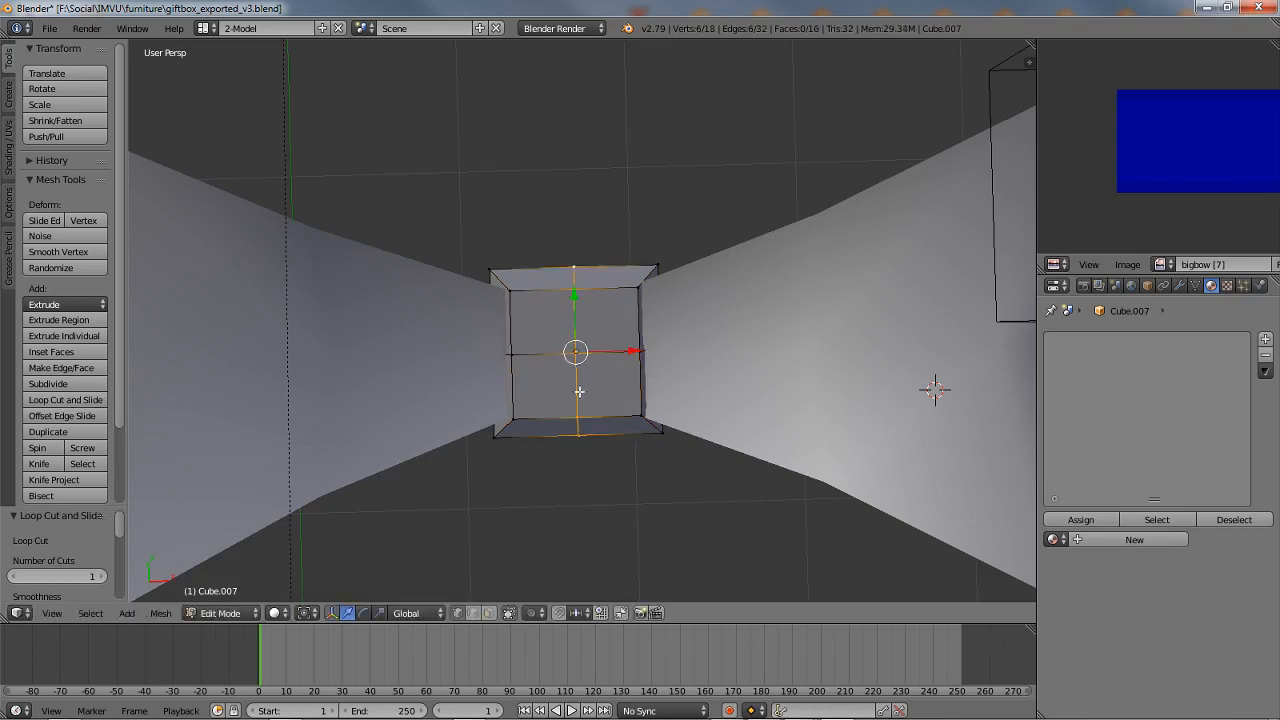
pyautogui.press('s')
pyautogui.press('x')
pyautogui.rightClick(604, 472)
pyautogui.press('s')
pyautogui.click(621, 487)
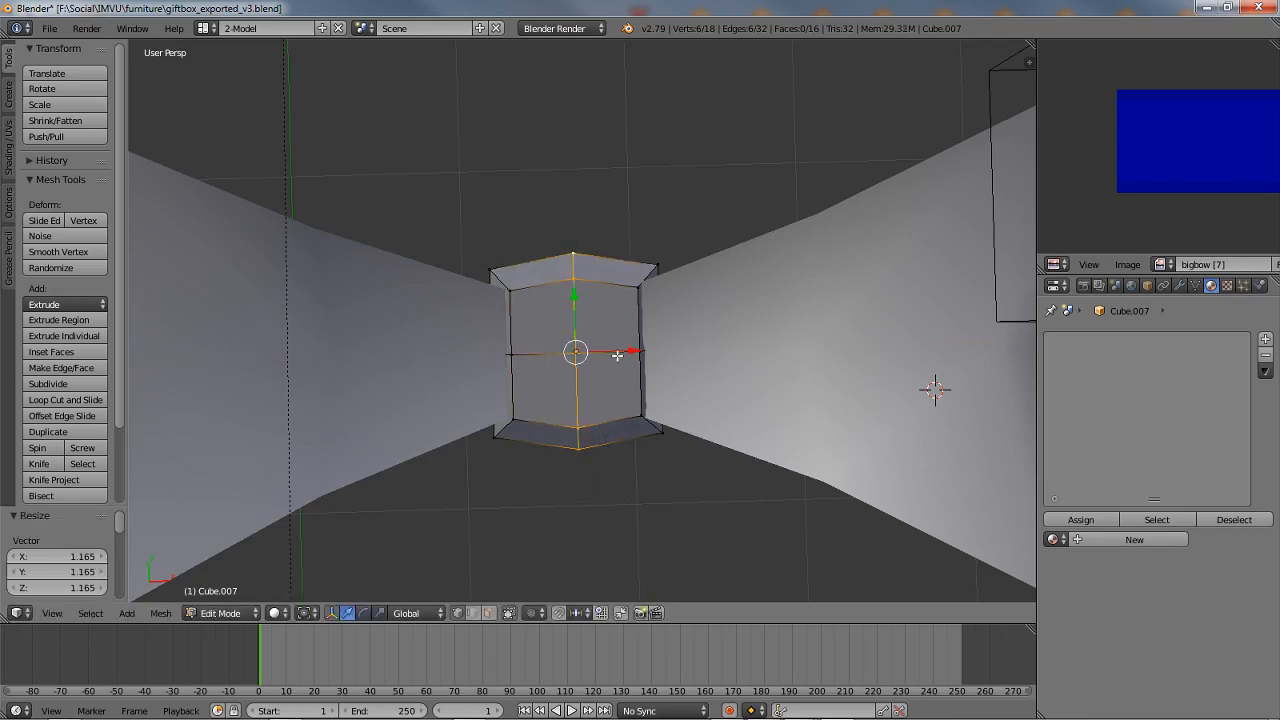
# Step: Select the edge loop running along X across the knot block and widen it to about 1.26
pyautogui.keyDown('alt'); pyautogui.rightClick(651, 408); pyautogui.keyUp('alt')
pyautogui.press('s')
pyautogui.press('x')
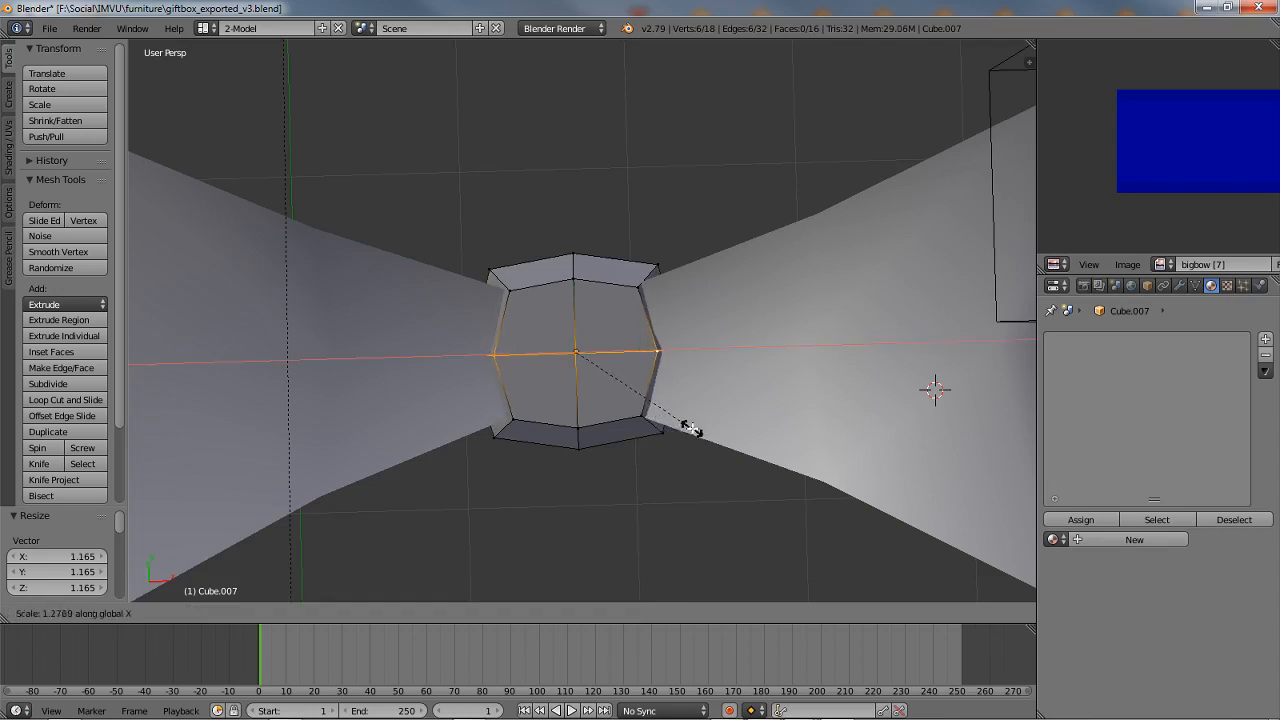
pyautogui.click(688, 428)
# Step: Raise the centre vertex on the knot's upper face by about 6 units along Z
pyautogui.moveTo(686, 429); pyautogui.dragTo(589, 357, button='middle')
pyautogui.rightClick(588, 356)
pyautogui.press('g')
pyautogui.press('z')
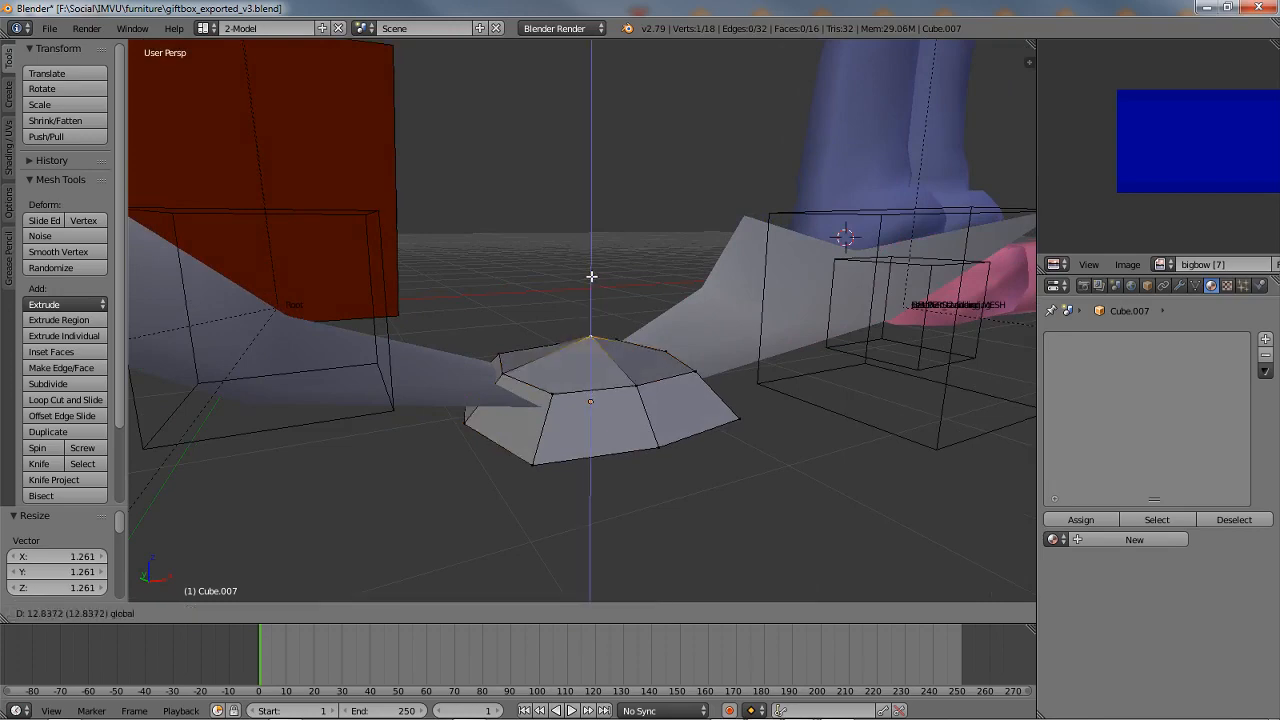
pyautogui.click(590, 293)
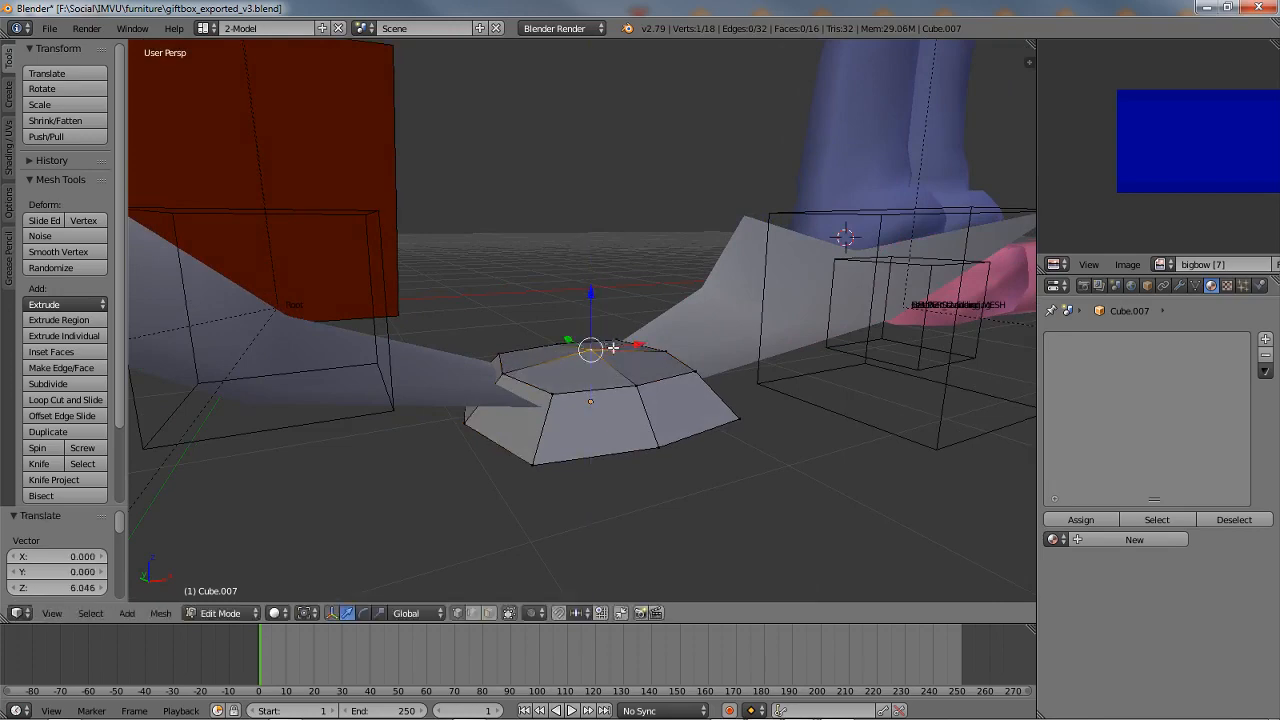
# Step: Return to Object Mode and apply smooth shading to the centre knot
pyautogui.moveTo(590, 293); pyautogui.dragTo(575, 440, button='middle')
pyautogui.press('Tab')
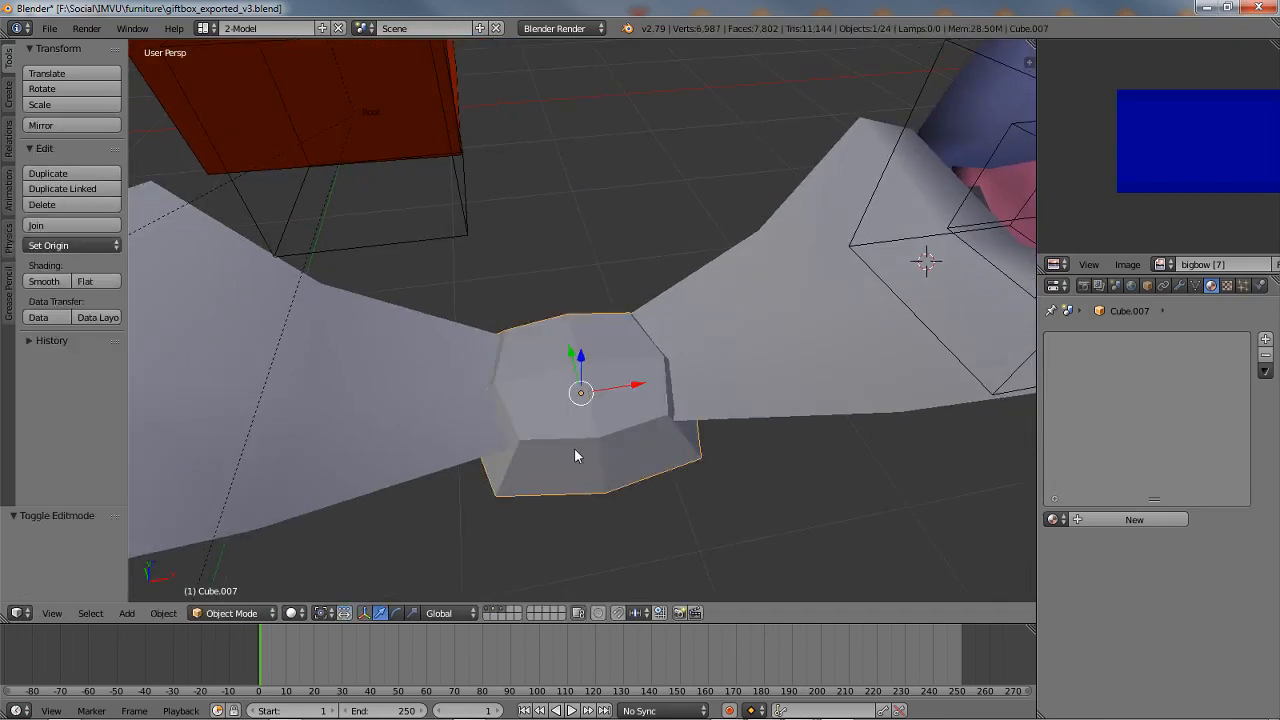
pyautogui.click(44, 283)
pyautogui.scroll(-5, 535, 440)
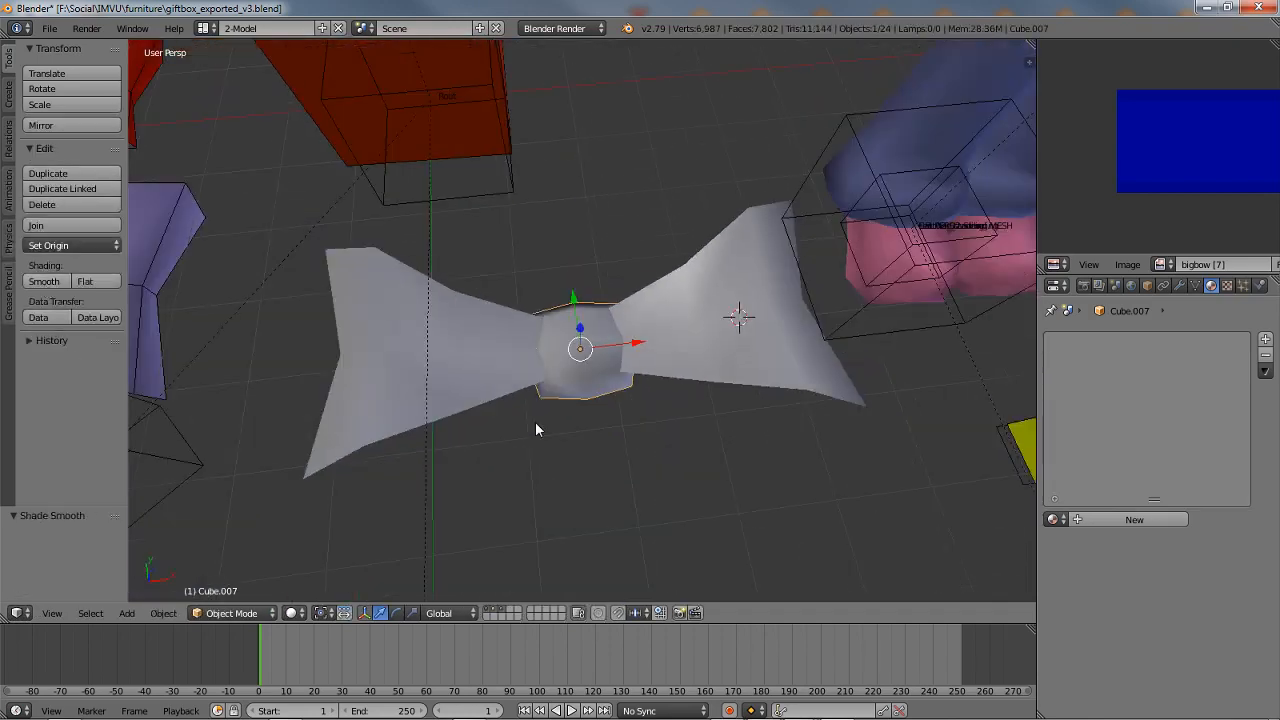
# Step: In Edit Mode with face selection, select the four upper faces of the right bow loop between the knot and the flared end
pyautogui.moveTo(537, 429); pyautogui.dragTo(497, 423, button='middle')
pyautogui.keyDown('shift'); pyautogui.moveTo(259, 314); pyautogui.dragTo(523, 338, button='middle'); pyautogui.keyUp('shift')
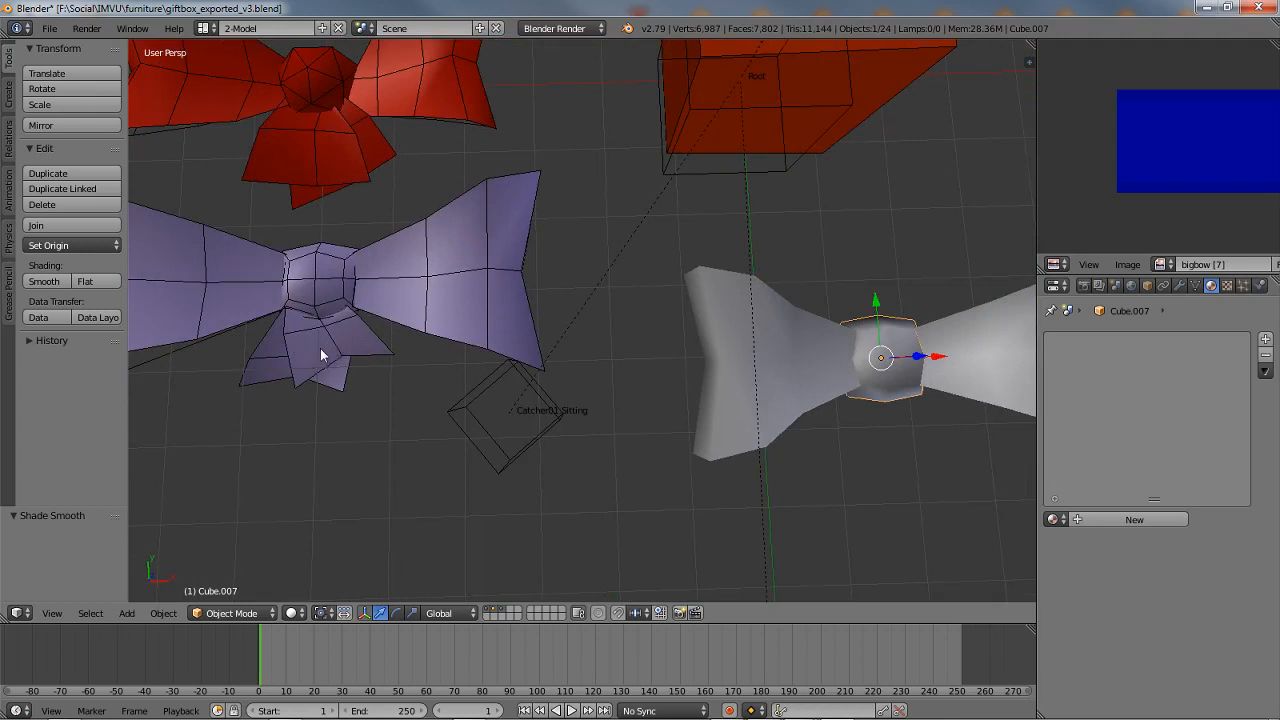
pyautogui.keyDown('shift'); pyautogui.moveTo(792, 352); pyautogui.dragTo(577, 338, button='middle'); pyautogui.keyUp('shift')
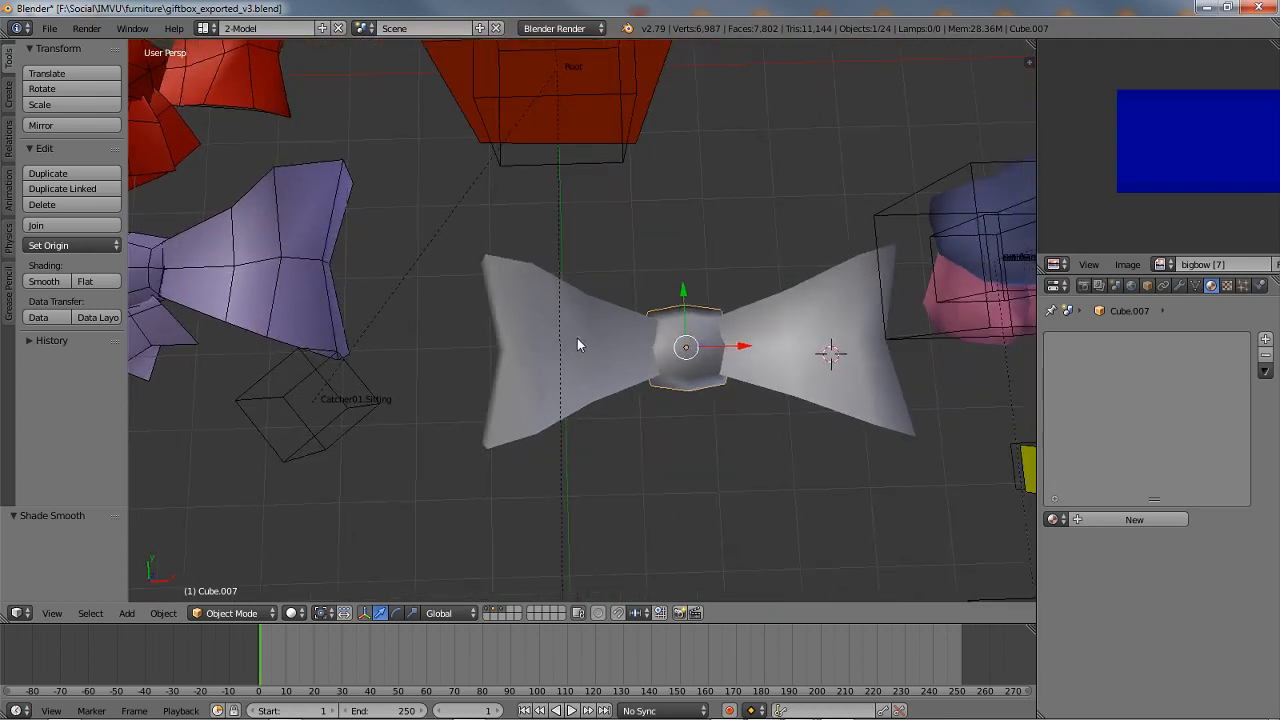
pyautogui.rightClick(832, 342)
pyautogui.press('Tab')
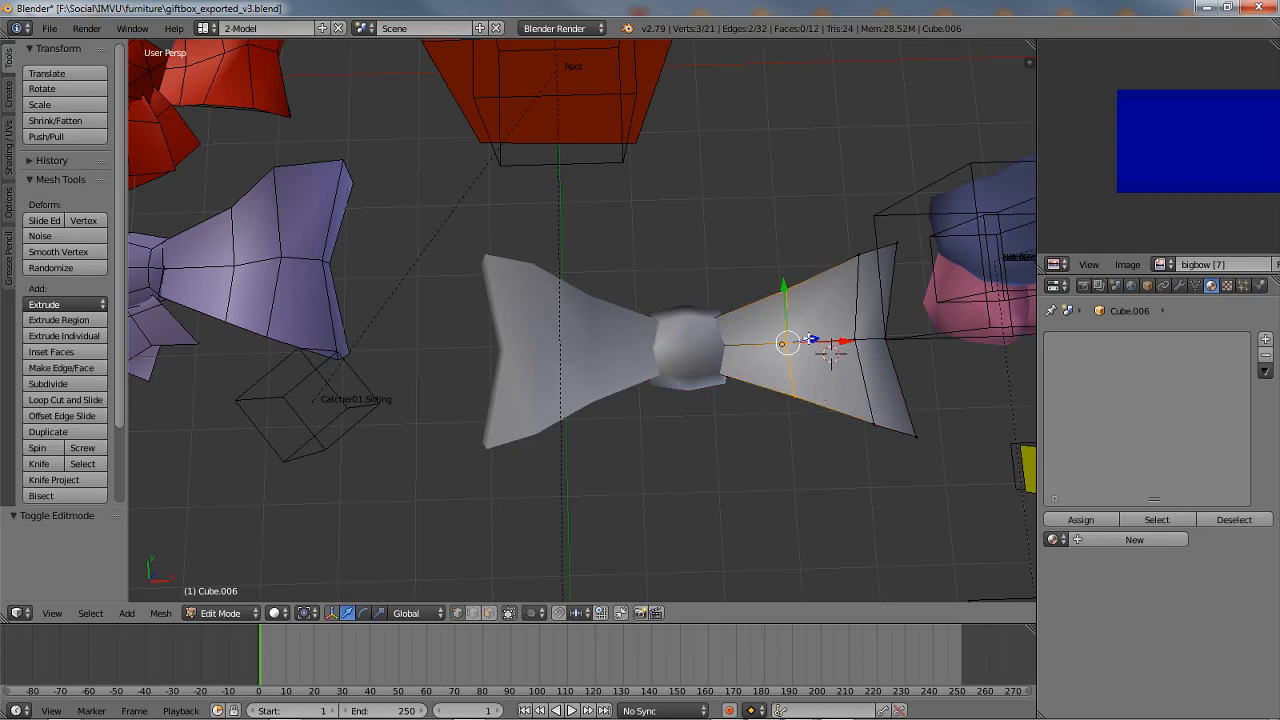
pyautogui.click(489, 613)
pyautogui.rightClick(820, 306)
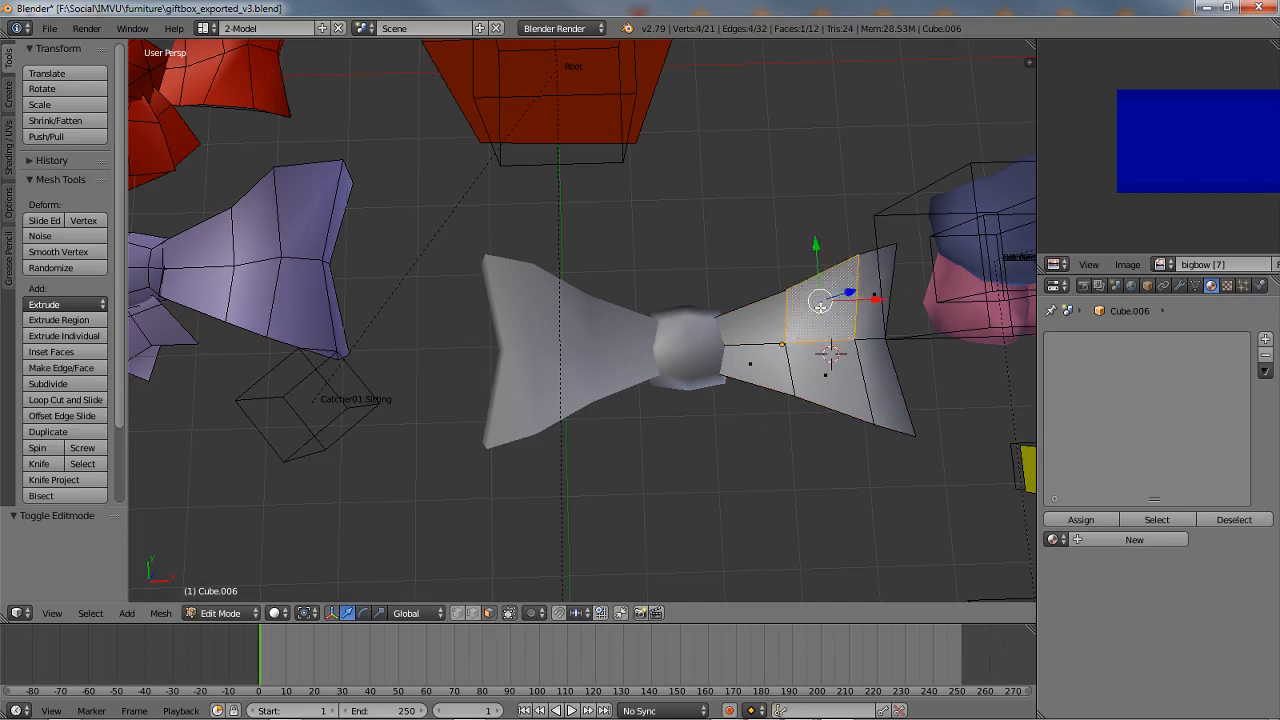
pyautogui.keyDown('shift'); pyautogui.rightClick(820, 384); pyautogui.keyUp('shift')
pyautogui.keyDown('shift'); pyautogui.rightClick(755, 361); pyautogui.keyUp('shift')
pyautogui.keyDown('shift'); pyautogui.rightClick(755, 335); pyautogui.keyUp('shift')
pyautogui.moveTo(763, 365); pyautogui.dragTo(653, 383, button='middle')
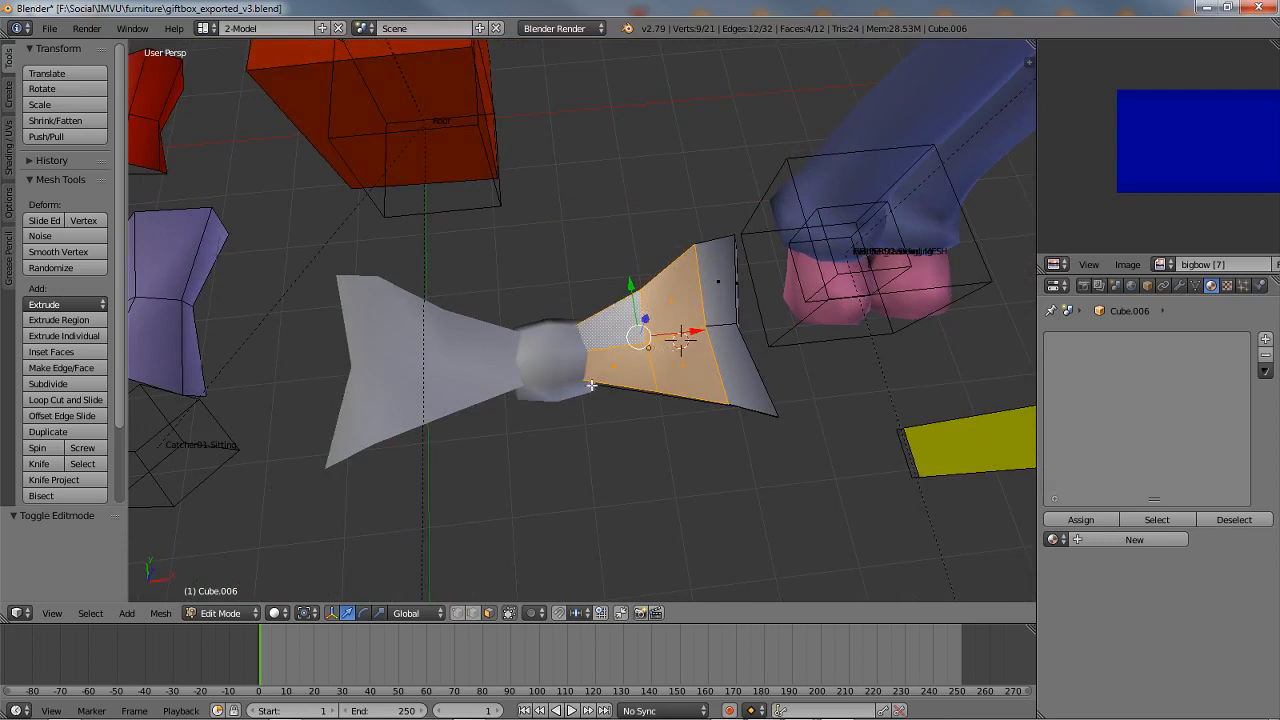
# Step: Duplicate the four selected bow loop faces and leave the copy in its original position
pyautogui.click(160, 613)
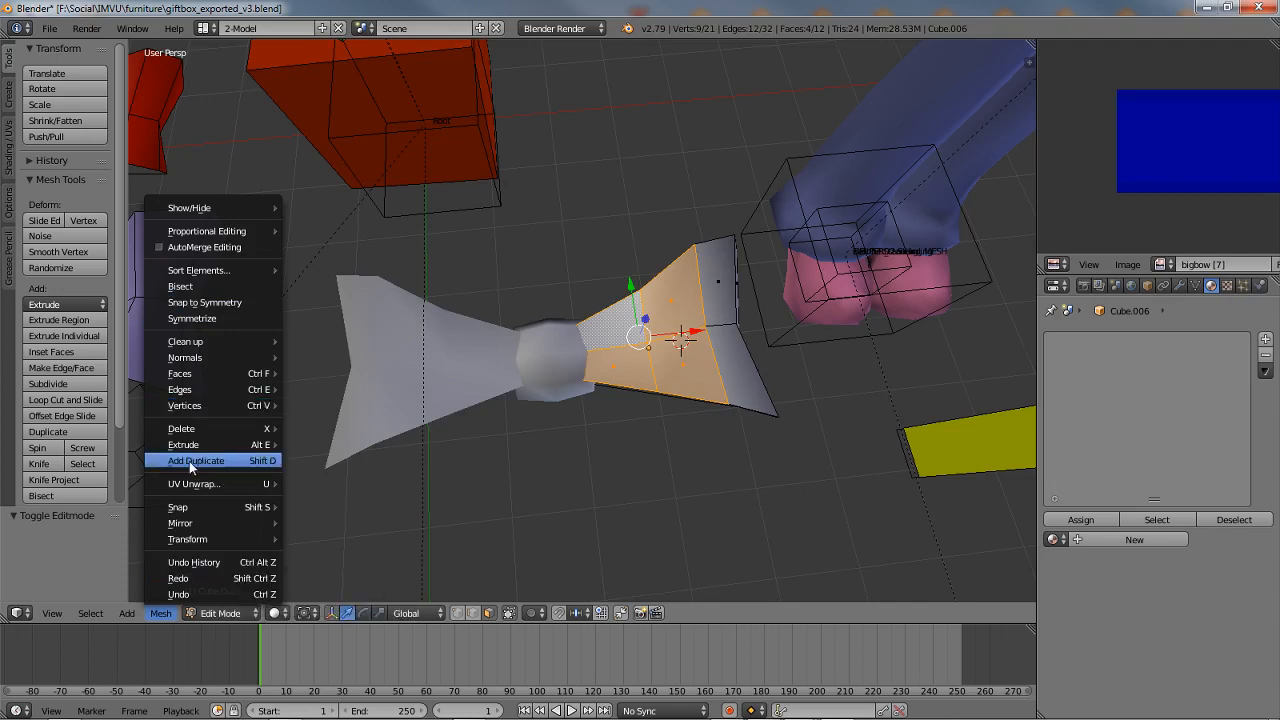
pyautogui.moveTo(634, 421); pyautogui.dragTo(623, 368, button='middle')
pyautogui.scroll(3, 666, 383)
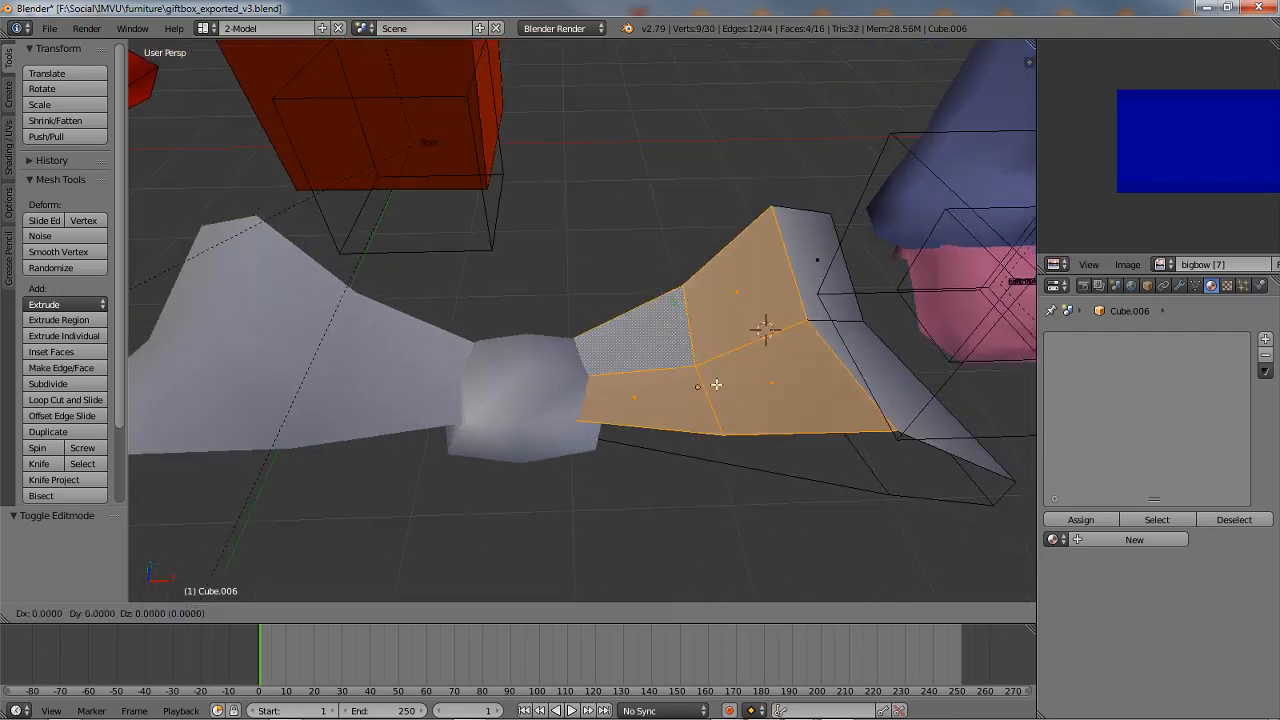
pyautogui.hotkey('shift', 'd')
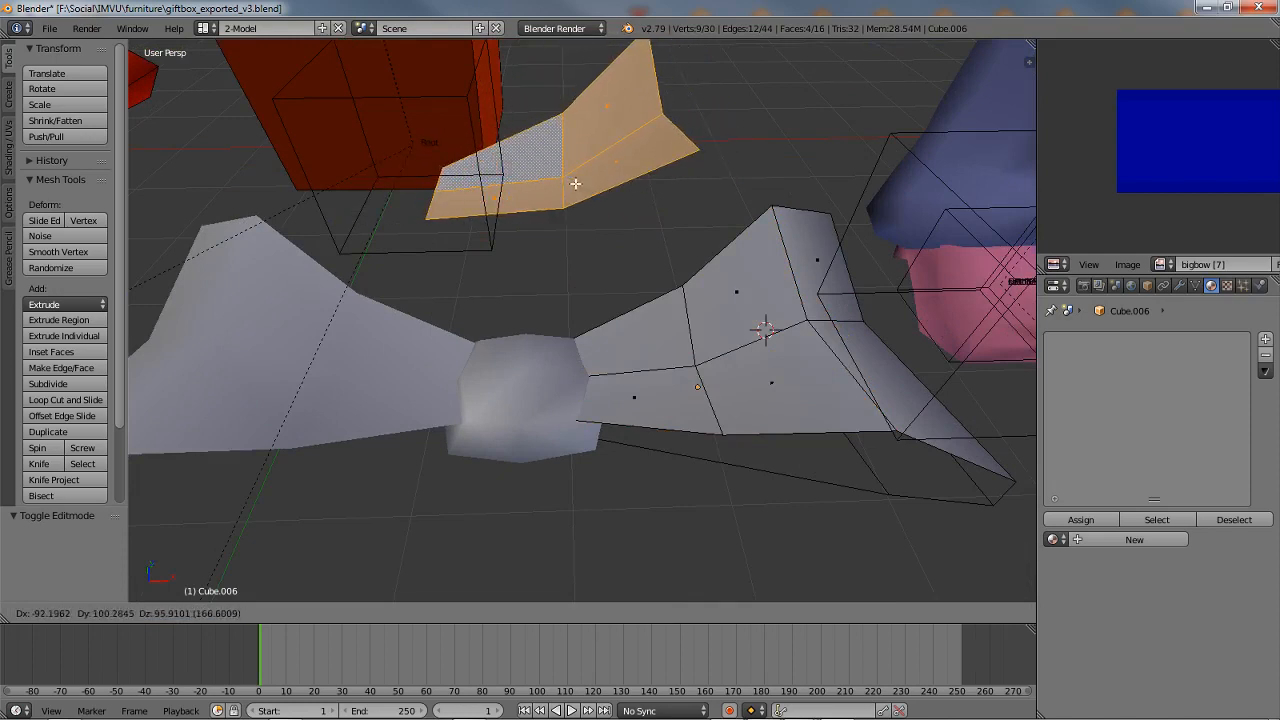
pyautogui.press('Escape')
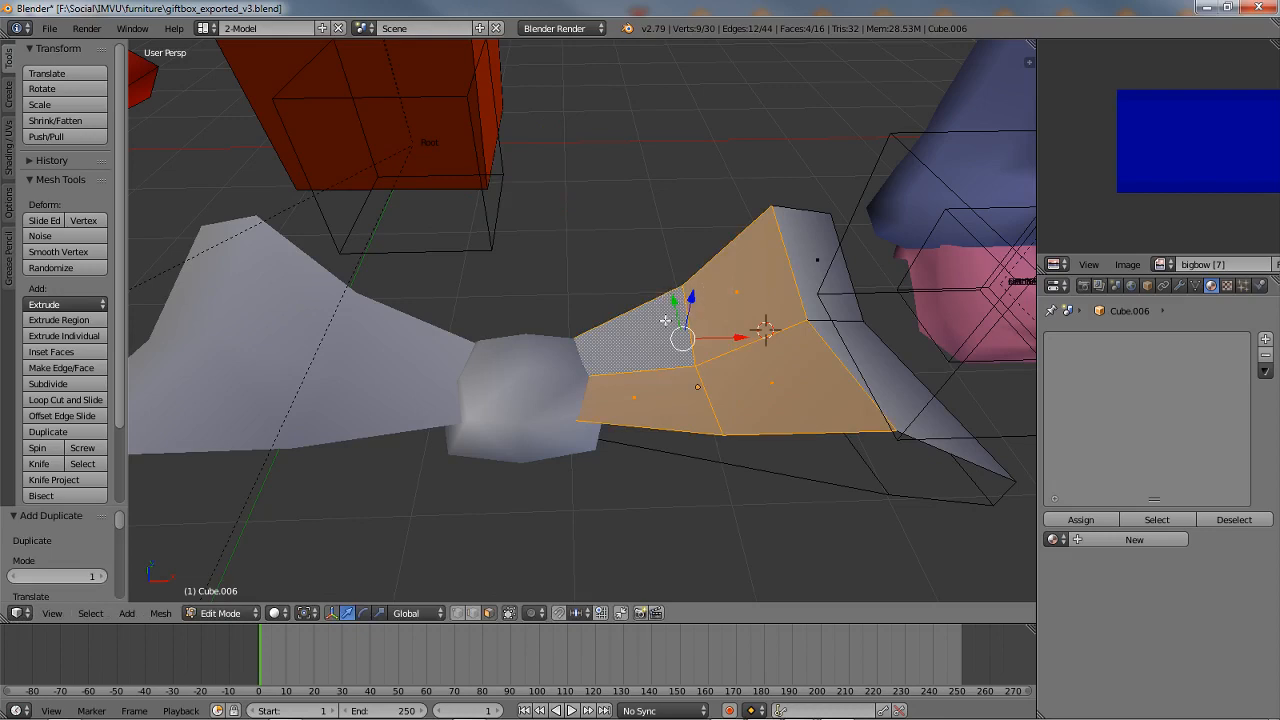
# Step: Separate the duplicated faces into their own object by selection and select that object in Object Mode
pyautogui.press('p')
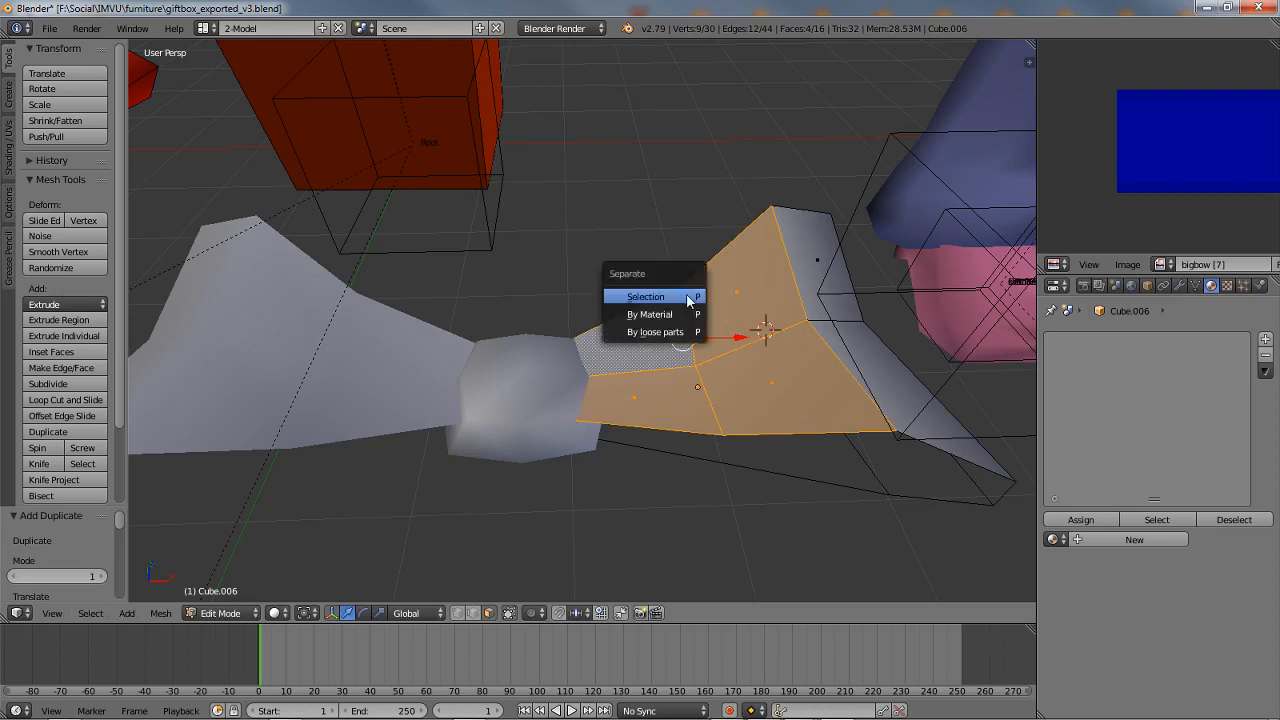
pyautogui.click(637, 297)
pyautogui.press('Tab')
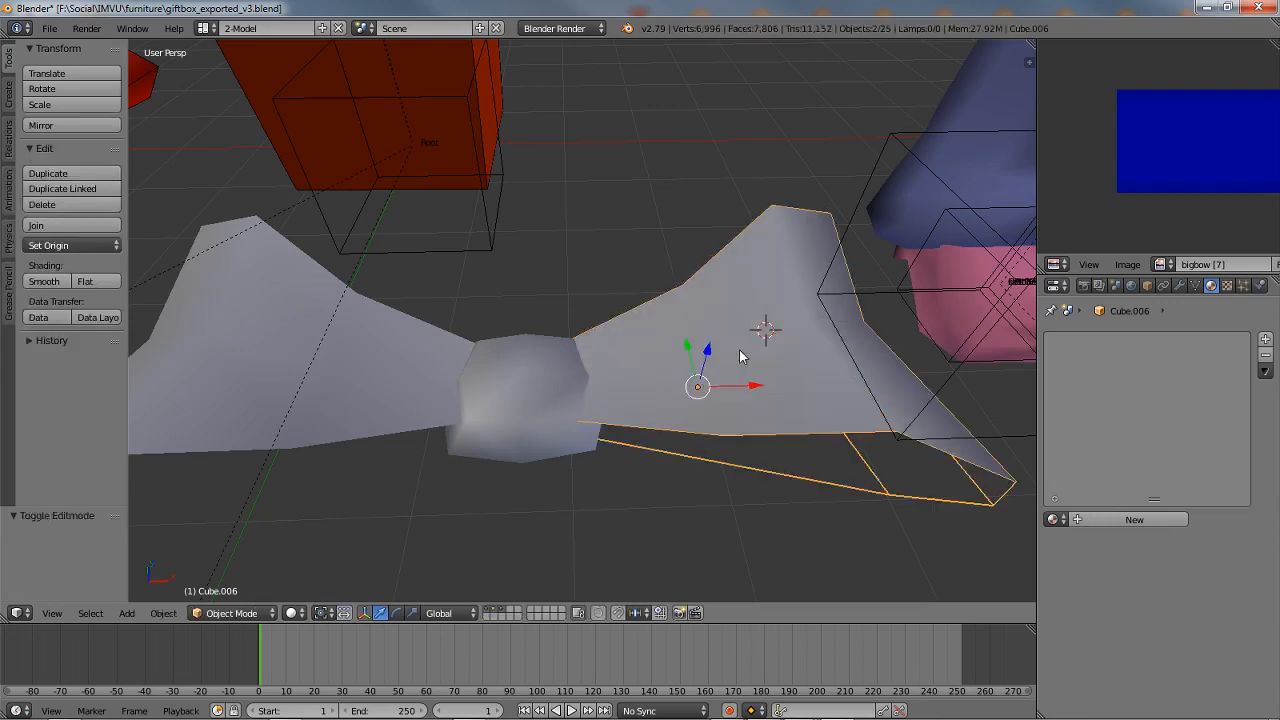
pyautogui.rightClick(707, 349)
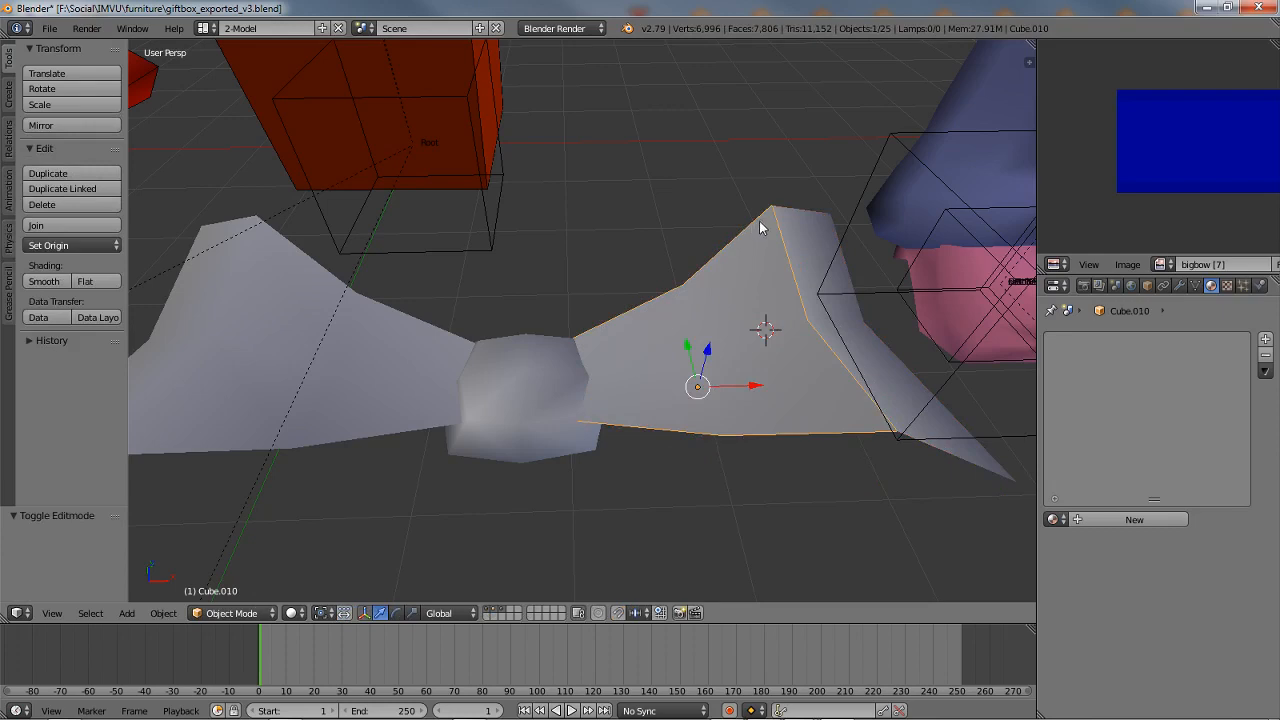
# Step: Switch the viewport to an orthographic top view of the bow and the separated piece
pyautogui.moveTo(560, 366); pyautogui.dragTo(556, 435, button='middle')
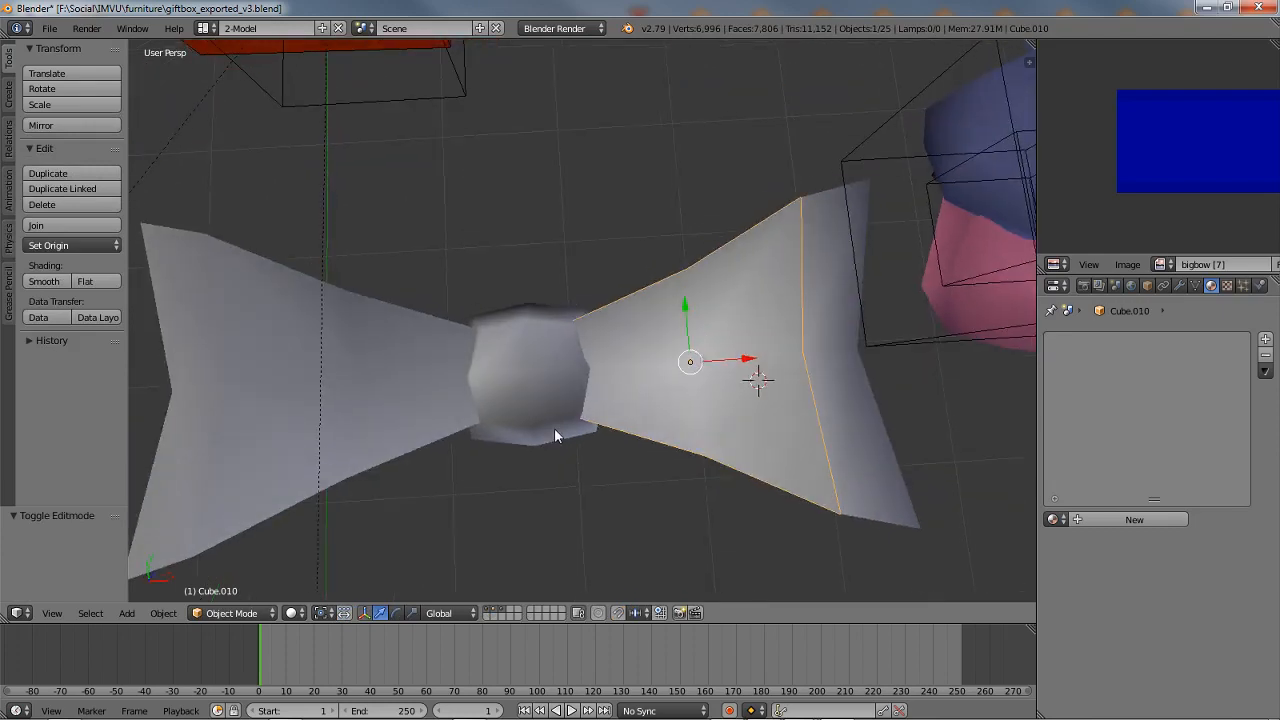
pyautogui.click(58, 620)
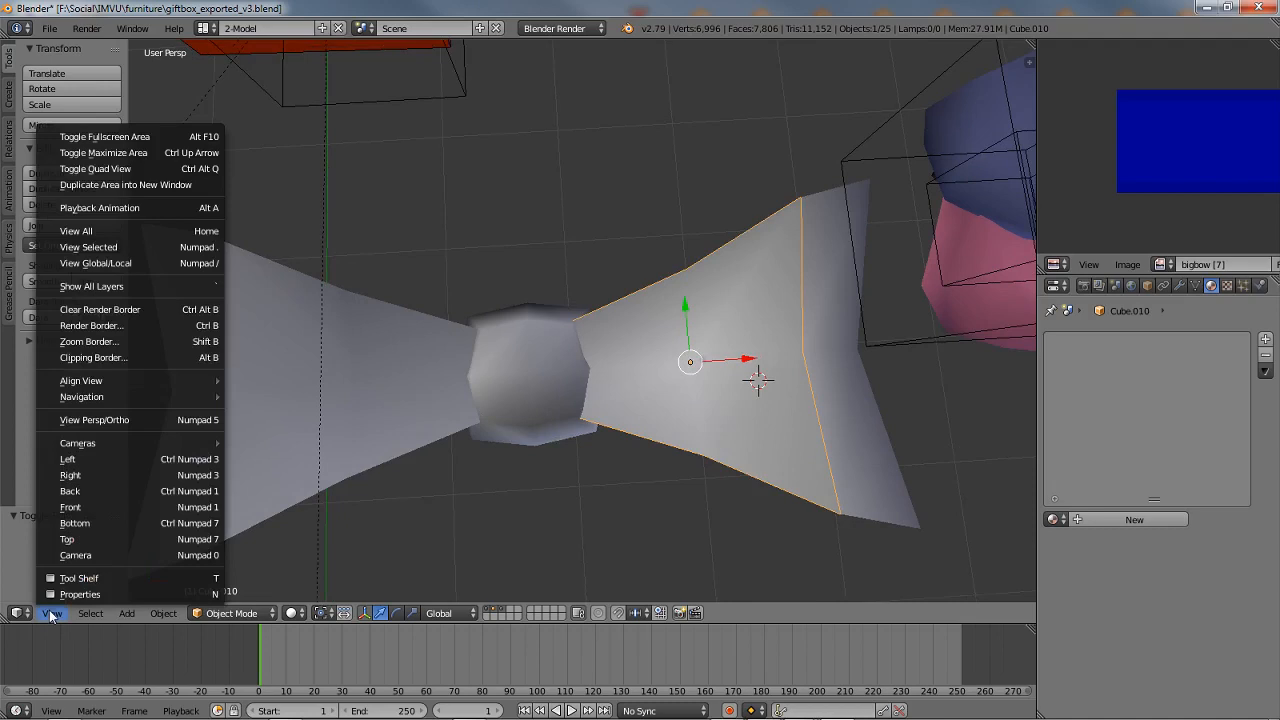
pyautogui.click(88, 420)
pyautogui.click(52, 613)
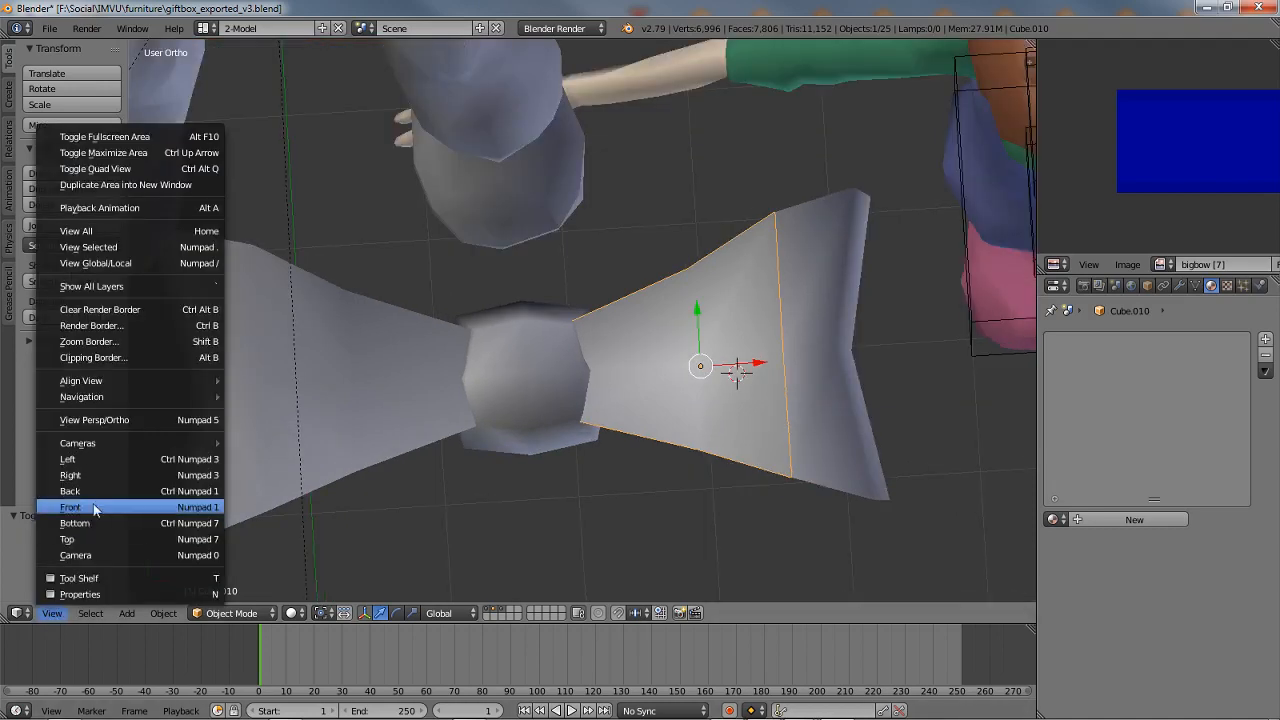
pyautogui.click(78, 539)
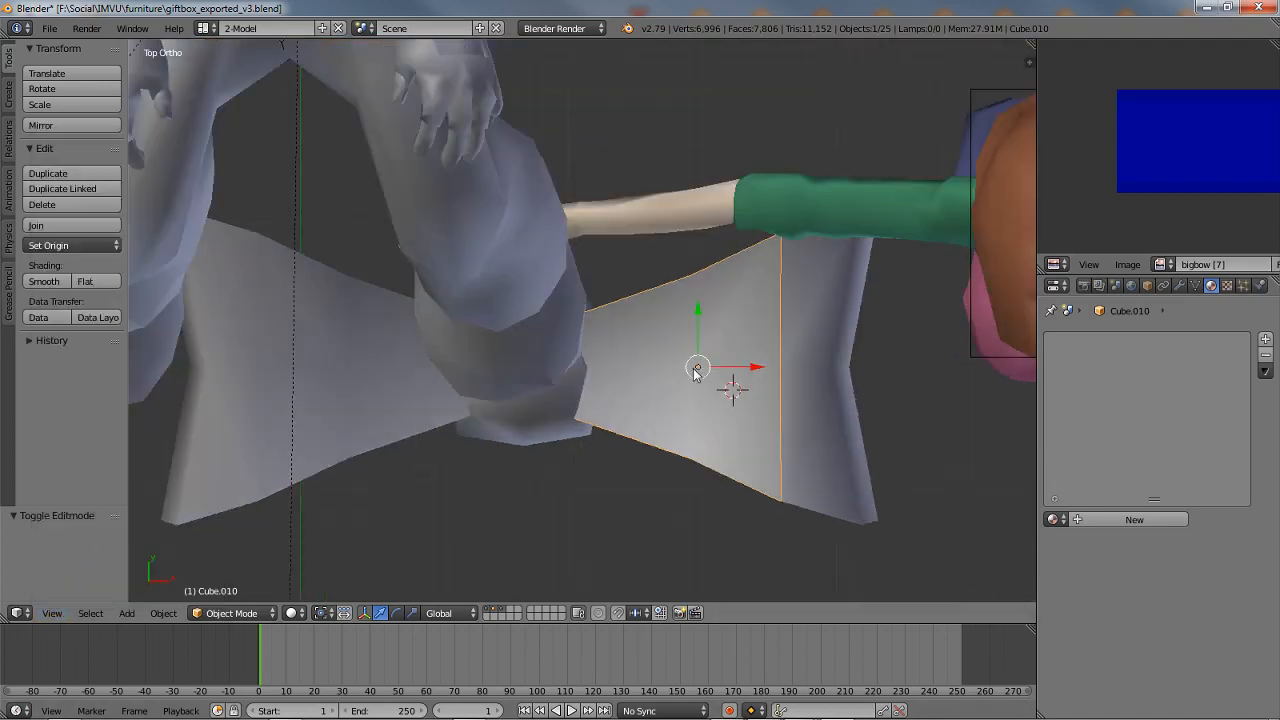
# Step: Rotate the separated bow piece about 85° and centre it below the knot, moving it about -107 in Y and -126 in X
pyautogui.press('r')
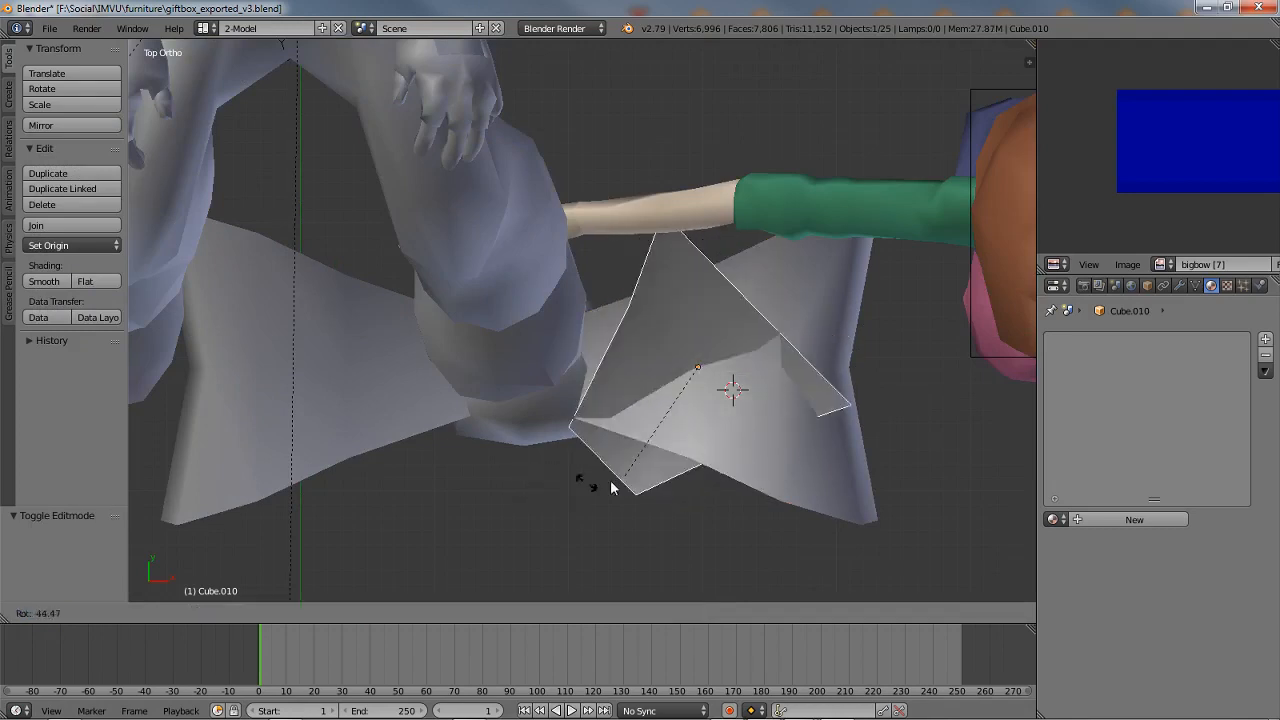
pyautogui.click(670, 258)
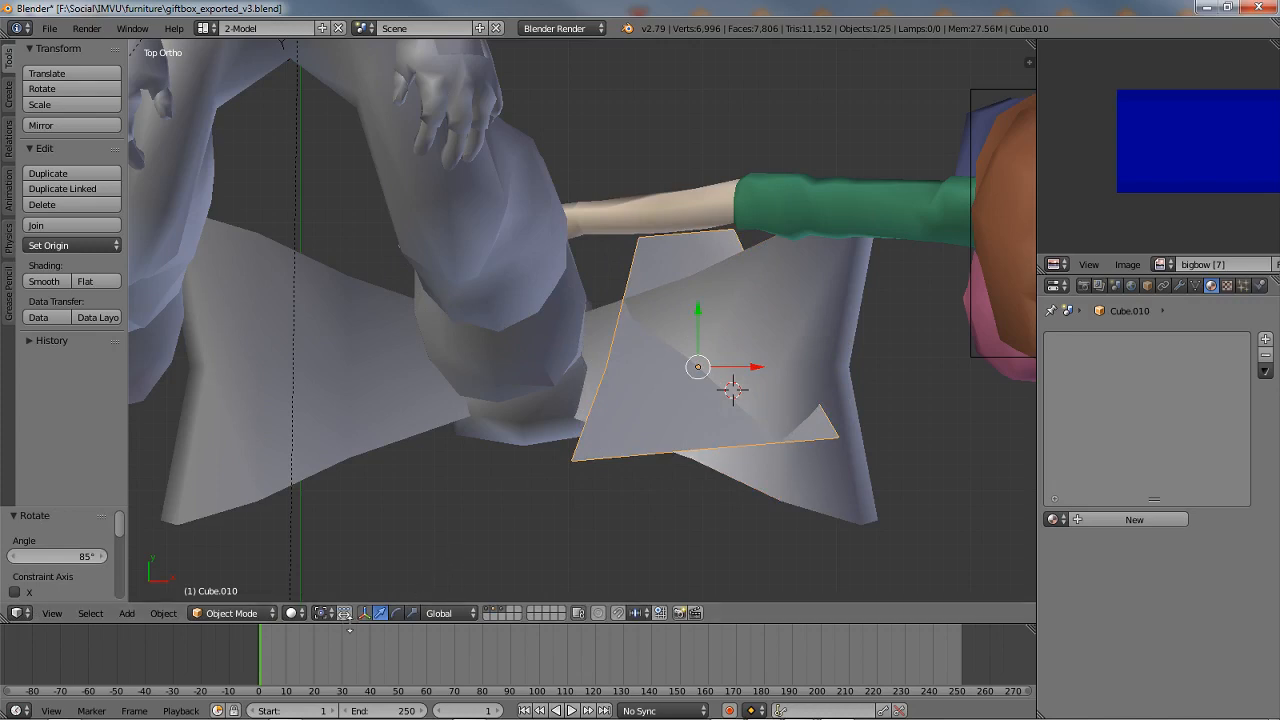
pyautogui.click(397, 613)
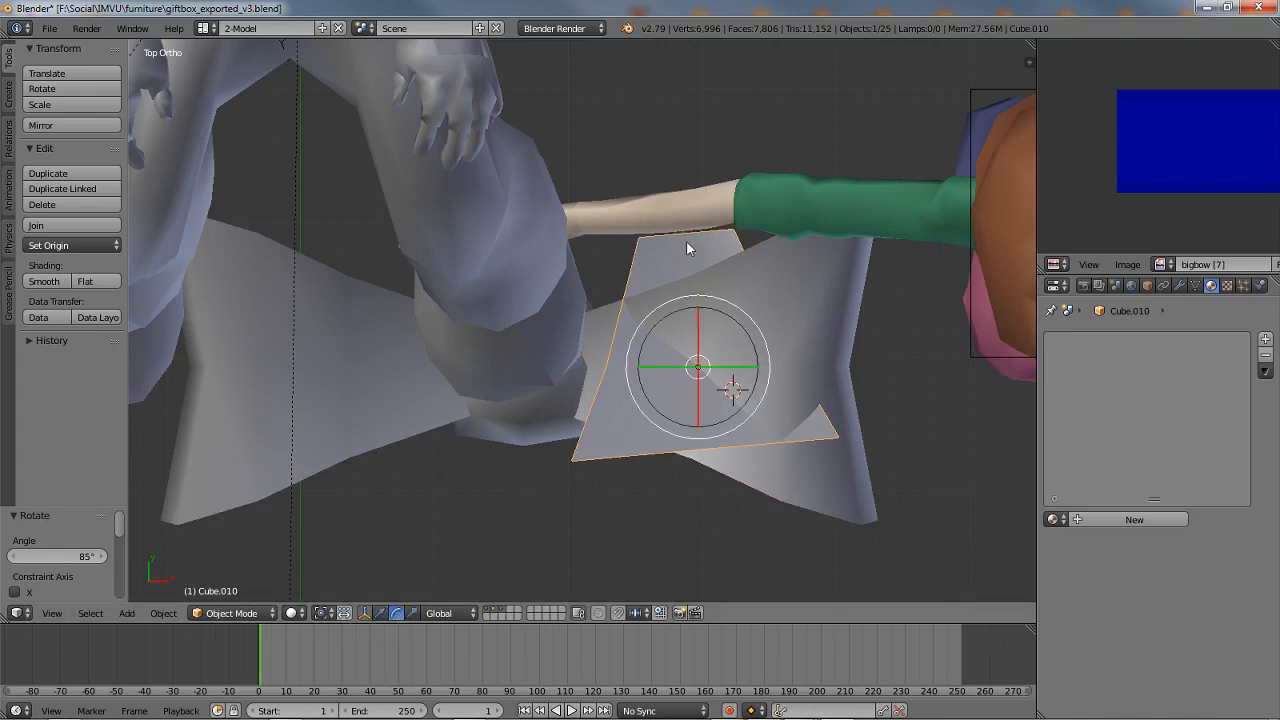
pyautogui.click(380, 613)
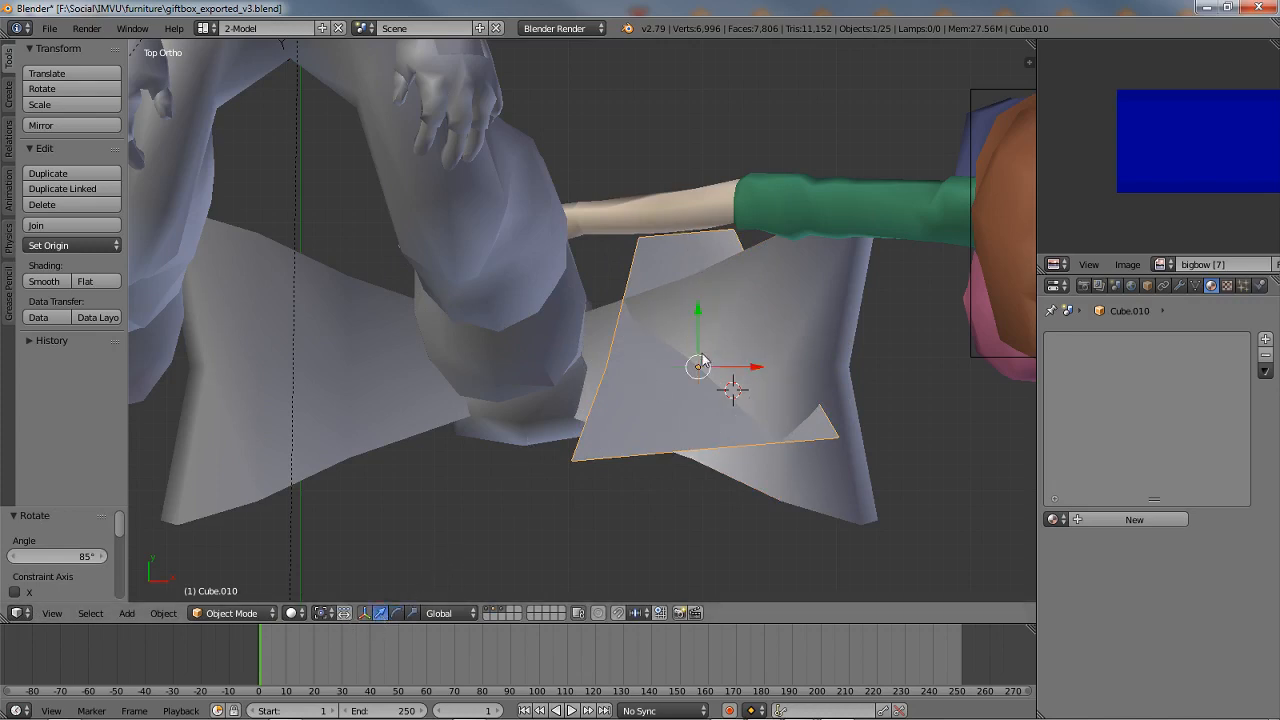
pyautogui.moveTo(698, 328); pyautogui.dragTo(699, 477)
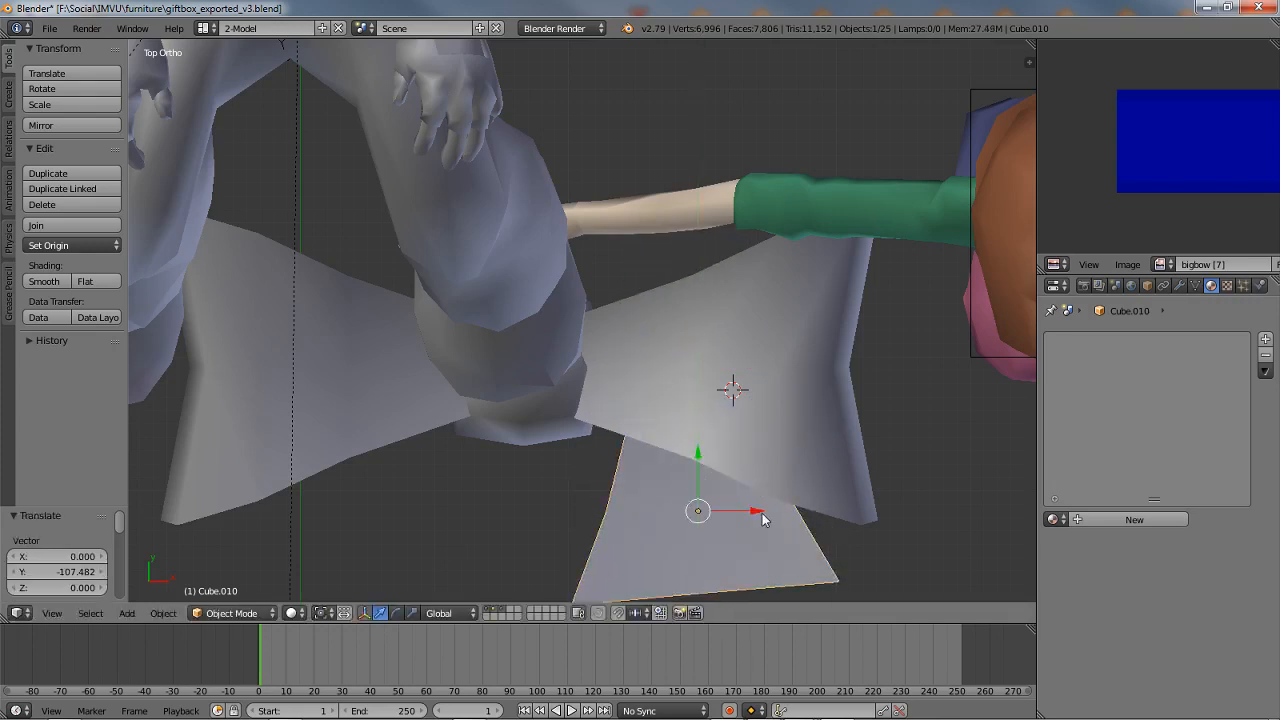
pyautogui.moveTo(762, 518); pyautogui.dragTo(583, 518)
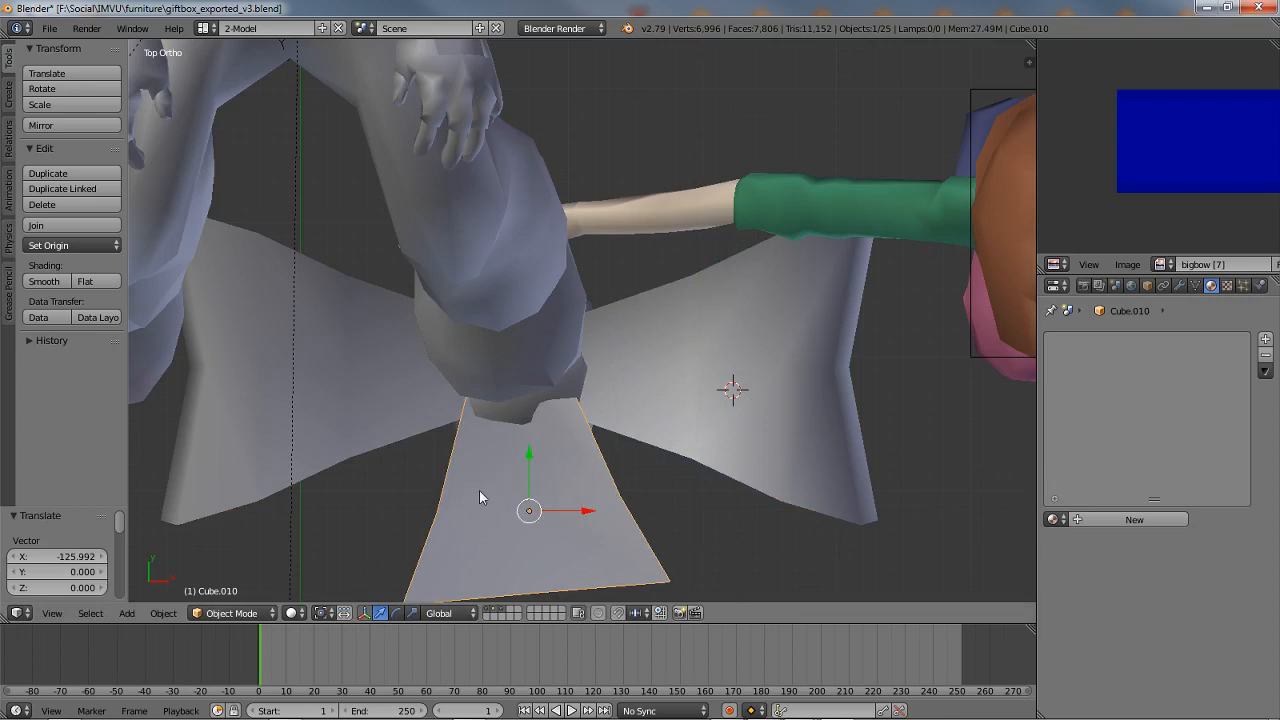
# Step: Duplicate the tail piece in place and rotate the copy about 21°
pyautogui.hotkey('shift', 'd')
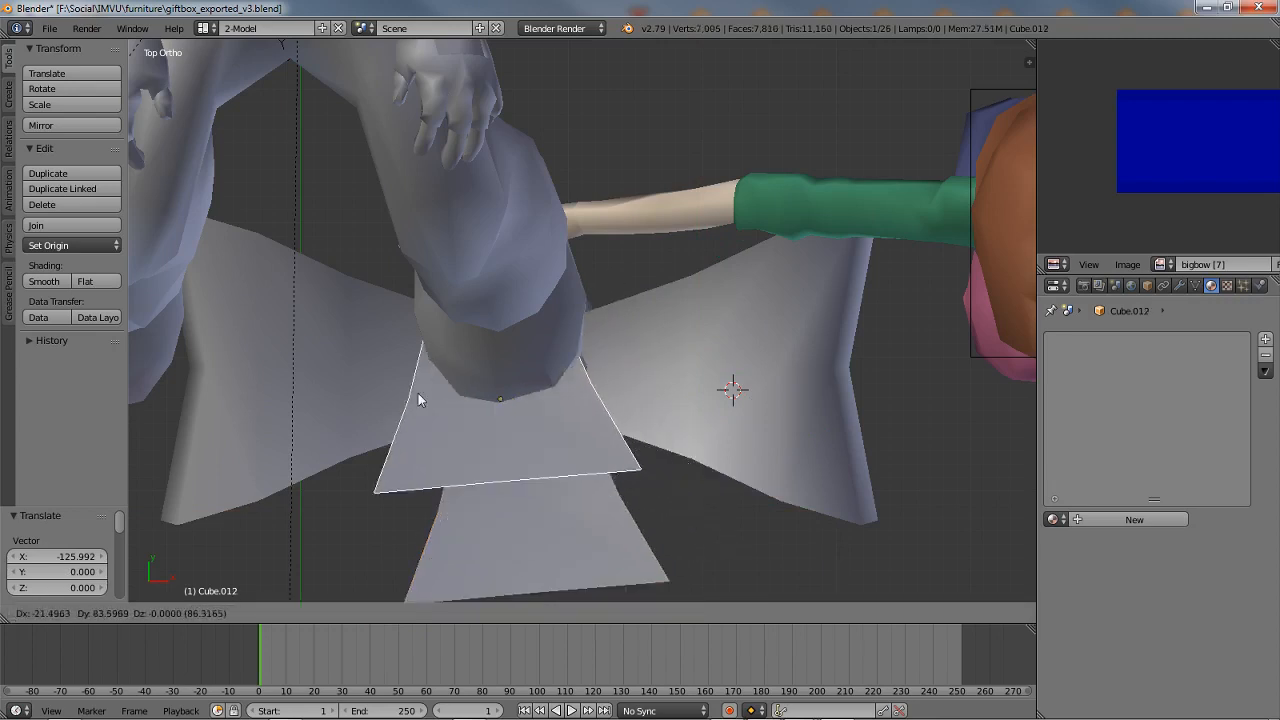
pyautogui.click(527, 485)
pyautogui.keyDown('shift'); pyautogui.moveTo(527, 485); pyautogui.dragTo(598, 427, button='middle'); pyautogui.keyUp('shift')
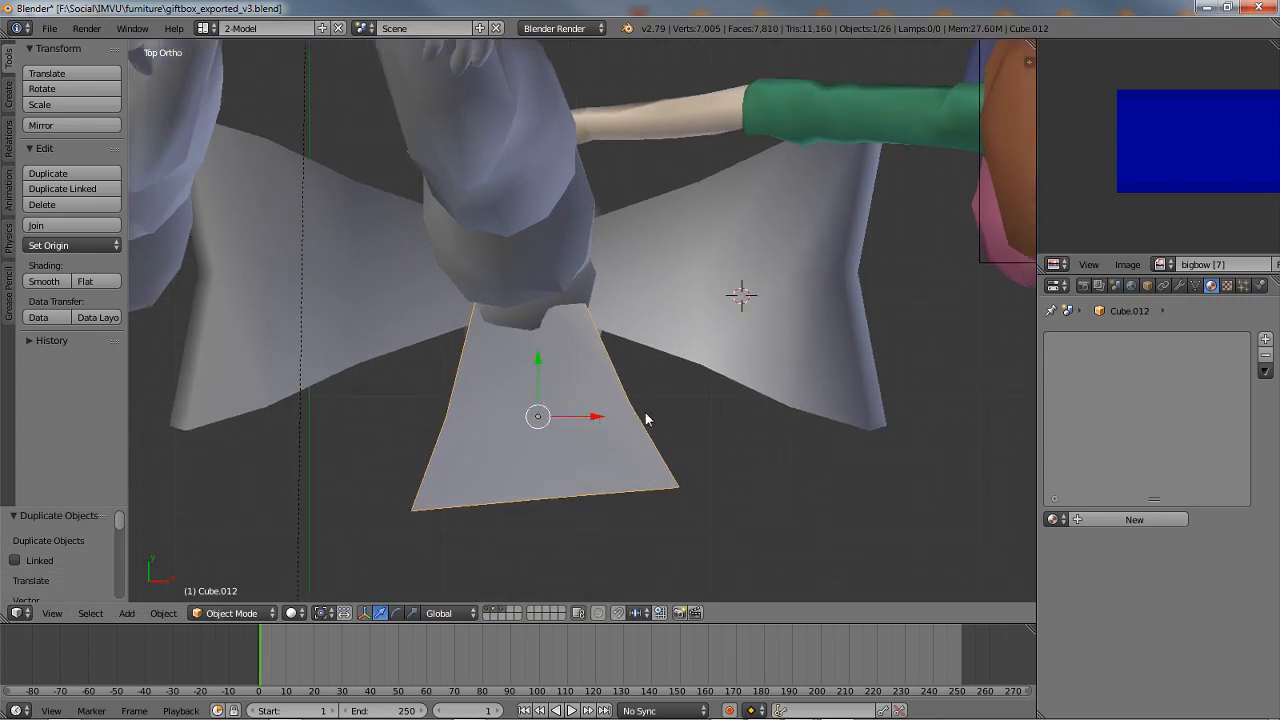
pyautogui.press('r')
pyautogui.click(589, 426)
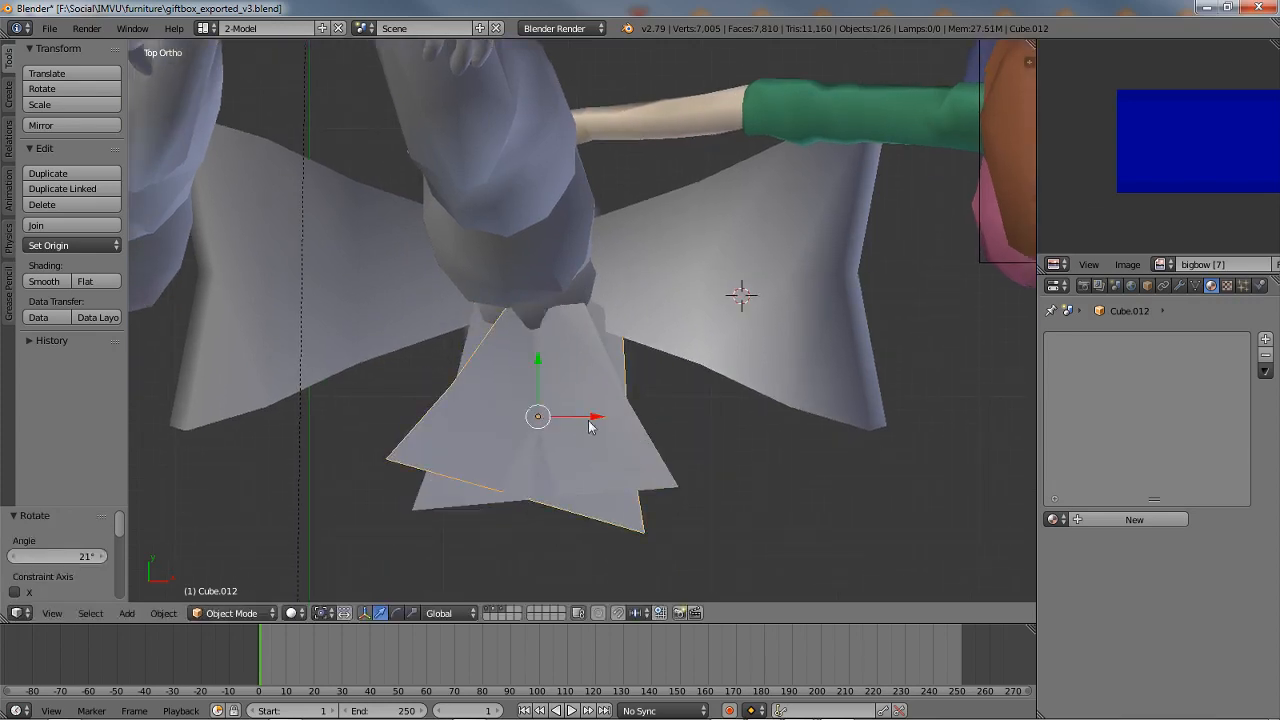
# Step: Spread the two tails apart along X, moving the rotated copy about -26 and the original about 6.6
pyautogui.rightClick(589, 426)
pyautogui.press('g')
pyautogui.press('x')
pyautogui.click(556, 414)
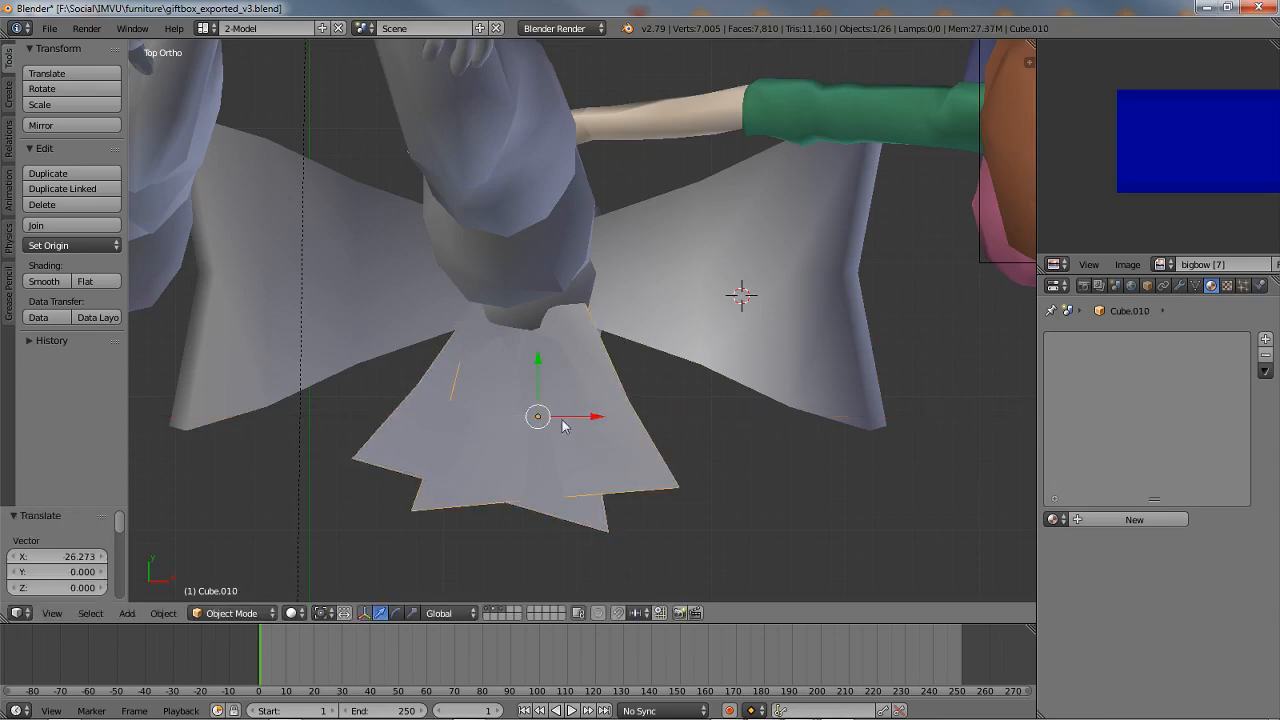
pyautogui.press('g')
pyautogui.press('x')
pyautogui.click(602, 420)
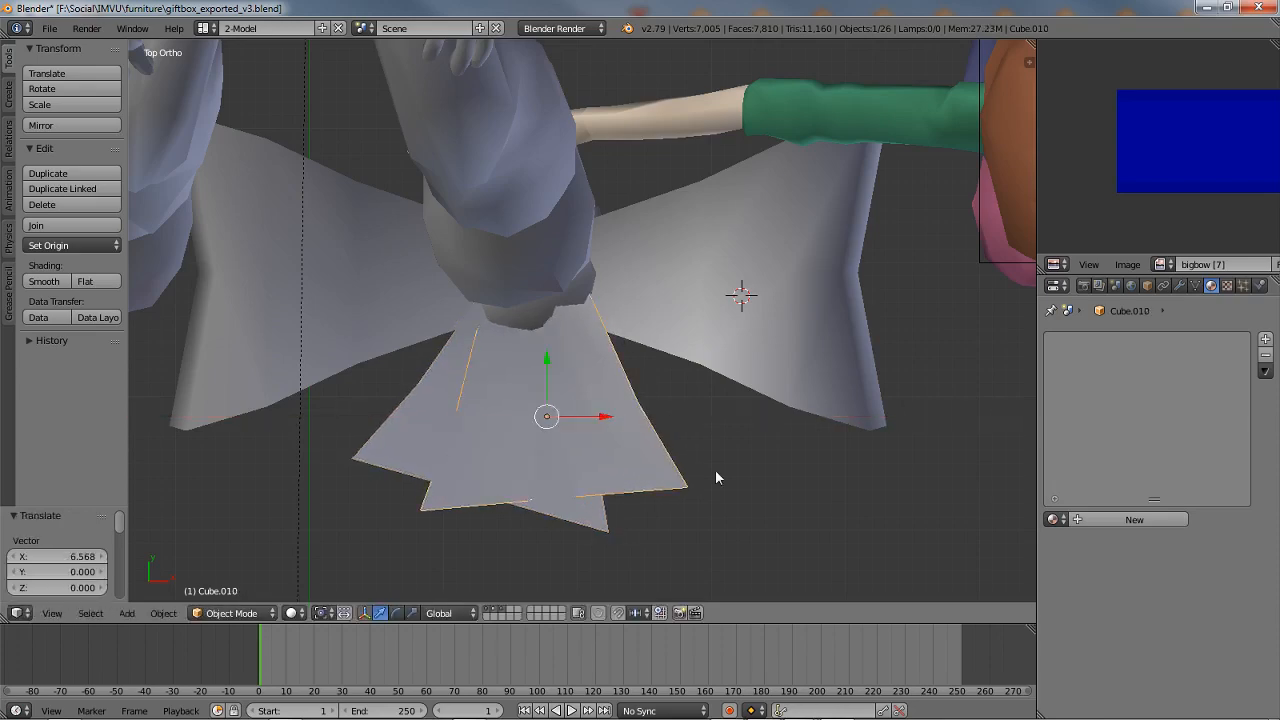
# Step: In Edit Mode, select the outer end edges of the original tail and lower them about 55 units along Z
pyautogui.press('KP_5')
pyautogui.moveTo(545, 465); pyautogui.dragTo(743, 357, button='middle')
pyautogui.press('Tab')
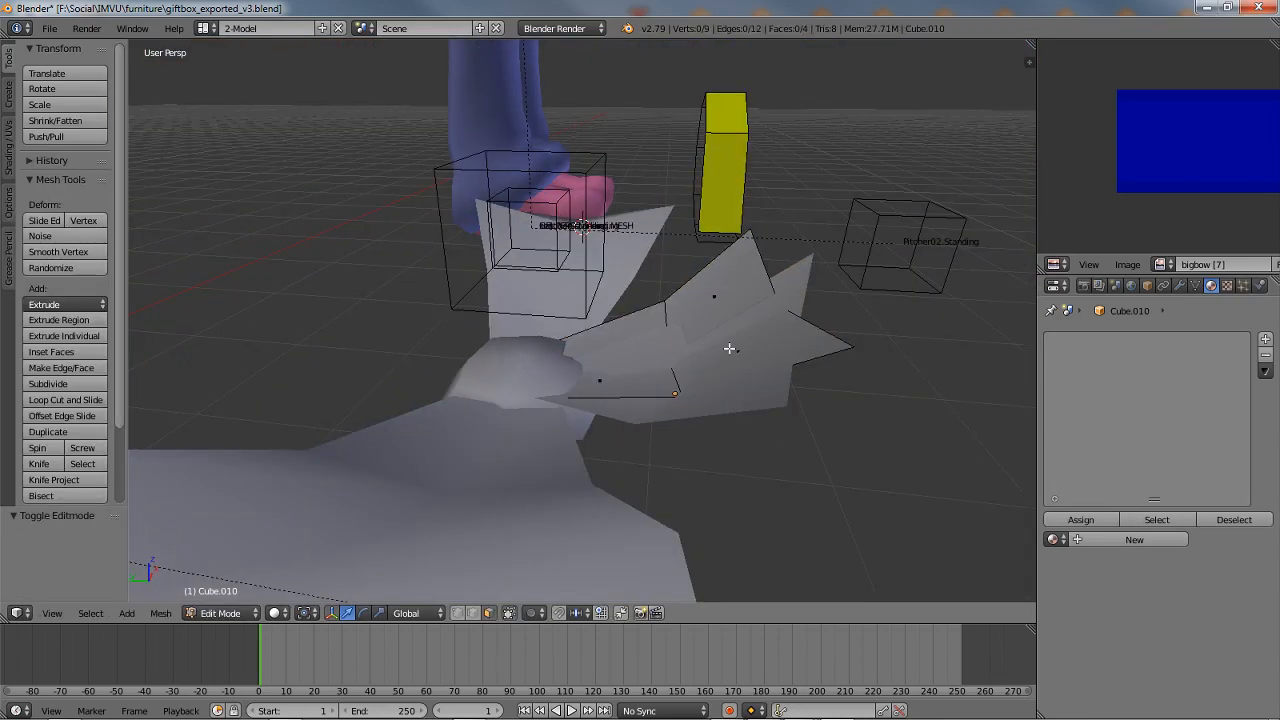
pyautogui.rightClick(744, 271)
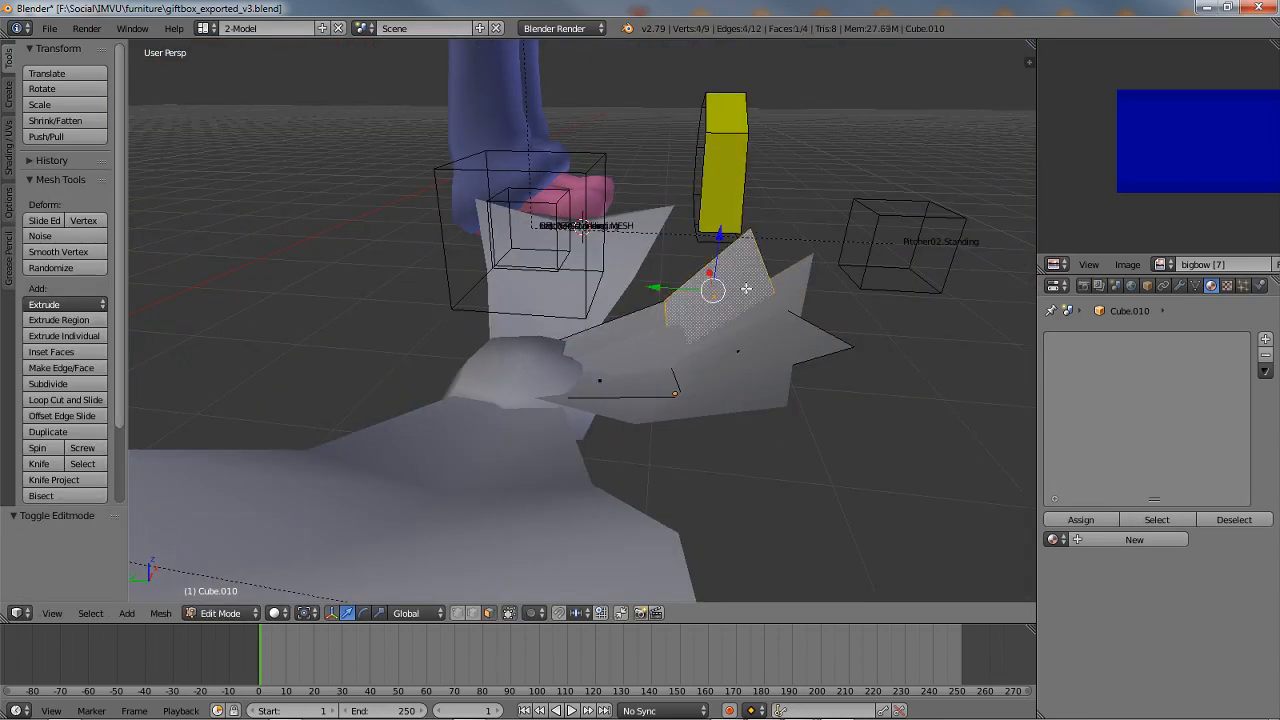
pyautogui.click(473, 621)
pyautogui.rightClick(758, 254)
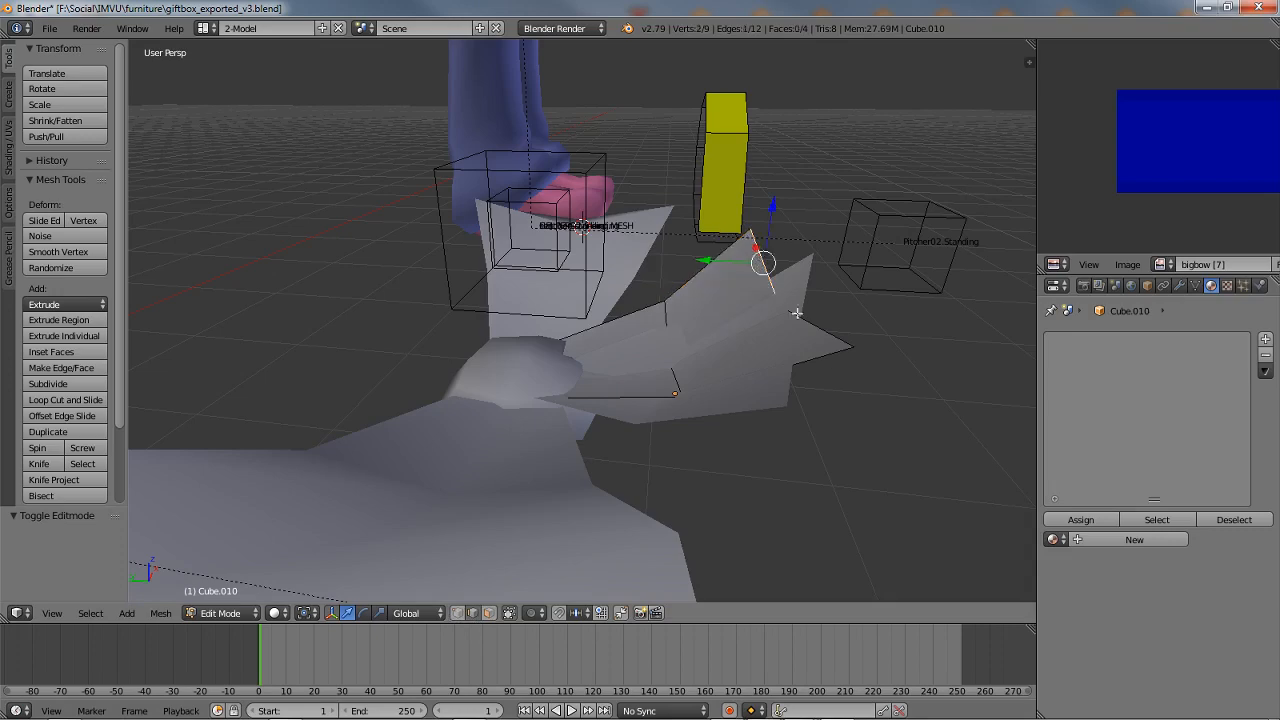
pyautogui.moveTo(707, 351); pyautogui.dragTo(632, 302, button='middle')
pyautogui.press('g')
pyautogui.press('z')
pyautogui.click(810, 292)
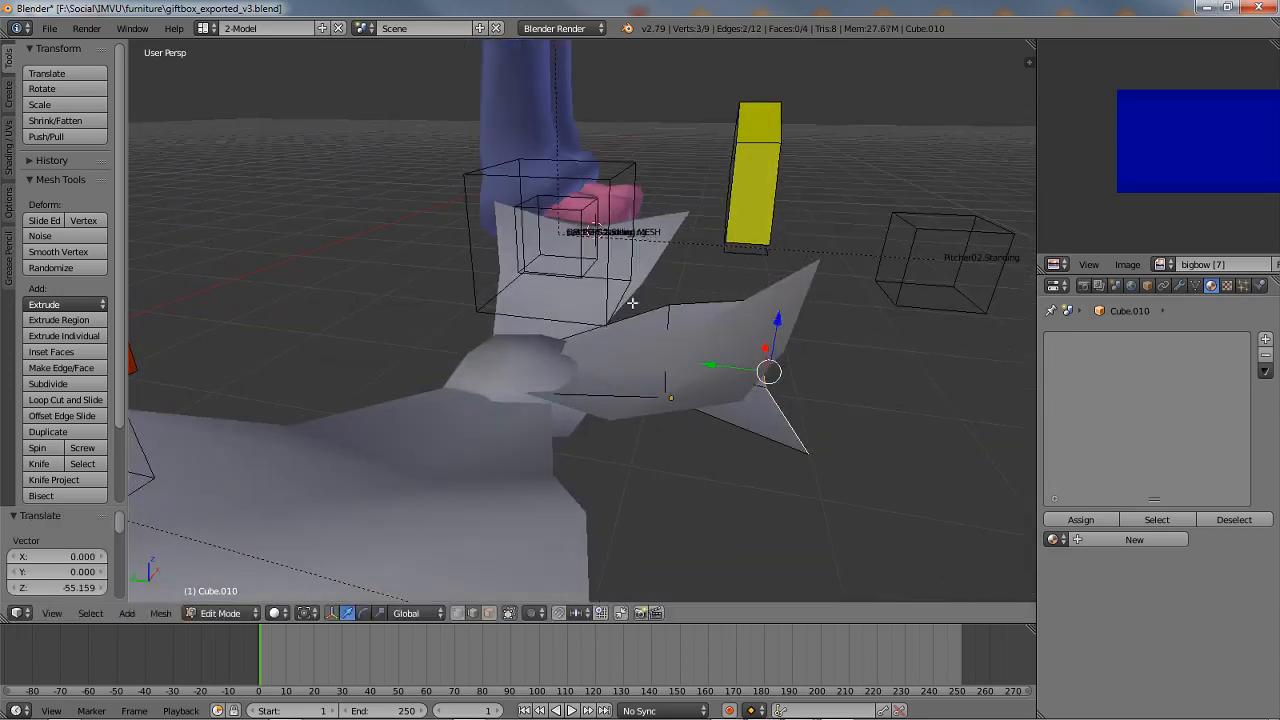
# Step: Lower the original tail's middle edge loop slightly along Z, and lower its outer end edges a bit further
pyautogui.moveTo(647, 399); pyautogui.dragTo(665, 326, button='middle')
pyautogui.moveTo(675, 299); pyautogui.dragTo(674, 326)
pyautogui.keyDown('alt'); pyautogui.rightClick(767, 347); pyautogui.keyUp('alt')
pyautogui.moveTo(777, 303); pyautogui.dragTo(774, 337)
pyautogui.moveTo(673, 394); pyautogui.dragTo(674, 422, button='middle')
# Step: Open the rotated tail copy in Edit Mode and lower its middle edge loop about 12 units along Z
pyautogui.press('Tab')
pyautogui.rightClick(777, 323)
pyautogui.press('Tab')
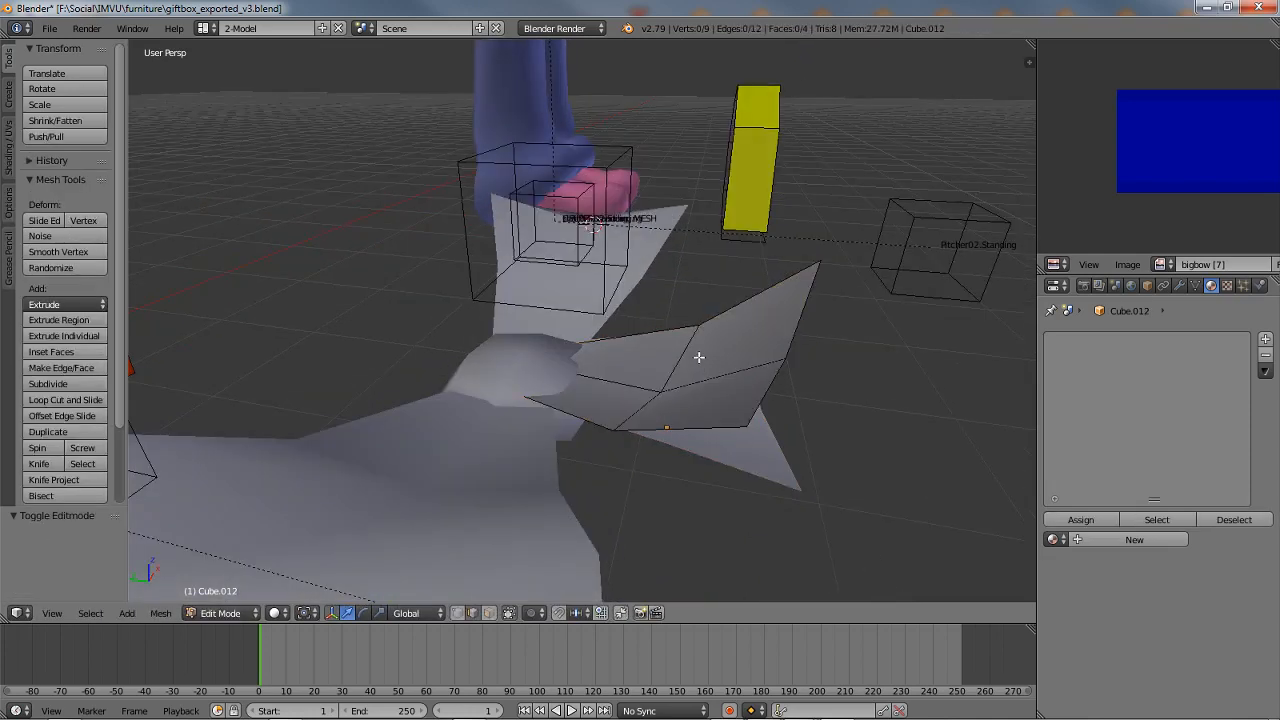
pyautogui.rightClick(693, 379)
pyautogui.keyDown('alt'); pyautogui.rightClick(682, 354); pyautogui.keyUp('alt')
pyautogui.moveTo(684, 367); pyautogui.dragTo(688, 353, button='middle')
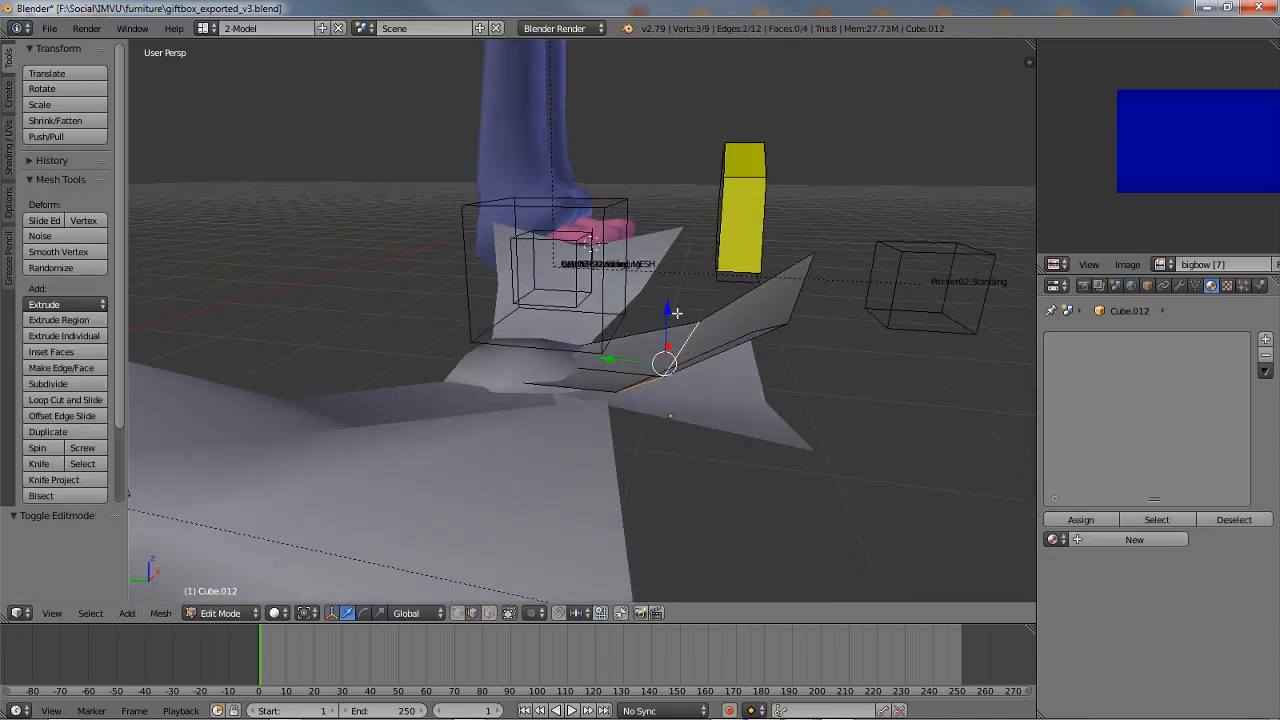
pyautogui.moveTo(674, 312); pyautogui.dragTo(676, 326)
# Step: Lower the outer end edges of the rotated tail along Z, pull them outward along Y, and return to Object Mode
pyautogui.keyDown('alt'); pyautogui.rightClick(799, 294); pyautogui.keyUp('alt')
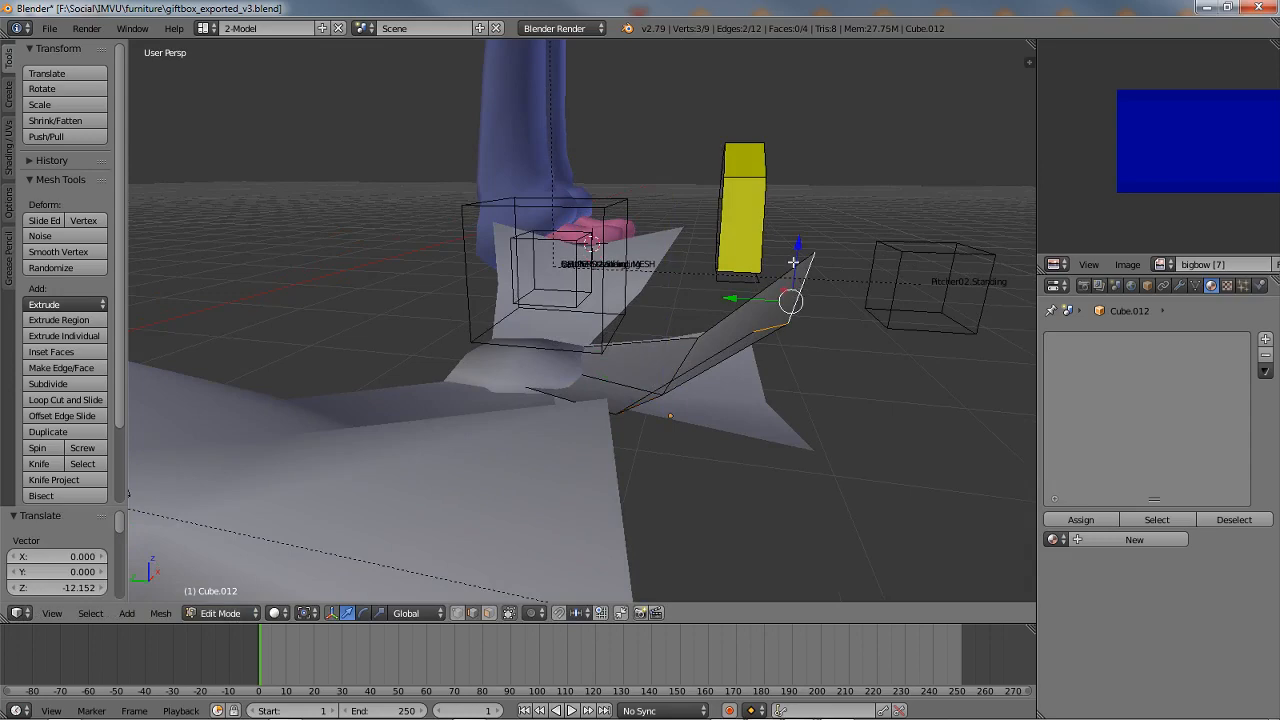
pyautogui.moveTo(796, 256); pyautogui.dragTo(811, 354)
pyautogui.moveTo(717, 388); pyautogui.dragTo(780, 407)
pyautogui.moveTo(789, 380); pyautogui.dragTo(660, 506, button='middle')
pyautogui.press('Tab')
# Step: Select the crosswise middle edges of the front tail in Edit Mode
pyautogui.scroll(-3, 608, 360)
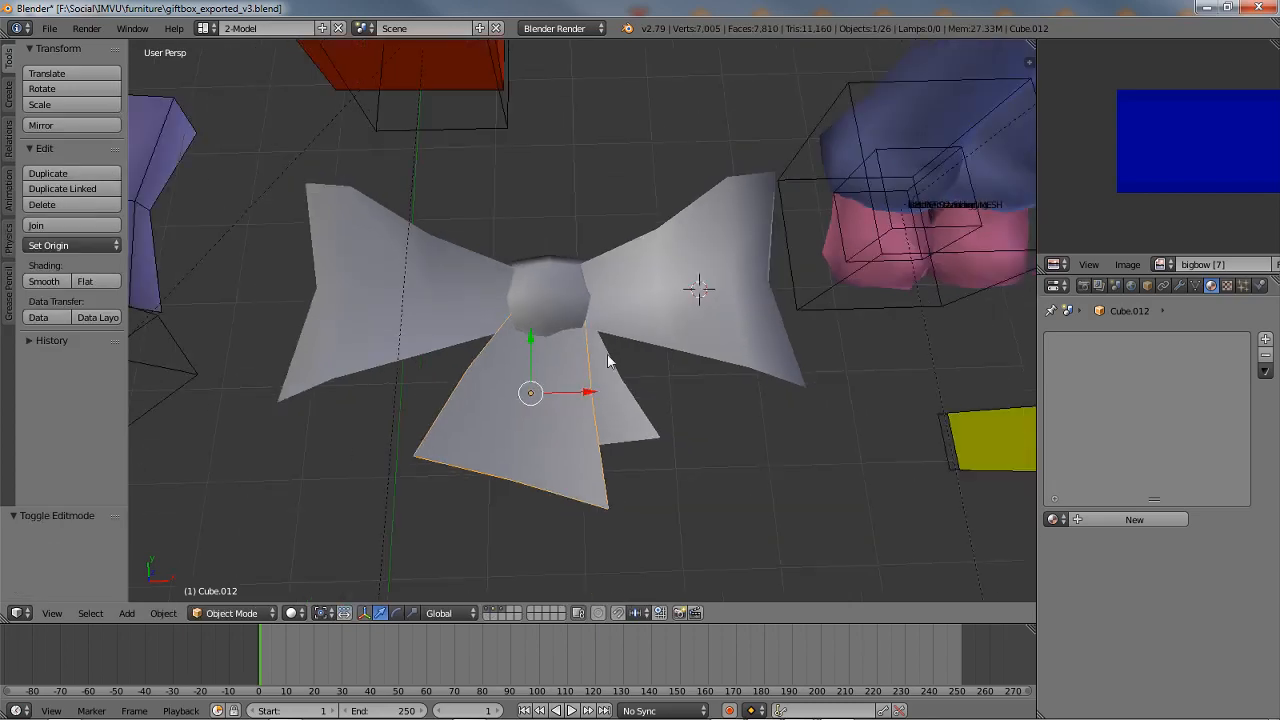
pyautogui.scroll(-2, 621, 390)
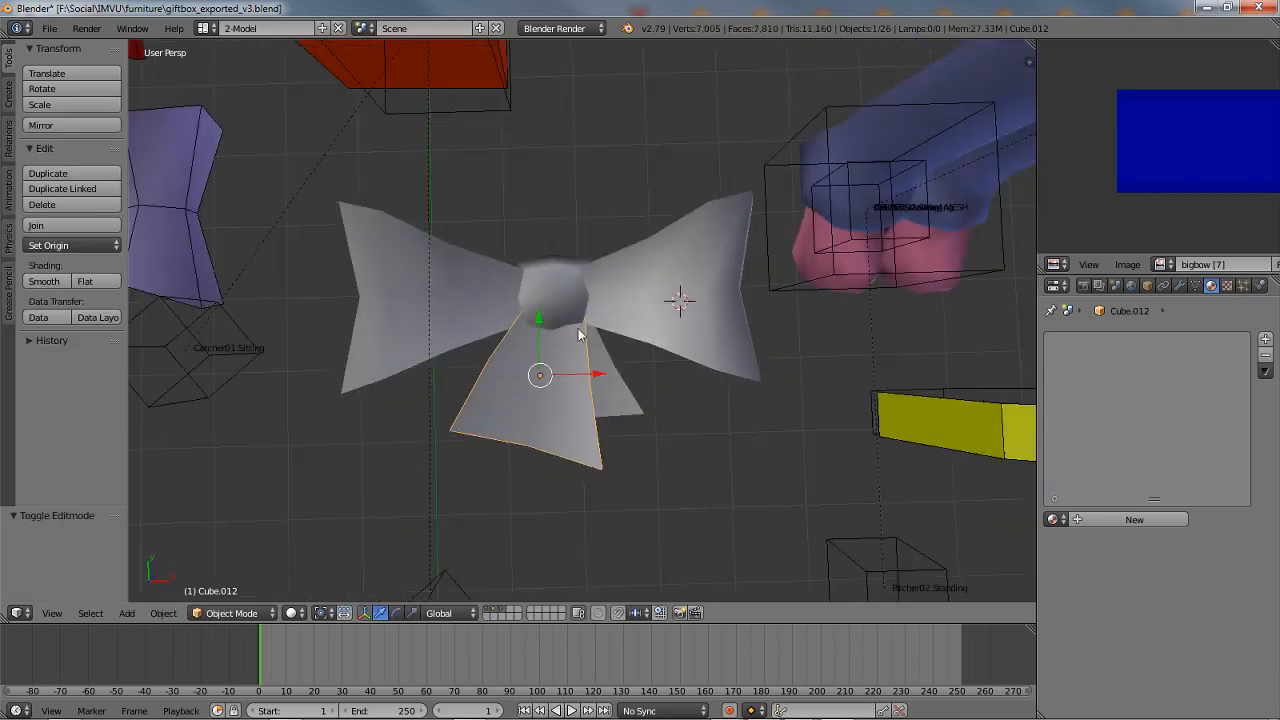
pyautogui.keyDown('shift'); pyautogui.moveTo(580, 337); pyautogui.dragTo(598, 375, button='middle'); pyautogui.keyUp('shift')
pyautogui.press('Tab')
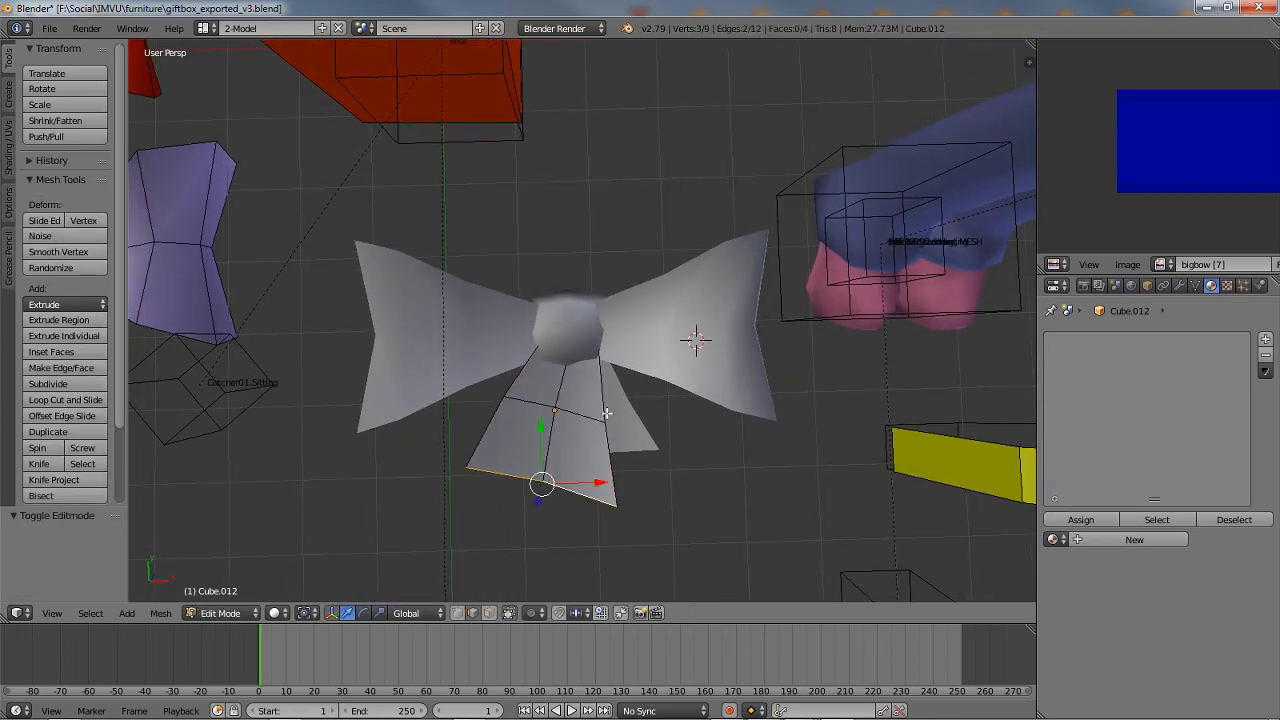
pyautogui.rightClick(580, 412)
pyautogui.keyDown('shift'); pyautogui.rightClick(522, 401); pyautogui.keyUp('shift')
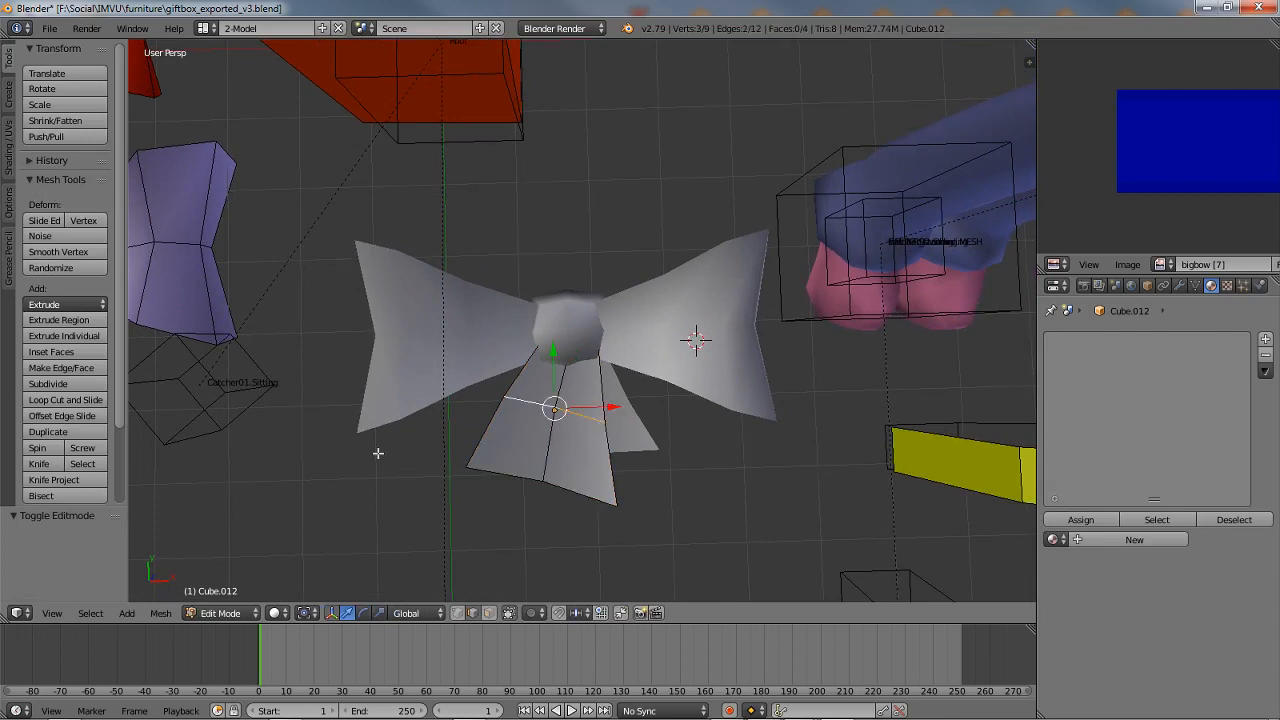
# Step: Review the bow's separate parts in Object Mode by selecting both loops, the knot and the two tails in turn
pyautogui.press('Tab')
pyautogui.rightClick(639, 339)
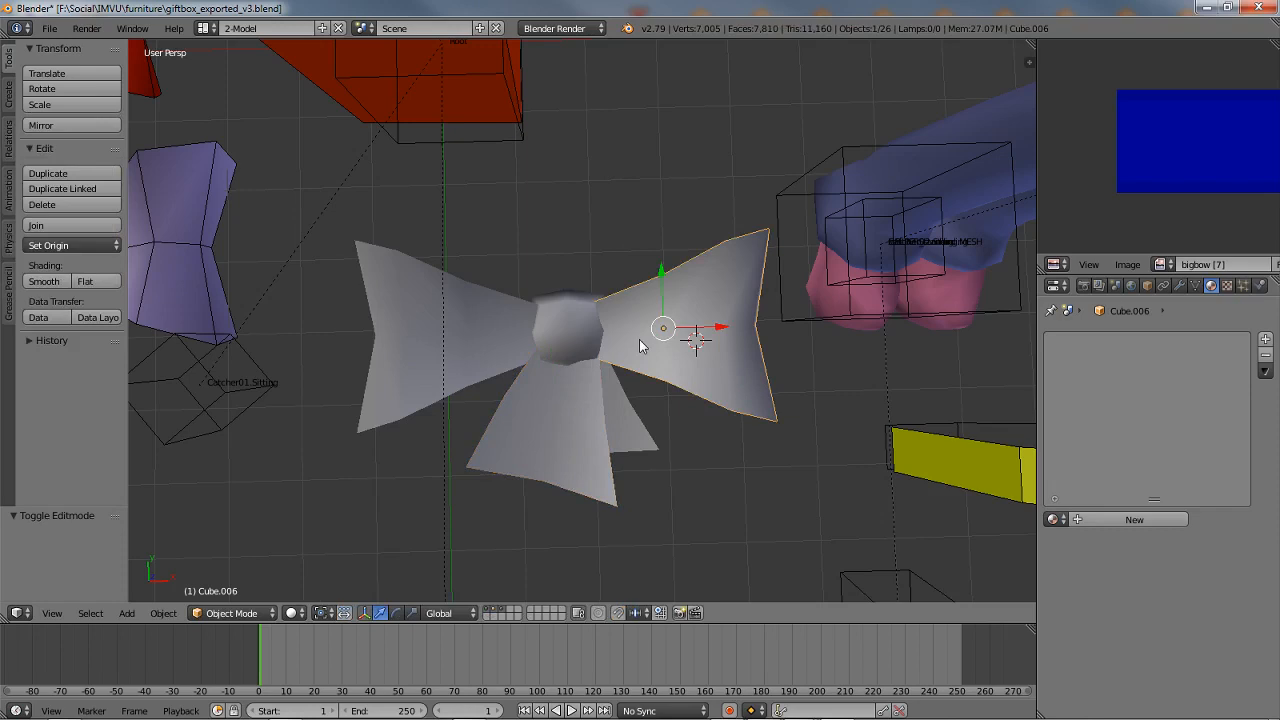
pyautogui.rightClick(449, 335)
pyautogui.rightClick(561, 326)
pyautogui.rightClick(564, 411)
pyautogui.rightClick(629, 433)
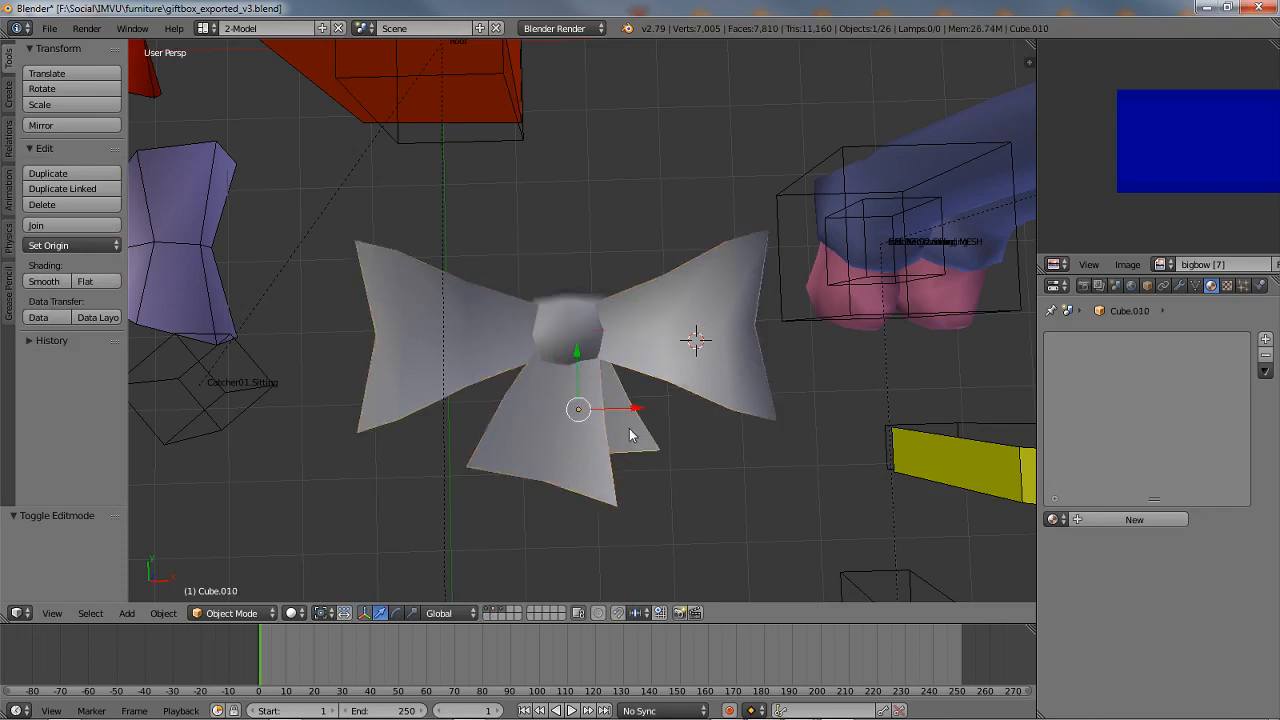
pyautogui.moveTo(608, 465); pyautogui.dragTo(560, 415, button='middle')
pyautogui.press('Tab')
pyautogui.press('Tab')
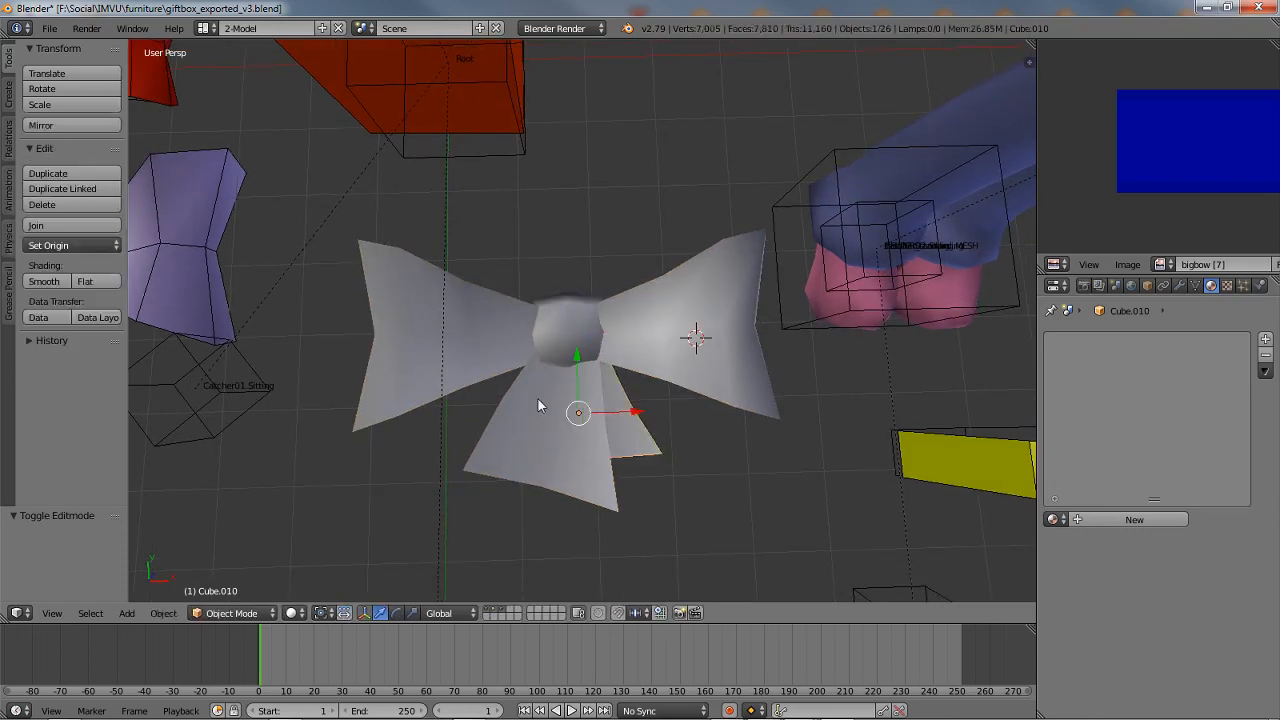
# Step: Narrow the front tail's middle by scaling its selected crosswise edges to about 0.826 in Edit Mode
pyautogui.rightClick(538, 400)
pyautogui.press('Tab')
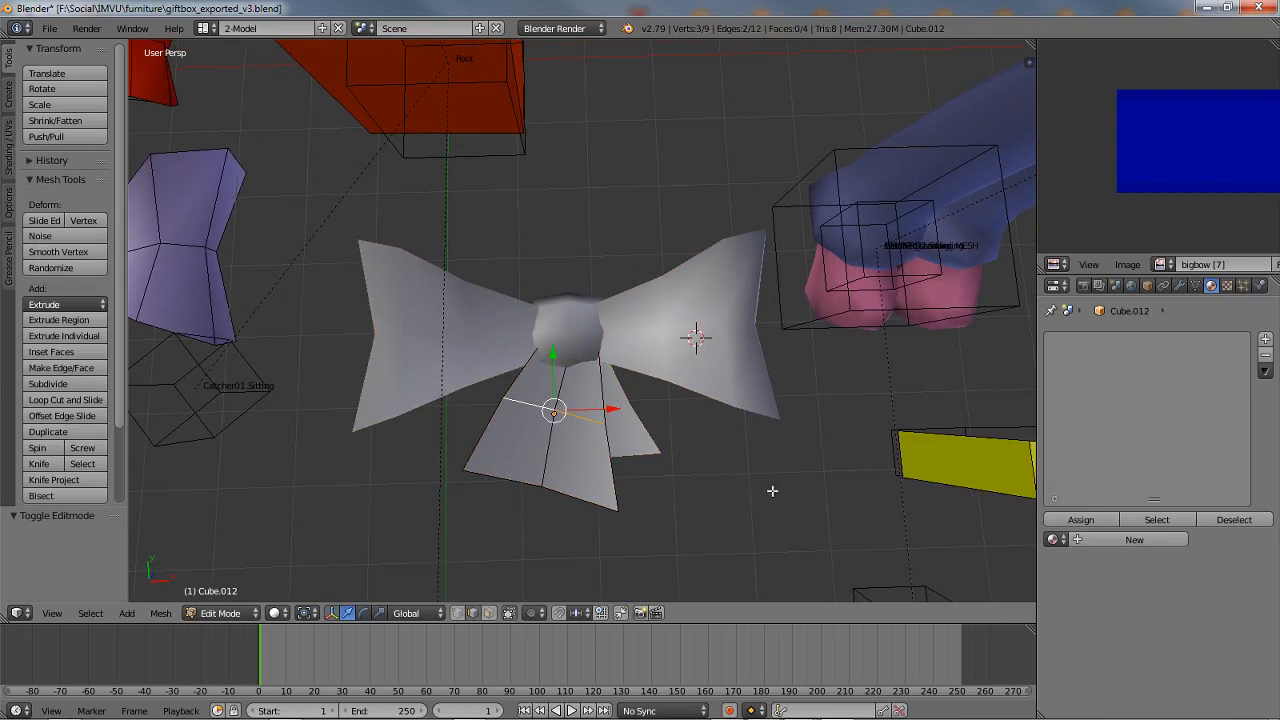
pyautogui.press('s')
pyautogui.click(730, 480)
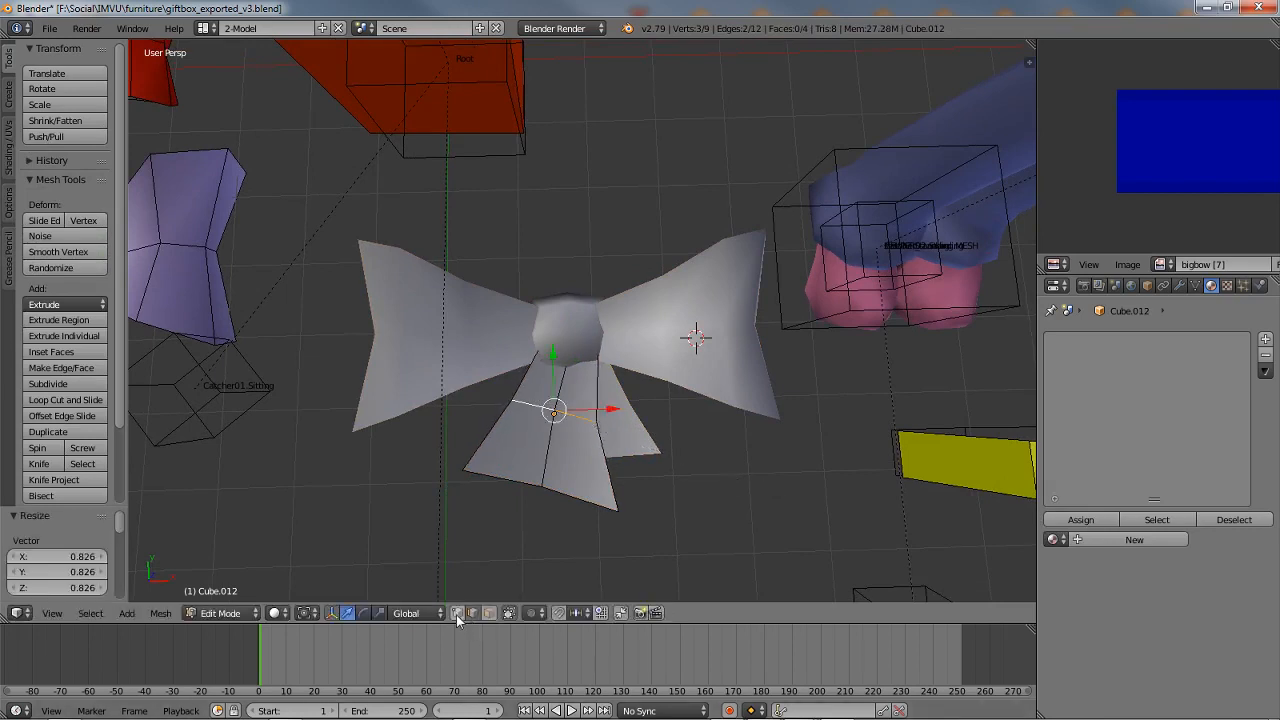
# Step: Notch the front tail by moving the middle vertex of its outer end about 28 units toward the knot along Y
pyautogui.rightClick(542, 485)
pyautogui.press('g')
pyautogui.press('y')
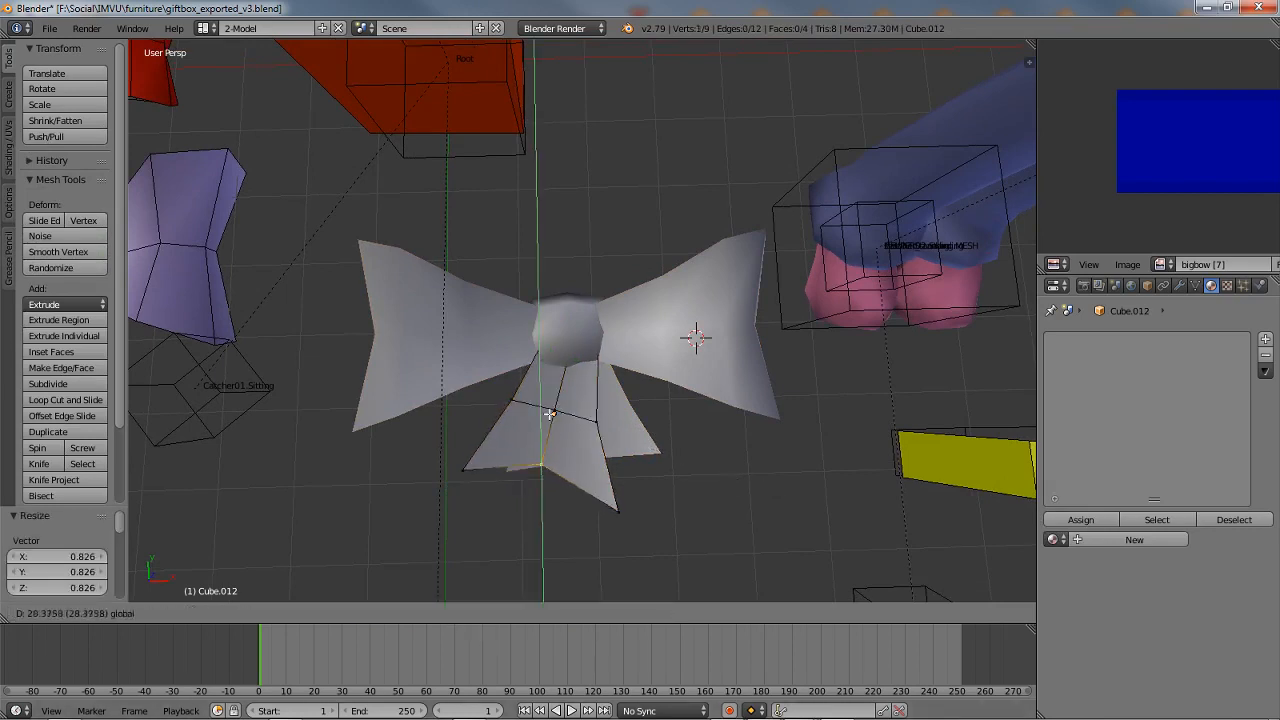
pyautogui.click(549, 414)
pyautogui.press('Tab')
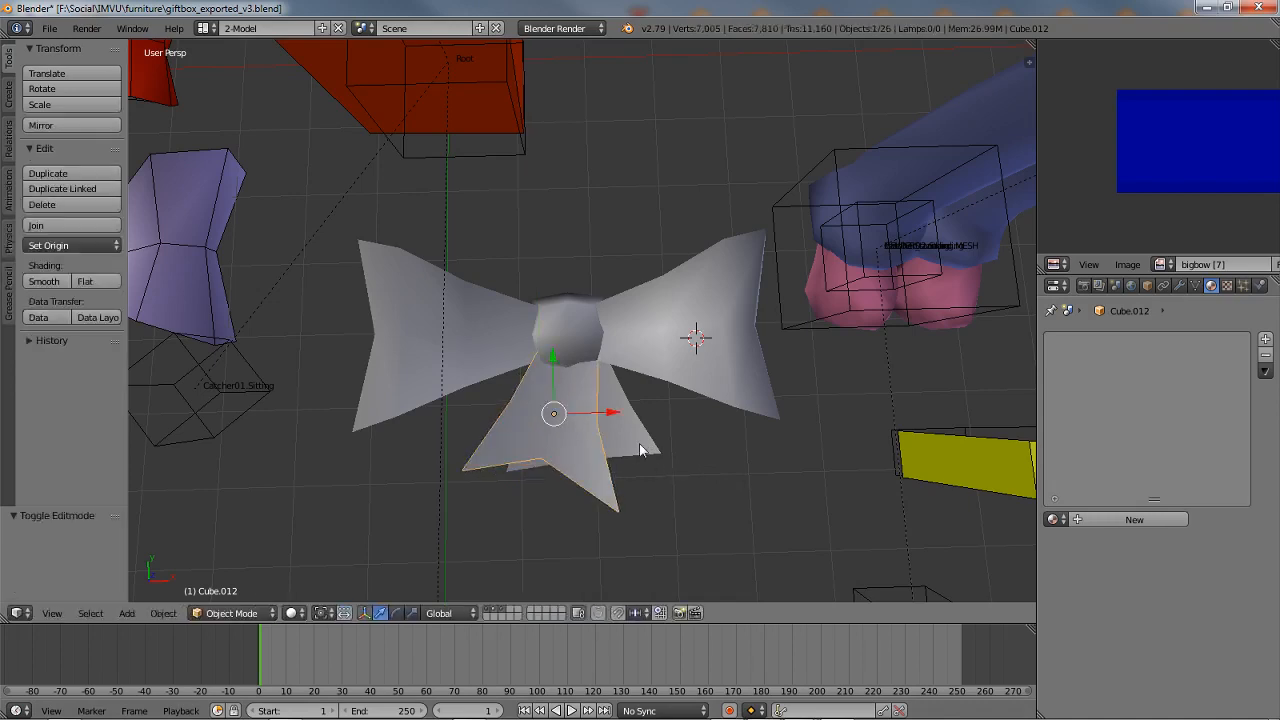
# Step: Notch the back tail by moving the middle vertex of its outer end about 30.6 units toward the knot along Y
pyautogui.rightClick(640, 450)
pyautogui.press('Tab')
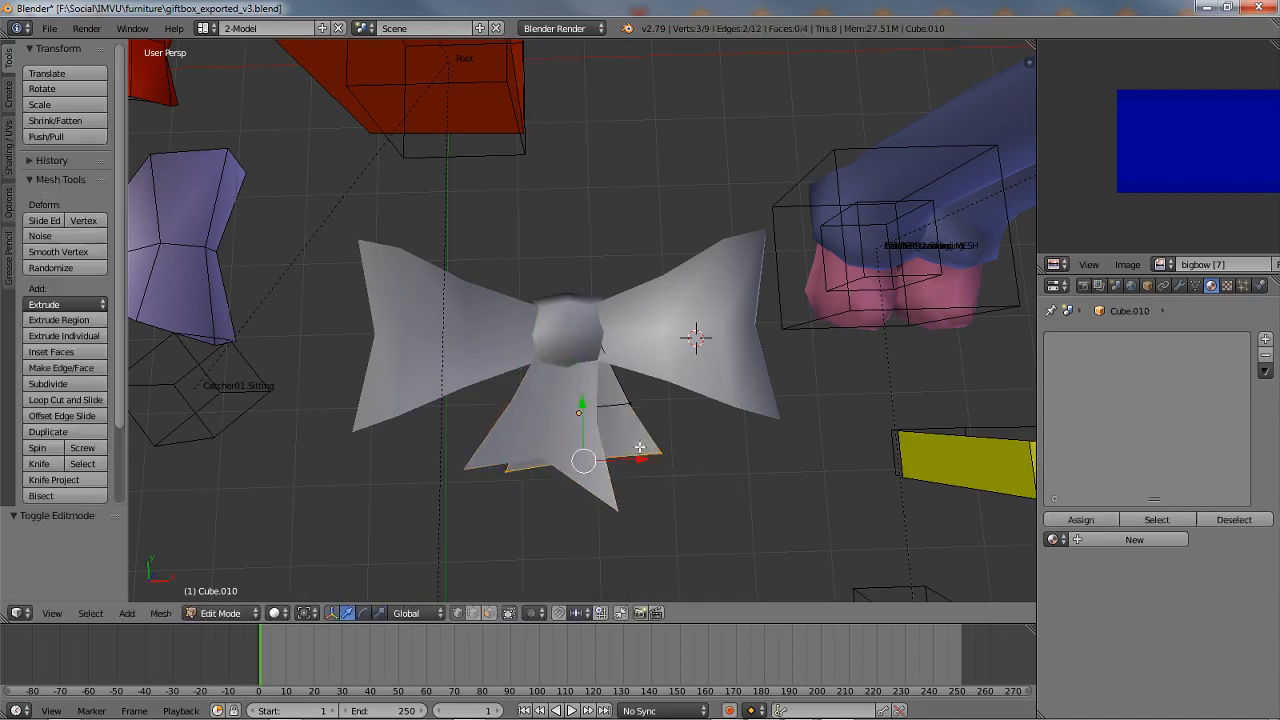
pyautogui.press('KP_5')
pyautogui.moveTo(609, 497); pyautogui.dragTo(611, 446, button='middle')
pyautogui.scroll(2, 612, 454)
pyautogui.rightClick(601, 514)
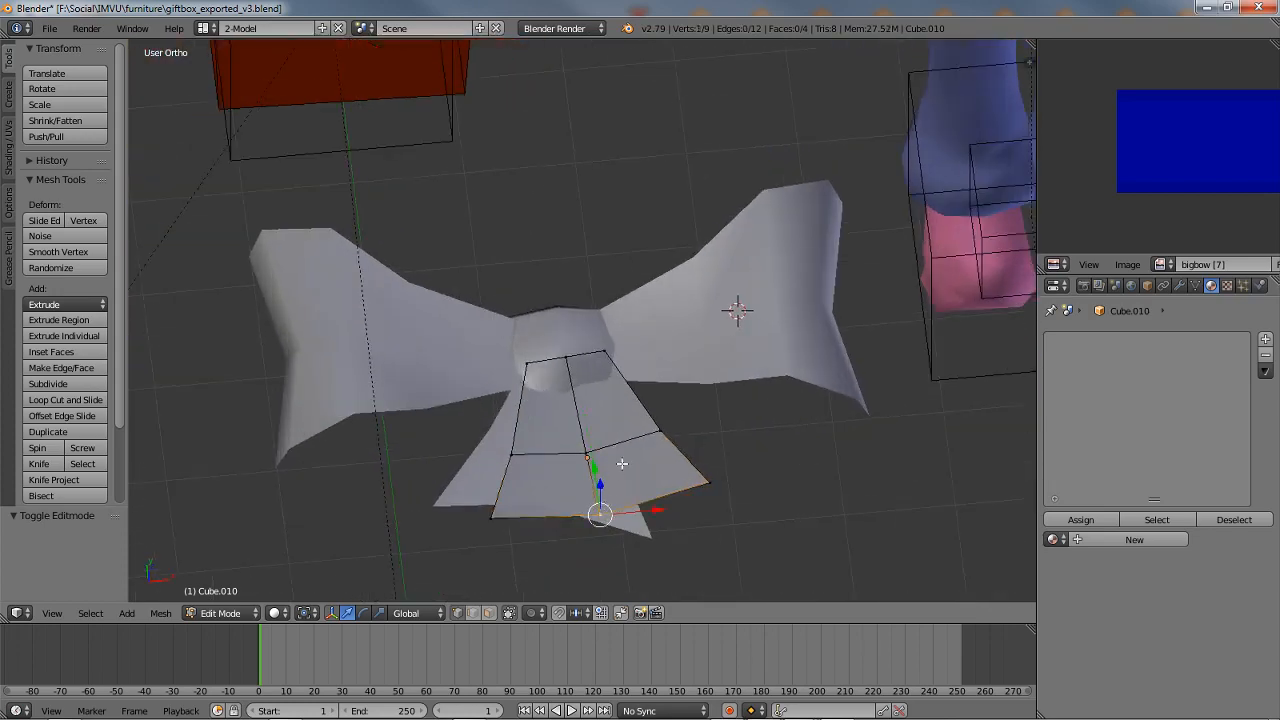
pyautogui.moveTo(601, 514); pyautogui.dragTo(696, 482, button='middle')
pyautogui.press('g')
pyautogui.press('y')
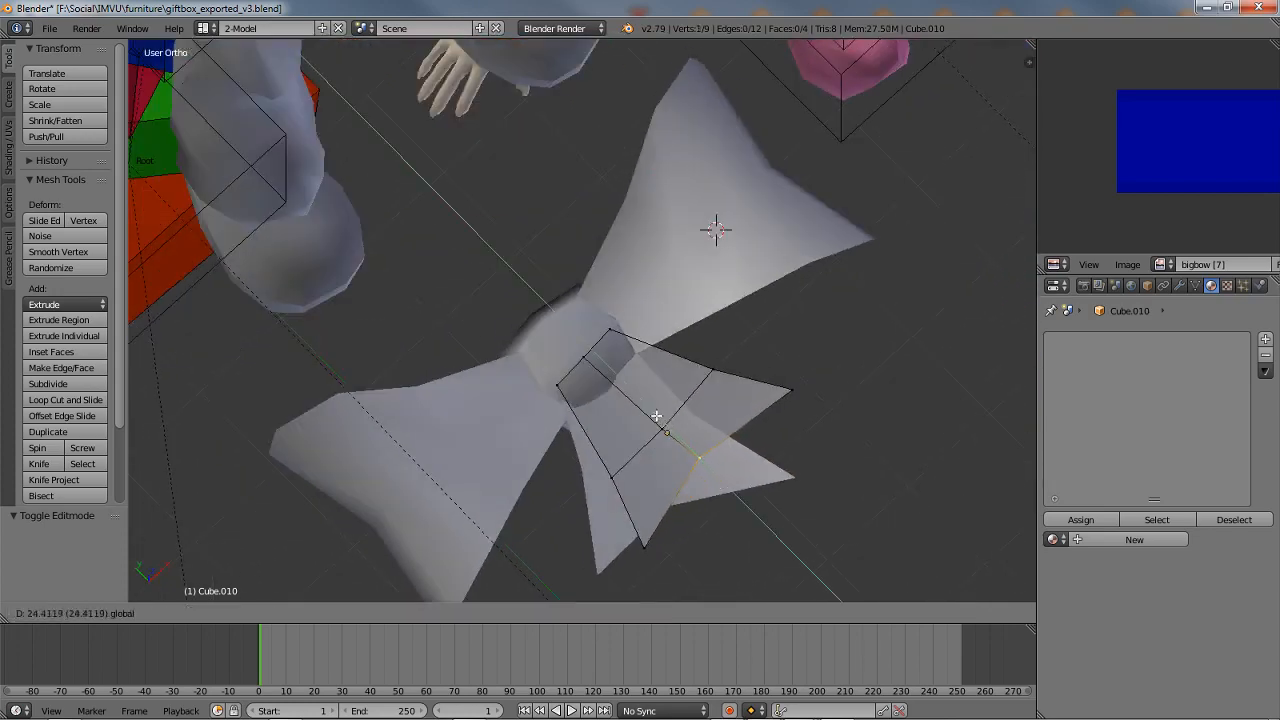
pyautogui.click(662, 416)
# Step: Scale the back tail's two outer corner vertices to 0.85, pull its end vertices slightly outward along Y, and return to Object Mode
pyautogui.keyDown('shift'); pyautogui.rightClick(774, 394); pyautogui.keyUp('shift')
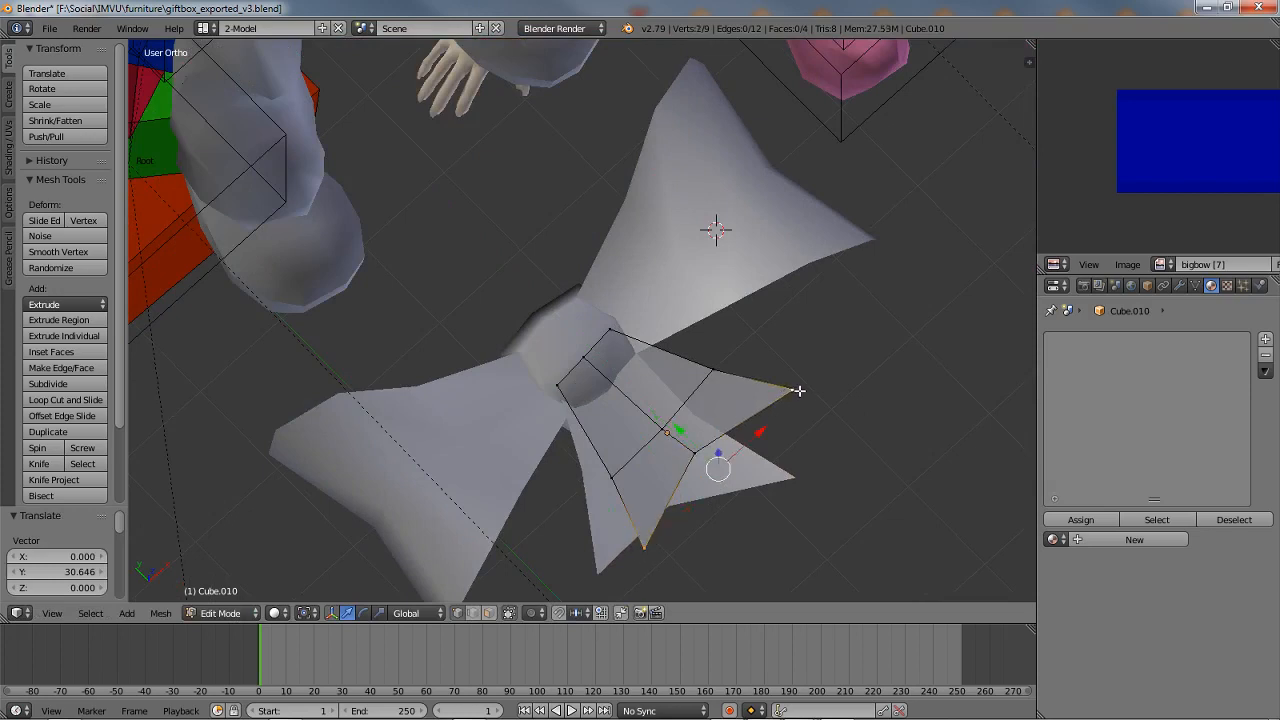
pyautogui.press('s')
pyautogui.click(823, 438)
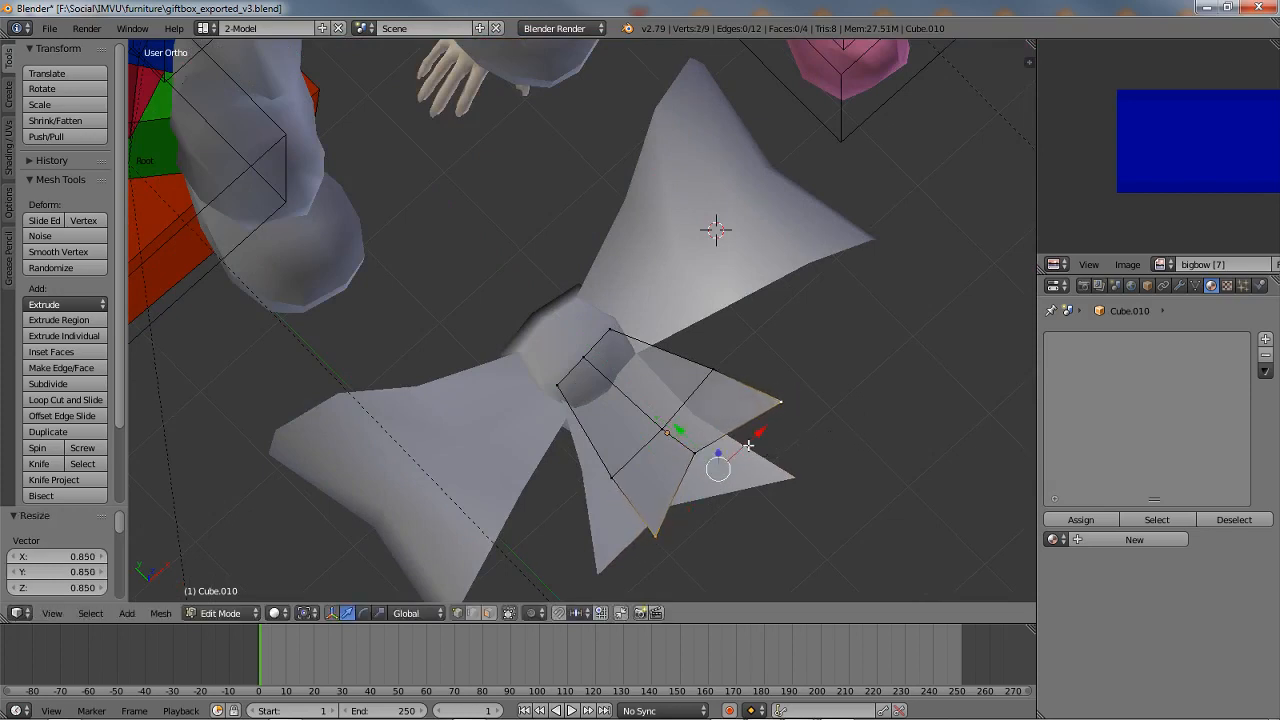
pyautogui.keyDown('shift'); pyautogui.rightClick(696, 455); pyautogui.keyUp('shift')
pyautogui.moveTo(673, 427); pyautogui.dragTo(687, 443)
pyautogui.moveTo(736, 339); pyautogui.dragTo(659, 370, button='middle')
pyautogui.press('Tab')
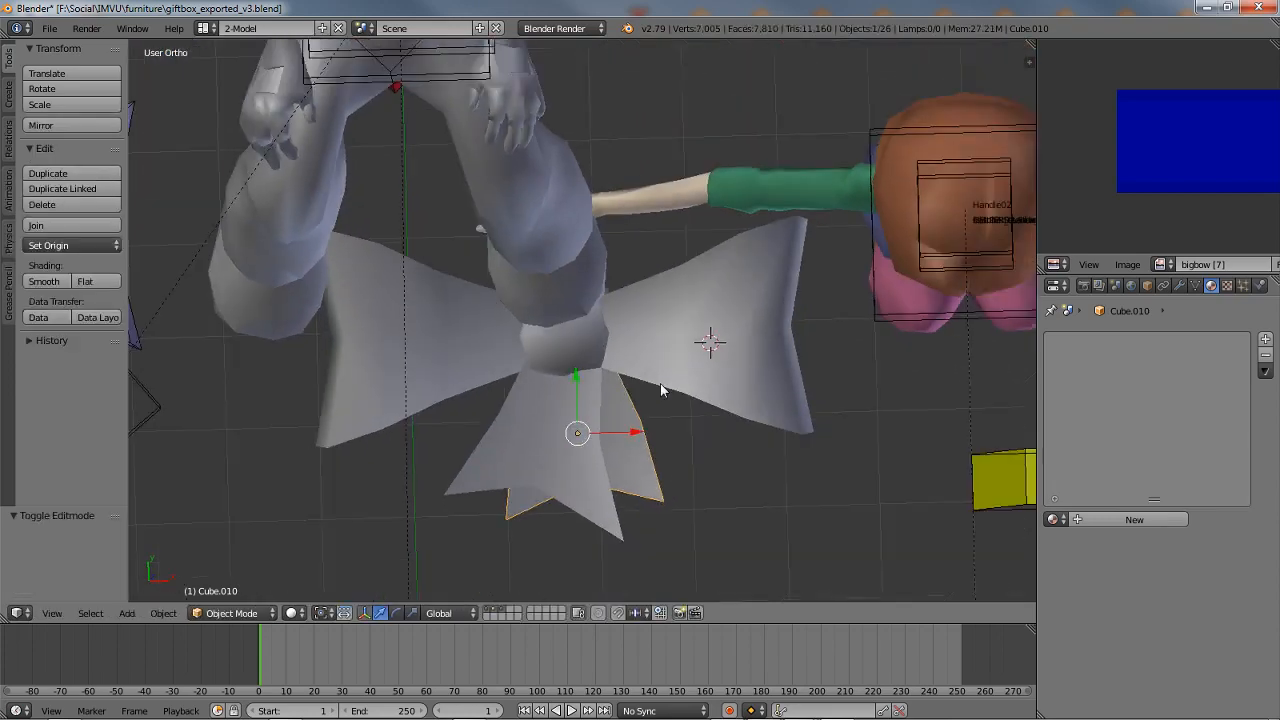
# Step: Examine the finished grey bow in perspective from several angles, checking its loops, knot and two notched tails
pyautogui.press('KP_5')
pyautogui.moveTo(774, 338); pyautogui.dragTo(597, 286, button='middle')
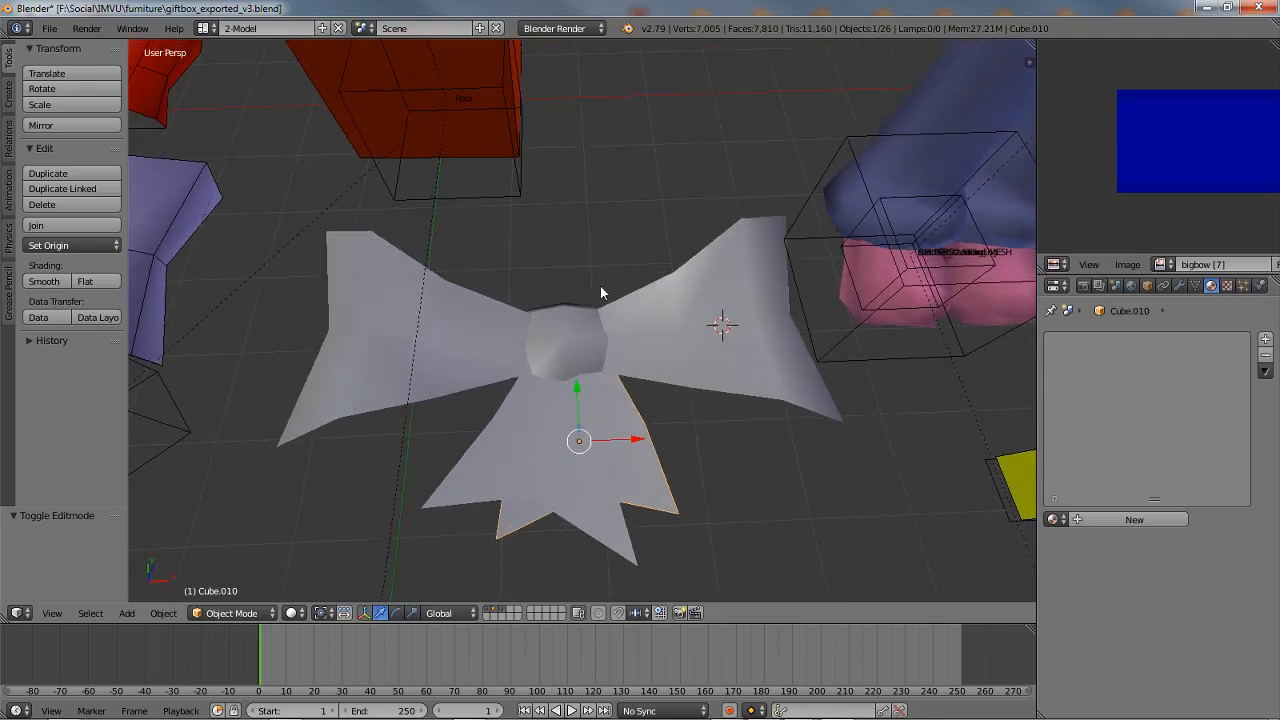
pyautogui.scroll(3, 592, 464)
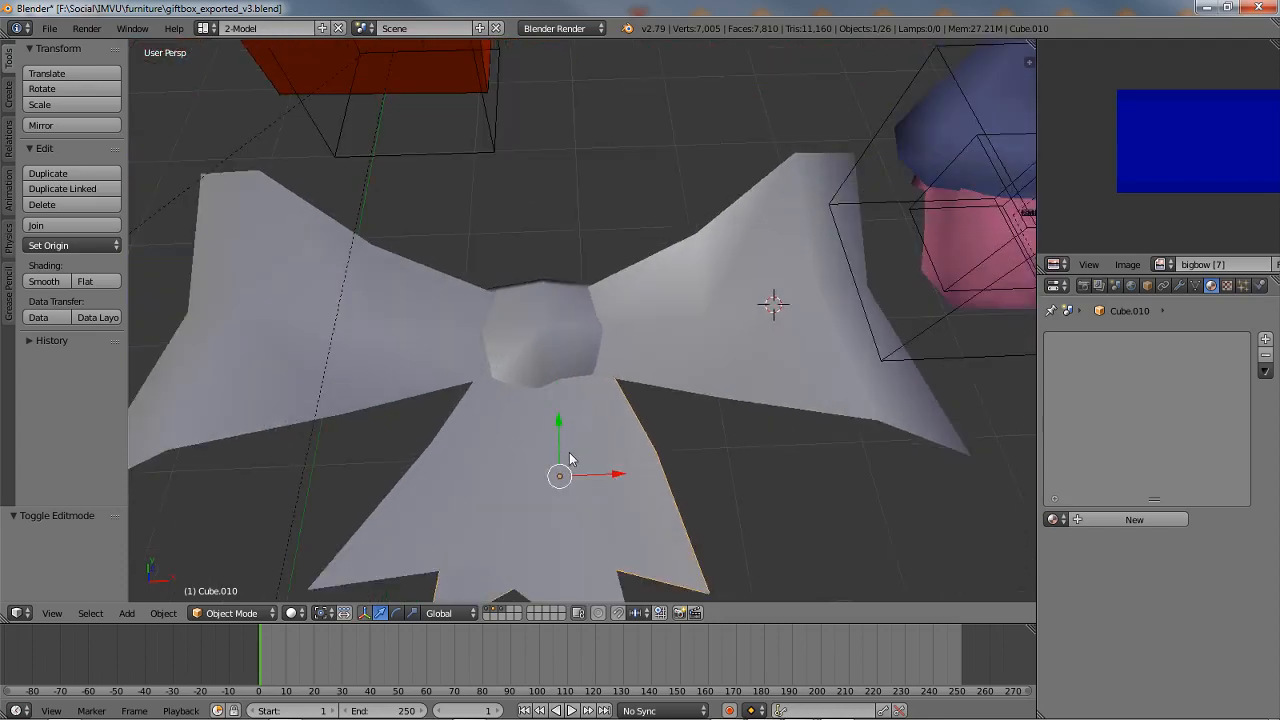
pyautogui.moveTo(569, 452); pyautogui.dragTo(538, 390, button='middle')
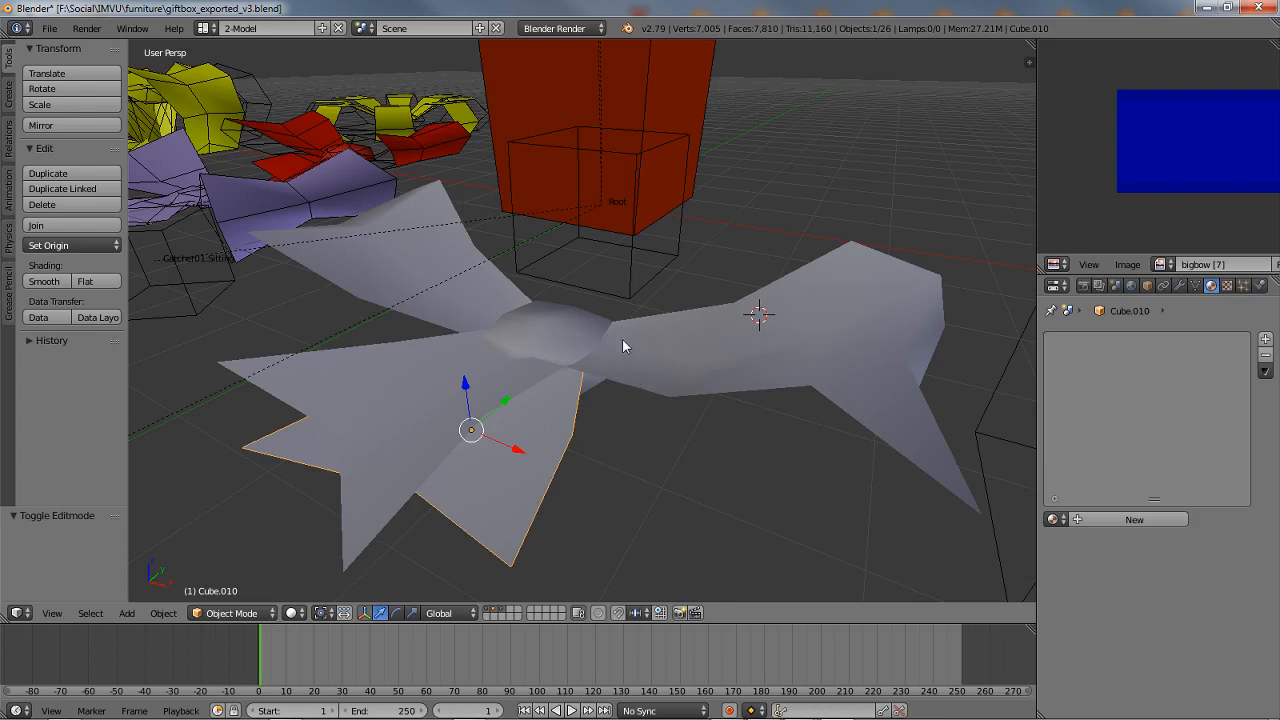
pyautogui.rightClick(454, 300)
pyautogui.rightClick(701, 386)
pyautogui.rightClick(466, 430)
pyautogui.rightClick(437, 424)
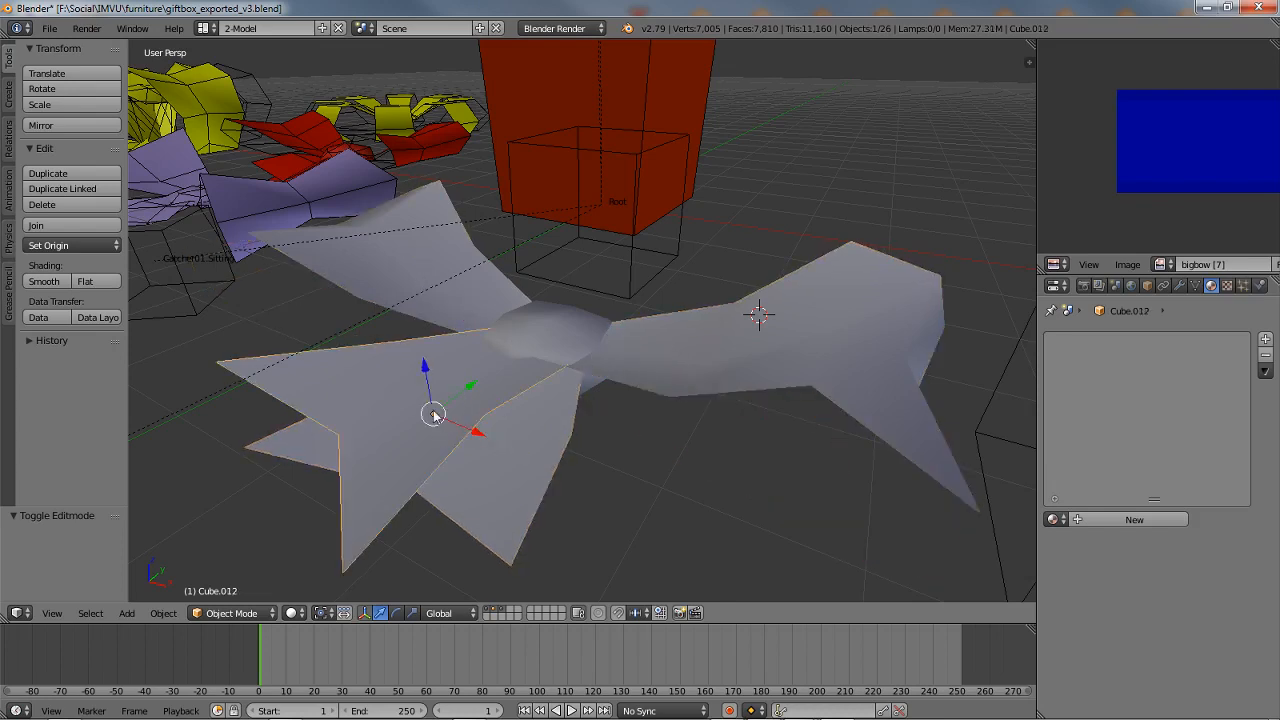
# Step: Examine the existing yellow, red and purple bows and compare their loops and tails with the new grey bow
pyautogui.keyDown('shift'); pyautogui.moveTo(306, 352); pyautogui.dragTo(685, 500, button='middle'); pyautogui.keyUp('shift')
pyautogui.rightClick(550, 338)
pyautogui.moveTo(550, 338); pyautogui.dragTo(476, 417, button='middle')
pyautogui.moveTo(411, 294)
pyautogui.keyDown('shift'); pyautogui.mouseDown(button='middle')
pyautogui.moveTo(477, 353)
pyautogui.moveTo(708, 484)
pyautogui.mouseUp(button='middle'); pyautogui.keyUp('shift')
pyautogui.keyDown('shift'); pyautogui.moveTo(640, 404); pyautogui.dragTo(651, 453, button='middle'); pyautogui.keyUp('shift')
pyautogui.rightClick(582, 171)
pyautogui.keyDown('shift'); pyautogui.moveTo(540, 325); pyautogui.dragTo(800, 408, button='middle'); pyautogui.keyUp('shift')
pyautogui.rightClick(505, 218)
pyautogui.keyDown('shift'); pyautogui.moveTo(457, 183); pyautogui.dragTo(598, 463, button='middle'); pyautogui.keyUp('shift')
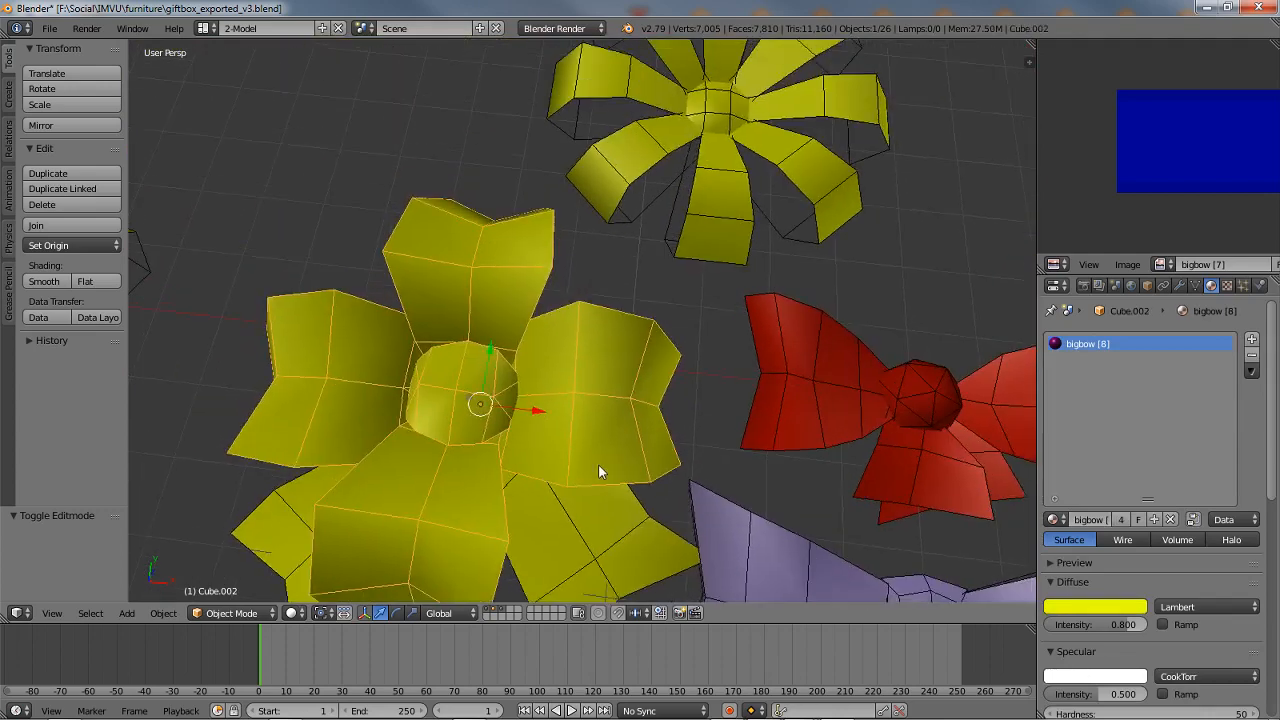
pyautogui.rightClick(727, 146)
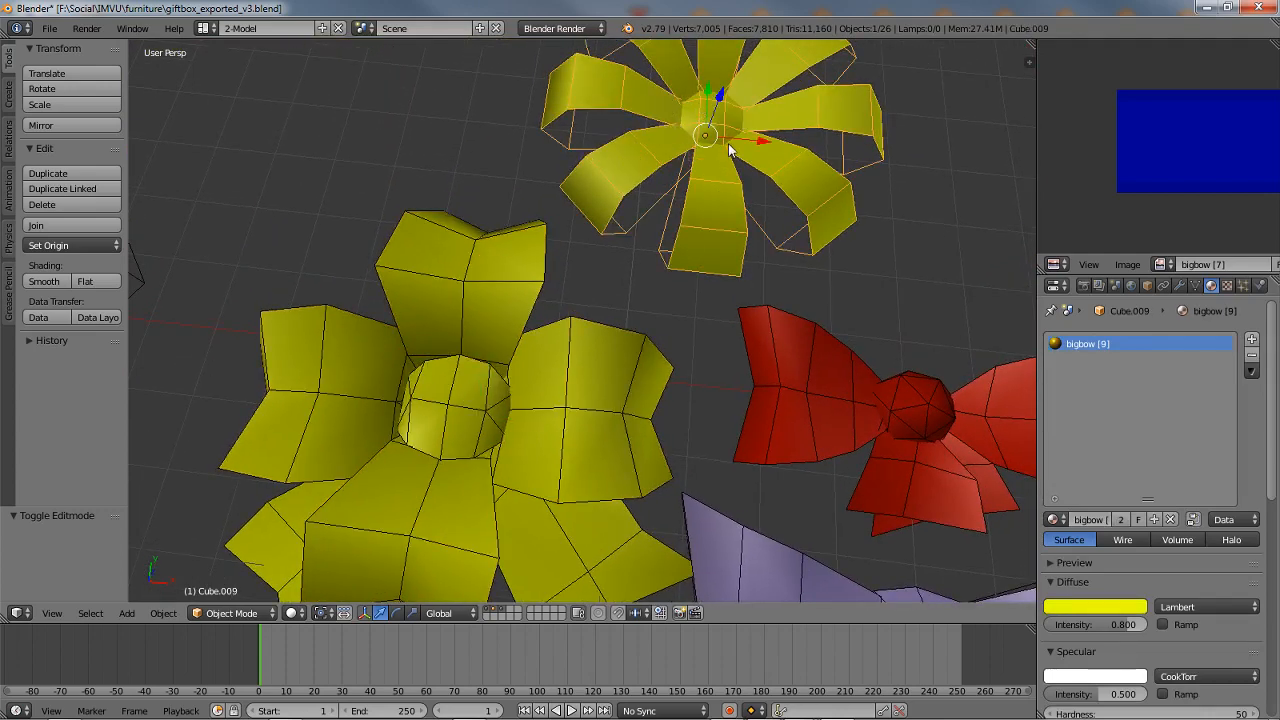
pyautogui.keyDown('shift'); pyautogui.moveTo(703, 262); pyautogui.dragTo(719, 205, button='middle'); pyautogui.keyUp('shift')
pyautogui.keyDown('shift'); pyautogui.moveTo(600, 331); pyautogui.dragTo(690, 197, button='middle'); pyautogui.keyUp('shift')
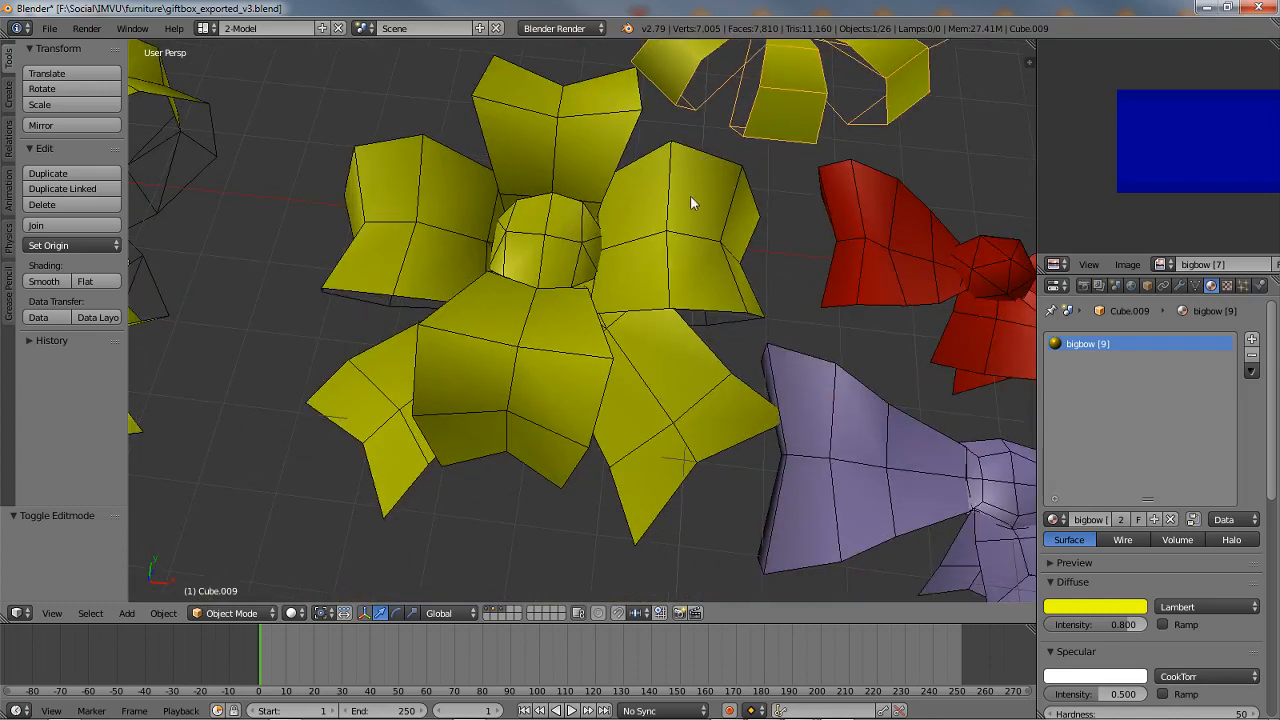
pyautogui.scroll(-4, 665, 265)
pyautogui.scroll(3, 665, 265)
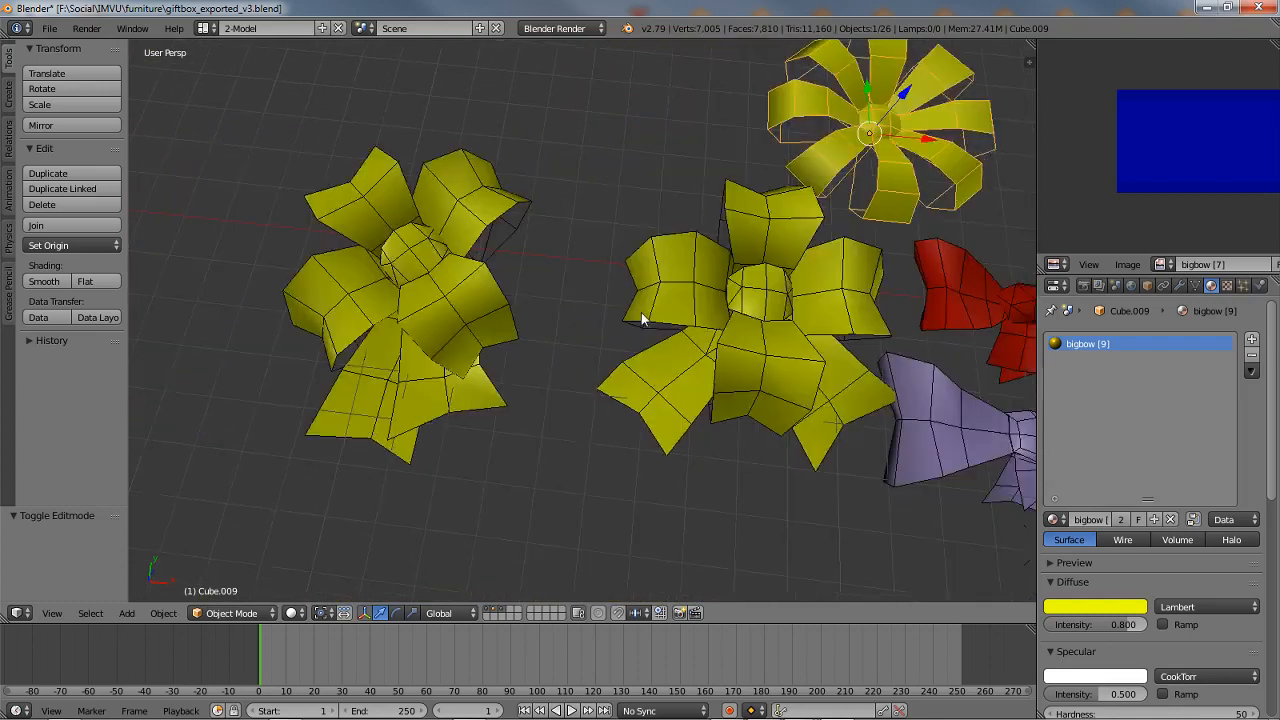
pyautogui.keyDown('shift'); pyautogui.moveTo(641, 312); pyautogui.dragTo(599, 316, button='middle'); pyautogui.keyUp('shift')
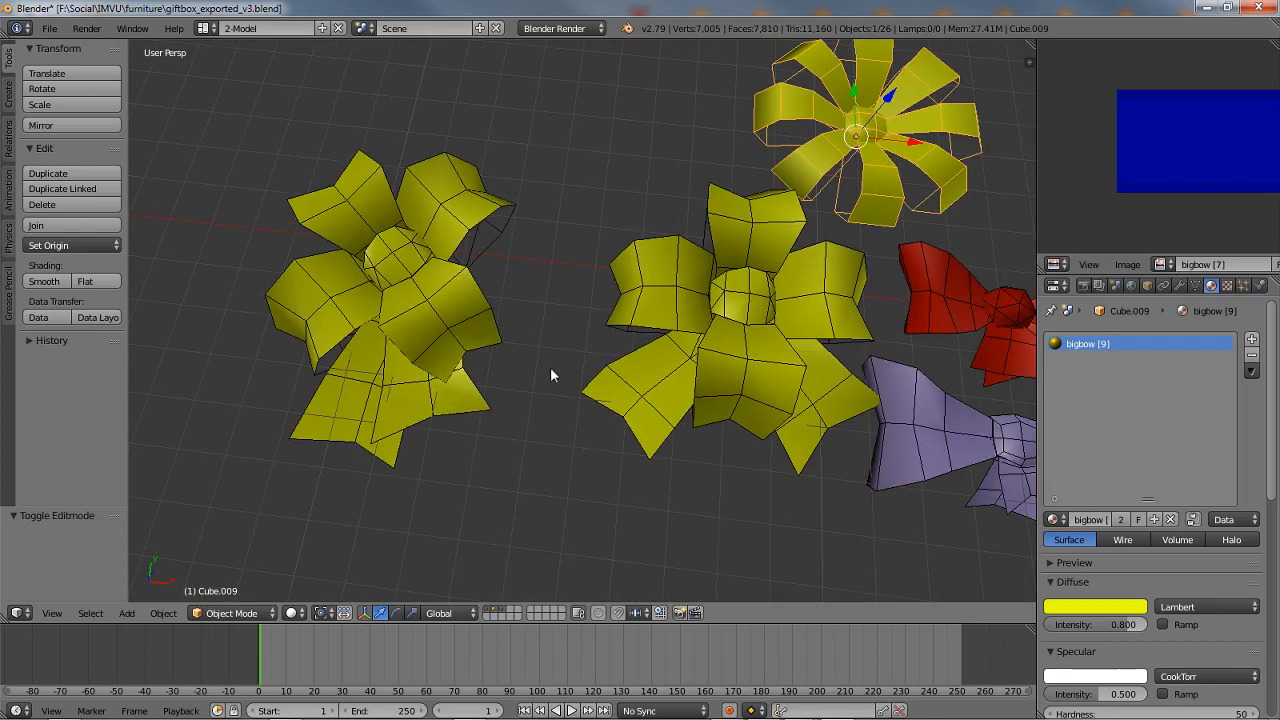
pyautogui.moveTo(552, 366); pyautogui.dragTo(575, 364, button='middle')
pyautogui.scroll(-2, 577, 363)
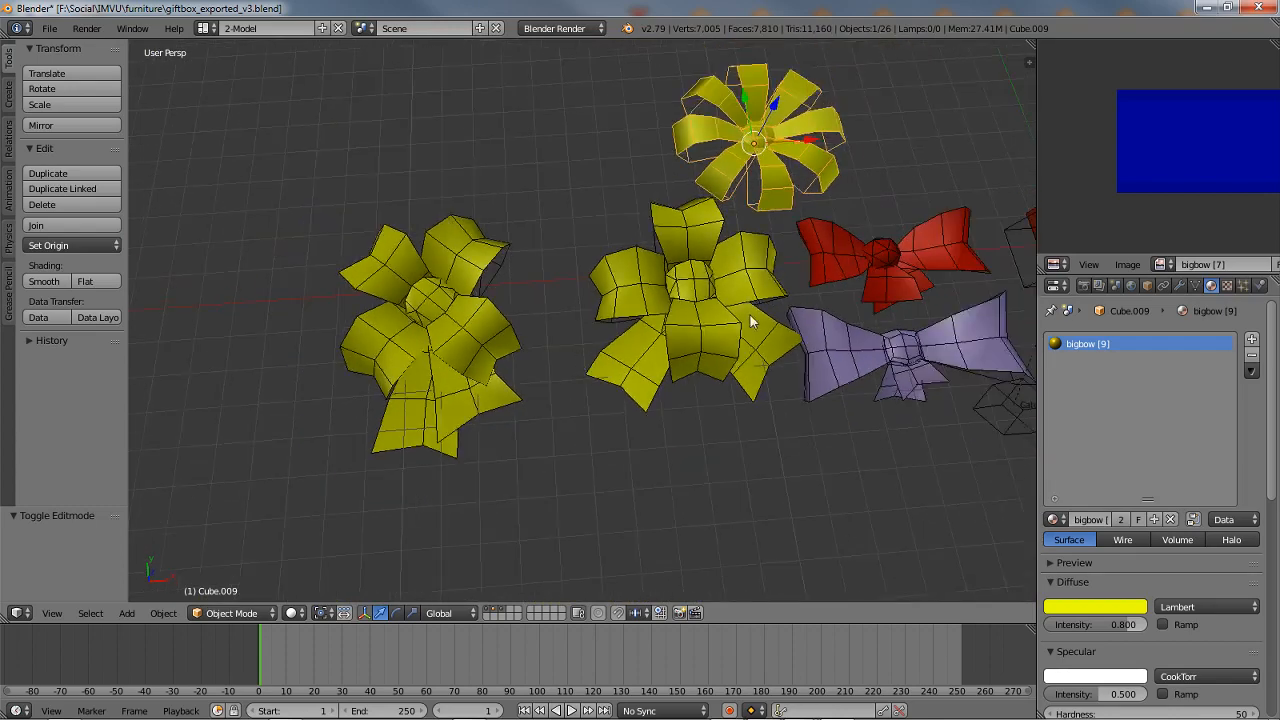
pyautogui.keyDown('shift'); pyautogui.moveTo(750, 315); pyautogui.dragTo(426, 327, button='middle'); pyautogui.keyUp('shift')
pyautogui.rightClick(985, 366)
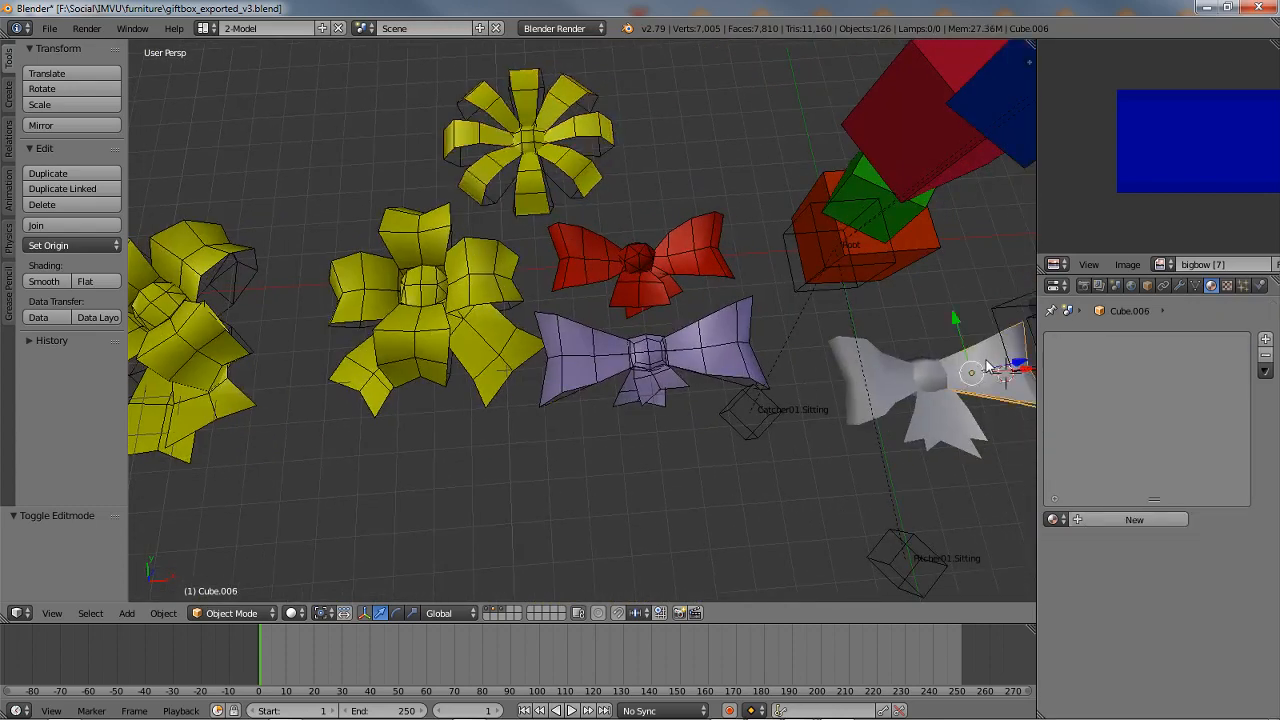
pyautogui.rightClick(925, 418)
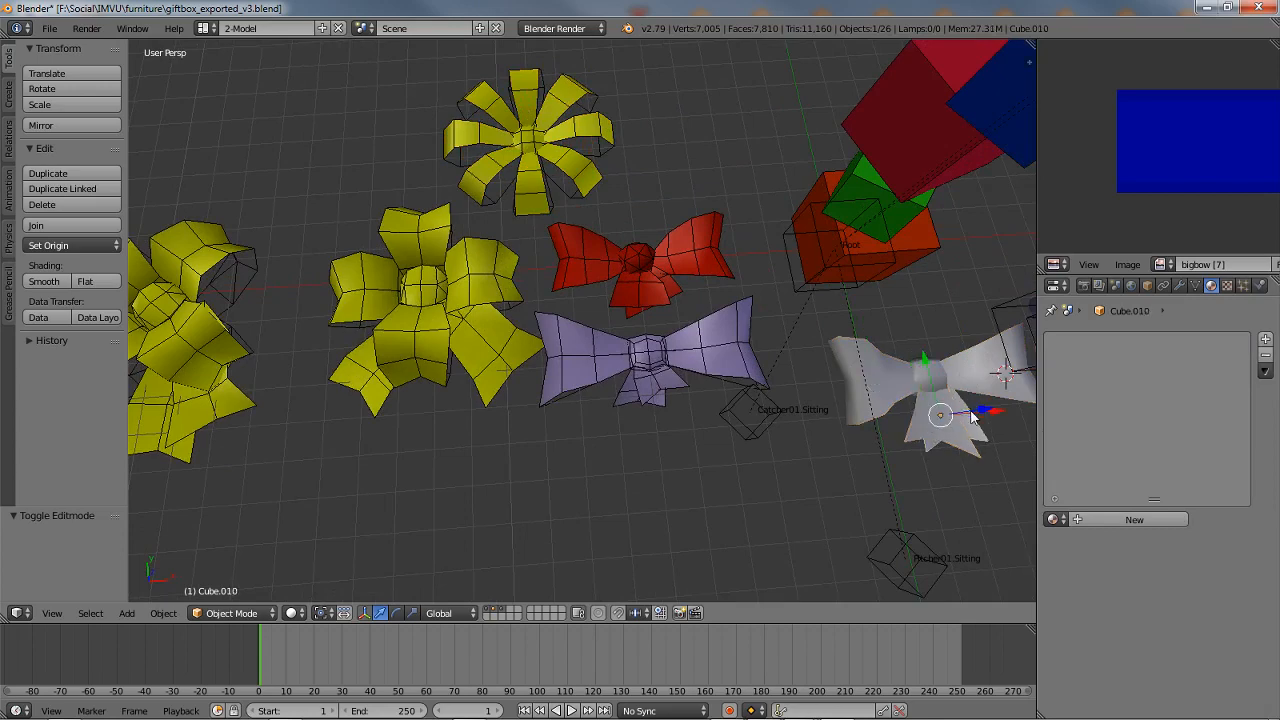
pyautogui.keyDown('shift'); pyautogui.moveTo(918, 408); pyautogui.dragTo(595, 392, button='middle'); pyautogui.keyUp('shift')
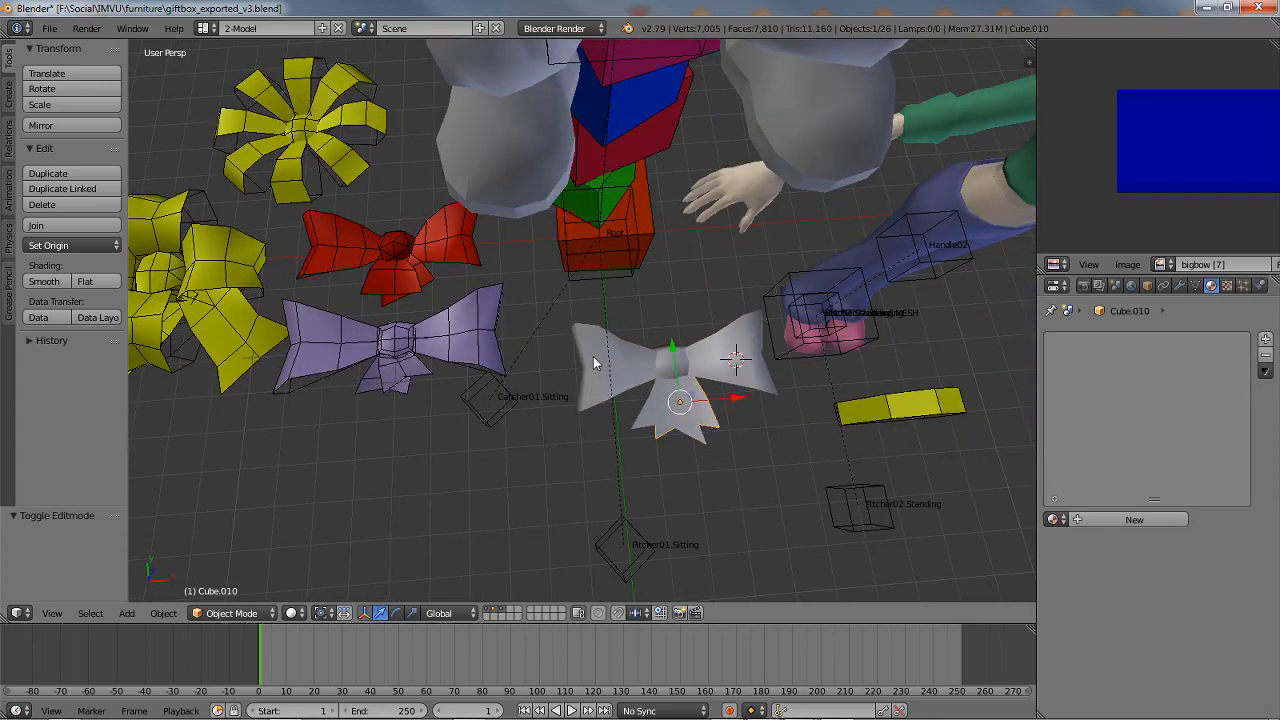
# Step: Duplicate the grey bow's two loops and knot and place the copies clear of the original, moving them -364.254 along Y
pyautogui.rightClick(600, 362)
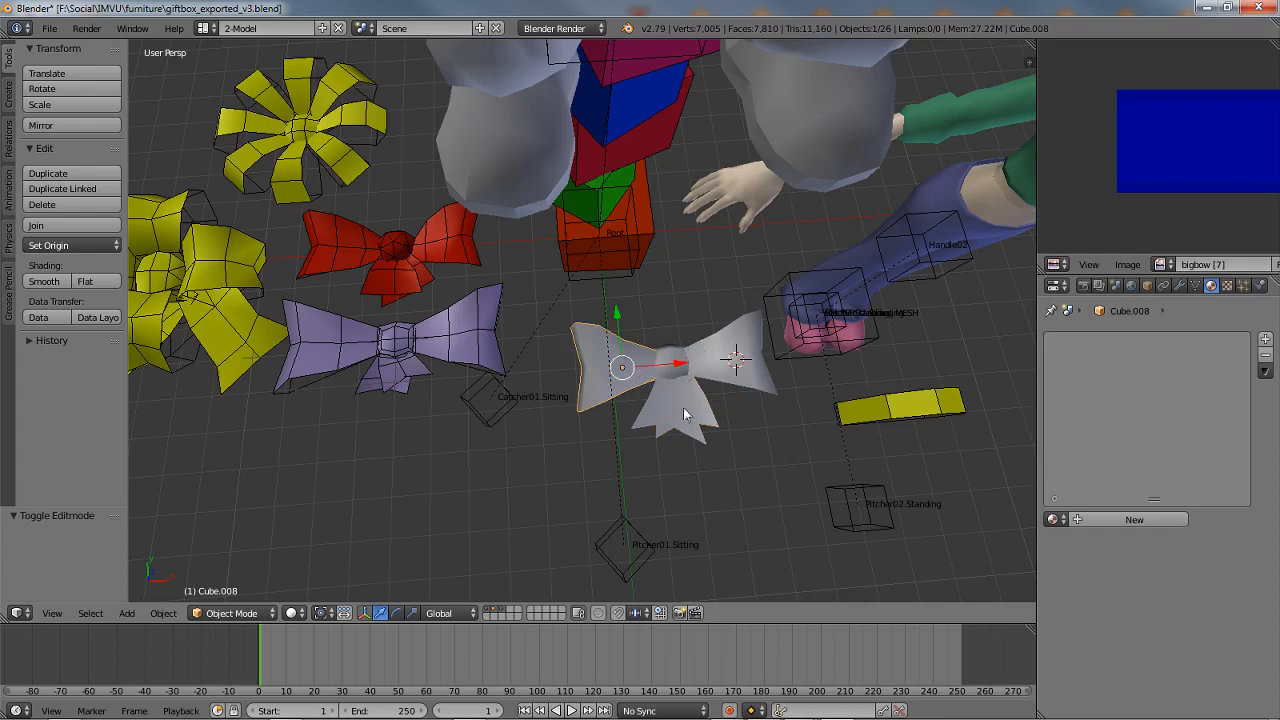
pyautogui.keyDown('shift'); pyautogui.rightClick(740, 350); pyautogui.keyUp('shift')
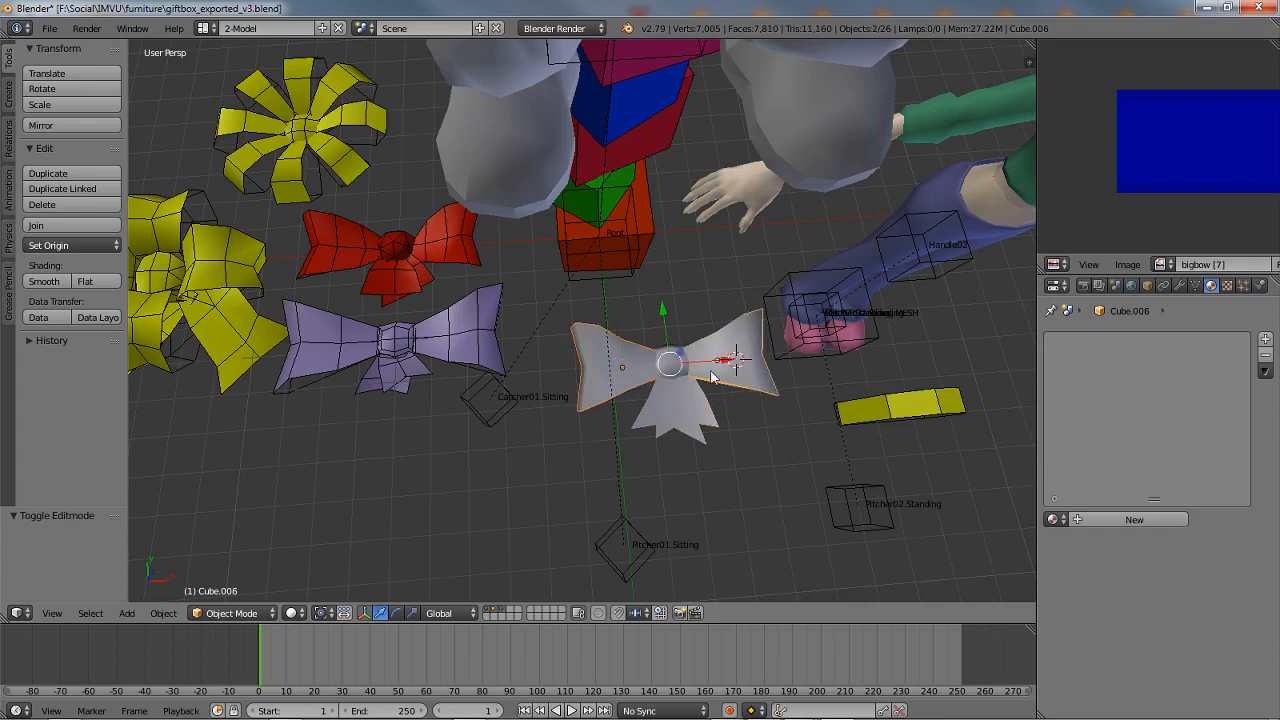
pyautogui.keyDown('shift'); pyautogui.rightClick(686, 367); pyautogui.keyUp('shift')
pyautogui.hotkey('shift', 'd')
pyautogui.rightClick(697, 308)
pyautogui.moveTo(720, 358); pyautogui.dragTo(397, 480)
pyautogui.keyDown('shift'); pyautogui.moveTo(491, 477); pyautogui.dragTo(609, 451, button='middle'); pyautogui.keyUp('shift')
# Step: Duplicate the copied bow's two loops in place and rotate the duplicates -90° around the global Z axis to form a cross
pyautogui.rightClick(617, 426)
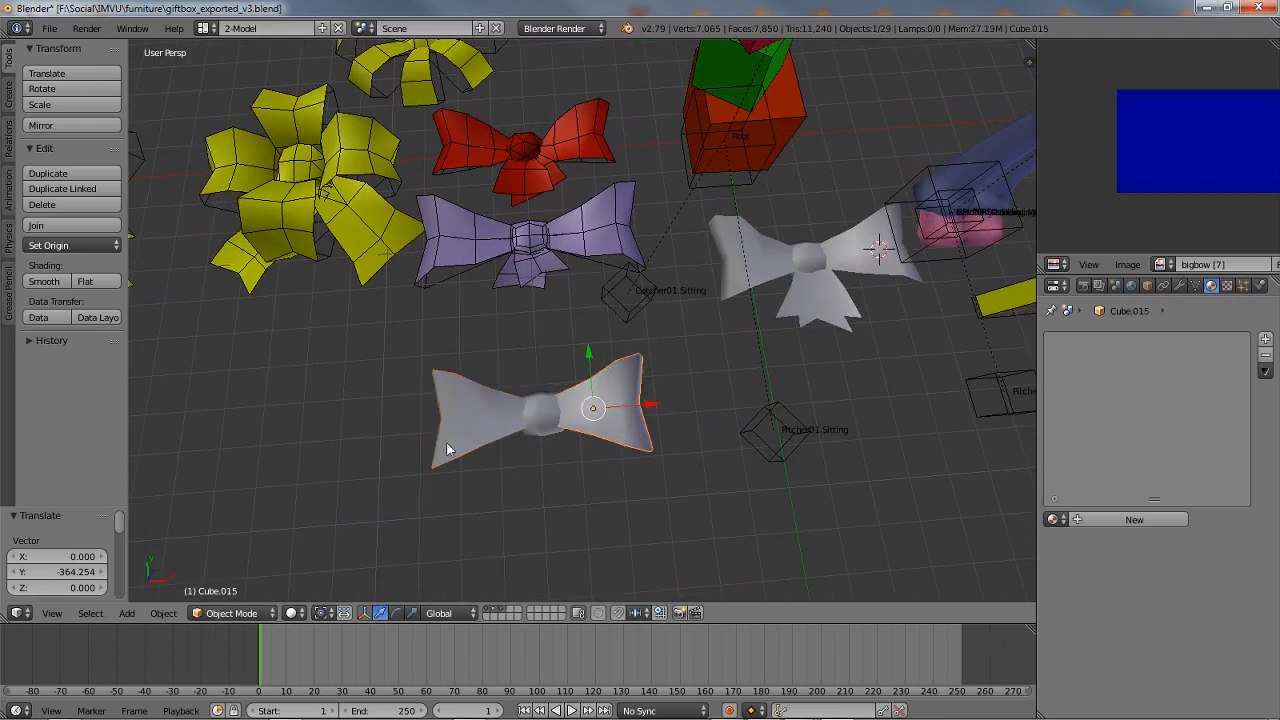
pyautogui.keyDown('shift'); pyautogui.rightClick(456, 417); pyautogui.keyUp('shift')
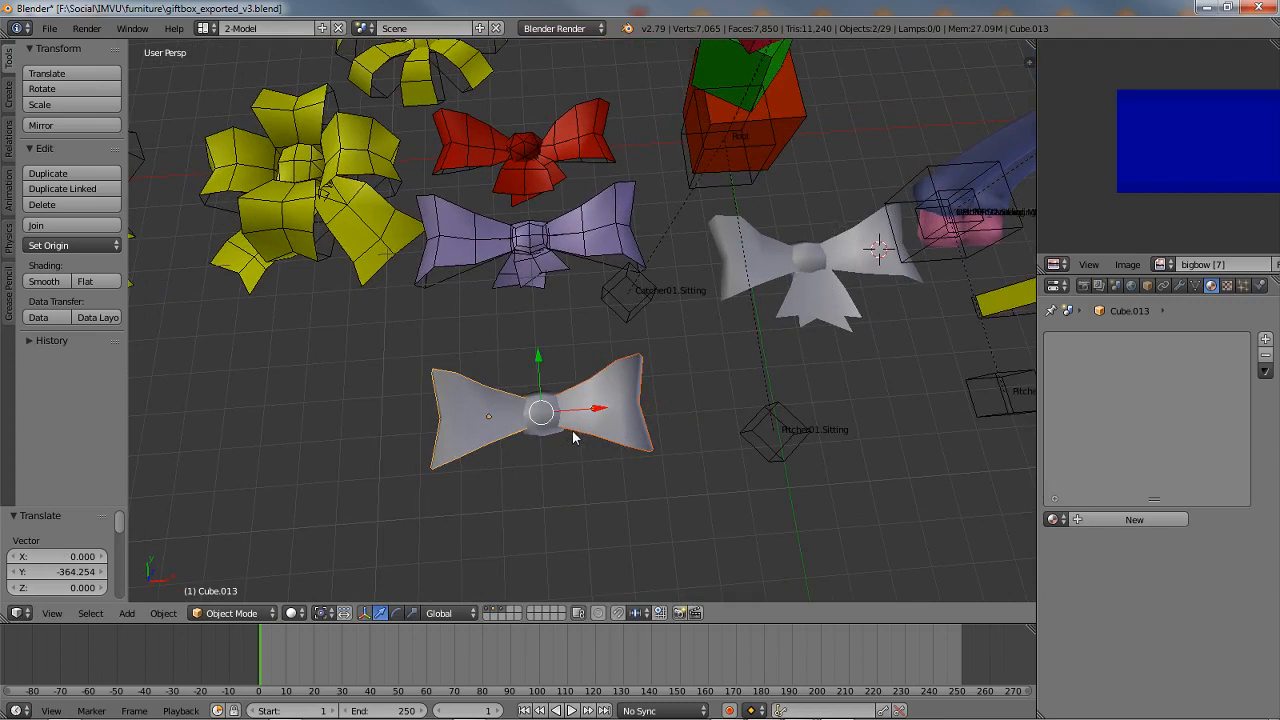
pyautogui.hotkey('shift', 'd')
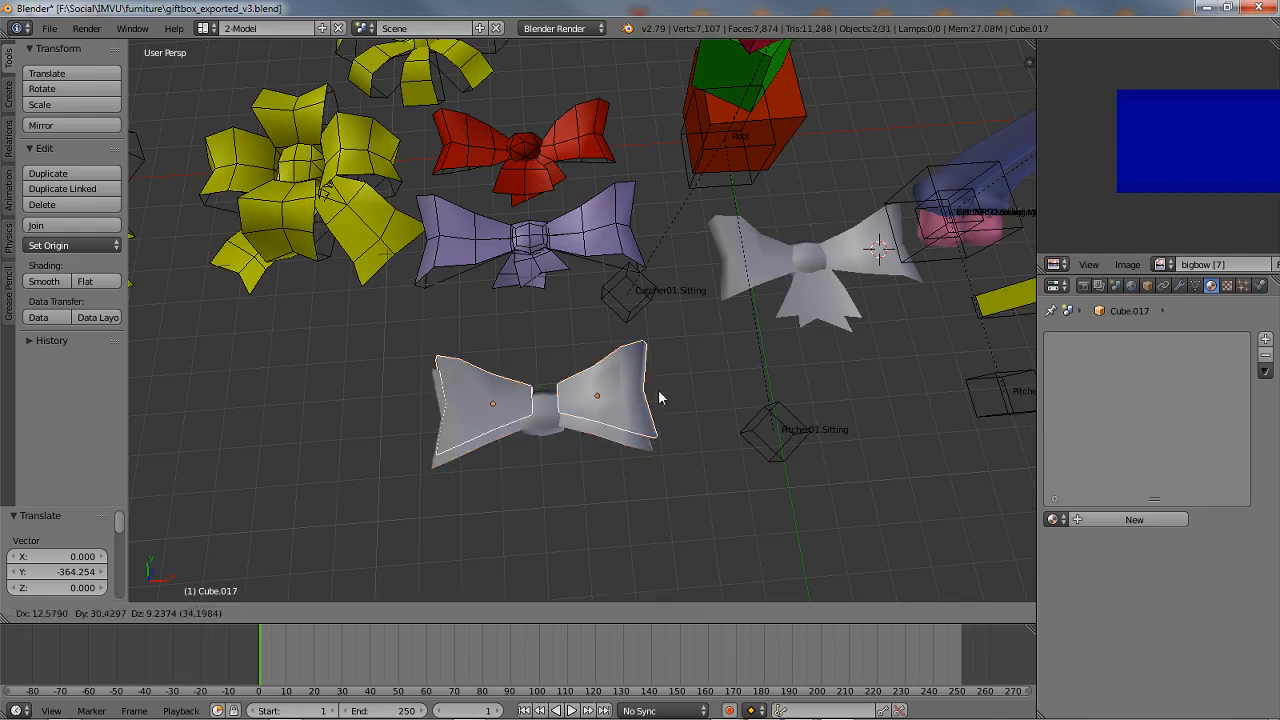
pyautogui.rightClick(659, 378)
pyautogui.press('r')
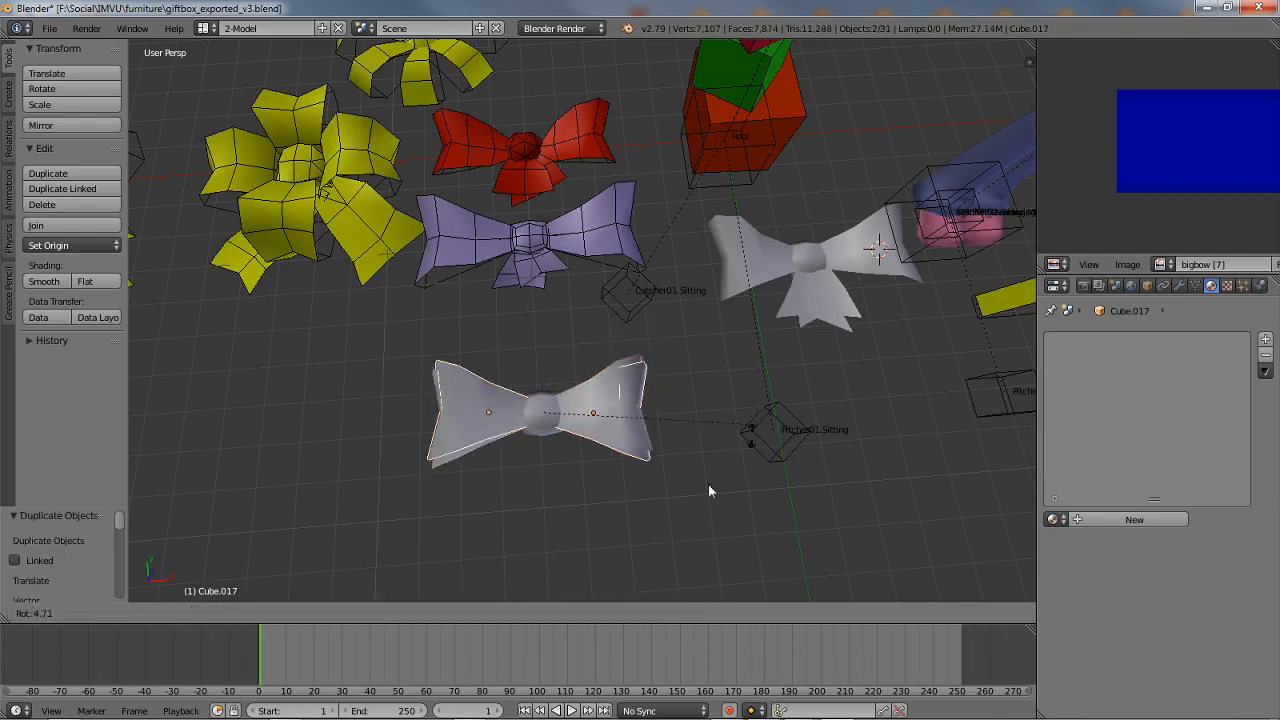
pyautogui.rightClick(540, 542)
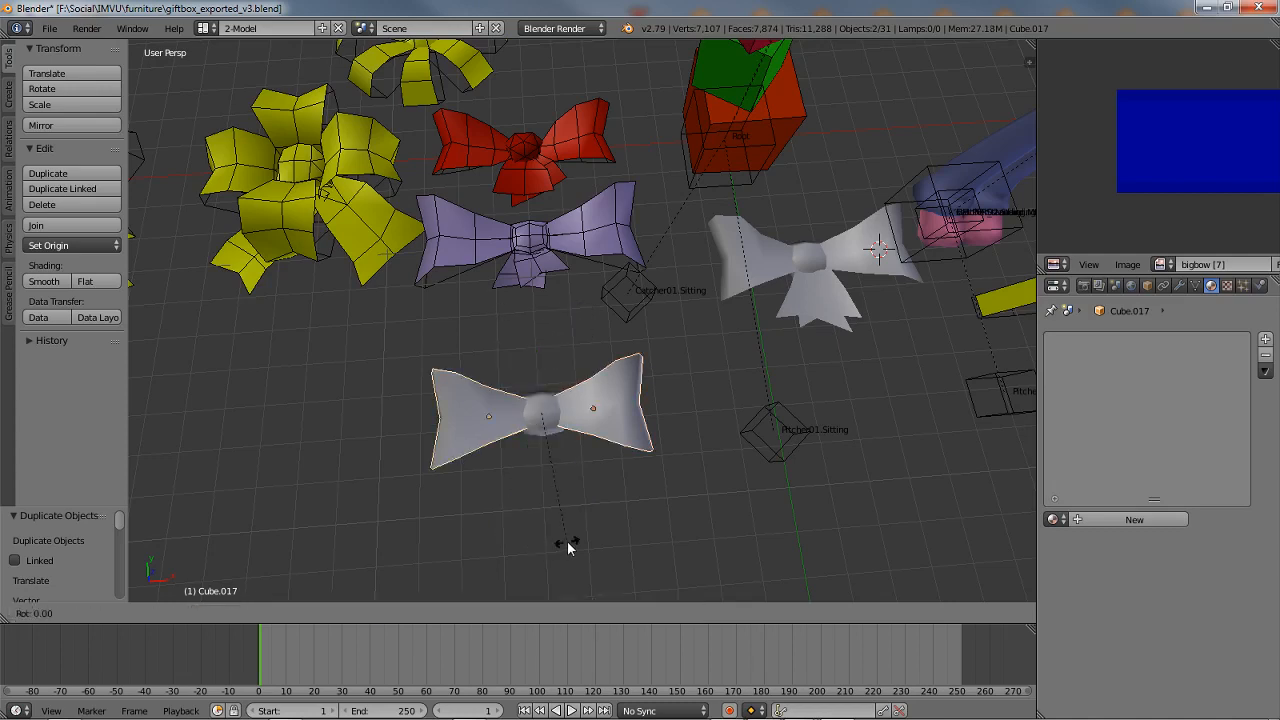
pyautogui.press('r')
pyautogui.press('z')
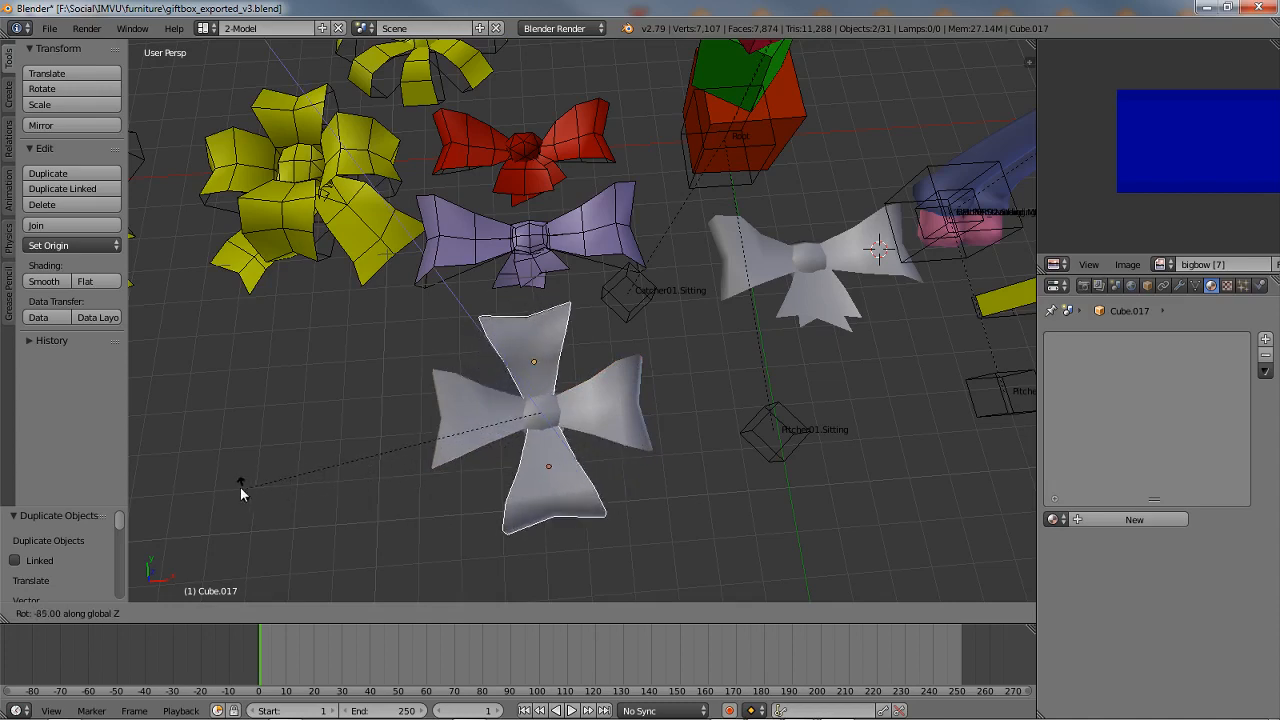
pyautogui.click(224, 485)
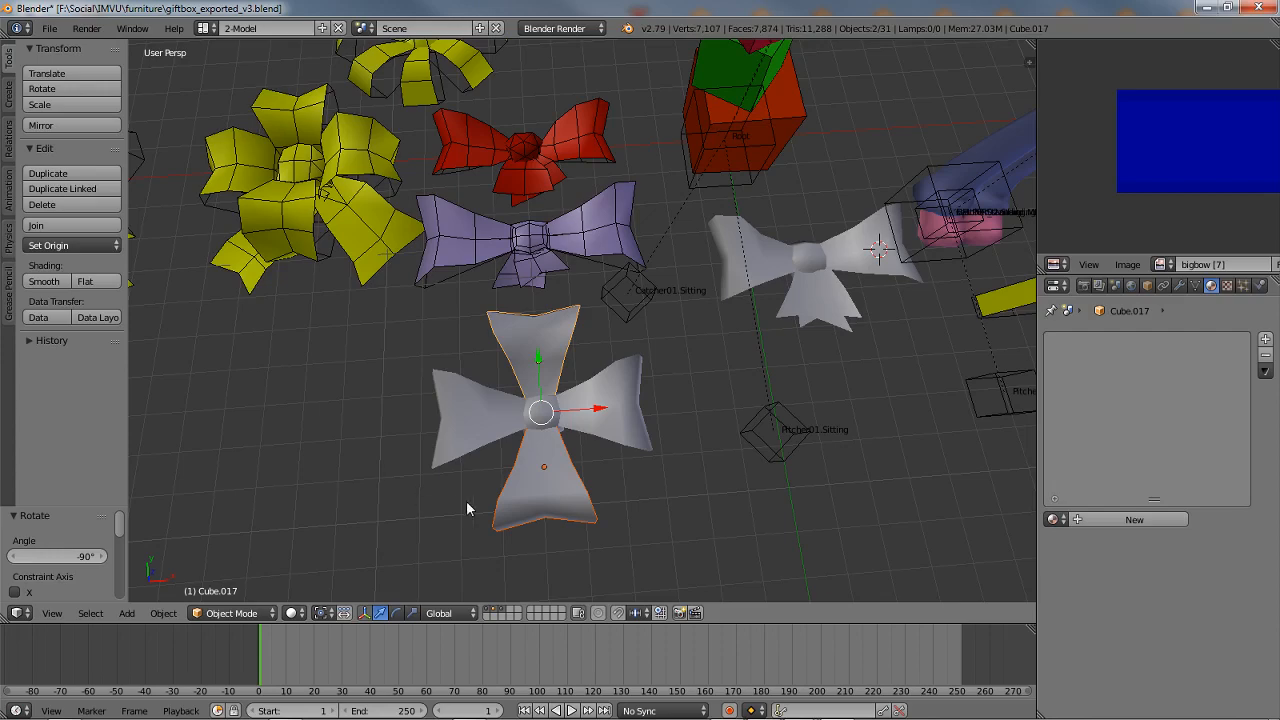
# Step: Examine the four-loop bow from several angles with everything deselected, and compare it with the original tailed bow
pyautogui.moveTo(443, 457); pyautogui.dragTo(420, 365, button='middle')
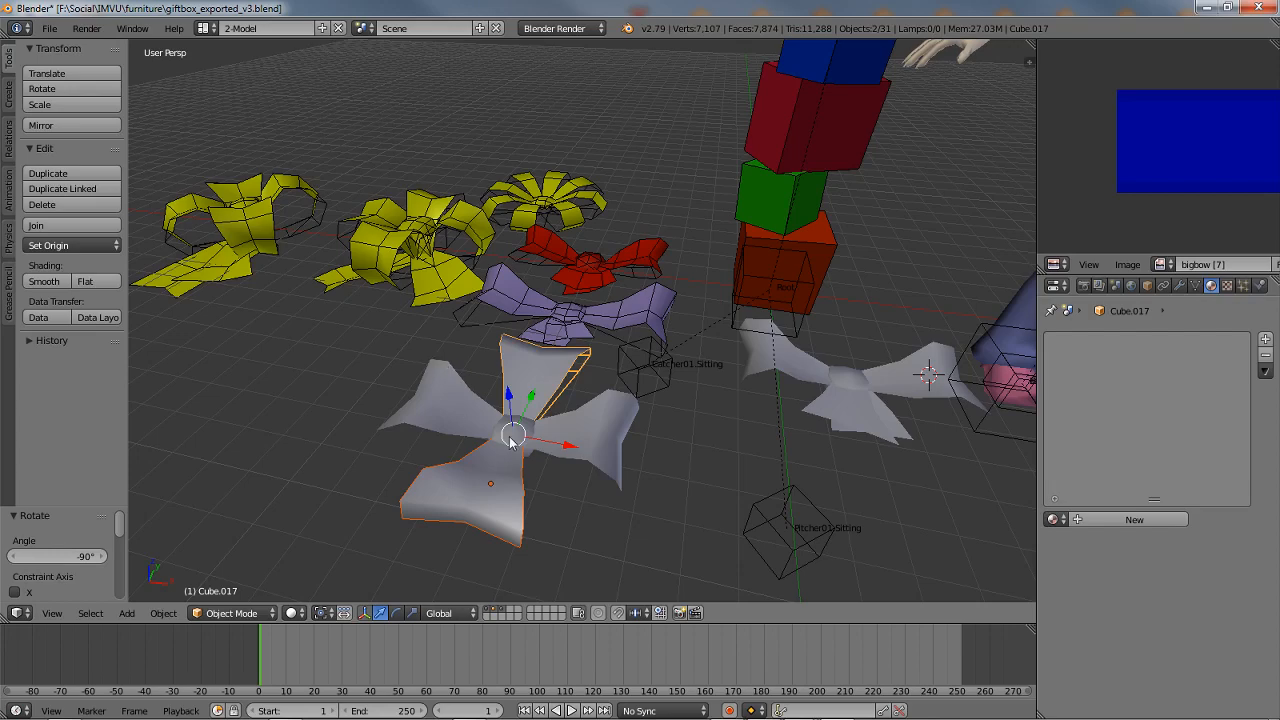
pyautogui.moveTo(510, 440); pyautogui.dragTo(509, 382, button='middle')
pyautogui.scroll(2, 514, 484)
pyautogui.scroll(2, 549, 442)
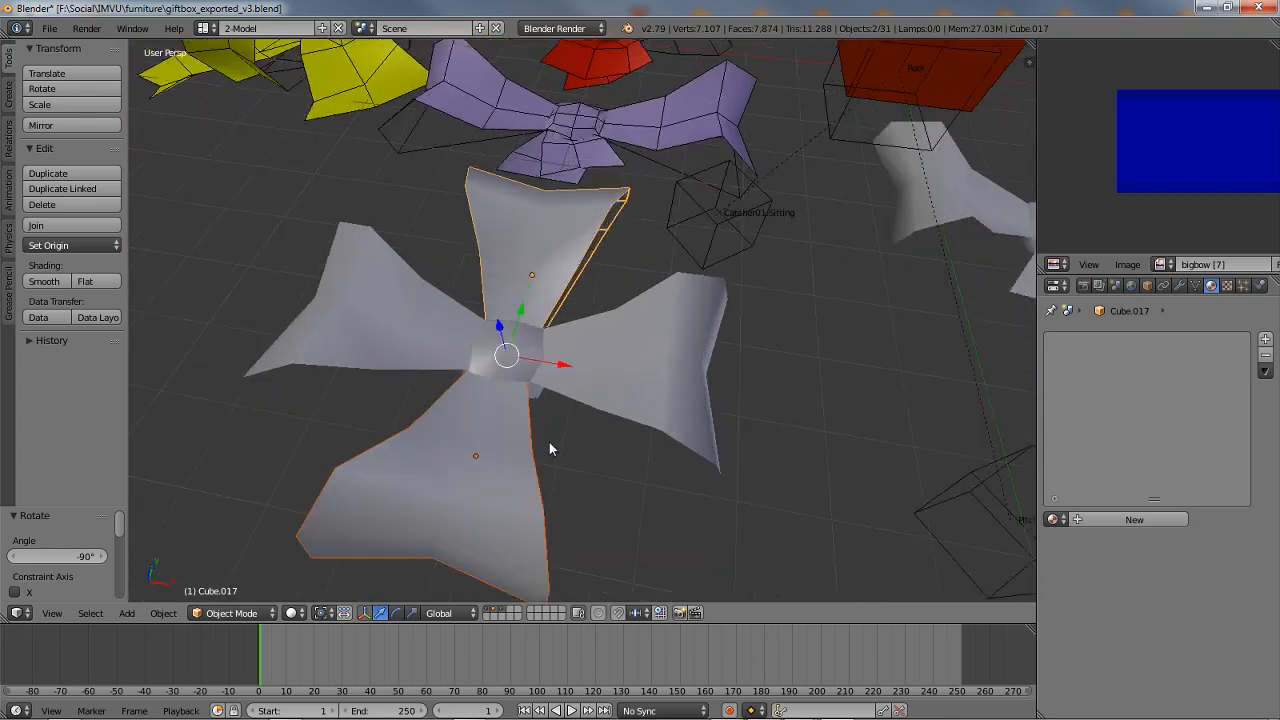
pyautogui.scroll(-1, 549, 442)
pyautogui.moveTo(629, 441)
pyautogui.mouseDown(button='middle')
pyautogui.moveTo(556, 443)
pyautogui.moveTo(614, 440)
pyautogui.mouseUp(button='middle')
pyautogui.press('a')
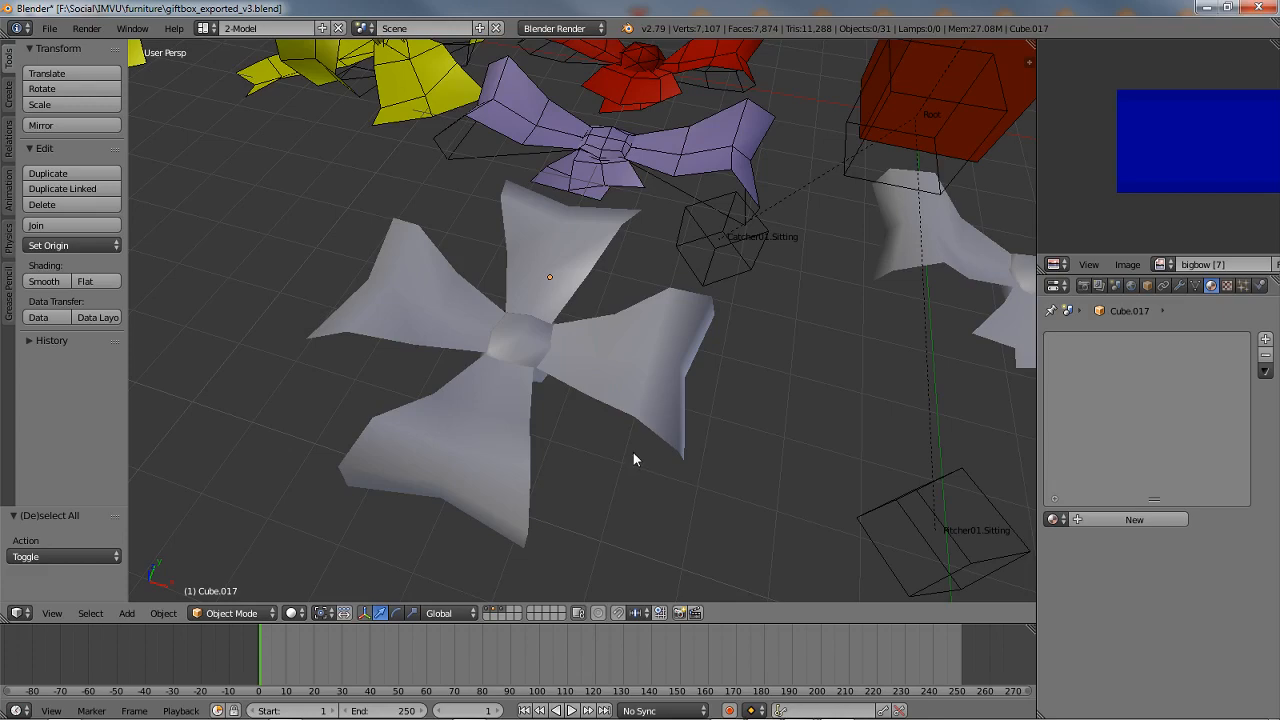
pyautogui.moveTo(794, 385); pyautogui.dragTo(606, 297, button='middle')
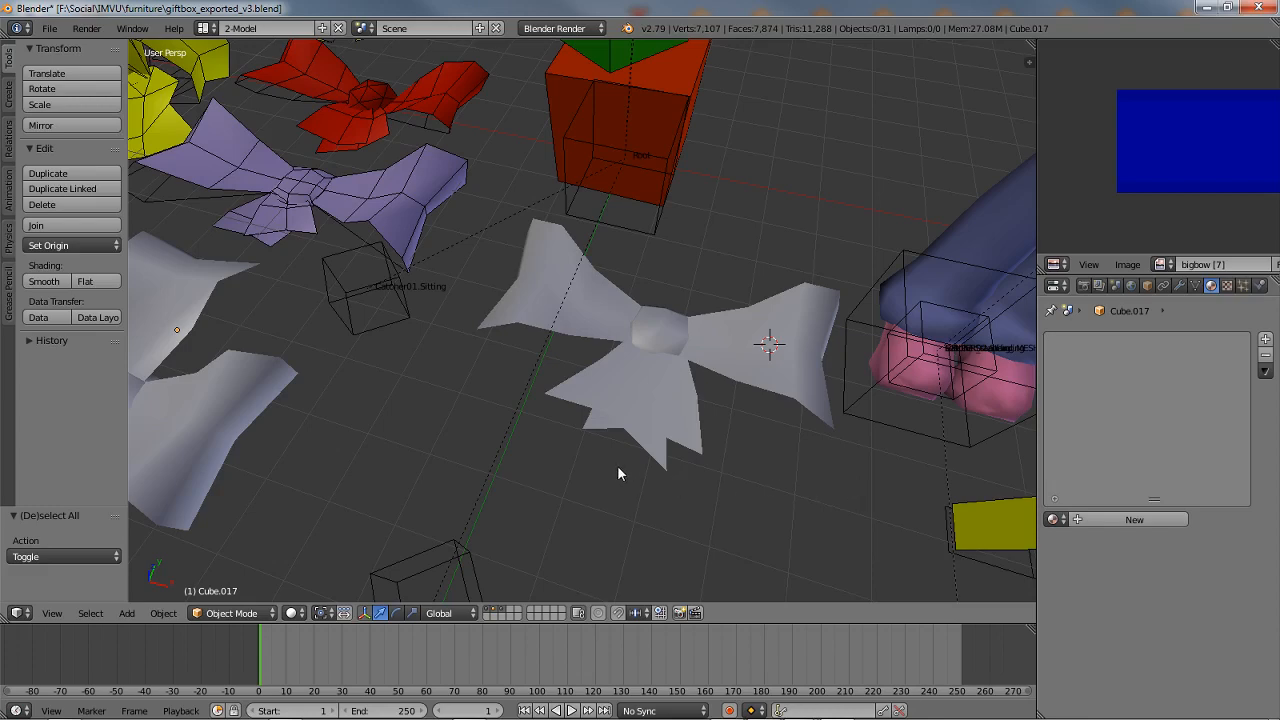
pyautogui.moveTo(617, 465)
pyautogui.mouseDown(button='middle')
pyautogui.moveTo(641, 423)
pyautogui.moveTo(640, 454)
pyautogui.moveTo(520, 374)
pyautogui.moveTo(583, 468)
pyautogui.moveTo(613, 475)
pyautogui.mouseUp(button='middle')
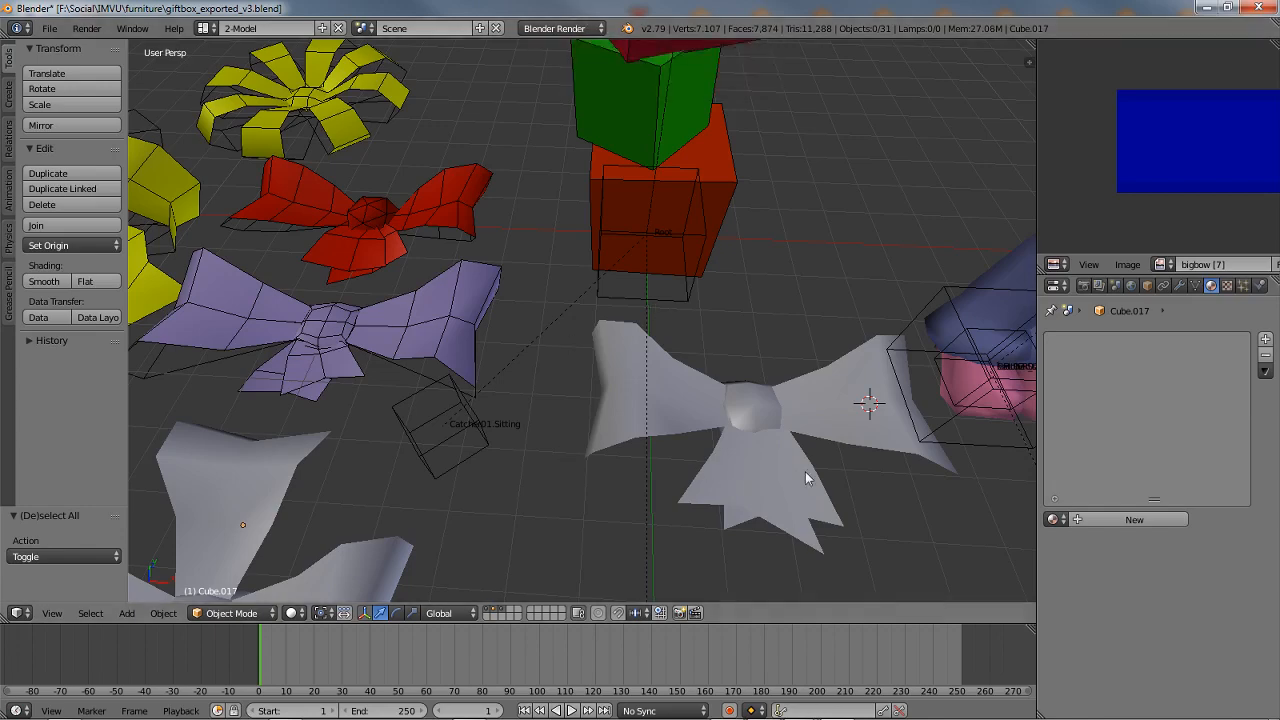
# Step: Switch the viewport to textured shading and move the single yellow ribbon loop -200 along X, closer to the grey bow
pyautogui.moveTo(836, 510); pyautogui.dragTo(593, 414, button='middle')
pyautogui.scroll(-2, 579, 398)
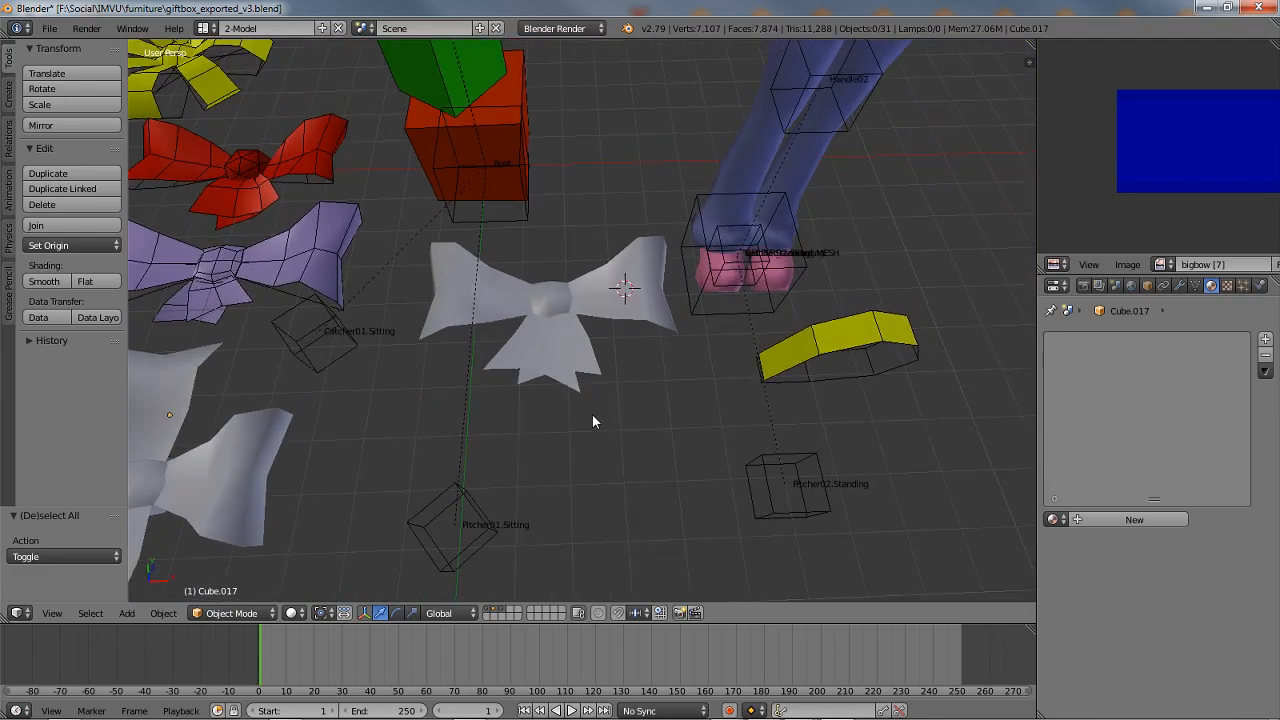
pyautogui.scroll(2, 593, 414)
pyautogui.rightClick(961, 347)
pyautogui.hotkey('alt', 'z')
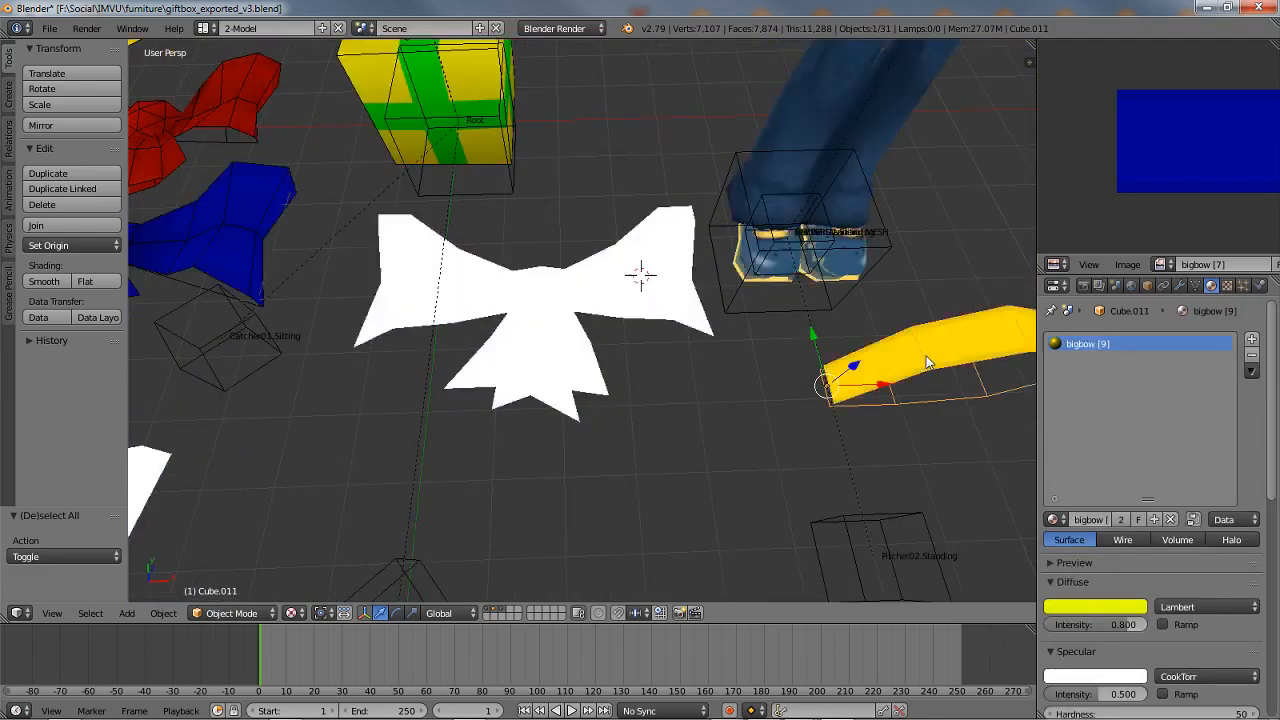
pyautogui.keyDown('shift'); pyautogui.moveTo(908, 390); pyautogui.dragTo(757, 393, button='middle'); pyautogui.keyUp('shift')
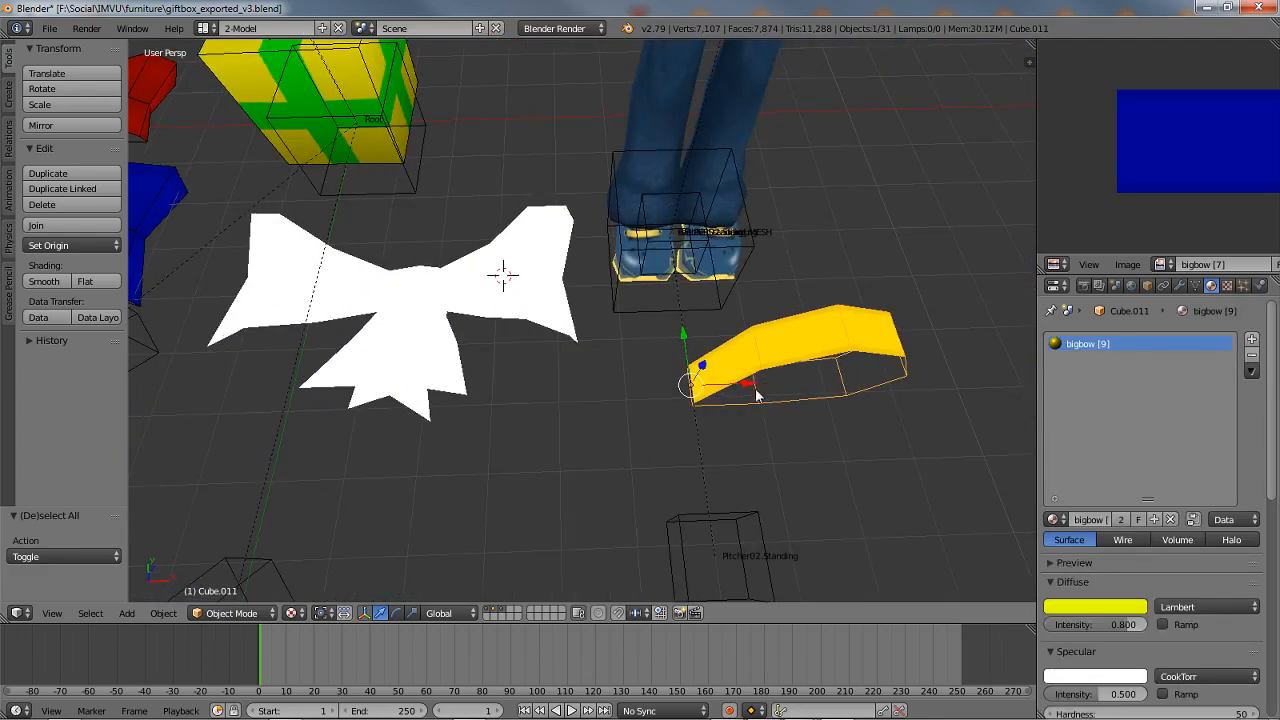
pyautogui.press('g')
pyautogui.press('x')
pyautogui.click(624, 383)
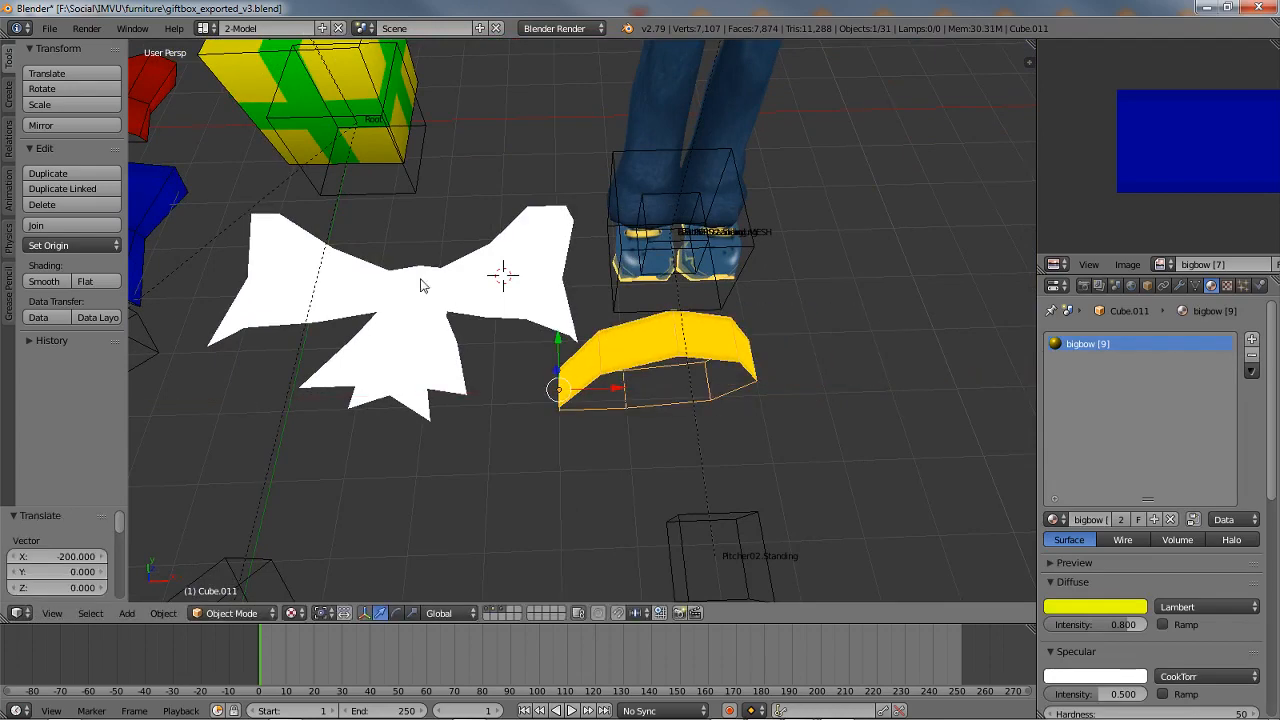
# Step: Examine the yellow many-looped bow and compare it with the single yellow ribbon loop beside the grey bow
pyautogui.keyDown('shift'); pyautogui.moveTo(426, 286); pyautogui.dragTo(805, 510, button='middle'); pyautogui.keyUp('shift')
pyautogui.moveTo(273, 128); pyautogui.dragTo(371, 206, button='middle')
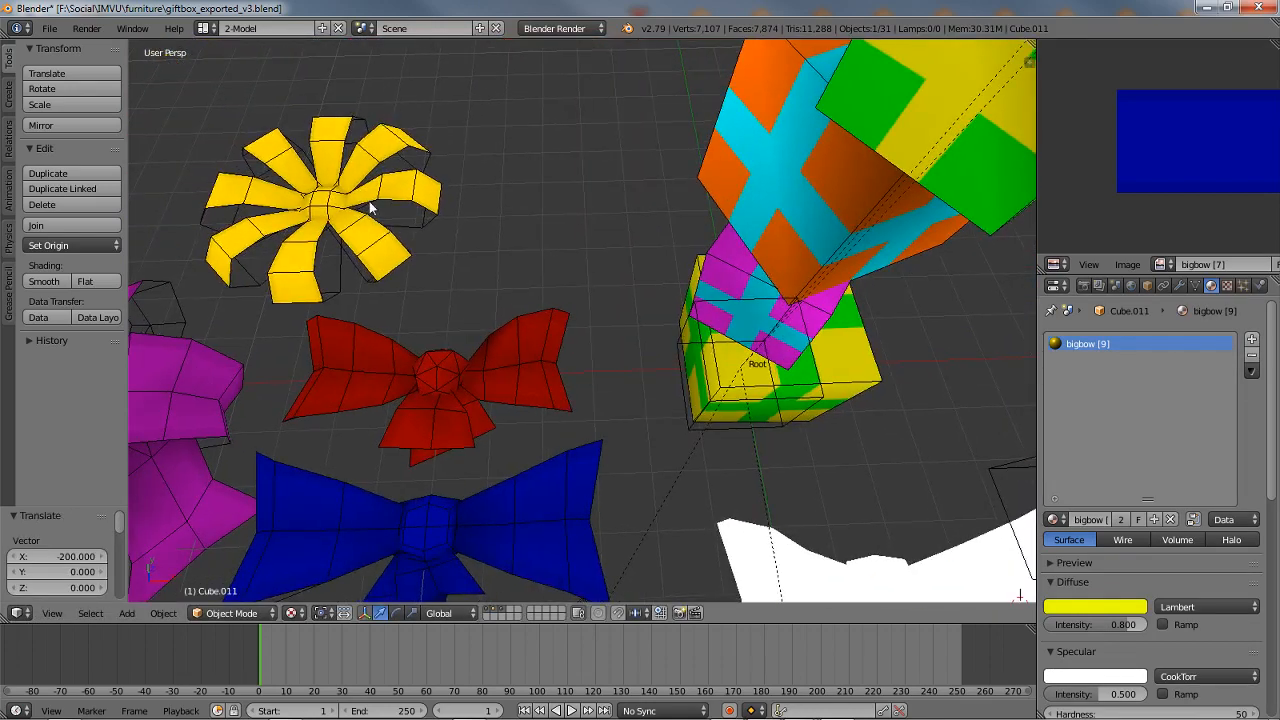
pyautogui.rightClick(377, 190)
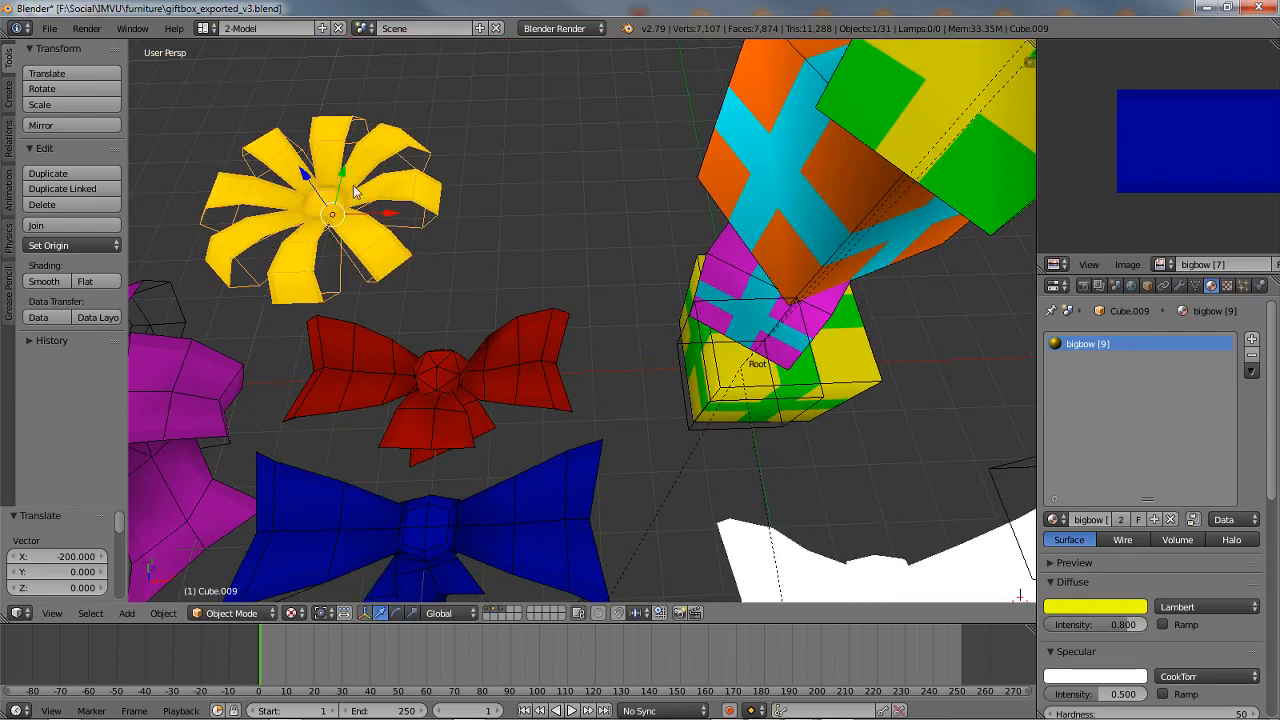
pyautogui.moveTo(514, 325); pyautogui.dragTo(343, 214, button='middle')
pyautogui.rightClick(795, 431)
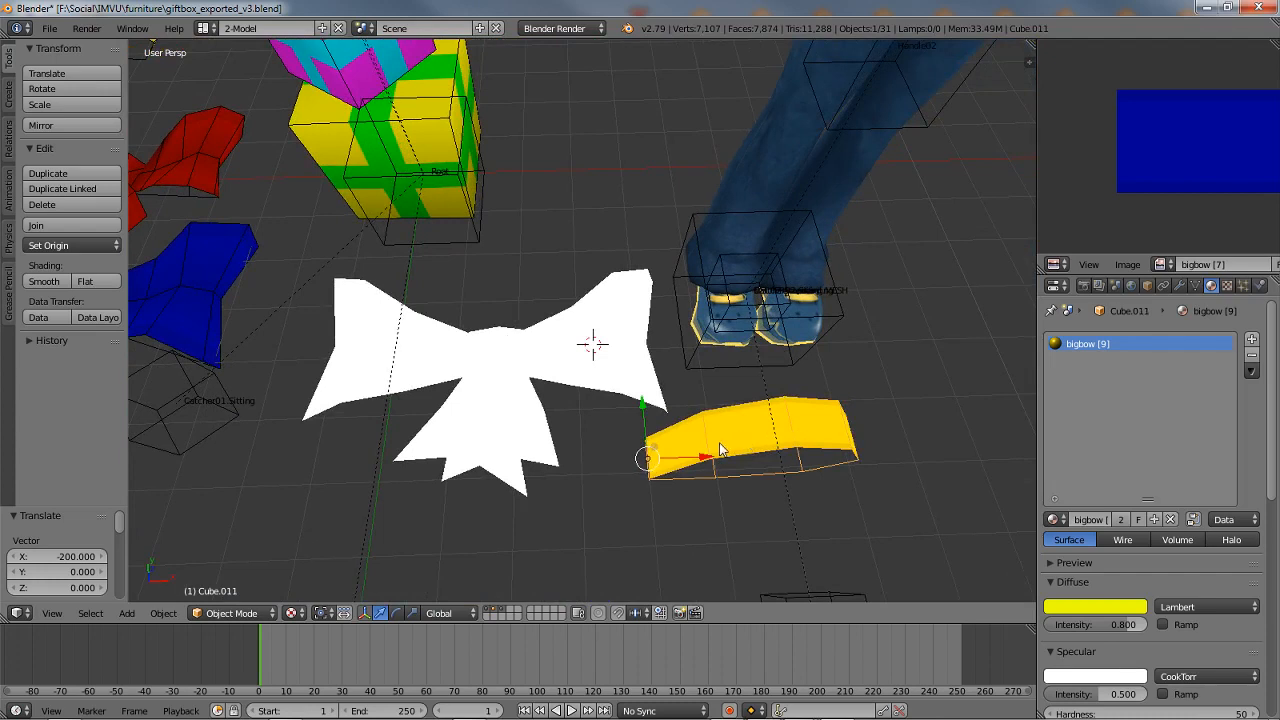
pyautogui.moveTo(708, 434); pyautogui.dragTo(710, 457, button='middle')
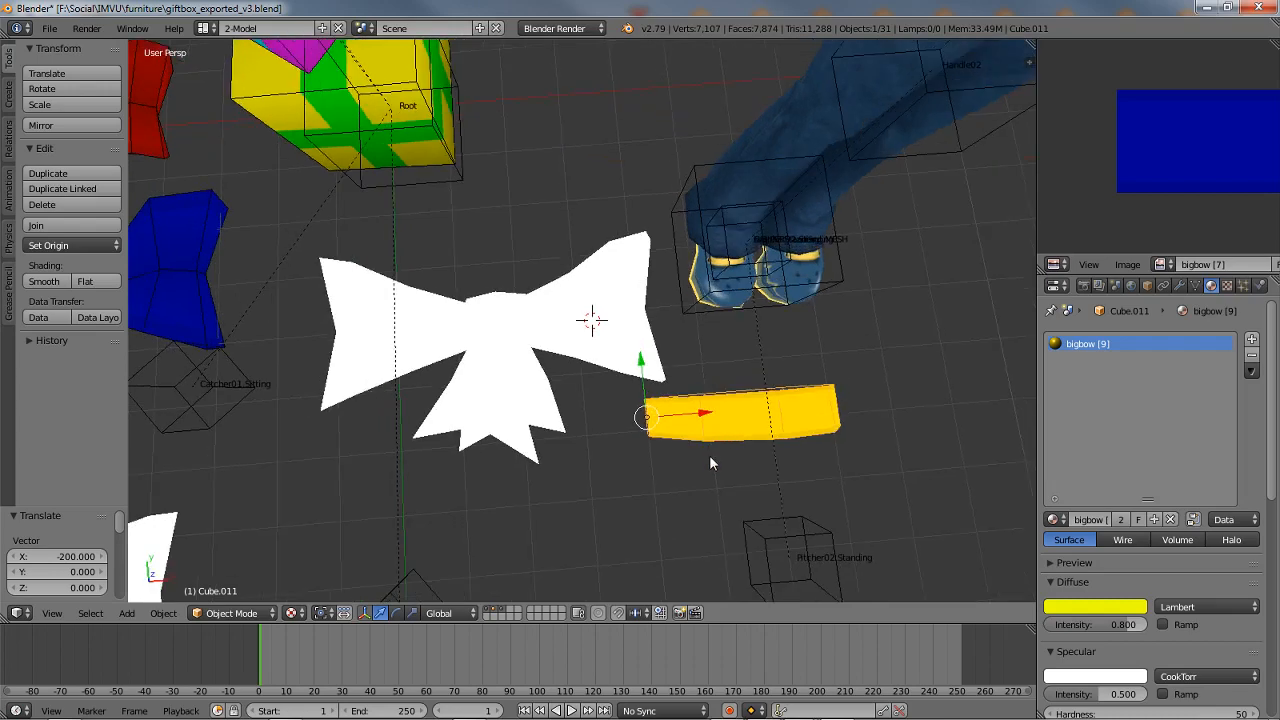
# Step: Select the yellow ribbon loop's entire mesh in edit mode and enlarge the UV editor so its whole UV layout fits
pyautogui.press('KP_7')
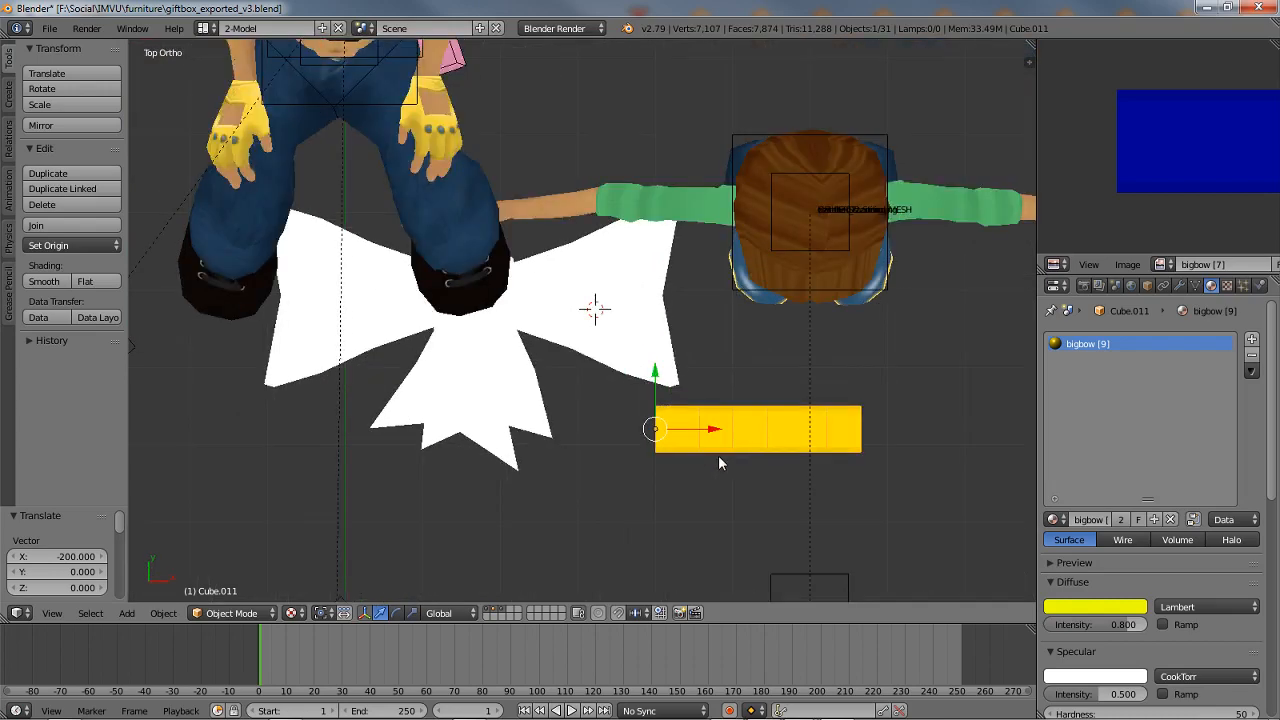
pyautogui.keyDown('shift'); pyautogui.moveTo(766, 437); pyautogui.dragTo(493, 355, button='middle'); pyautogui.keyUp('shift')
pyautogui.scroll(4, 507, 363)
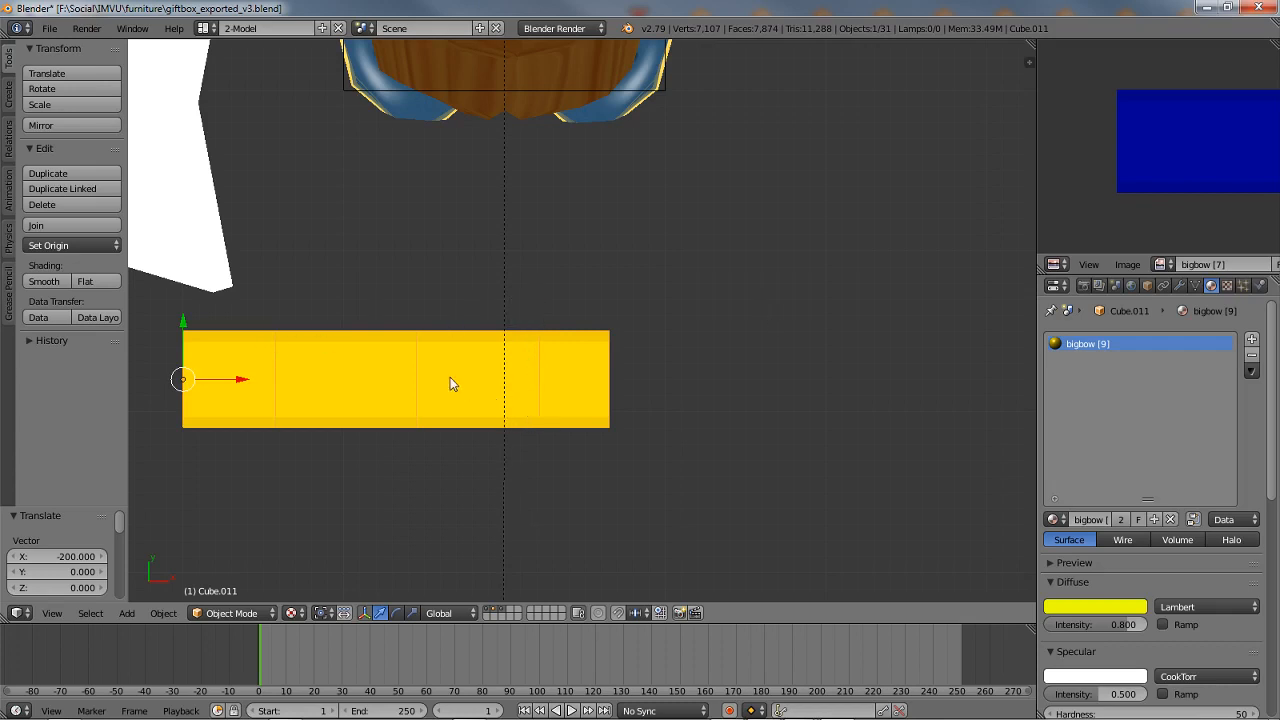
pyautogui.press('Tab')
pyautogui.press('a')
pyautogui.press('a')
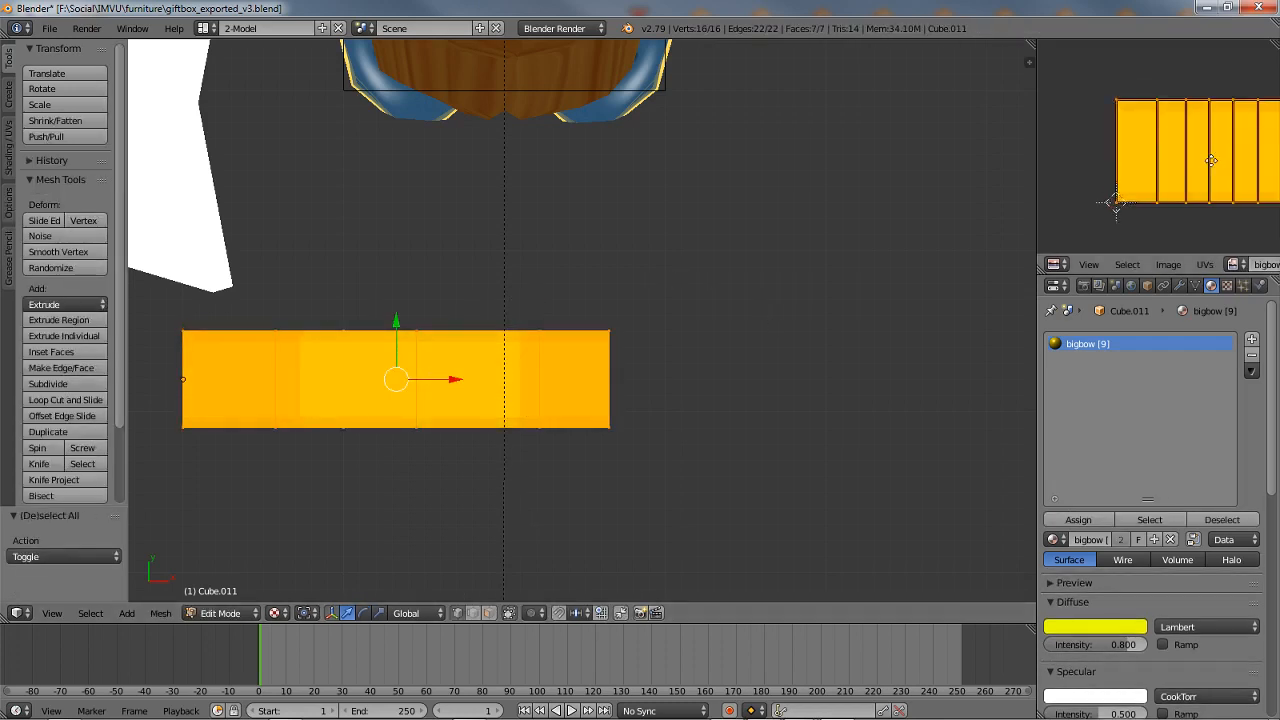
pyautogui.moveTo(1211, 160); pyautogui.dragTo(1161, 170, button='middle')
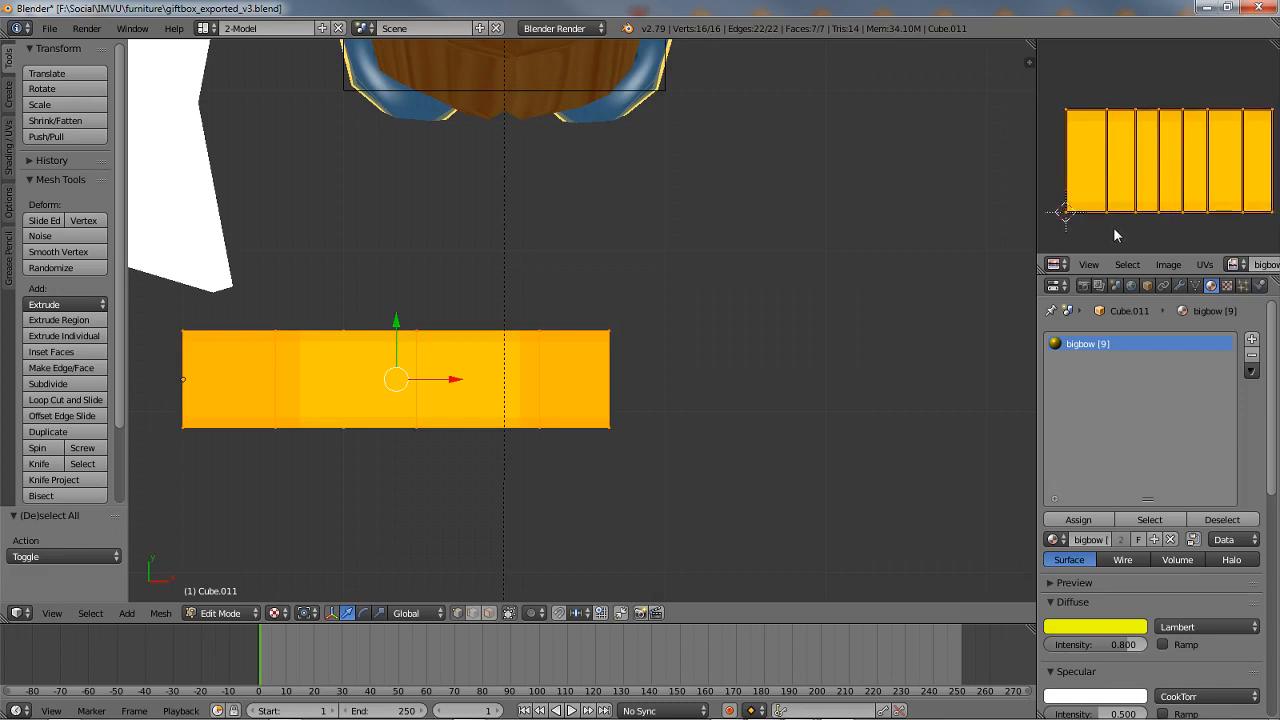
pyautogui.moveTo(1080, 257); pyautogui.dragTo(752, 345)
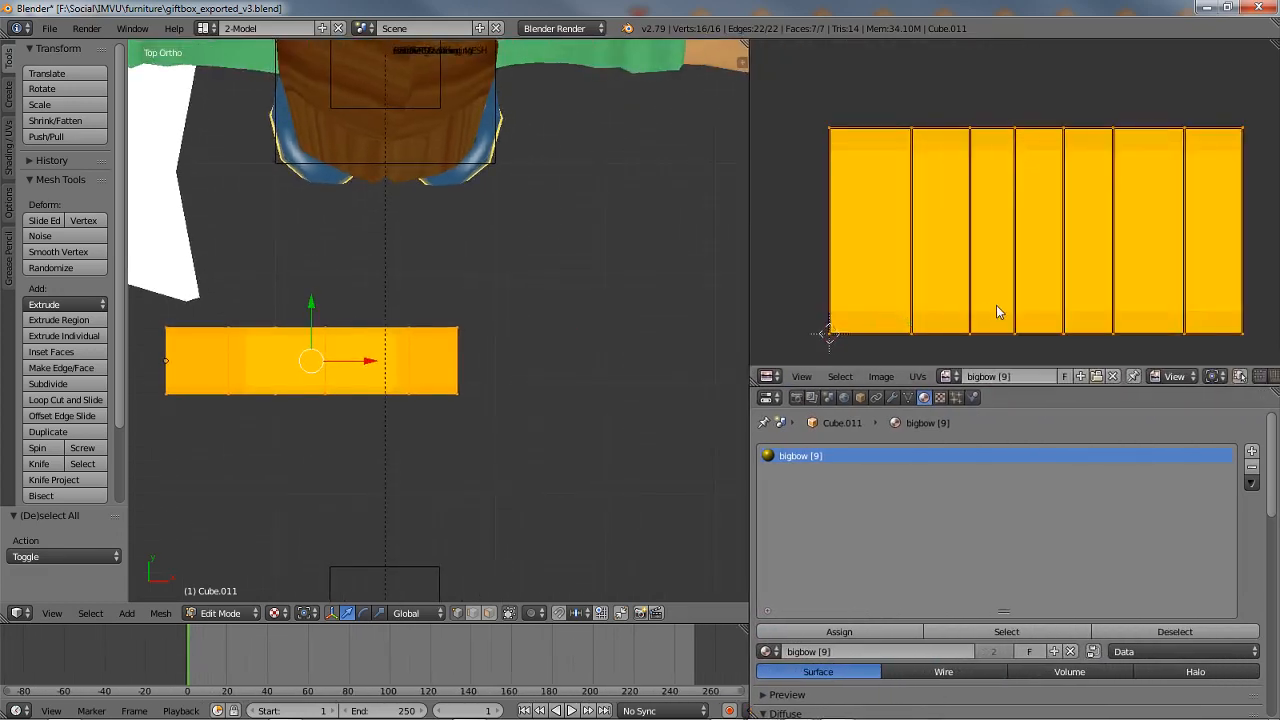
pyautogui.moveTo(996, 305); pyautogui.dragTo(991, 279, button='middle')
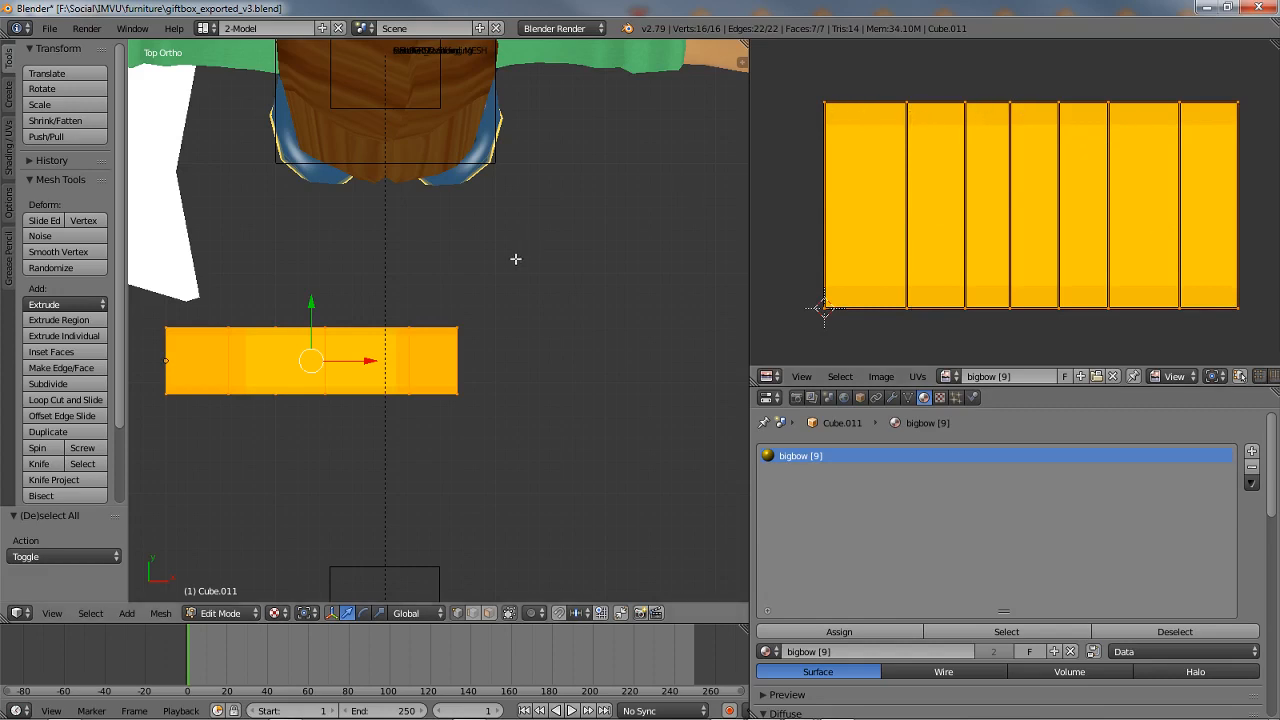
# Step: Duplicate the yellow ribbon loop in object mode and move the copy along negative Y, clear of the original
pyautogui.keyDown('shift'); pyautogui.moveTo(375, 444); pyautogui.dragTo(504, 447, button='middle'); pyautogui.keyUp('shift')
pyautogui.scroll(5, 514, 447)
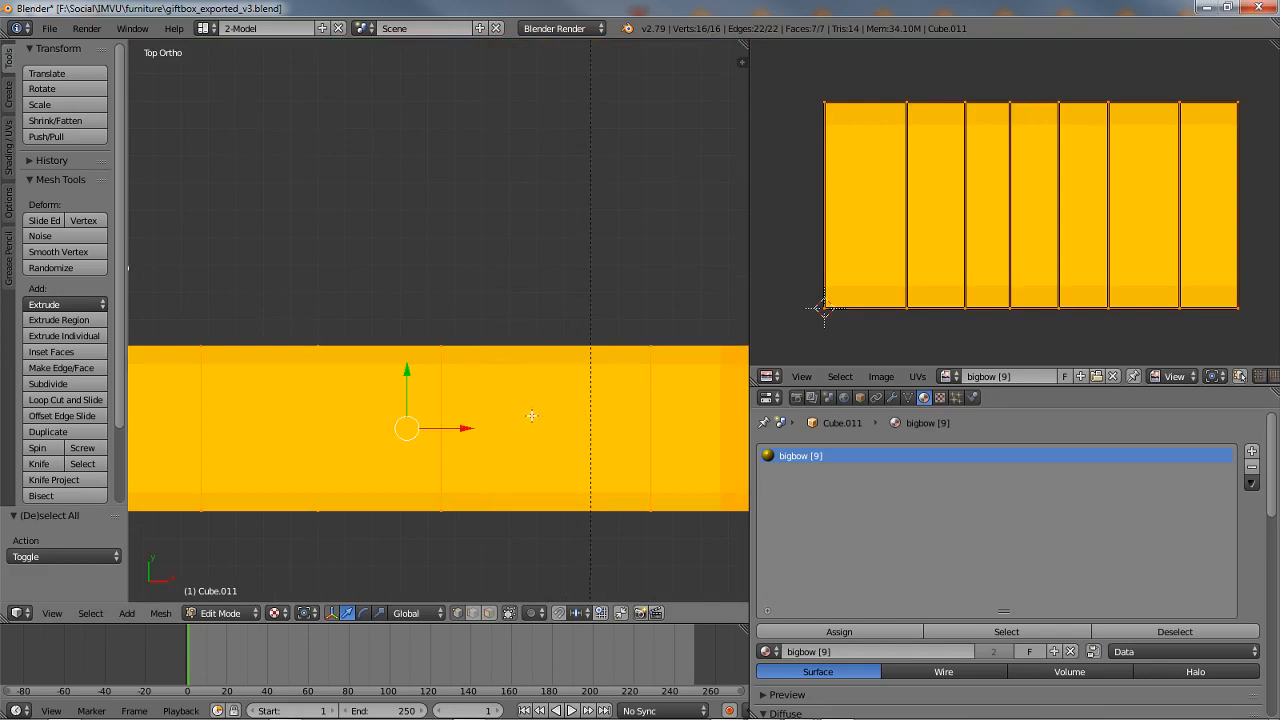
pyautogui.press('KP_5')
pyautogui.scroll(-3, 544, 407)
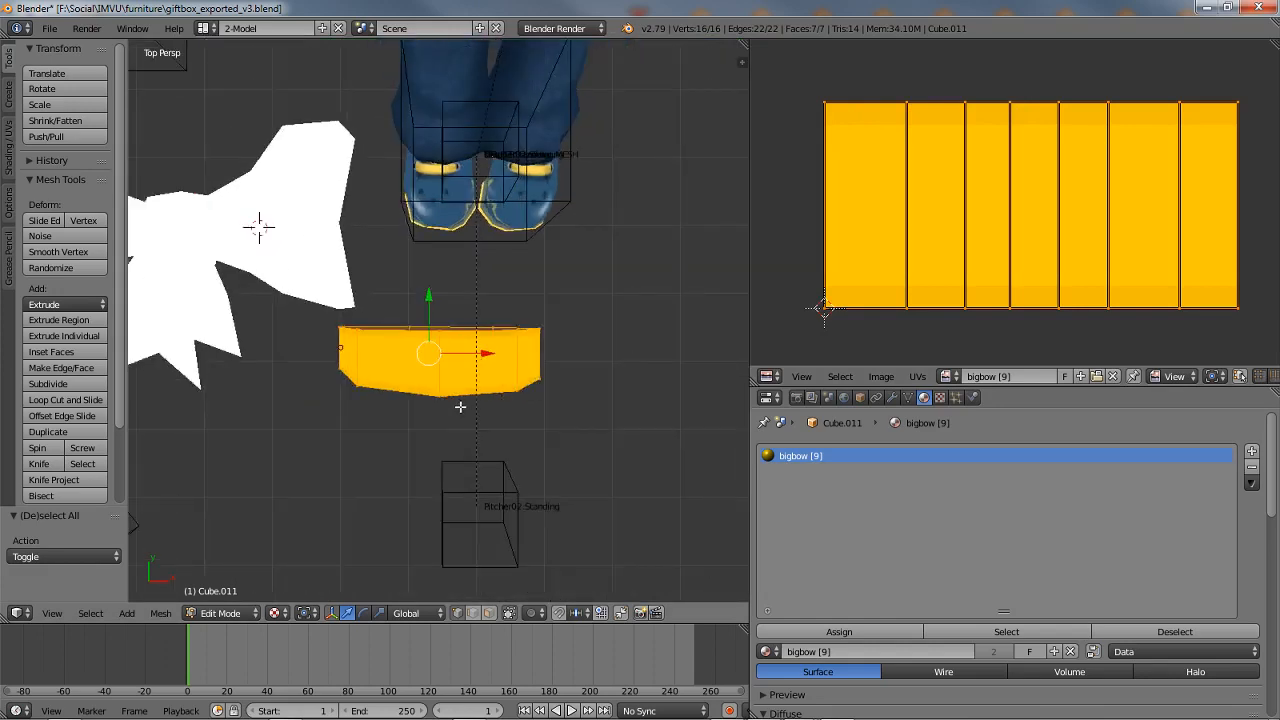
pyautogui.moveTo(460, 407)
pyautogui.mouseDown(button='middle')
pyautogui.moveTo(455, 425)
pyautogui.moveTo(481, 455)
pyautogui.moveTo(461, 410)
pyautogui.mouseUp(button='middle')
pyautogui.press('Tab')
pyautogui.hotkey('shift', 'd')
pyautogui.rightClick(452, 401)
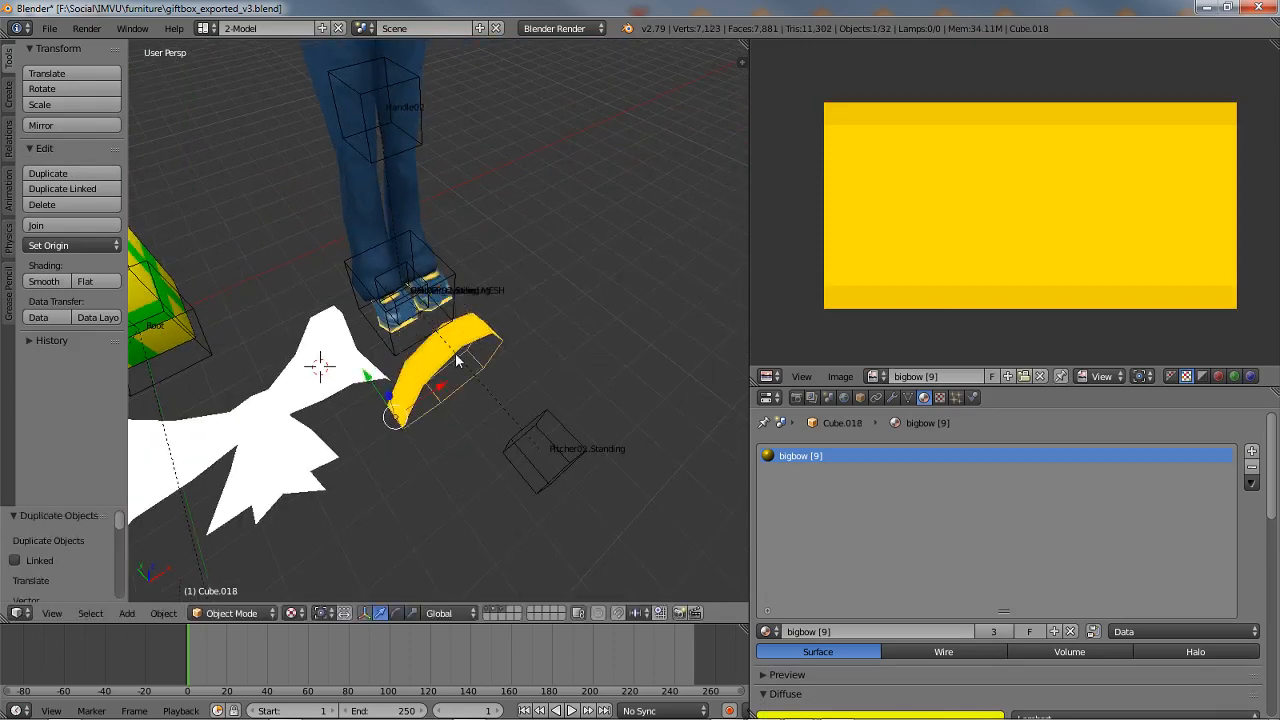
pyautogui.moveTo(370, 378); pyautogui.dragTo(435, 484)
# Step: Widen two cross edges toward the outer end of the copied yellow loop, scaling them about 1.554 and 1.913
pyautogui.press('Tab')
pyautogui.moveTo(556, 480); pyautogui.dragTo(470, 436, button='middle')
pyautogui.keyDown('shift'); pyautogui.moveTo(464, 490); pyautogui.dragTo(473, 427, button='middle'); pyautogui.keyUp('shift')
pyautogui.scroll(3, 473, 427)
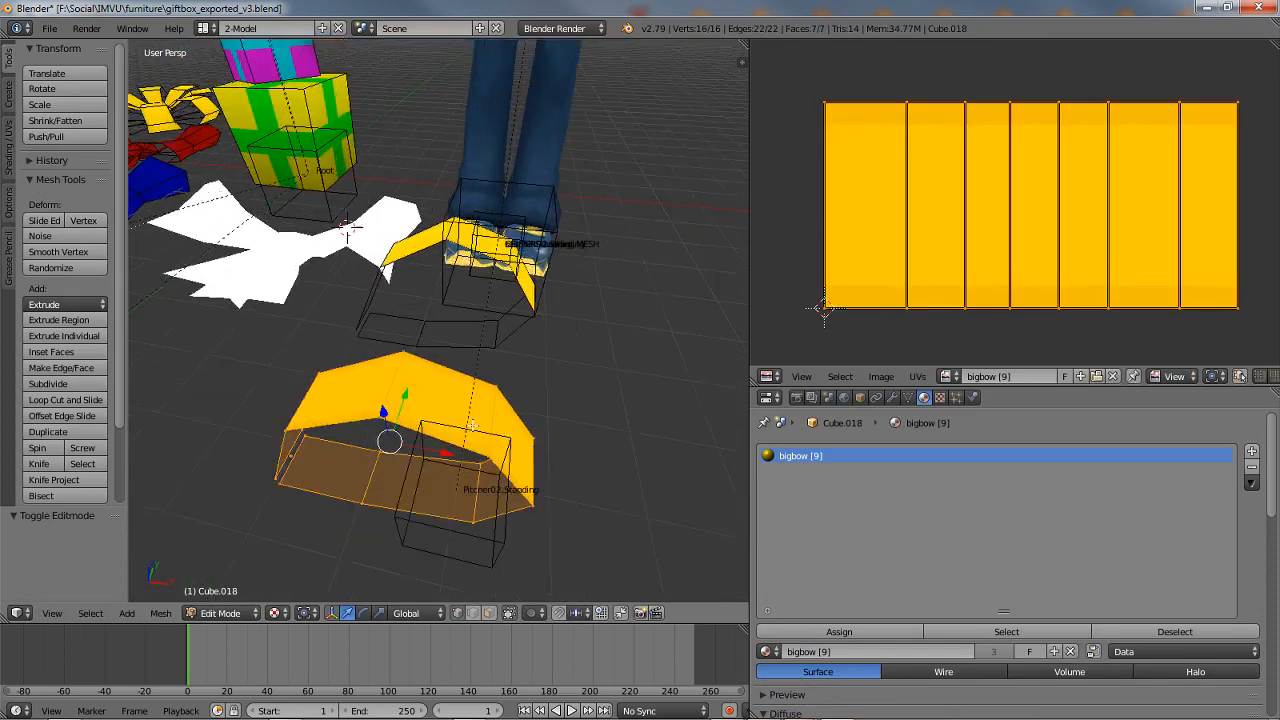
pyautogui.keyDown('alt'); pyautogui.rightClick(517, 440); pyautogui.keyUp('alt')
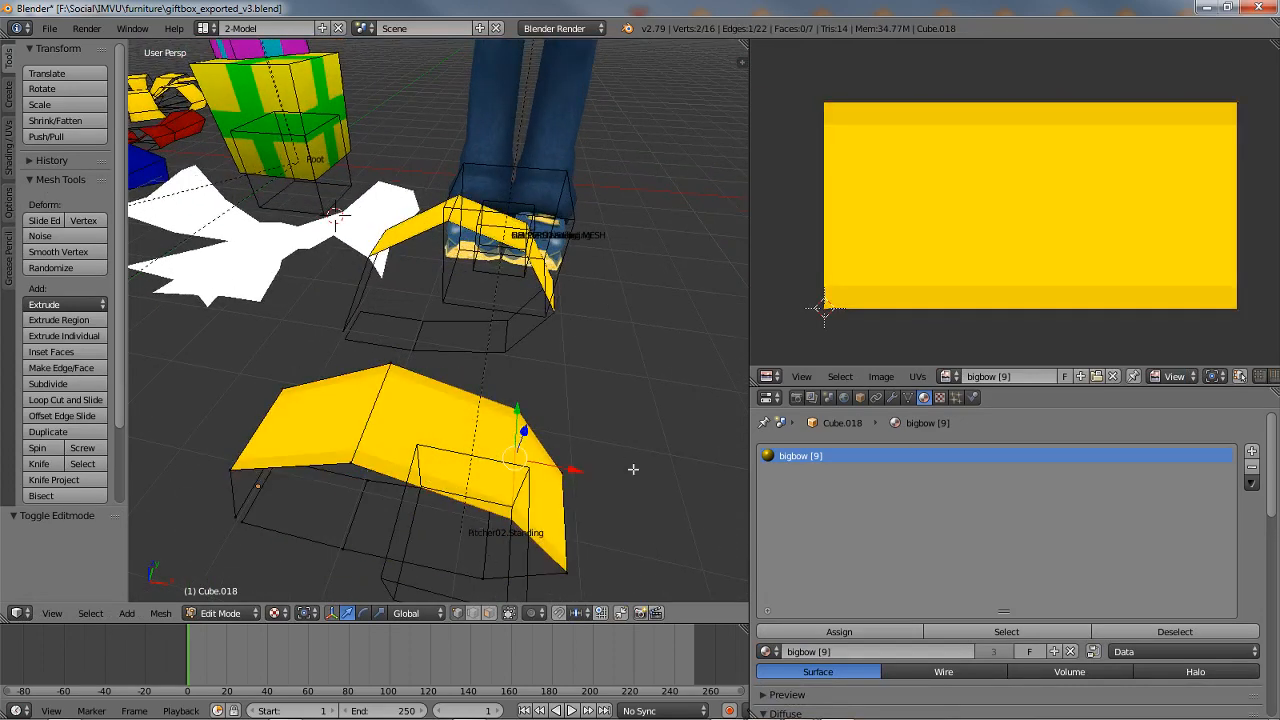
pyautogui.press('s')
pyautogui.click(691, 466)
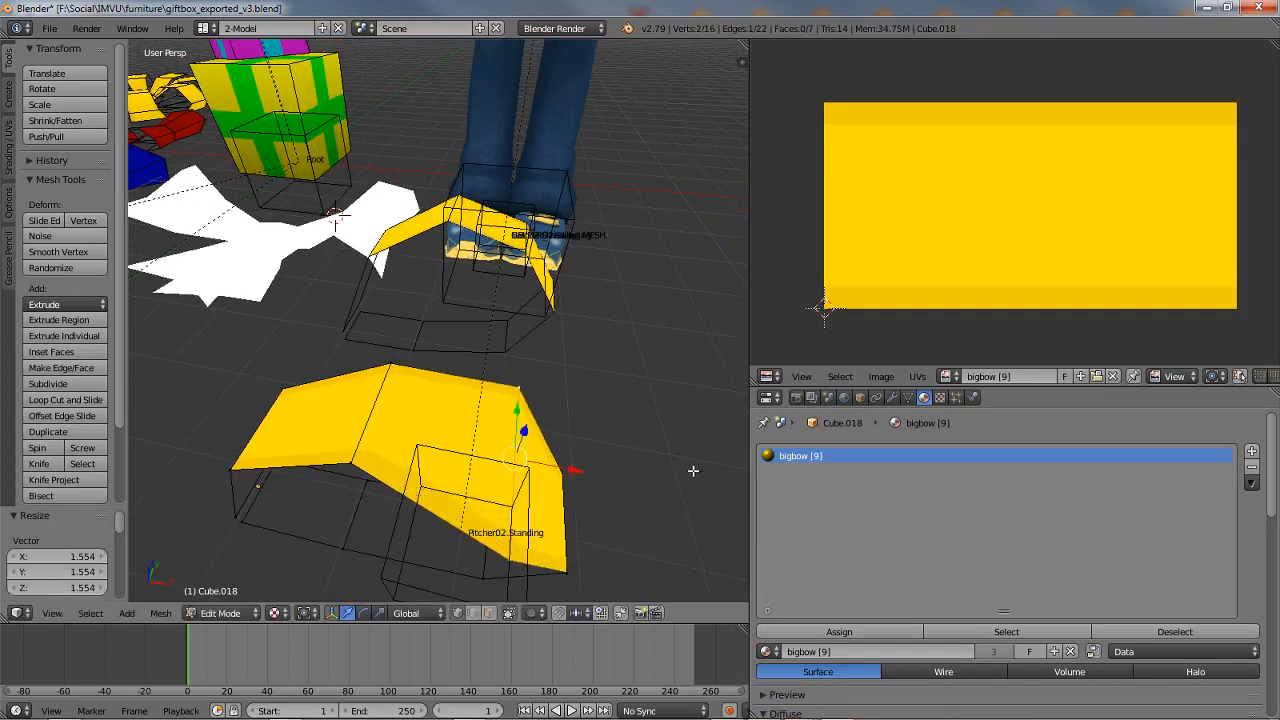
pyautogui.moveTo(645, 480); pyautogui.dragTo(378, 478, button='middle')
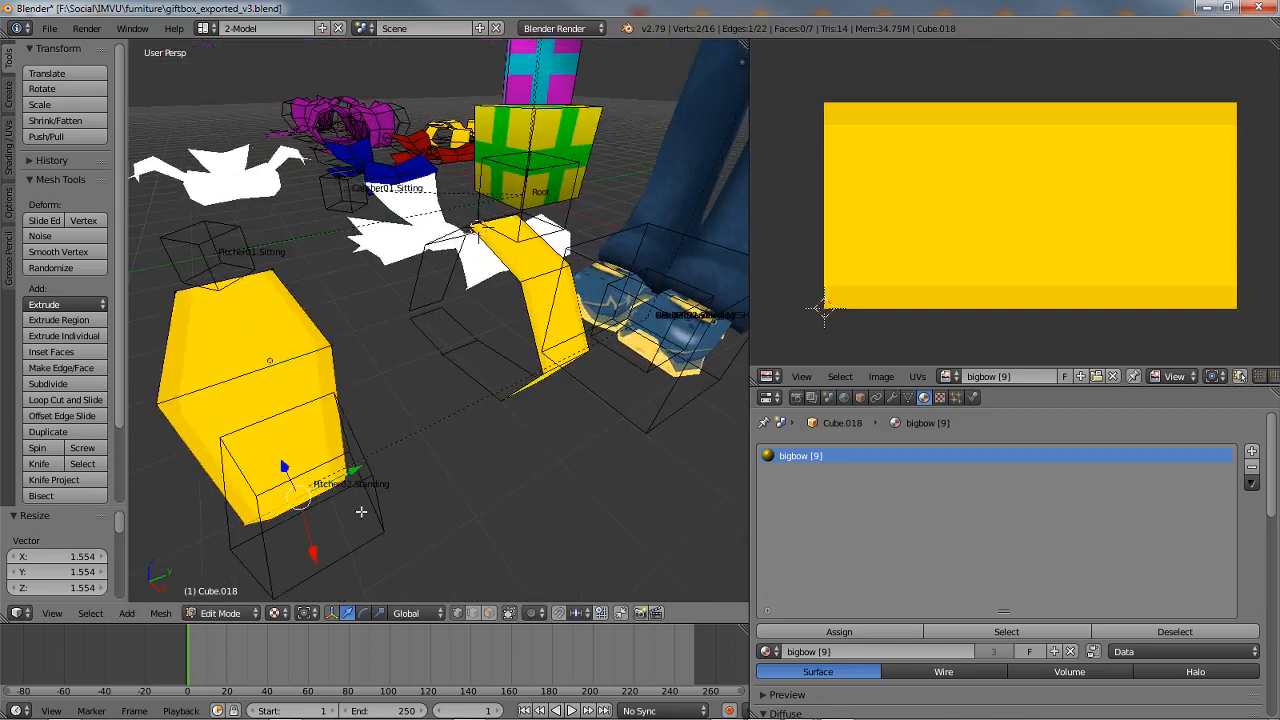
pyautogui.press('s')
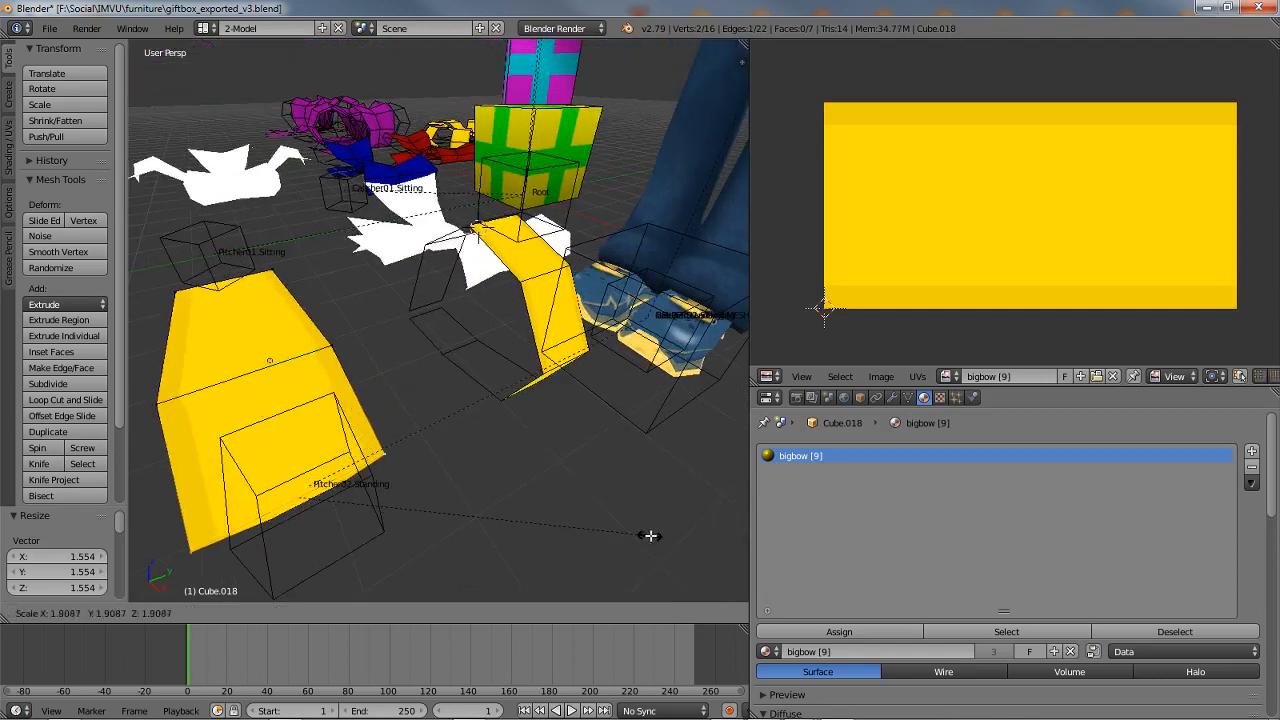
pyautogui.click(651, 534)
# Step: Widen two cross edges on the underside of the copied yellow loop, scaling them about 1.606 and 1.239
pyautogui.moveTo(651, 534); pyautogui.dragTo(330, 440, button='middle')
pyautogui.moveTo(379, 368); pyautogui.dragTo(374, 366, button='middle')
pyautogui.rightClick(254, 402)
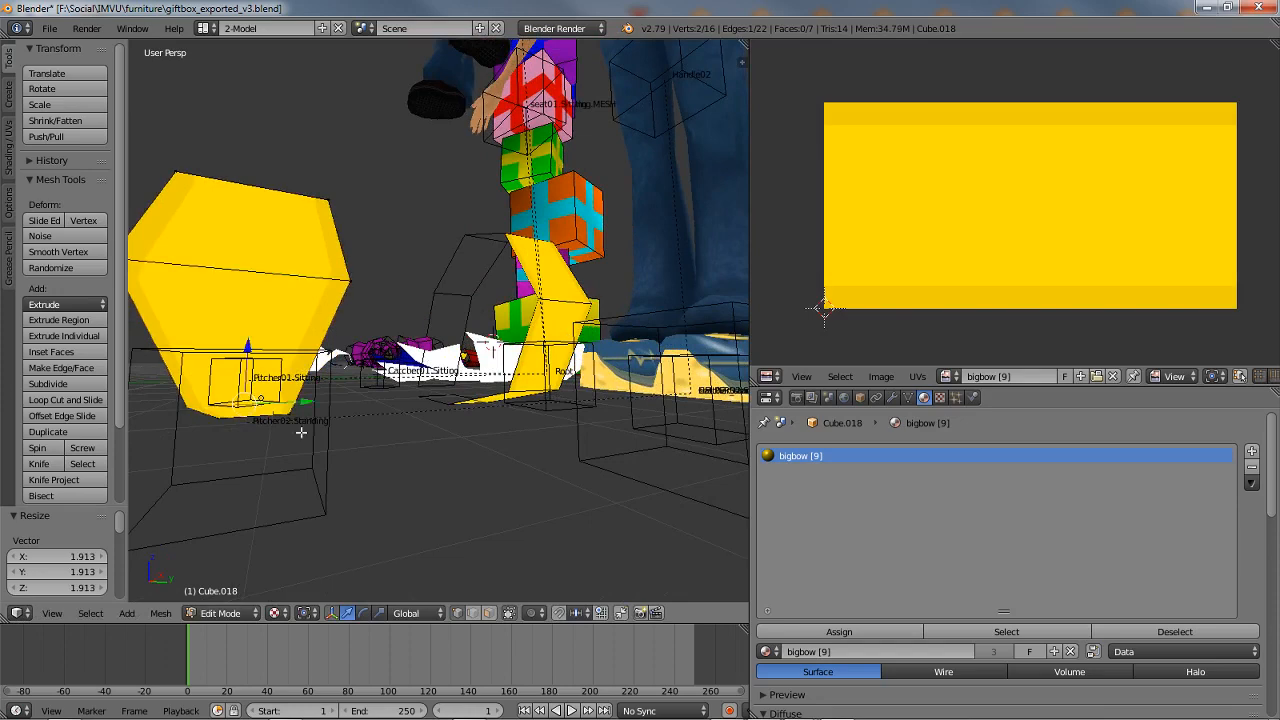
pyautogui.press('s')
pyautogui.click(494, 471)
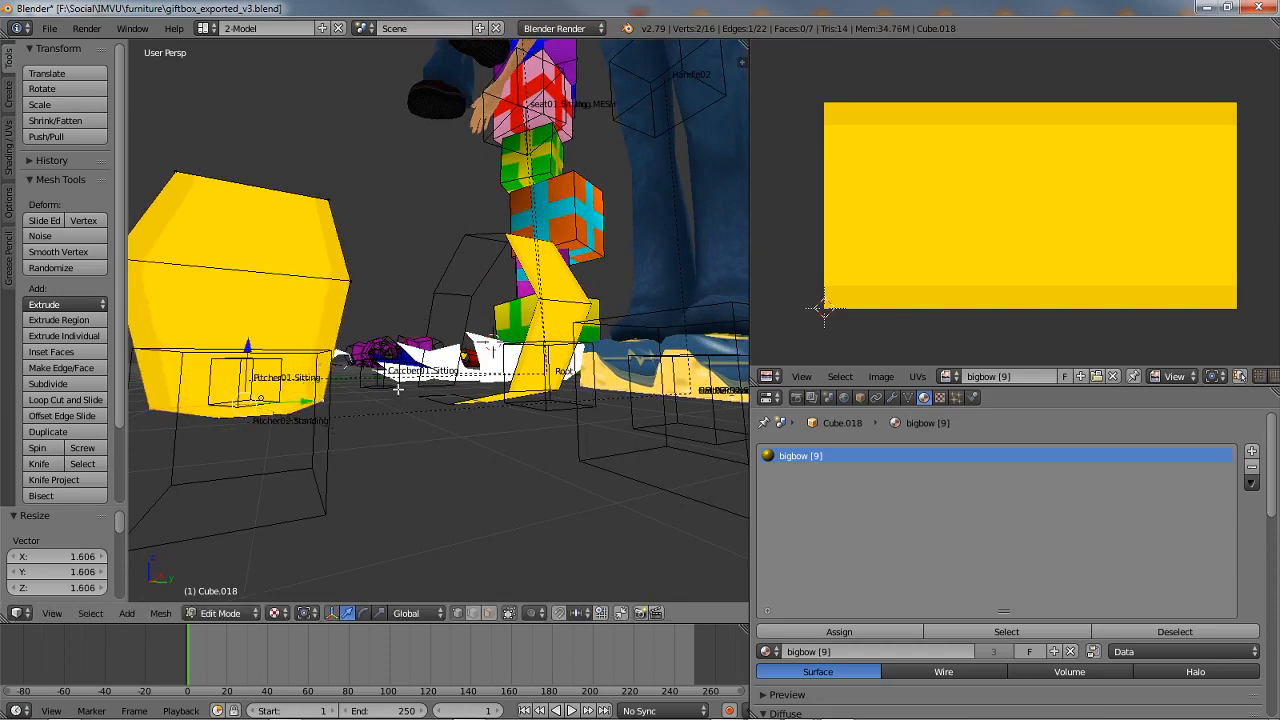
pyautogui.moveTo(494, 471); pyautogui.dragTo(484, 303, button='middle')
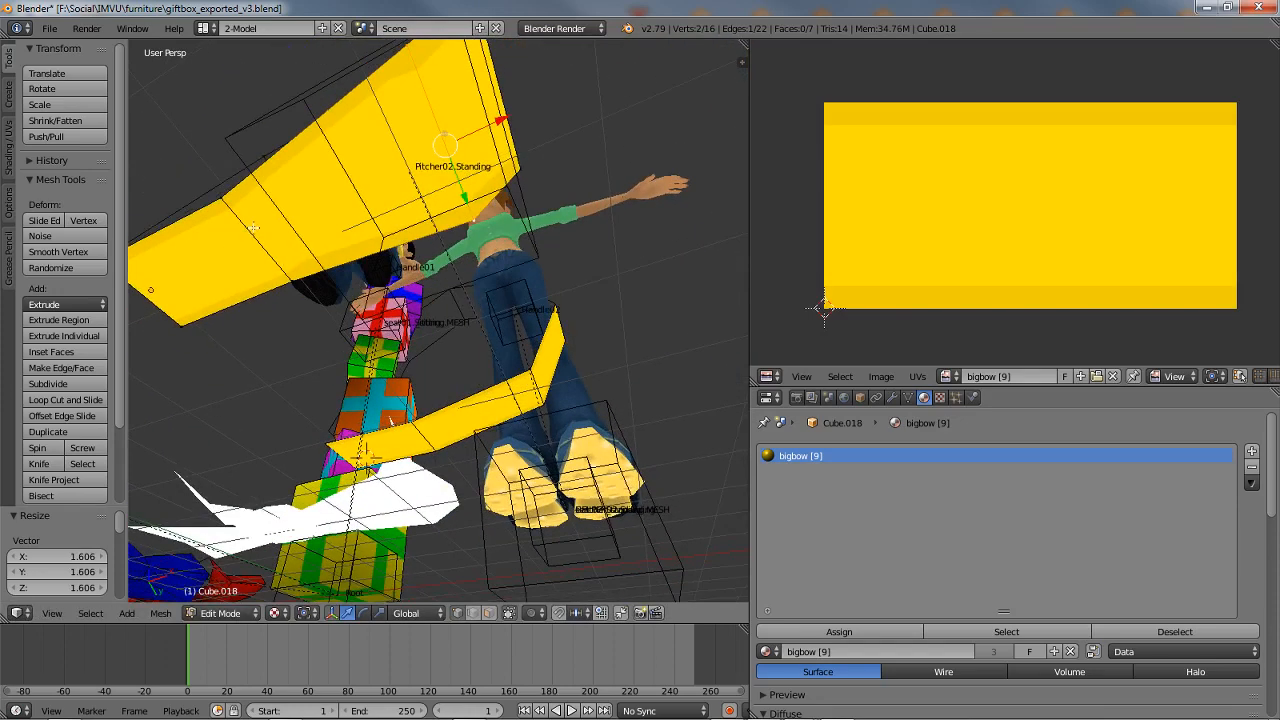
pyautogui.rightClick(262, 243)
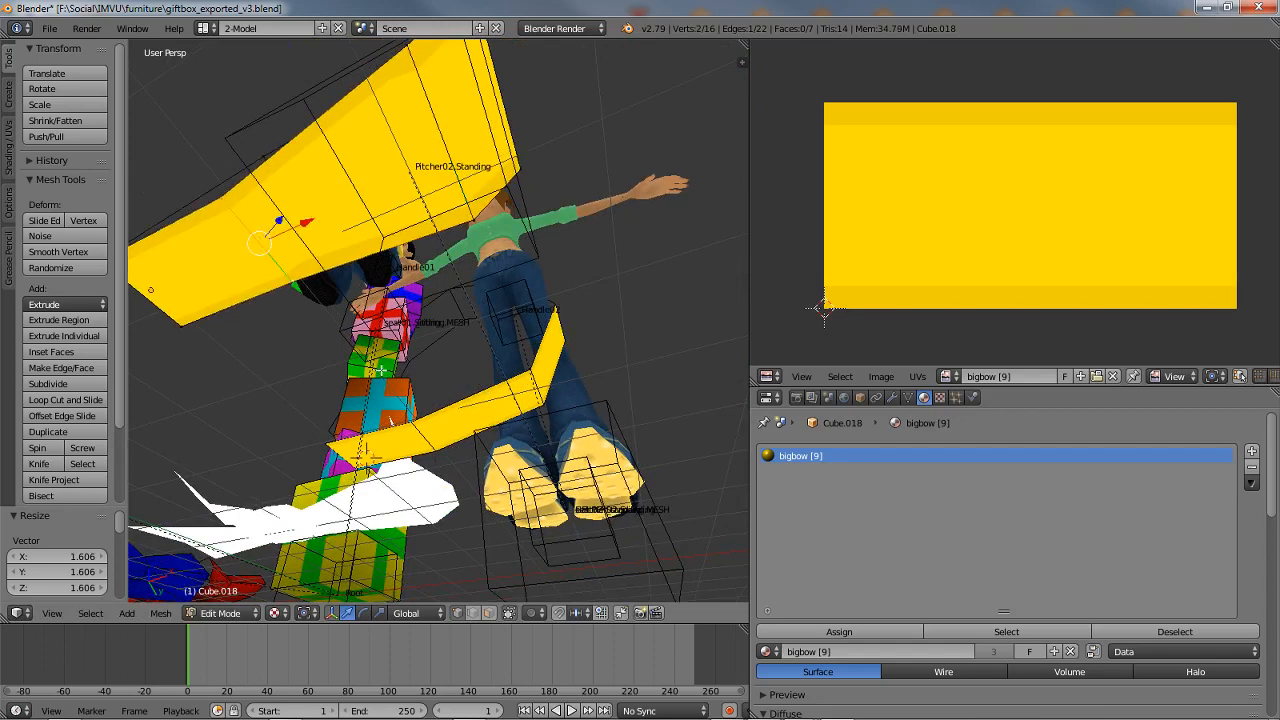
pyautogui.press('s')
pyautogui.click(425, 385)
# Step: Scale two more cross edges of the copied yellow loop by about 2.139 and 1.586 to flare the ribbon
pyautogui.moveTo(395, 270); pyautogui.dragTo(521, 423, button='middle')
pyautogui.moveTo(551, 342); pyautogui.dragTo(528, 321, button='middle')
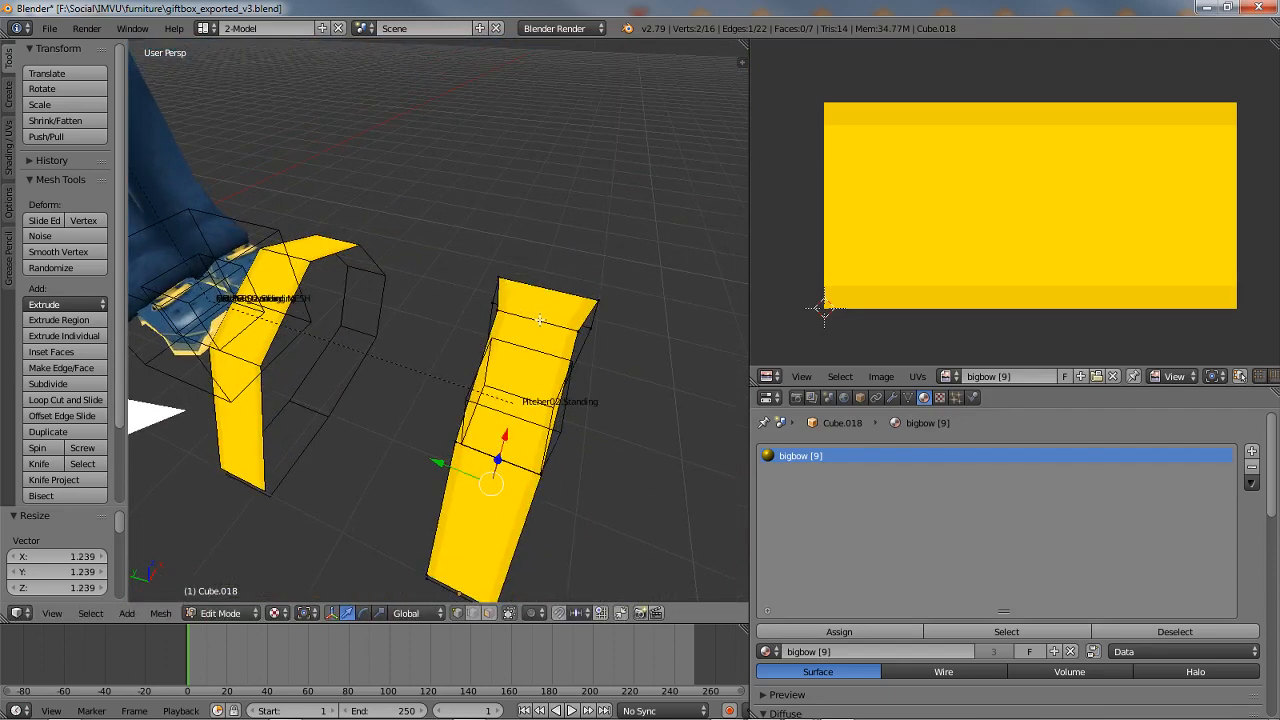
pyautogui.rightClick(541, 319)
pyautogui.press('s')
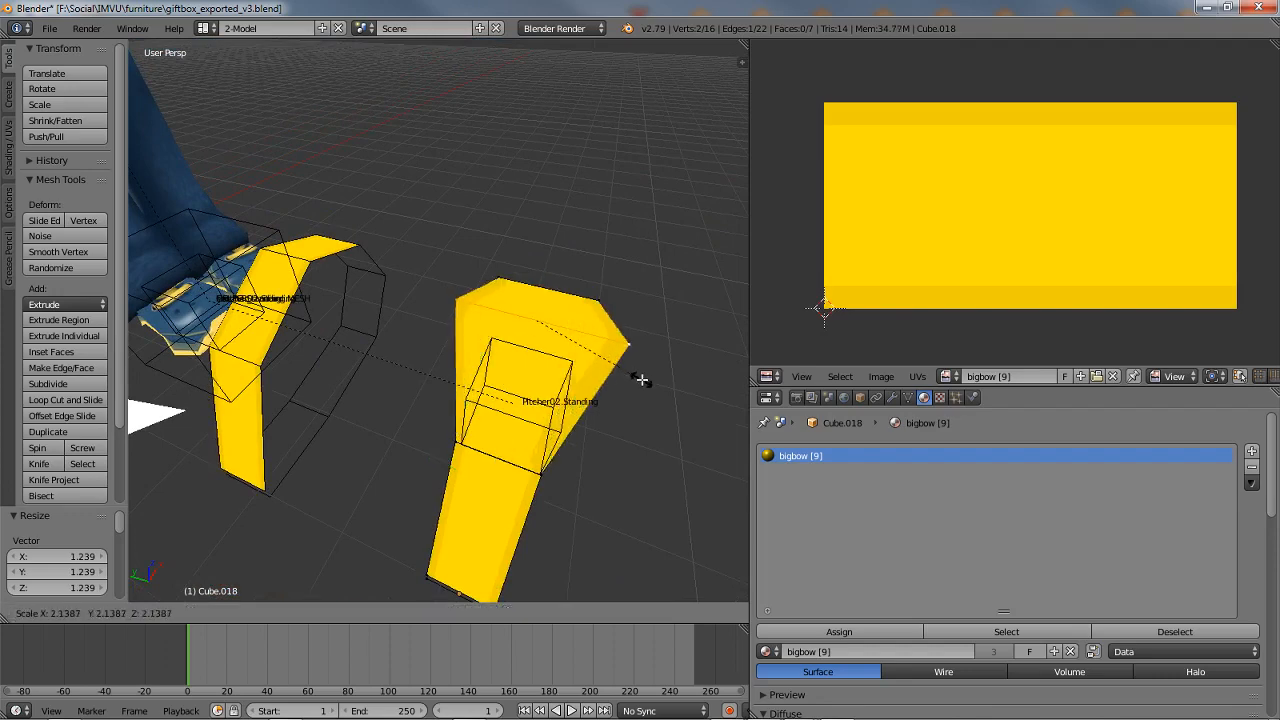
pyautogui.click(641, 380)
pyautogui.rightClick(505, 463)
pyautogui.press('s')
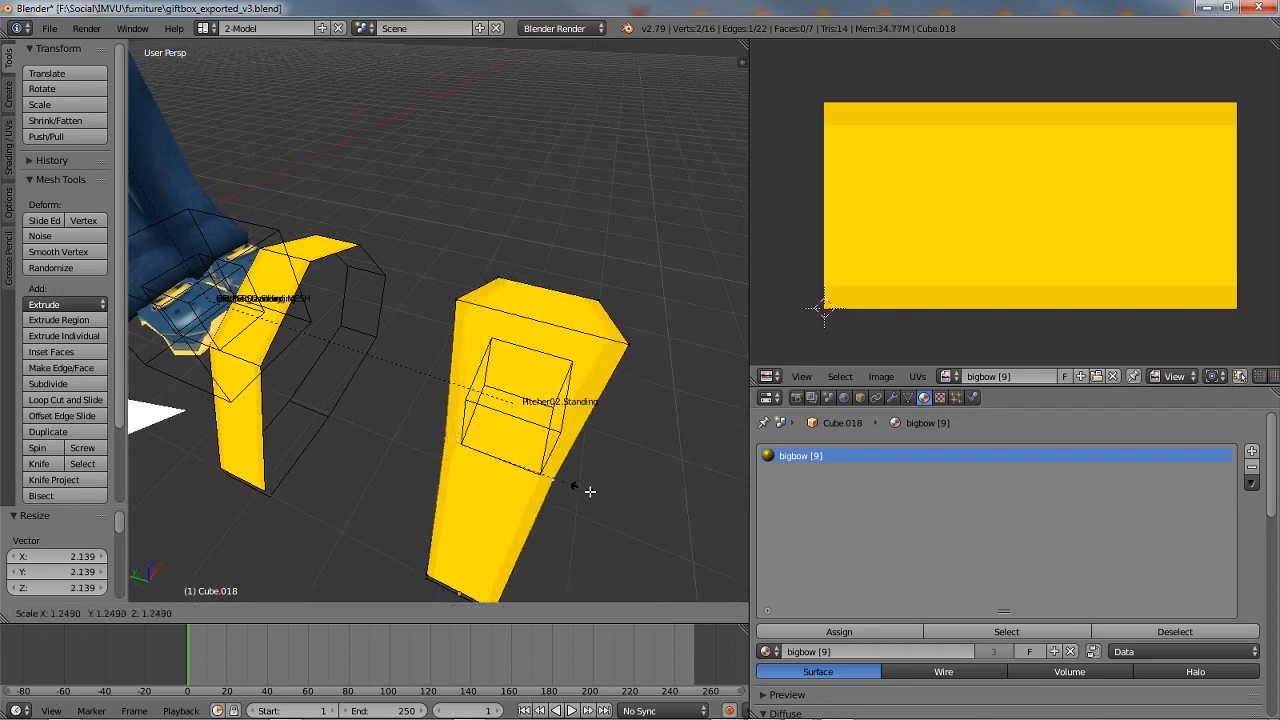
pyautogui.click(587, 493)
# Step: Scale the narrow cross edge denting the copied loop's flared upper side by about 1.589
pyautogui.moveTo(587, 493); pyautogui.dragTo(354, 401, button='middle')
pyautogui.rightClick(433, 388)
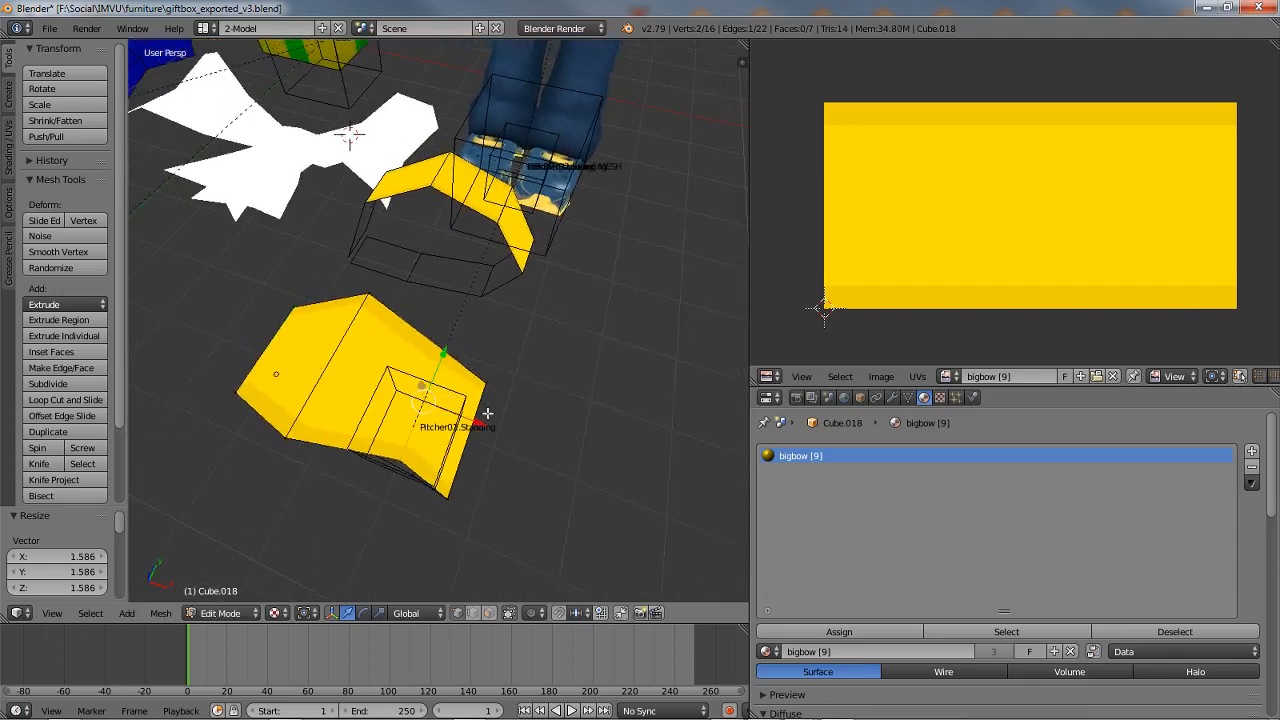
pyautogui.press('s')
pyautogui.click(506, 423)
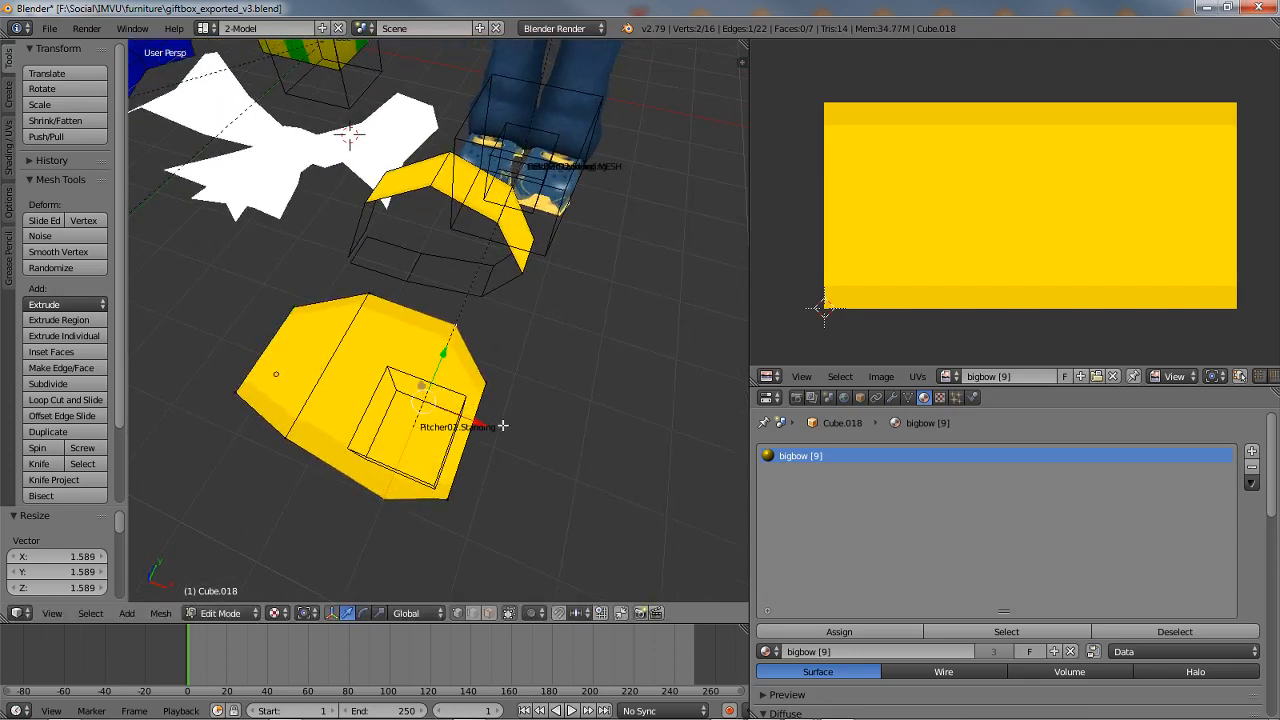
# Step: Select the entire mesh of the white bow's loop nearest the yellow ribbon and unwrap its UVs
pyautogui.moveTo(506, 423); pyautogui.dragTo(543, 386, button='middle')
pyautogui.keyDown('shift'); pyautogui.moveTo(358, 374); pyautogui.dragTo(309, 371, button='middle'); pyautogui.keyUp('shift')
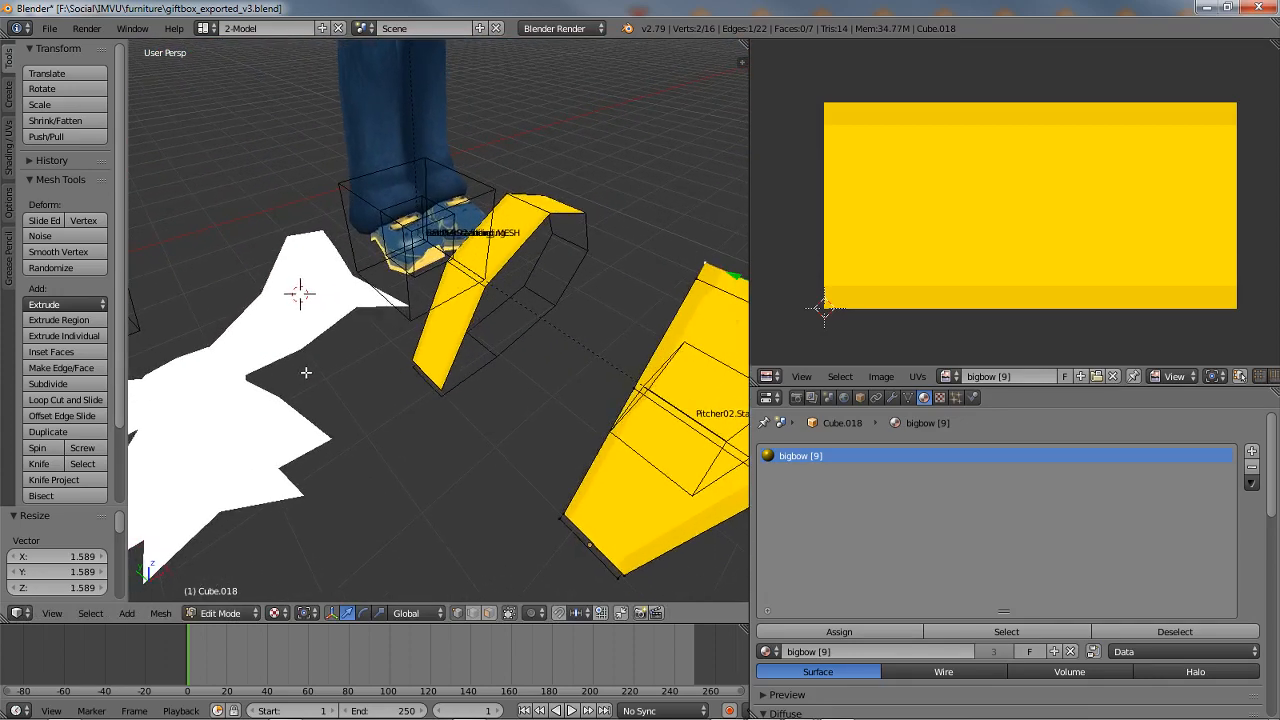
pyautogui.moveTo(454, 377); pyautogui.dragTo(503, 406, button='middle')
pyautogui.press('Tab')
pyautogui.rightClick(420, 370)
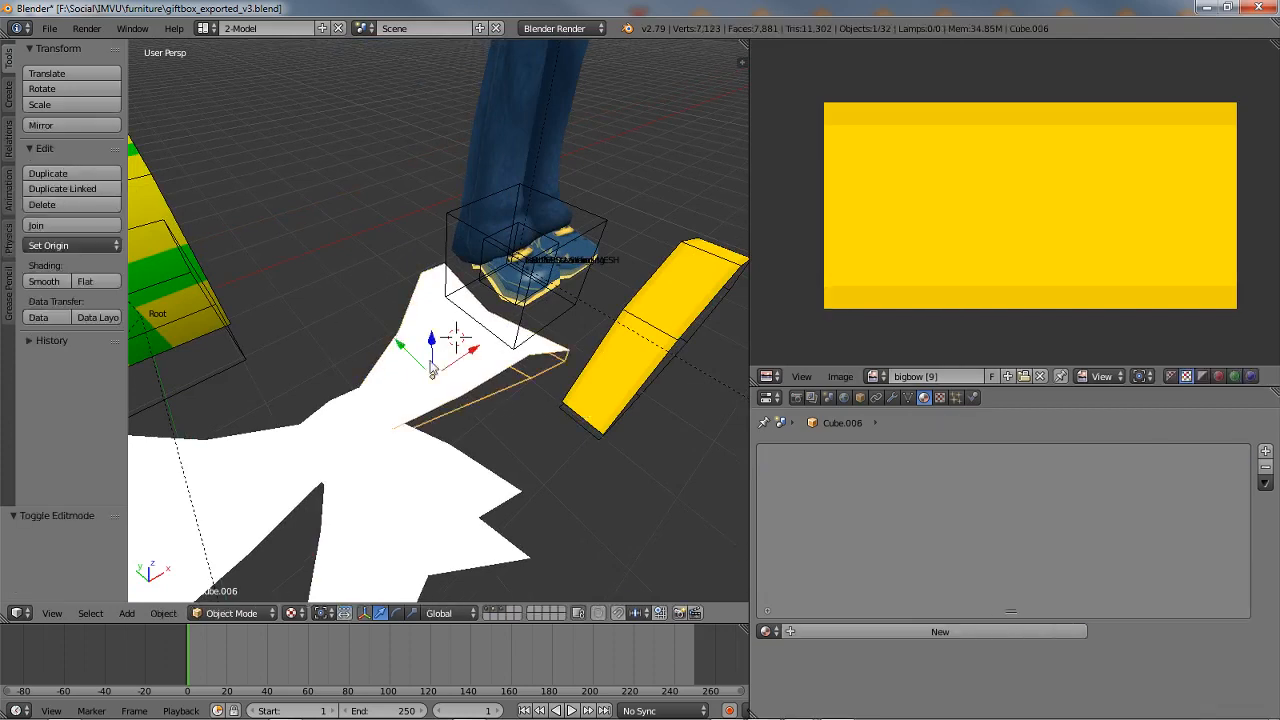
pyautogui.press('Tab')
pyautogui.press('a')
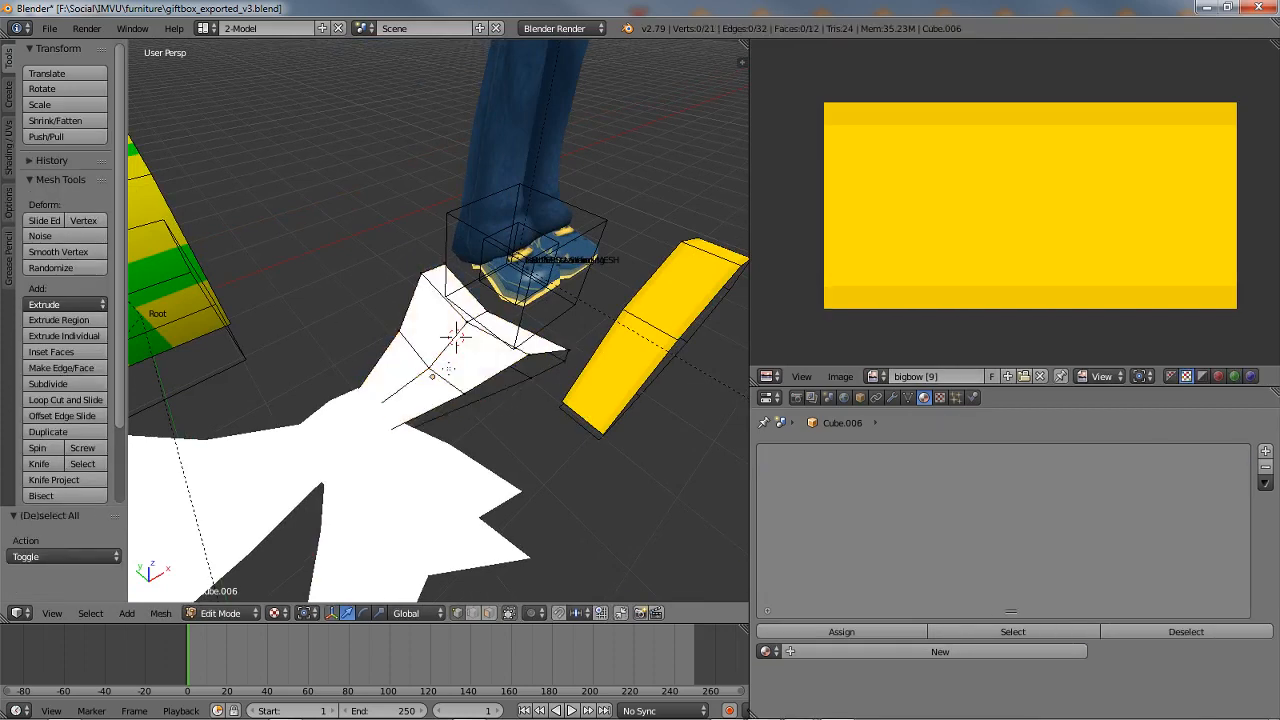
pyautogui.press('a')
pyautogui.moveTo(543, 409); pyautogui.dragTo(451, 423, button='middle')
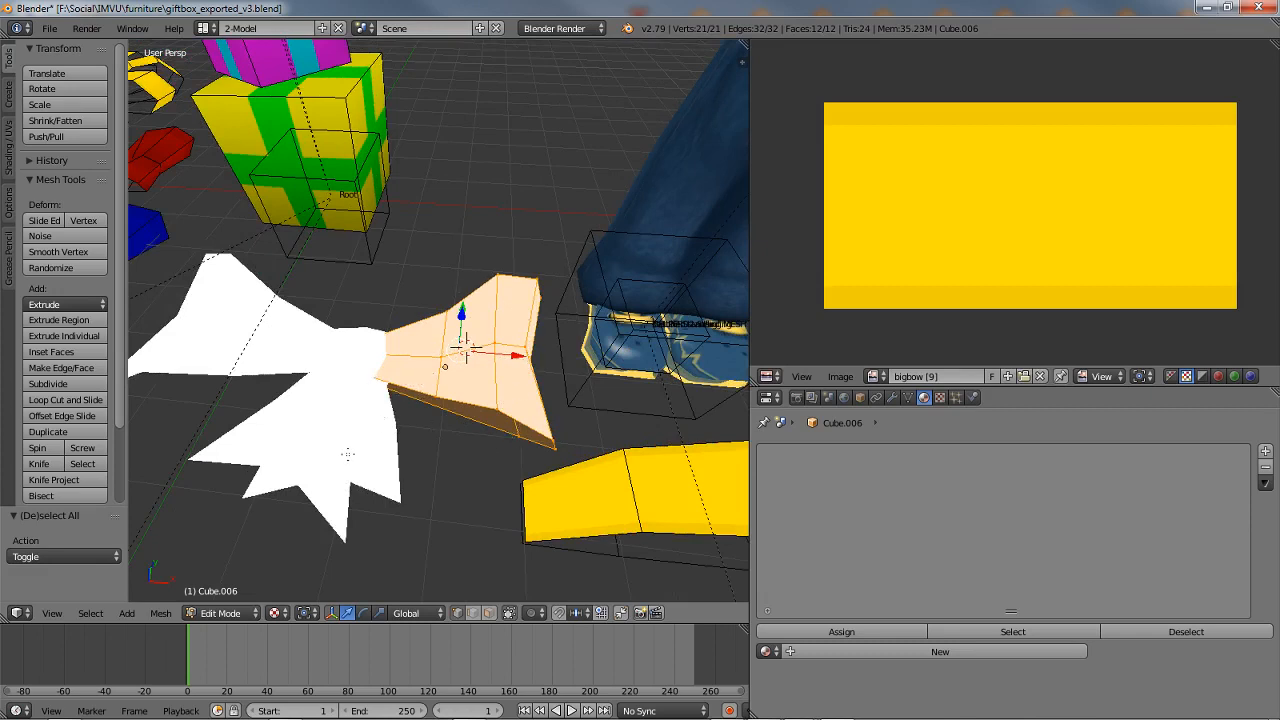
pyautogui.click(155, 614)
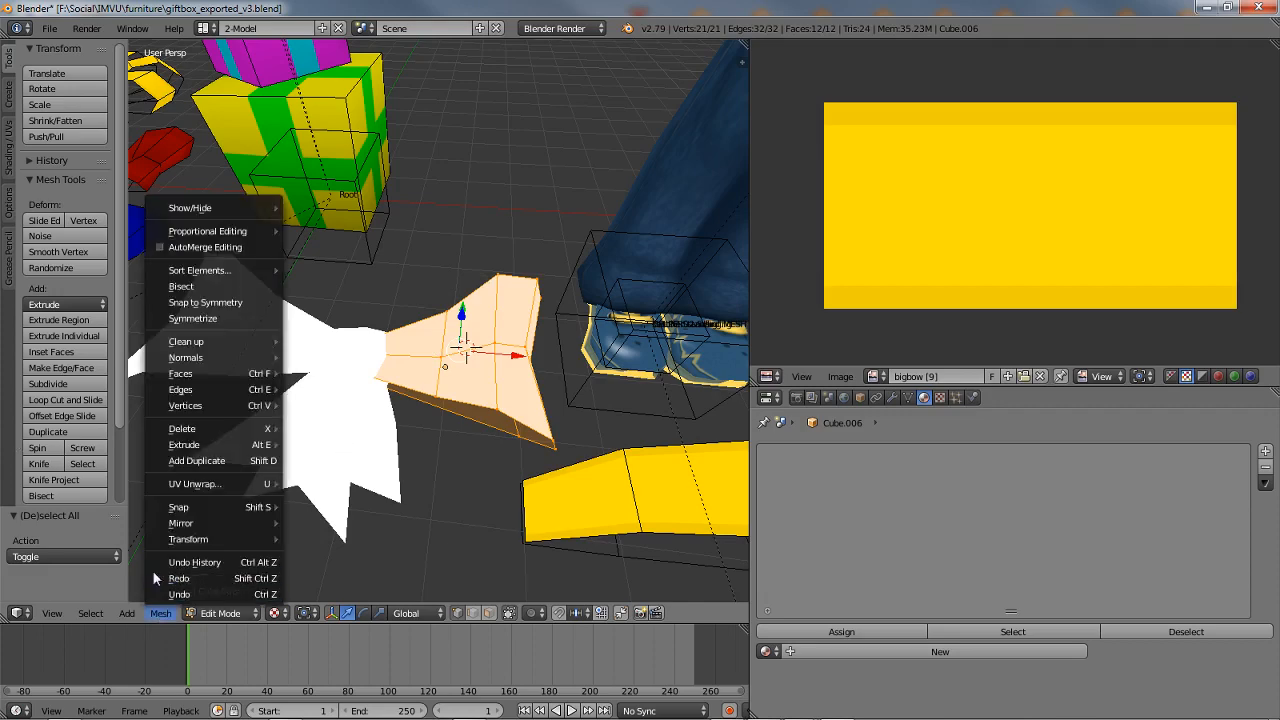
pyautogui.moveTo(212, 485)
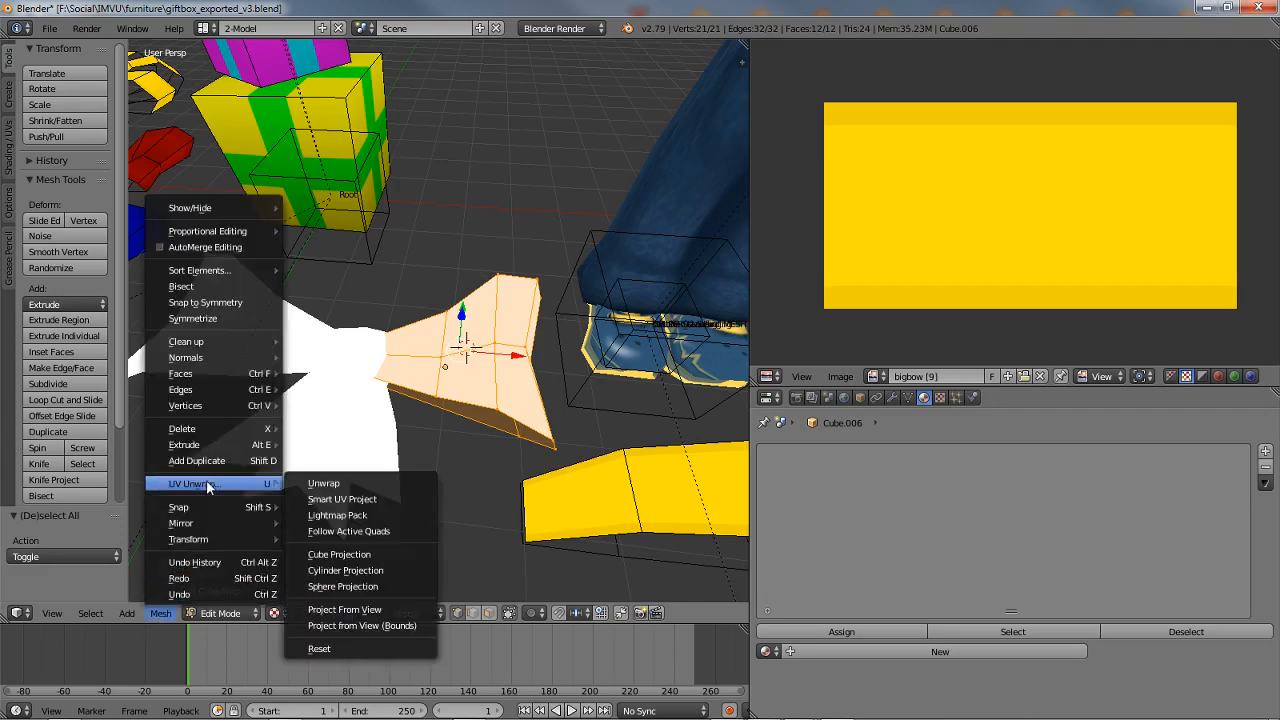
pyautogui.click(325, 484)
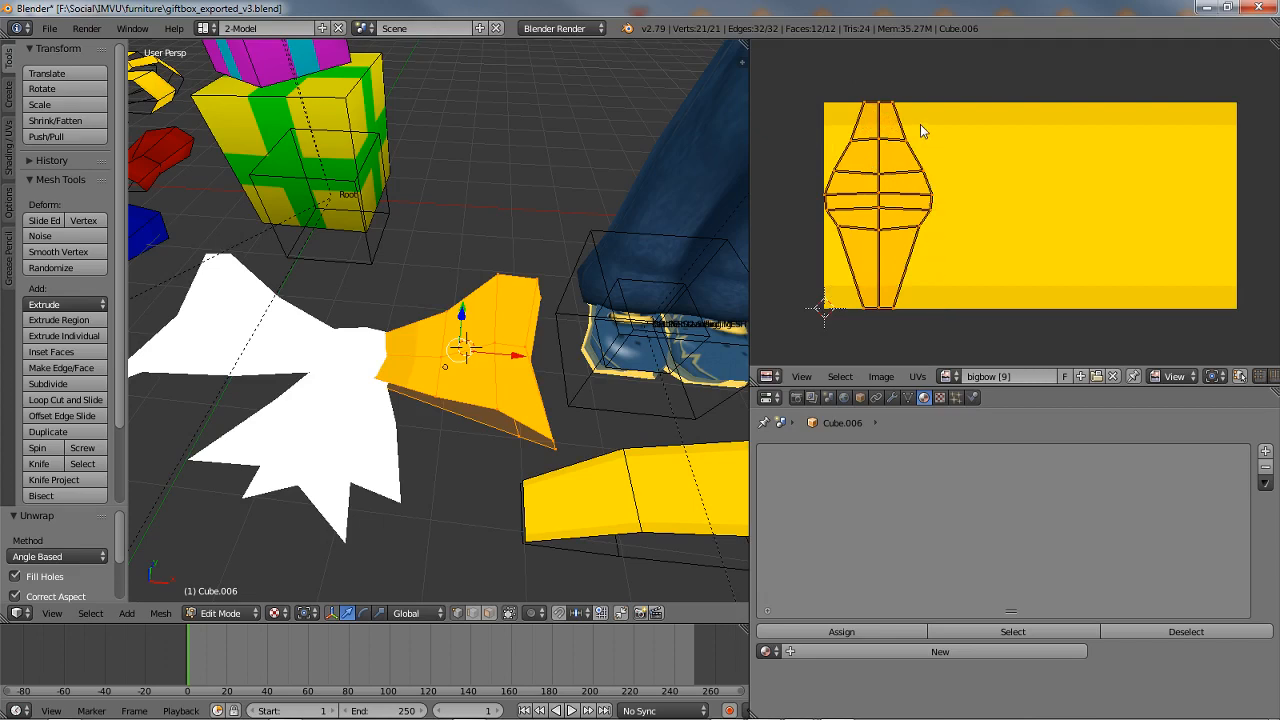
# Step: Rotate the white loop's unwrapped UV layout 90° so it runs lengthwise along the ribbon texture
pyautogui.press('s')
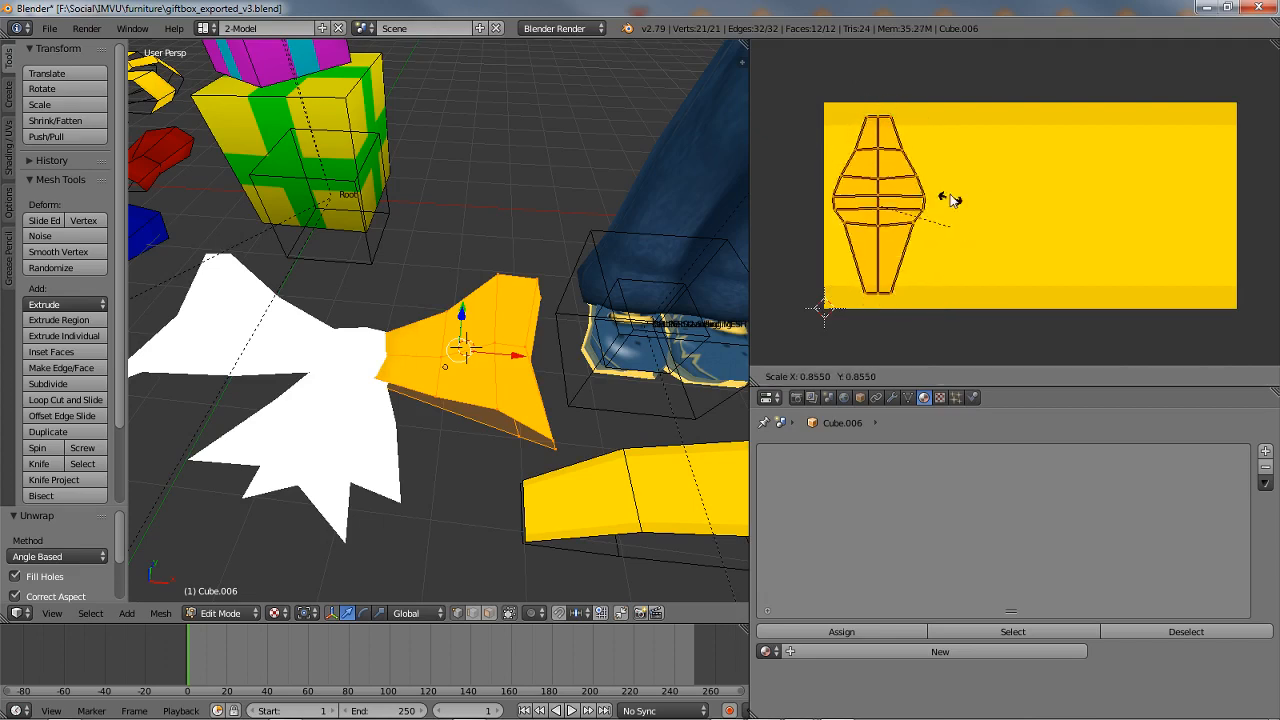
pyautogui.rightClick(958, 188)
pyautogui.press('r')
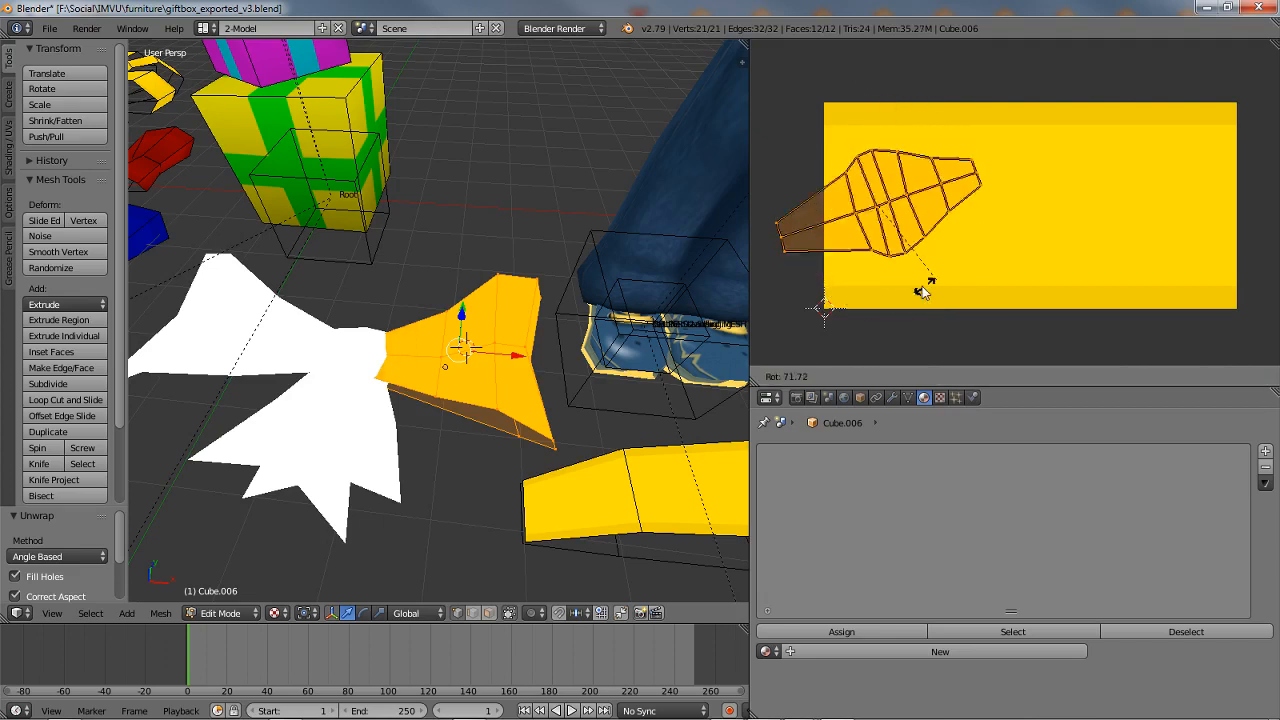
pyautogui.click(904, 288)
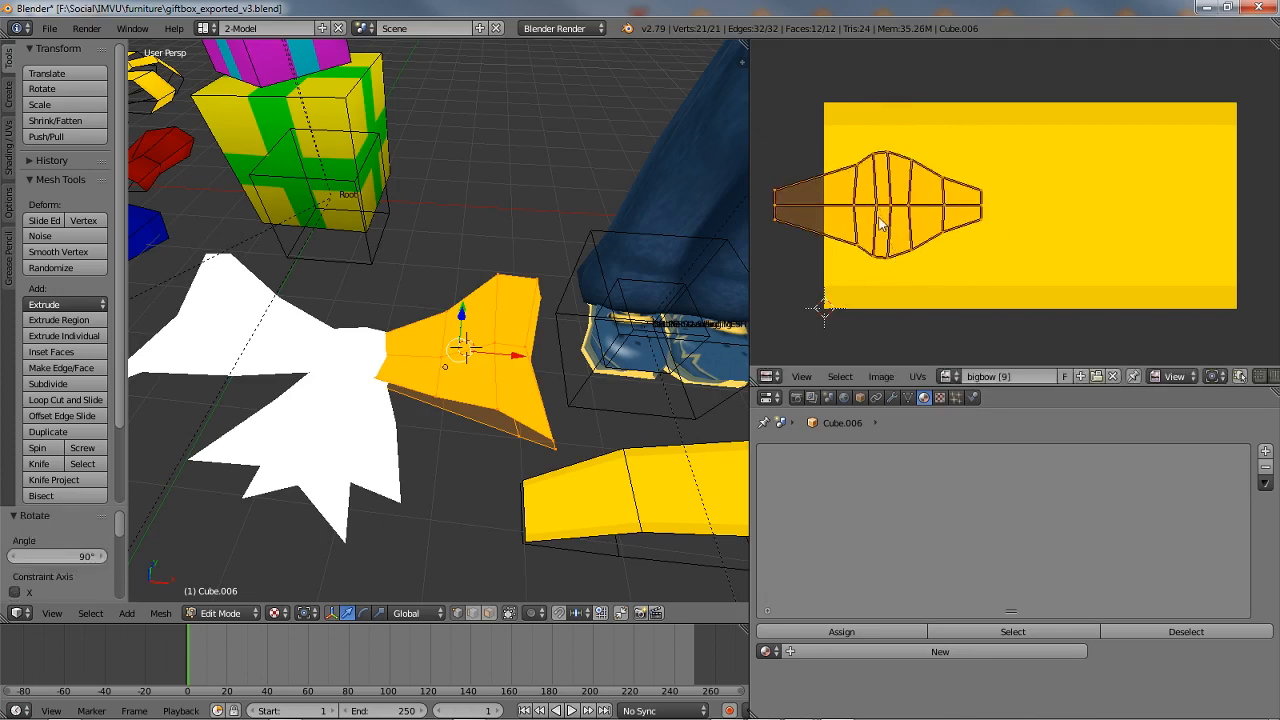
# Step: Move the white loop's UV layout onto the ribbon texture, scale it by about 1.974 and centre it across the image
pyautogui.press('g')
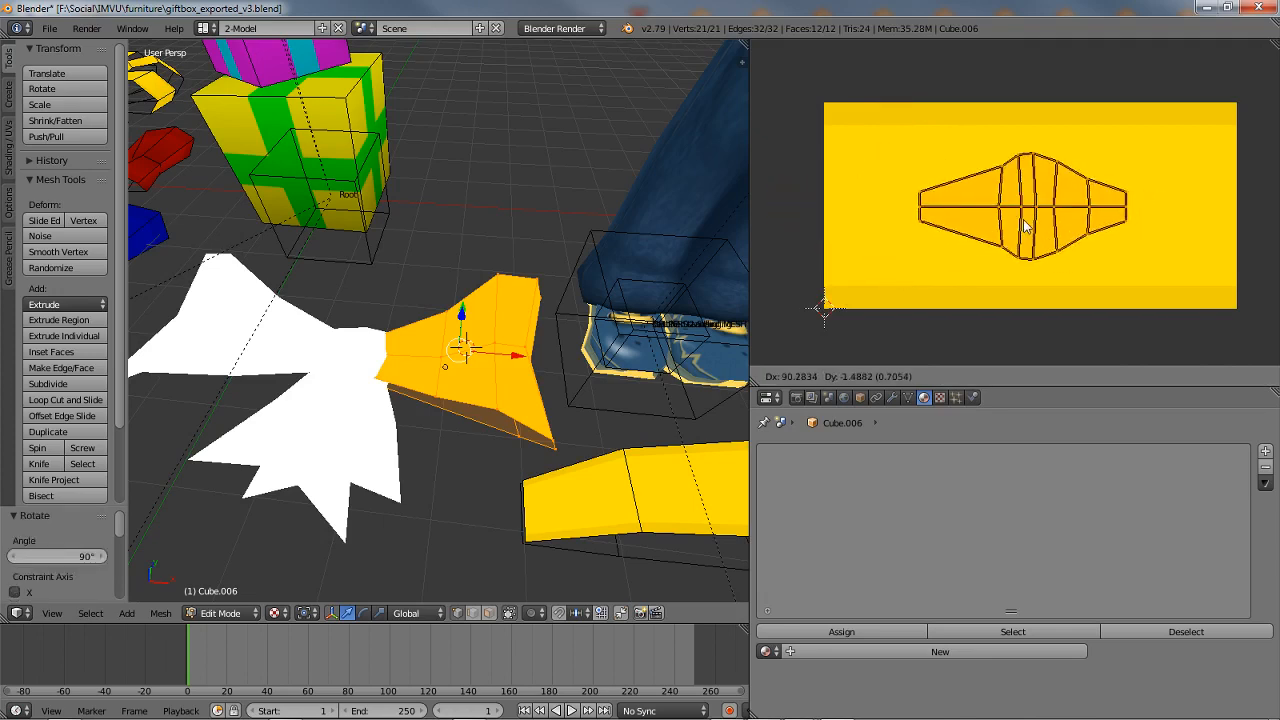
pyautogui.click(1025, 226)
pyautogui.press('s')
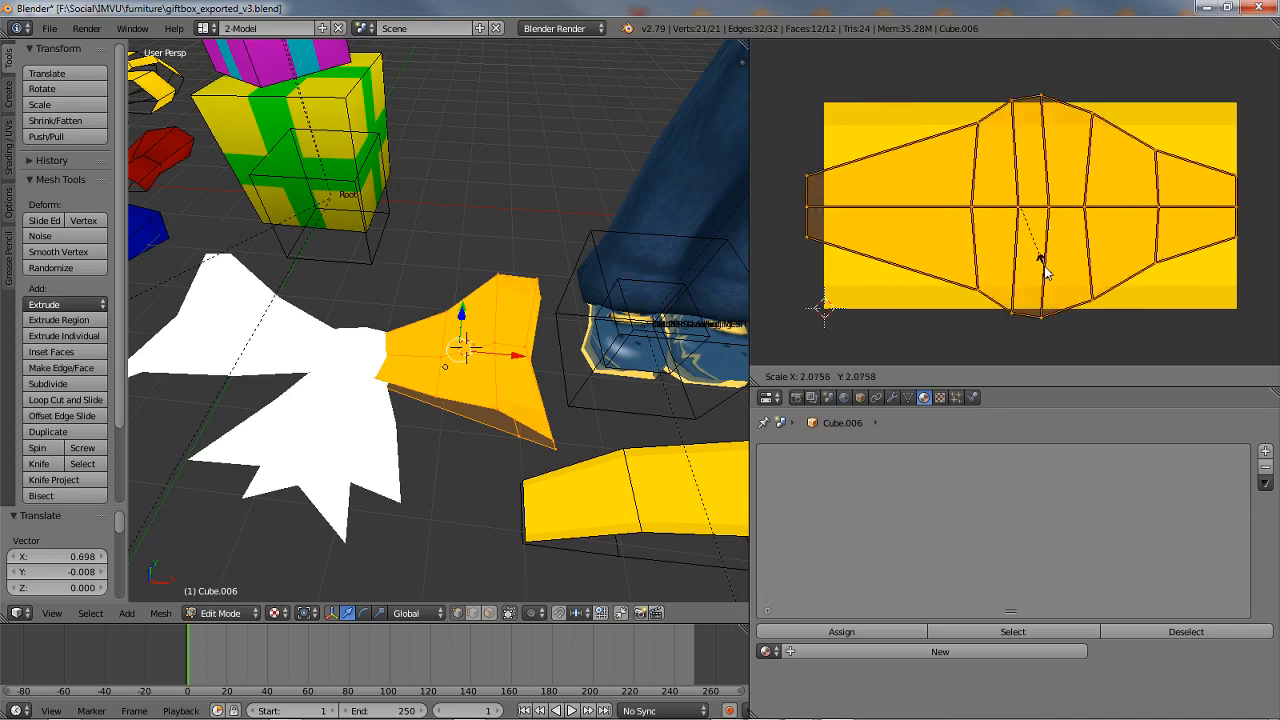
pyautogui.click(1030, 255)
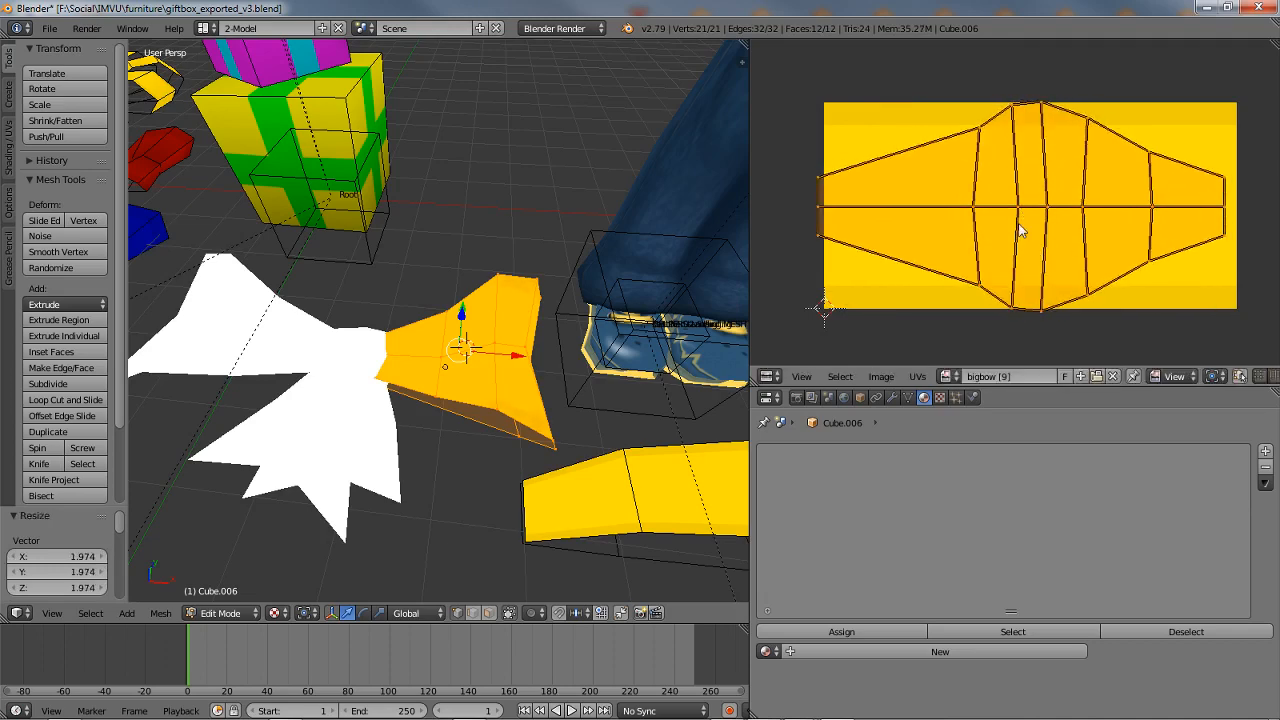
pyautogui.press('g')
pyautogui.click(1030, 231)
# Step: Scale the UV points at the layout's left end by about 3.634 to span the ribbon texture's full height
pyautogui.moveTo(446, 306); pyautogui.dragTo(437, 318, button='middle')
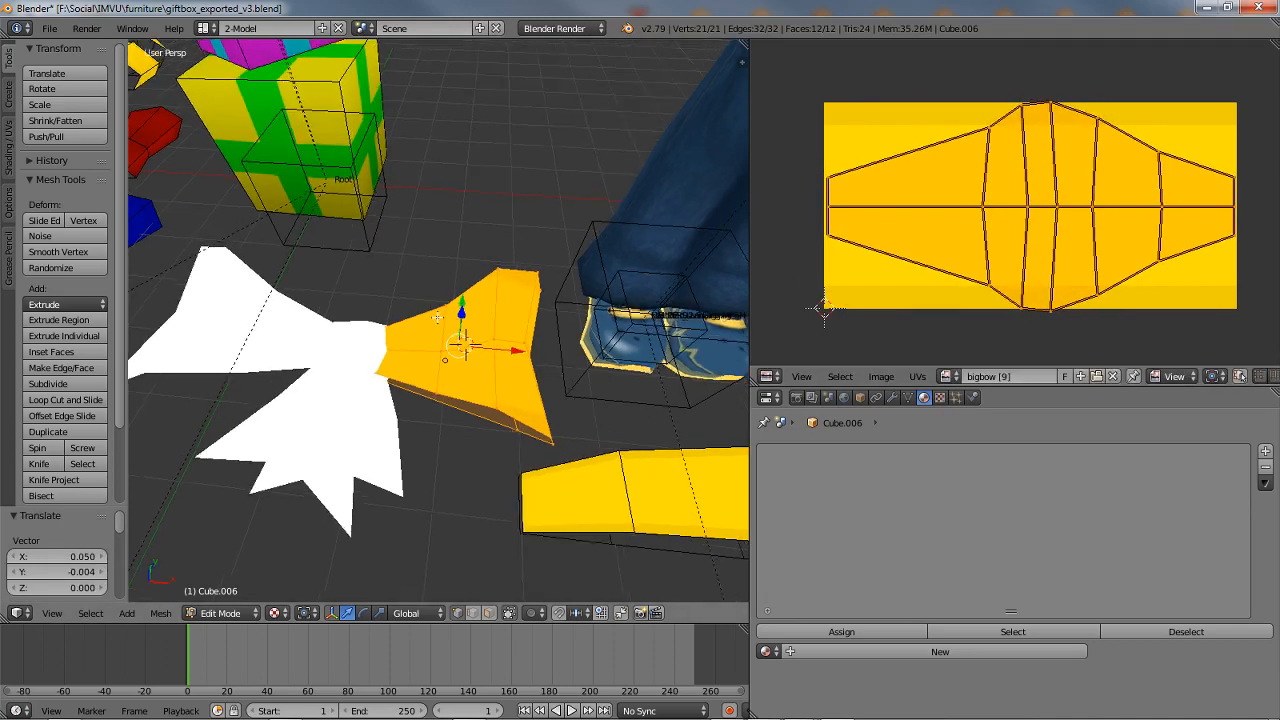
pyautogui.scroll(4, 437, 318)
pyautogui.scroll(3, 370, 287)
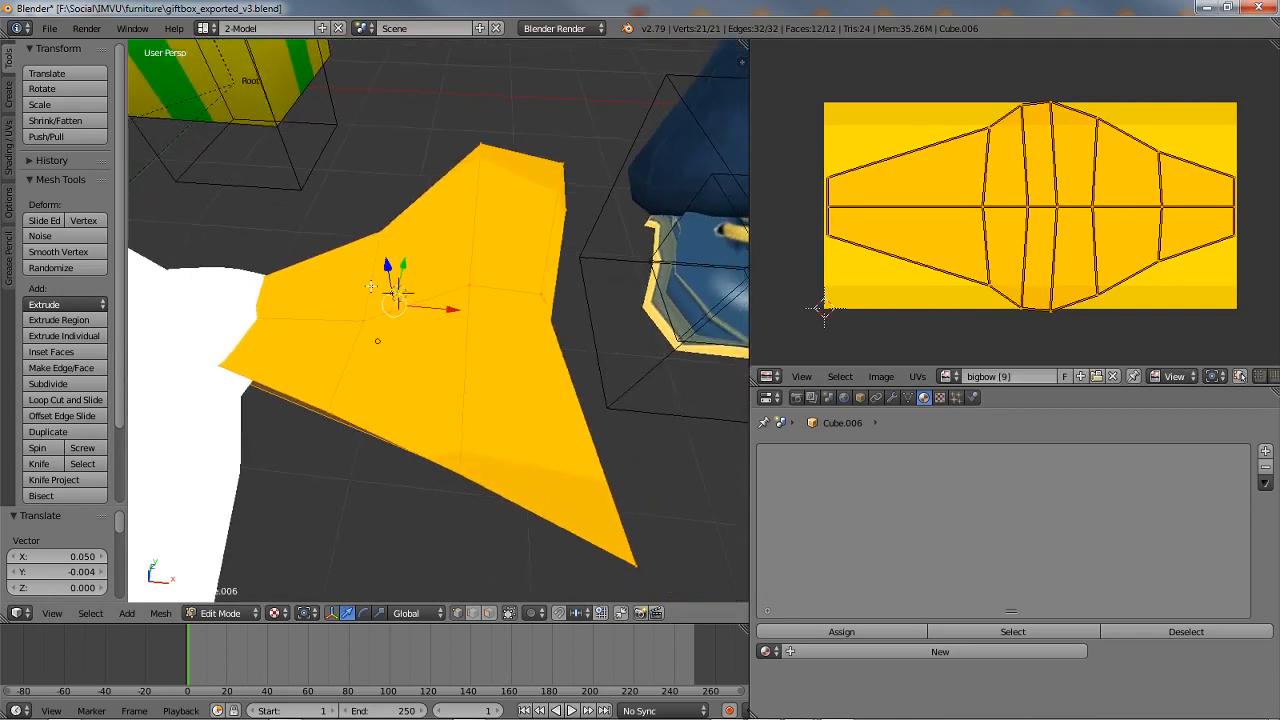
pyautogui.keyDown('shift'); pyautogui.moveTo(371, 287); pyautogui.dragTo(359, 282, button='middle'); pyautogui.keyUp('shift')
pyautogui.press('b')
pyautogui.moveTo(822, 168); pyautogui.dragTo(829, 183)
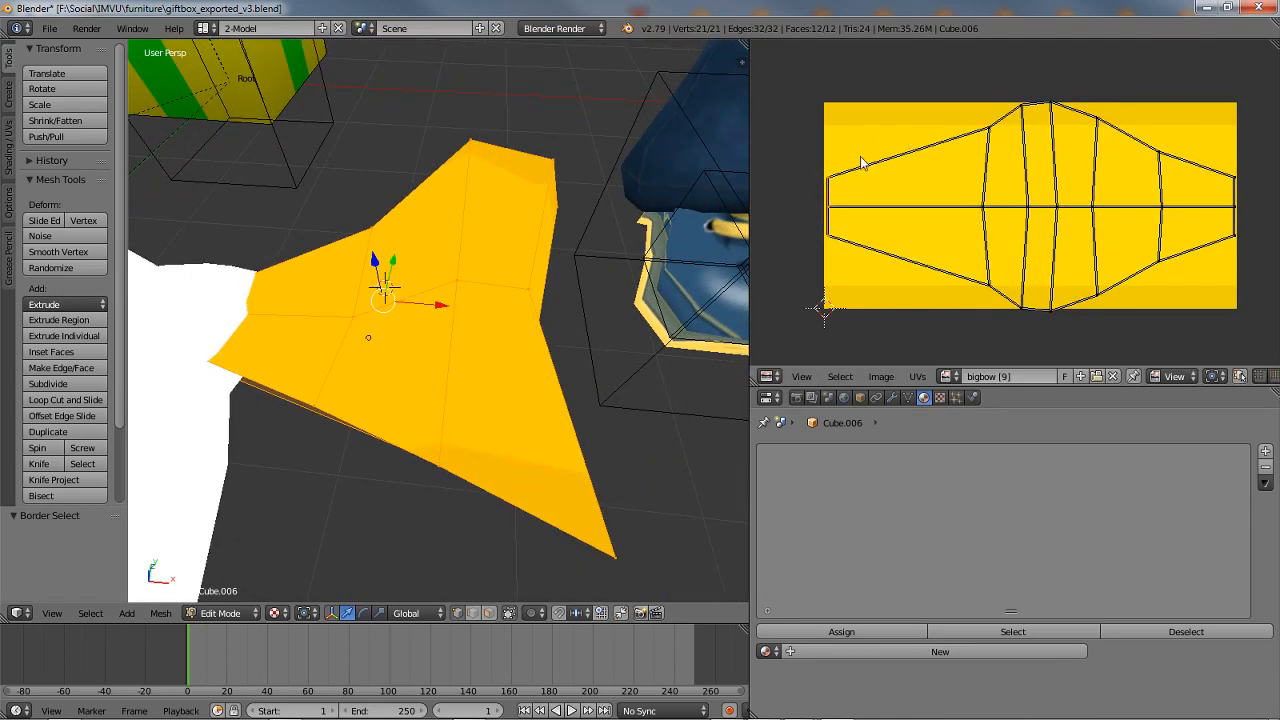
pyautogui.press('s')
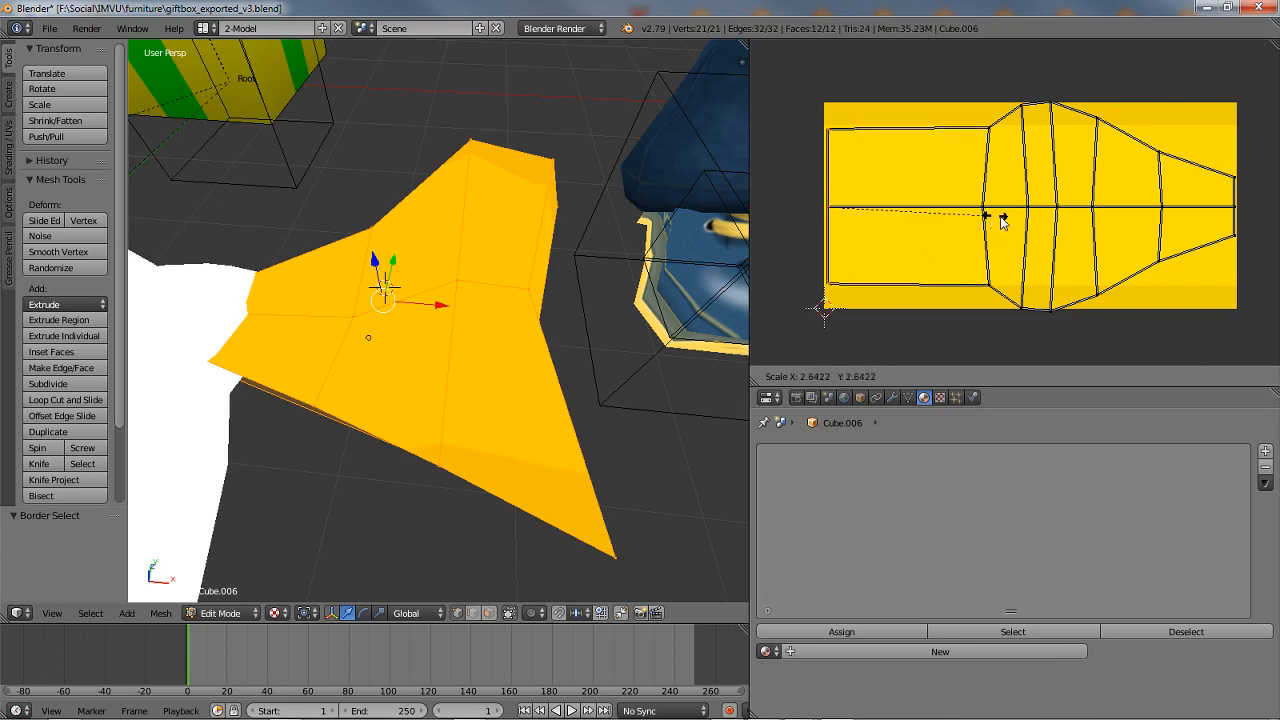
pyautogui.click(1047, 214)
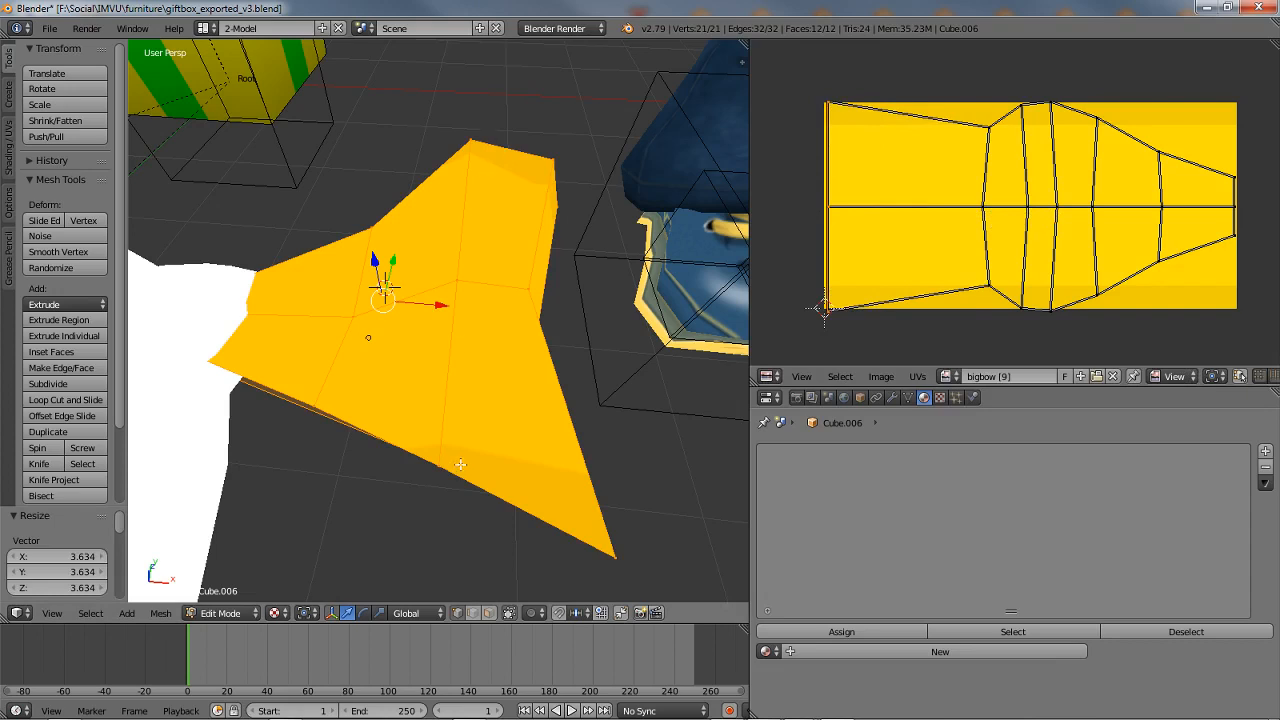
# Step: Scale the second UV column from the left end by about 1.306 to reach the texture's upper and lower borders
pyautogui.press('a')
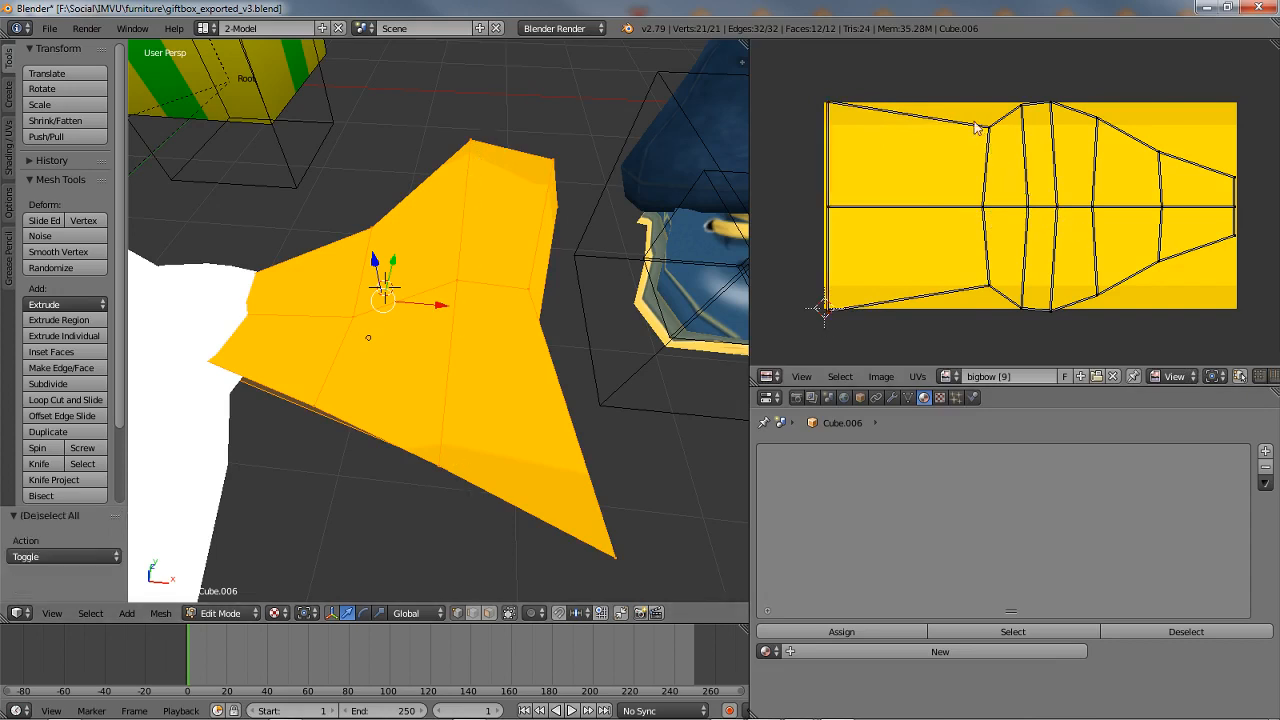
pyautogui.press('b')
pyautogui.moveTo(969, 110); pyautogui.dragTo(1007, 318)
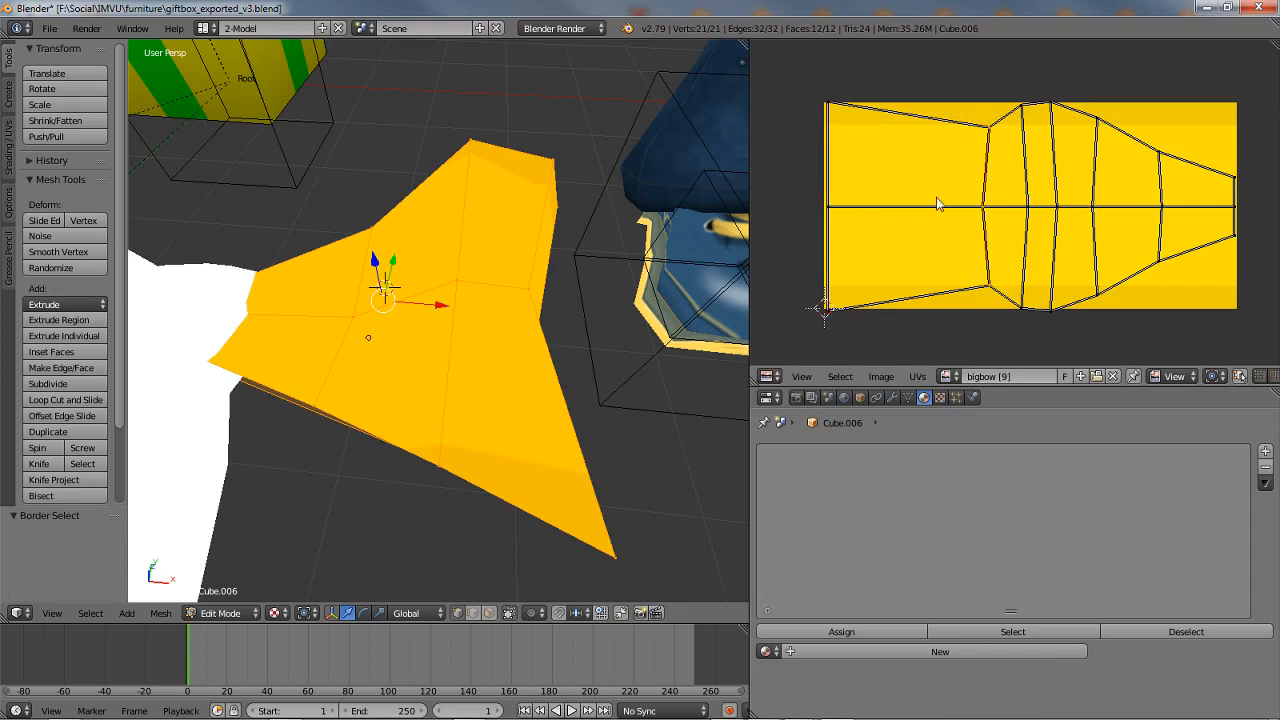
pyautogui.moveTo(1026, 207); pyautogui.dragTo(992, 208, button='middle')
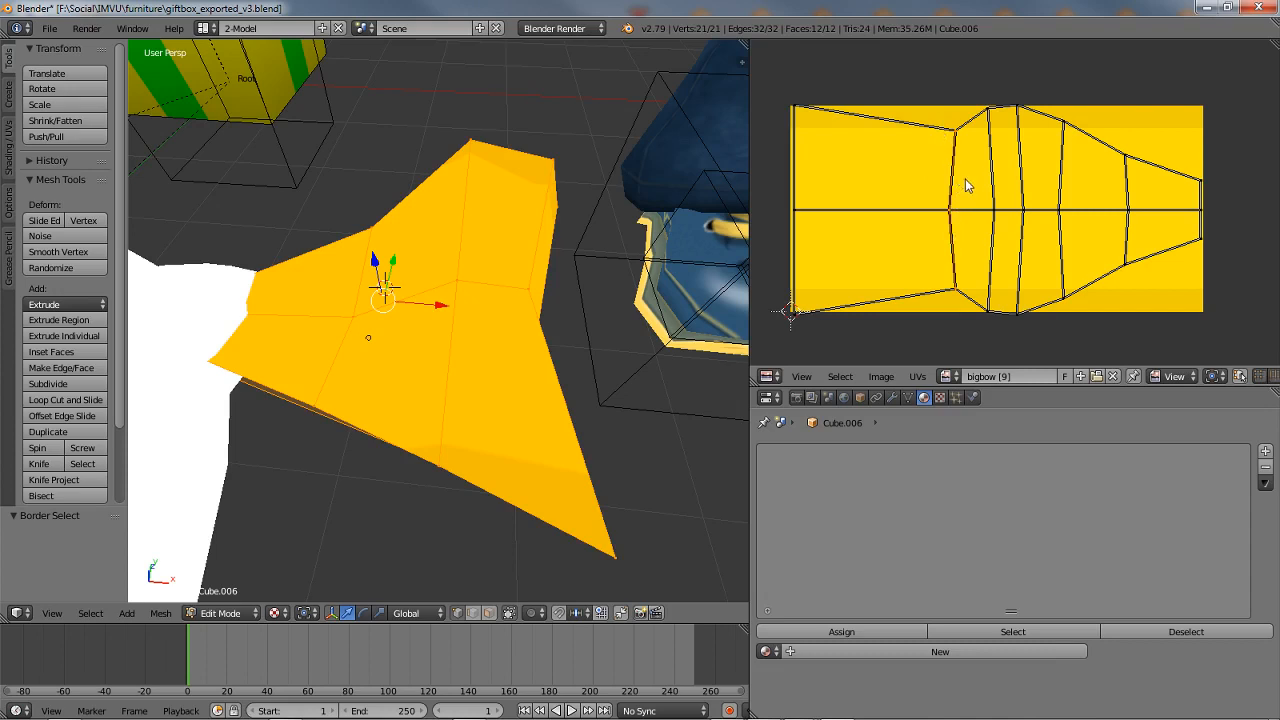
pyautogui.press('s')
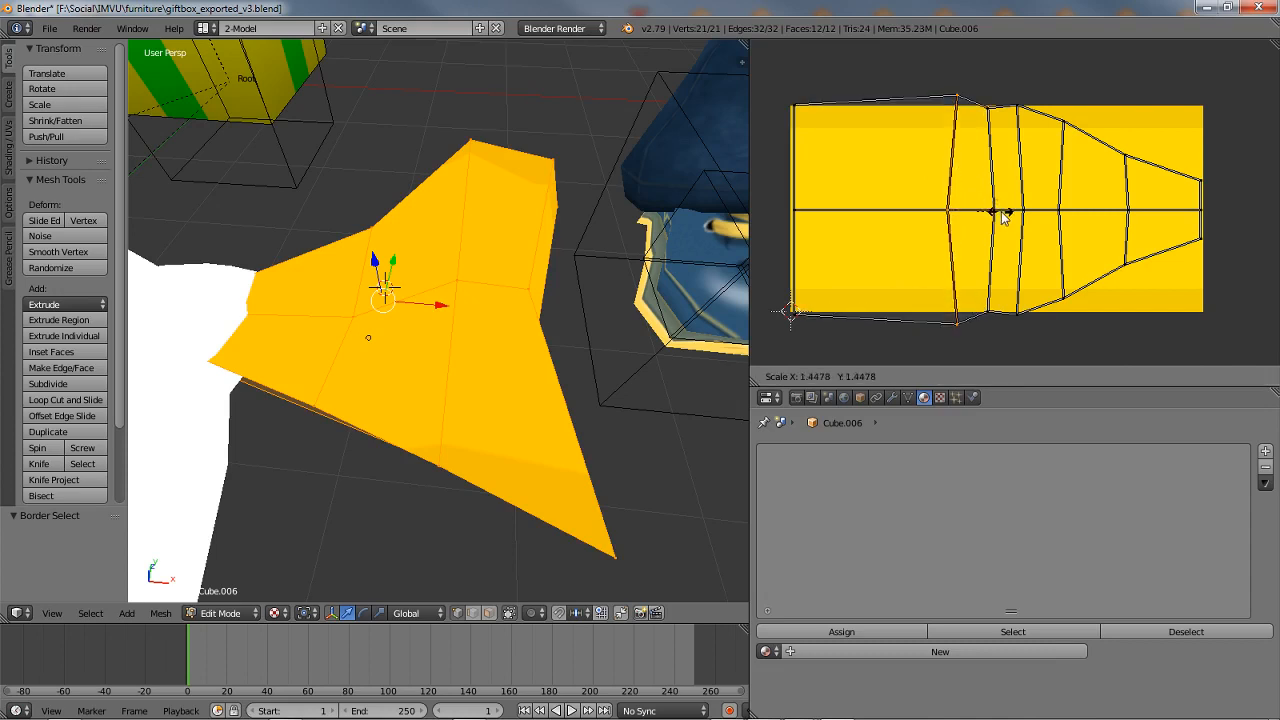
pyautogui.click(996, 212)
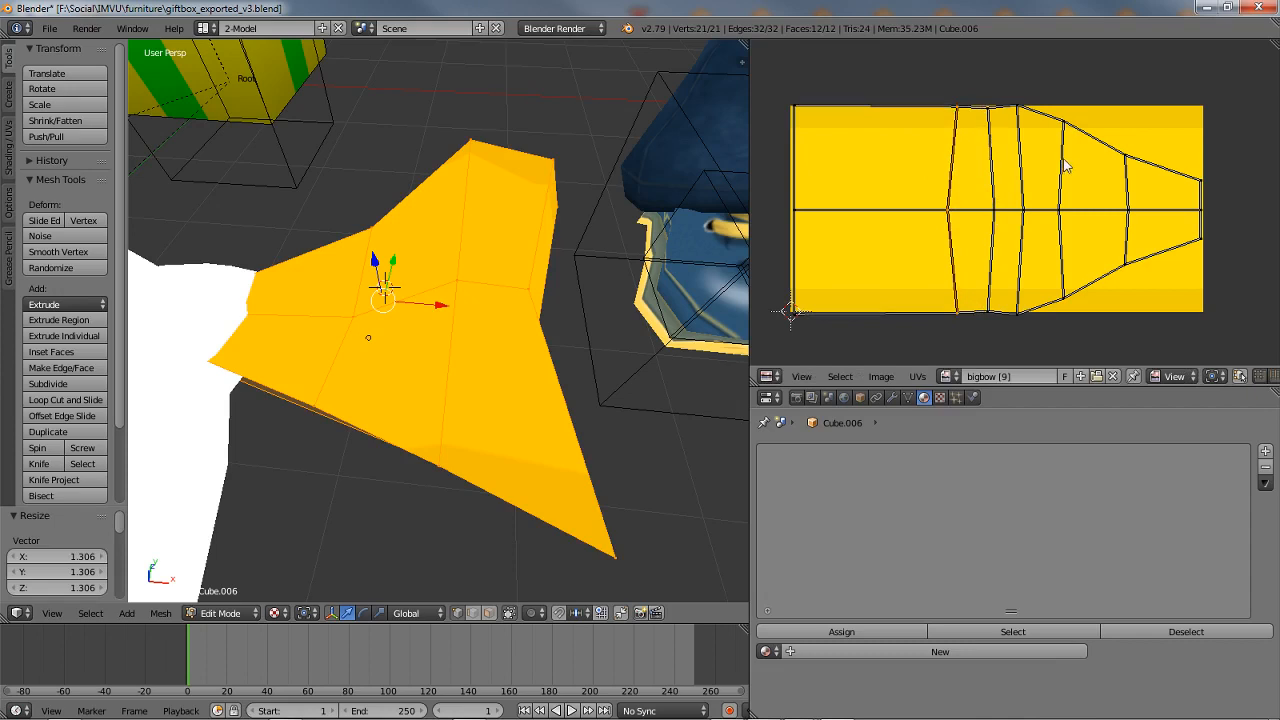
# Step: Scale the third UV column from the right end by about 1.164 to match the texture's height
pyautogui.press('a')
pyautogui.press('b')
pyautogui.moveTo(1046, 100); pyautogui.dragTo(1100, 334)
pyautogui.press('s')
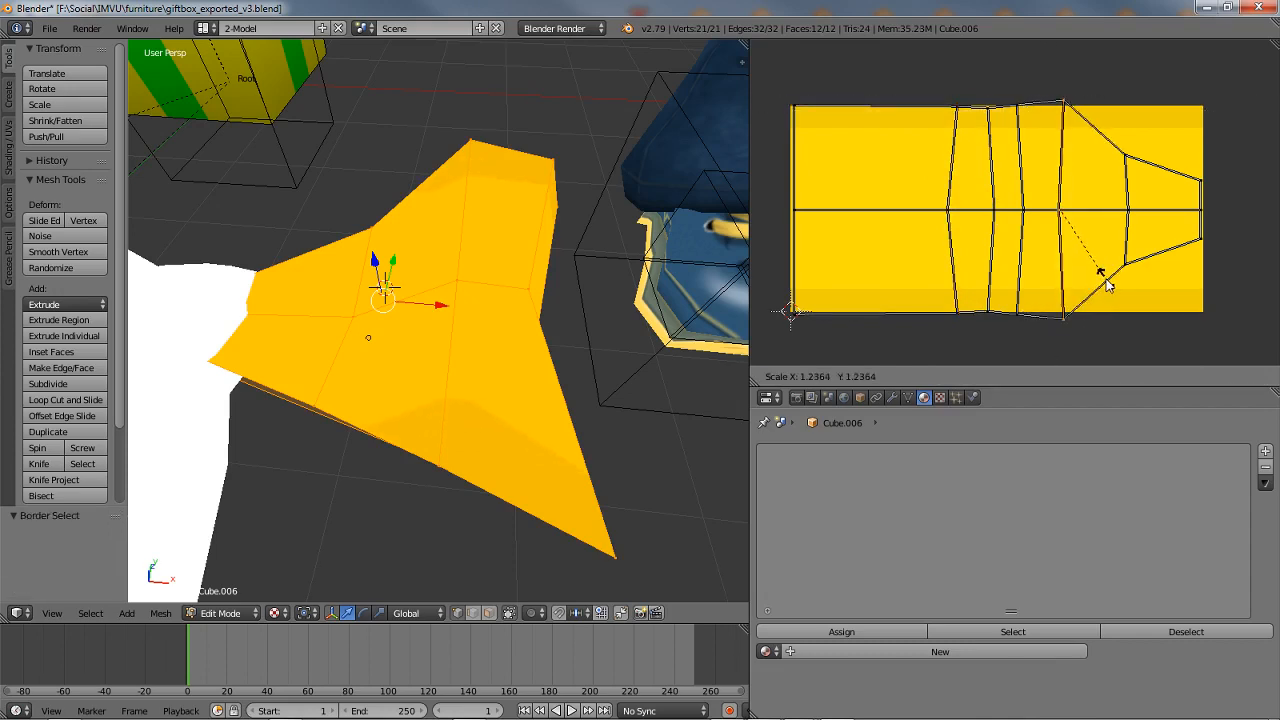
pyautogui.click(1105, 283)
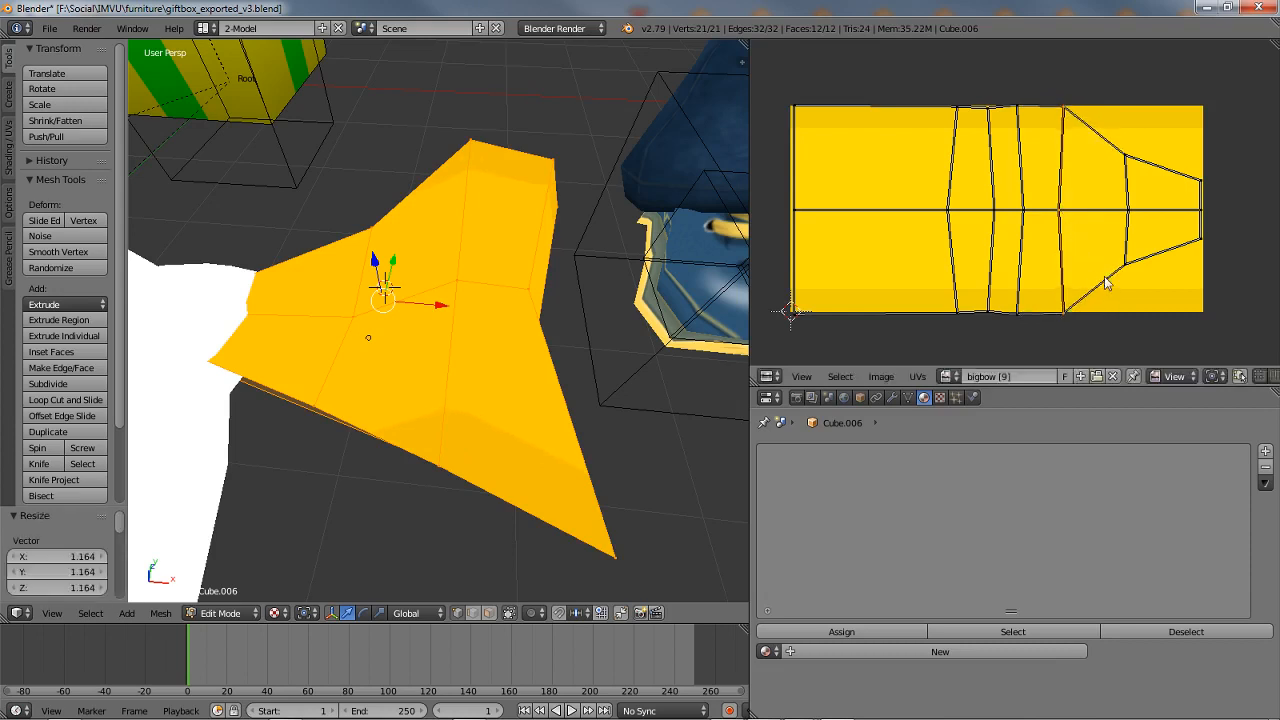
# Step: Scale the UV column beside the right end out to the texture's upper and lower borders
pyautogui.press('a')
pyautogui.press('b')
pyautogui.moveTo(1112, 126); pyautogui.dragTo(1160, 309)
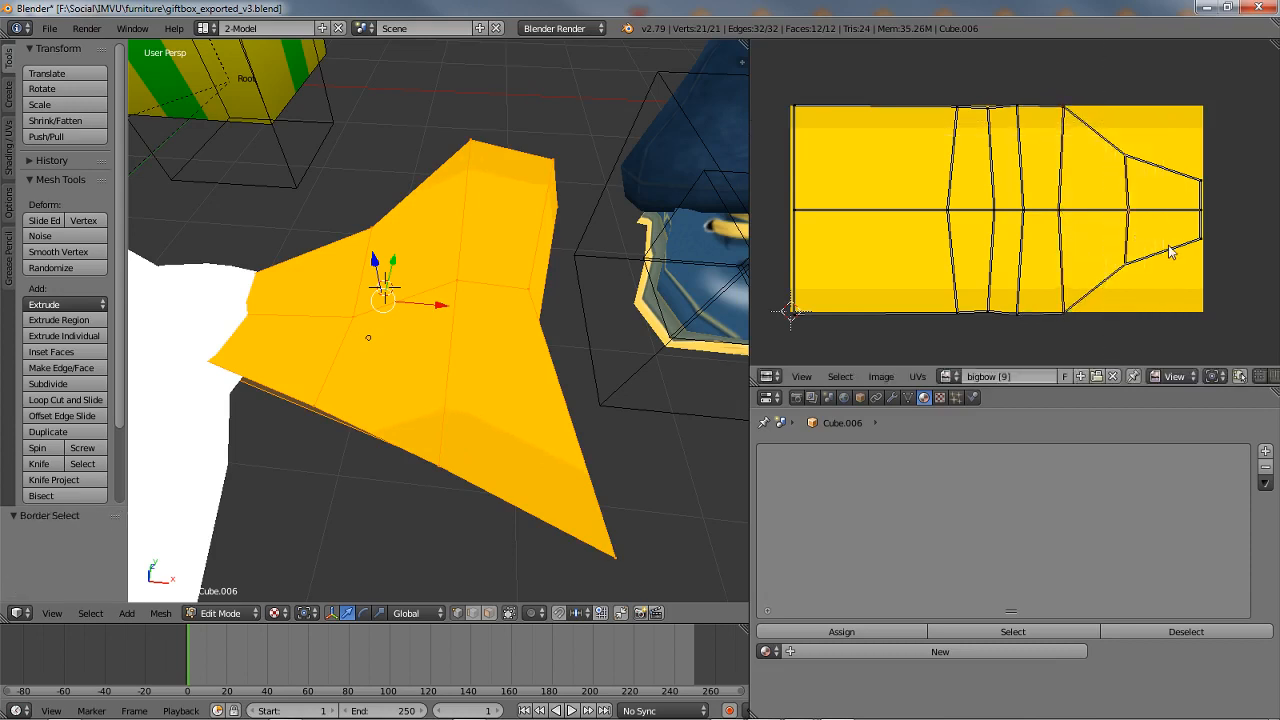
pyautogui.press('s')
pyautogui.click(1205, 276)
# Step: Scale the UV points at the layout's right end by about 3.597 to fill the texture's full height
pyautogui.press('a')
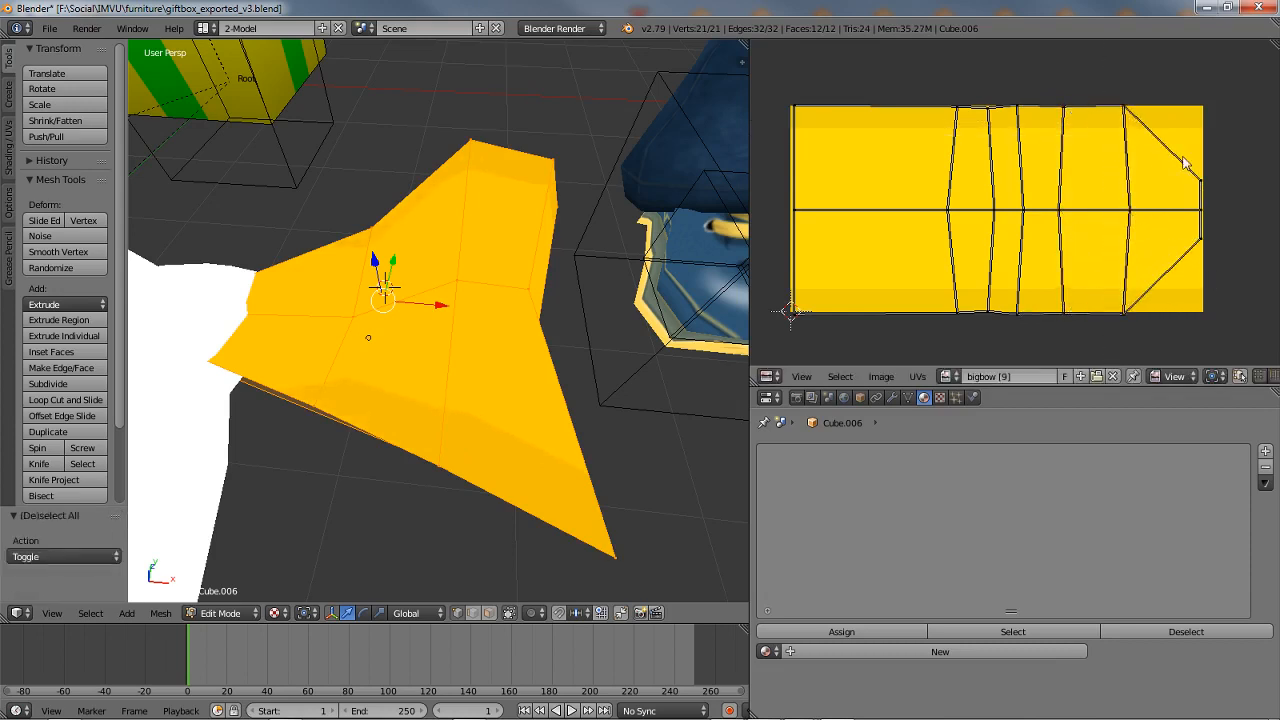
pyautogui.press('b')
pyautogui.moveTo(1204, 172); pyautogui.dragTo(1242, 294)
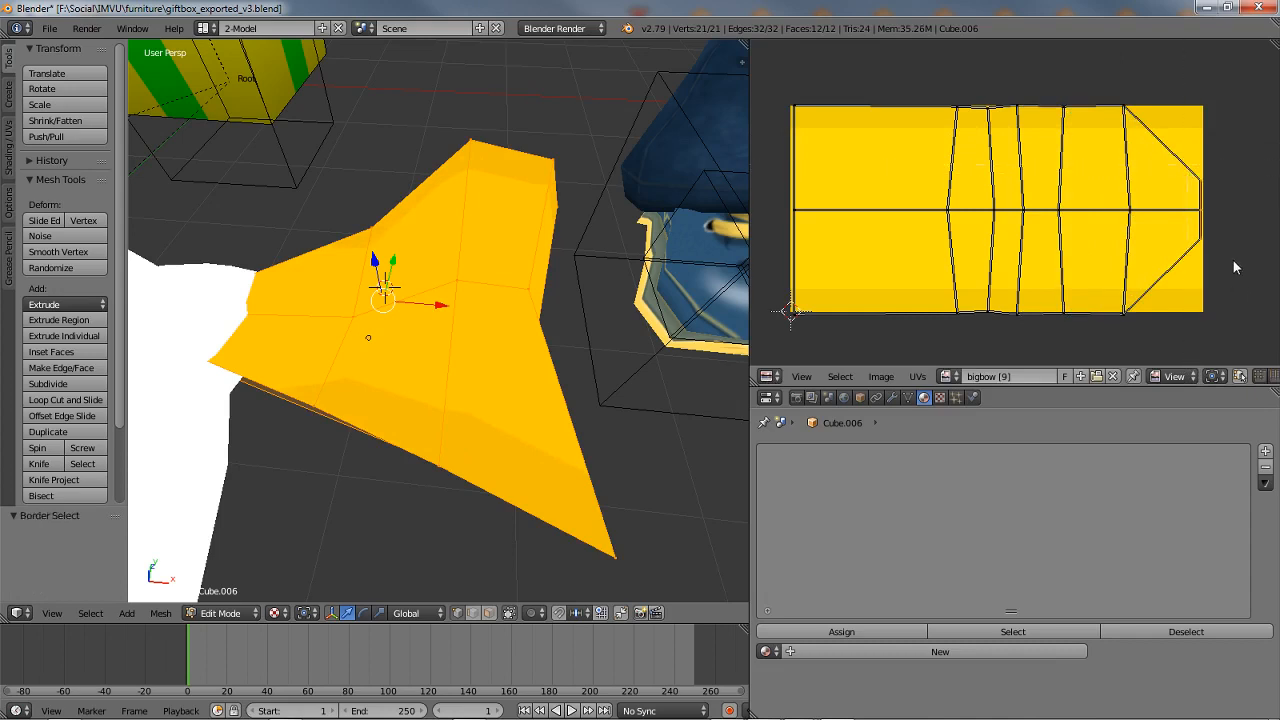
pyautogui.press('s')
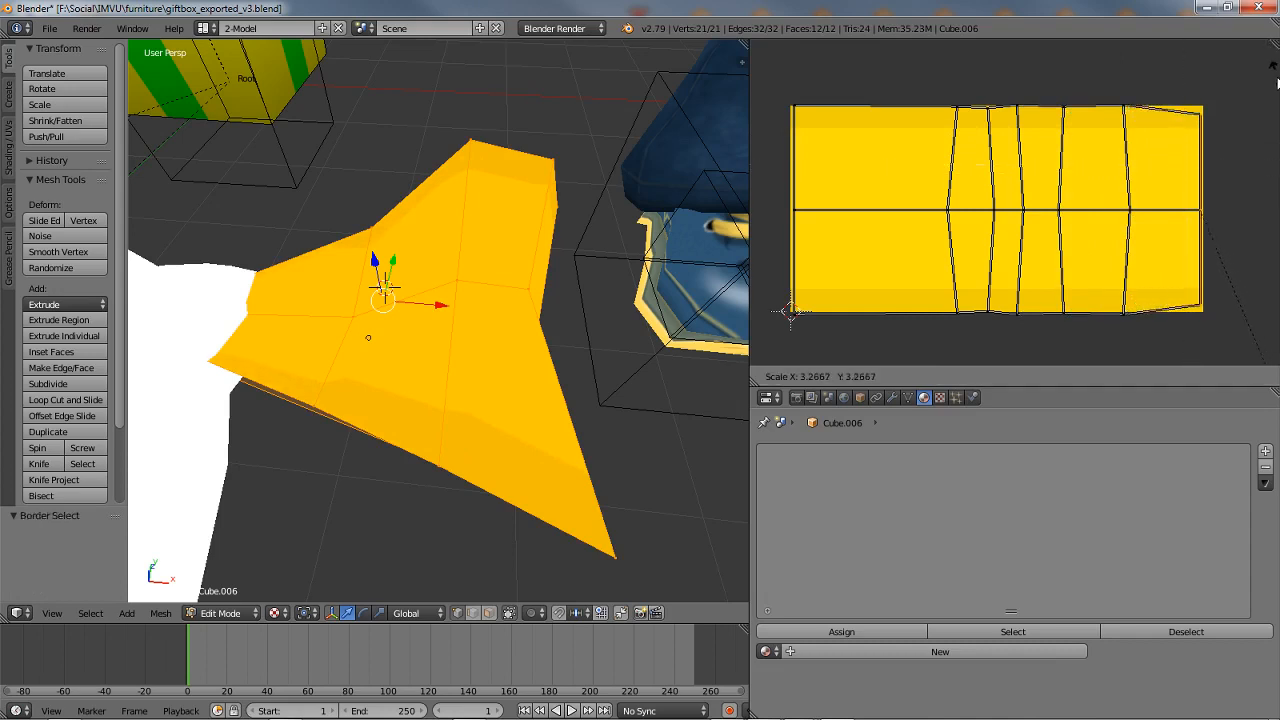
pyautogui.click(1276, 81)
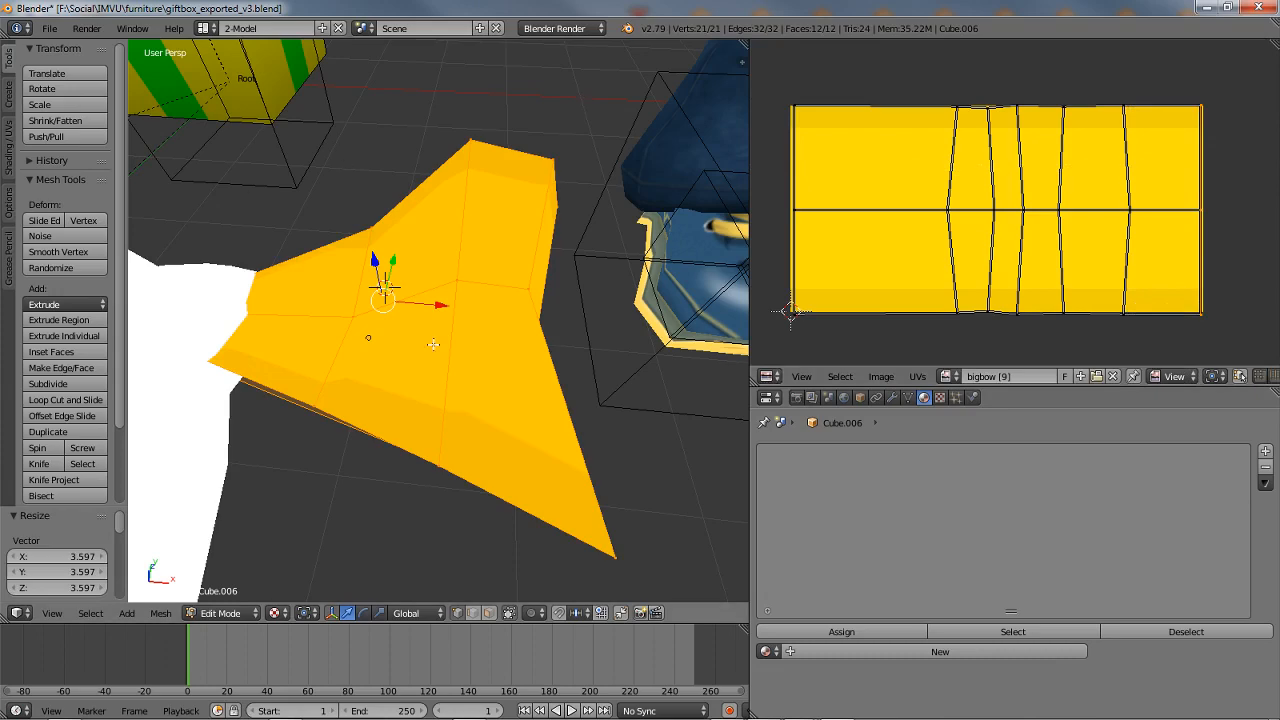
# Step: Return to Object Mode and examine the textured loop's darker ribbon borders from several angles
pyautogui.moveTo(433, 344); pyautogui.dragTo(488, 324, button='middle')
pyautogui.press('Tab')
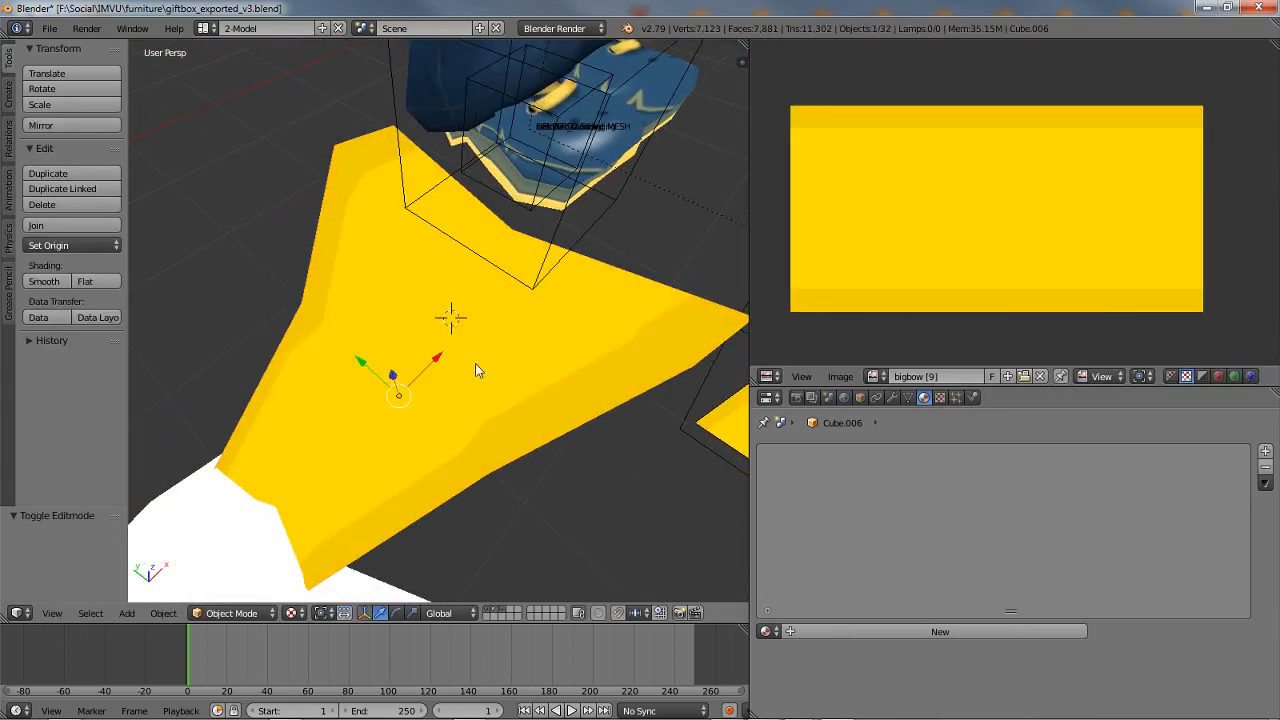
pyautogui.scroll(-2, 534, 394)
pyautogui.moveTo(534, 394); pyautogui.dragTo(411, 350, button='middle')
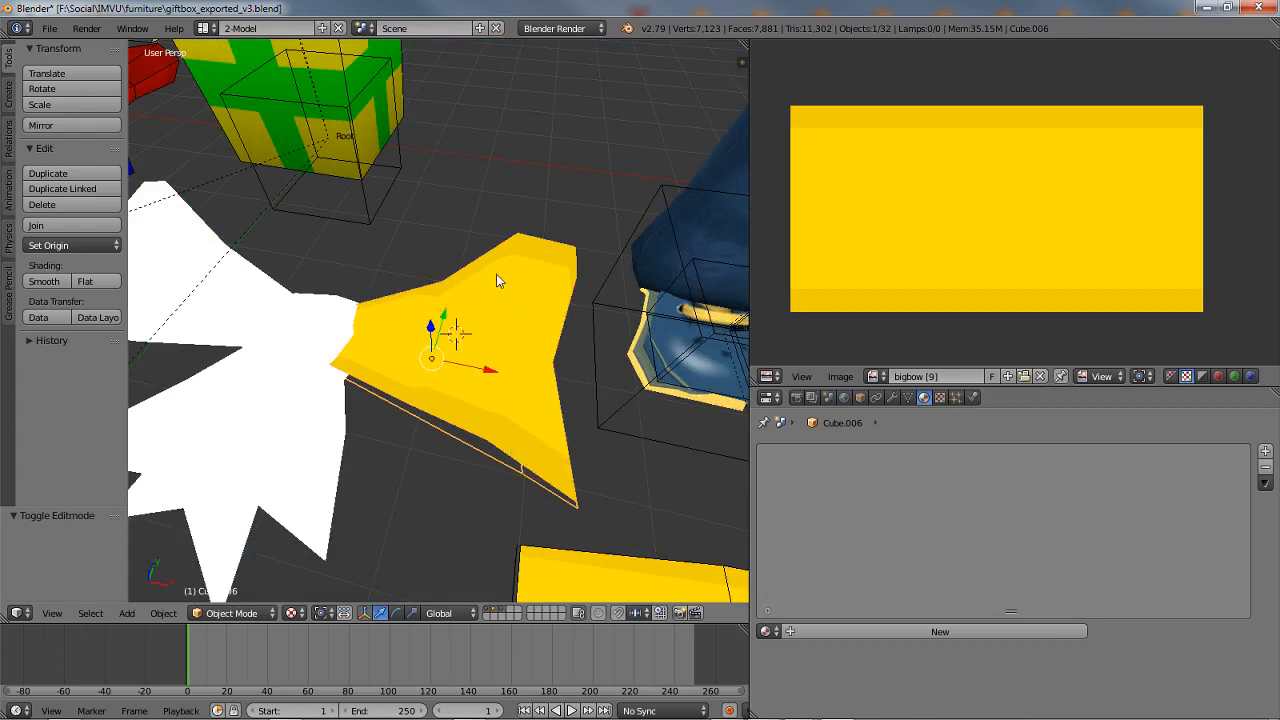
pyautogui.moveTo(496, 274); pyautogui.dragTo(392, 294, button='middle')
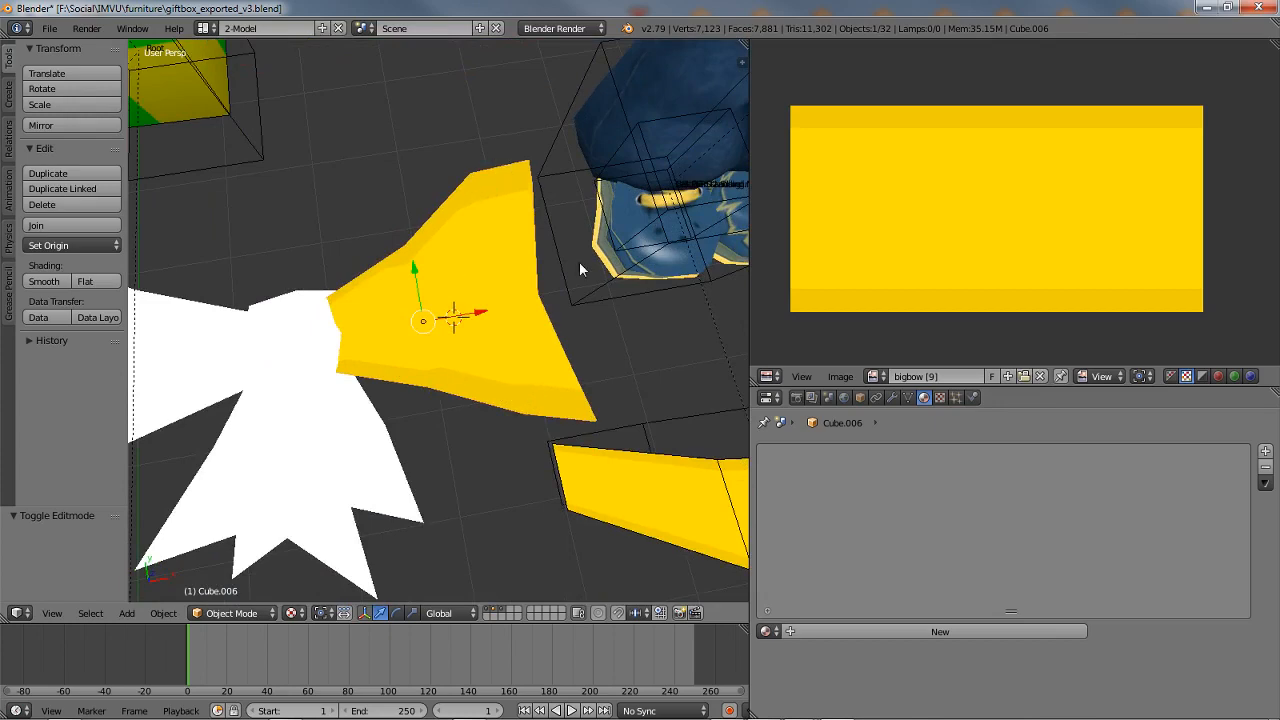
pyautogui.moveTo(579, 261); pyautogui.dragTo(516, 295, button='middle')
pyautogui.scroll(-3, 551, 258)
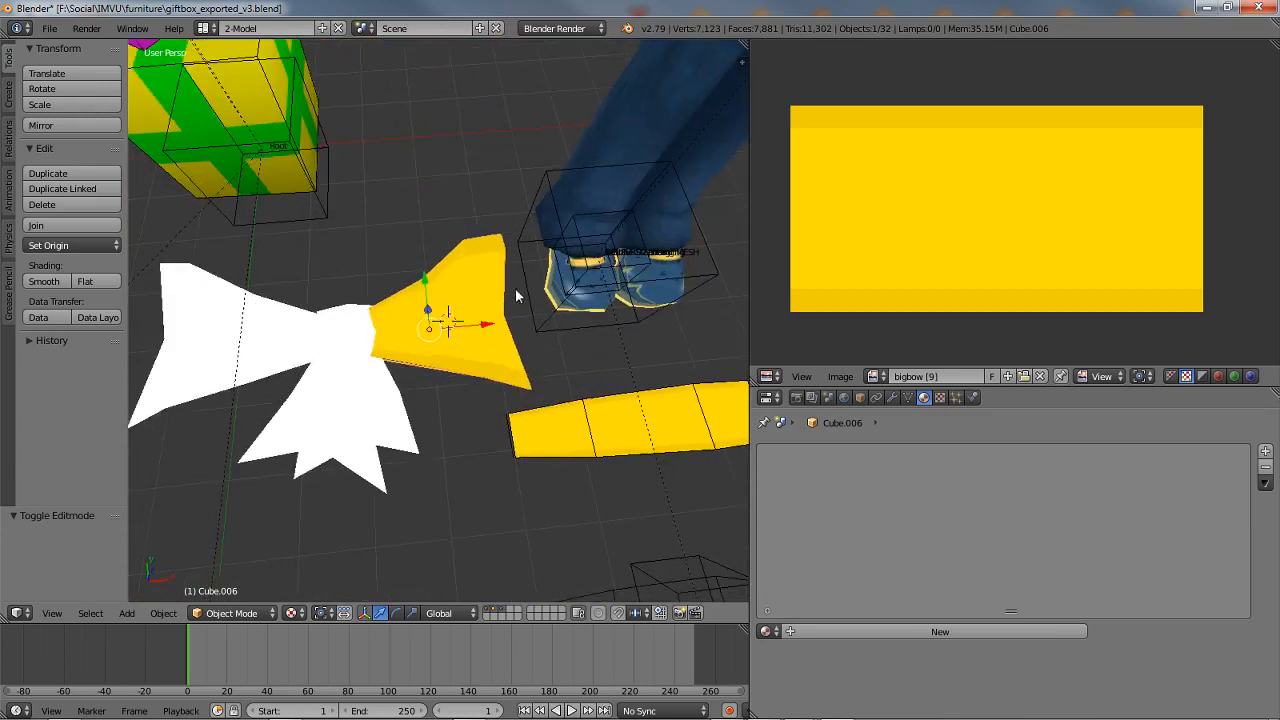
pyautogui.moveTo(320, 371); pyautogui.dragTo(420, 391, button='middle')
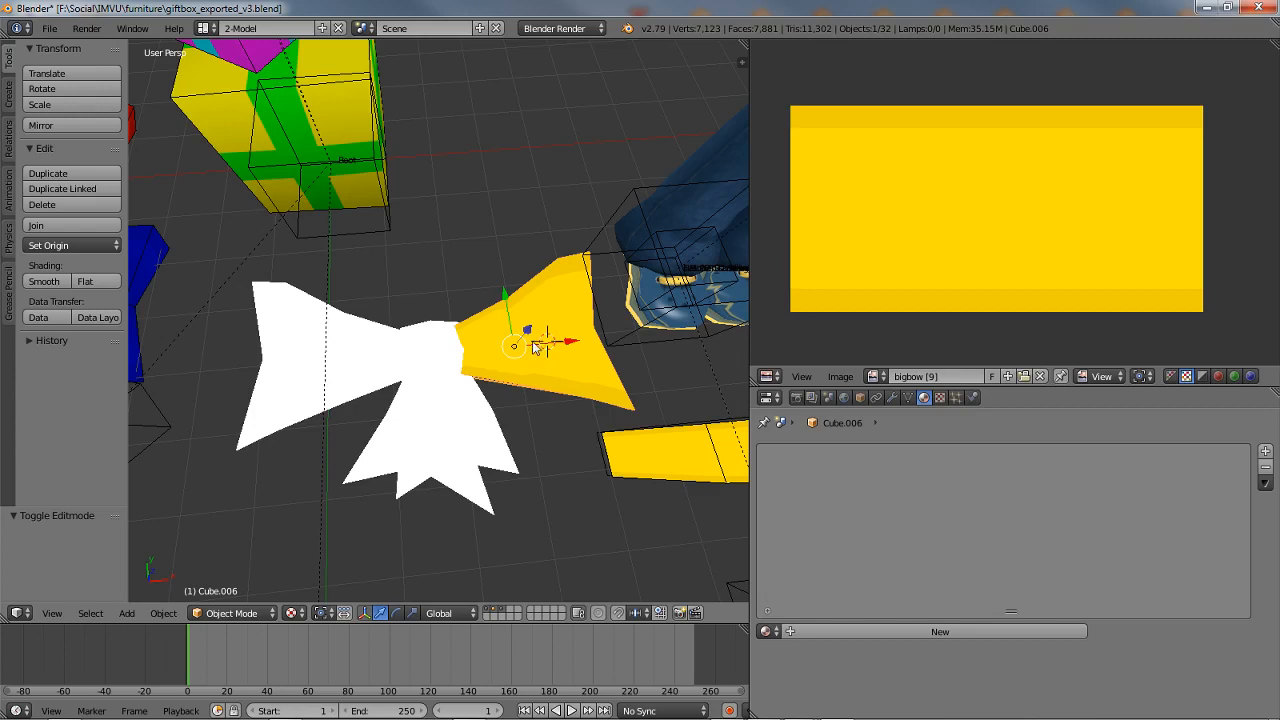
# Step: Duplicate the textured yellow loop in place and leave only the copy selected
pyautogui.hotkey('shift', 'd')
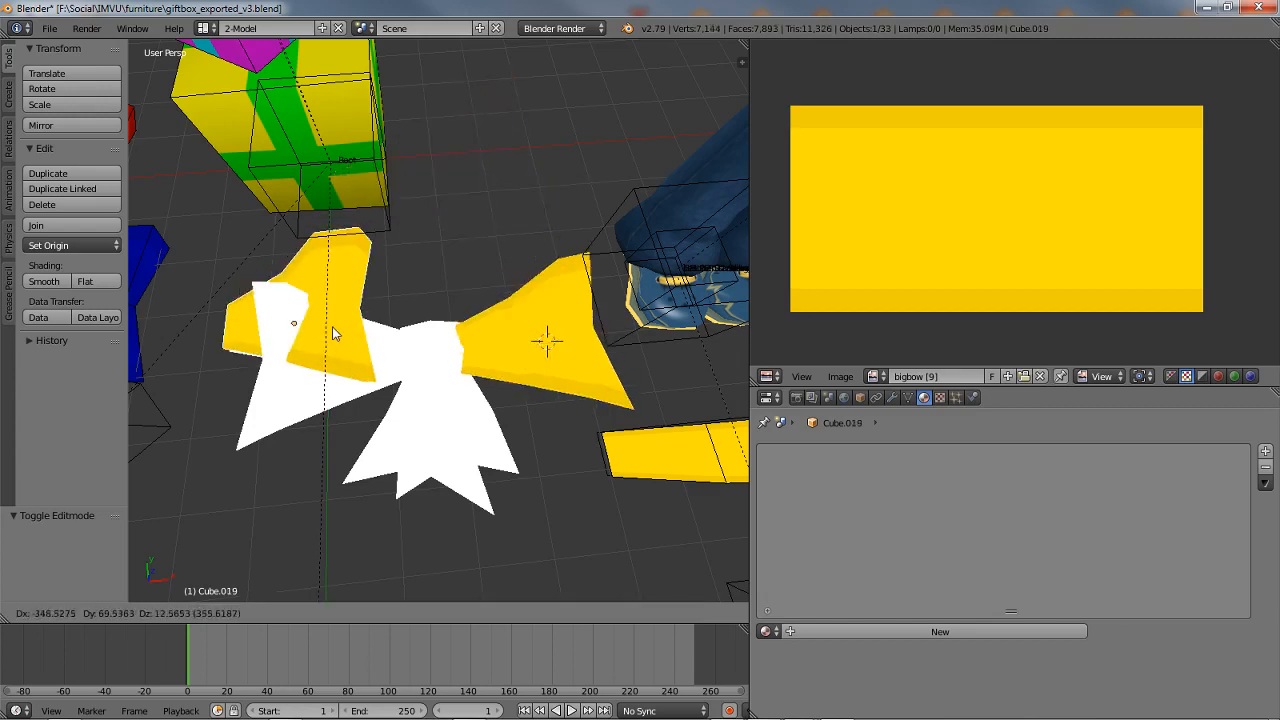
pyautogui.rightClick(417, 291)
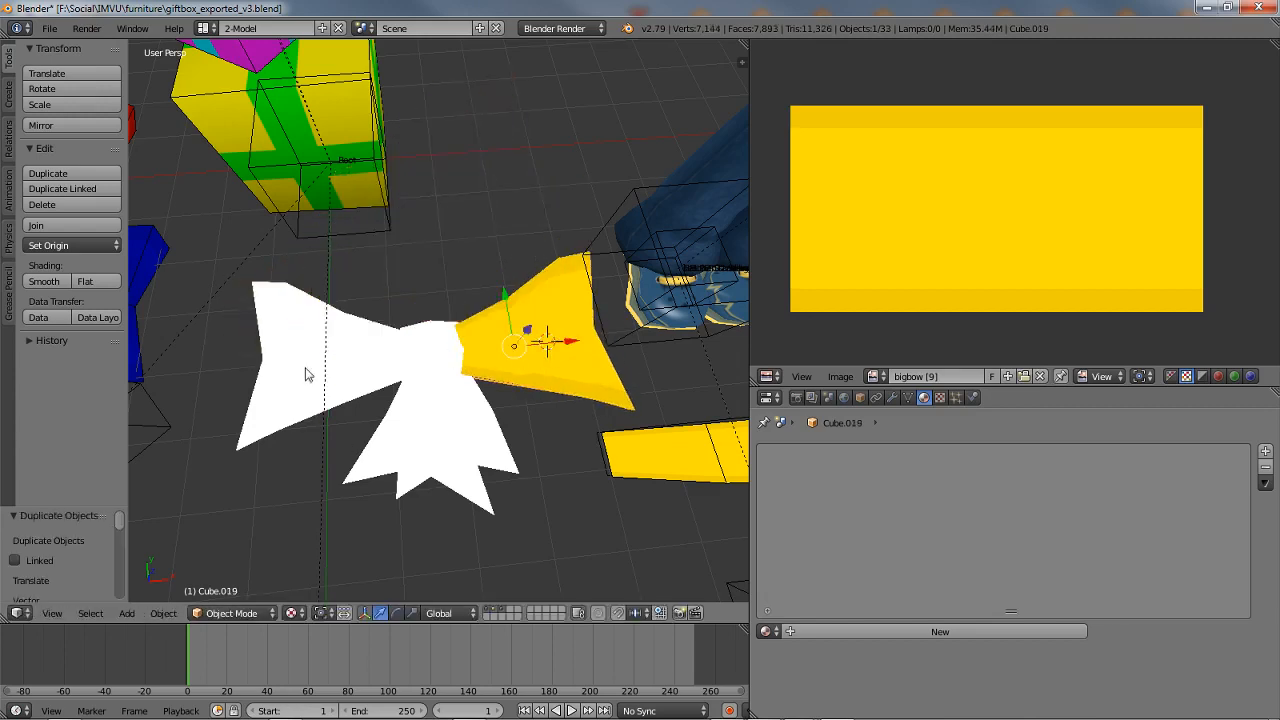
pyautogui.rightClick(284, 337)
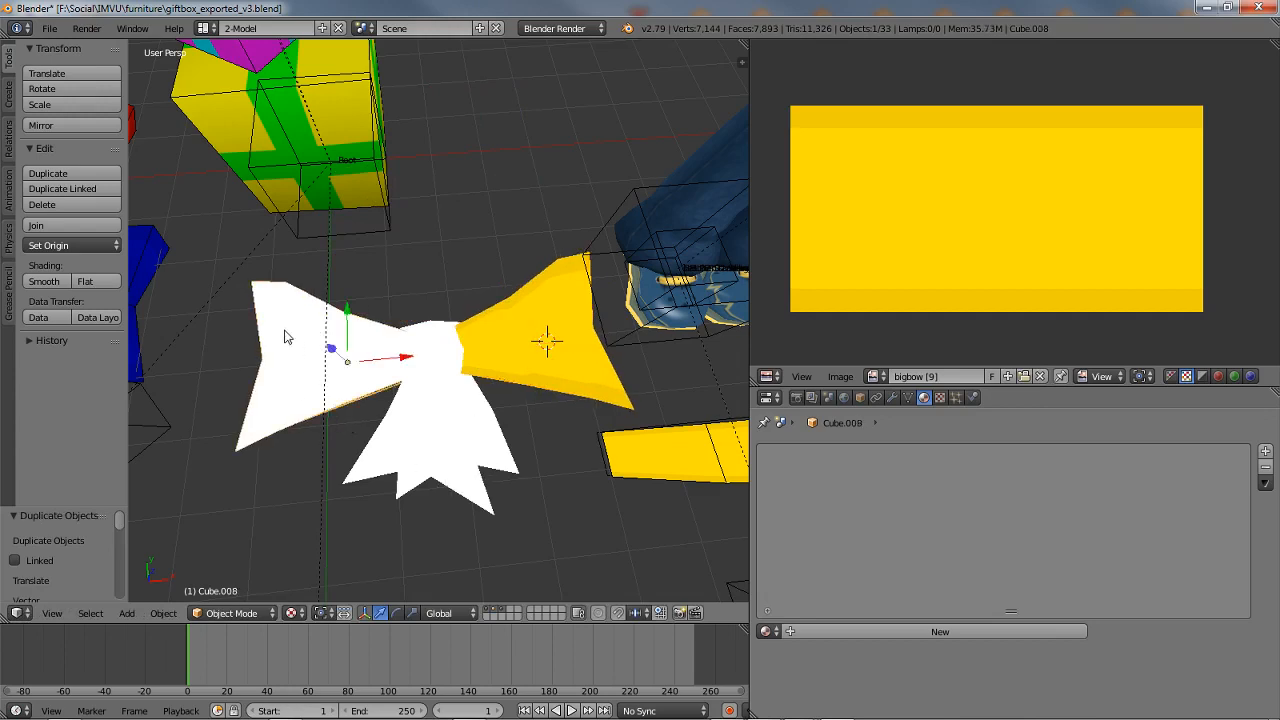
pyautogui.keyDown('shift'); pyautogui.rightClick(386, 471); pyautogui.keyUp('shift')
pyautogui.keyDown('shift'); pyautogui.rightClick(445, 455); pyautogui.keyUp('shift')
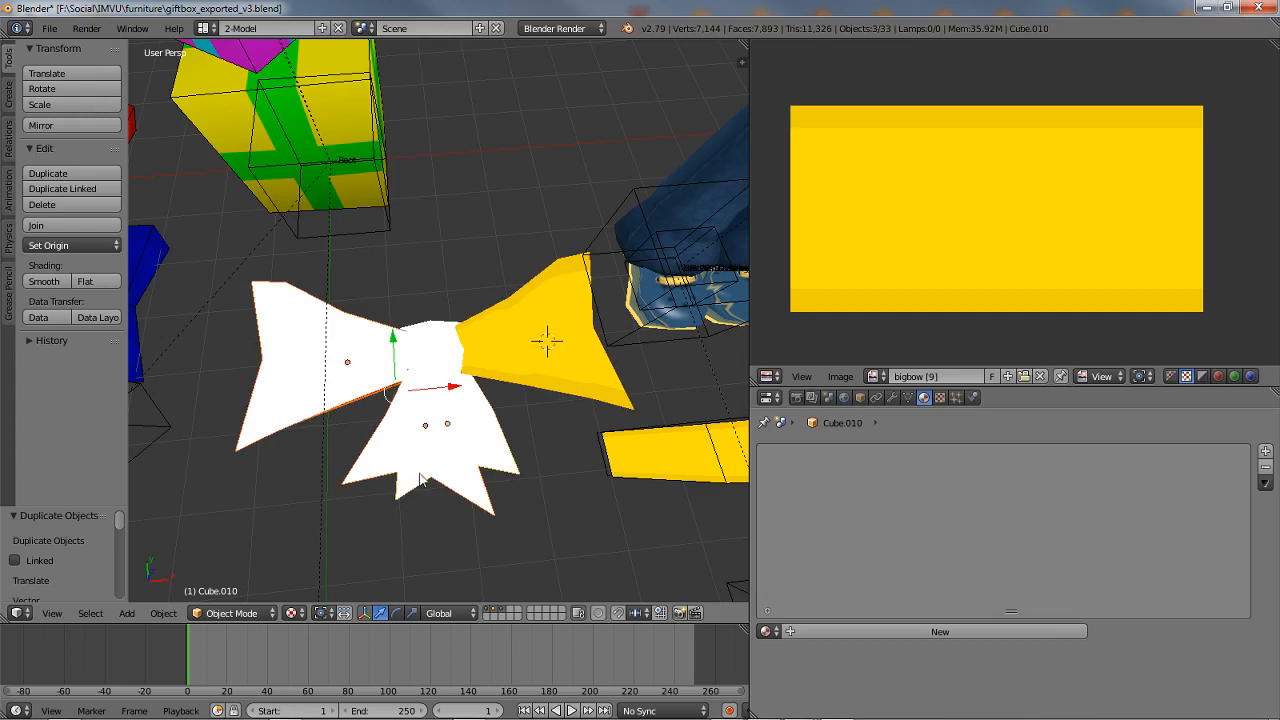
pyautogui.rightClick(548, 354)
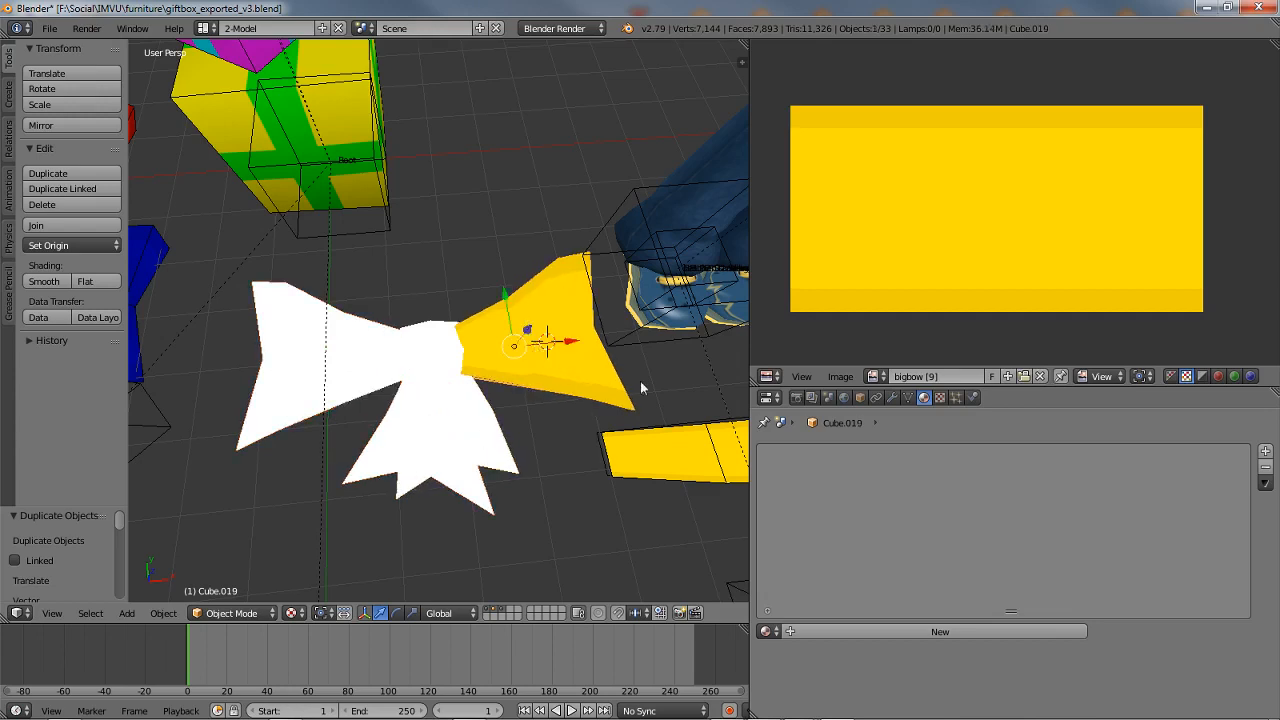
# Step: Rotate the copied loop 180° about the global Z axis
pyautogui.press('g')
pyautogui.press('Escape')
pyautogui.press('r')
pyautogui.press('z')
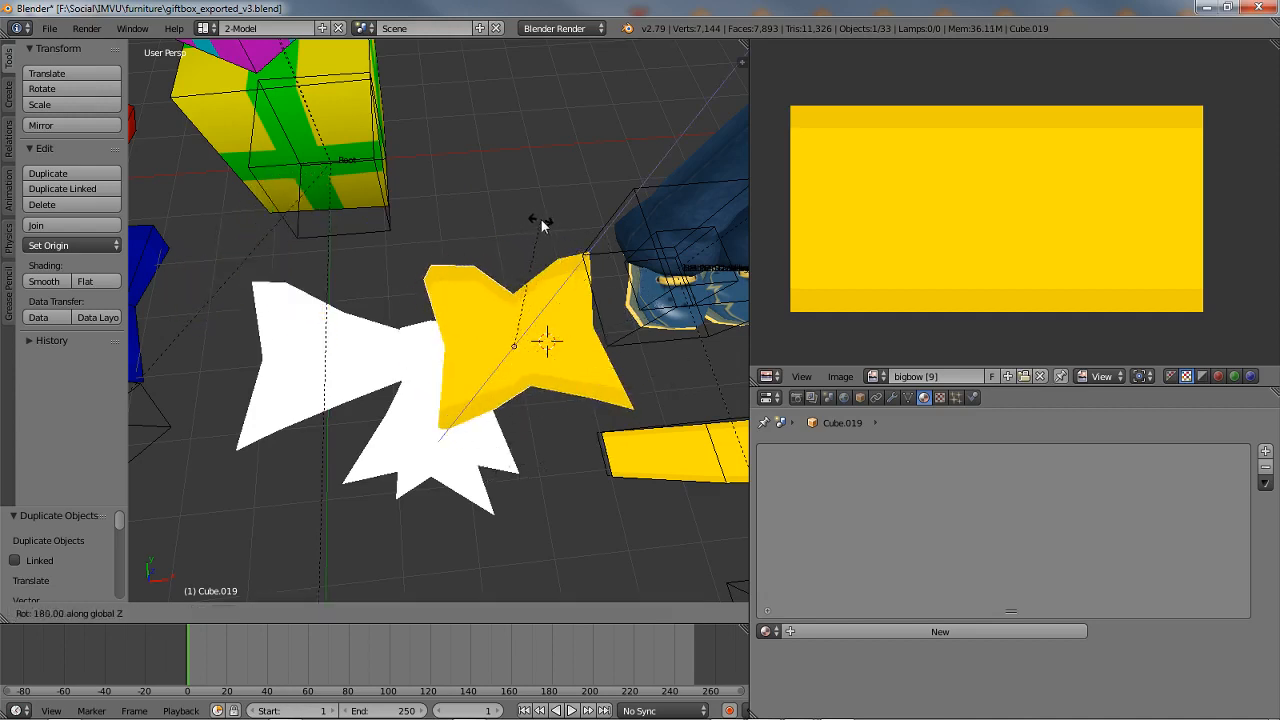
pyautogui.click(540, 218)
# Step: Move the copied loop about -266.616 along X and 4.947 along Z to overlay the opposite white loop
pyautogui.press('g')
pyautogui.press('x')
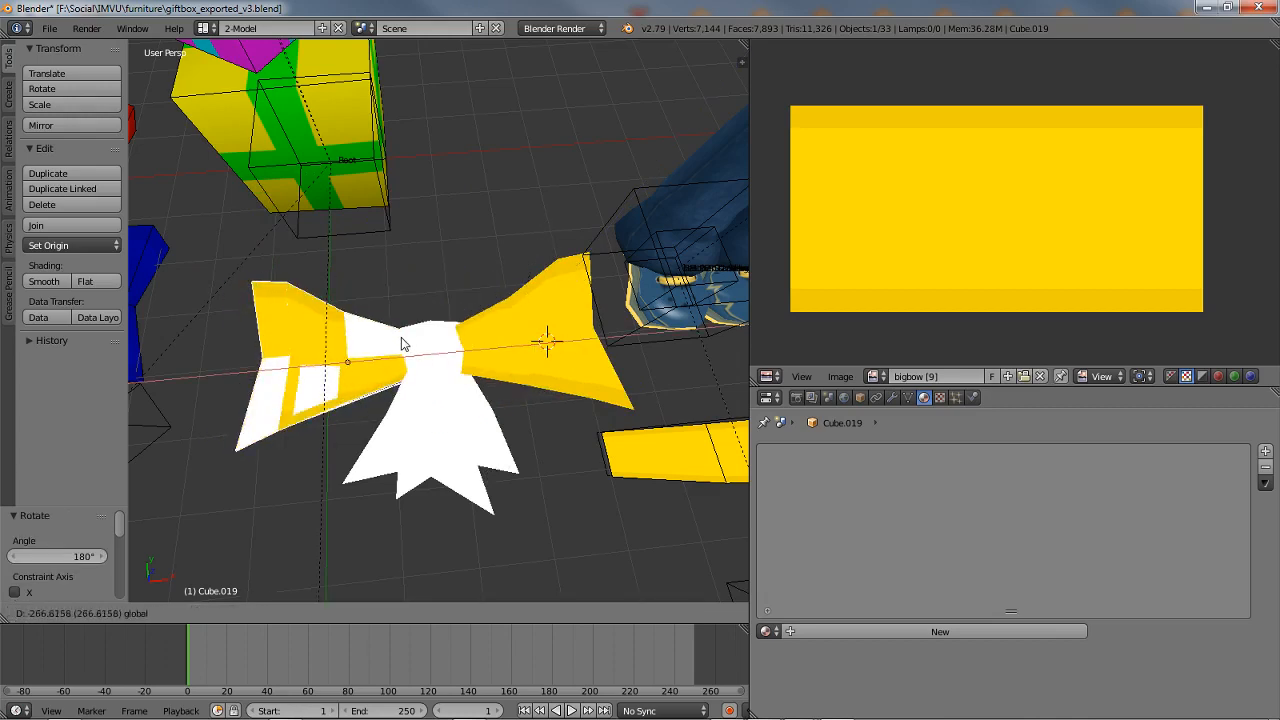
pyautogui.click(403, 344)
pyautogui.moveTo(382, 376); pyautogui.dragTo(357, 326, button='middle')
pyautogui.press('g')
pyautogui.press('z')
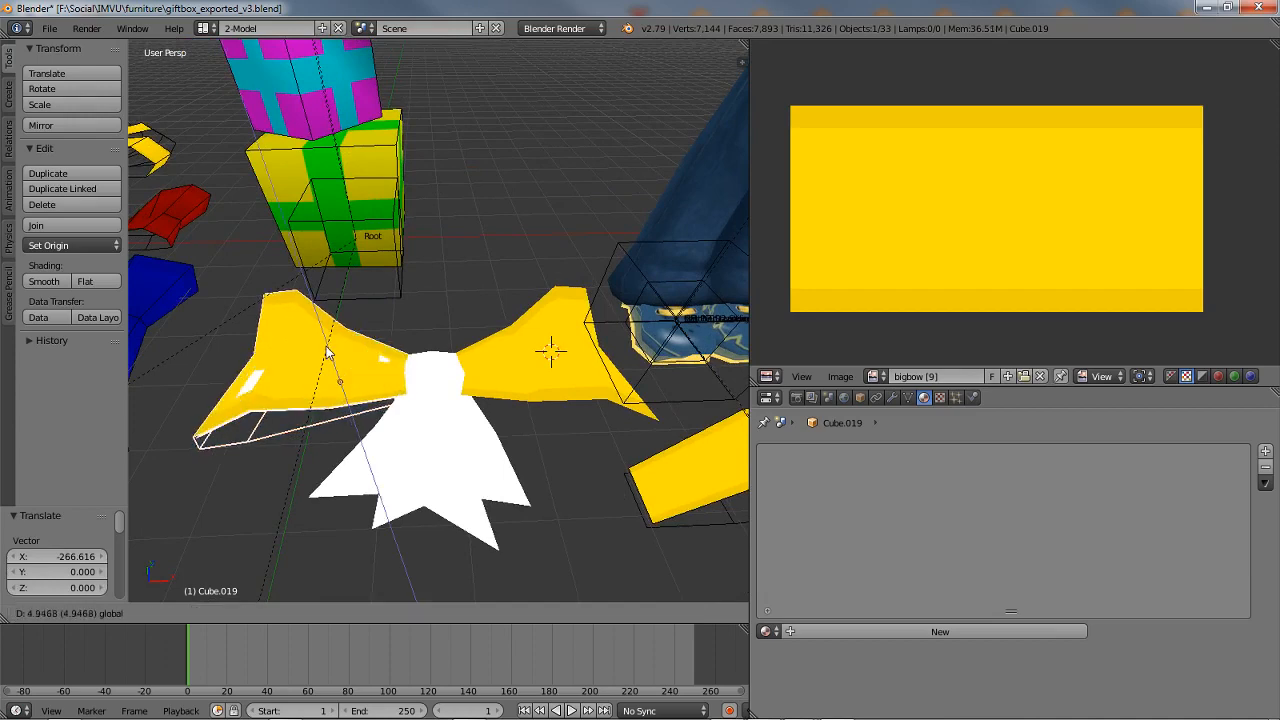
pyautogui.click(467, 313)
pyautogui.moveTo(467, 313); pyautogui.dragTo(421, 379, button='middle')
pyautogui.moveTo(430, 437); pyautogui.dragTo(373, 457, button='middle')
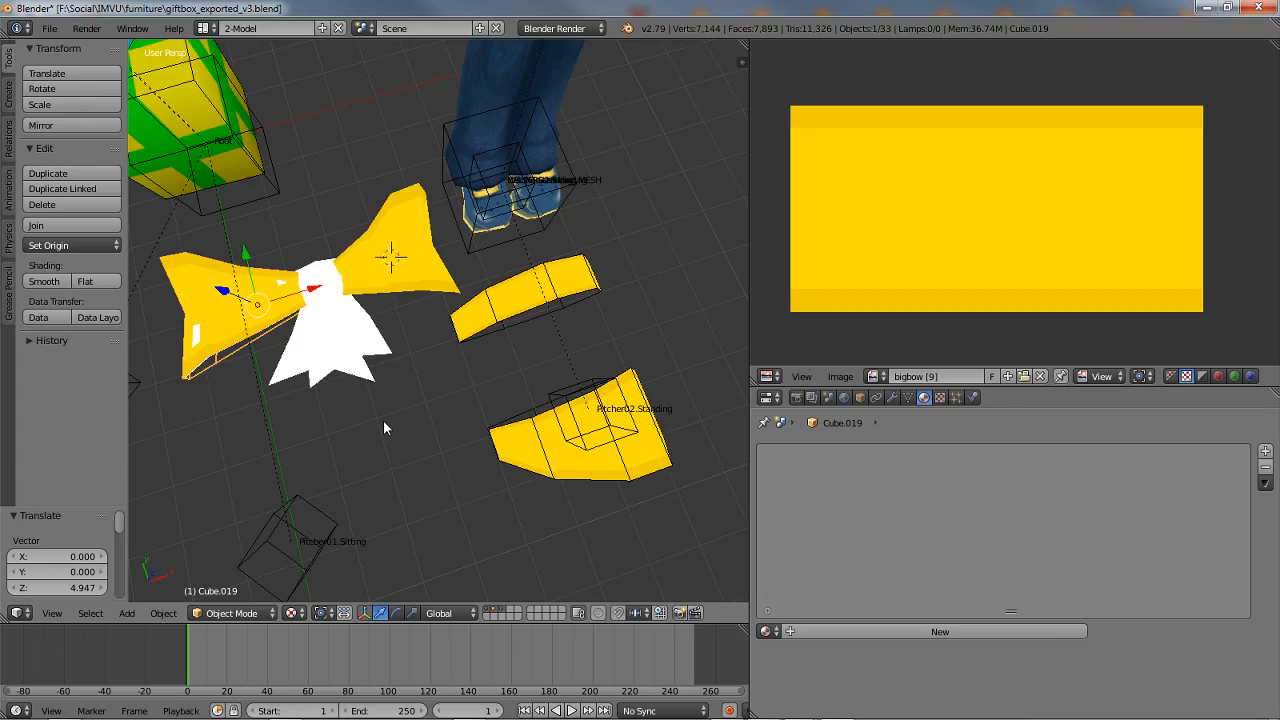
pyautogui.moveTo(376, 495); pyautogui.dragTo(443, 277, button='middle')
pyautogui.scroll(2, 443, 290)
pyautogui.scroll(-1, 453, 321)
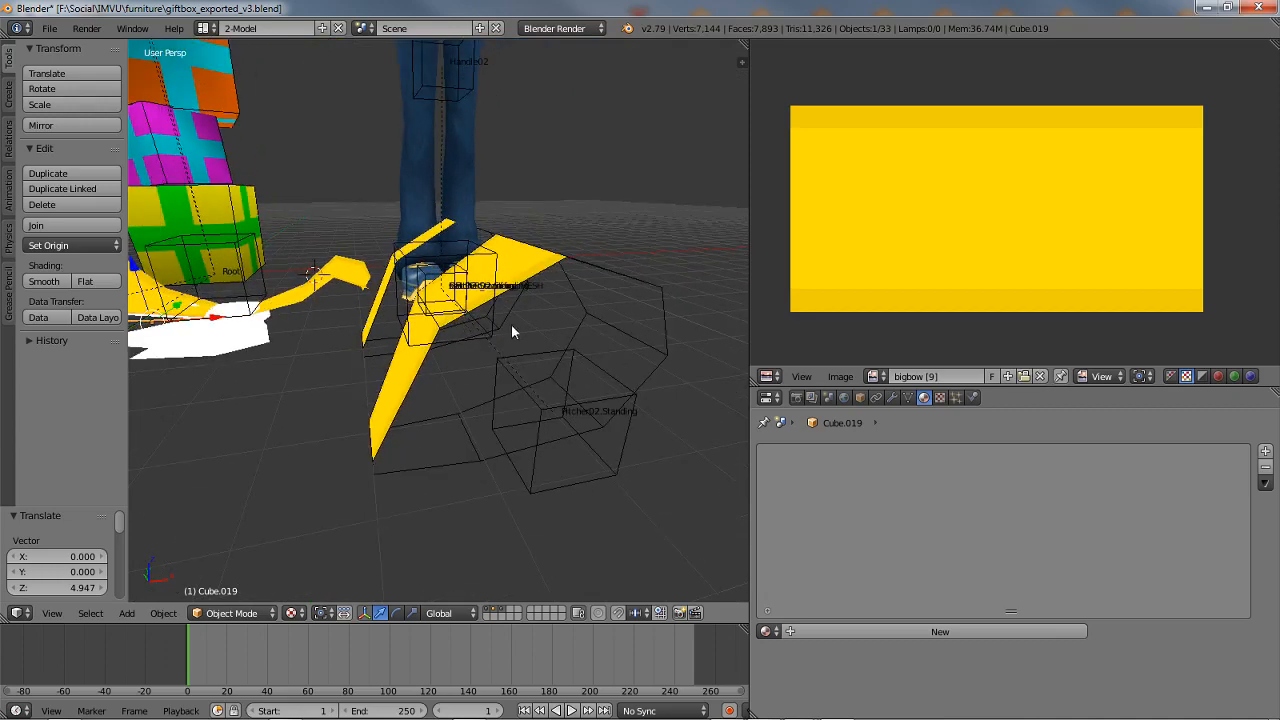
# Step: Select the large textured bow loop and compare its inner side with Backface Culling turned off and back on
pyautogui.moveTo(511, 324); pyautogui.dragTo(483, 320, button='middle')
pyautogui.rightClick(364, 362)
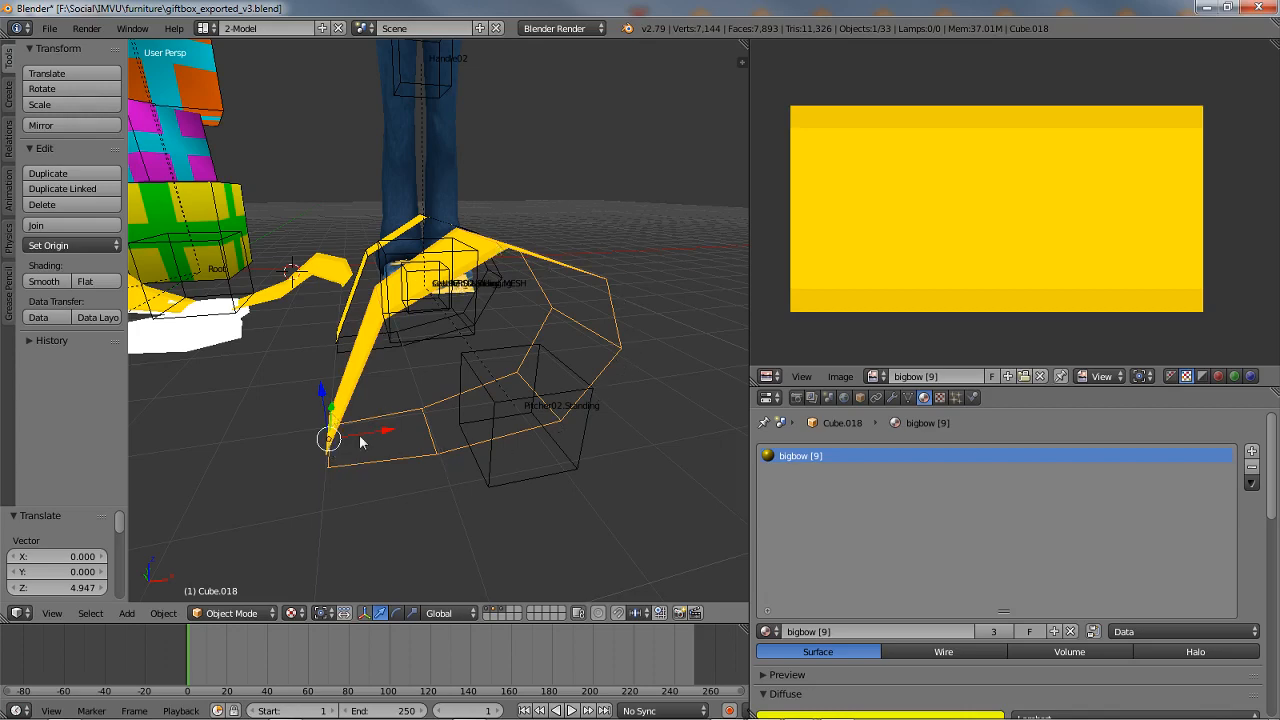
pyautogui.press('Tab')
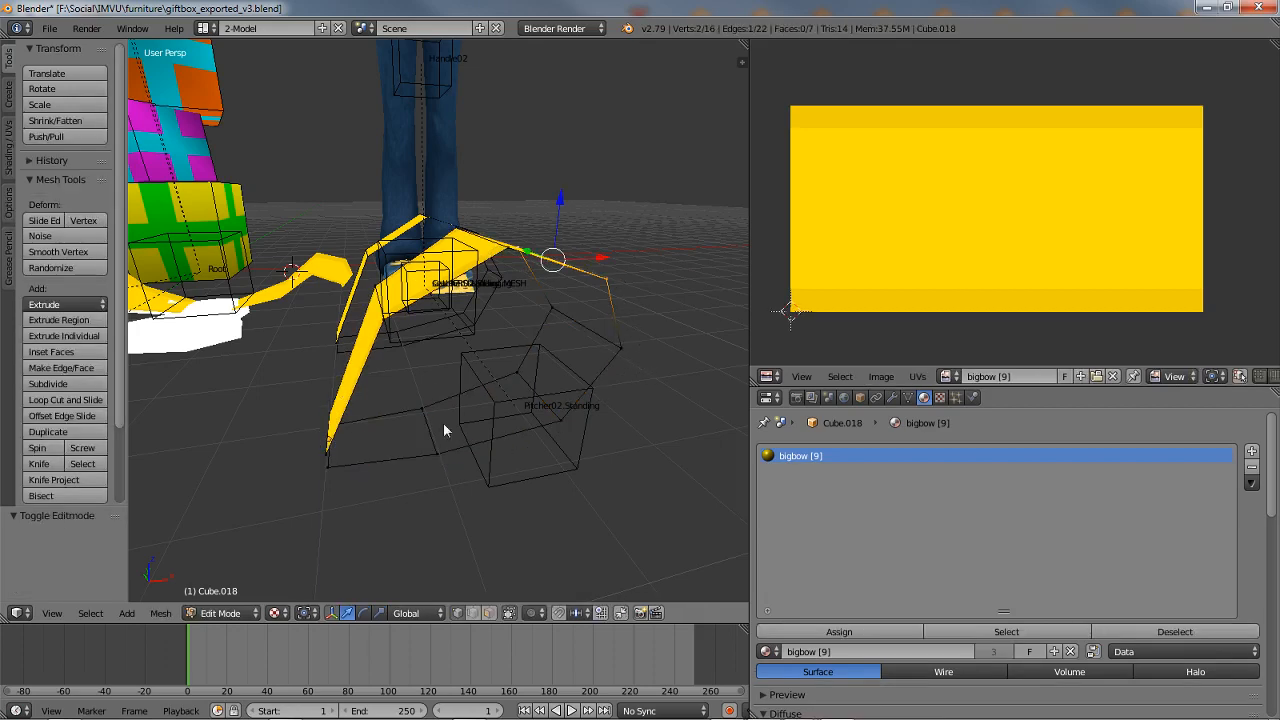
pyautogui.press('Tab')
pyautogui.press('m')
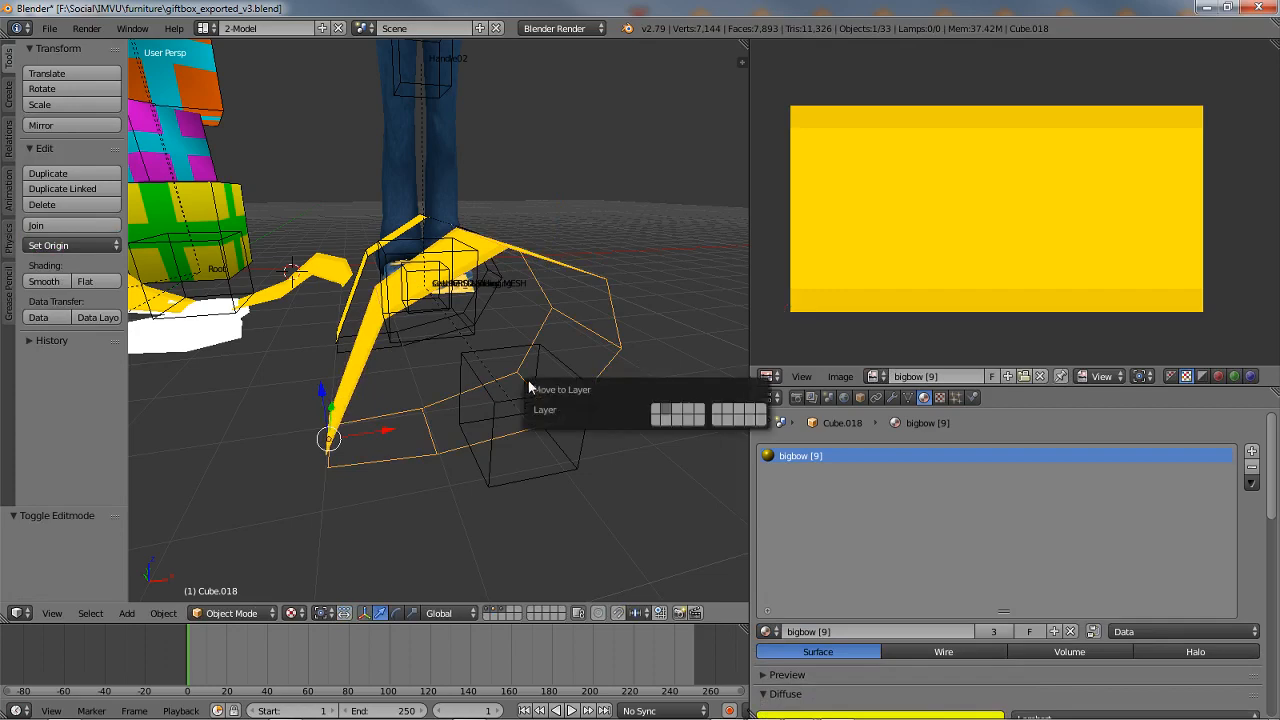
pyautogui.press('Escape')
pyautogui.press('n')
pyautogui.scroll(-12, 670, 516)
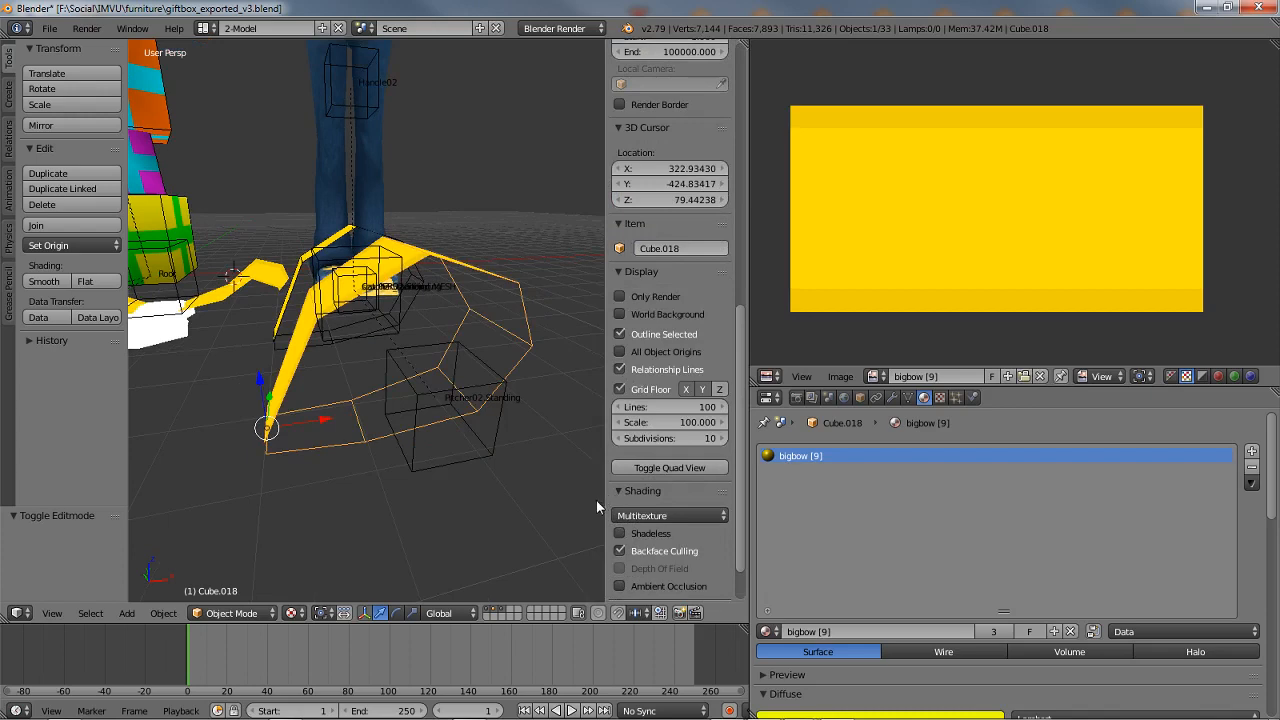
pyautogui.click(619, 551)
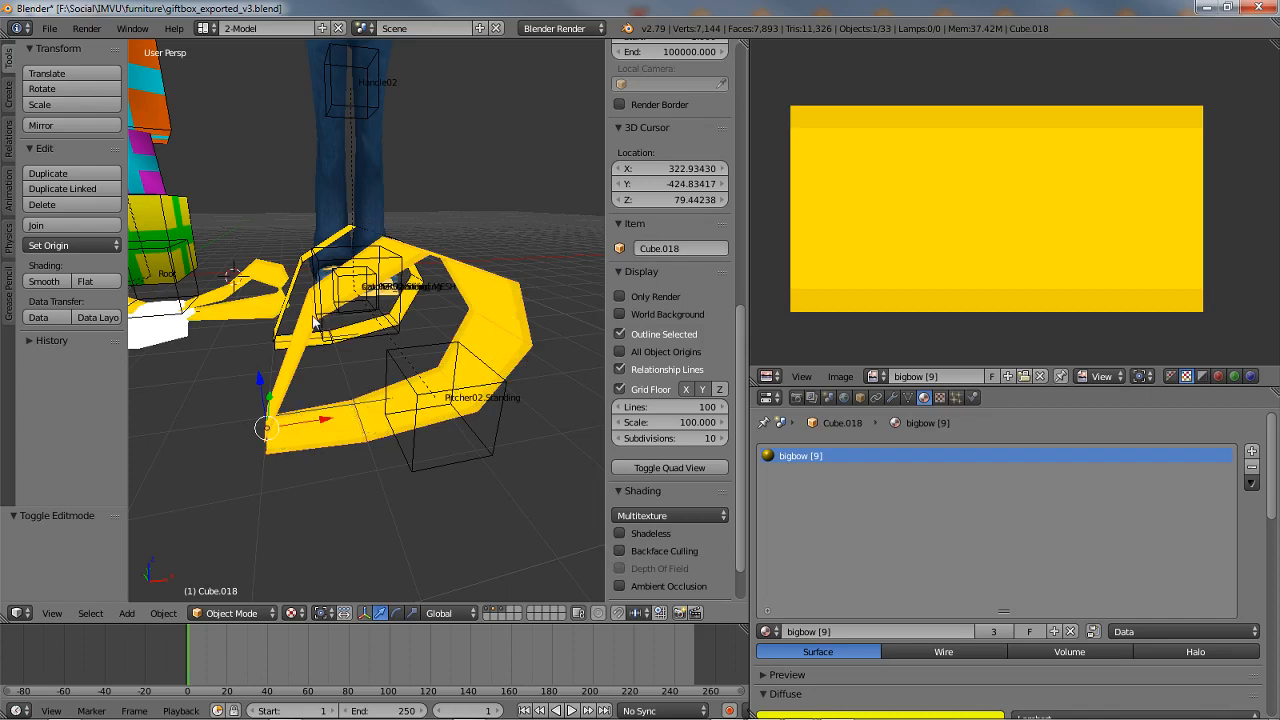
pyautogui.click(619, 551)
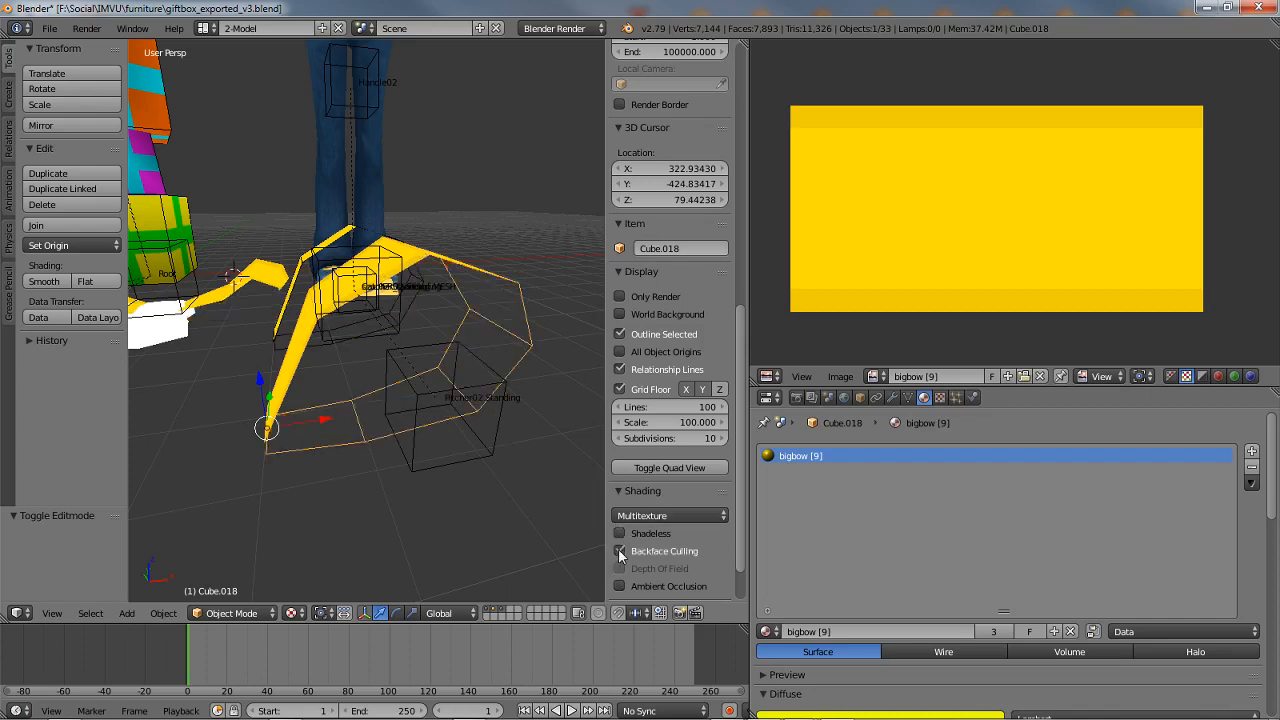
pyautogui.moveTo(602, 538); pyautogui.dragTo(512, 278, button='middle')
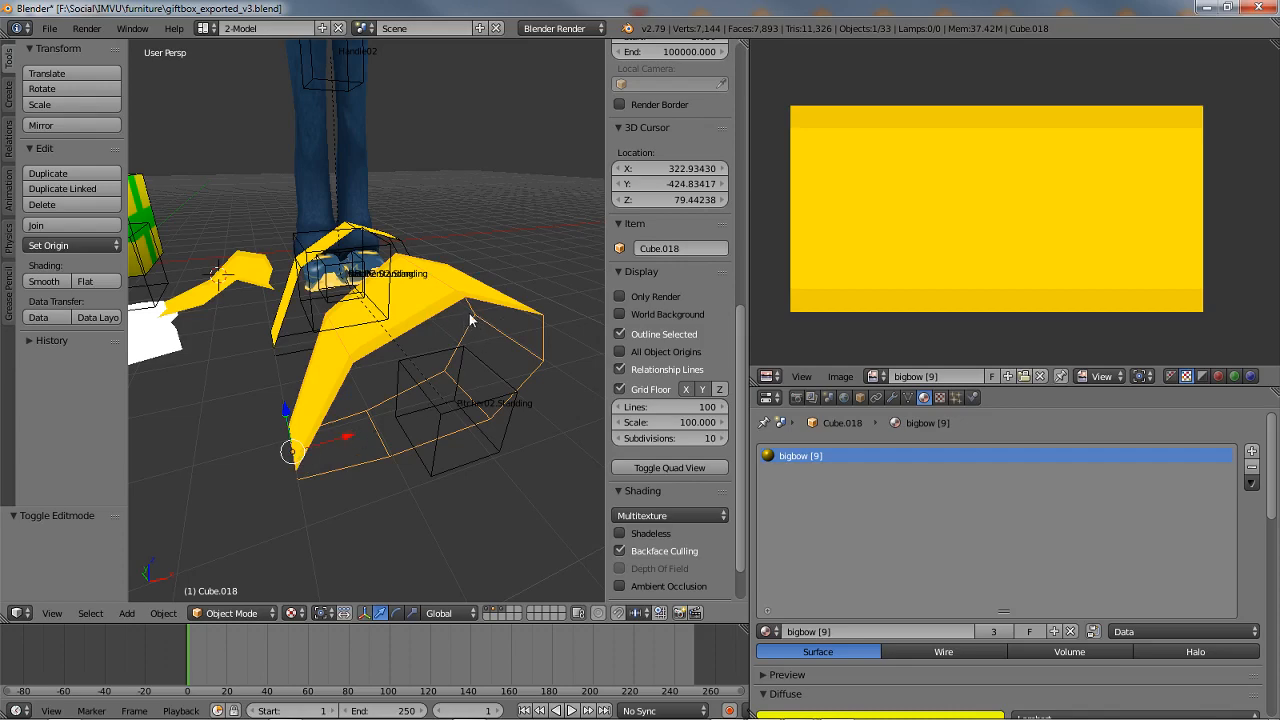
# Step: In Edit Mode, extrude the loop's front open edge in place and scale it inward to 0.813 as a rim
pyautogui.moveTo(469, 313); pyautogui.dragTo(437, 365, button='middle')
pyautogui.press('Tab')
pyautogui.scroll(1, 437, 365)
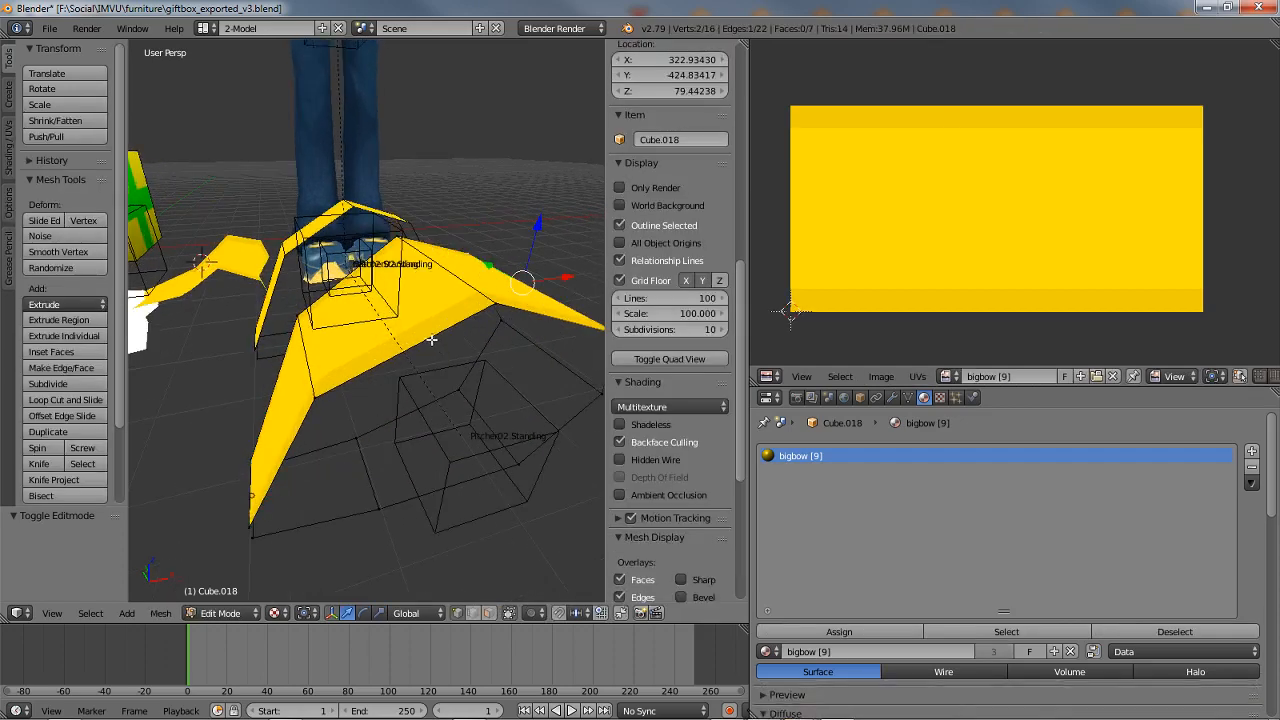
pyautogui.press('e')
pyautogui.rightClick(503, 510)
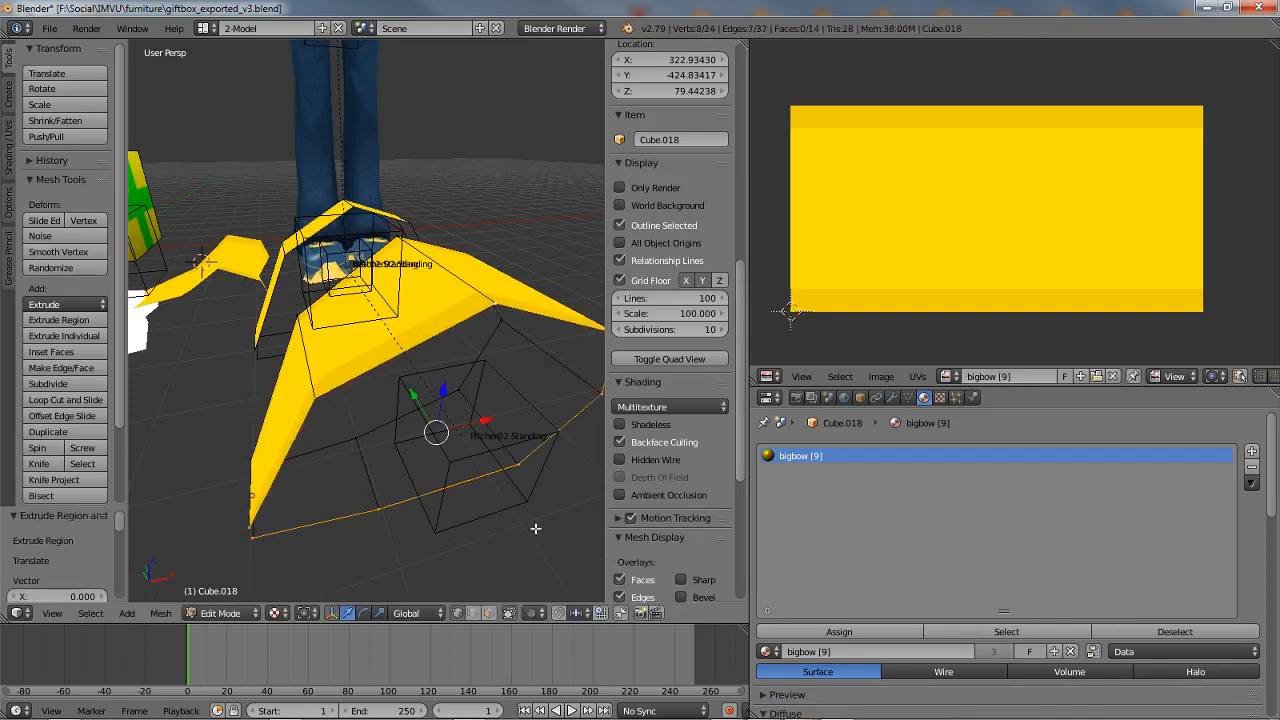
pyautogui.press('s')
pyautogui.click(509, 514)
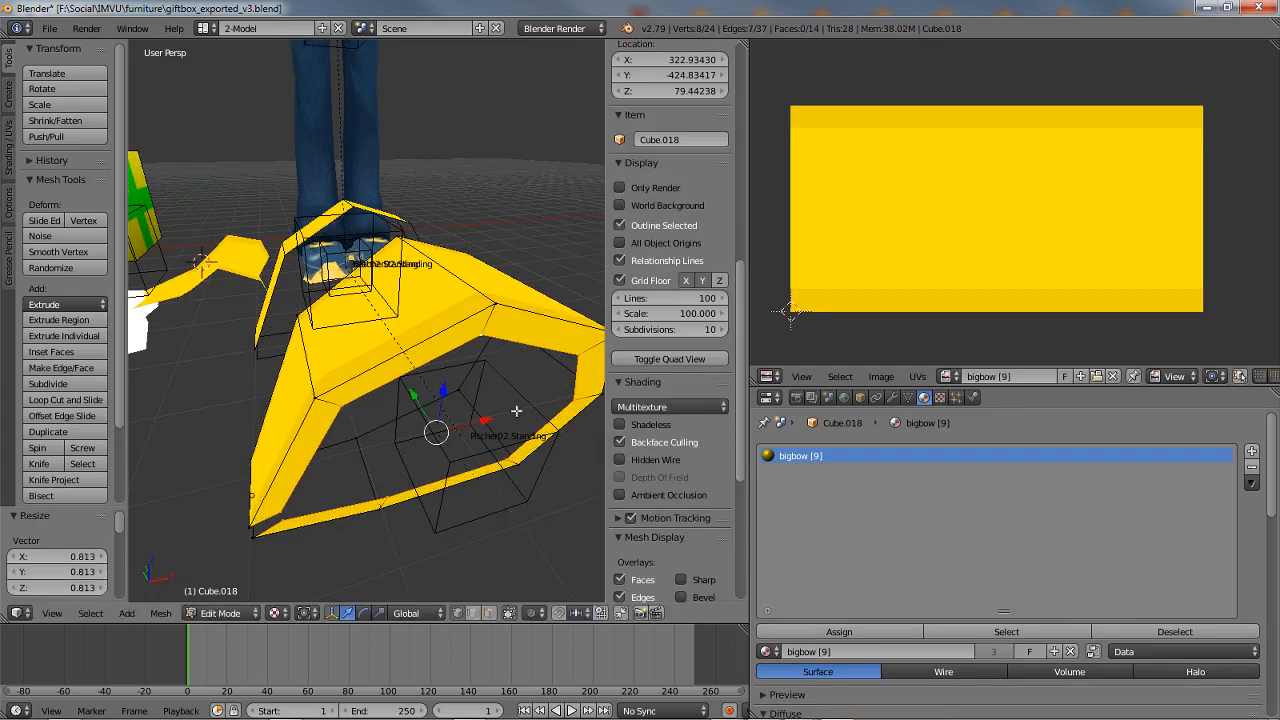
# Step: Extrude the loop's opposite open edge in place and scale it inward to 0.805 as a matching rim
pyautogui.moveTo(516, 410); pyautogui.dragTo(383, 391, button='middle')
pyautogui.keyDown('alt'); pyautogui.rightClick(342, 318); pyautogui.keyUp('alt')
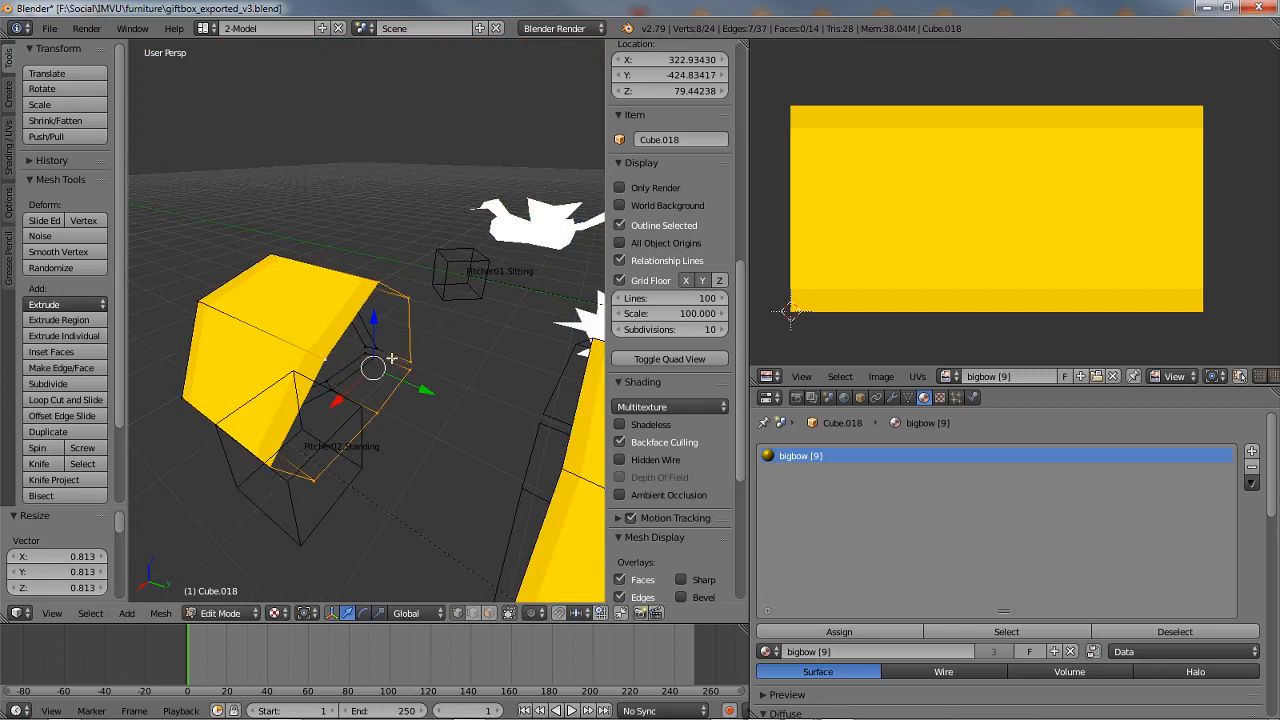
pyautogui.press('e')
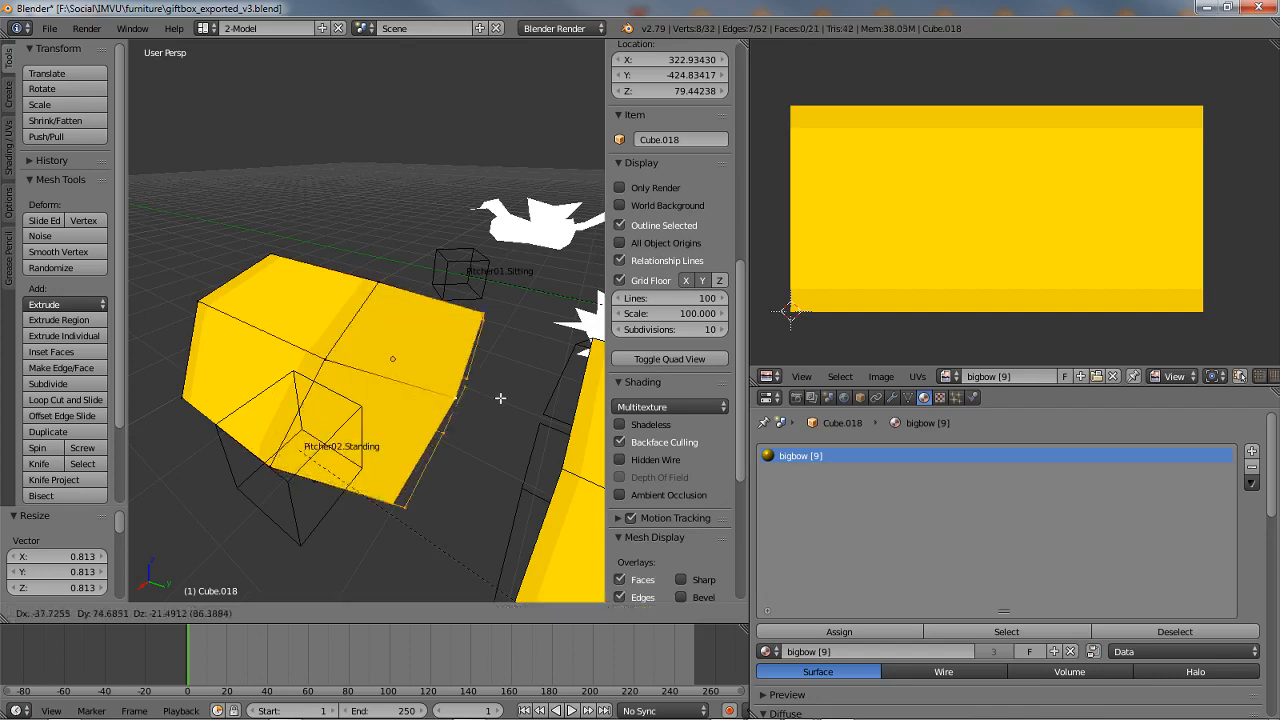
pyautogui.rightClick(455, 380)
pyautogui.press('s')
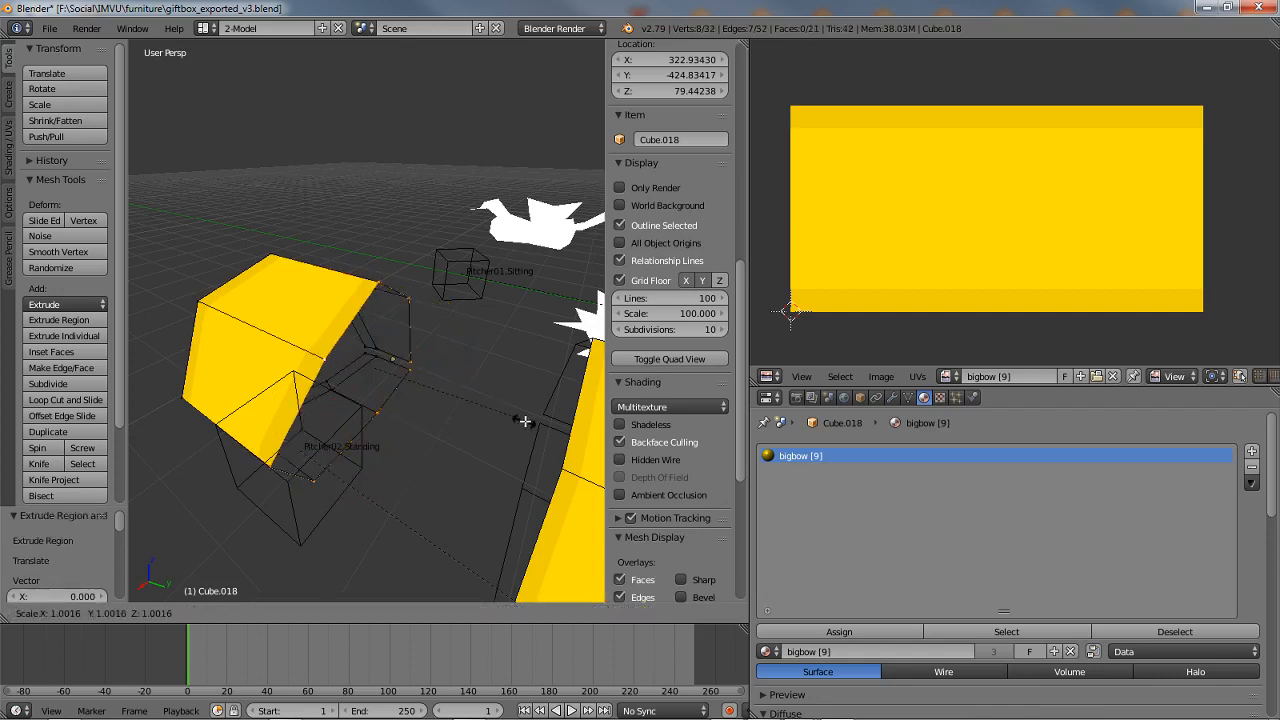
pyautogui.click(496, 412)
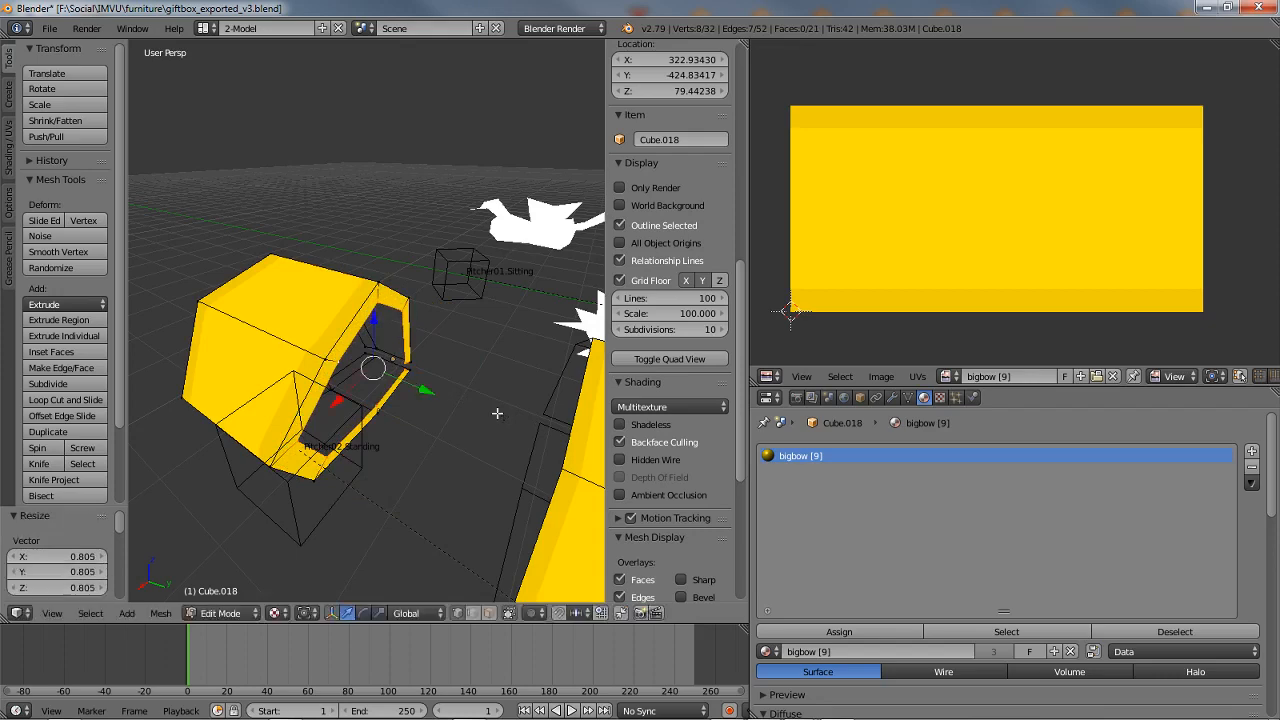
# Step: Create two faces between the opposing inner rim edges along the lower part of the loop
pyautogui.moveTo(463, 364)
pyautogui.mouseDown(button='middle')
pyautogui.moveTo(411, 345)
pyautogui.moveTo(314, 351)
pyautogui.moveTo(500, 346)
pyautogui.moveTo(460, 340)
pyautogui.mouseUp(button='middle')
pyautogui.scroll(4, 410, 344)
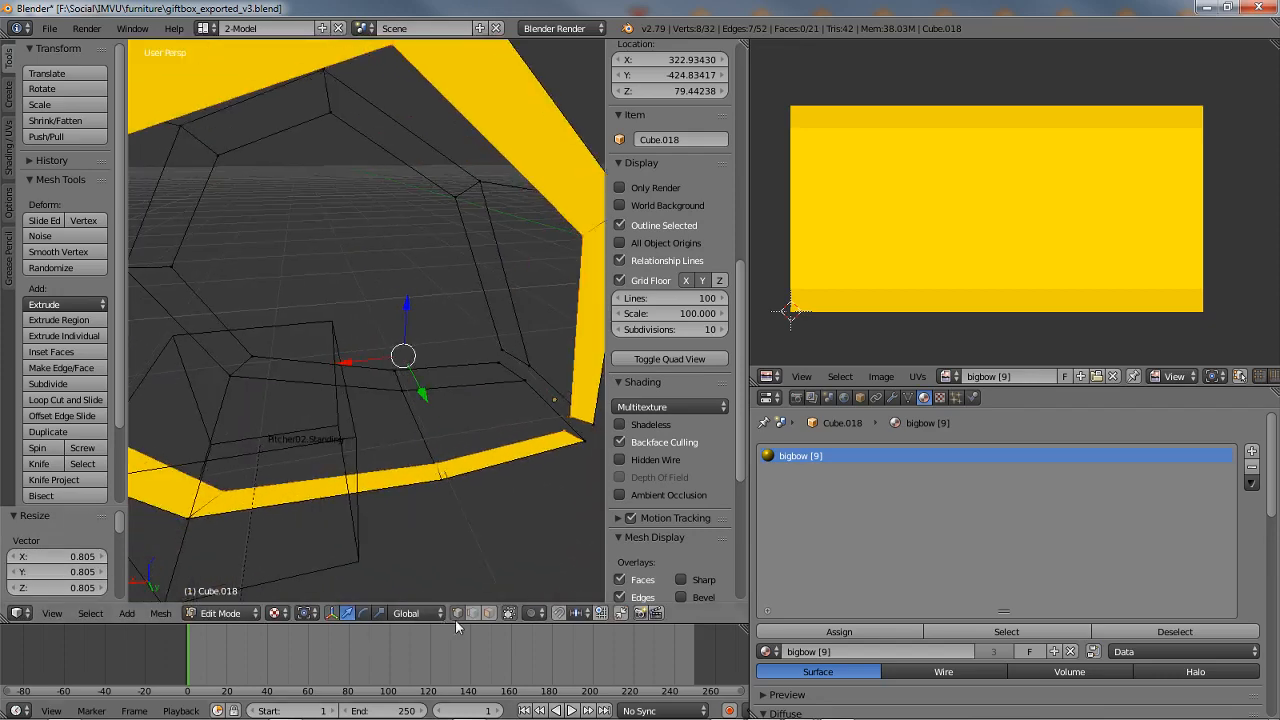
pyautogui.rightClick(475, 451)
pyautogui.keyDown('shift'); pyautogui.rightClick(452, 363); pyautogui.keyUp('shift')
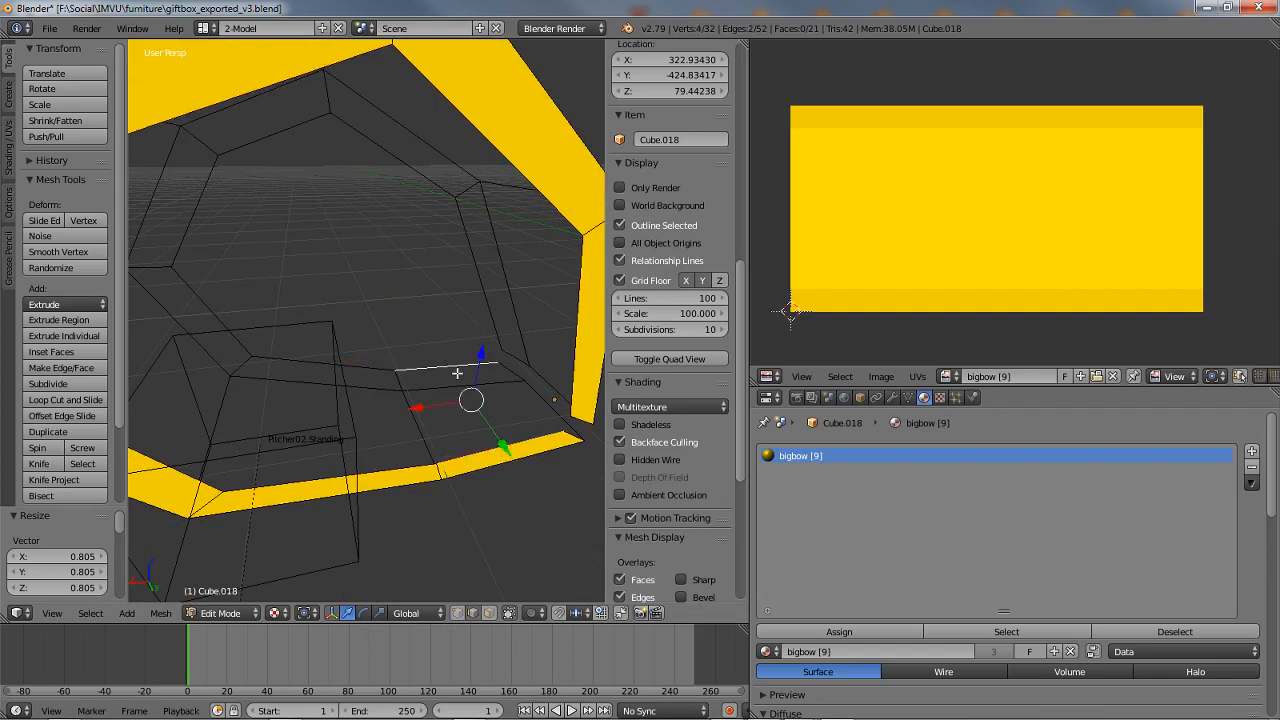
pyautogui.press('f')
pyautogui.rightClick(357, 376)
pyautogui.keyDown('shift'); pyautogui.rightClick(371, 474); pyautogui.keyUp('shift')
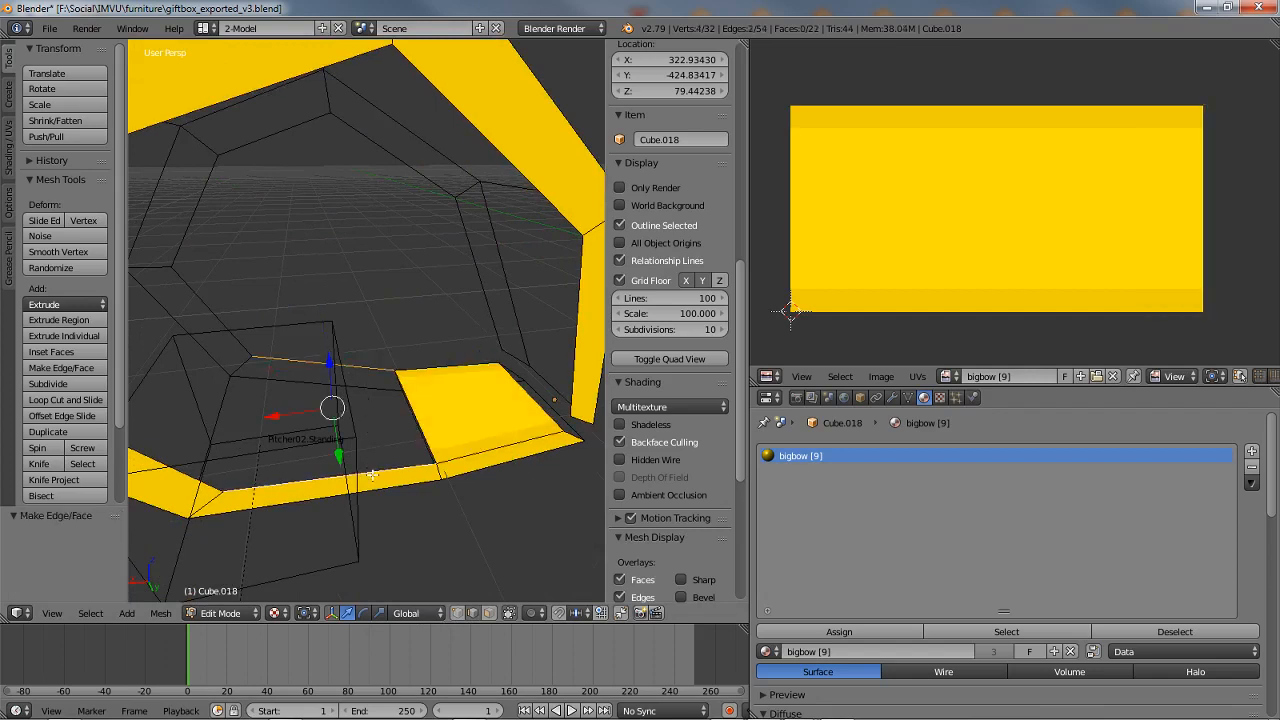
pyautogui.press('f')
# Step: Continue the inner wall around the loop's curved end with three more faces between opposing rim edges
pyautogui.rightClick(170, 466)
pyautogui.keyDown('shift'); pyautogui.rightClick(228, 346); pyautogui.keyUp('shift')
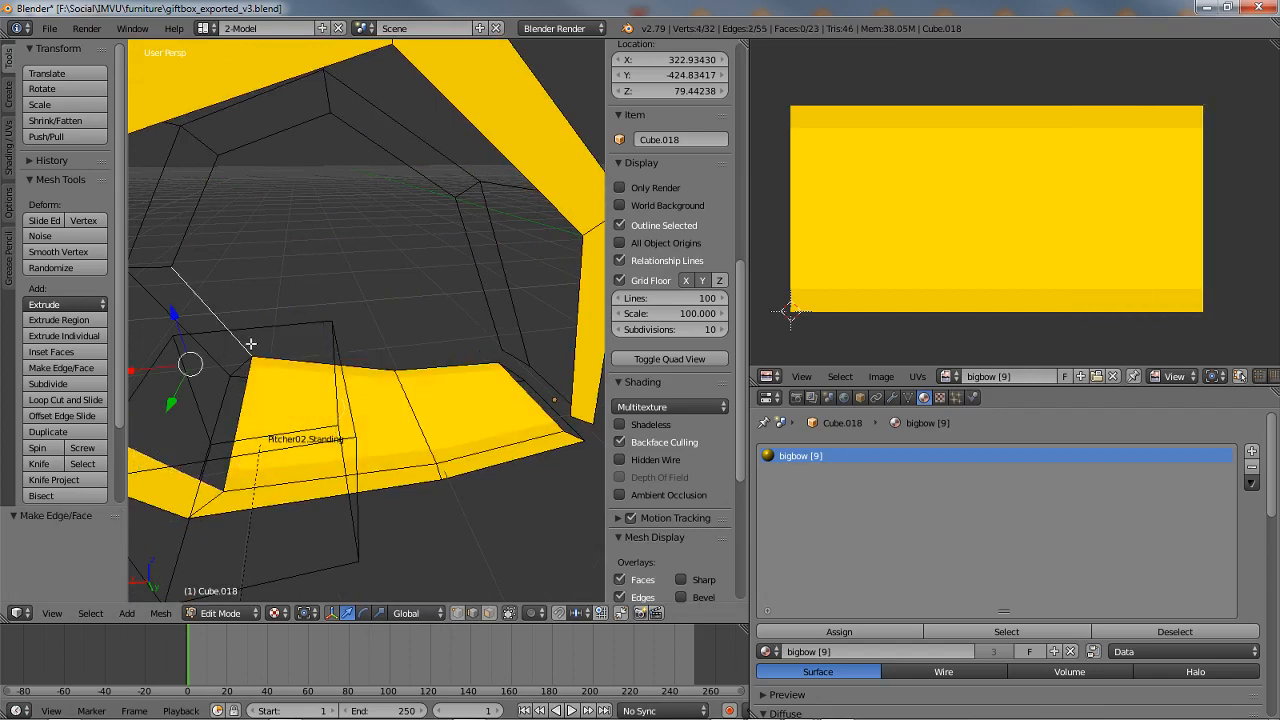
pyautogui.moveTo(250, 344); pyautogui.dragTo(306, 286, button='middle')
pyautogui.press('f')
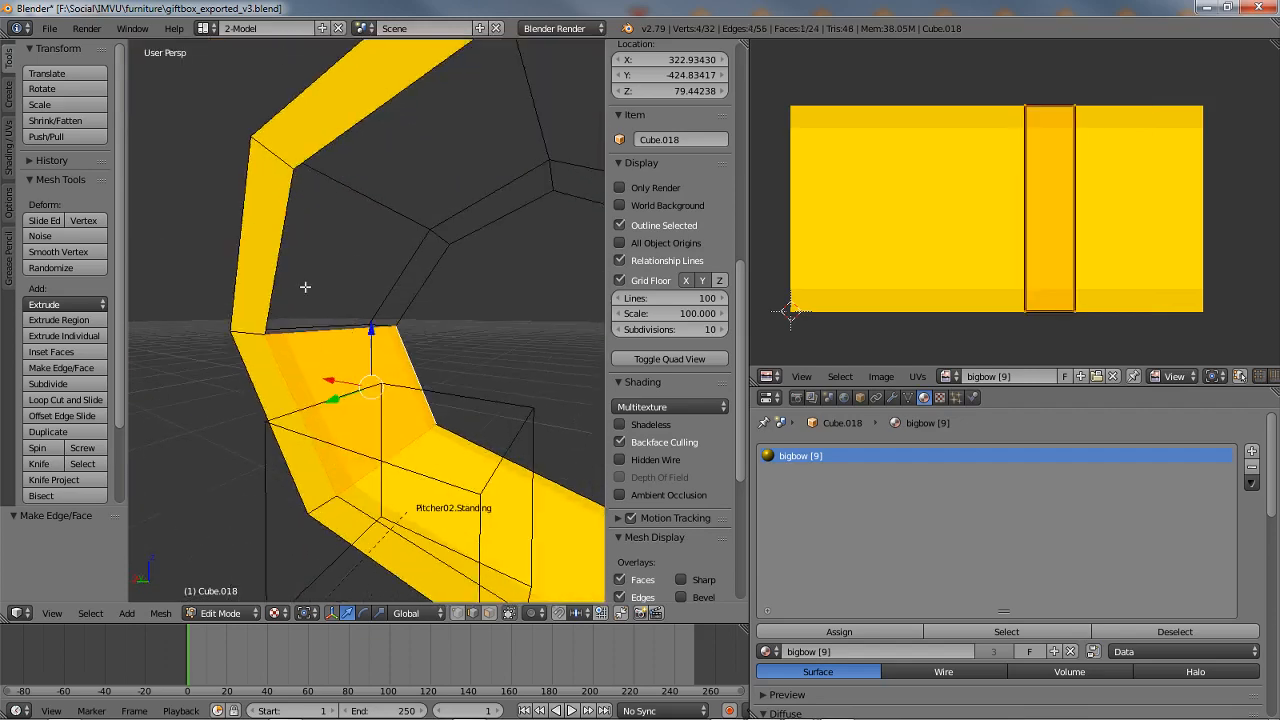
pyautogui.rightClick(279, 263)
pyautogui.keyDown('shift'); pyautogui.rightClick(444, 274); pyautogui.keyUp('shift')
pyautogui.press('f')
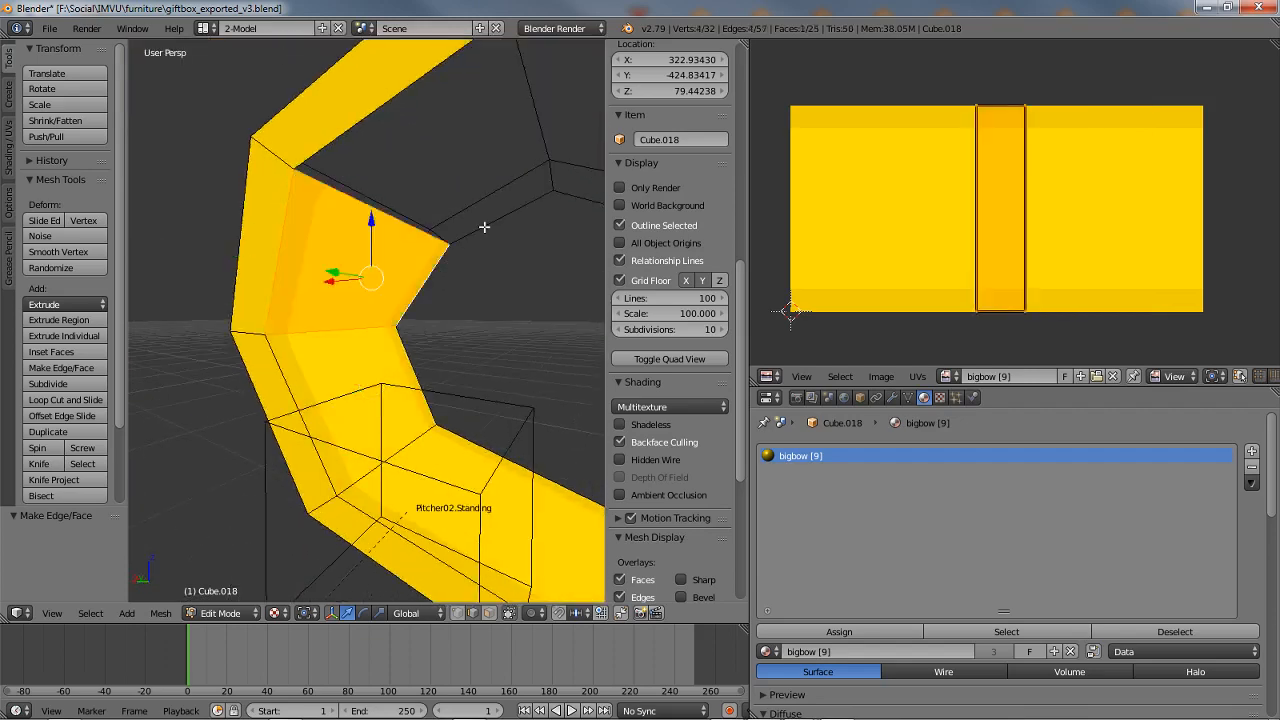
pyautogui.rightClick(486, 223)
pyautogui.keyDown('shift'); pyautogui.rightClick(373, 148); pyautogui.keyUp('shift')
pyautogui.press('f')
# Step: Fill the last two gaps in the loop's inner wall with faces between the opposing inner rim edges
pyautogui.moveTo(373, 148); pyautogui.dragTo(311, 335, button='middle')
pyautogui.moveTo(388, 262); pyautogui.dragTo(411, 289, button='right')
pyautogui.middleClick(411, 289)
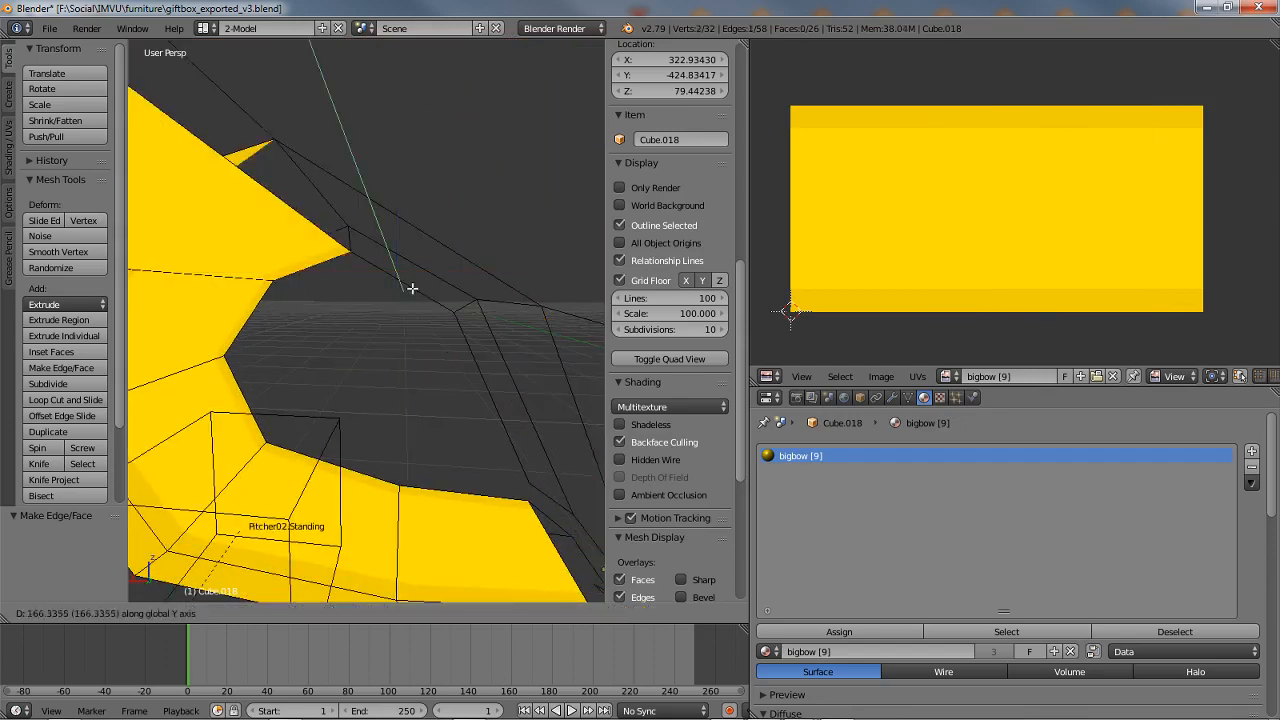
pyautogui.rightClick(411, 289)
pyautogui.moveTo(280, 336); pyautogui.dragTo(315, 315, button='middle')
pyautogui.keyDown('shift'); pyautogui.rightClick(408, 267); pyautogui.keyUp('shift')
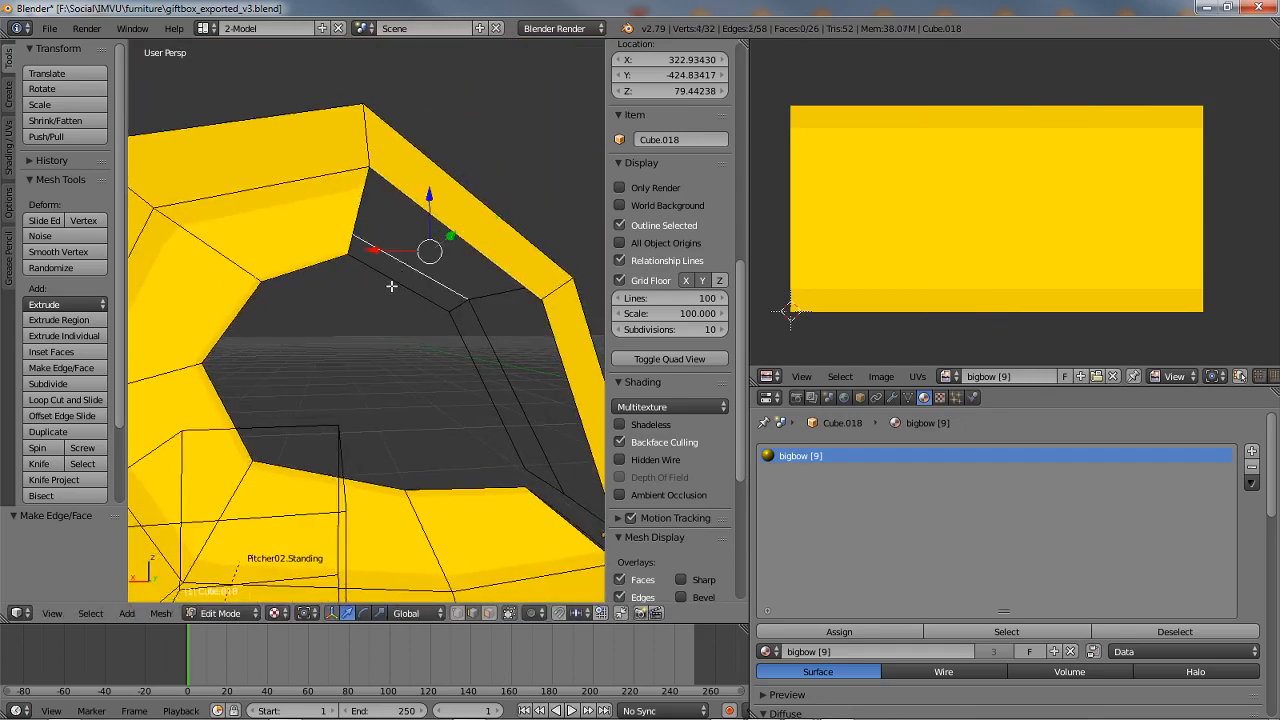
pyautogui.keyDown('shift'); pyautogui.rightClick(412, 270); pyautogui.keyUp('shift')
pyautogui.keyDown('shift'); pyautogui.rightClick(407, 281); pyautogui.keyUp('shift')
pyautogui.press('f')
pyautogui.rightClick(474, 371)
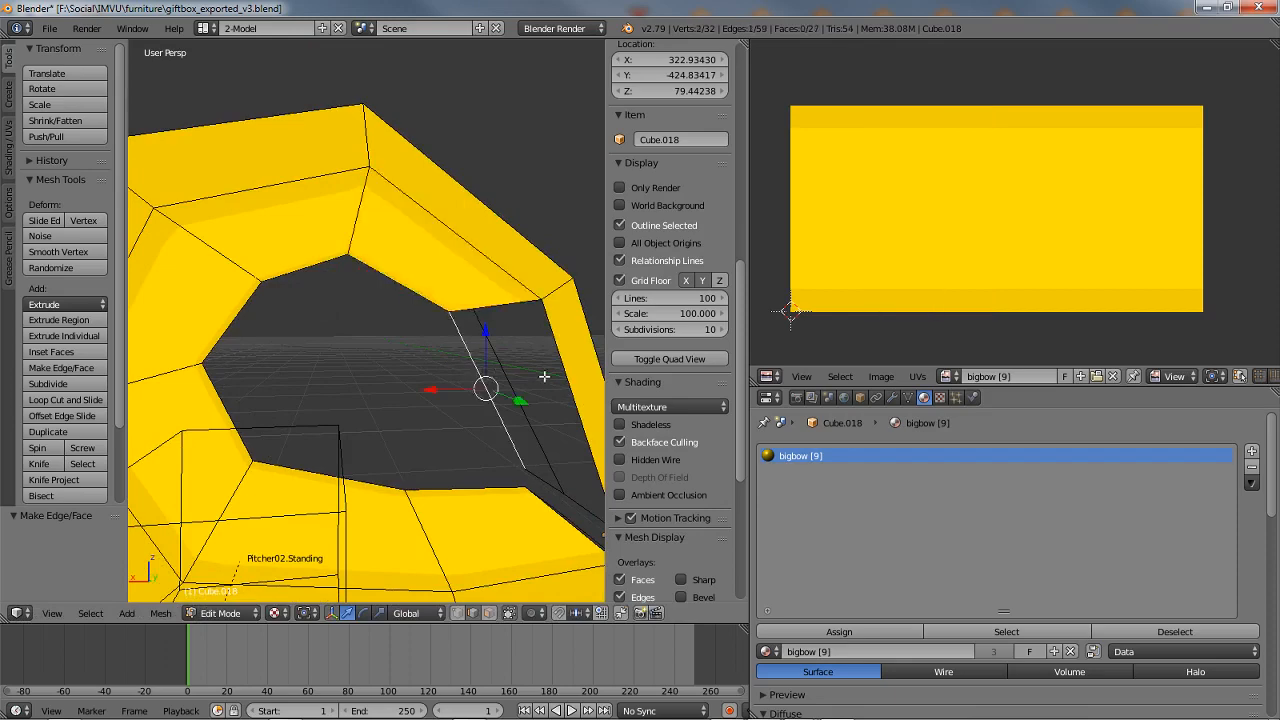
pyautogui.keyDown('shift'); pyautogui.rightClick(573, 373); pyautogui.keyUp('shift')
pyautogui.press('f')
# Step: Clear the selection and examine the loop's new inner wall and ribbon borders from several angles
pyautogui.press('a')
pyautogui.scroll(-2, 479, 418)
pyautogui.moveTo(396, 360); pyautogui.dragTo(258, 340, button='middle')
pyautogui.moveTo(451, 331); pyautogui.dragTo(357, 308, button='middle')
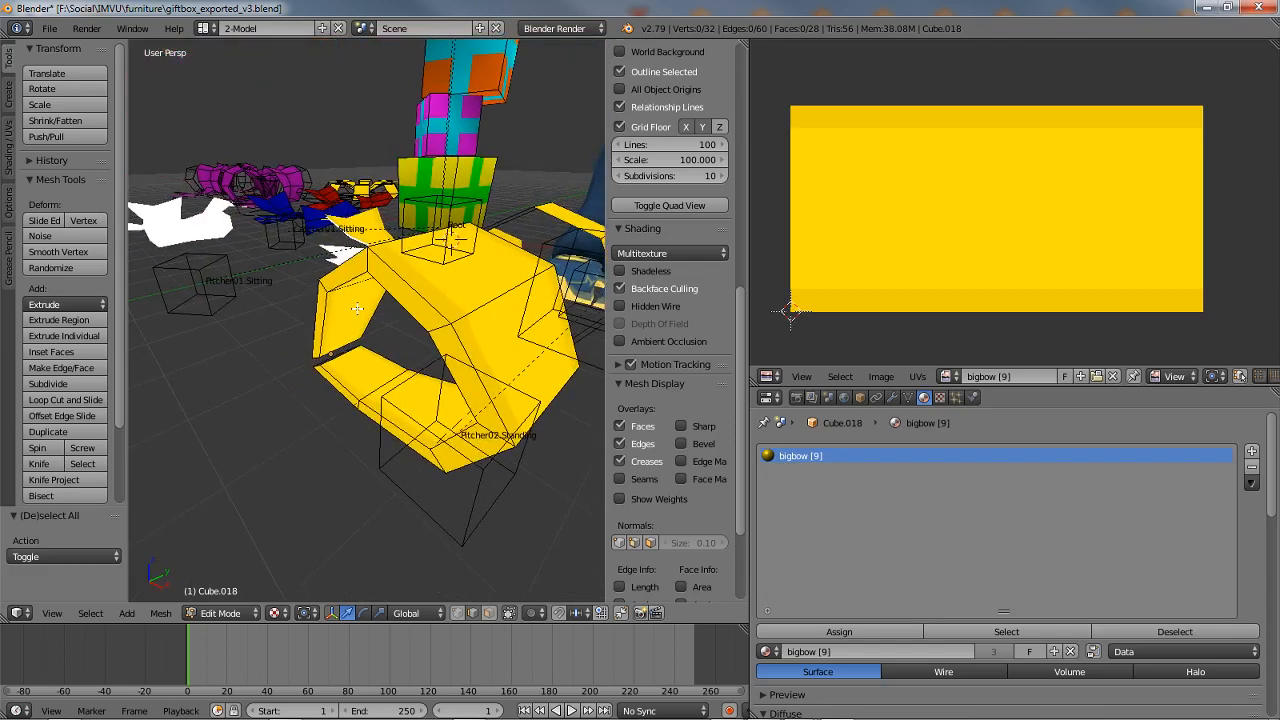
pyautogui.scroll(5, 390, 317)
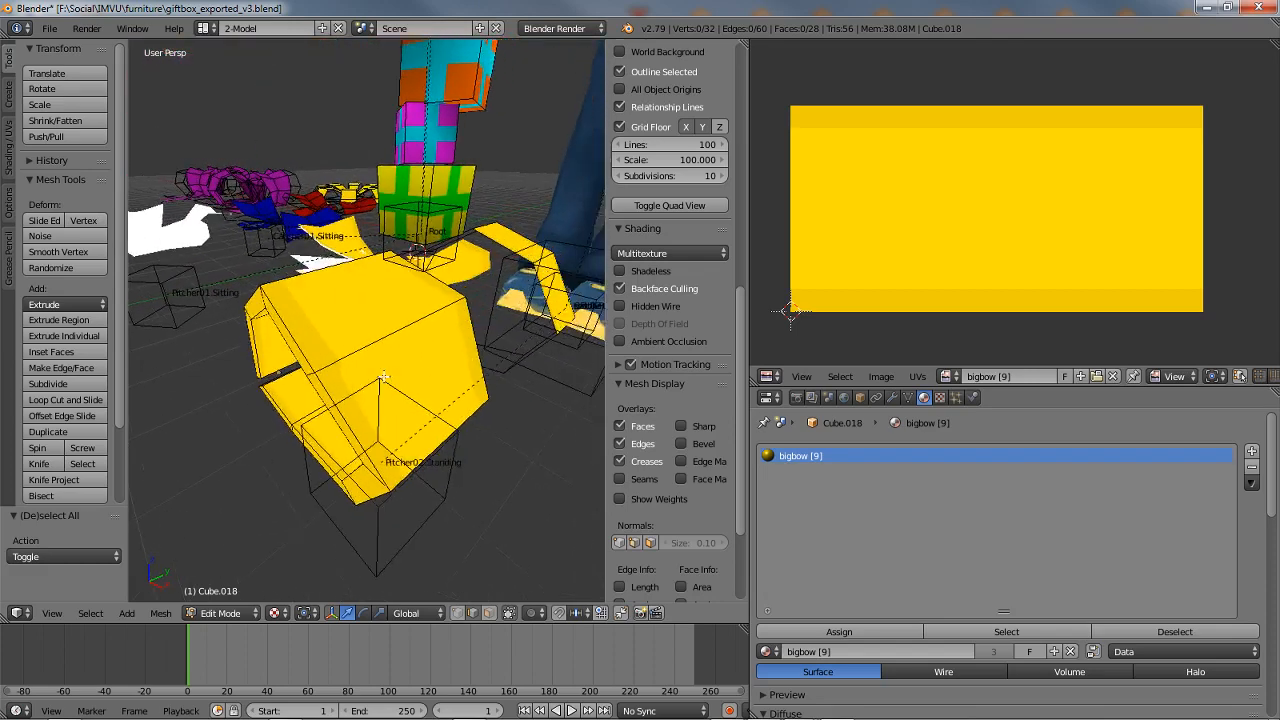
pyautogui.scroll(-2, 325, 418)
pyautogui.moveTo(325, 418); pyautogui.dragTo(439, 393, button='middle')
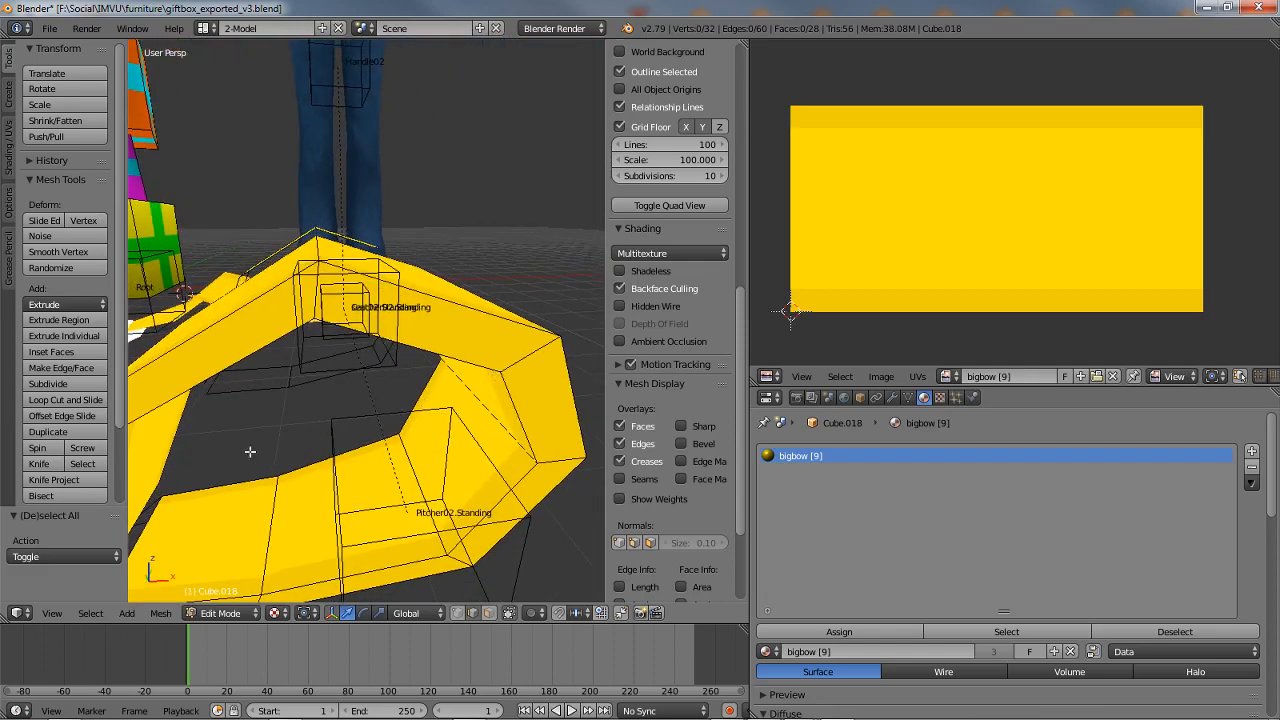
pyautogui.moveTo(375, 470); pyautogui.dragTo(408, 380, button='middle')
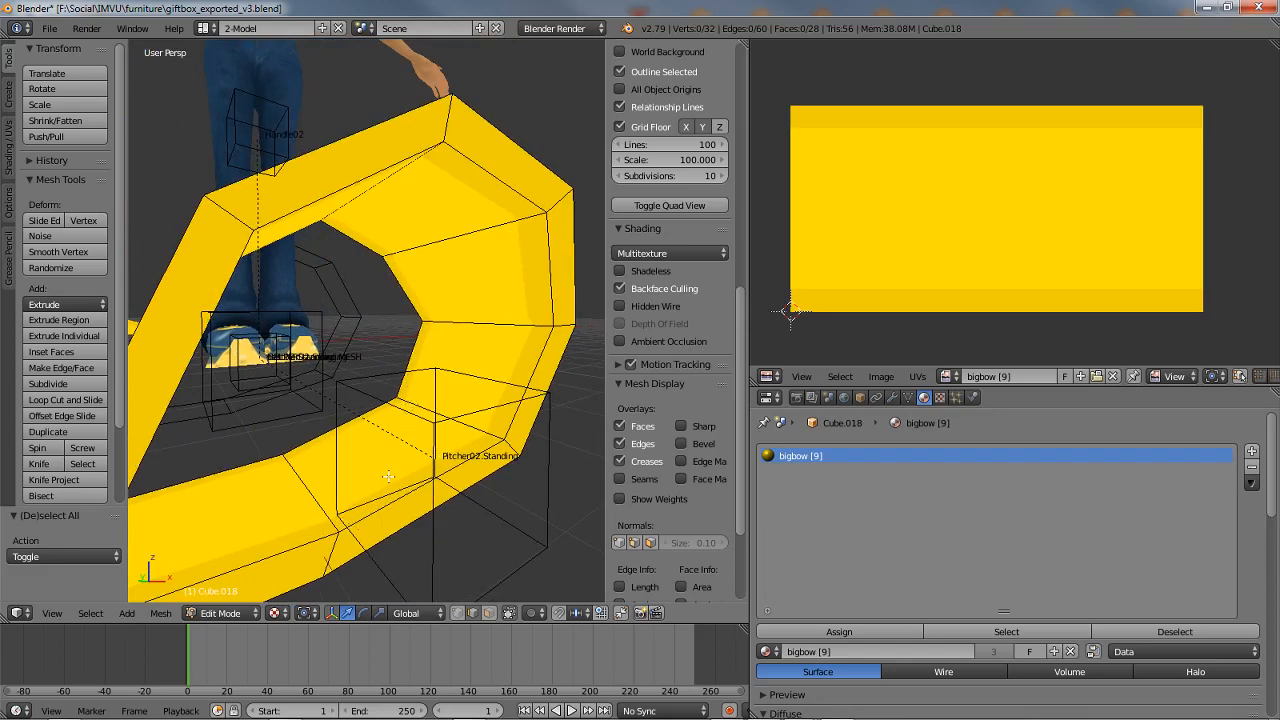
pyautogui.moveTo(410, 443); pyautogui.dragTo(392, 363, button='middle')
# Step: Try scaling the loop's two outer edge loops along Y, and split these edge loops from the mesh
pyautogui.keyDown('alt'); pyautogui.rightClick(391, 220); pyautogui.keyUp('alt')
pyautogui.moveTo(322, 285); pyautogui.dragTo(440, 315, button='middle')
pyautogui.keyDown('alt'); pyautogui.keyDown('shift'); pyautogui.rightClick(451, 306); pyautogui.keyUp('shift'); pyautogui.keyUp('alt')
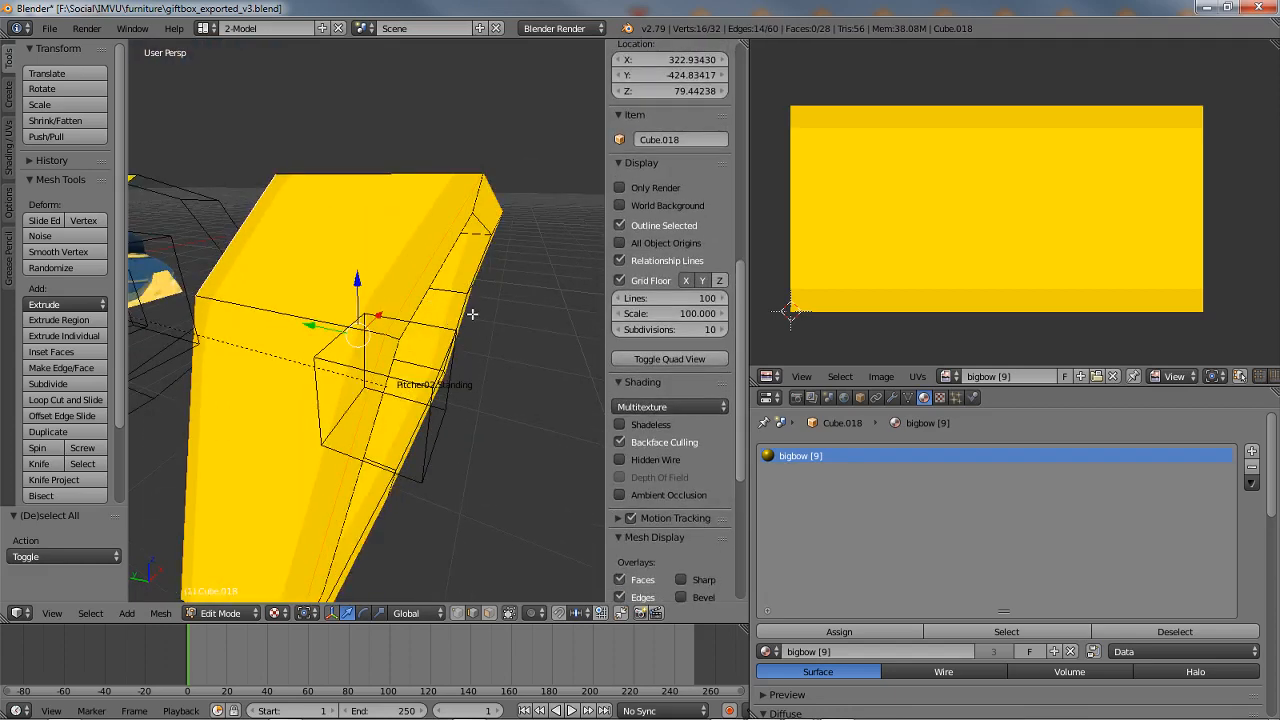
pyautogui.press('s')
pyautogui.press('y')
pyautogui.rightClick(482, 320)
pyautogui.press('y')
pyautogui.rightClick(470, 359)
pyautogui.scroll(-5, 470, 363)
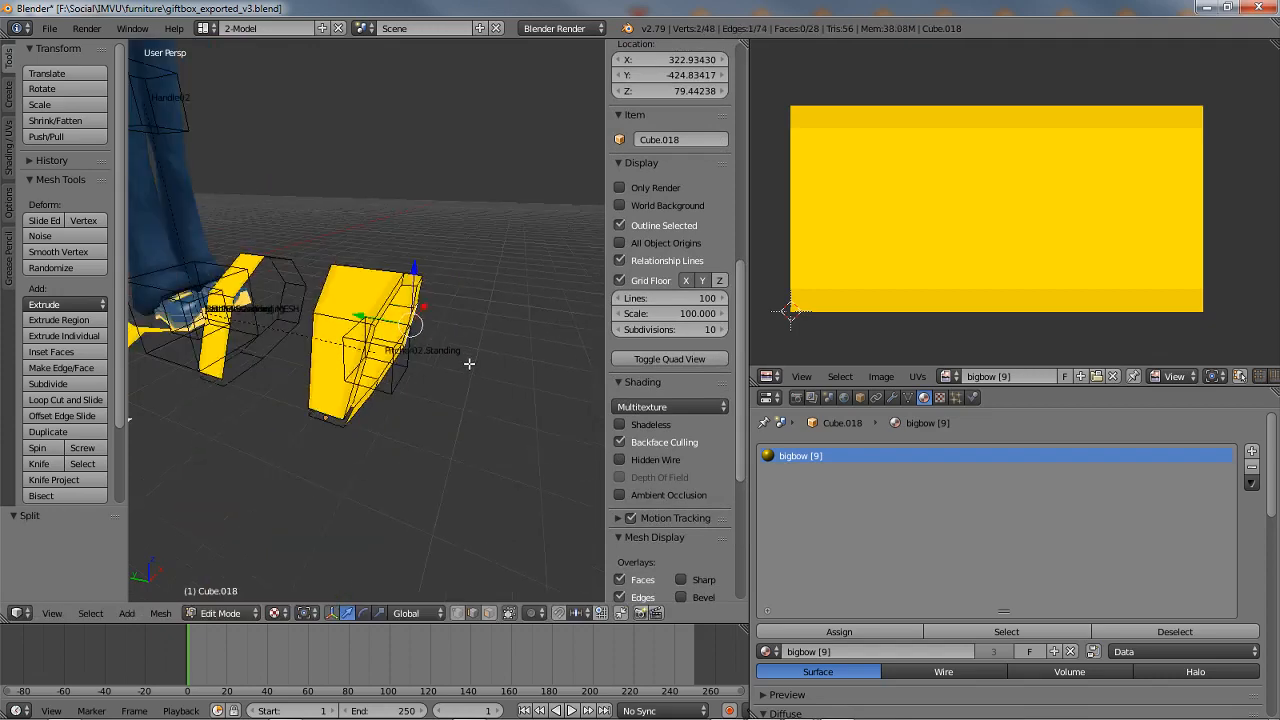
# Step: Select both split edge loops in wireframe display and try scaling them to about 0.844 along Y
pyautogui.moveTo(470, 371); pyautogui.dragTo(489, 415, button='middle')
pyautogui.scroll(3, 489, 415)
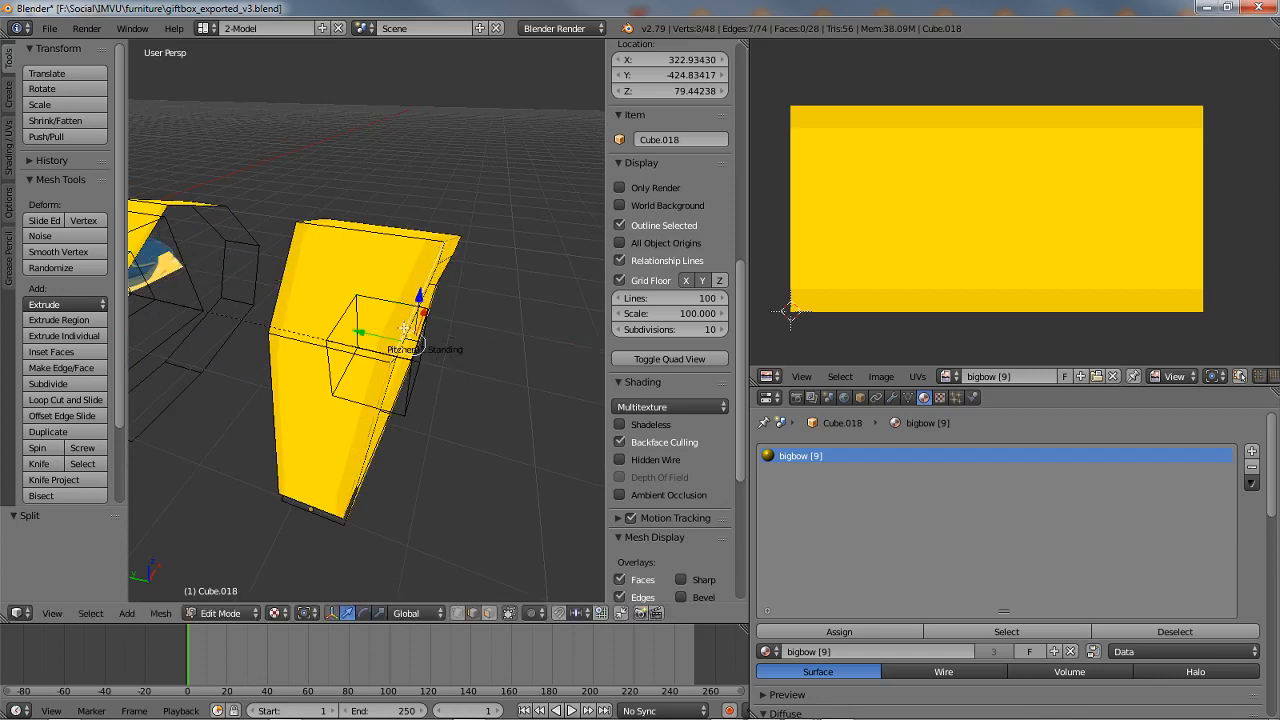
pyautogui.press('l')
pyautogui.press('z')
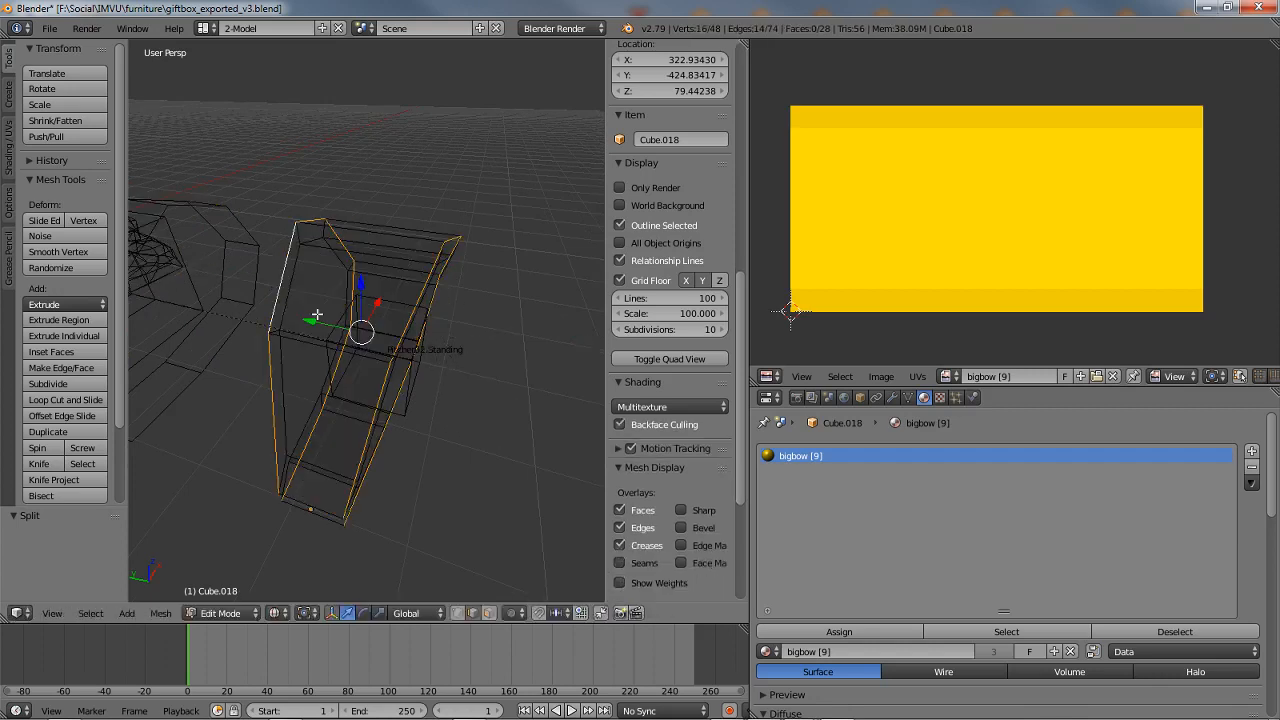
pyautogui.moveTo(283, 298); pyautogui.dragTo(419, 329, button='middle')
pyautogui.scroll(1, 419, 329)
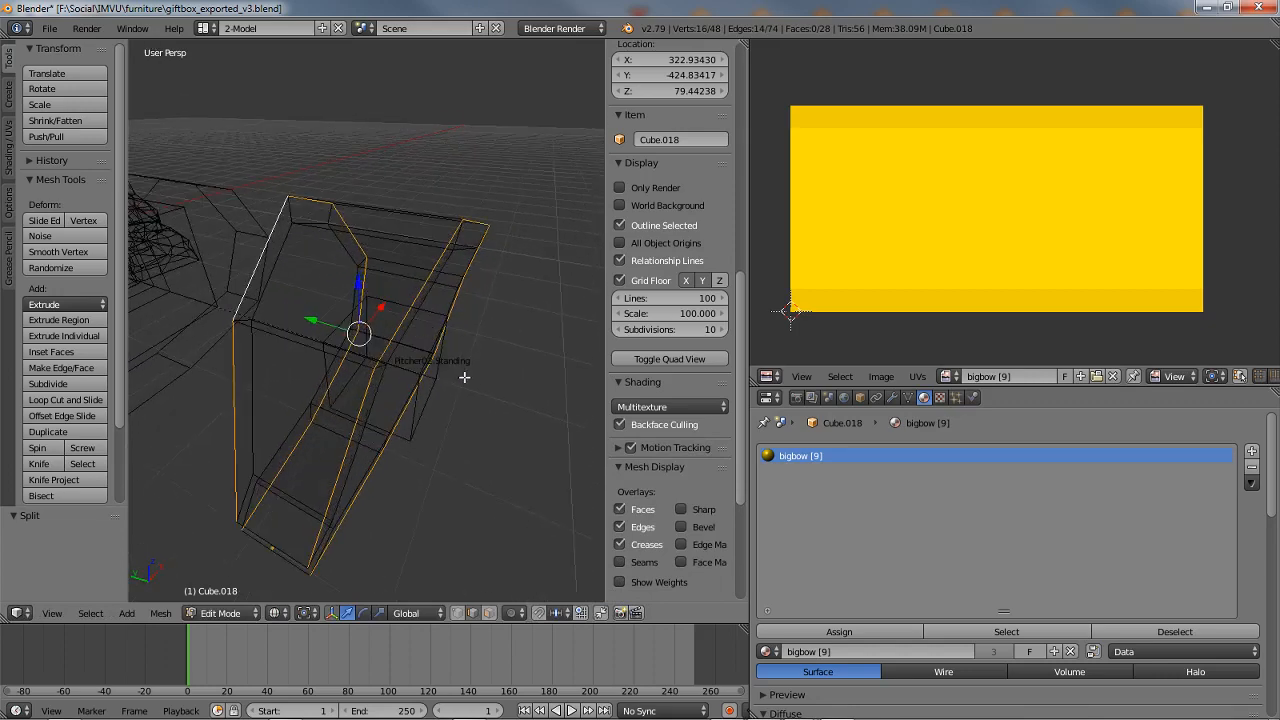
pyautogui.press('s')
pyautogui.press('y')
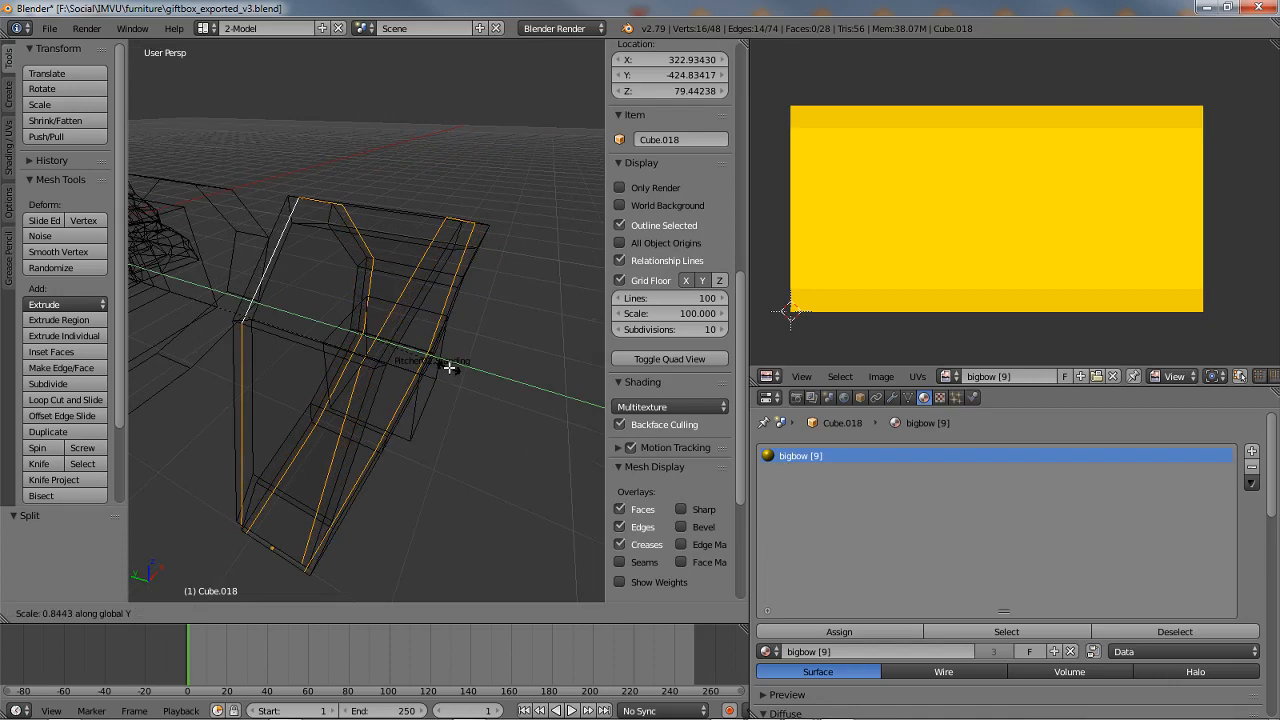
pyautogui.click(450, 368)
pyautogui.press('z')
# Step: Select the loop's entire mesh and remove its duplicate vertices
pyautogui.moveTo(529, 363)
pyautogui.mouseDown(button='middle')
pyautogui.moveTo(489, 380)
pyautogui.moveTo(452, 371)
pyautogui.moveTo(463, 426)
pyautogui.moveTo(248, 386)
pyautogui.moveTo(438, 384)
pyautogui.mouseUp(button='middle')
pyautogui.press('a')
pyautogui.press('a')
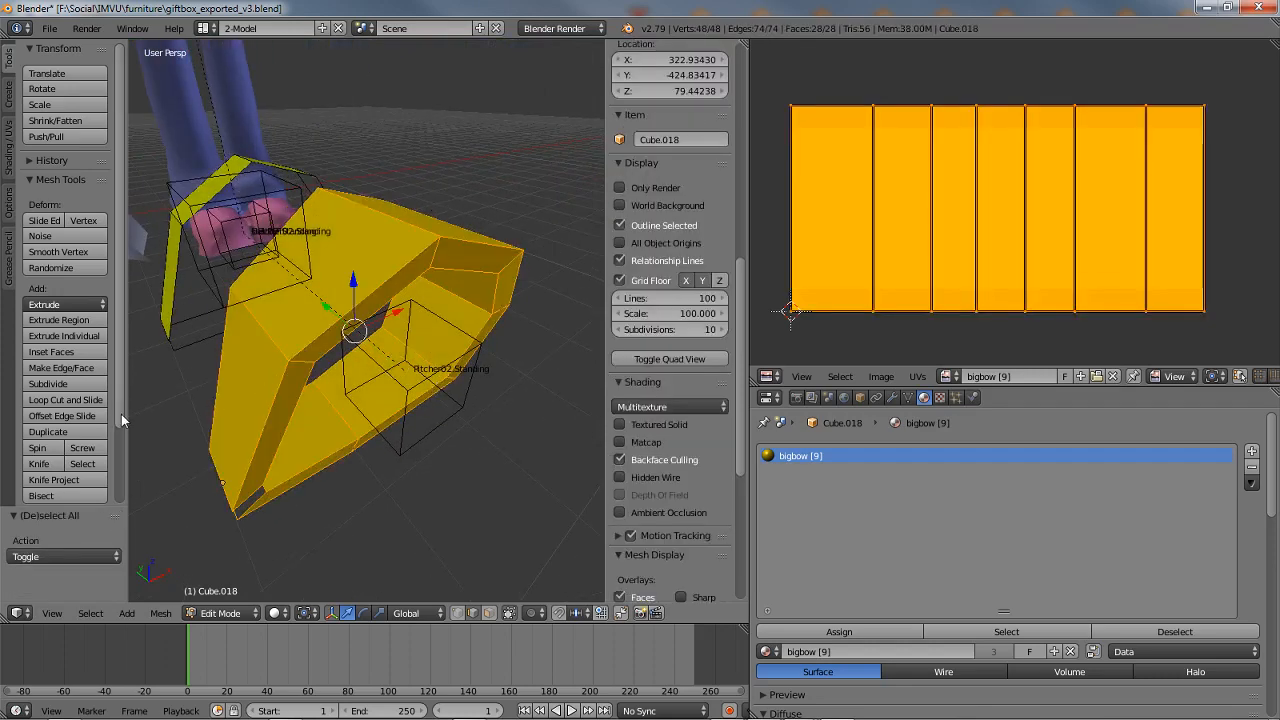
pyautogui.scroll(-4, 121, 414)
pyautogui.click(67, 473)
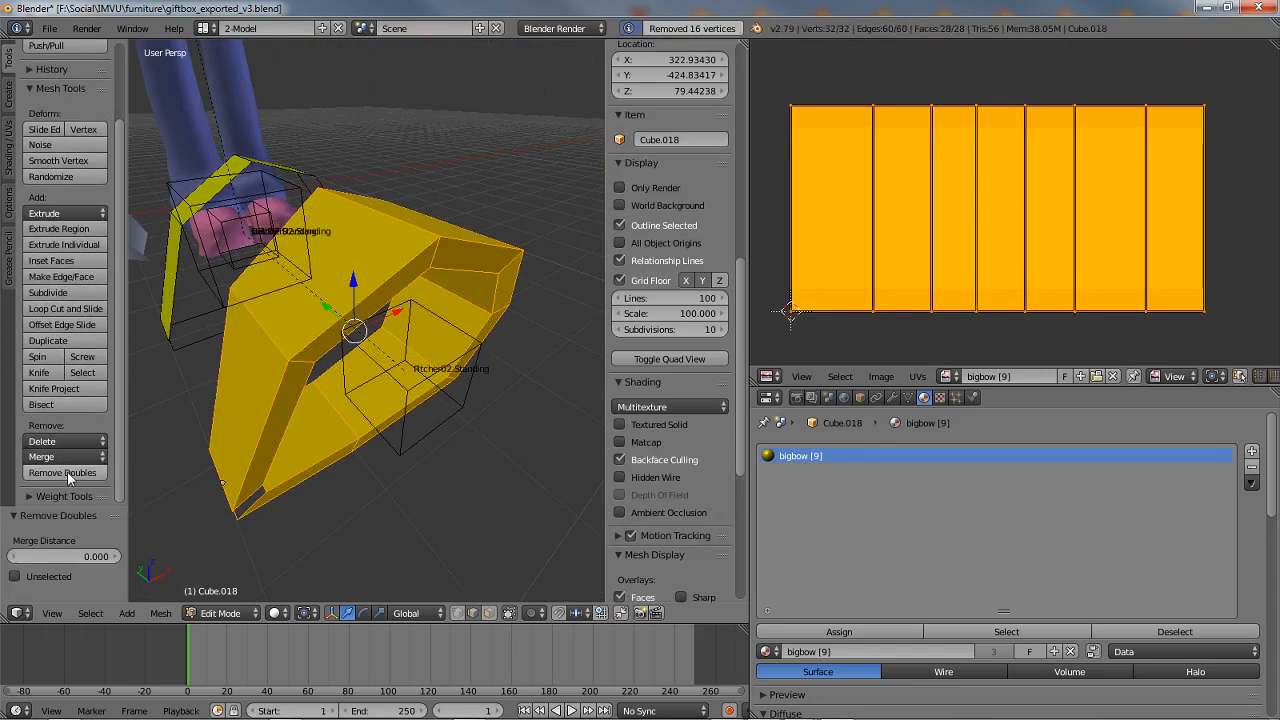
# Step: Select the thick loop's two outer edge loops and scale them to about 1.29 along global Y
pyautogui.keyDown('alt'); pyautogui.rightClick(319, 332); pyautogui.keyUp('alt')
pyautogui.moveTo(276, 354); pyautogui.dragTo(292, 347, button='middle')
pyautogui.keyDown('alt'); pyautogui.keyDown('shift'); pyautogui.rightClick(263, 260); pyautogui.keyUp('shift'); pyautogui.keyUp('alt')
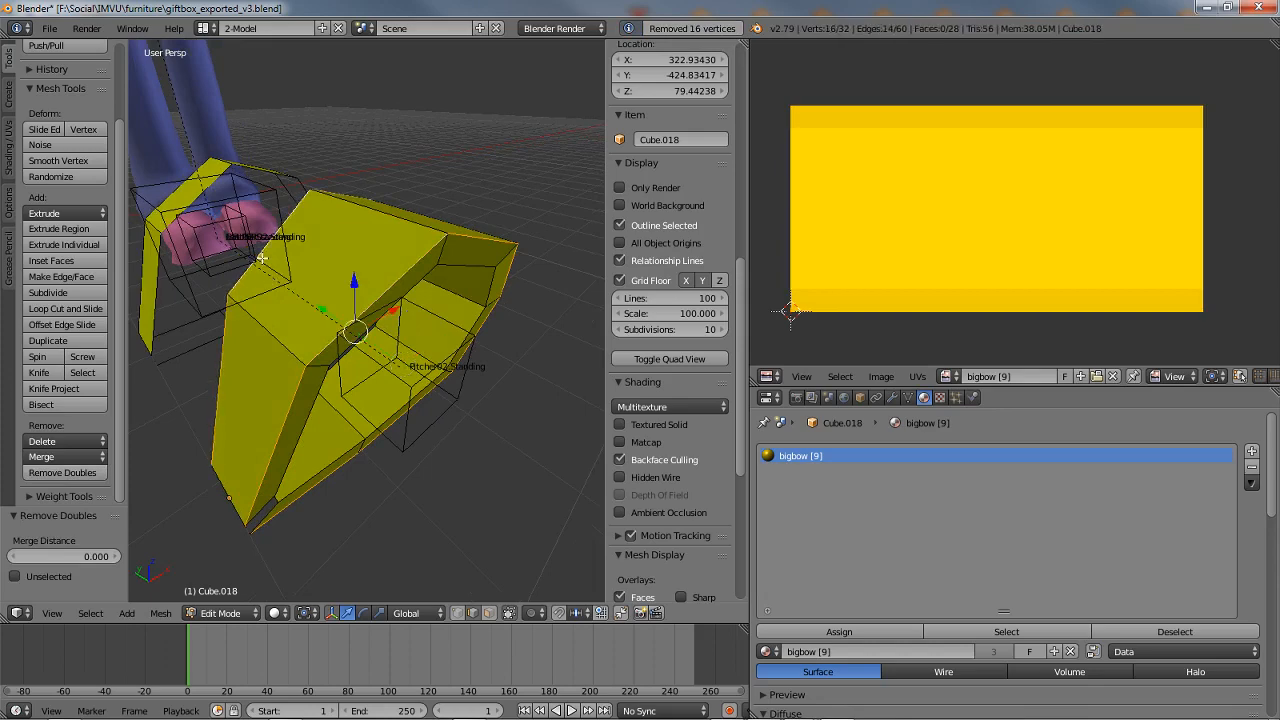
pyautogui.moveTo(489, 374); pyautogui.dragTo(434, 358, button='middle')
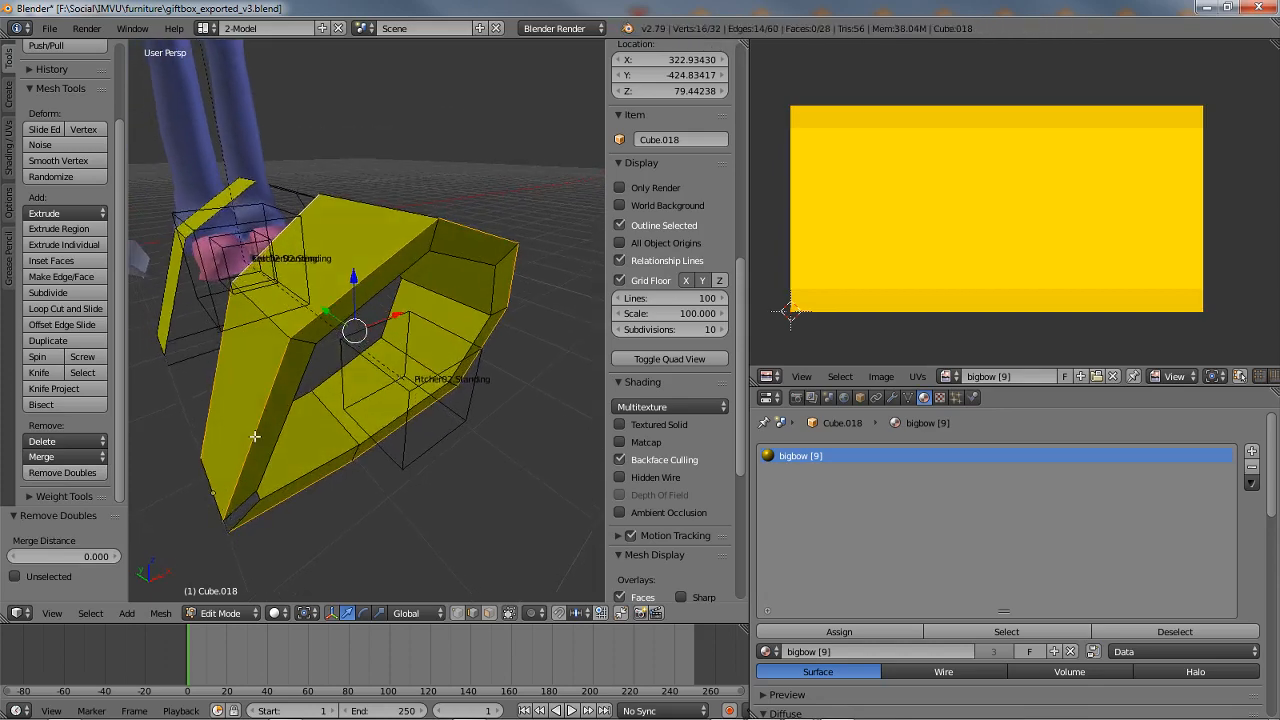
pyautogui.moveTo(240, 424); pyautogui.dragTo(439, 374, button='middle')
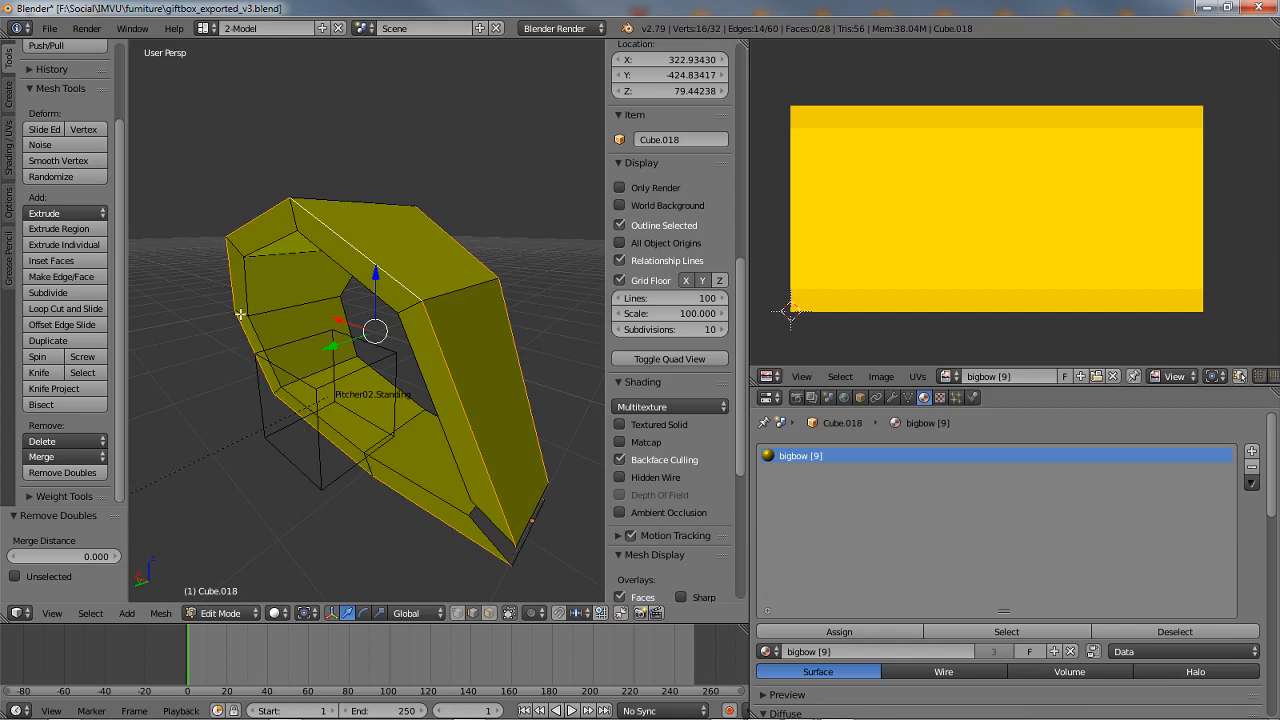
pyautogui.moveTo(412, 298); pyautogui.dragTo(384, 299, button='middle')
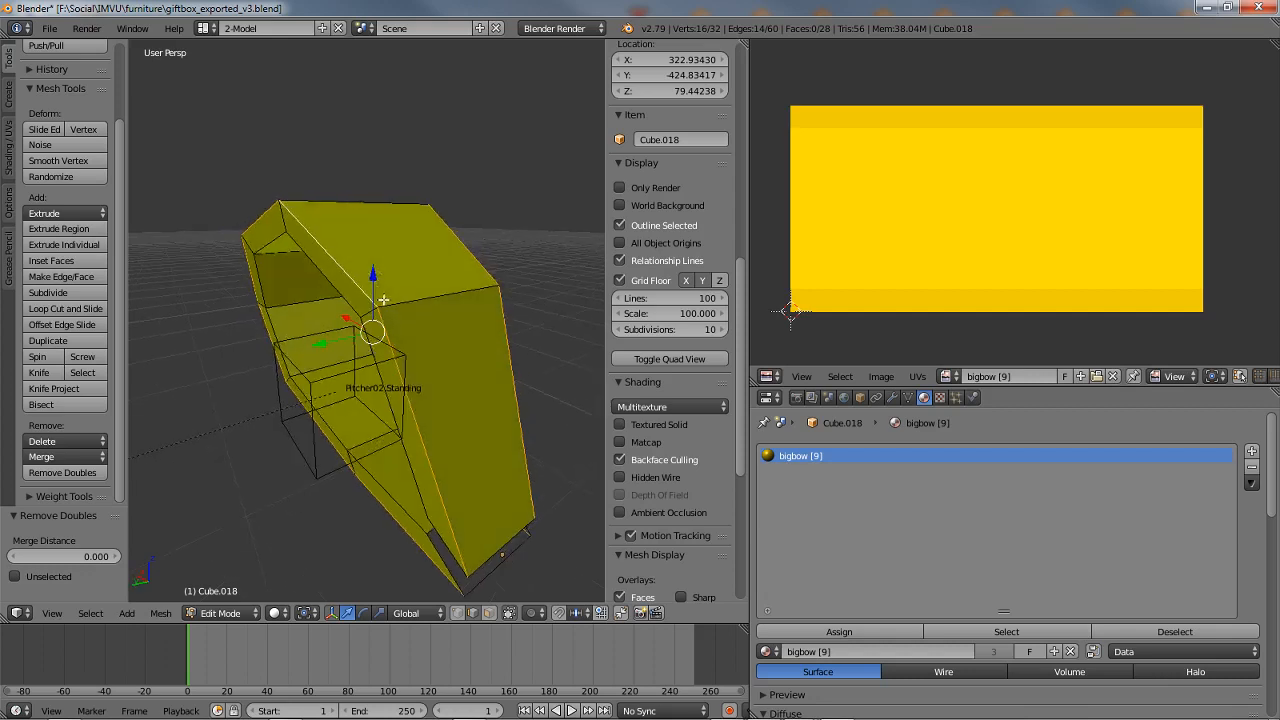
pyautogui.press('s')
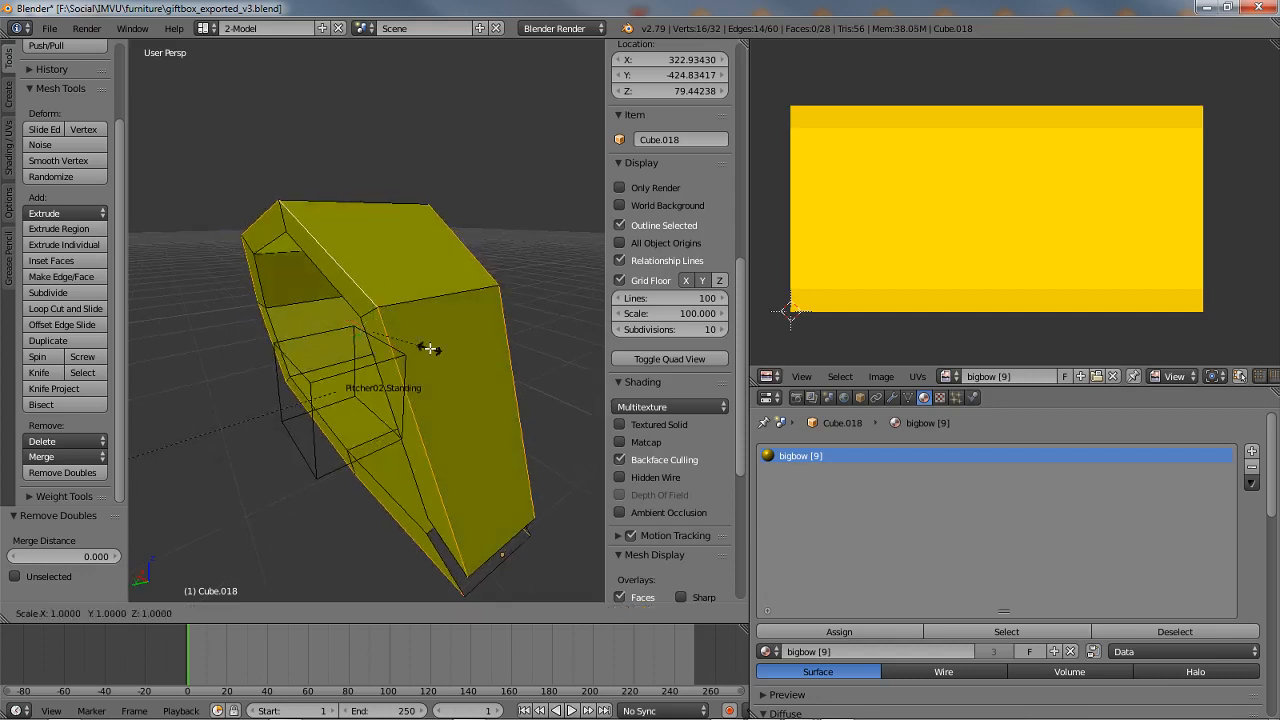
pyautogui.press('y')
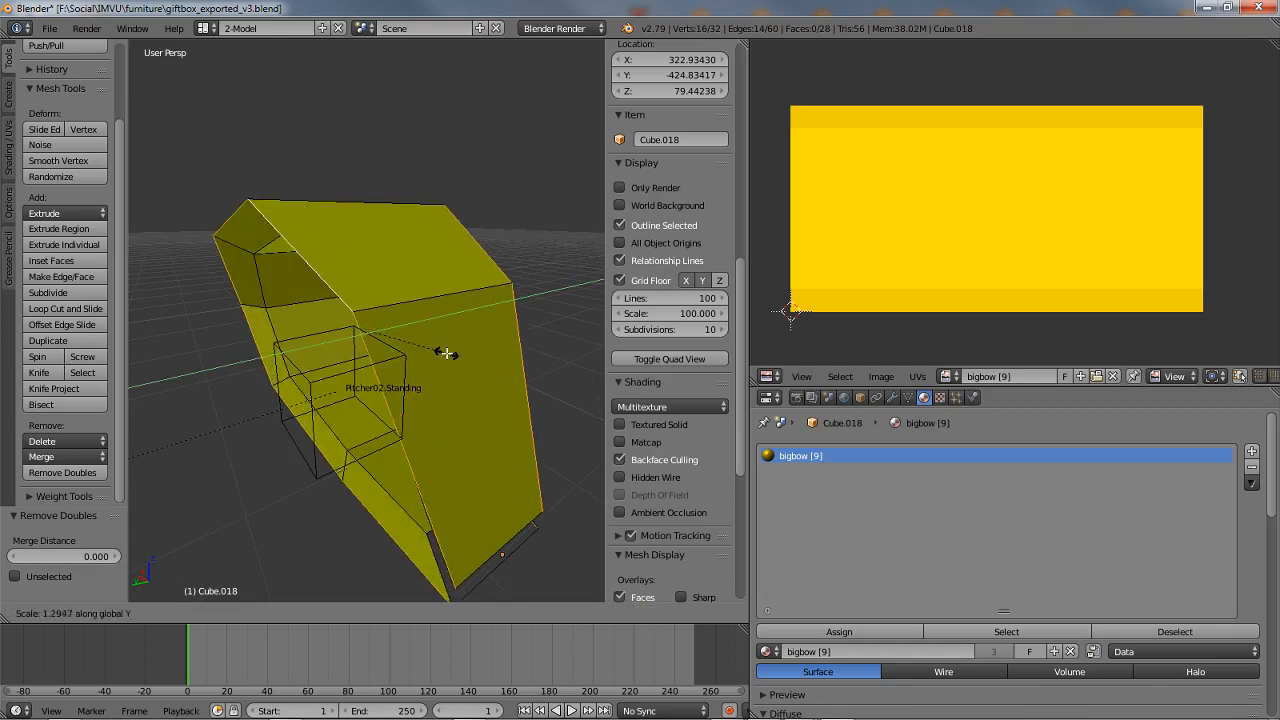
pyautogui.click(444, 352)
# Step: Return the thickened bow loop to Object Mode and apply smooth shading to it
pyautogui.moveTo(444, 352); pyautogui.dragTo(437, 321, button='middle')
pyautogui.press('Tab')
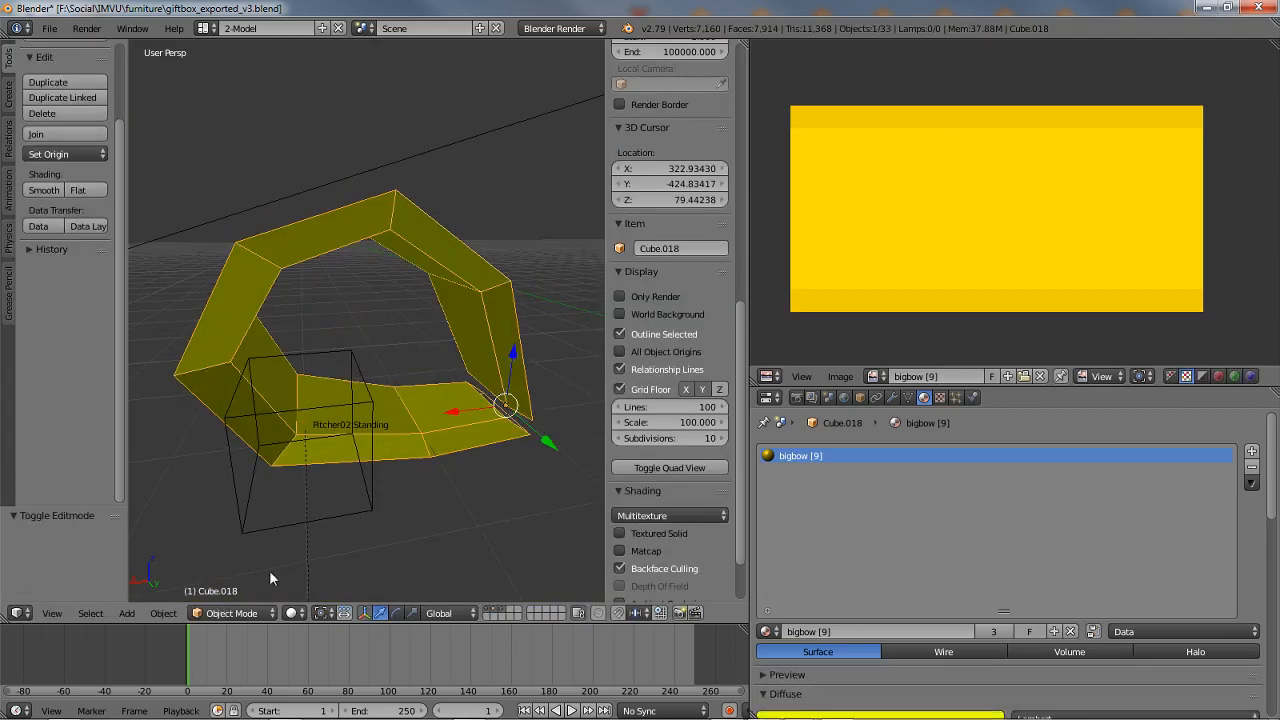
pyautogui.click(43, 191)
pyautogui.moveTo(490, 310)
pyautogui.mouseDown(button='middle')
pyautogui.moveTo(202, 333)
pyautogui.moveTo(362, 325)
pyautogui.moveTo(297, 312)
pyautogui.moveTo(339, 281)
pyautogui.moveTo(474, 257)
pyautogui.mouseUp(button='middle')
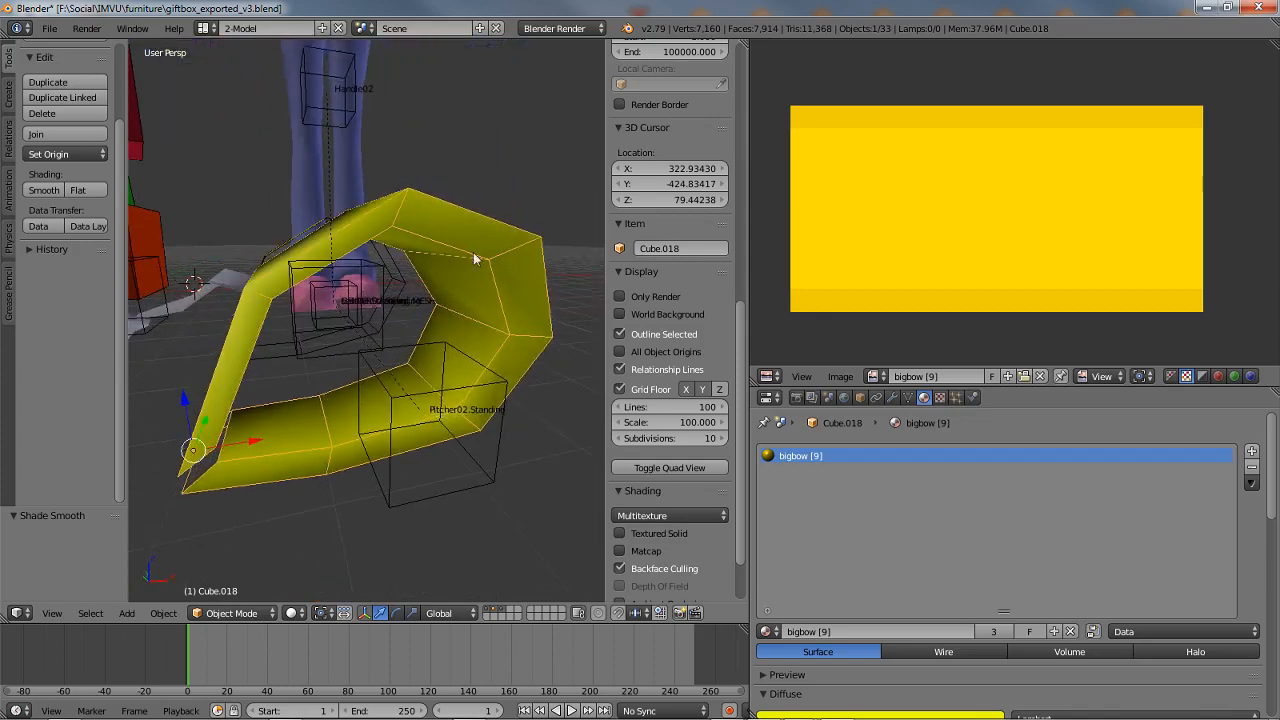
pyautogui.scroll(-2, 322, 444)
pyautogui.keyDown('shift'); pyautogui.moveTo(284, 382); pyautogui.dragTo(380, 411, button='middle'); pyautogui.keyUp('shift')
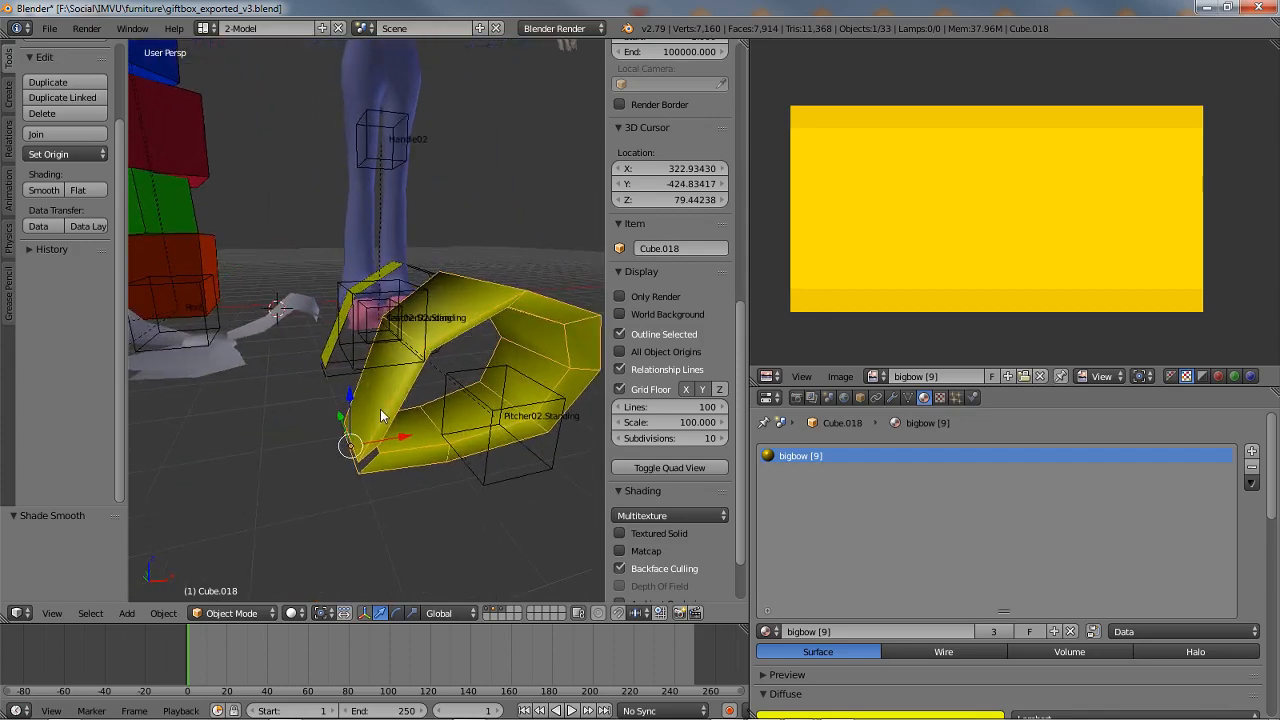
pyautogui.scroll(-2, 347, 405)
pyautogui.moveTo(331, 363); pyautogui.dragTo(459, 416, button='middle')
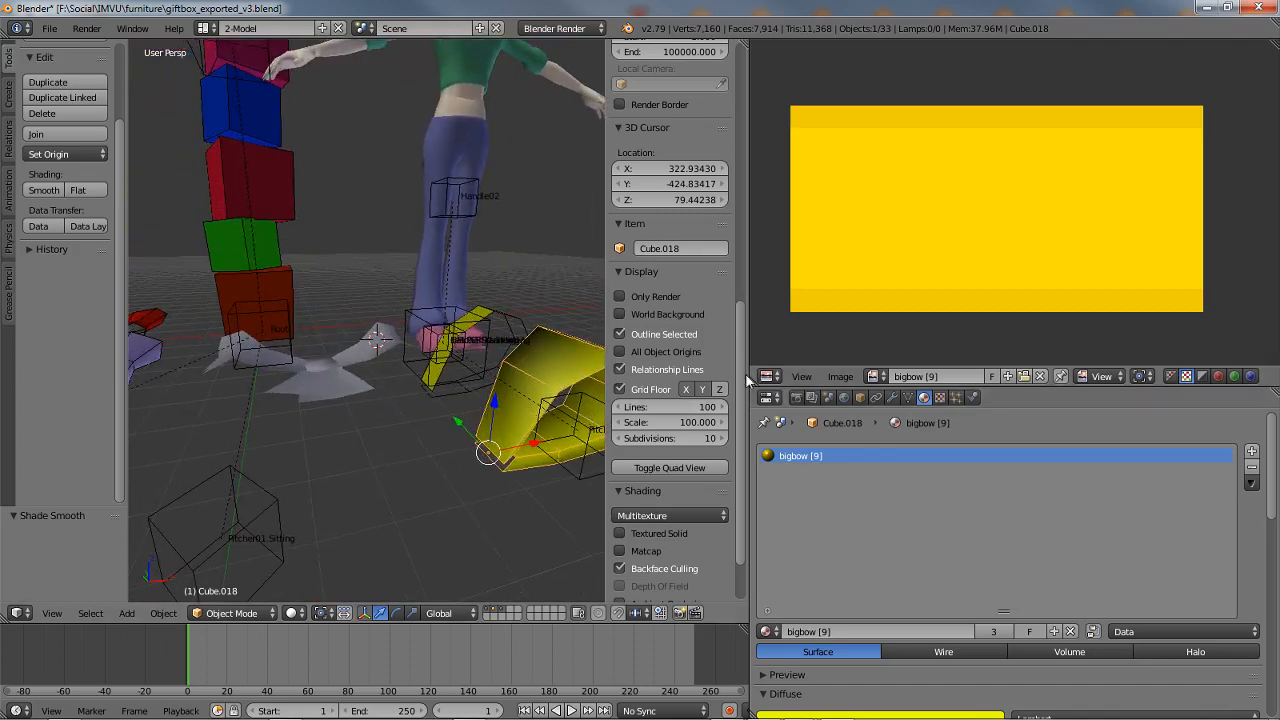
# Step: Widen the 3D viewport and compare the single-sided yellow loop, the thickened loop and the grey bow's loop, selecting the thin ones
pyautogui.moveTo(746, 381); pyautogui.dragTo(1022, 384)
pyautogui.scroll(3, 648, 372)
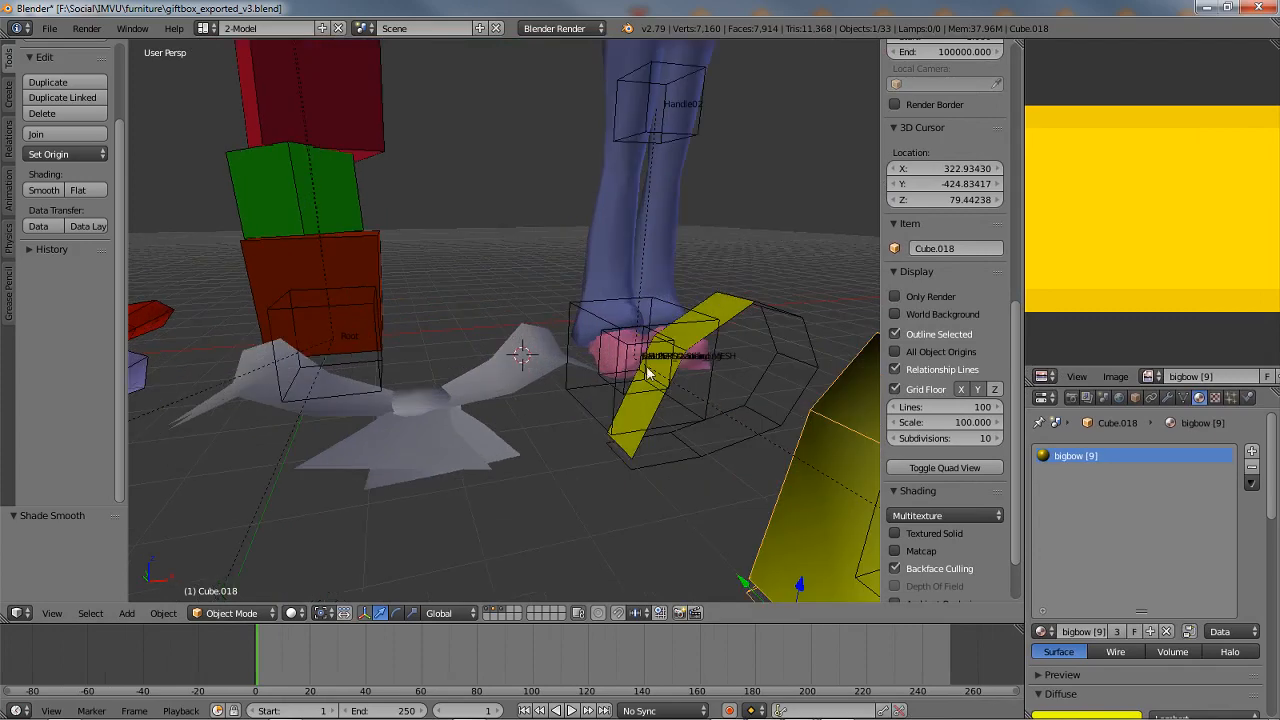
pyautogui.rightClick(640, 437)
pyautogui.moveTo(683, 447); pyautogui.dragTo(518, 362, button='middle')
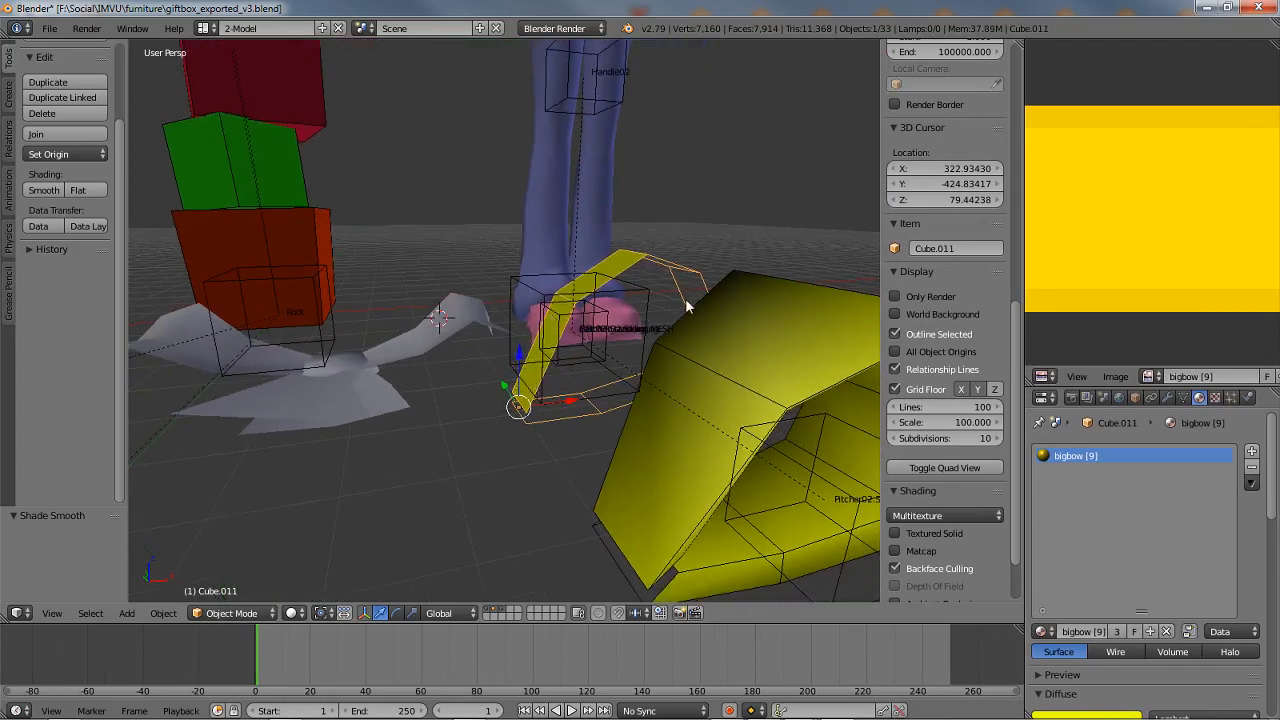
pyautogui.scroll(-2, 686, 306)
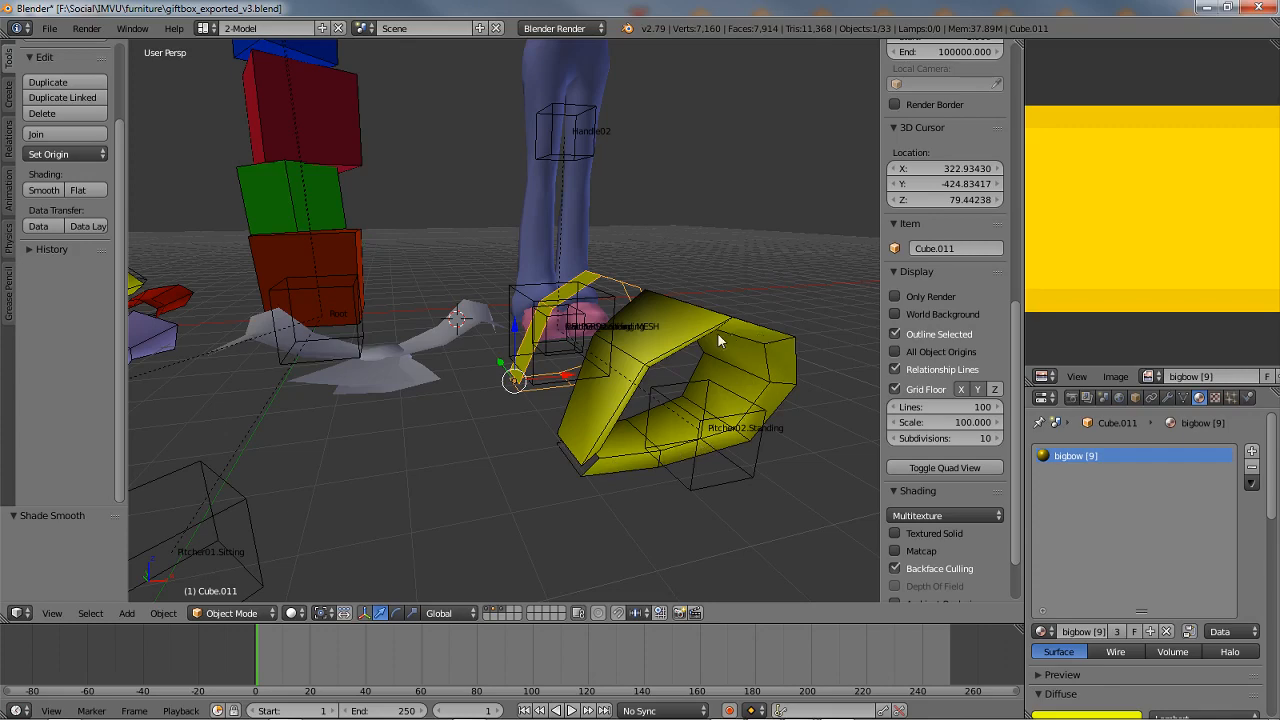
pyautogui.scroll(4, 686, 432)
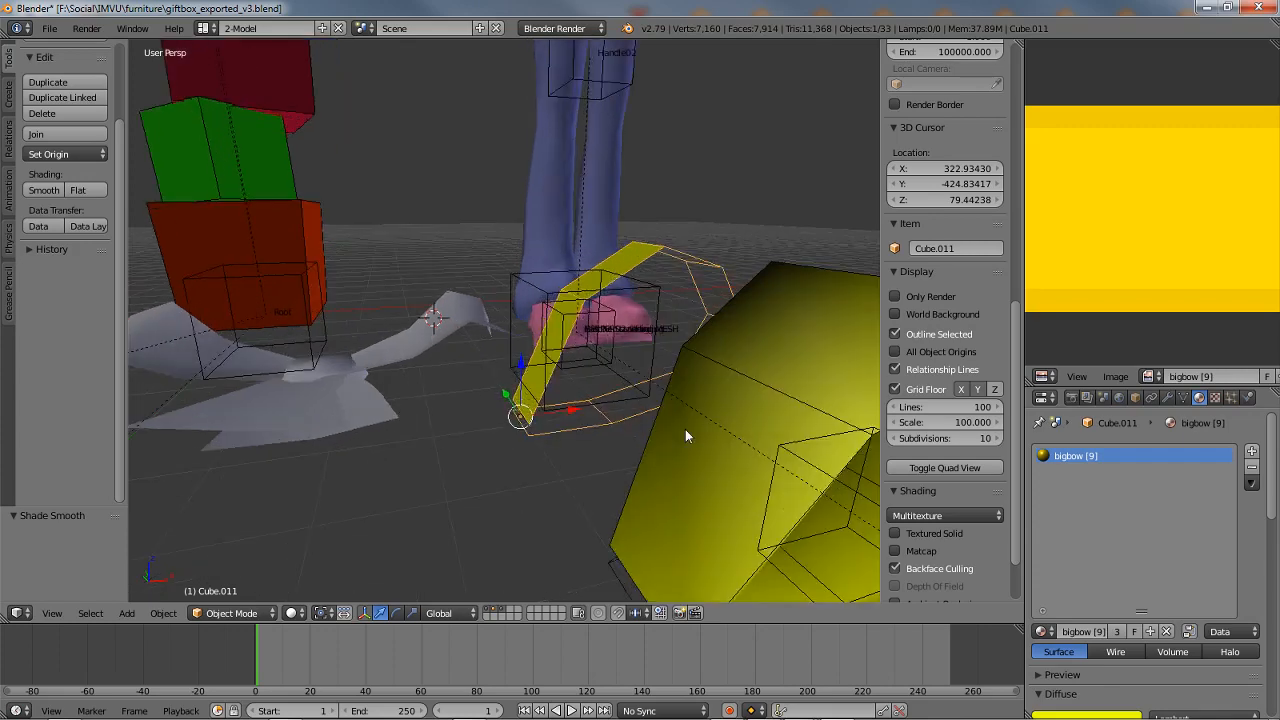
pyautogui.scroll(-5, 692, 428)
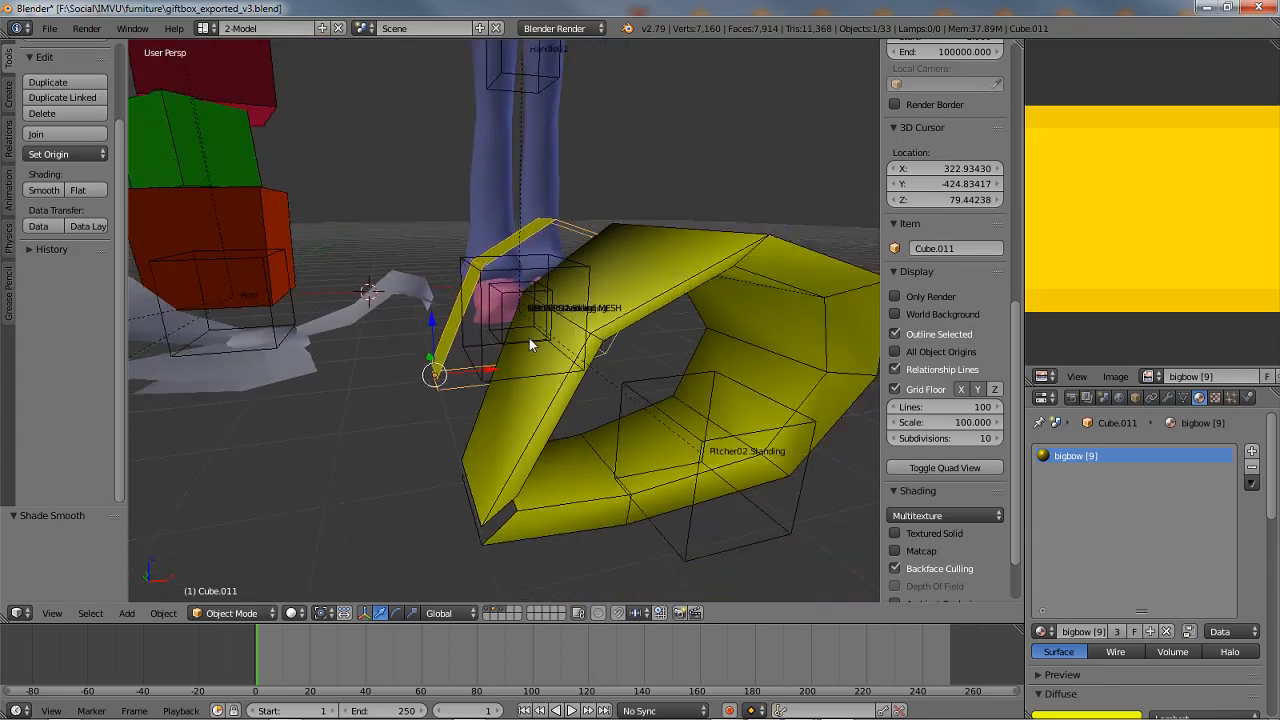
pyautogui.moveTo(552, 292); pyautogui.dragTo(474, 290, button='middle')
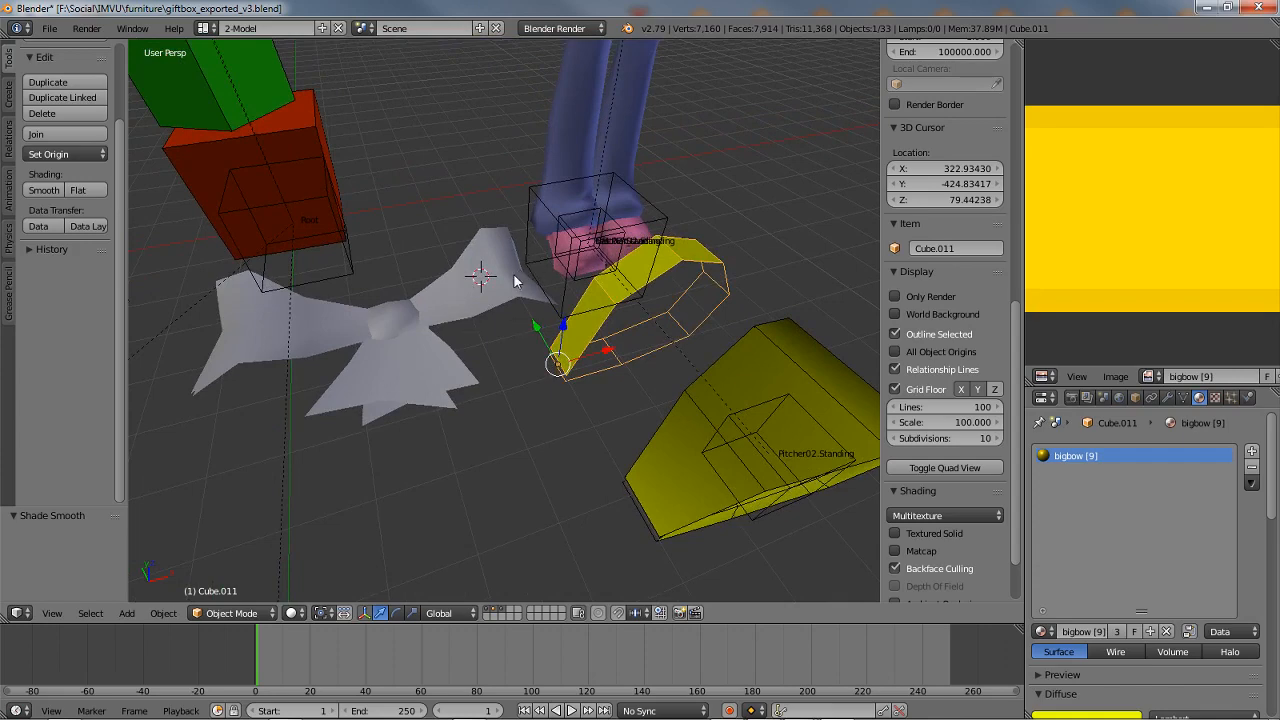
pyautogui.scroll(2, 513, 273)
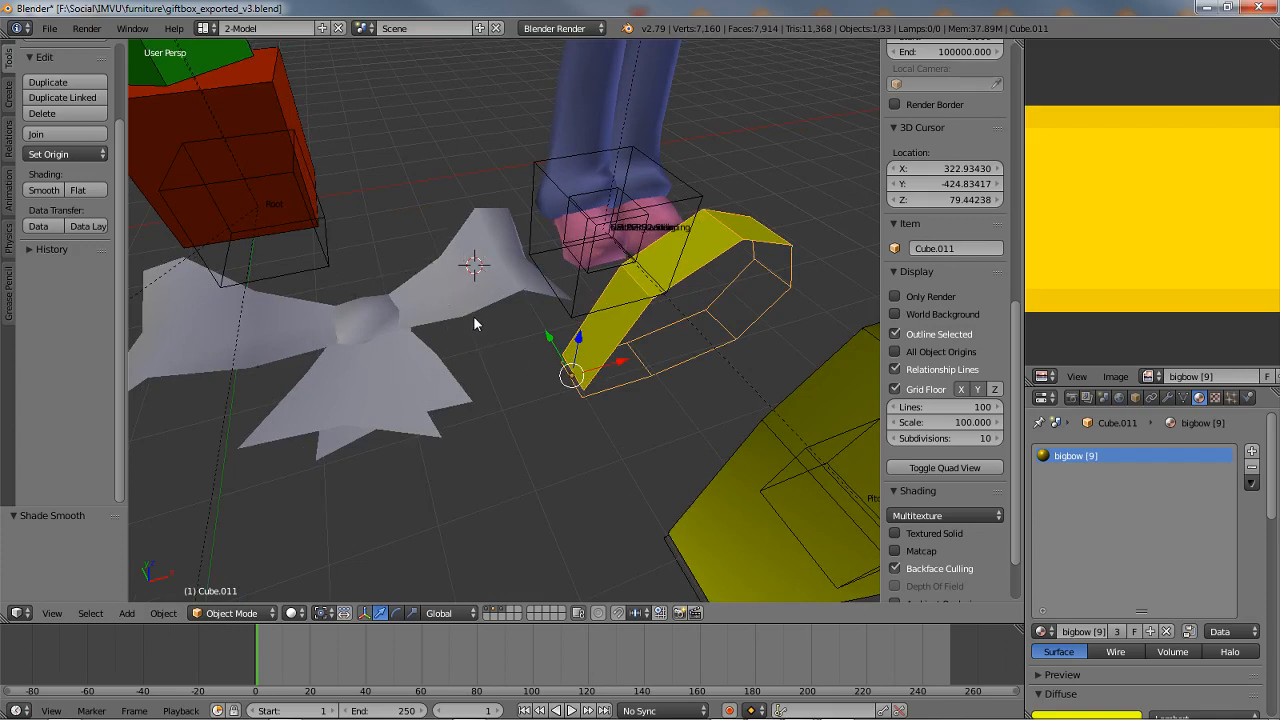
pyautogui.rightClick(488, 266)
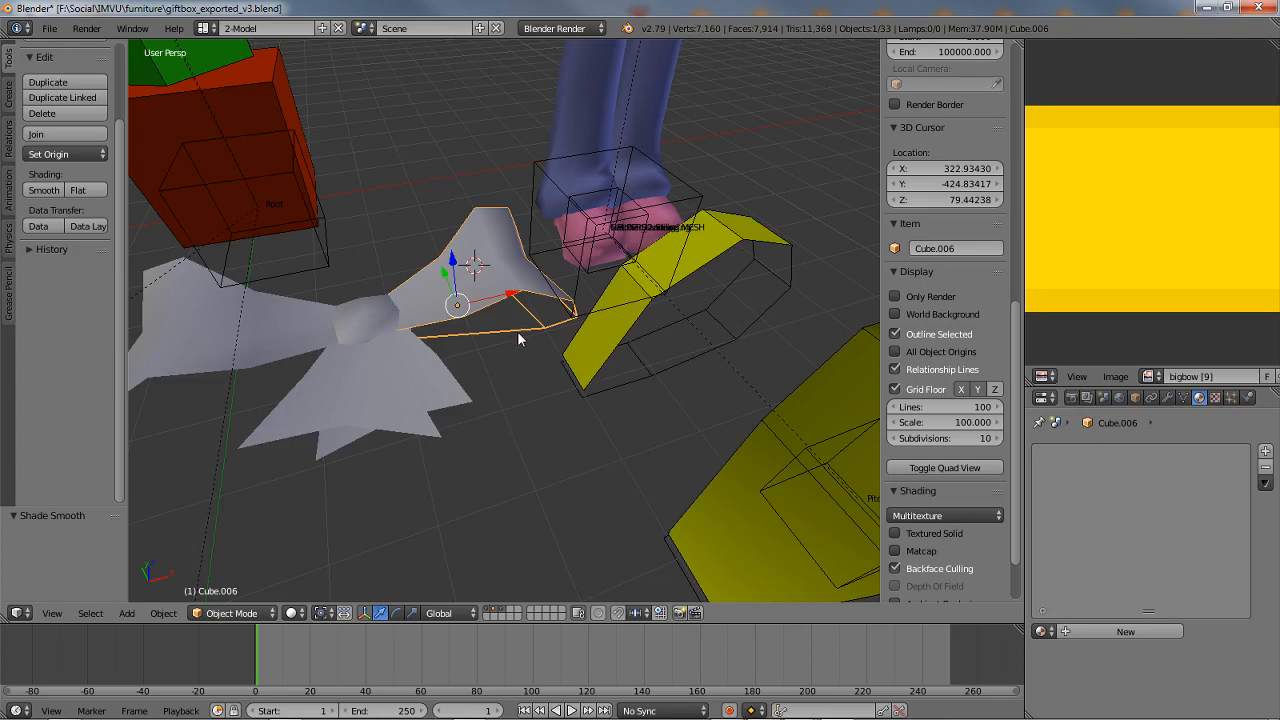
pyautogui.scroll(-4, 517, 331)
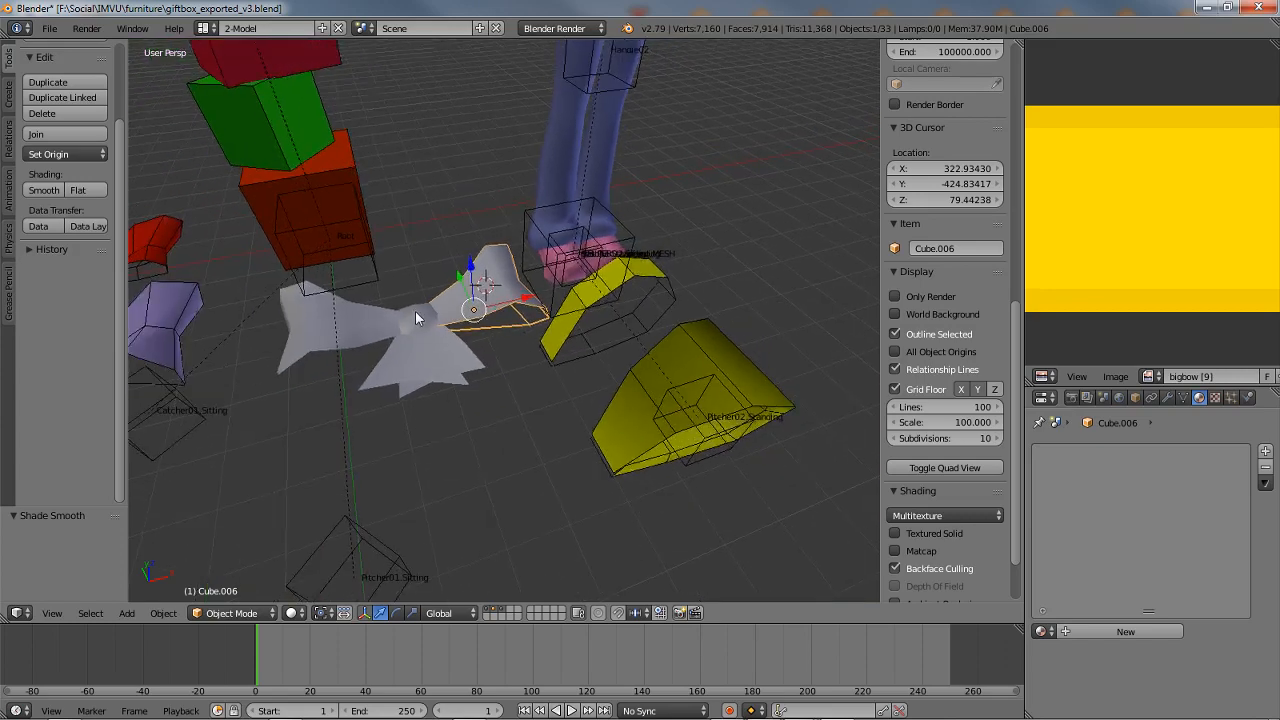
pyautogui.moveTo(415, 311); pyautogui.dragTo(418, 324, button='middle')
# Step: Switch the viewport to textured display and examine the coloured bow variants and the thickened yellow loop from several angles
pyautogui.hotkey('alt', 'z')
pyautogui.keyDown('shift'); pyautogui.moveTo(310, 356); pyautogui.dragTo(748, 277, button='middle'); pyautogui.keyUp('shift')
pyautogui.keyDown('shift'); pyautogui.moveTo(389, 310); pyautogui.dragTo(613, 380, button='middle'); pyautogui.keyUp('shift')
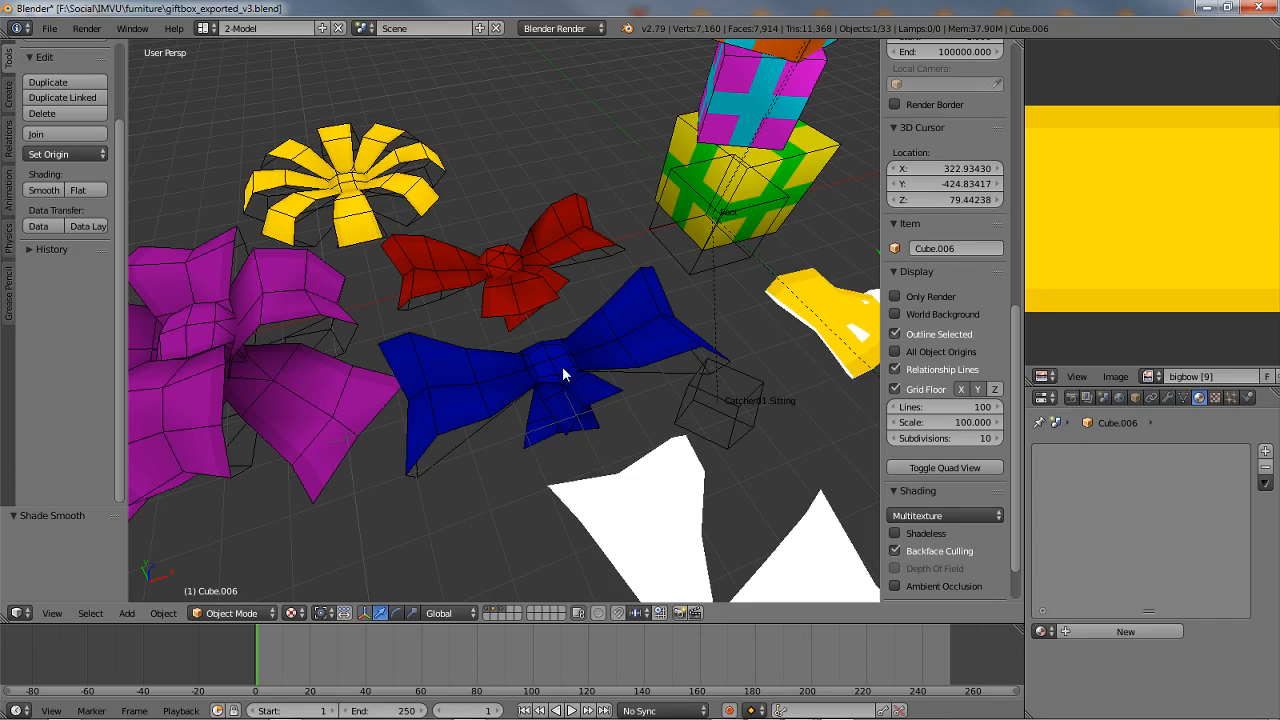
pyautogui.moveTo(691, 402); pyautogui.dragTo(591, 340, button='middle')
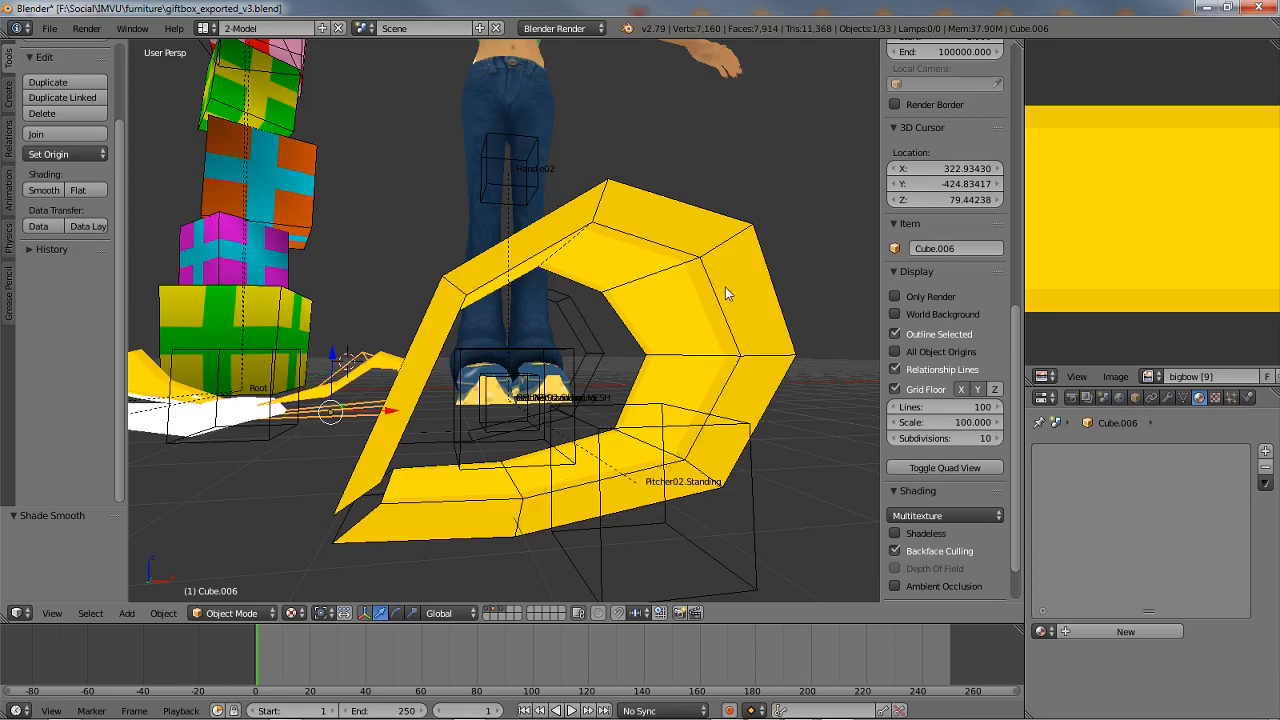
pyautogui.moveTo(731, 289); pyautogui.dragTo(678, 310, button='middle')
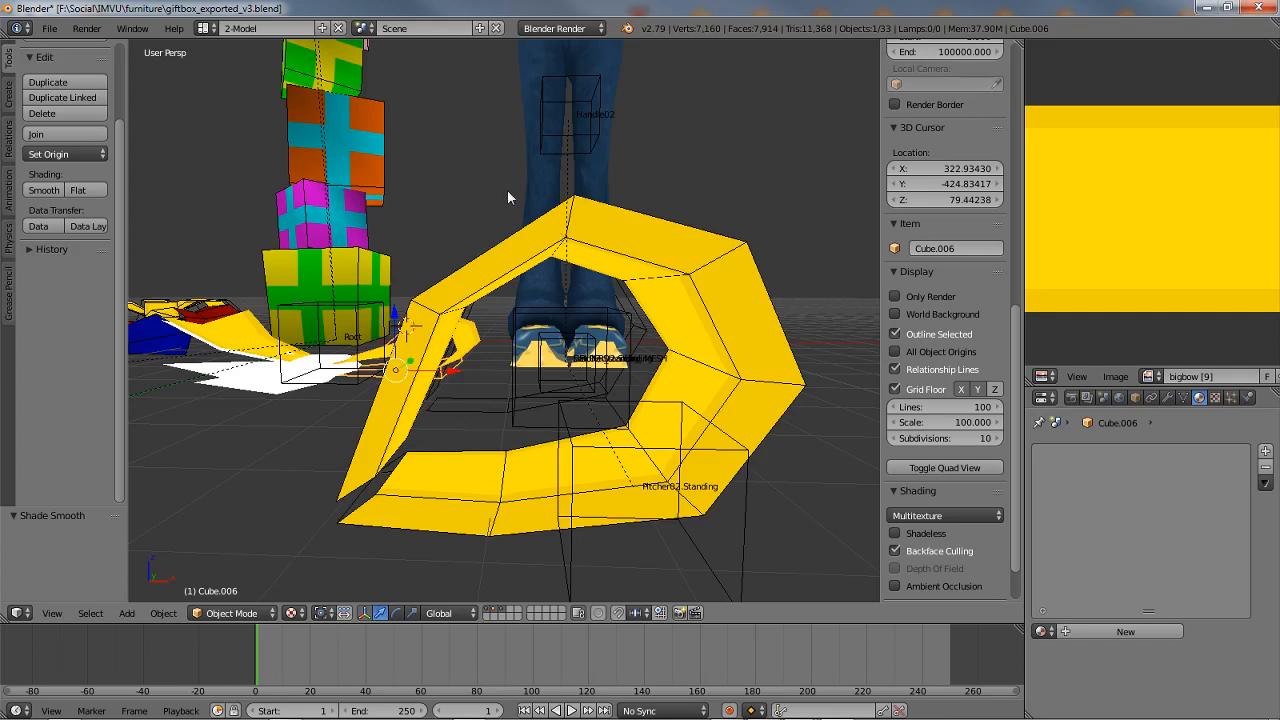
pyautogui.moveTo(507, 189); pyautogui.dragTo(530, 289, button='middle')
pyautogui.scroll(-8, 530, 289)
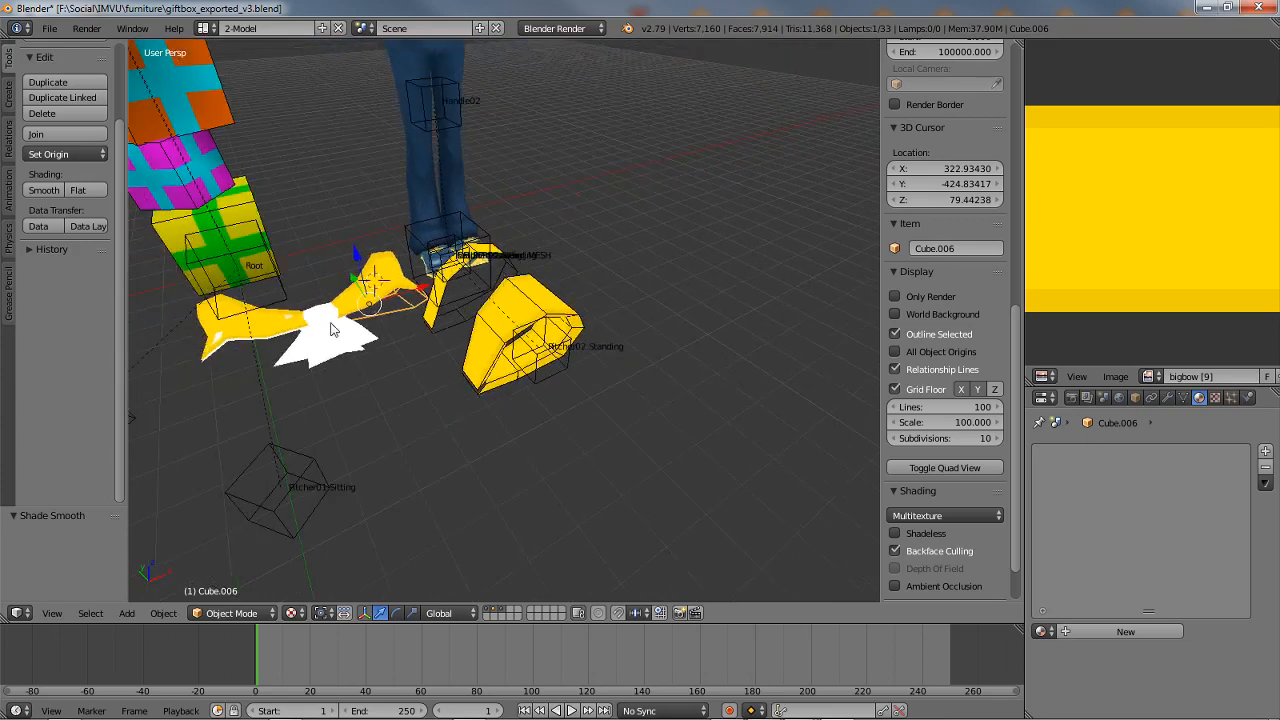
pyautogui.keyDown('shift'); pyautogui.moveTo(650, 288); pyautogui.dragTo(697, 302, button='middle'); pyautogui.keyUp('shift')
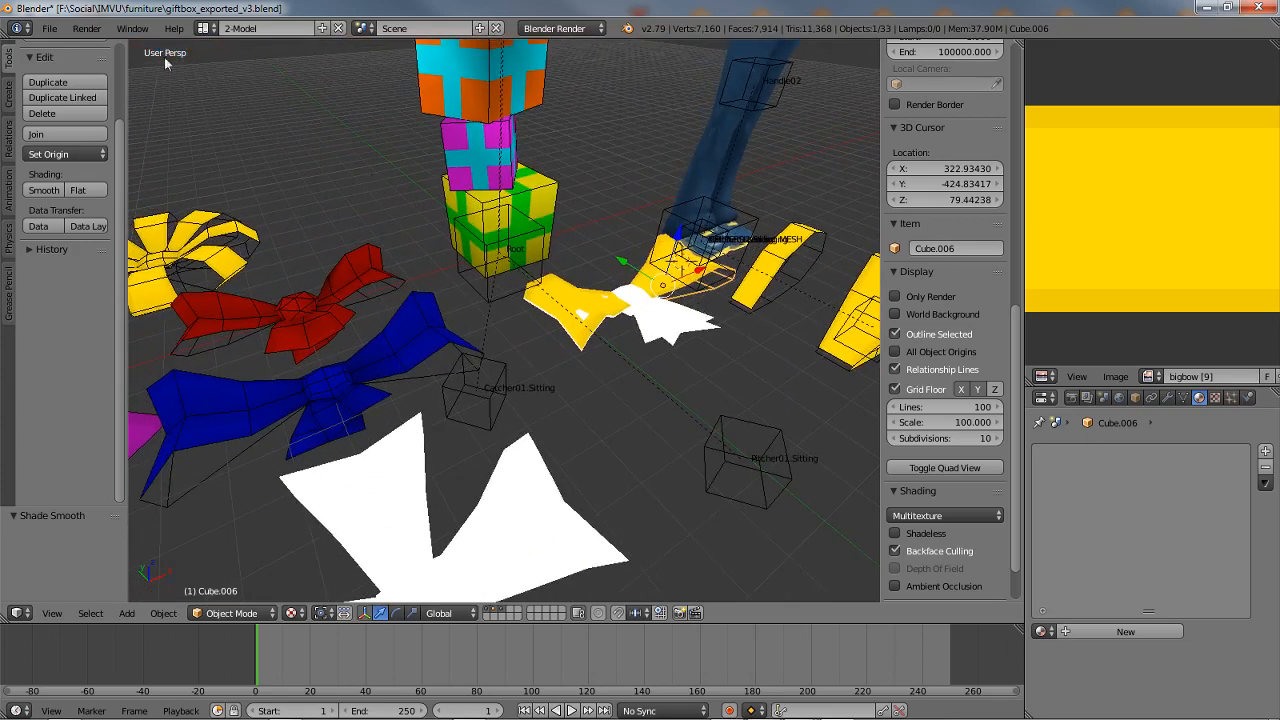
# Step: Save the changes to giftbox_exported_v3.blend and look over the stacked gift boxes and bow variants
pyautogui.click(48, 30)
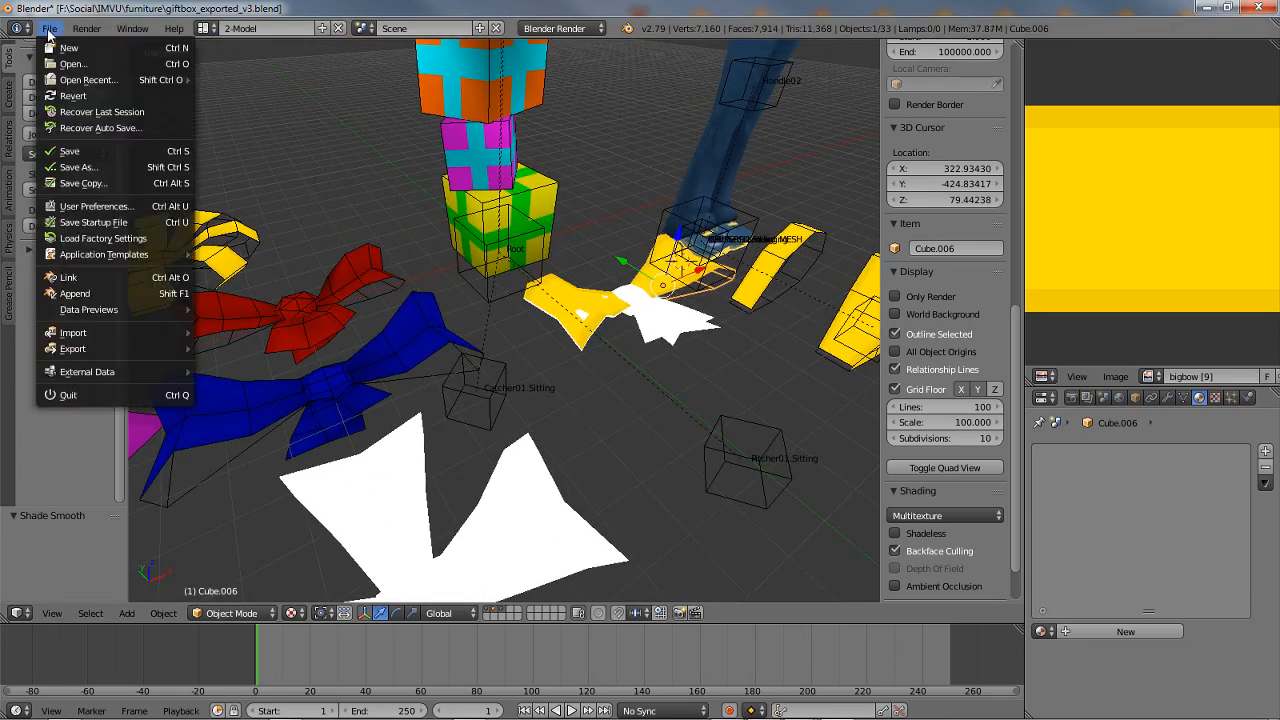
pyautogui.click(70, 152)
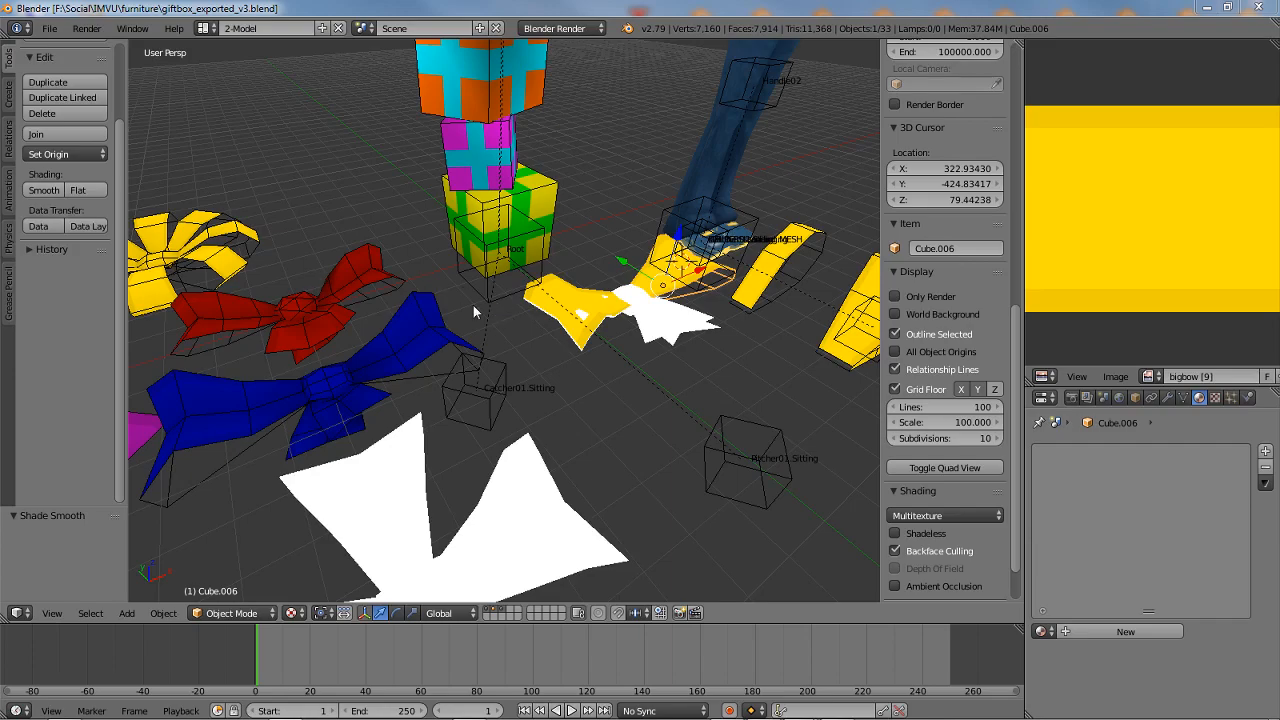
pyautogui.moveTo(471, 271); pyautogui.dragTo(396, 481, button='middle')
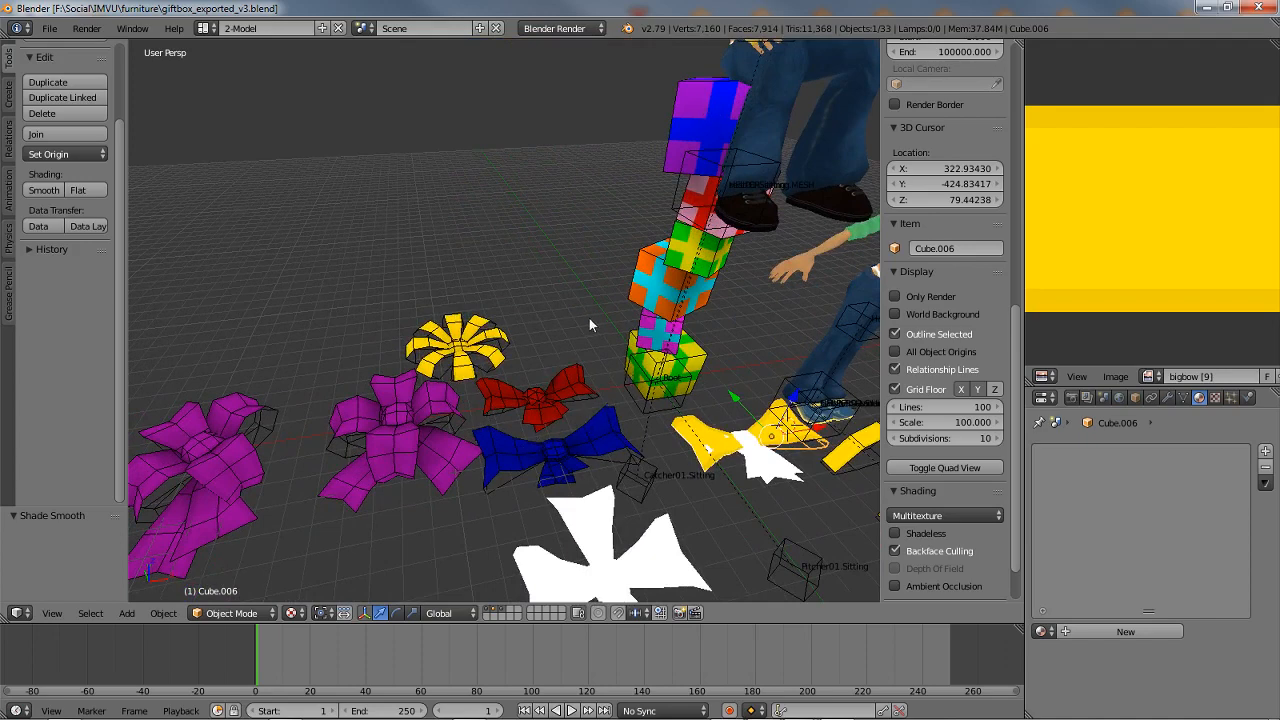
pyautogui.keyDown('shift'); pyautogui.moveTo(589, 318); pyautogui.dragTo(438, 393, button='middle'); pyautogui.keyUp('shift')
pyautogui.scroll(2, 438, 393)
pyautogui.scroll(-1, 439, 391)
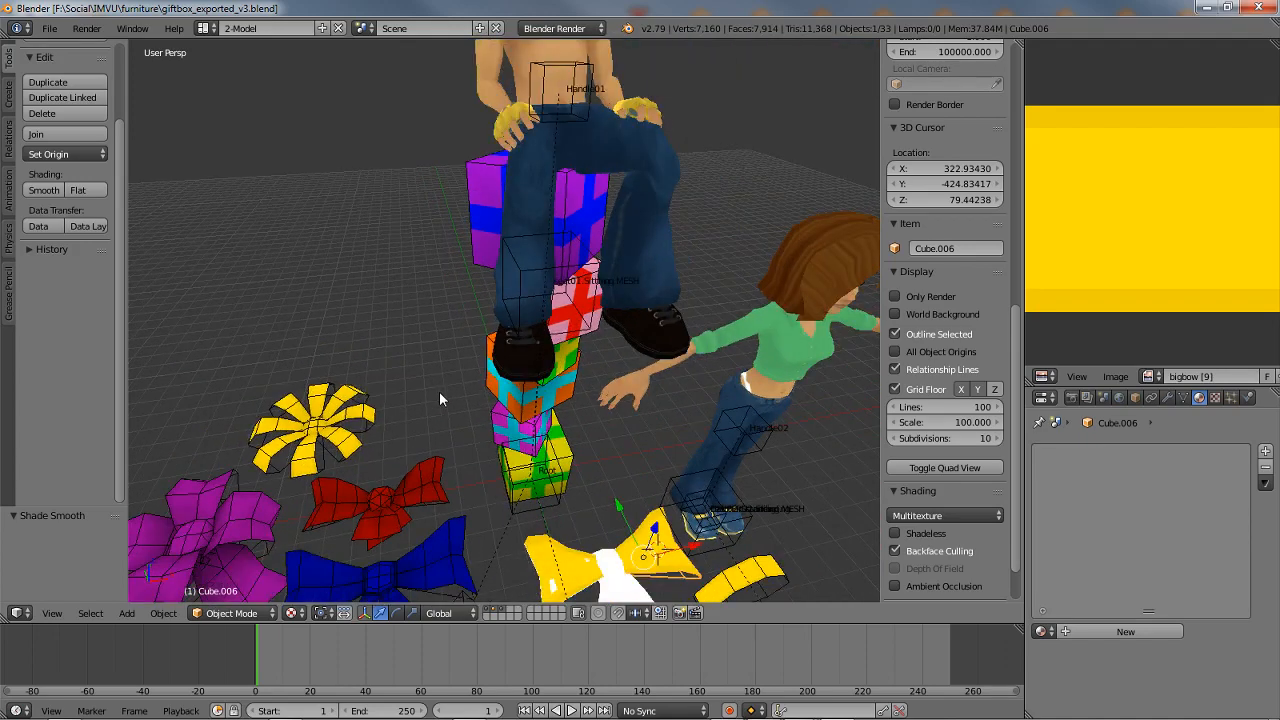